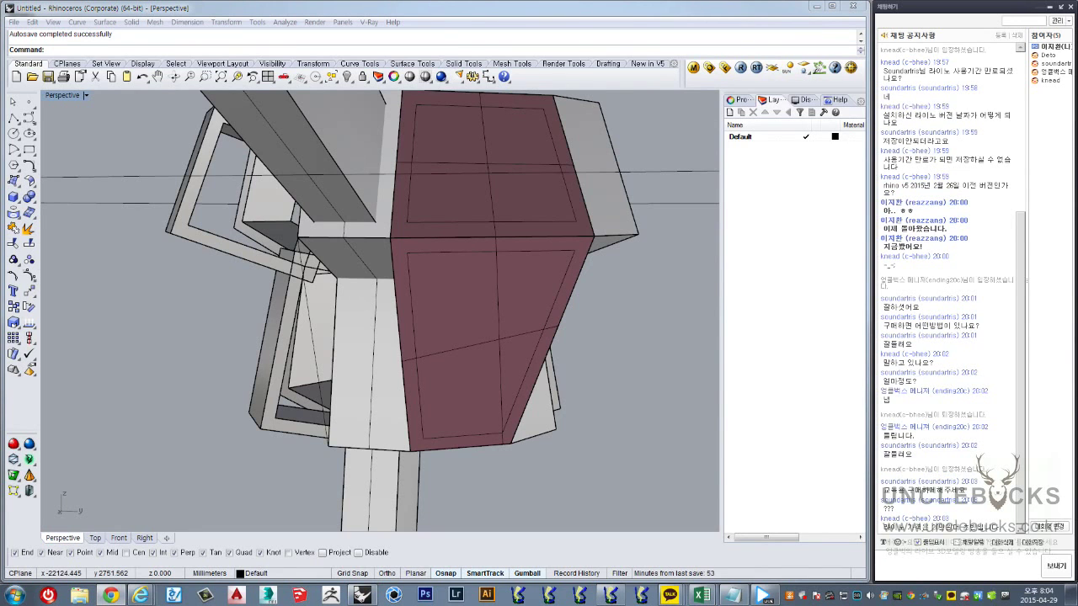
Bring Chrome forward, move it up-left and narrow it in front of Rhino
{"action": "left_click", "coordinate": [110, 594]}
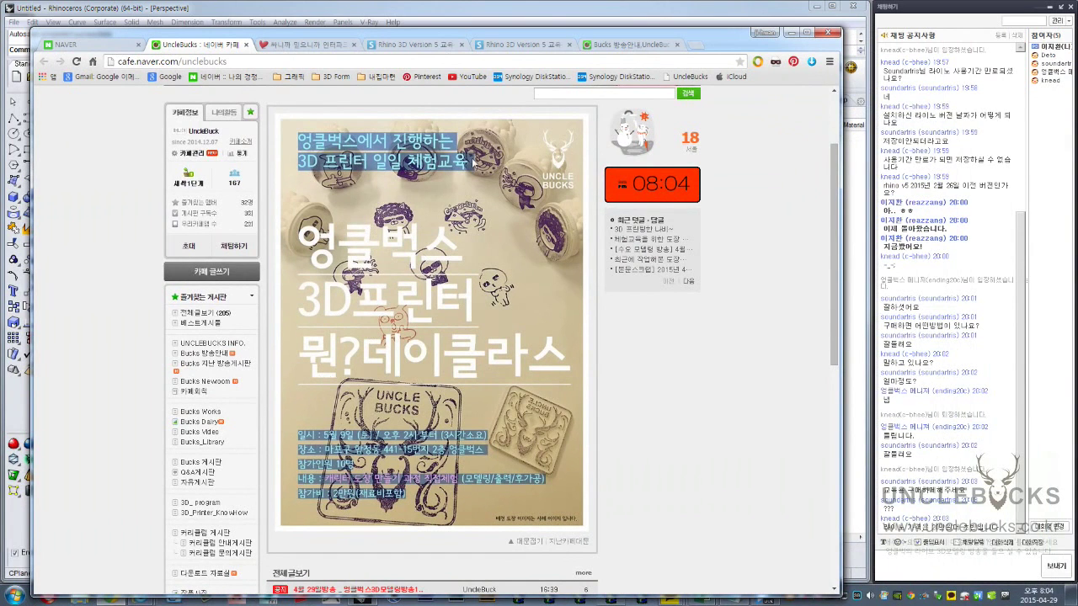
{"action": "left_click_drag", "start_coordinate": [476, 38], "coordinate": [457, 24]}
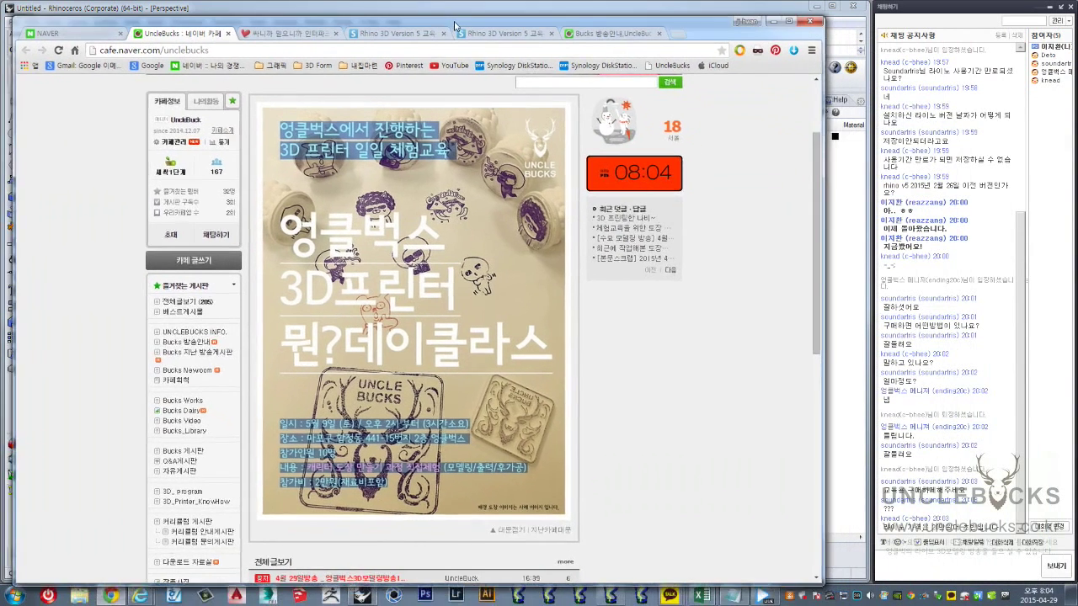
{"action": "left_click_drag", "start_coordinate": [761, 286], "coordinate": [742, 288]}
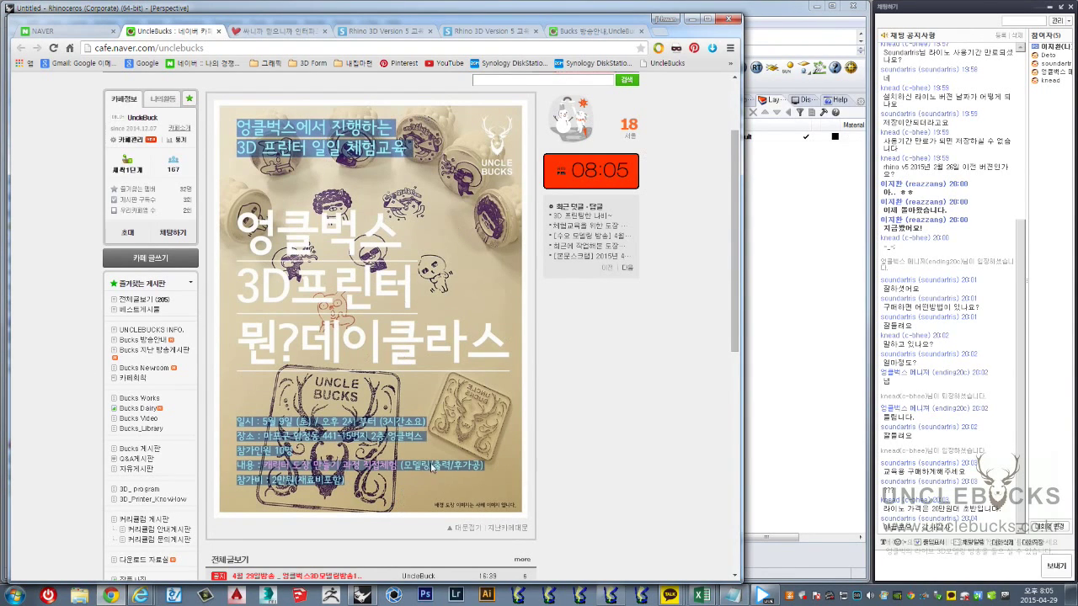
Browse the UncleBucks cafe main page while fine-tuning the window size
{"action": "scroll", "coordinate": [429, 467], "scroll_direction": "down", "scroll_amount": 1}
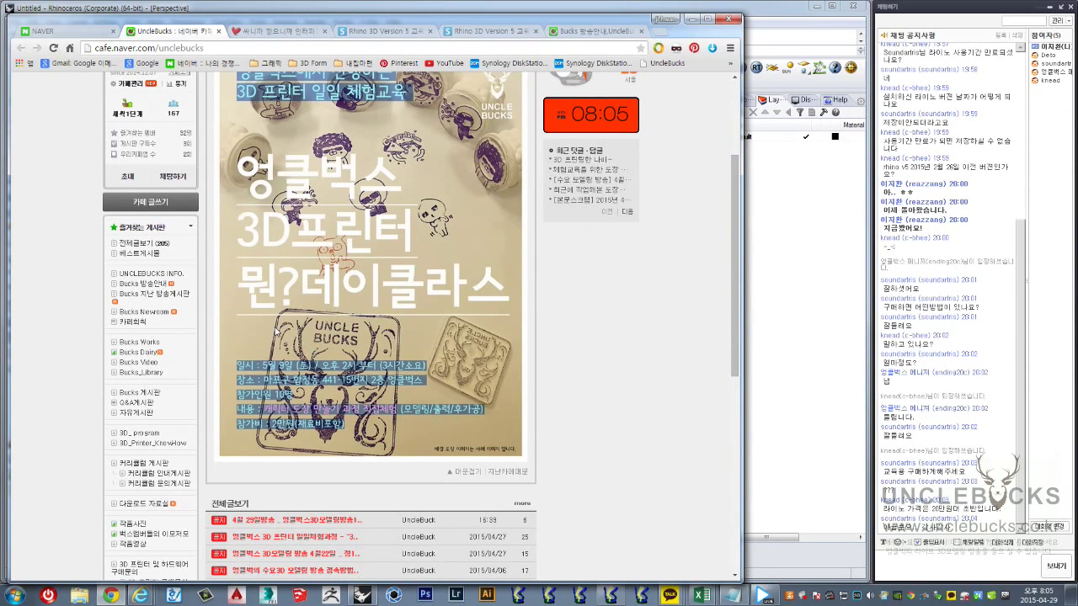
{"action": "scroll", "coordinate": [277, 332], "scroll_direction": "up", "scroll_amount": 1}
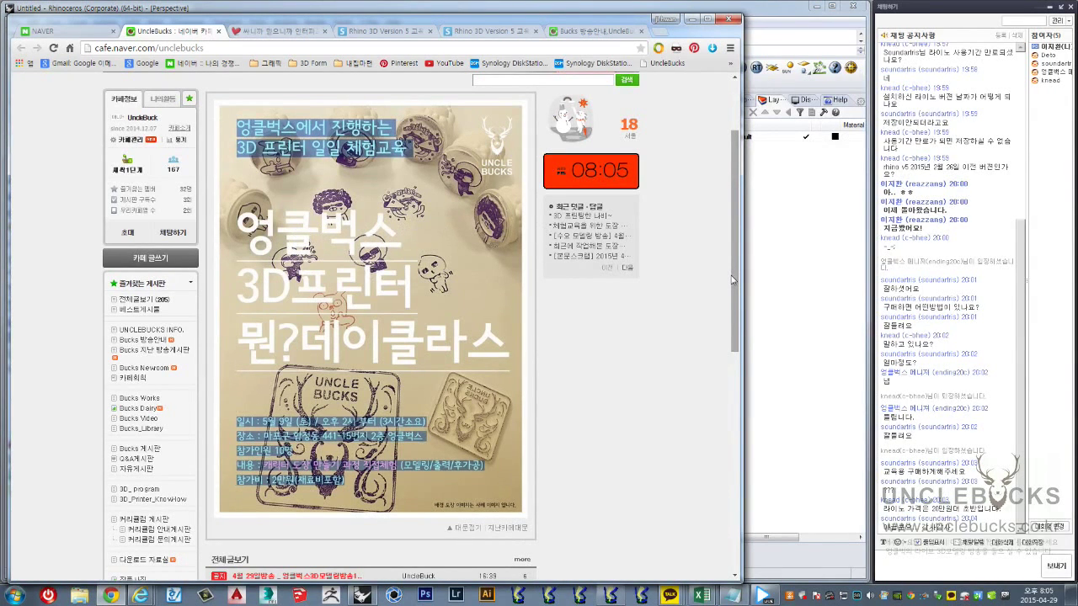
{"action": "left_click_drag", "start_coordinate": [732, 280], "coordinate": [730, 285]}
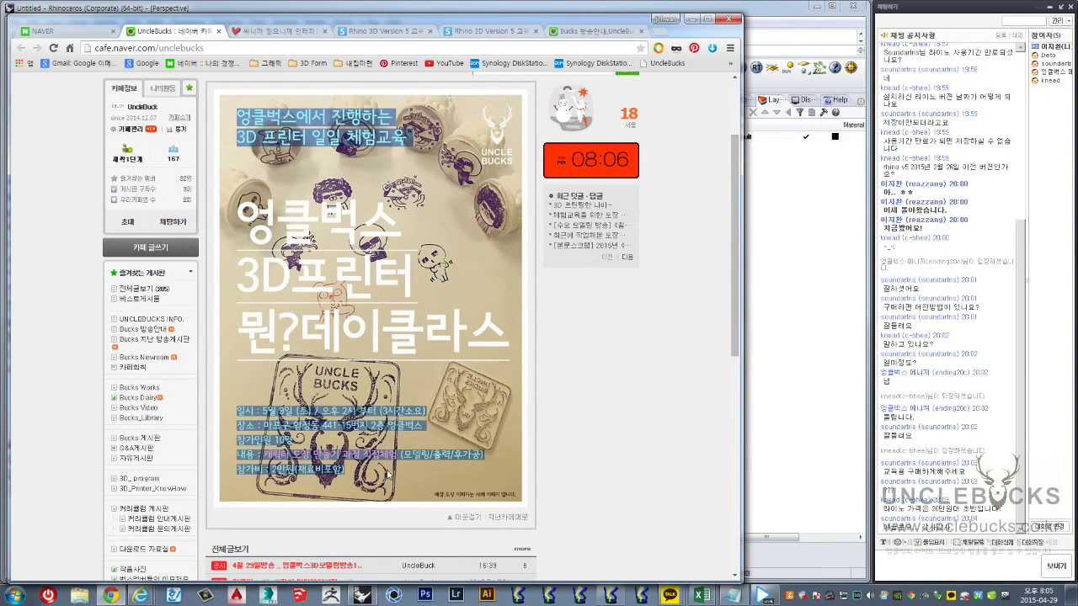
{"action": "left_click_drag", "start_coordinate": [735, 332], "coordinate": [734, 323]}
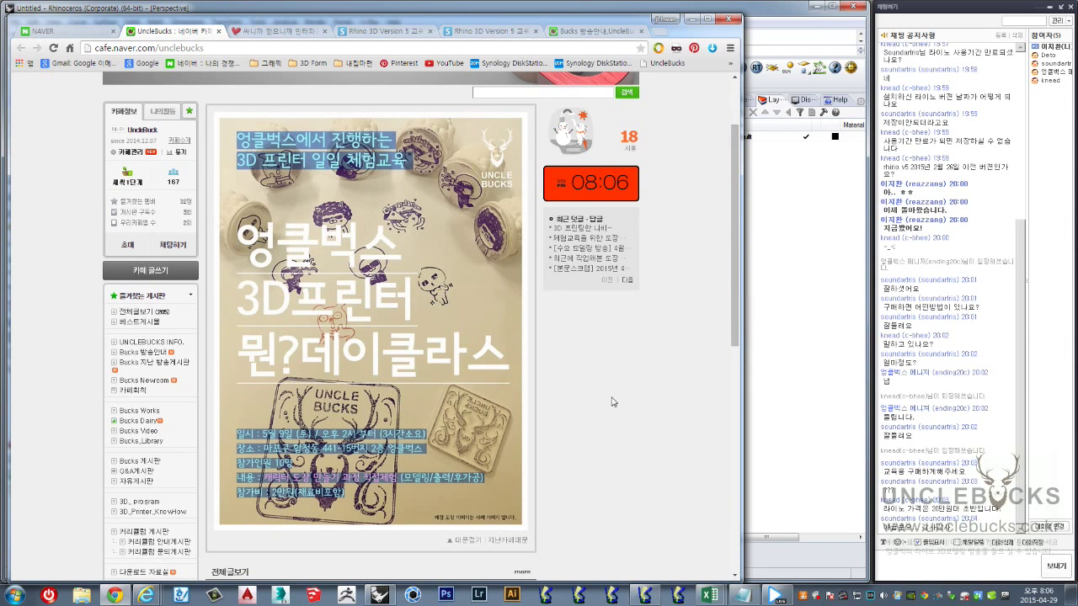
{"action": "scroll", "coordinate": [169, 394], "scroll_direction": "down", "scroll_amount": 3}
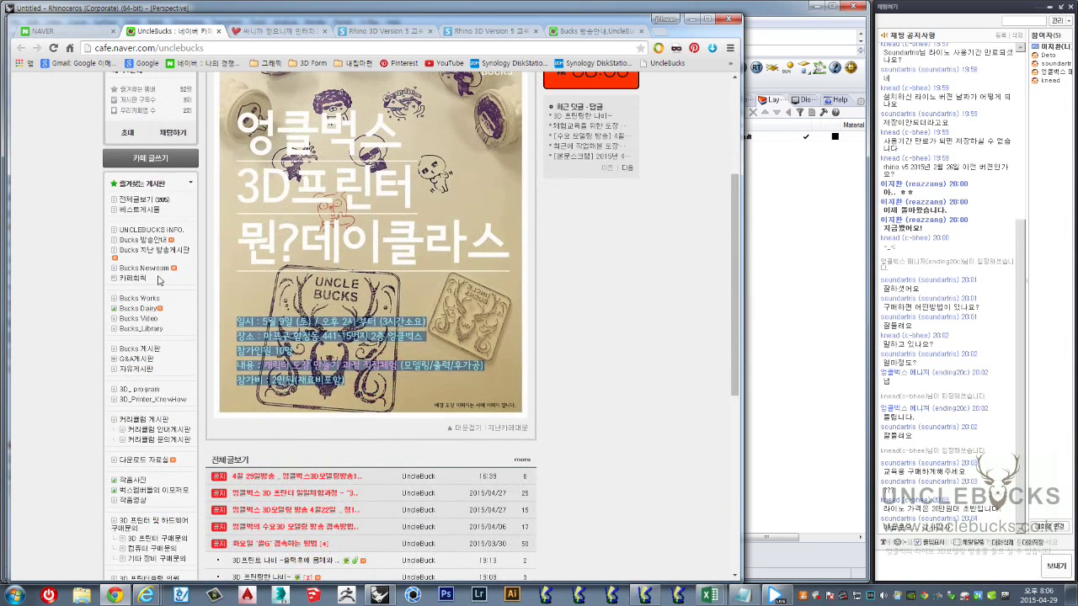
Open the '4월 29일방송 가구 연결부분 만들기' post under Bucks 방송안내 and view its connector photos
{"action": "left_click", "coordinate": [148, 240]}
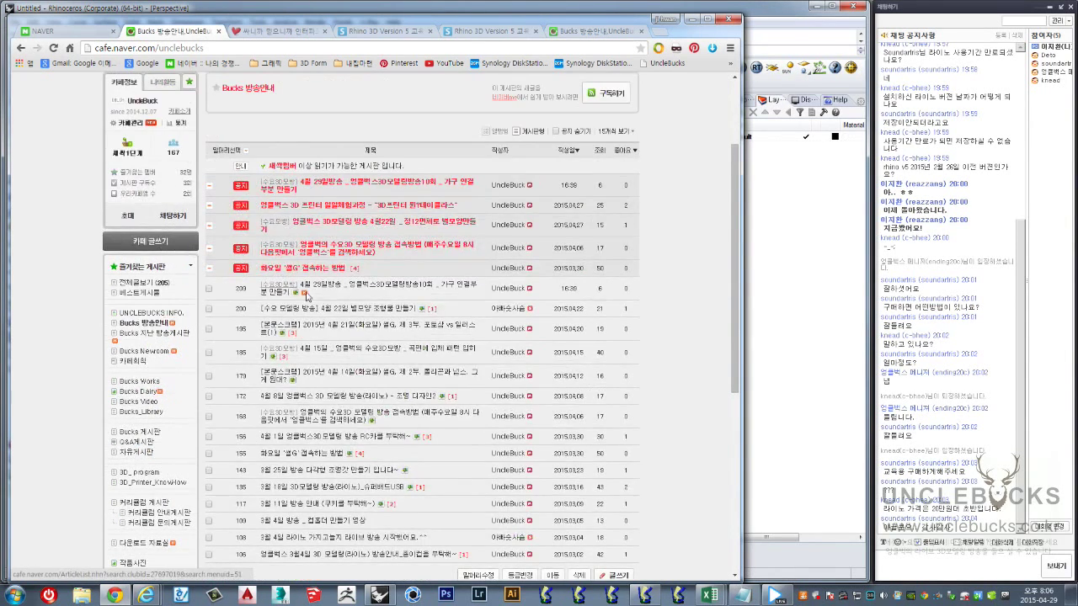
{"action": "left_click", "coordinate": [383, 288]}
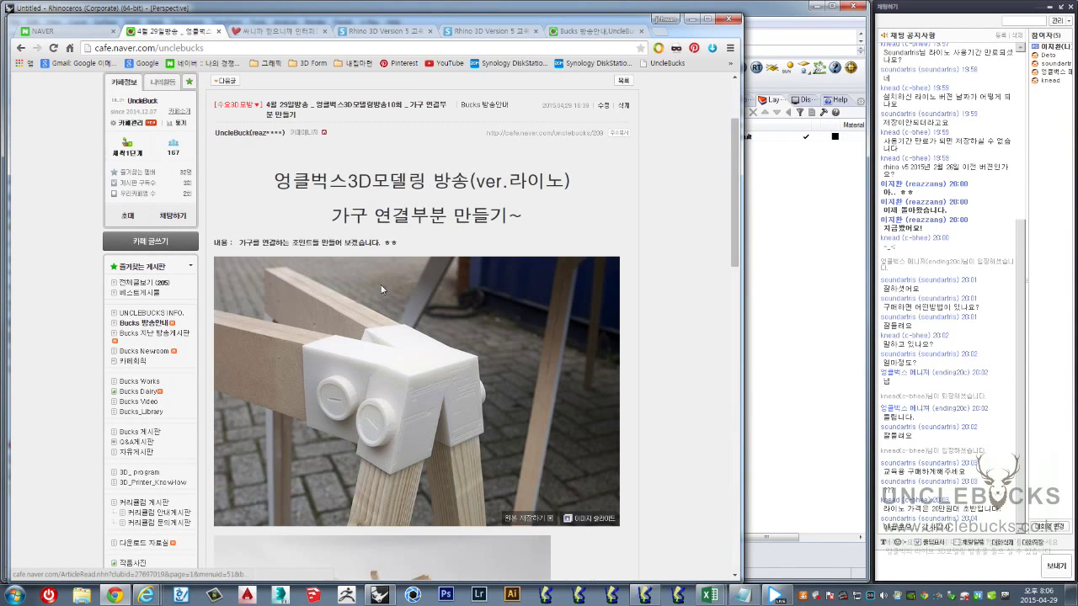
{"action": "scroll", "coordinate": [403, 220], "scroll_direction": "down", "scroll_amount": 3}
{"action": "scroll", "coordinate": [421, 286], "scroll_direction": "down", "scroll_amount": 3}
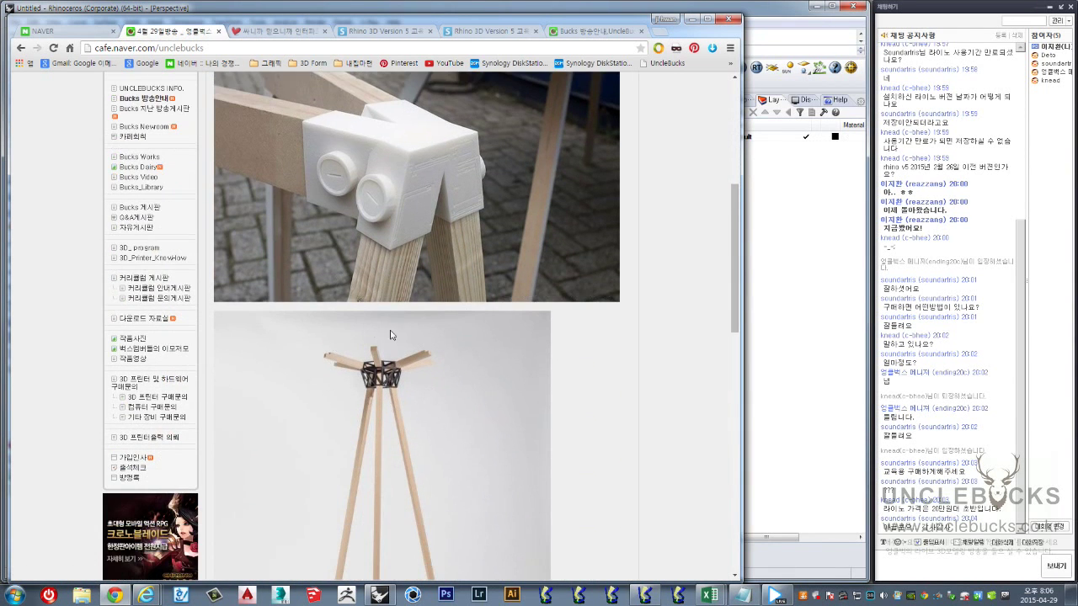
{"action": "scroll", "coordinate": [396, 354], "scroll_direction": "down", "scroll_amount": 3}
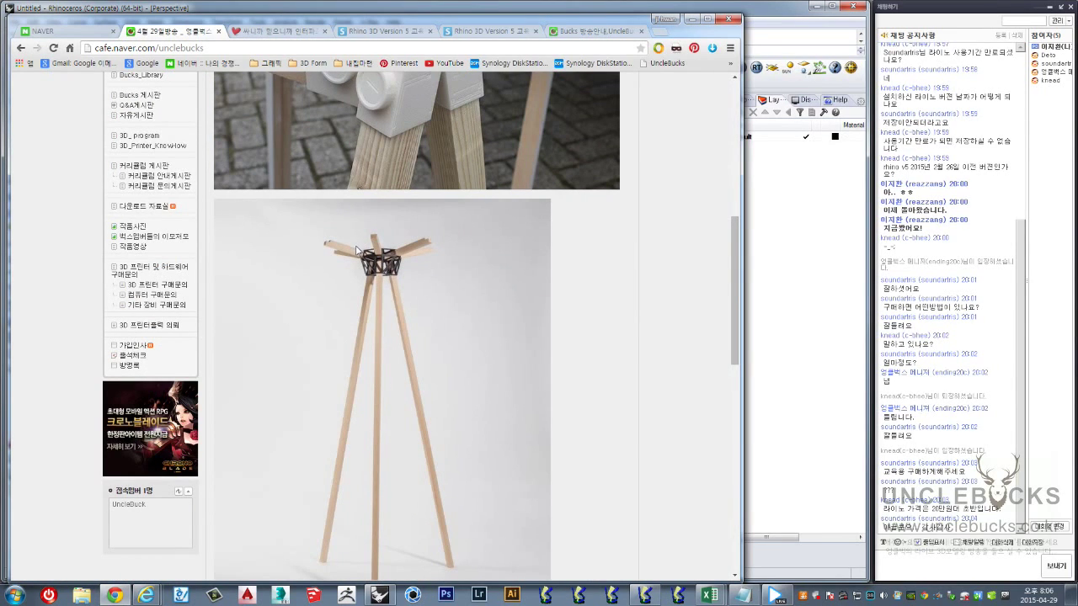
{"action": "scroll", "coordinate": [361, 253], "scroll_direction": "up", "scroll_amount": 1}
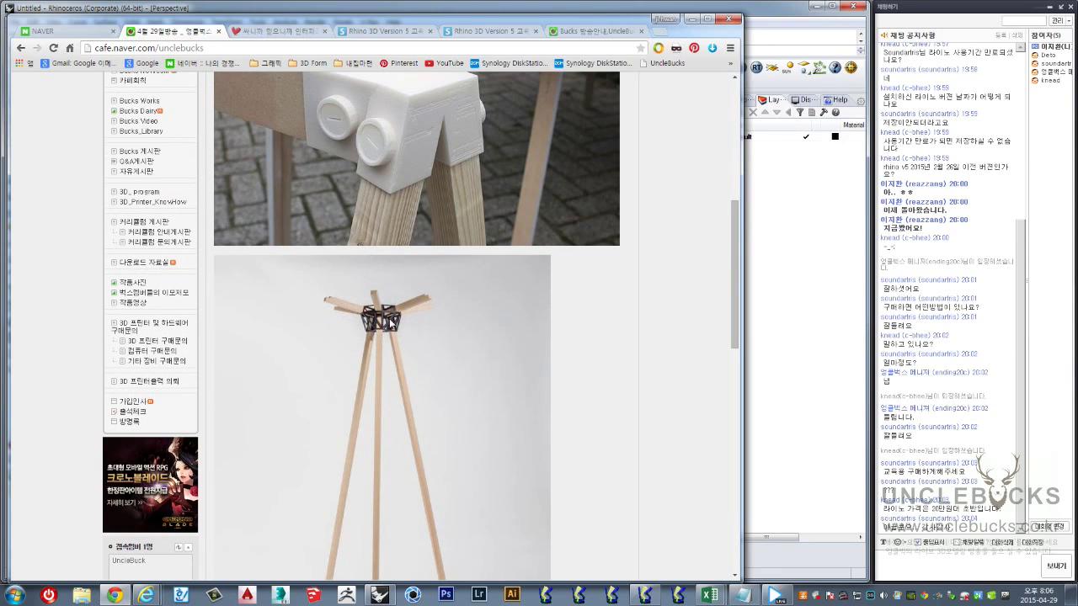
{"action": "scroll", "coordinate": [390, 321], "scroll_direction": "up", "scroll_amount": 1}
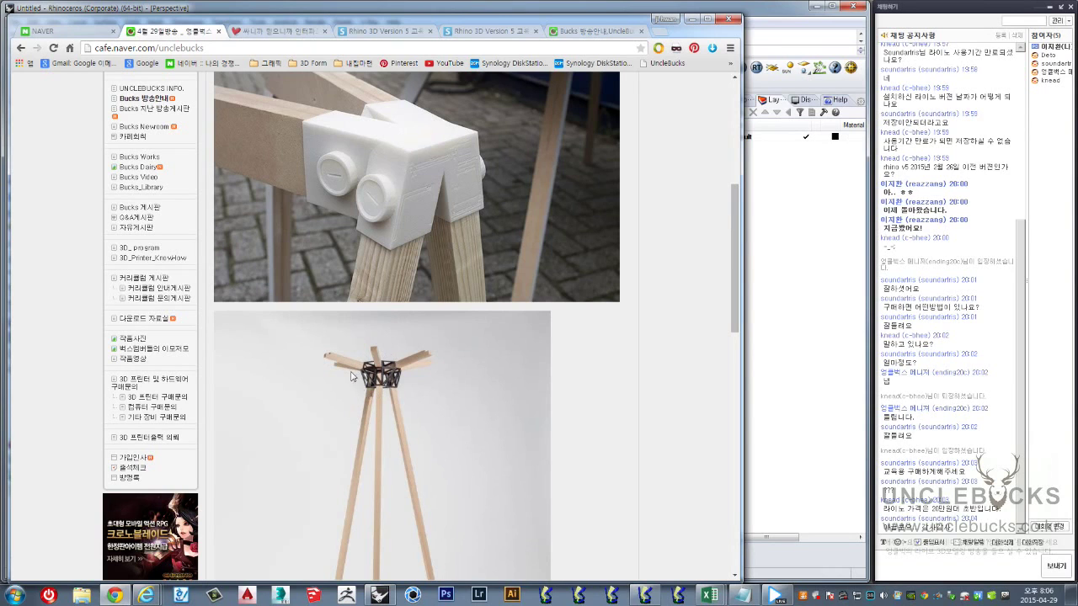
{"action": "scroll", "coordinate": [372, 362], "scroll_direction": "down", "scroll_amount": 1}
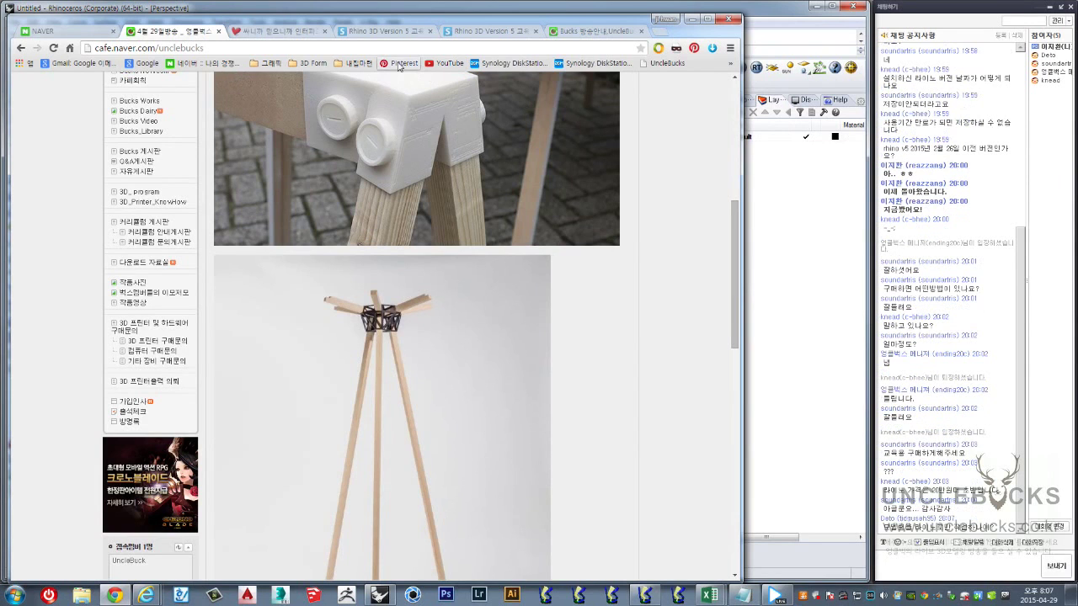
Go to Pinterest and view your profile's boards, such as Design and 3Dprint
{"action": "left_click", "coordinate": [399, 66]}
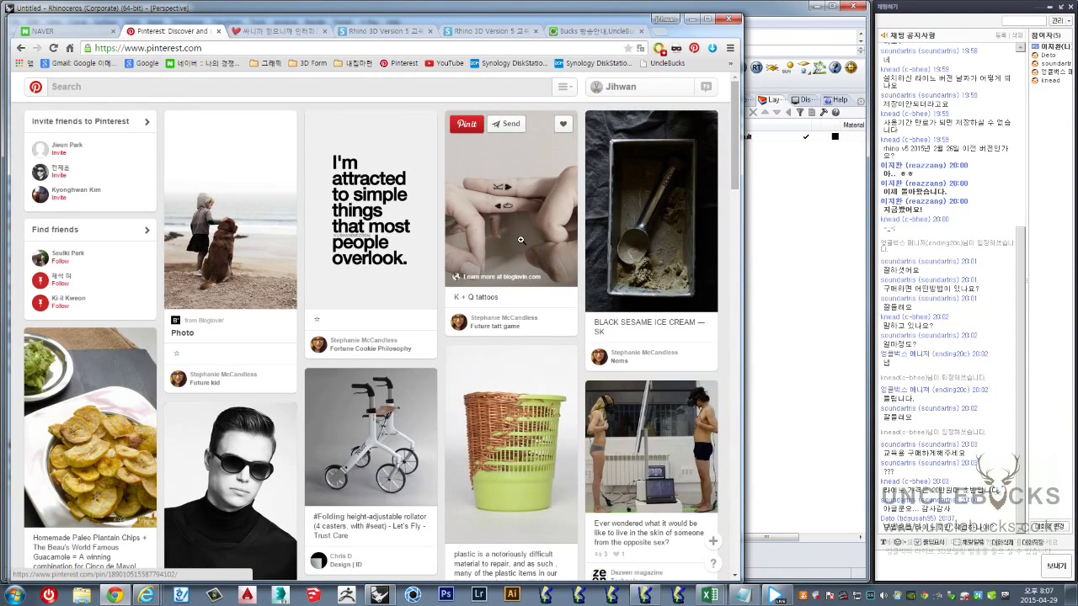
{"action": "left_click", "coordinate": [627, 89]}
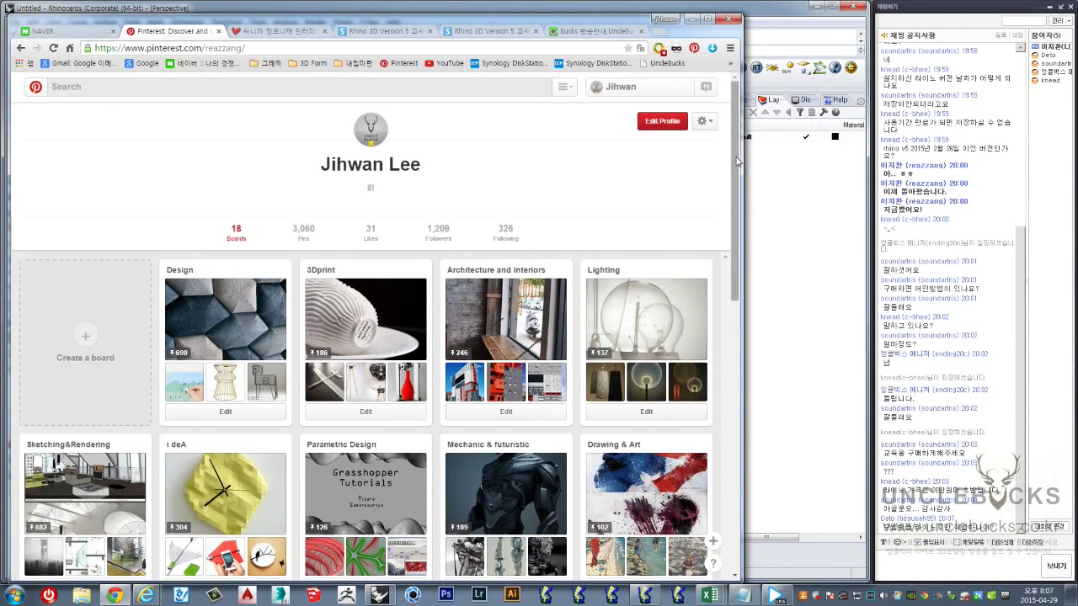
{"action": "left_click_drag", "start_coordinate": [737, 161], "coordinate": [737, 185]}
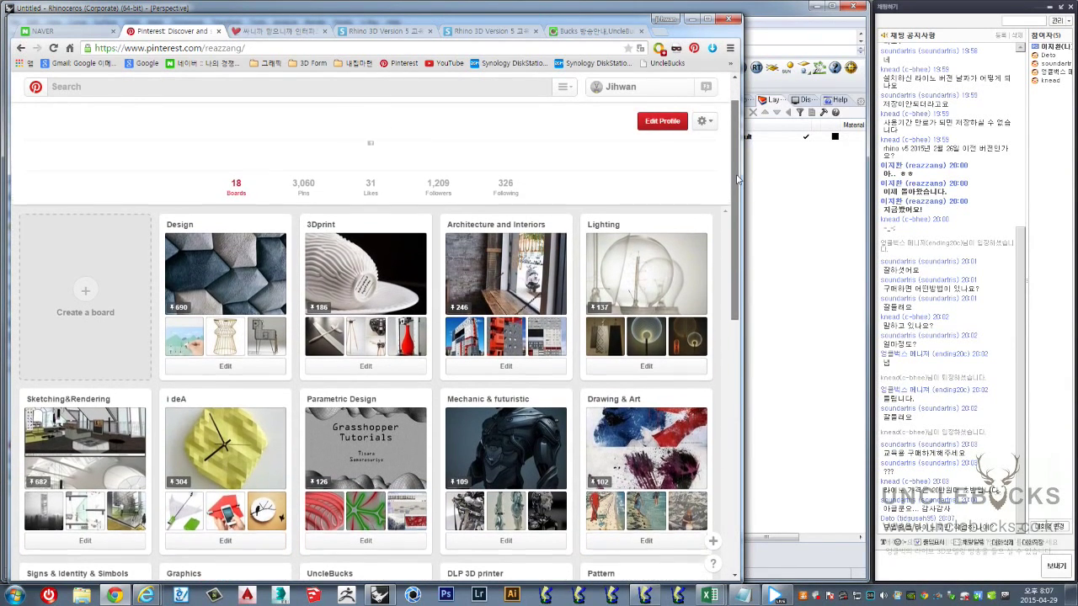
{"action": "left_click_drag", "start_coordinate": [737, 185], "coordinate": [741, 154]}
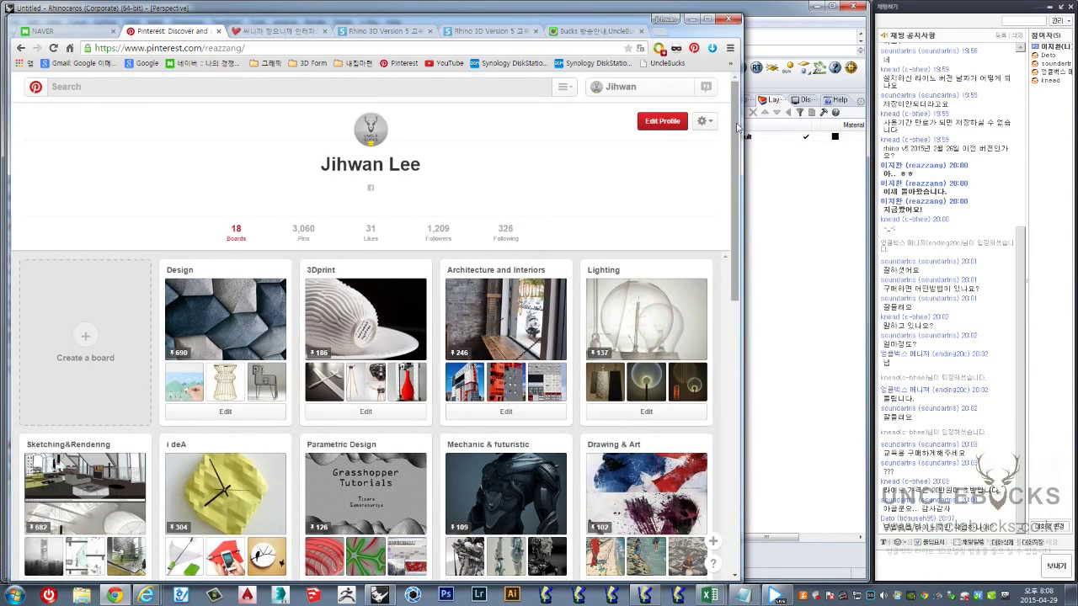
{"action": "scroll", "coordinate": [737, 126], "scroll_direction": "down", "scroll_amount": 1}
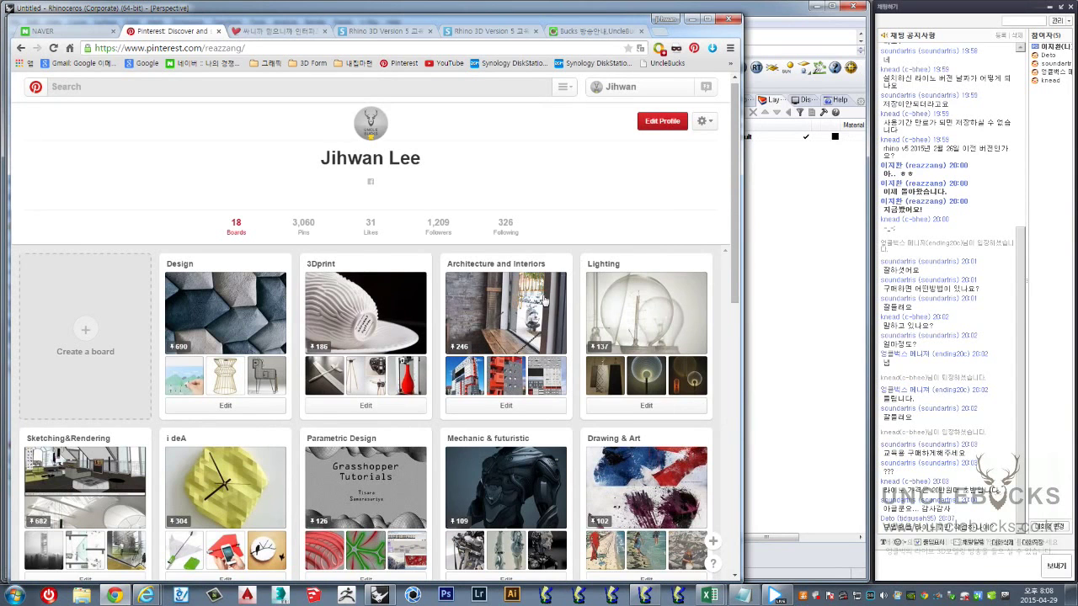
Open the Ikea furniture connectors pin from the 3Dprint board and shift the window right
{"action": "left_click", "coordinate": [369, 315]}
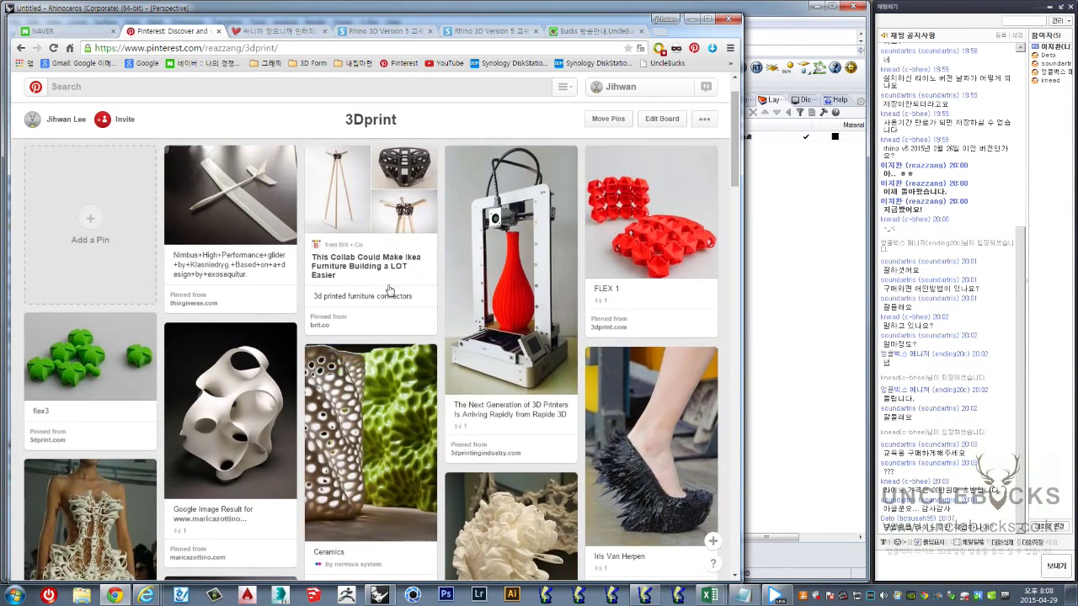
{"action": "left_click", "coordinate": [409, 203]}
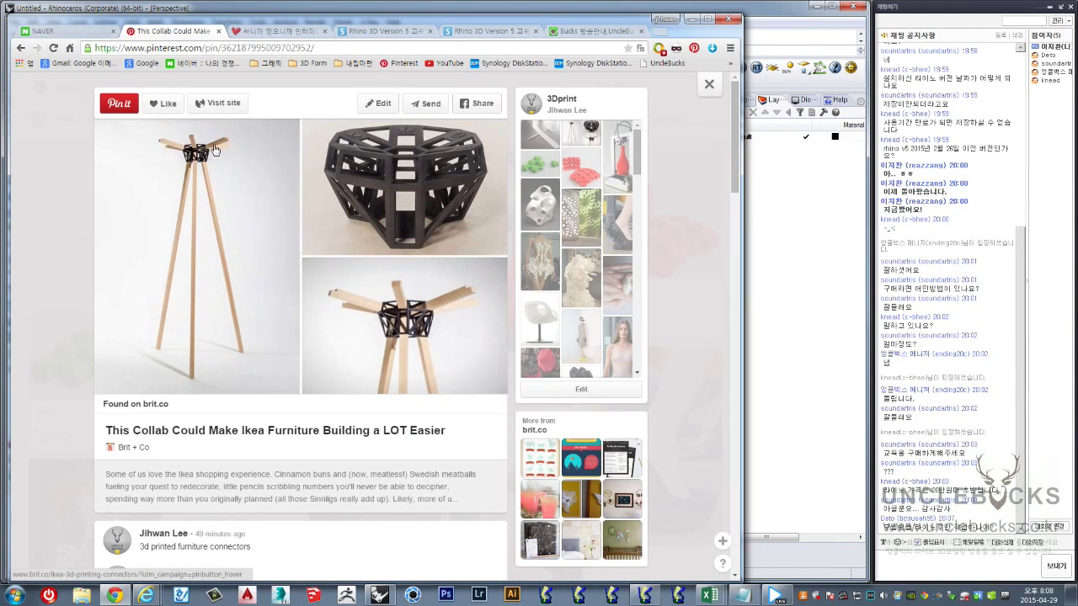
{"action": "left_click_drag", "start_coordinate": [379, 24], "coordinate": [405, 25]}
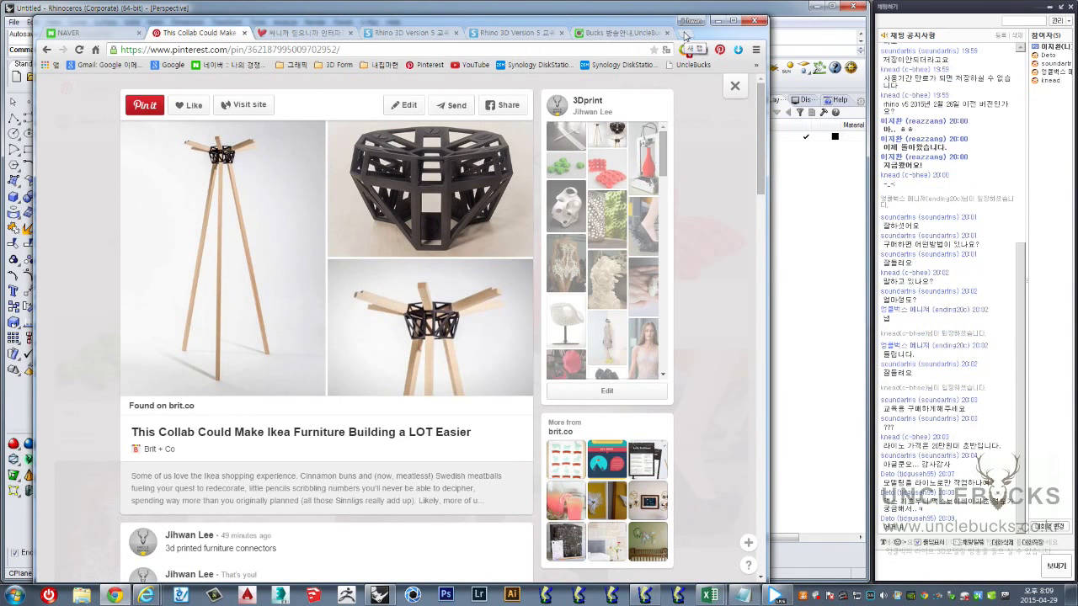
{"action": "left_click", "coordinate": [685, 36]}
Go from the NAVER home page to YouTube, check notifications, and move the window up-left
{"action": "left_click", "coordinate": [223, 64]}
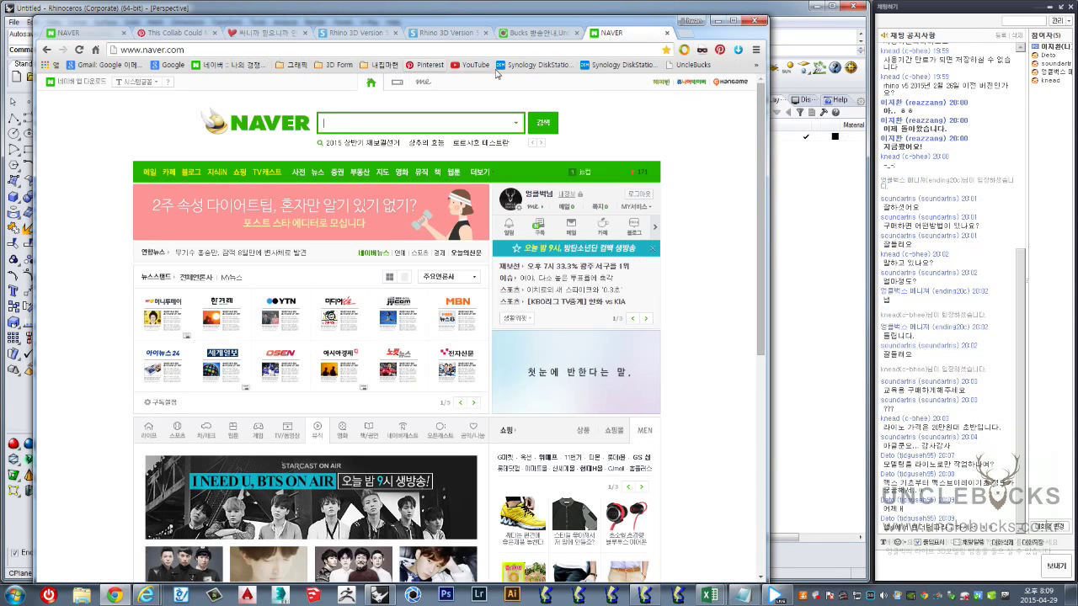
{"action": "left_click", "coordinate": [464, 66]}
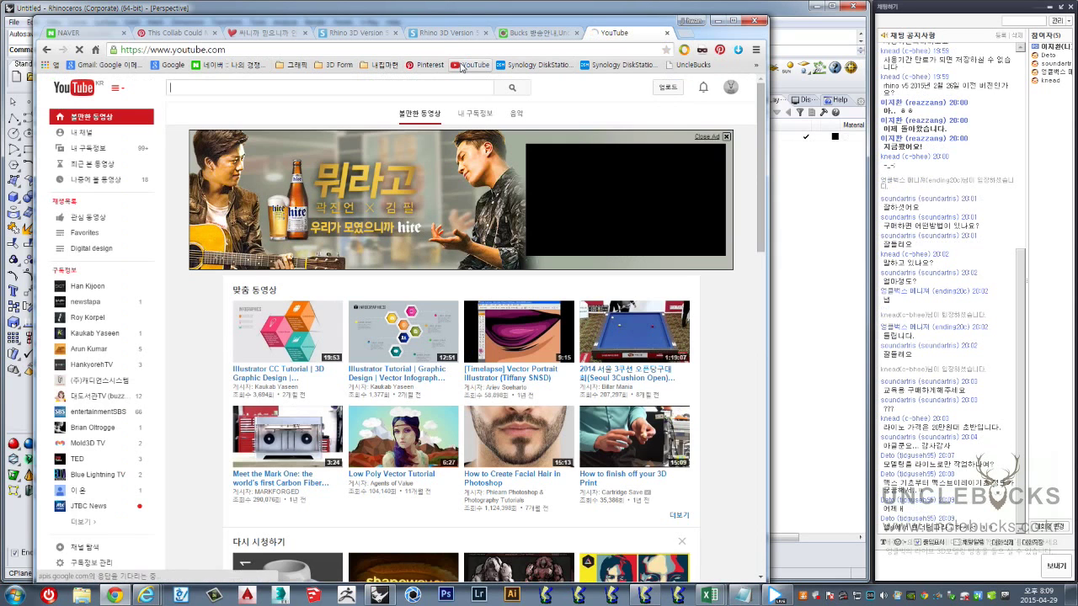
{"action": "left_click", "coordinate": [707, 88]}
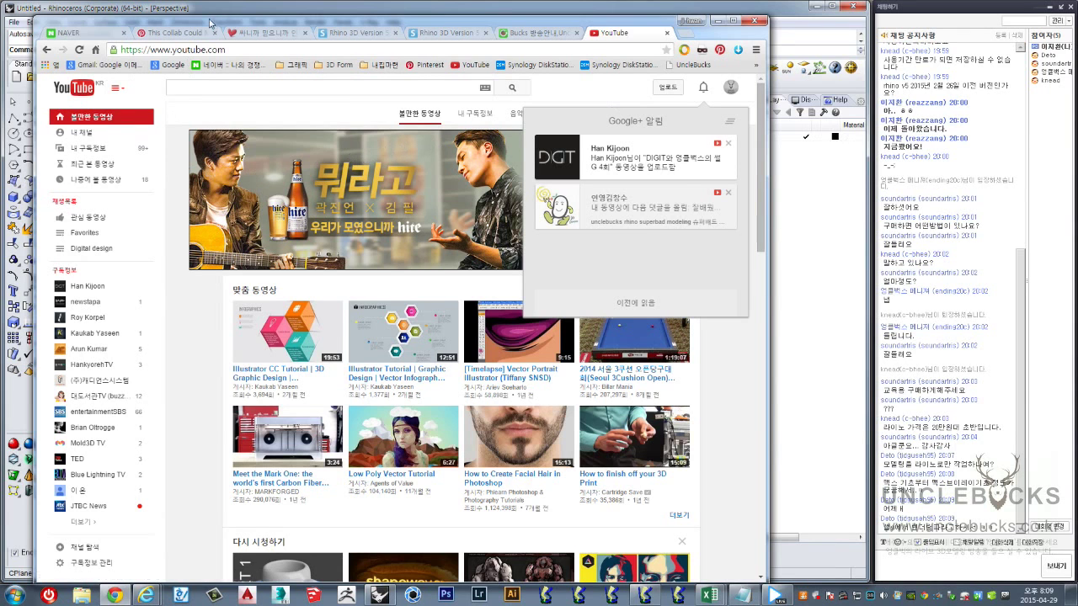
{"action": "left_click_drag", "start_coordinate": [210, 22], "coordinate": [188, 15]}
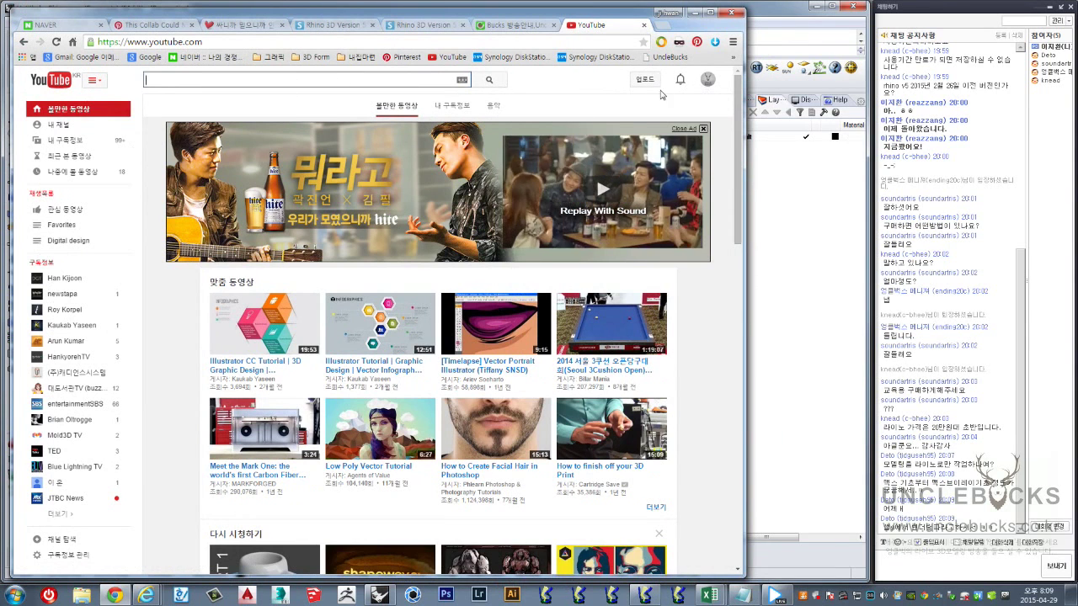
Open the Creator Studio uploaded-videos list from the account menu and scroll through it
{"action": "left_click", "coordinate": [708, 79]}
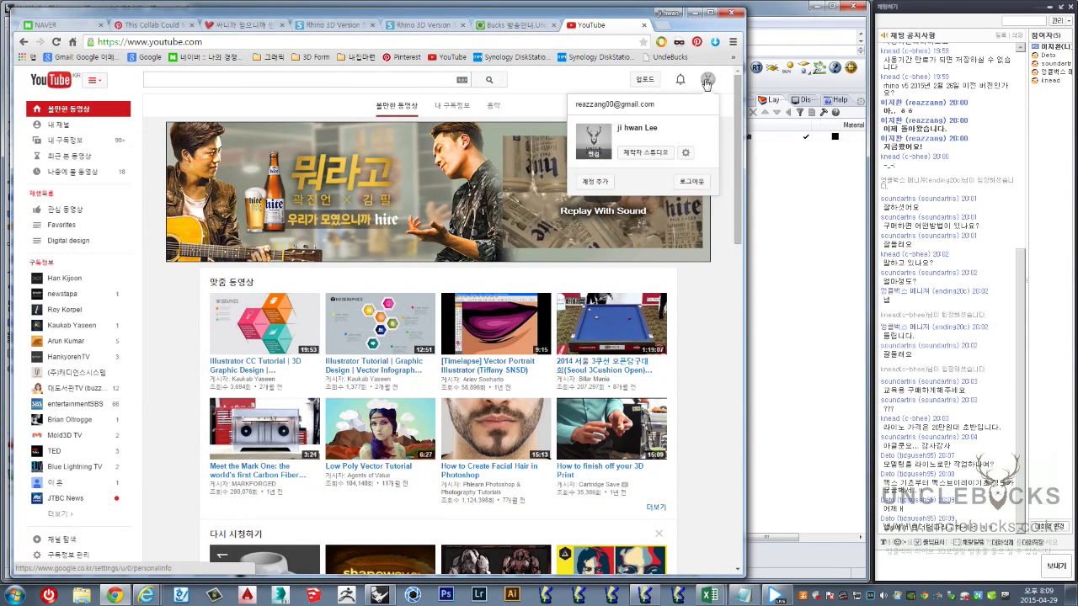
{"action": "left_click", "coordinate": [633, 154]}
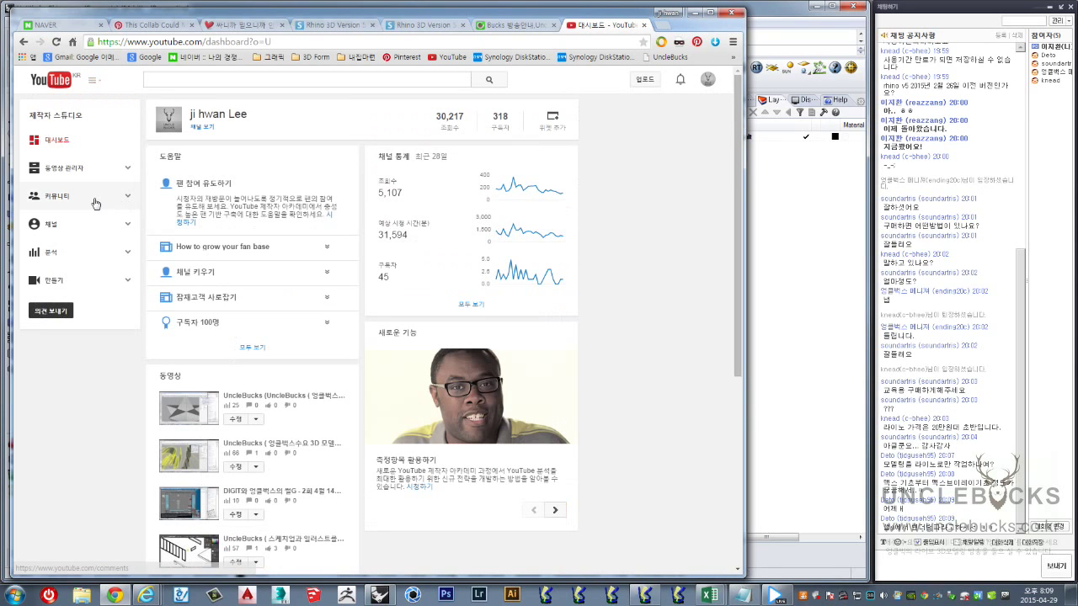
{"action": "left_click", "coordinate": [56, 174]}
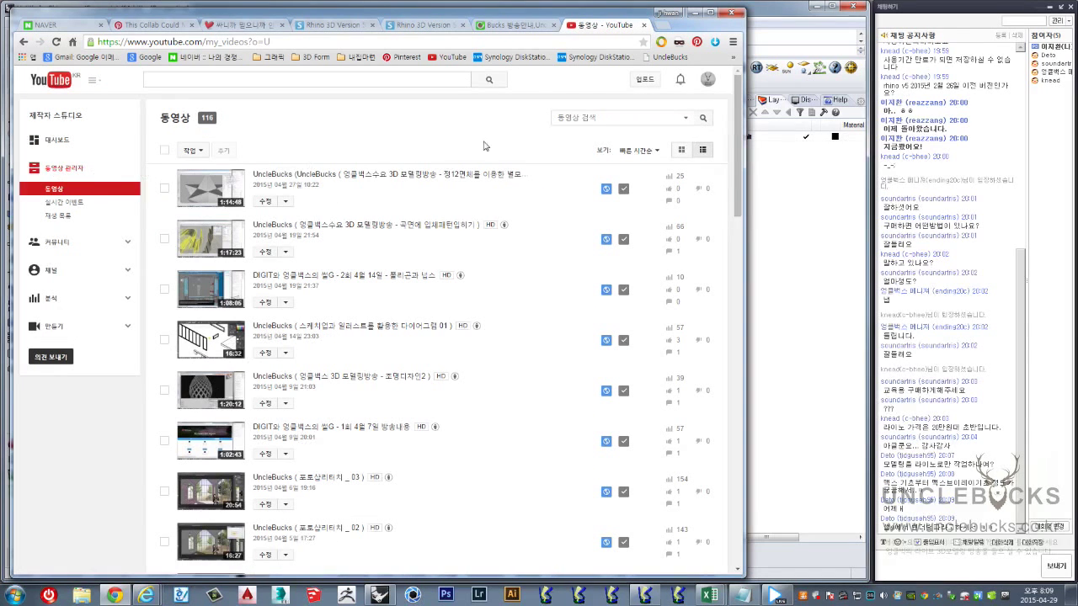
{"action": "scroll", "coordinate": [305, 376], "scroll_direction": "down", "scroll_amount": 3}
{"action": "scroll", "coordinate": [305, 376], "scroll_direction": "down", "scroll_amount": 2}
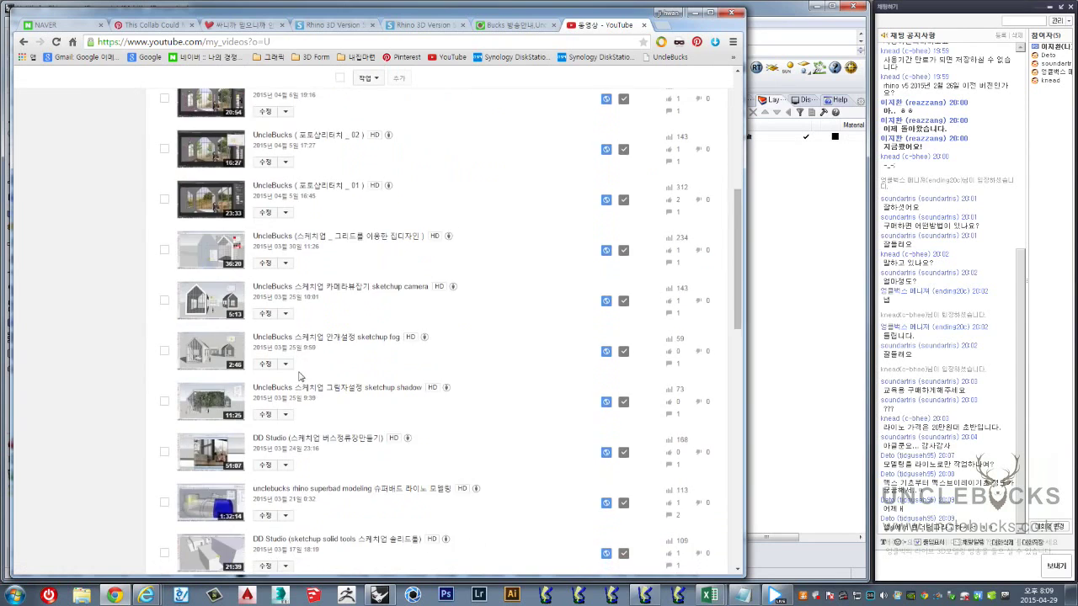
{"action": "scroll", "coordinate": [299, 377], "scroll_direction": "down", "scroll_amount": 2}
{"action": "scroll", "coordinate": [295, 377], "scroll_direction": "down", "scroll_amount": 2}
{"action": "scroll", "coordinate": [293, 376], "scroll_direction": "down", "scroll_amount": 2}
{"action": "scroll", "coordinate": [293, 376], "scroll_direction": "down", "scroll_amount": 2}
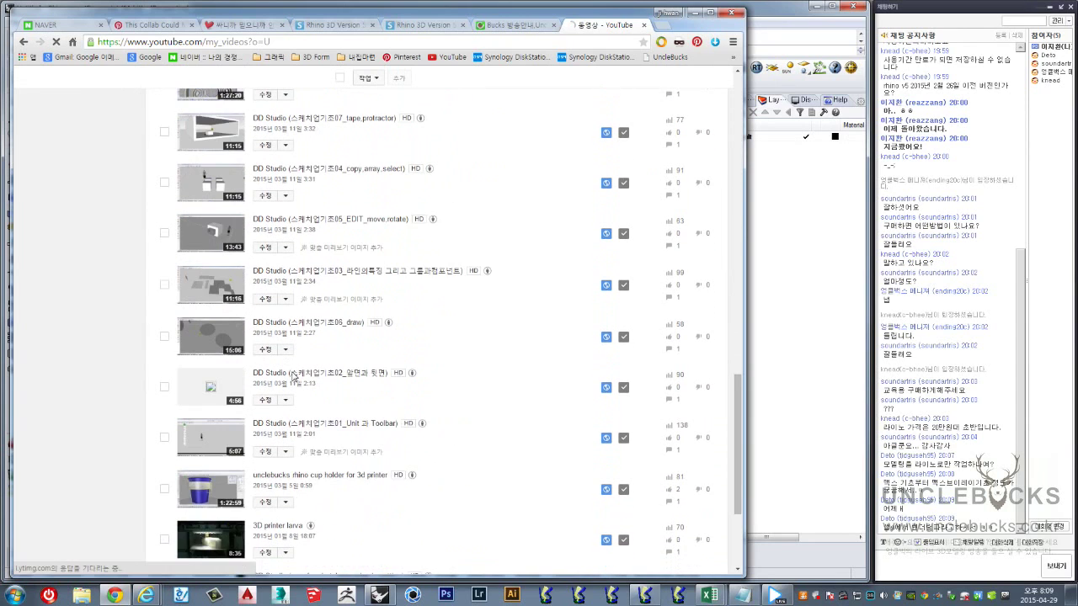
{"action": "scroll", "coordinate": [295, 375], "scroll_direction": "up", "scroll_amount": 5}
{"action": "scroll", "coordinate": [623, 180], "scroll_direction": "up", "scroll_amount": 1}
{"action": "scroll", "coordinate": [624, 179], "scroll_direction": "up", "scroll_amount": 8}
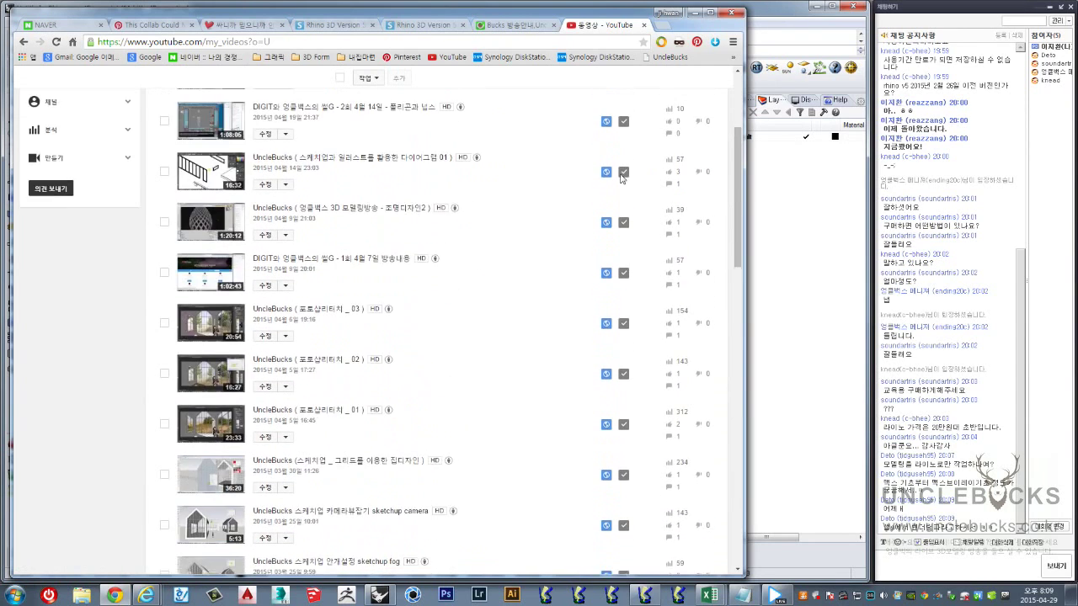
{"action": "scroll", "coordinate": [610, 175], "scroll_direction": "up", "scroll_amount": 4}
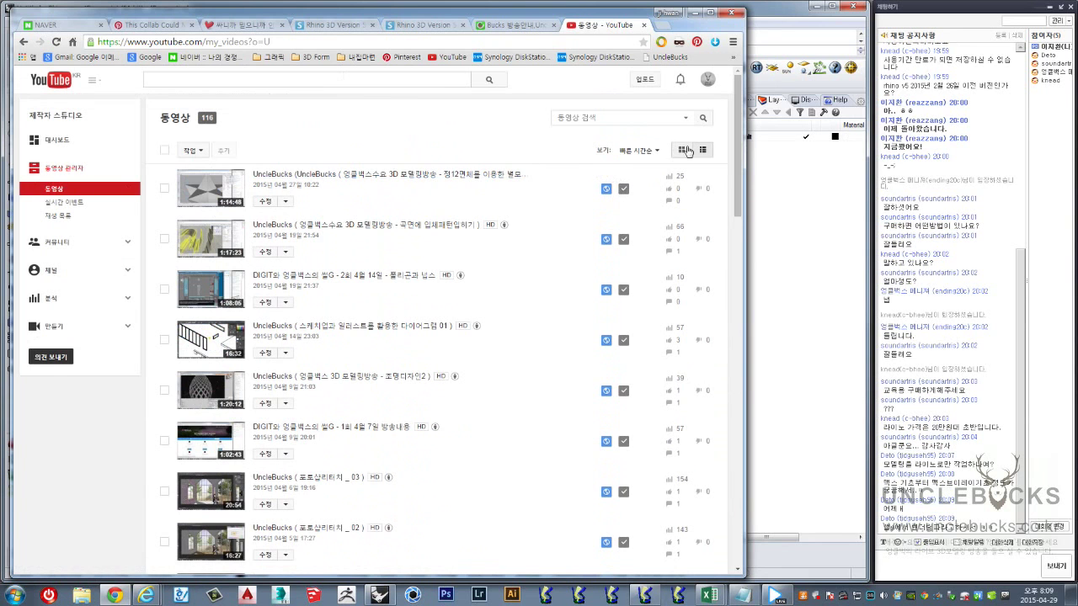
Switch the video list to thumbnail grid view, then maximize and restore Chrome
{"action": "left_click", "coordinate": [682, 150]}
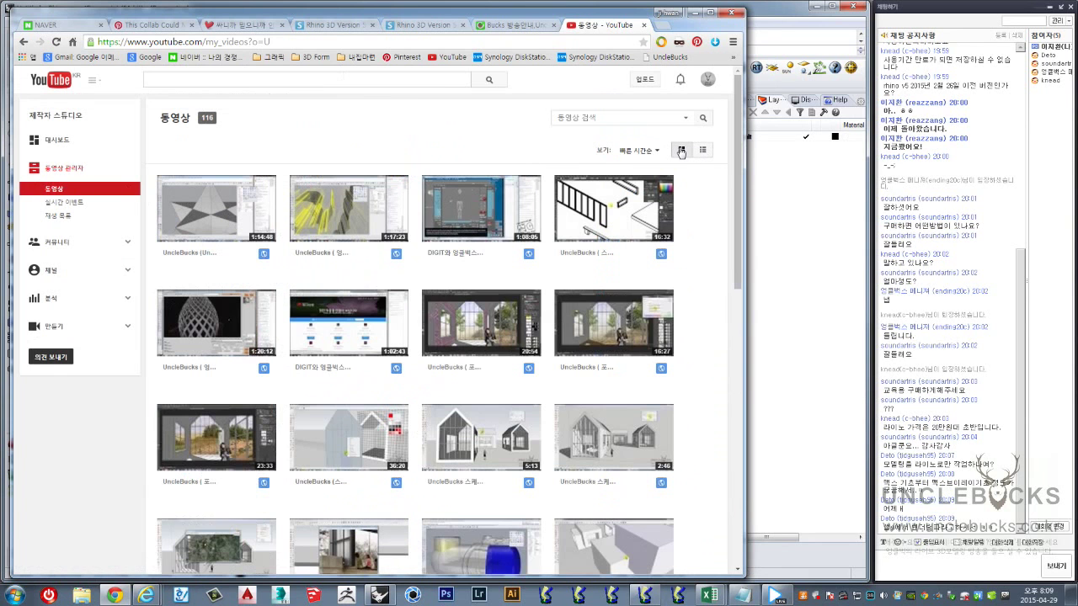
{"action": "double_click", "coordinate": [636, 15]}
{"action": "left_click", "coordinate": [1041, 6]}
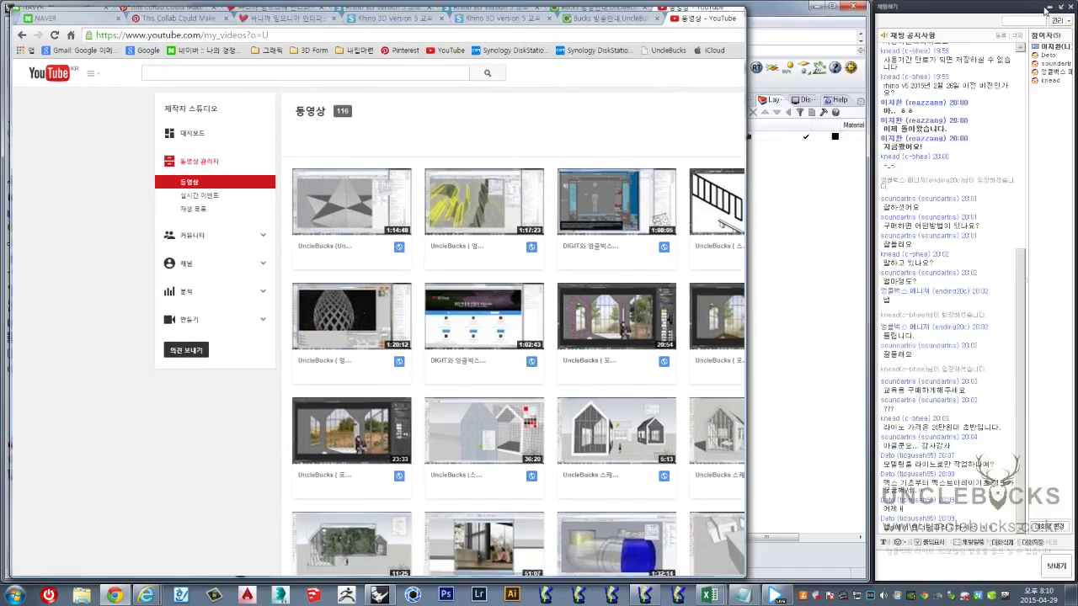
Open page 2 of the uploaded videos and browse its thumbnails
{"action": "scroll", "coordinate": [469, 295], "scroll_direction": "down", "scroll_amount": 1}
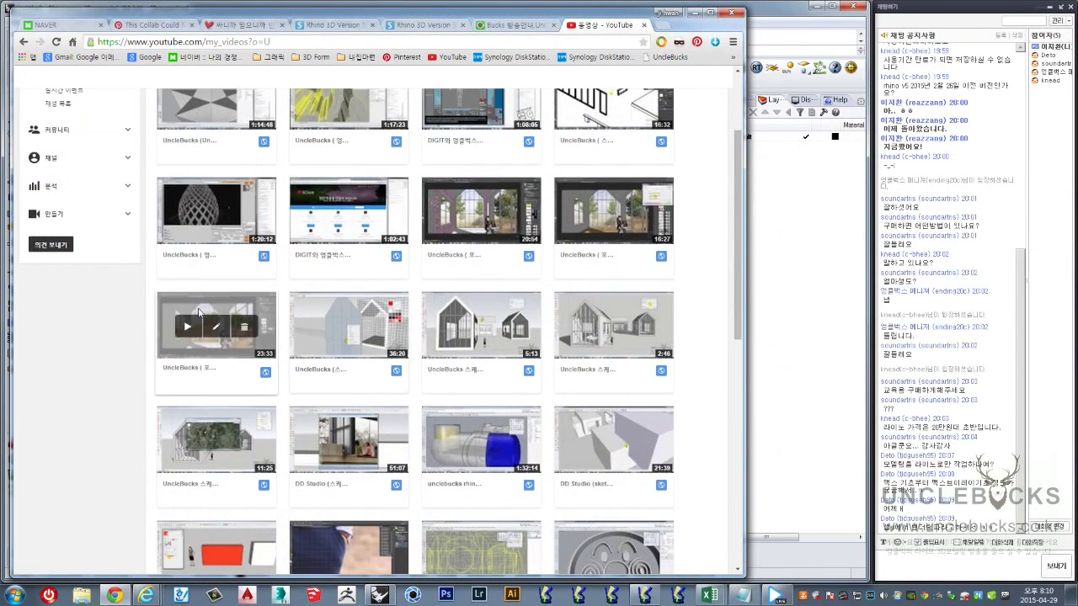
{"action": "scroll", "coordinate": [251, 215], "scroll_direction": "up", "scroll_amount": 1}
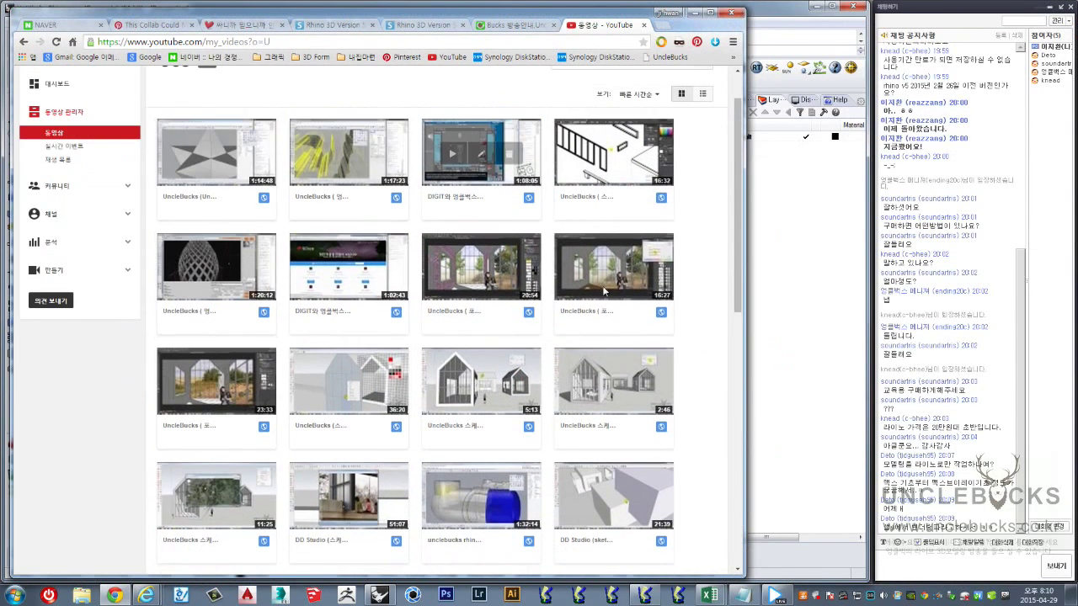
{"action": "scroll", "coordinate": [414, 308], "scroll_direction": "down", "scroll_amount": 2}
{"action": "scroll", "coordinate": [392, 264], "scroll_direction": "down", "scroll_amount": 2}
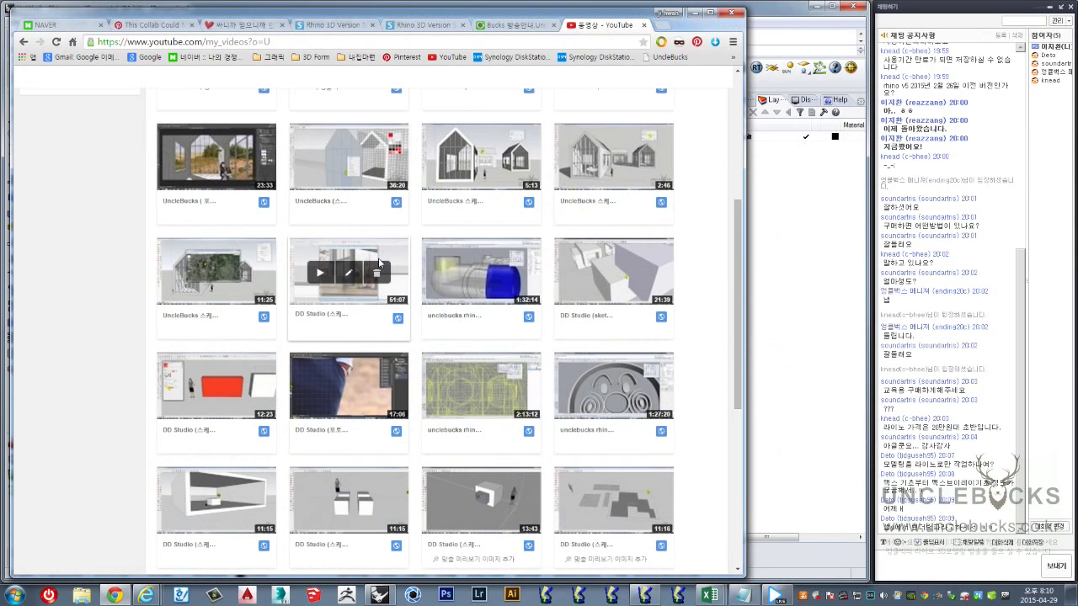
{"action": "scroll", "coordinate": [378, 264], "scroll_direction": "down", "scroll_amount": 1}
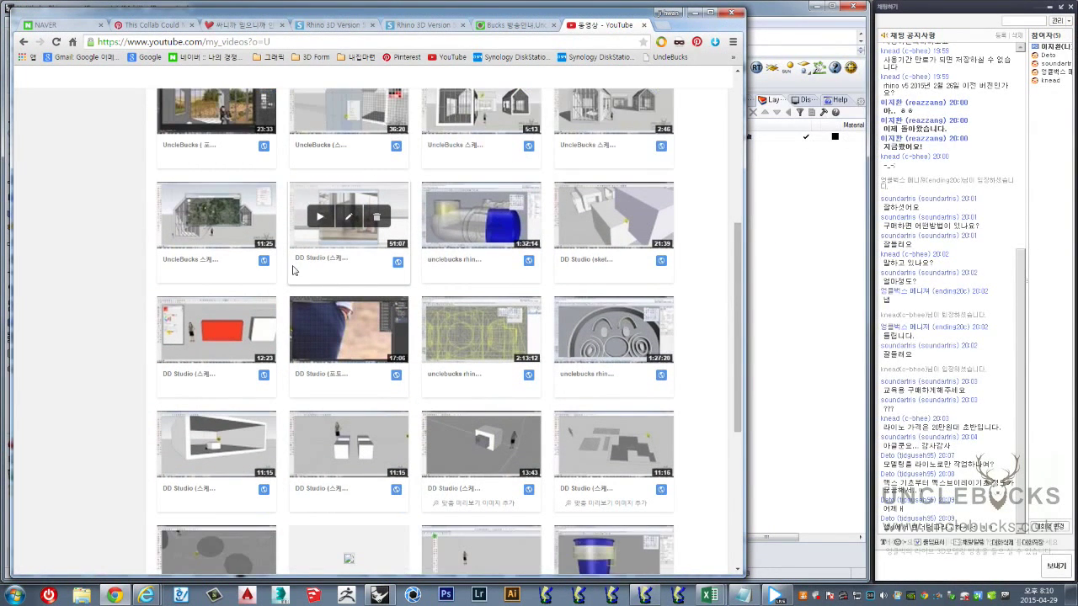
{"action": "scroll", "coordinate": [293, 269], "scroll_direction": "down", "scroll_amount": 2}
{"action": "scroll", "coordinate": [390, 284], "scroll_direction": "down", "scroll_amount": 1}
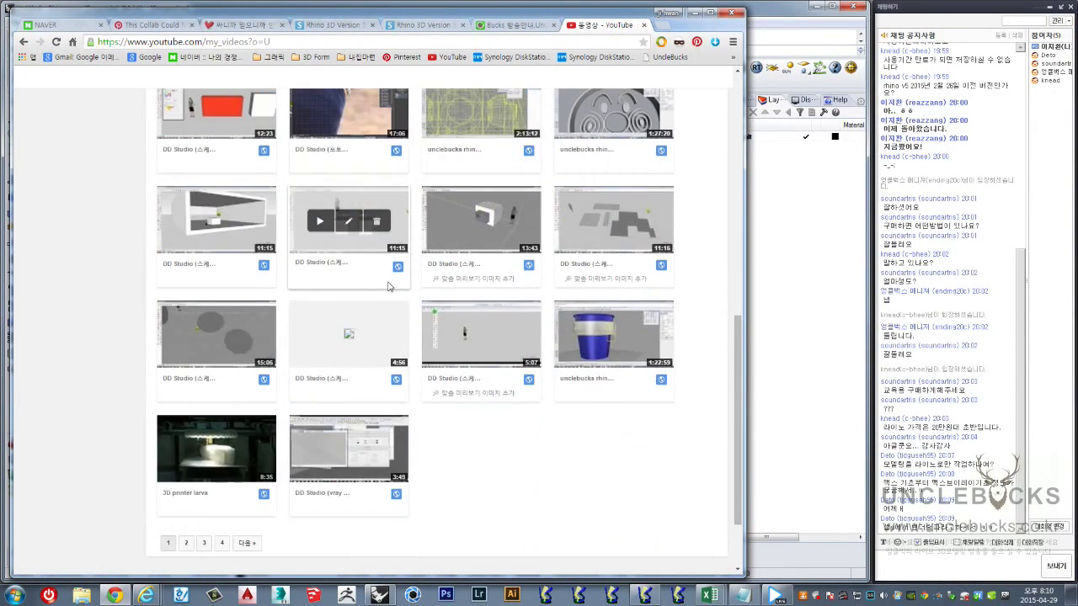
{"action": "scroll", "coordinate": [354, 253], "scroll_direction": "down", "scroll_amount": 1}
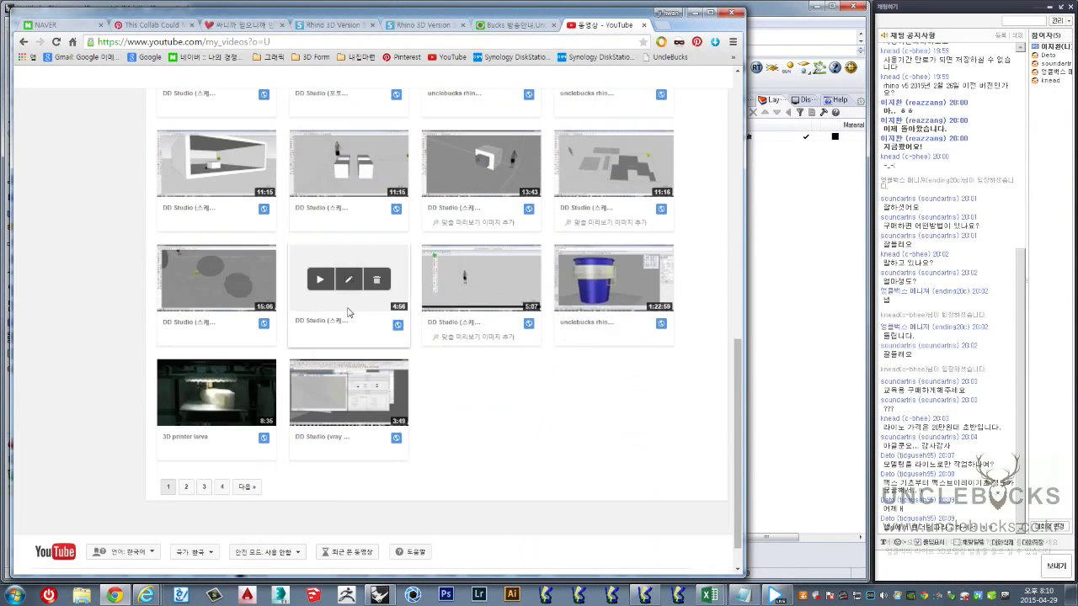
{"action": "left_click", "coordinate": [186, 488]}
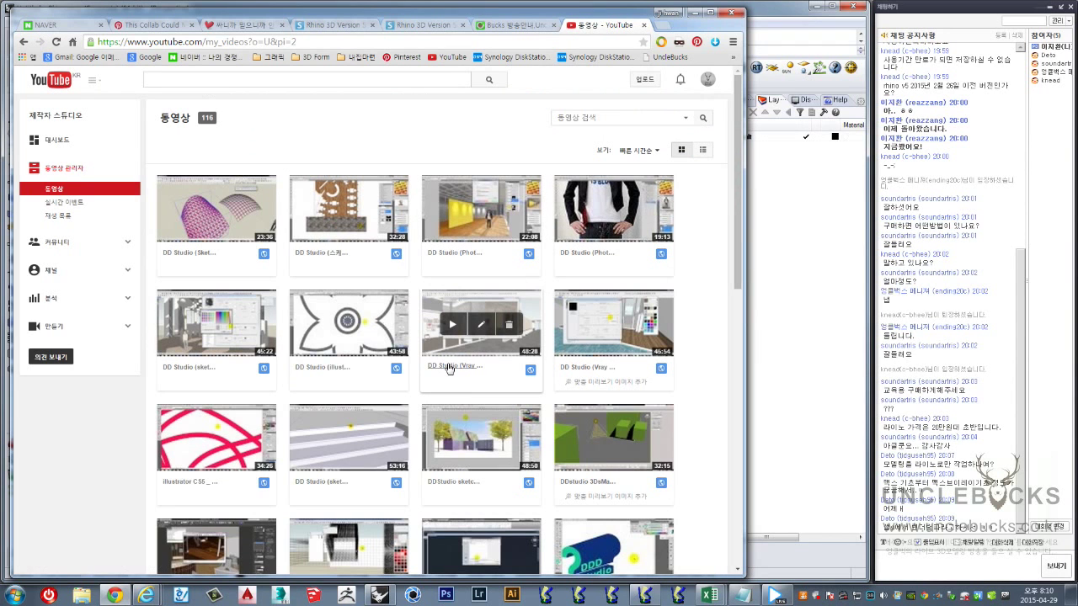
{"action": "left_click", "coordinate": [458, 367]}
{"action": "scroll", "coordinate": [446, 320], "scroll_direction": "down", "scroll_amount": 1}
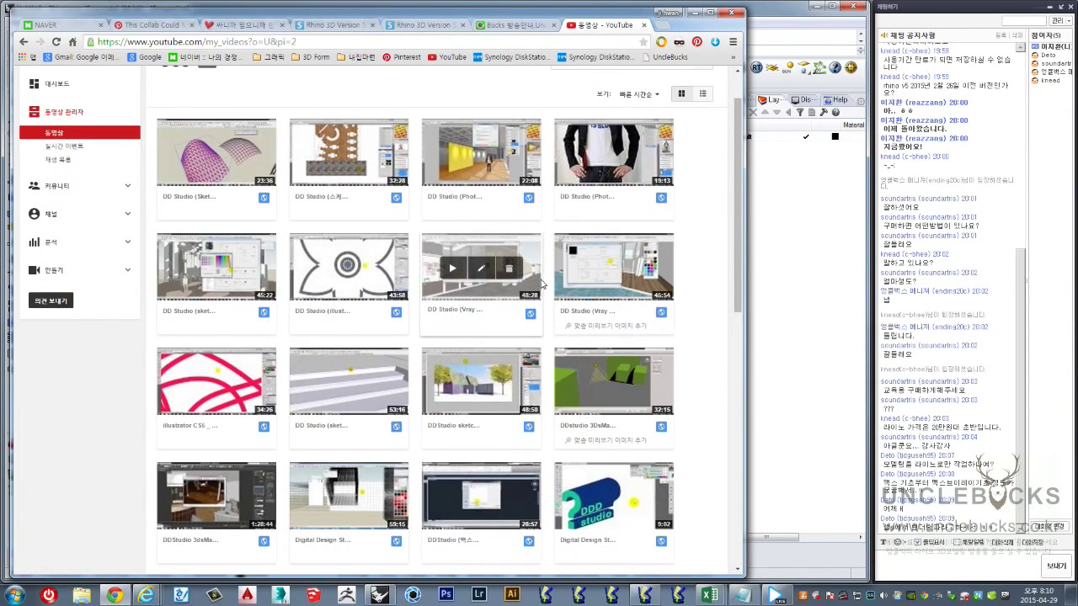
{"action": "scroll", "coordinate": [544, 282], "scroll_direction": "down", "scroll_amount": 2}
{"action": "scroll", "coordinate": [543, 282], "scroll_direction": "down", "scroll_amount": 2}
{"action": "scroll", "coordinate": [506, 261], "scroll_direction": "down", "scroll_amount": 1}
{"action": "scroll", "coordinate": [455, 236], "scroll_direction": "down", "scroll_amount": 1}
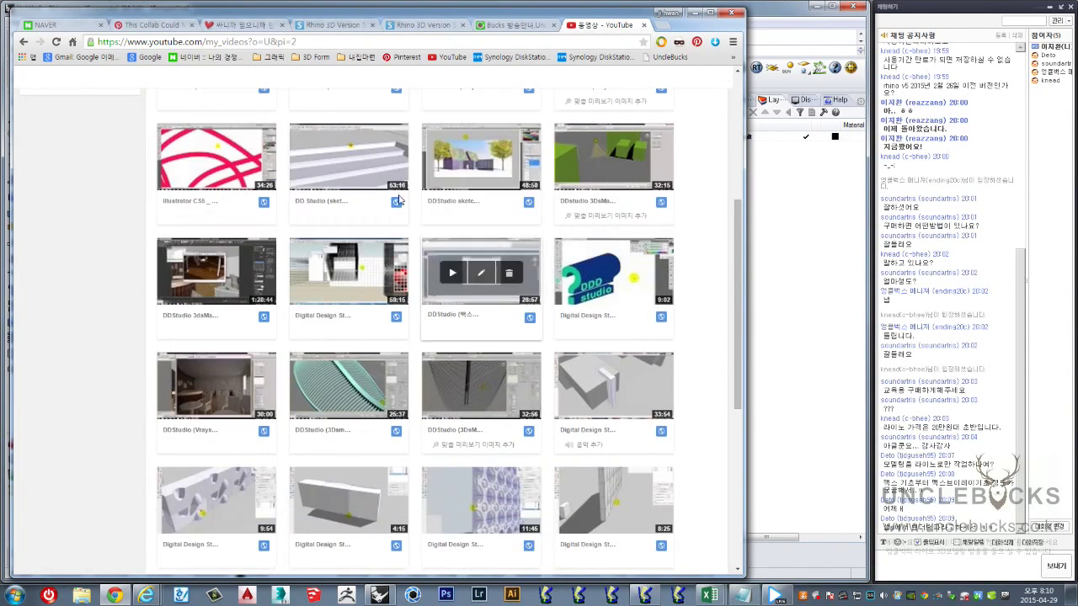
{"action": "scroll", "coordinate": [393, 202], "scroll_direction": "down", "scroll_amount": 1}
{"action": "scroll", "coordinate": [202, 189], "scroll_direction": "up", "scroll_amount": 1}
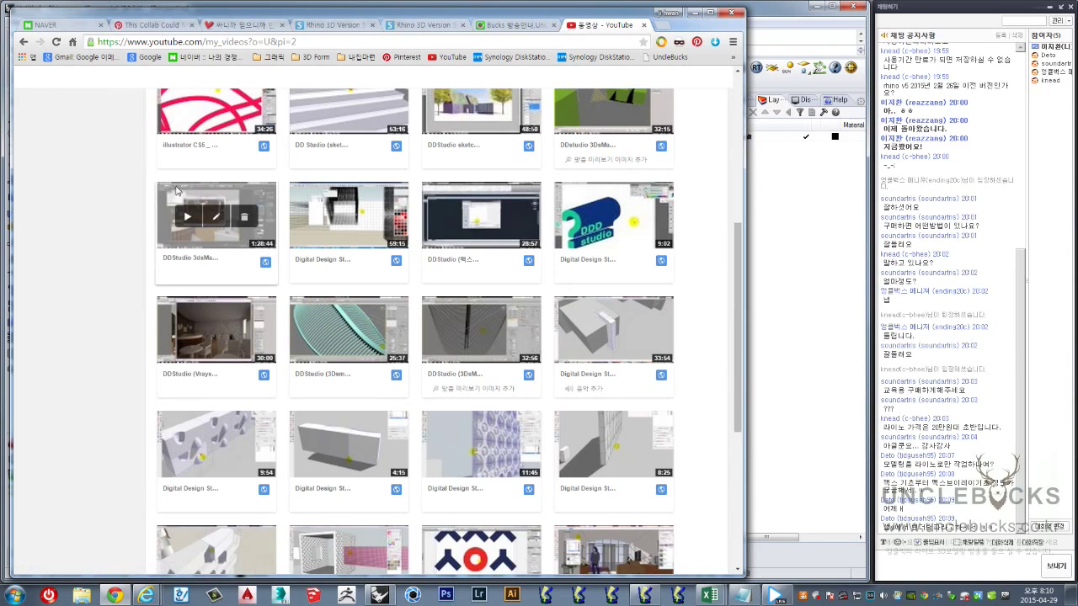
{"action": "mouse_move", "coordinate": [216, 271]}
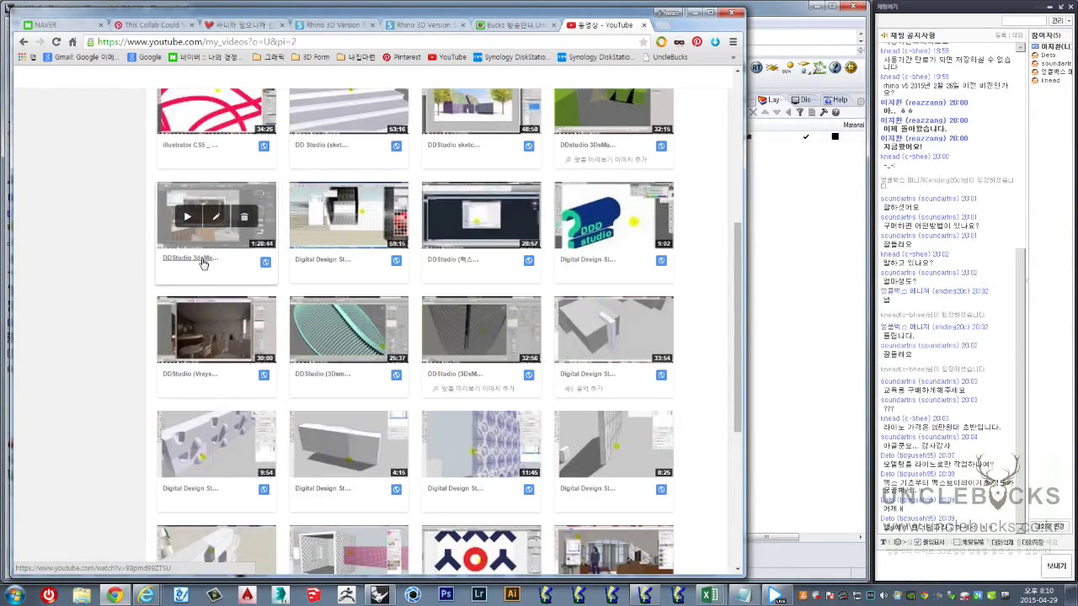
Play the DDStudio 3dsMax Vray lighting Part_1 video, raise the volume, and pause at 0:10
{"action": "left_click", "coordinate": [187, 219]}
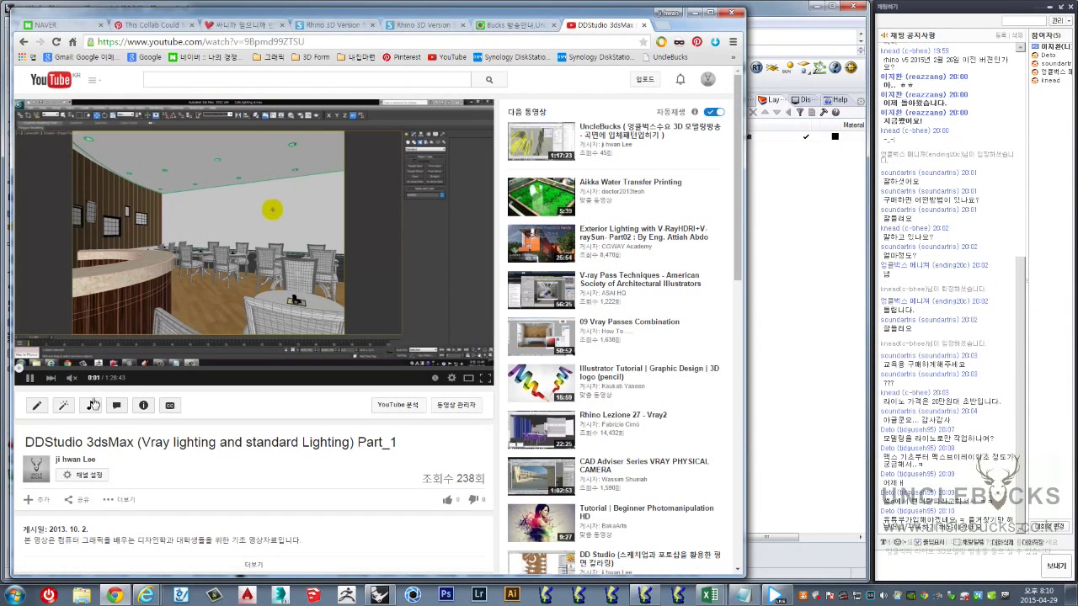
{"action": "left_click_drag", "start_coordinate": [83, 378], "coordinate": [101, 378]}
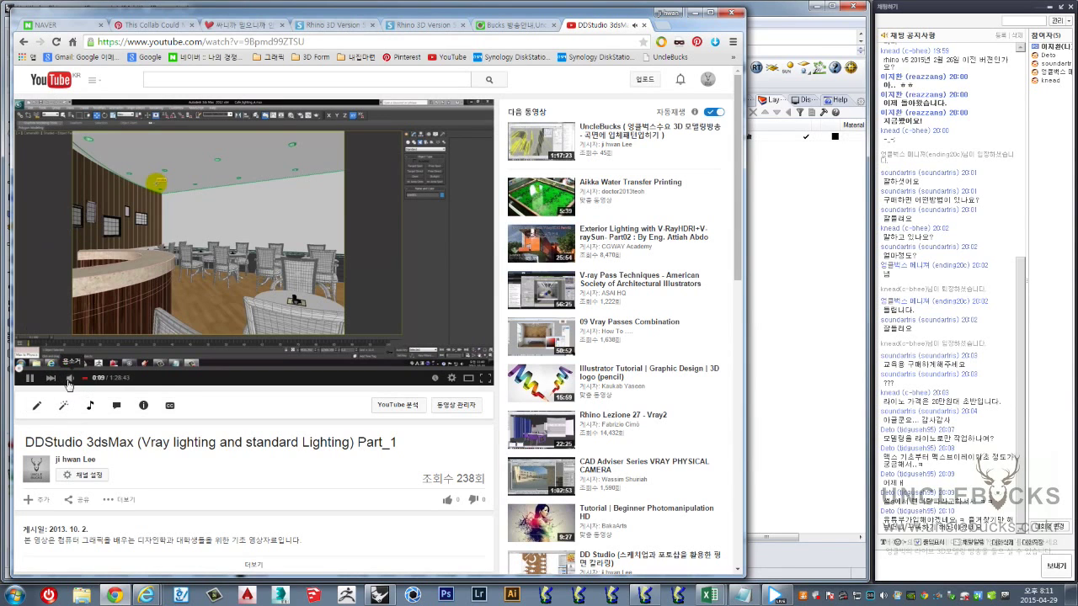
{"action": "left_click", "coordinate": [32, 380]}
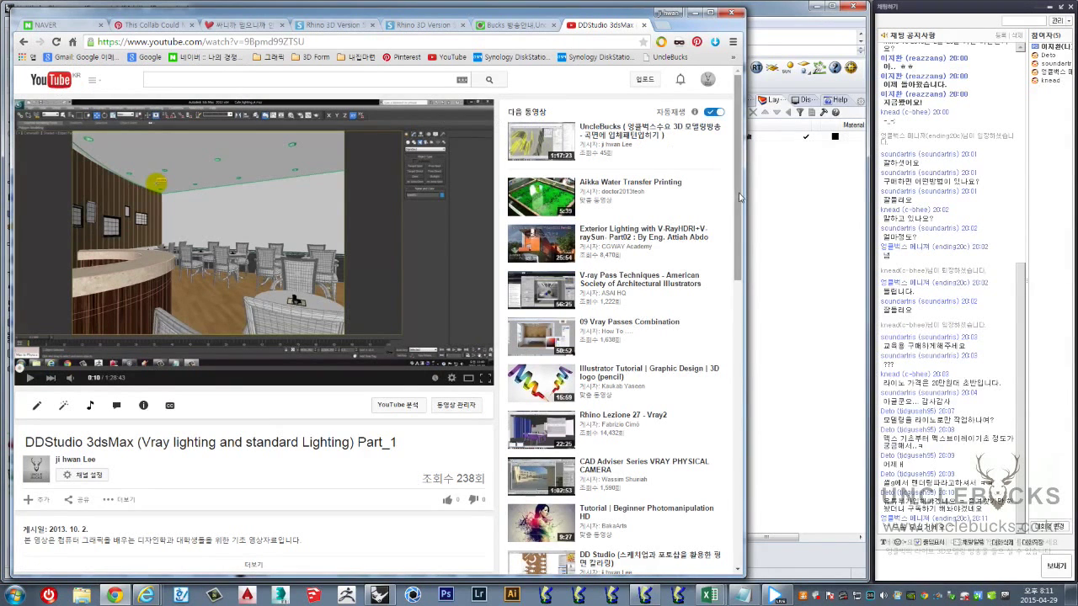
{"action": "mouse_move", "coordinate": [740, 198]}
{"action": "left_mouse_down"}
{"action": "mouse_move", "coordinate": [716, 430]}
{"action": "mouse_move", "coordinate": [712, 153]}
{"action": "left_mouse_up"}
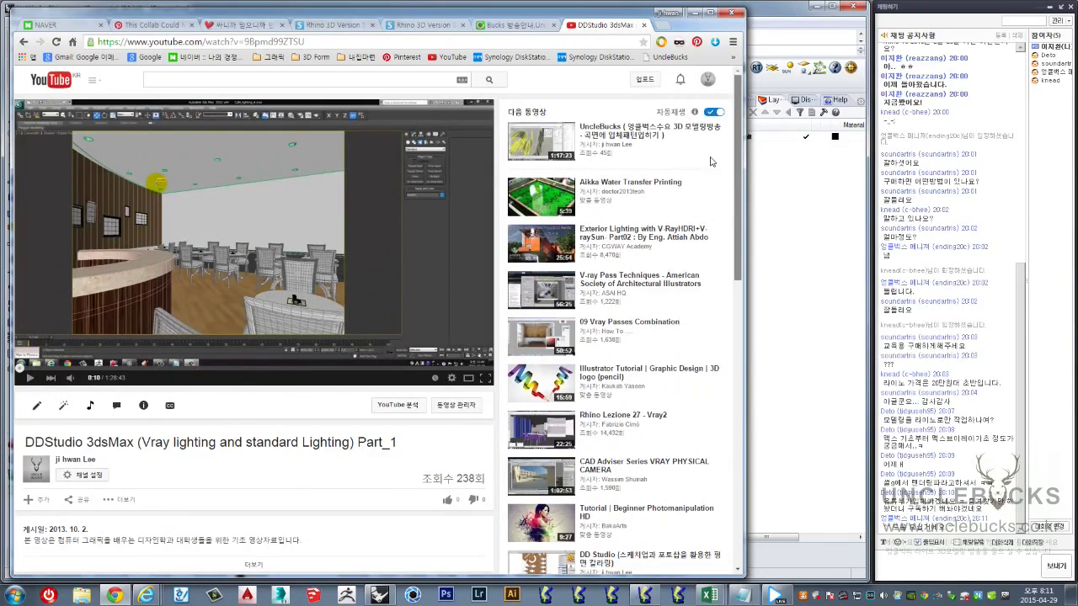
{"action": "scroll", "coordinate": [716, 210], "scroll_direction": "down", "scroll_amount": 3}
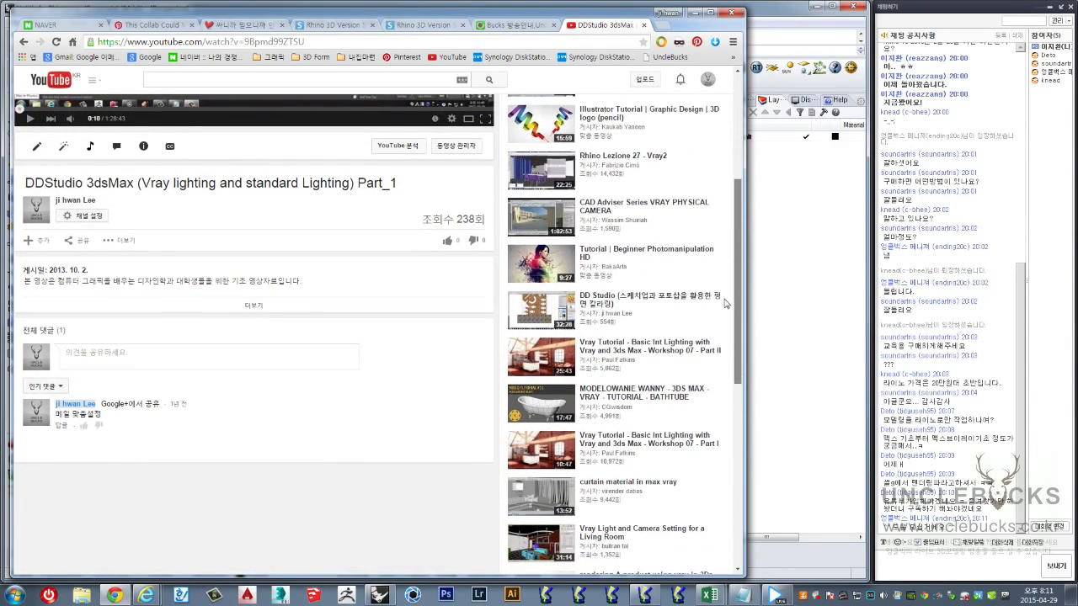
{"action": "scroll", "coordinate": [712, 261], "scroll_direction": "up", "scroll_amount": 2}
{"action": "scroll", "coordinate": [708, 250], "scroll_direction": "up", "scroll_amount": 1}
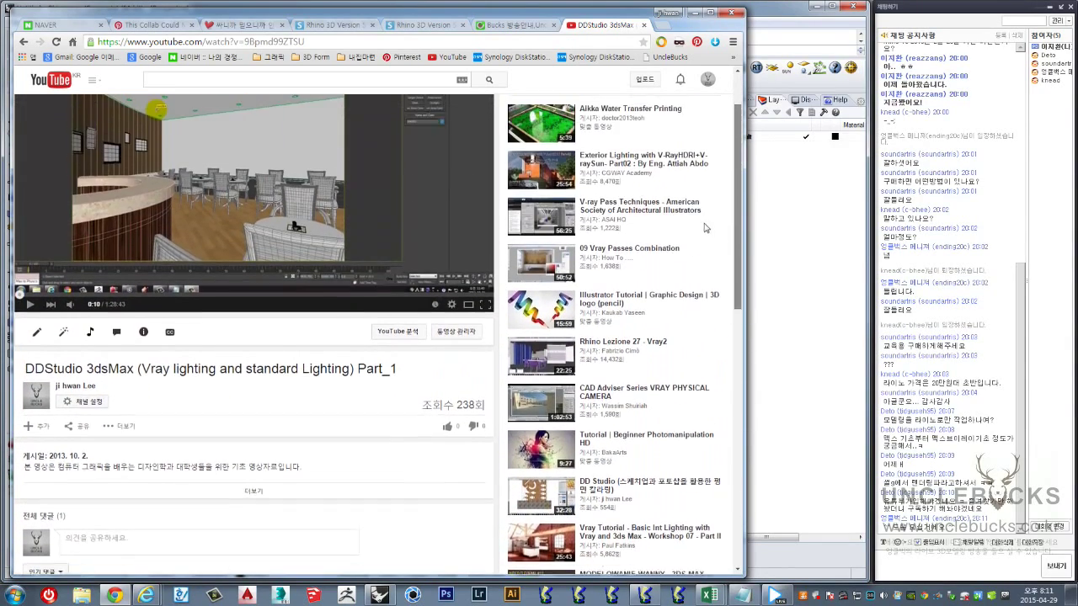
{"action": "scroll", "coordinate": [704, 223], "scroll_direction": "up", "scroll_amount": 1}
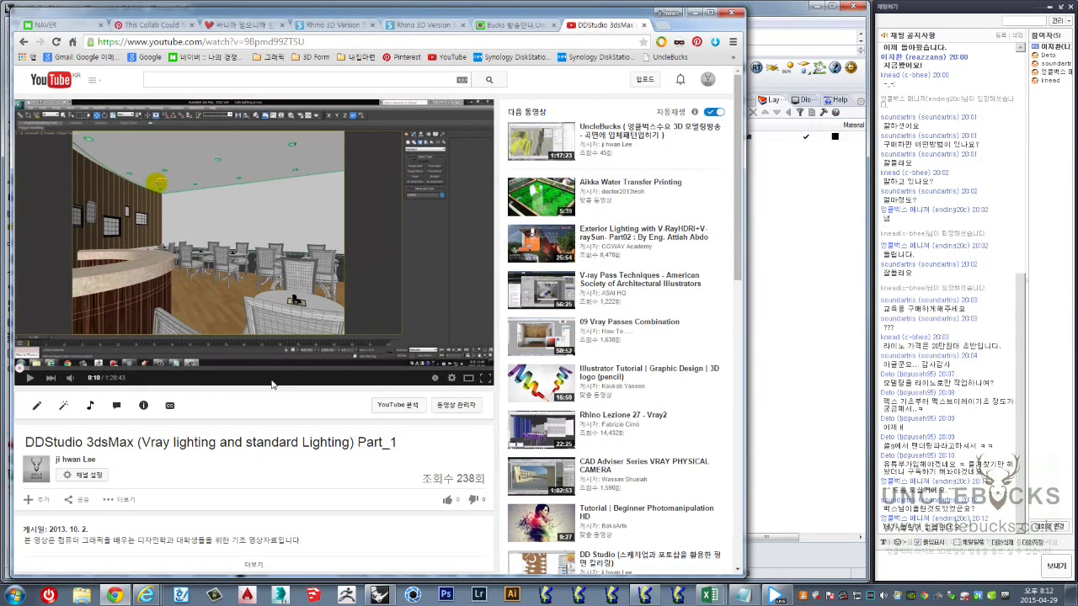
{"action": "scroll", "coordinate": [265, 380], "scroll_direction": "down", "scroll_amount": 2}
{"action": "scroll", "coordinate": [265, 381], "scroll_direction": "up", "scroll_amount": 1}
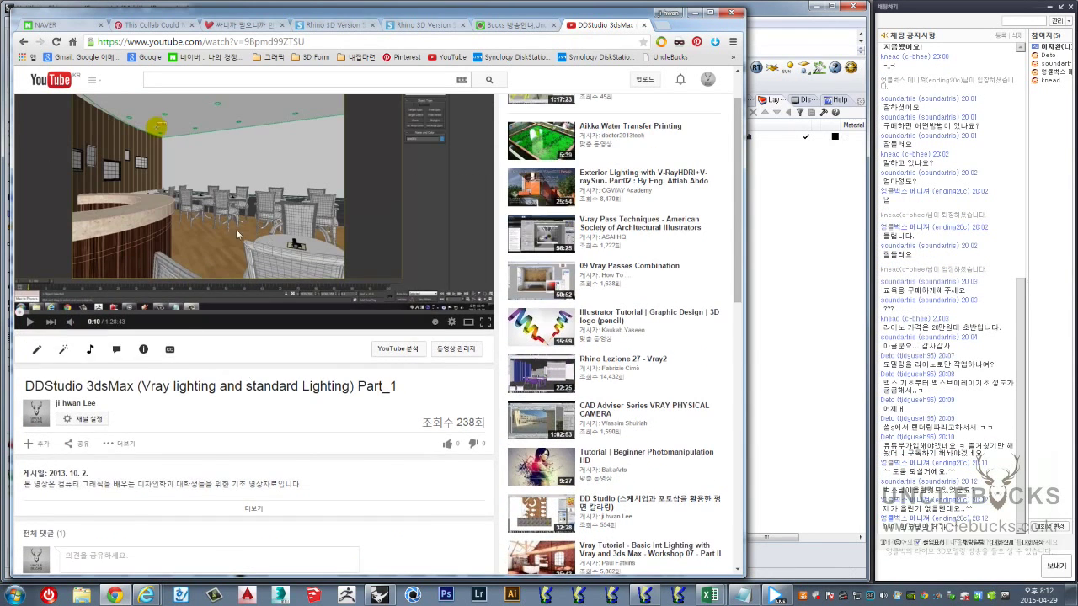
{"action": "scroll", "coordinate": [236, 229], "scroll_direction": "up", "scroll_amount": 1}
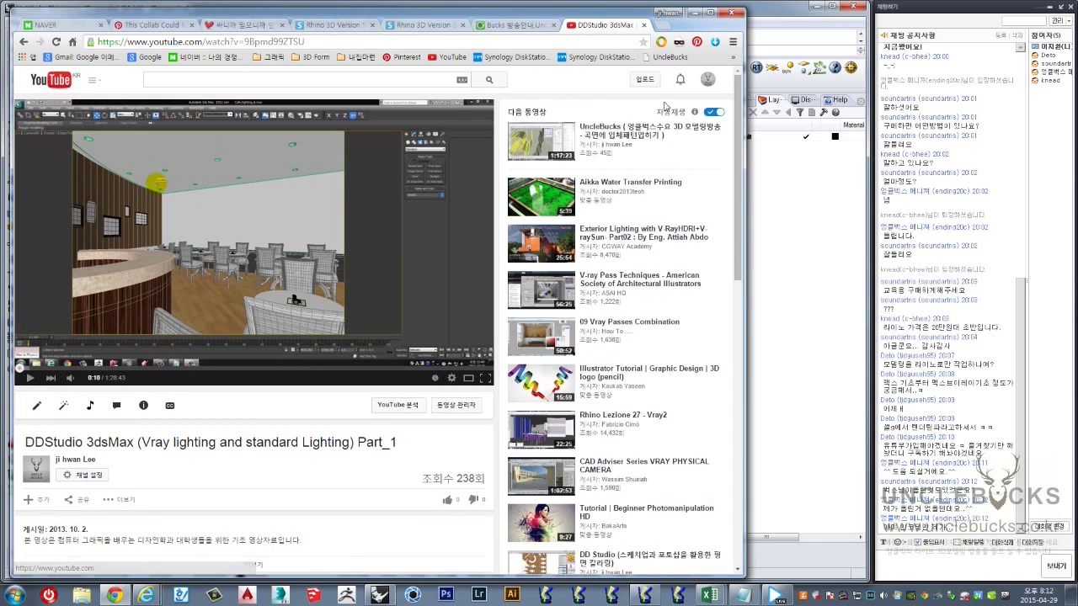
Reopen the Creator Studio video manager from the account menu and scroll the list
{"action": "left_click", "coordinate": [713, 87]}
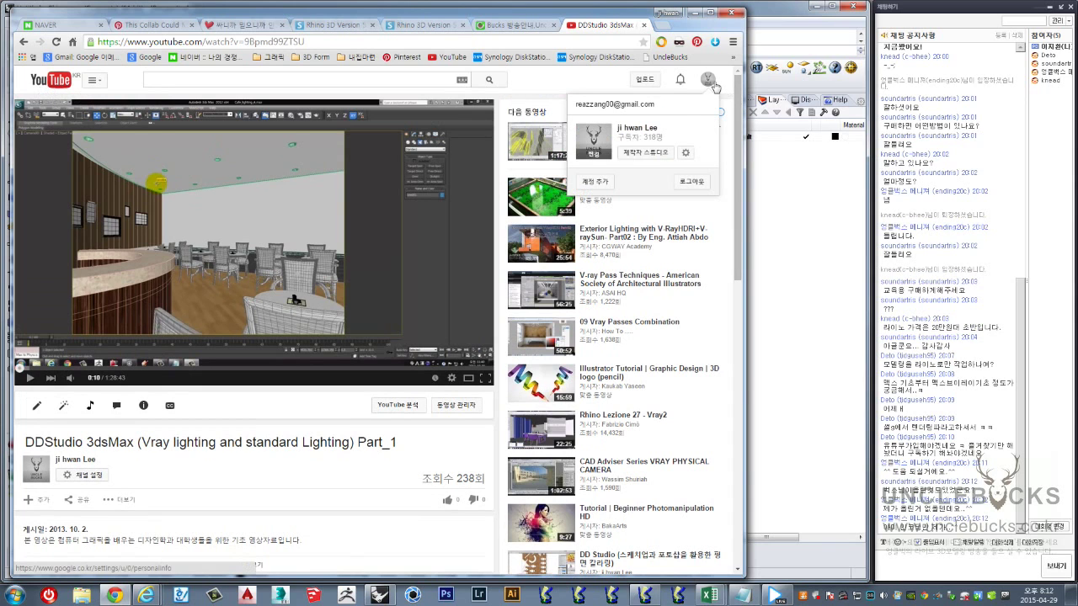
{"action": "left_click", "coordinate": [646, 158]}
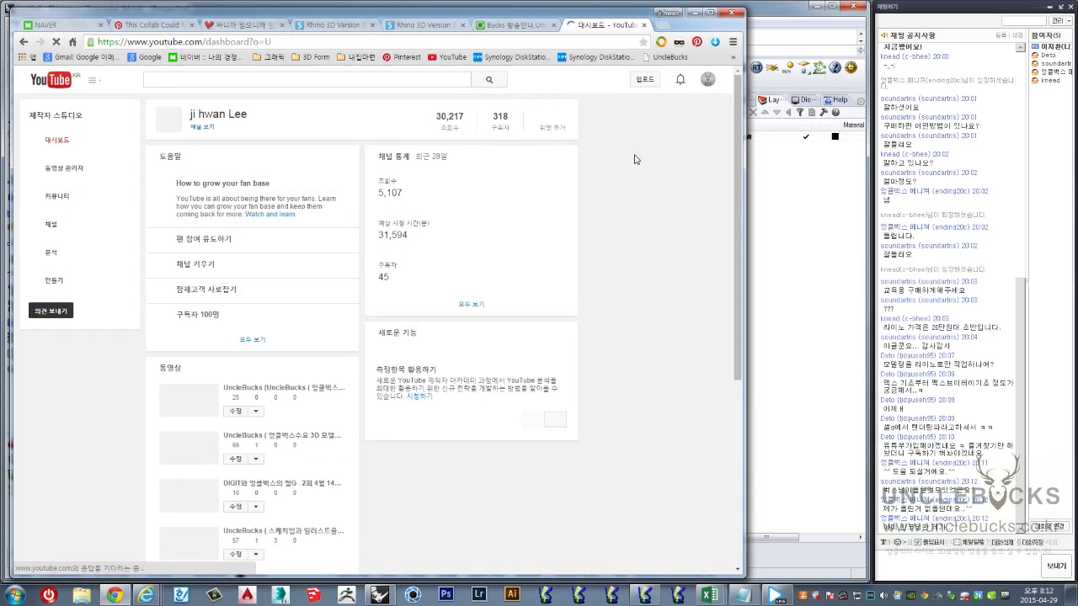
{"action": "left_click", "coordinate": [55, 166]}
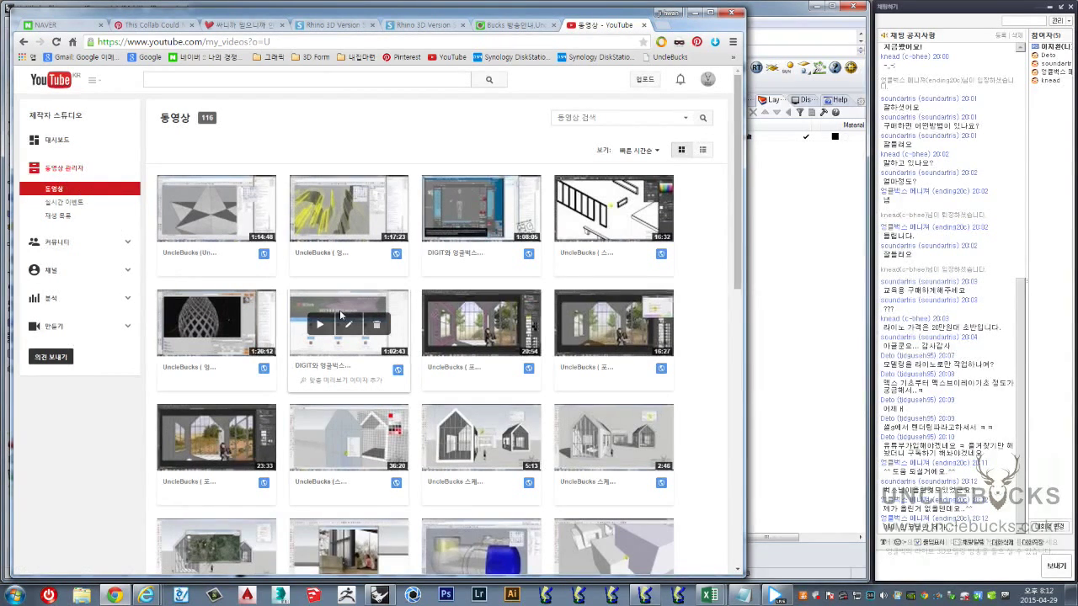
{"action": "scroll", "coordinate": [342, 326], "scroll_direction": "down", "scroll_amount": 2}
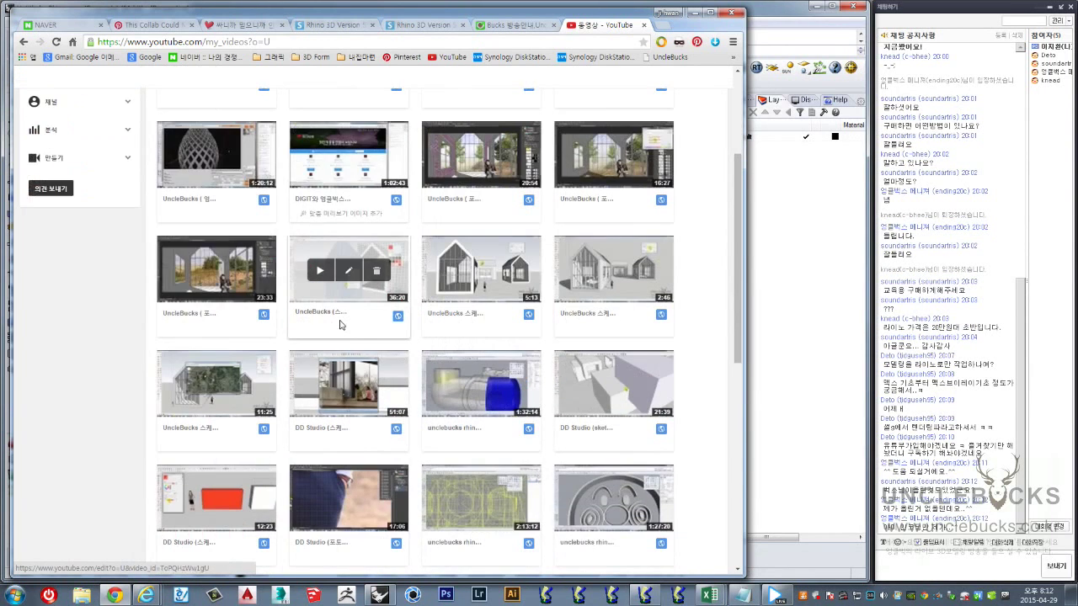
{"action": "scroll", "coordinate": [343, 327], "scroll_direction": "down", "scroll_amount": 2}
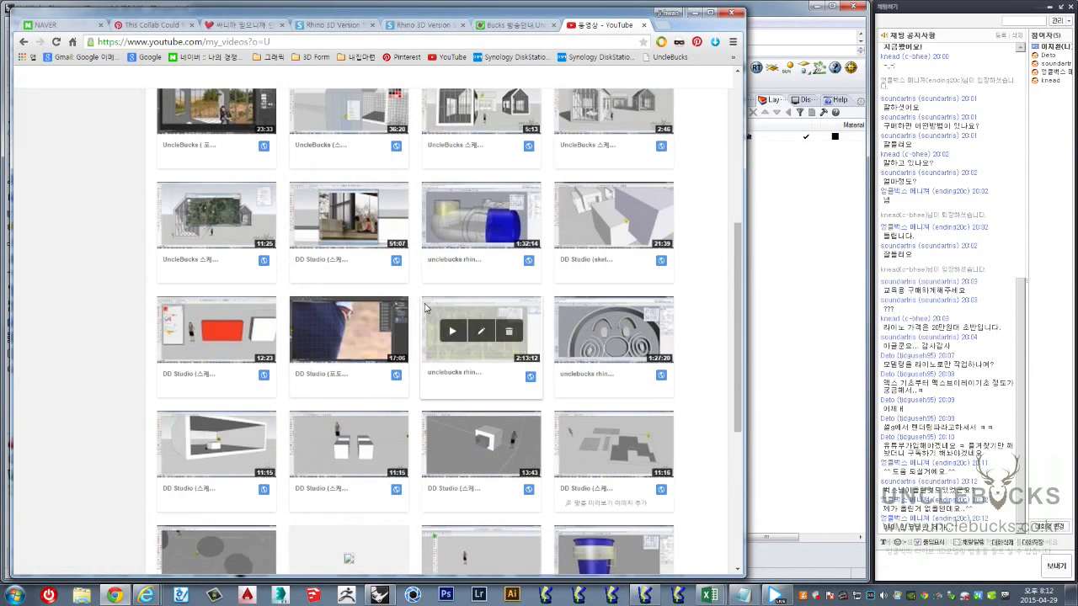
{"action": "scroll", "coordinate": [425, 312], "scroll_direction": "down", "scroll_amount": 1}
{"action": "scroll", "coordinate": [426, 309], "scroll_direction": "down", "scroll_amount": 2}
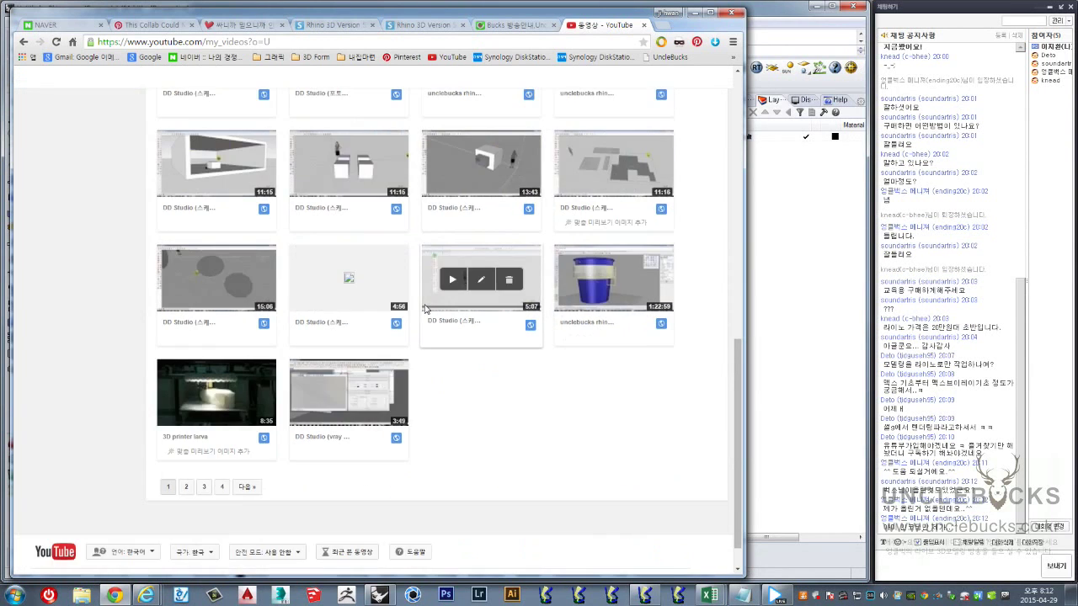
Open page 2 of the uploaded videos and scroll through the grid
{"action": "left_click", "coordinate": [187, 491]}
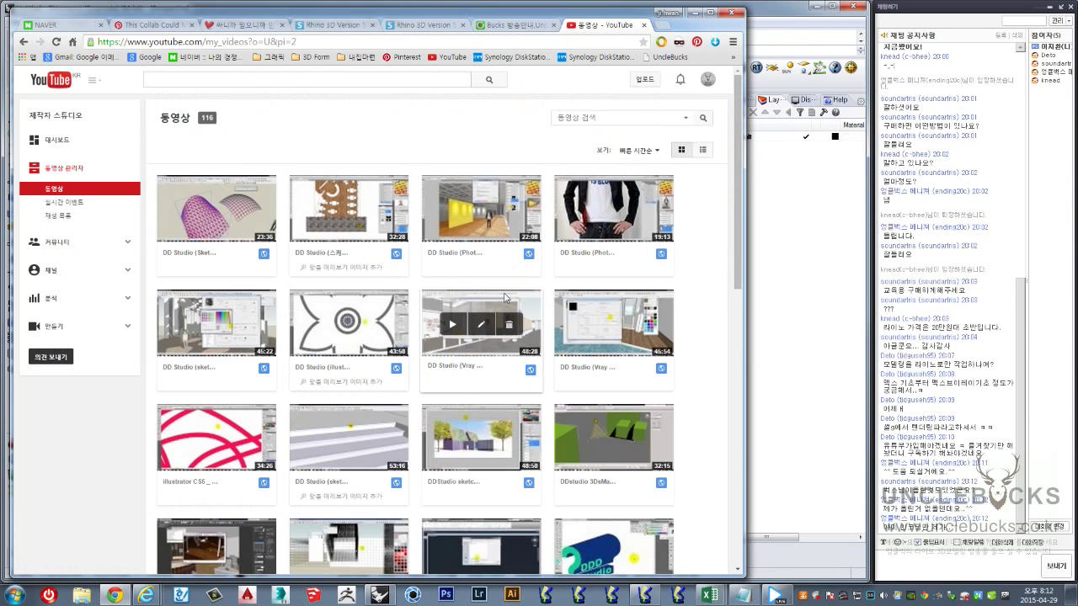
{"action": "scroll", "coordinate": [505, 298], "scroll_direction": "down", "scroll_amount": 1}
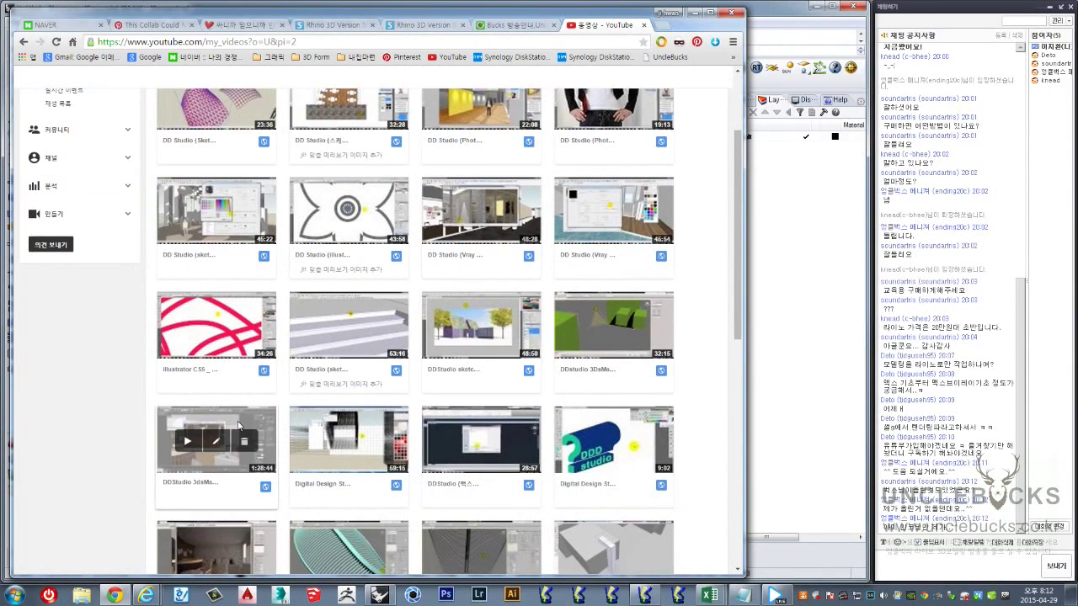
{"action": "scroll", "coordinate": [238, 428], "scroll_direction": "down", "scroll_amount": 1}
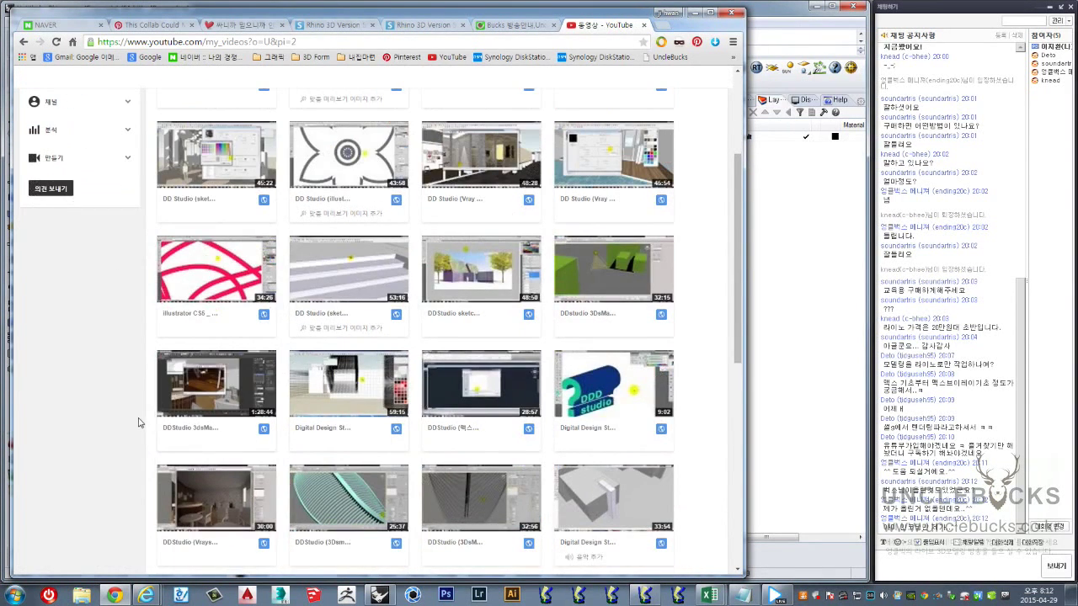
{"action": "scroll", "coordinate": [105, 415], "scroll_direction": "up", "scroll_amount": 1}
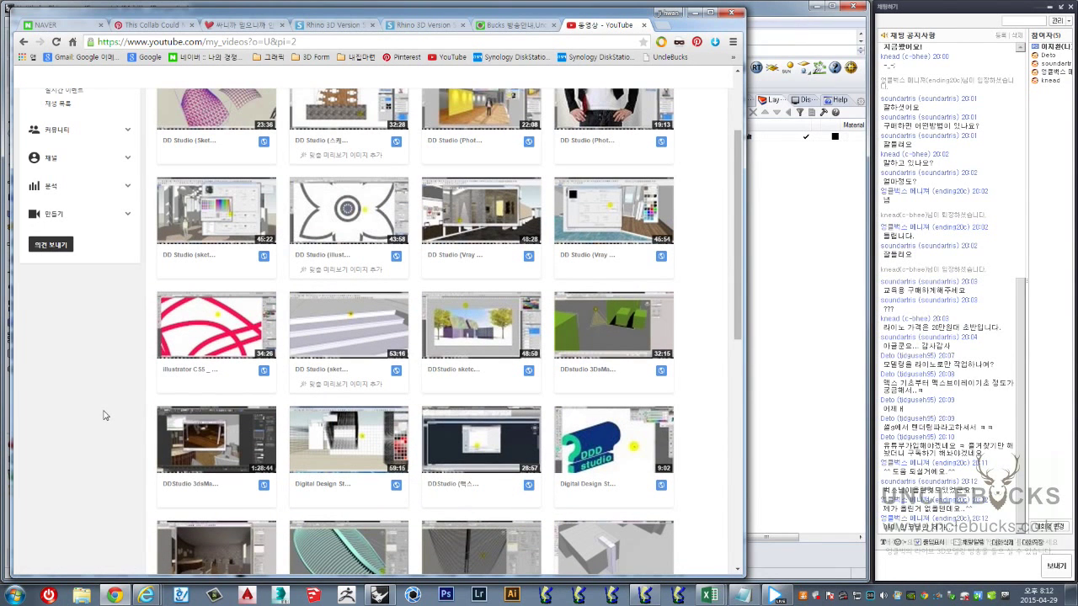
{"action": "scroll", "coordinate": [228, 438], "scroll_direction": "up", "scroll_amount": 2}
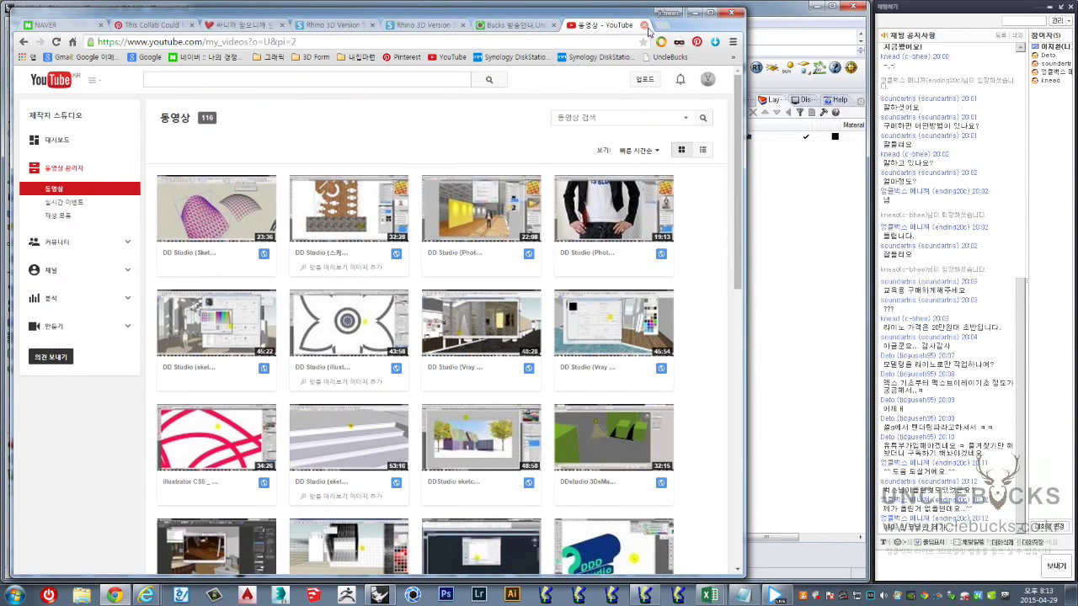
Switch to the Naver cafe broadcast board, then back to the Ikea connector pin tab
{"action": "left_click", "coordinate": [532, 31]}
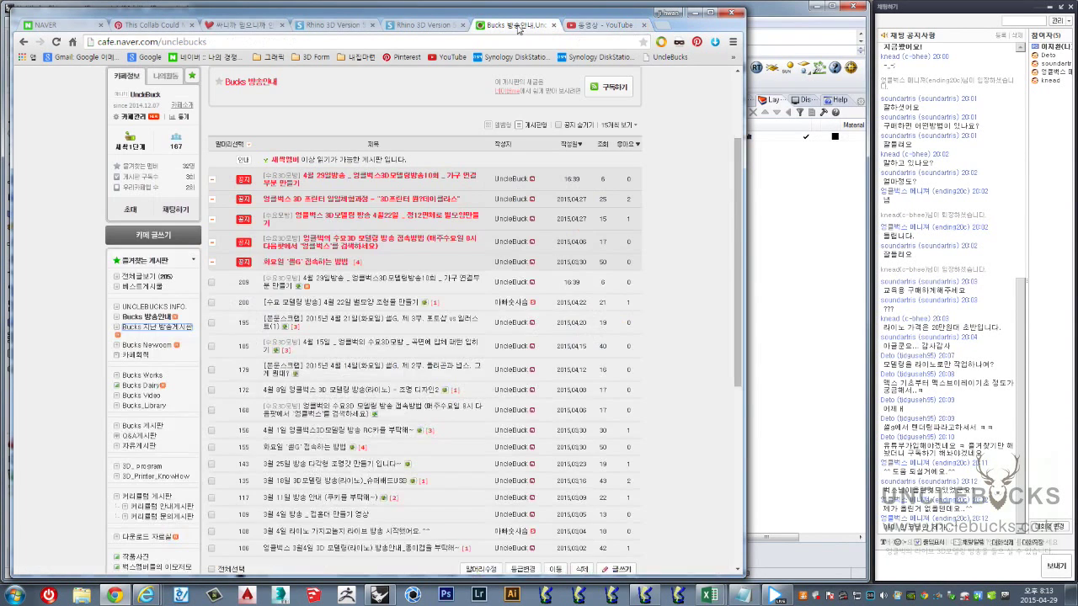
{"action": "left_click", "coordinate": [153, 26]}
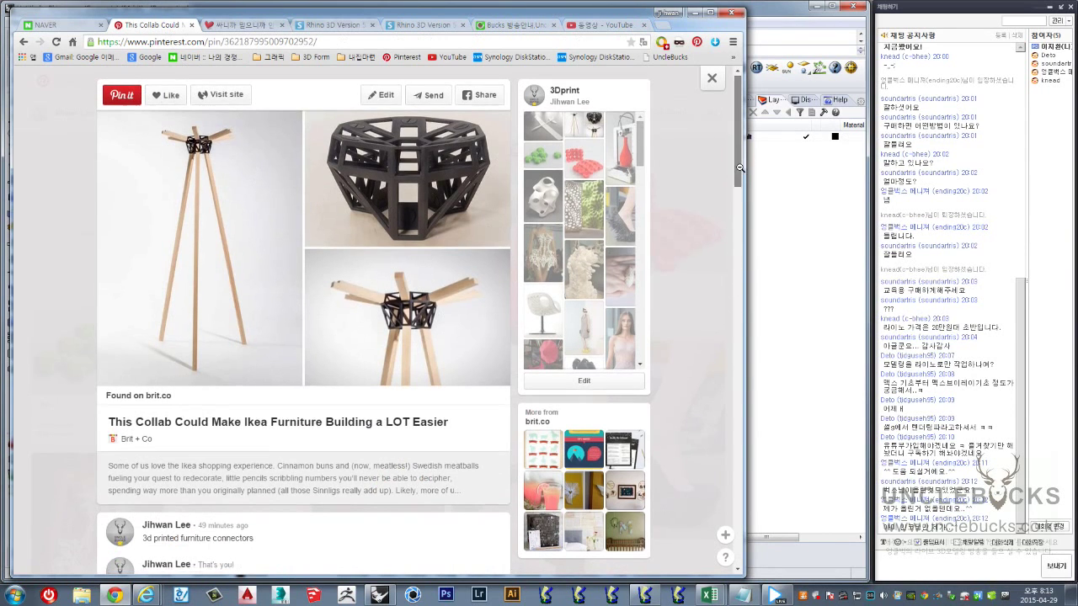
{"action": "scroll", "coordinate": [741, 163], "scroll_direction": "down", "scroll_amount": 1}
{"action": "scroll", "coordinate": [742, 163], "scroll_direction": "up", "scroll_amount": 1}
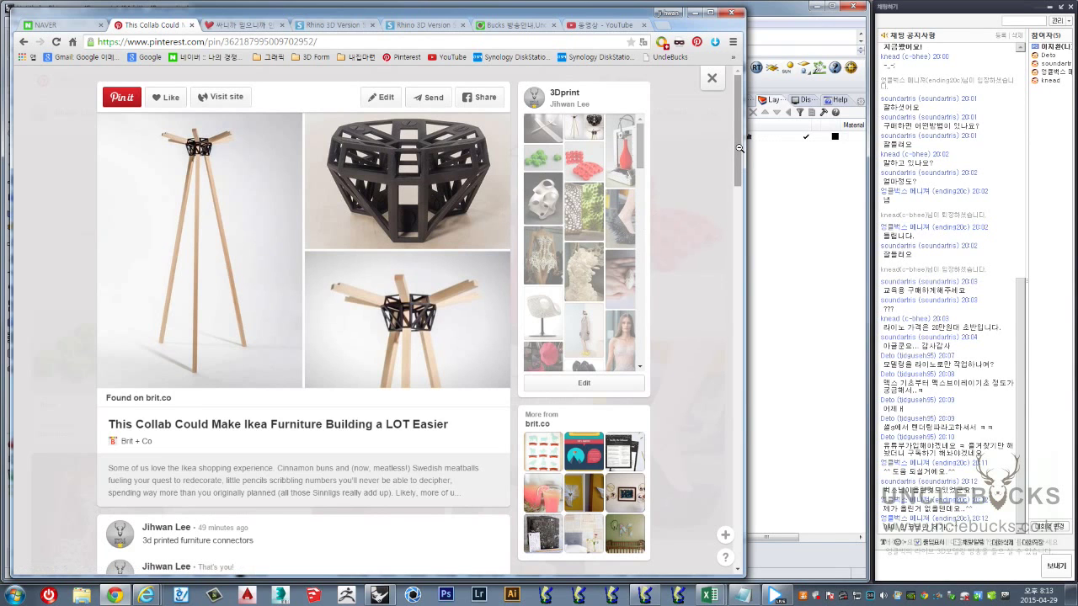
Reopen the Ikea connector pin from the 3Dprint board and scroll down to Related Pins
{"action": "left_click", "coordinate": [59, 271]}
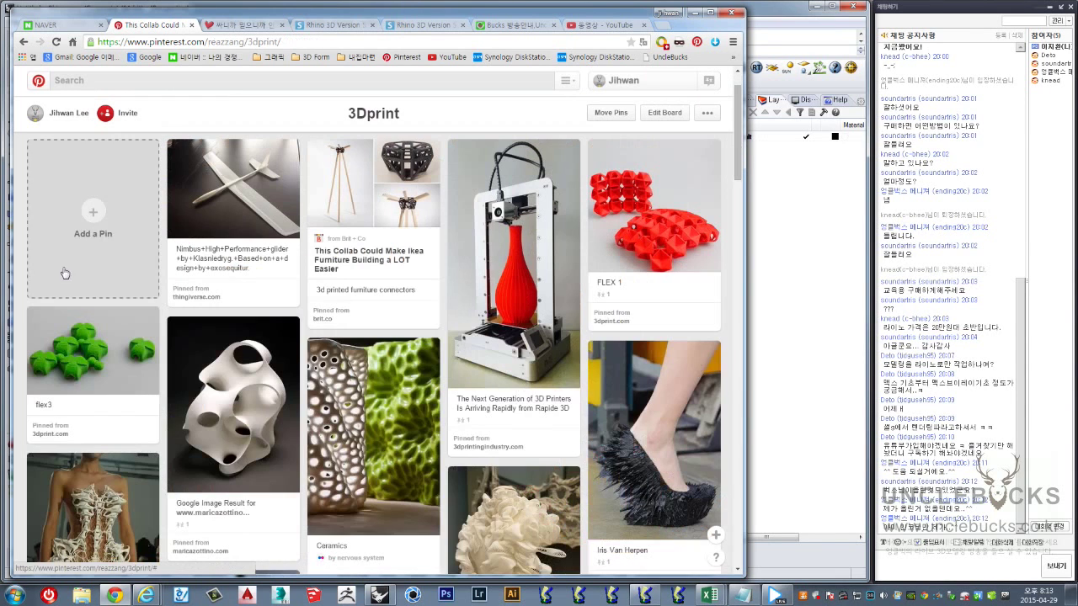
{"action": "left_click", "coordinate": [368, 275]}
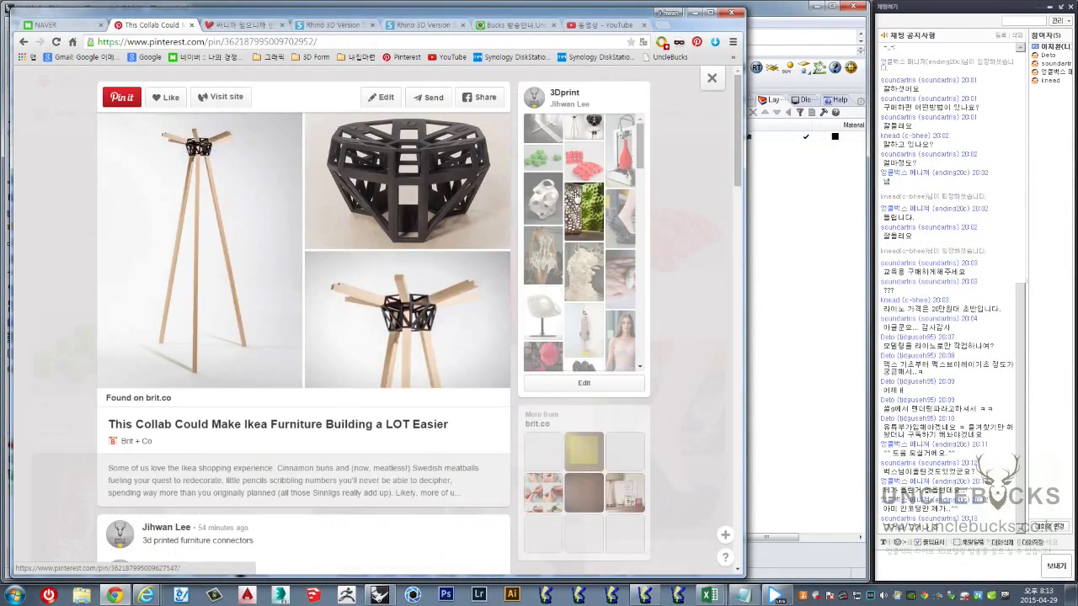
{"action": "scroll", "coordinate": [383, 403], "scroll_direction": "down", "scroll_amount": 2}
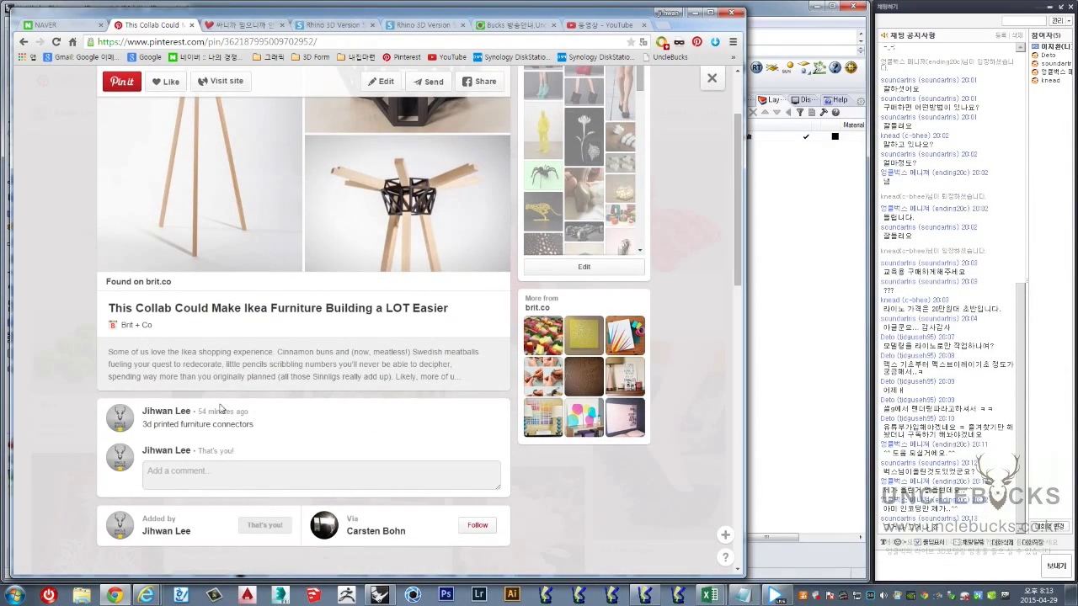
{"action": "scroll", "coordinate": [241, 373], "scroll_direction": "down", "scroll_amount": 2}
{"action": "scroll", "coordinate": [219, 362], "scroll_direction": "down", "scroll_amount": 1}
{"action": "scroll", "coordinate": [207, 350], "scroll_direction": "down", "scroll_amount": 1}
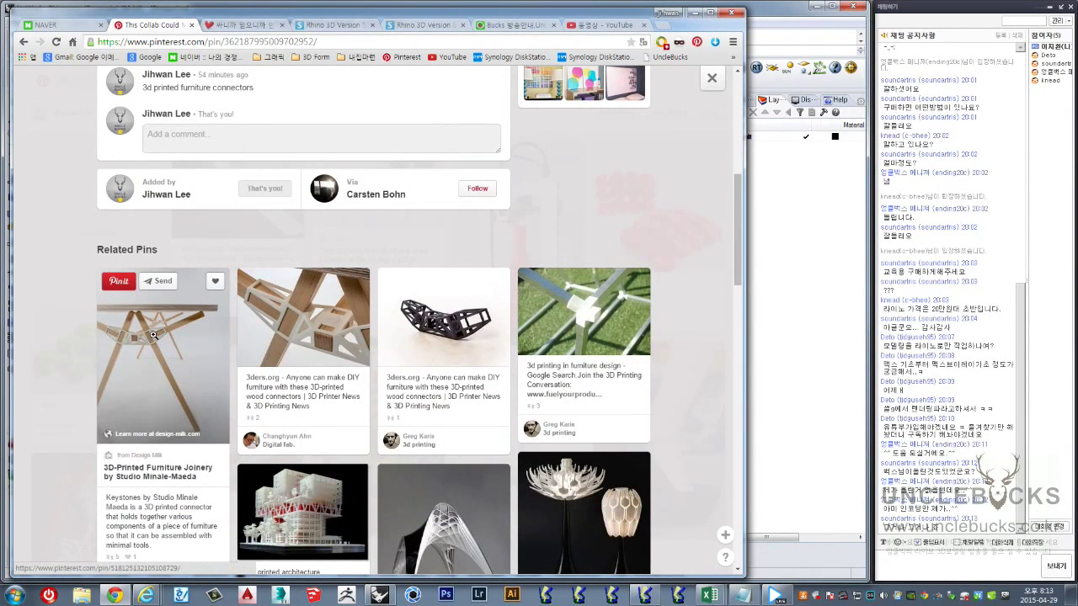
{"action": "scroll", "coordinate": [143, 323], "scroll_direction": "down", "scroll_amount": 1}
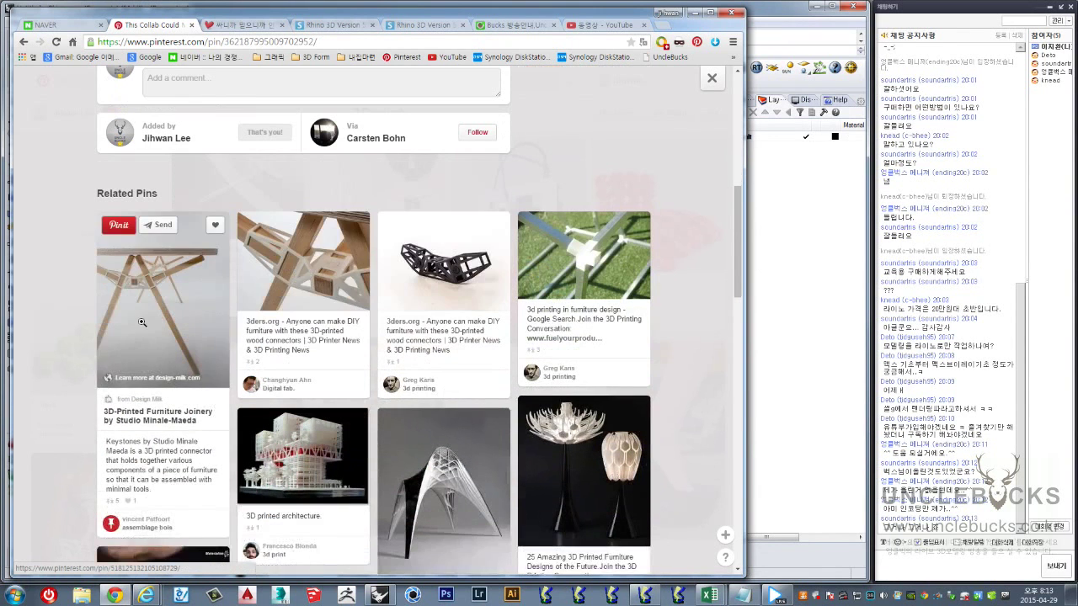
{"action": "scroll", "coordinate": [444, 269], "scroll_direction": "down", "scroll_amount": 2}
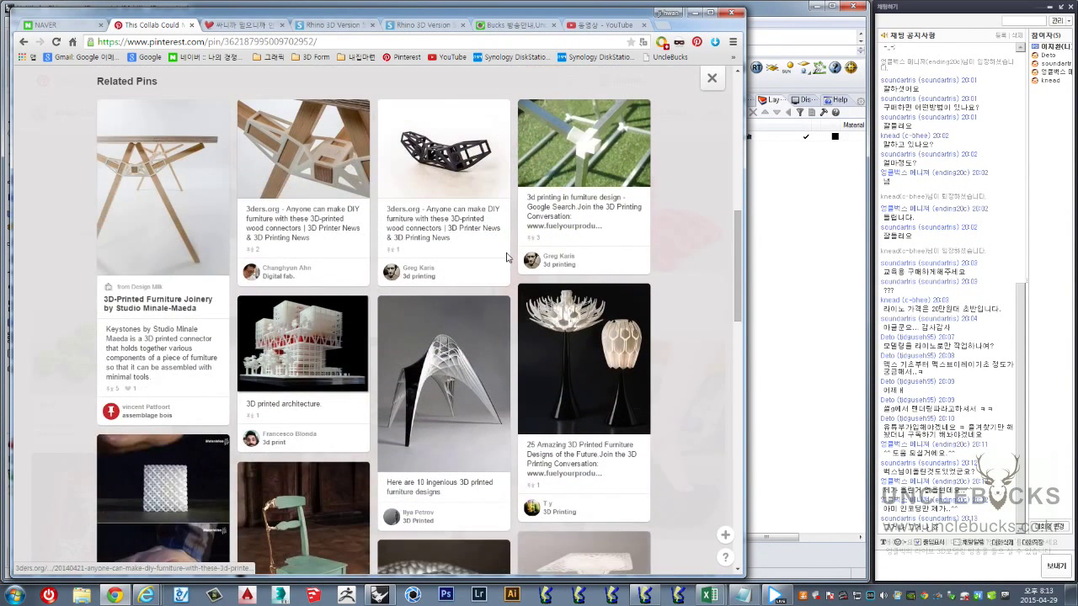
View the '3d printing in furniture design' pin, then return to the Ikea pin's related pins
{"action": "left_click", "coordinate": [571, 173]}
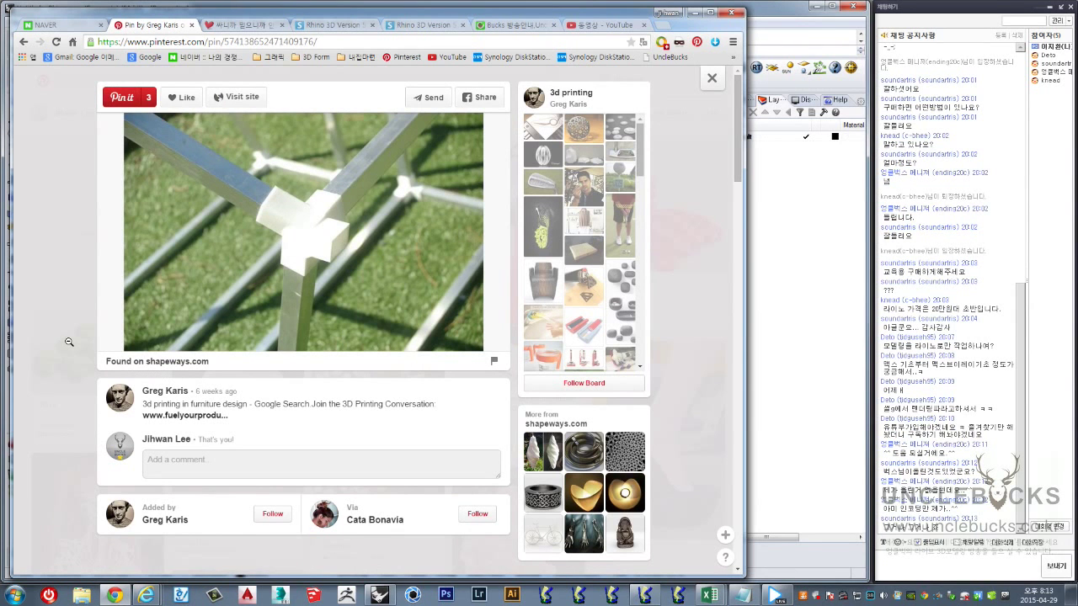
{"action": "left_click", "coordinate": [69, 342]}
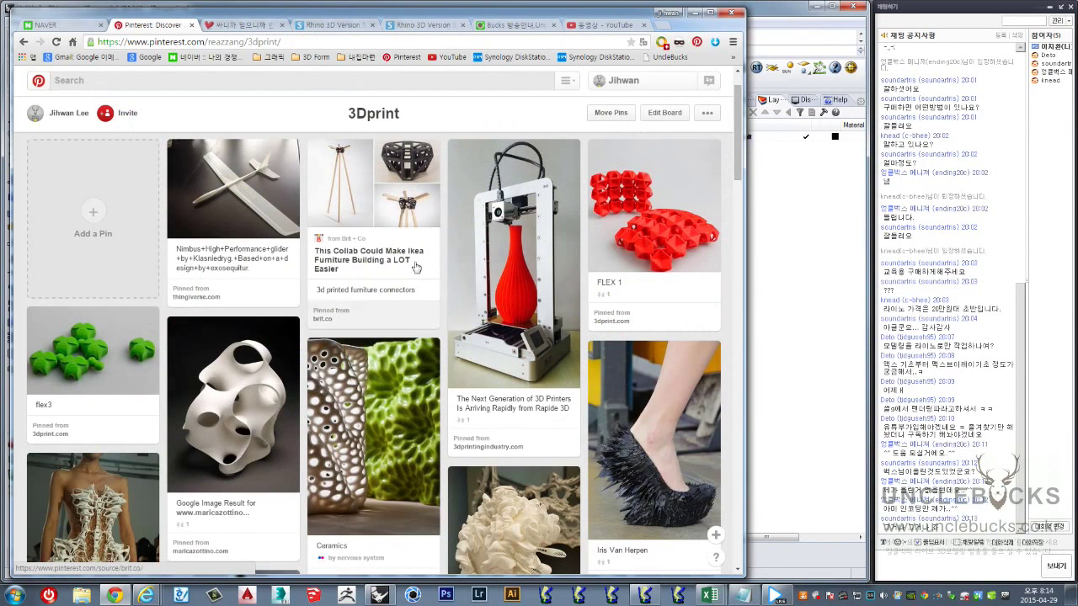
{"action": "left_click", "coordinate": [379, 207]}
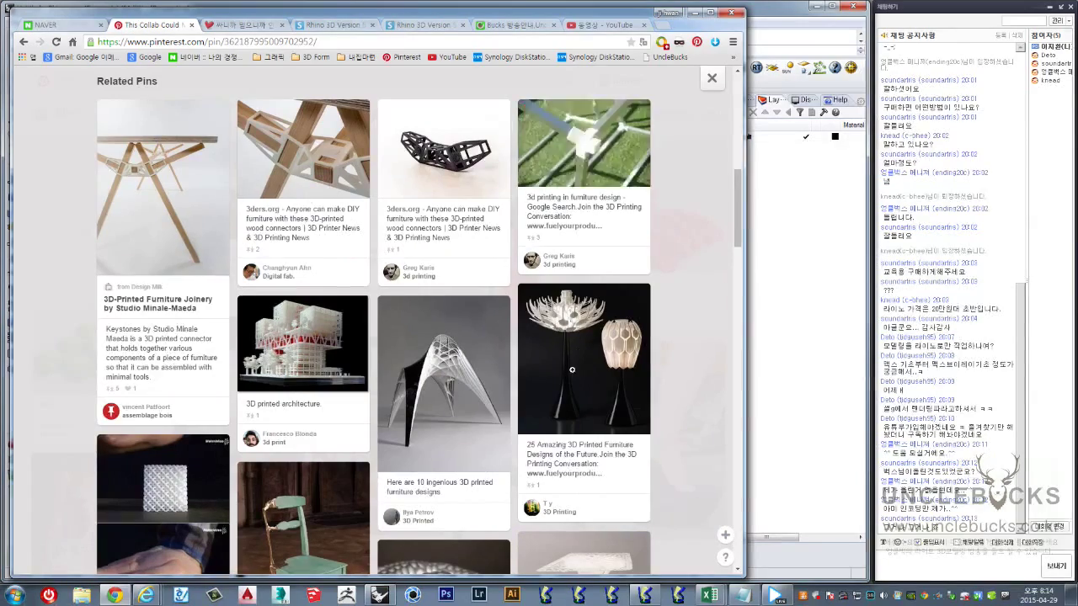
{"action": "scroll", "coordinate": [572, 371], "scroll_direction": "down", "scroll_amount": 3}
{"action": "scroll", "coordinate": [162, 421], "scroll_direction": "down", "scroll_amount": 2}
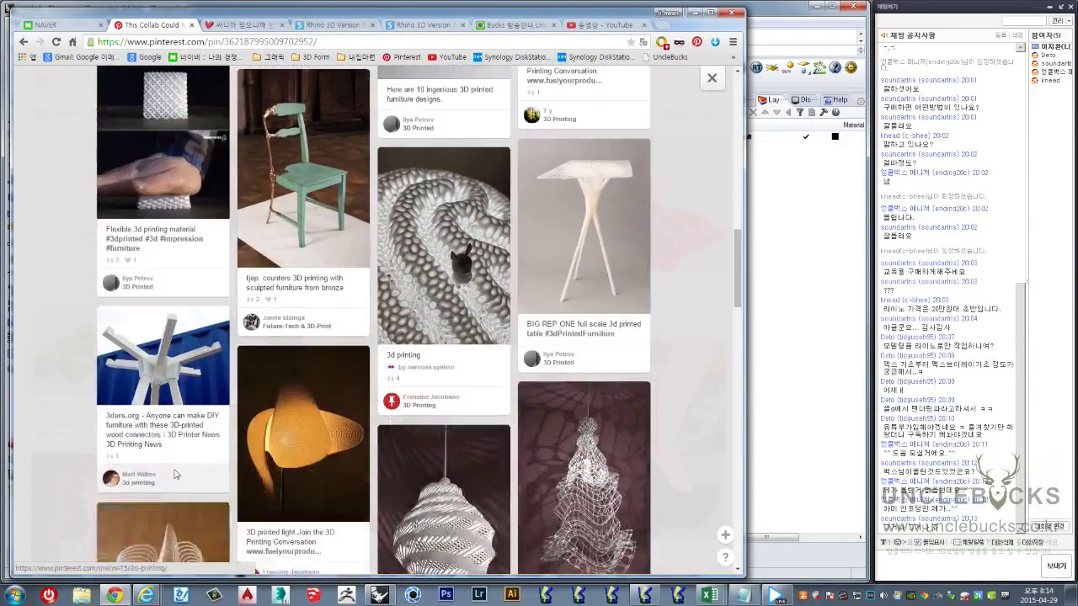
{"action": "scroll", "coordinate": [162, 289], "scroll_direction": "down", "scroll_amount": 1}
Open the 3ders.org wood-connector pin and scroll through its details and related pins
{"action": "left_click", "coordinate": [162, 289]}
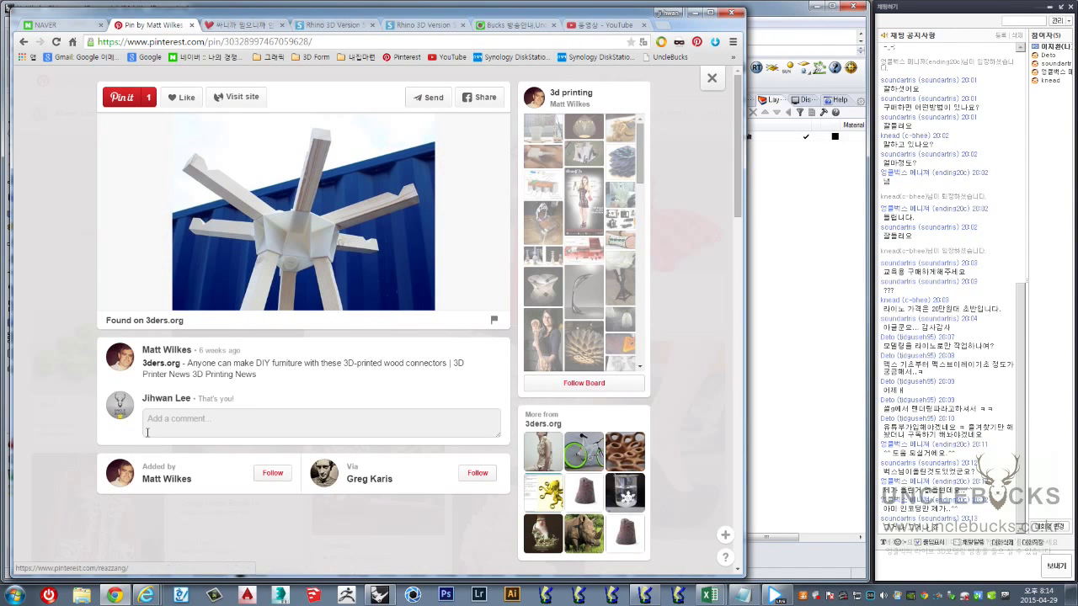
{"action": "scroll", "coordinate": [350, 289], "scroll_direction": "down", "scroll_amount": 2}
{"action": "scroll", "coordinate": [349, 289], "scroll_direction": "up", "scroll_amount": 2}
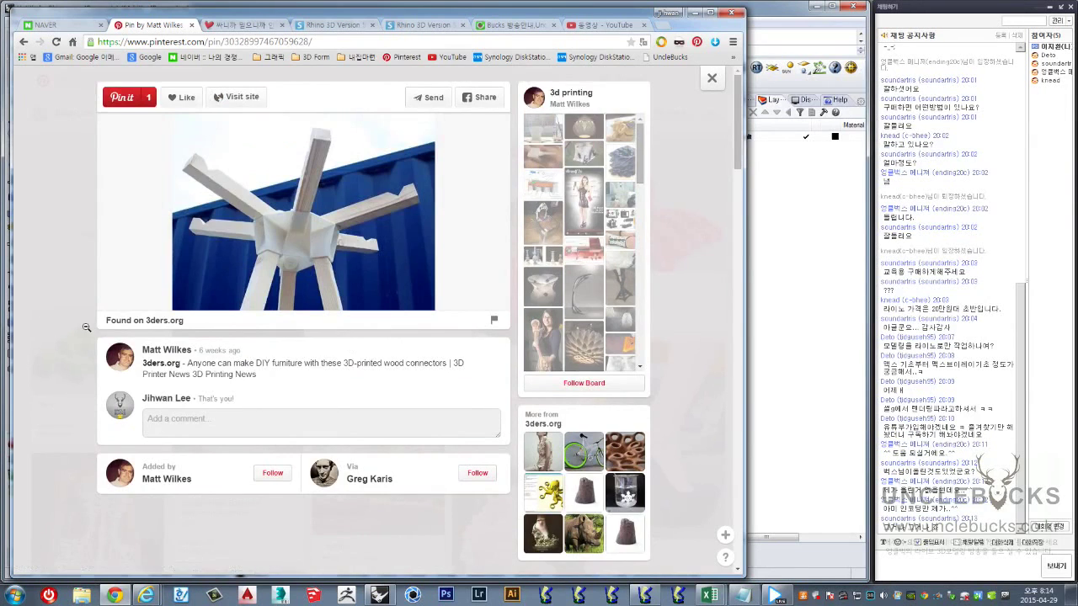
{"action": "scroll", "coordinate": [68, 322], "scroll_direction": "down", "scroll_amount": 2}
{"action": "scroll", "coordinate": [86, 327], "scroll_direction": "down", "scroll_amount": 2}
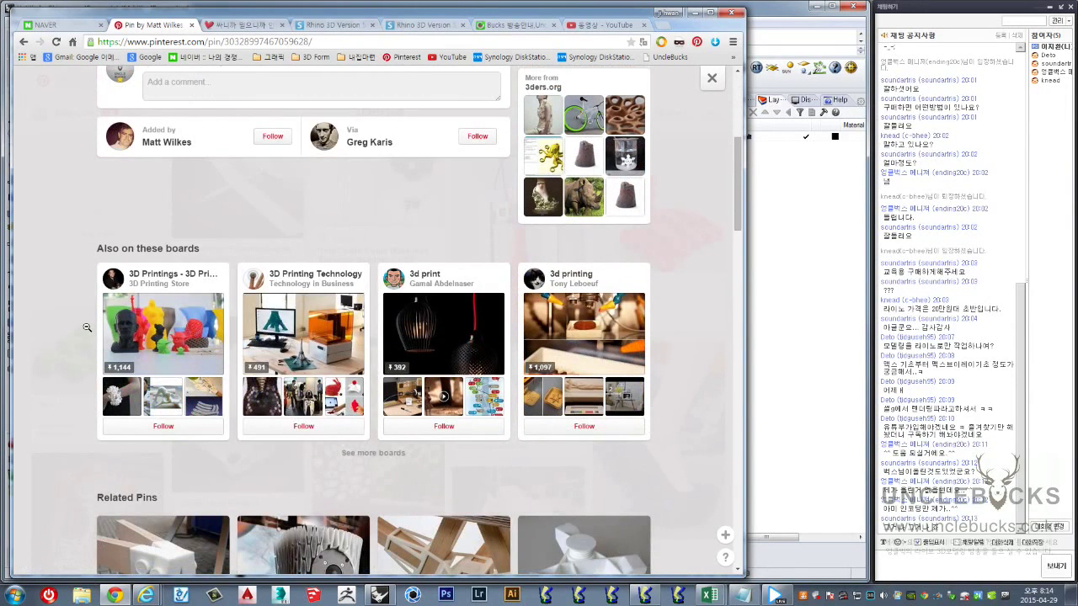
{"action": "scroll", "coordinate": [88, 328], "scroll_direction": "up", "scroll_amount": 3}
{"action": "scroll", "coordinate": [278, 139], "scroll_direction": "up", "scroll_amount": 1}
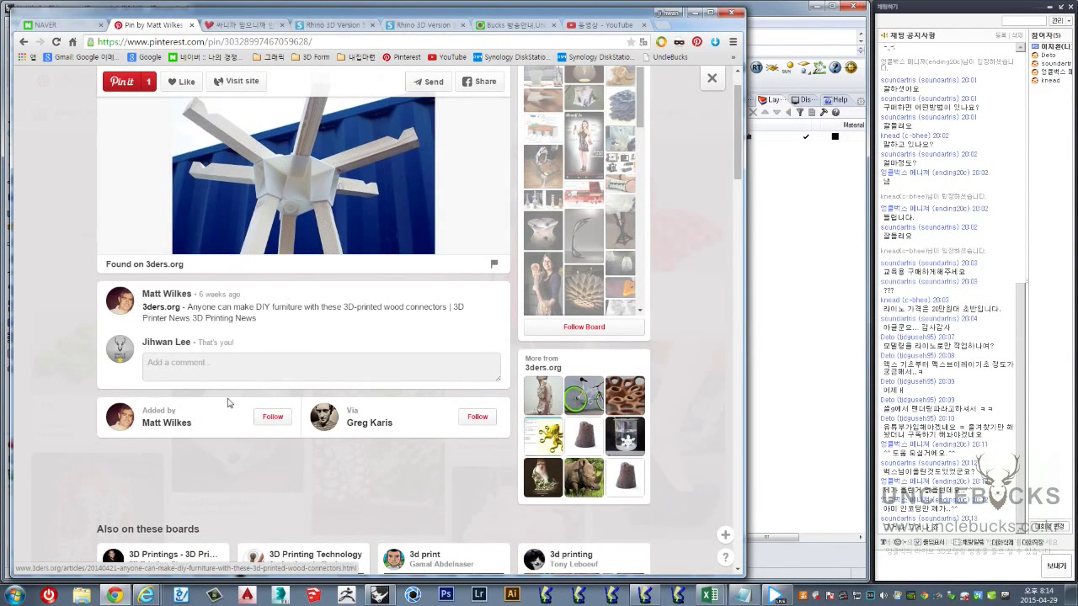
{"action": "scroll", "coordinate": [229, 402], "scroll_direction": "down", "scroll_amount": 2}
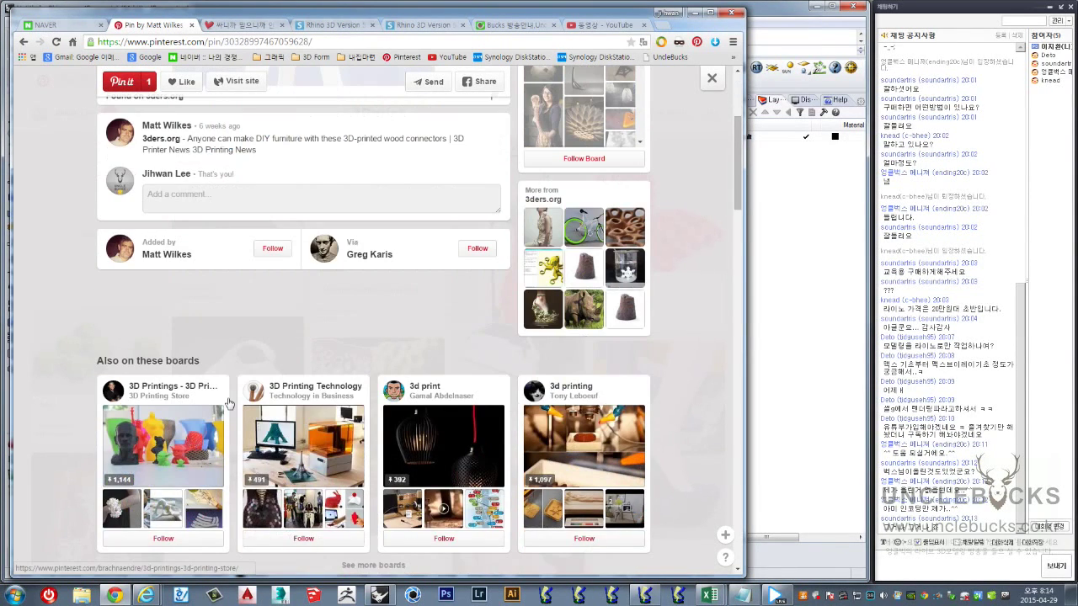
{"action": "scroll", "coordinate": [230, 403], "scroll_direction": "down", "scroll_amount": 1}
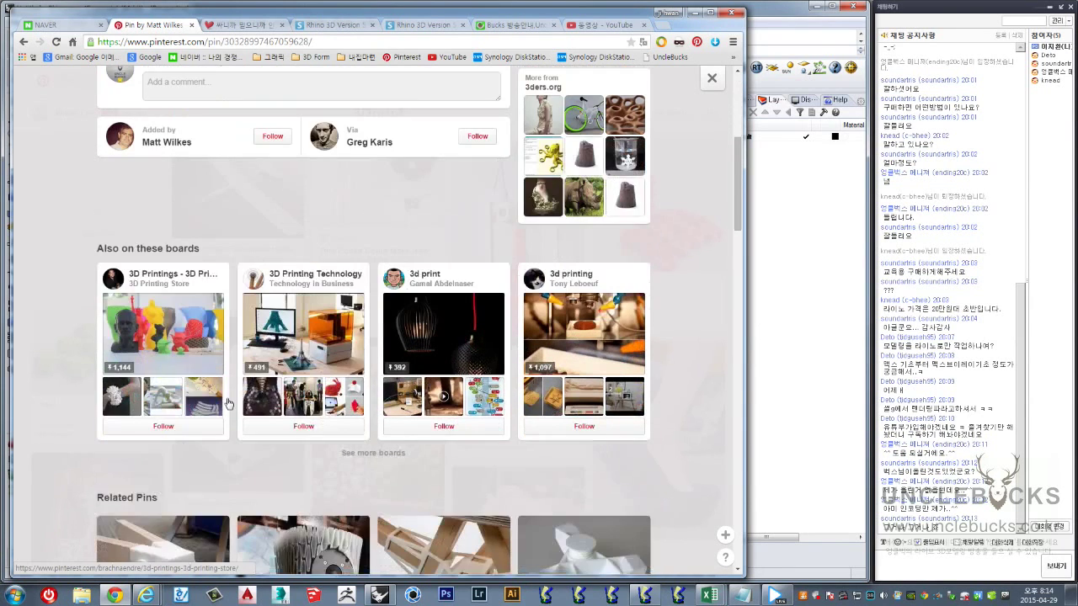
{"action": "scroll", "coordinate": [229, 413], "scroll_direction": "down", "scroll_amount": 1}
{"action": "scroll", "coordinate": [228, 423], "scroll_direction": "down", "scroll_amount": 2}
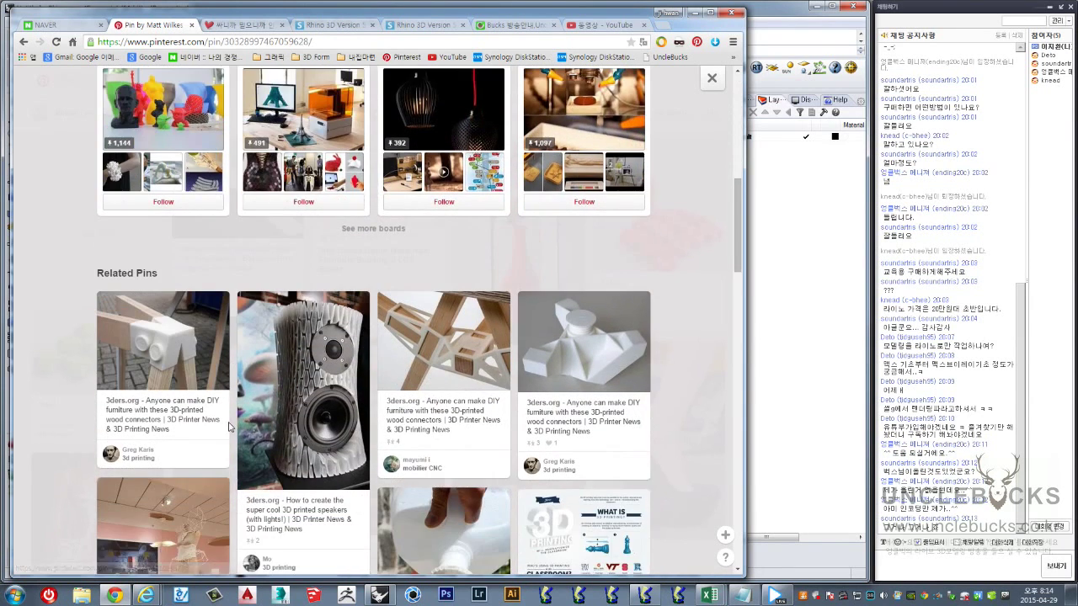
{"action": "scroll", "coordinate": [229, 423], "scroll_direction": "down", "scroll_amount": 1}
Open another 3ders.org connector pin, then the white block wood-connector pin
{"action": "left_click", "coordinate": [609, 270]}
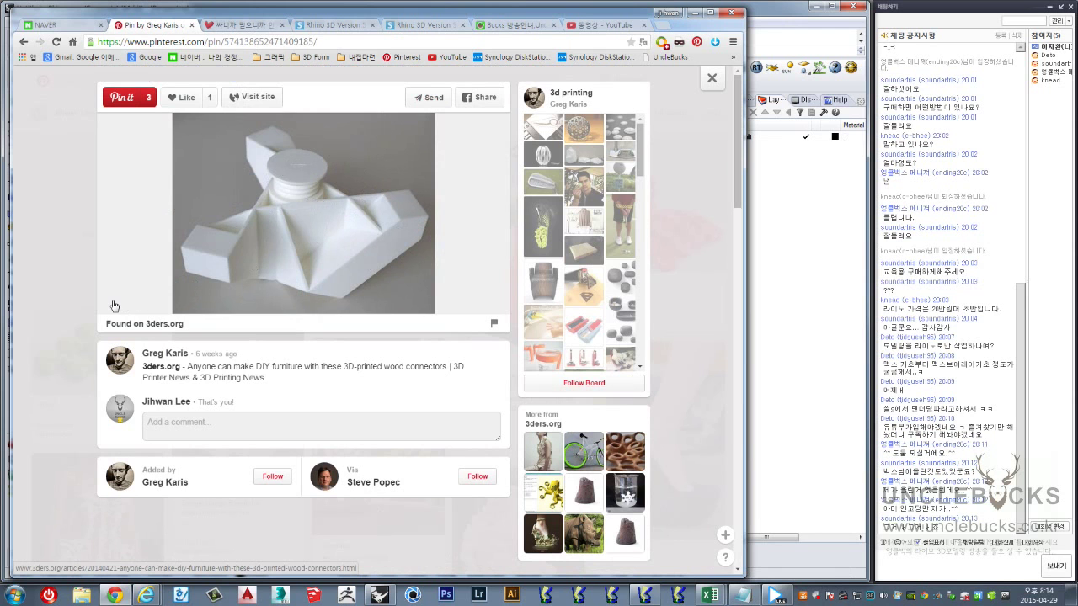
{"action": "scroll", "coordinate": [116, 320], "scroll_direction": "down", "scroll_amount": 2}
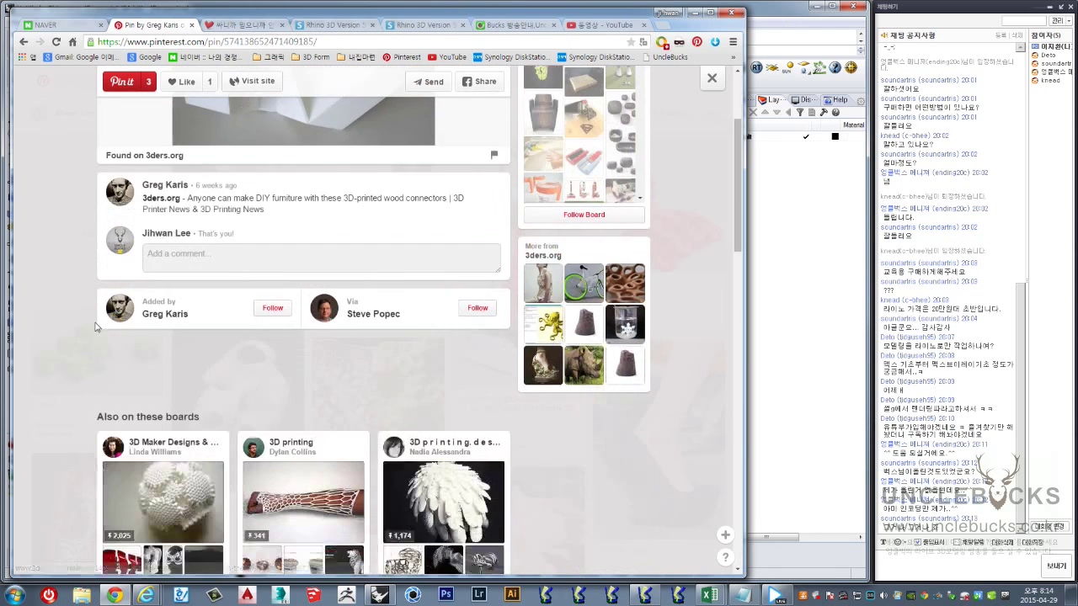
{"action": "scroll", "coordinate": [73, 340], "scroll_direction": "down", "scroll_amount": 2}
{"action": "scroll", "coordinate": [72, 341], "scroll_direction": "down", "scroll_amount": 2}
{"action": "scroll", "coordinate": [73, 343], "scroll_direction": "down", "scroll_amount": 1}
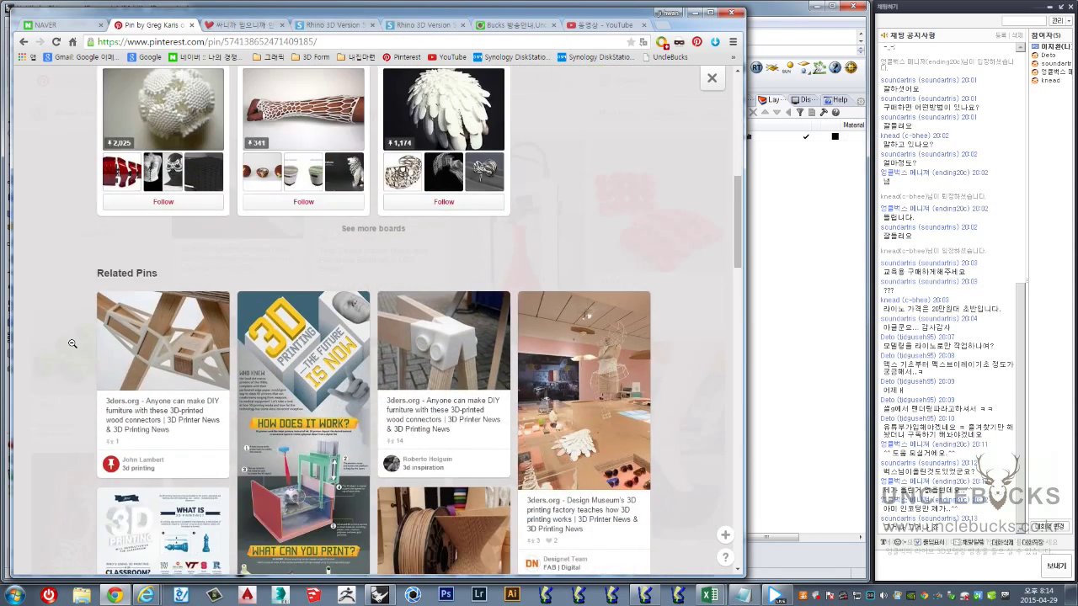
{"action": "left_click", "coordinate": [423, 353]}
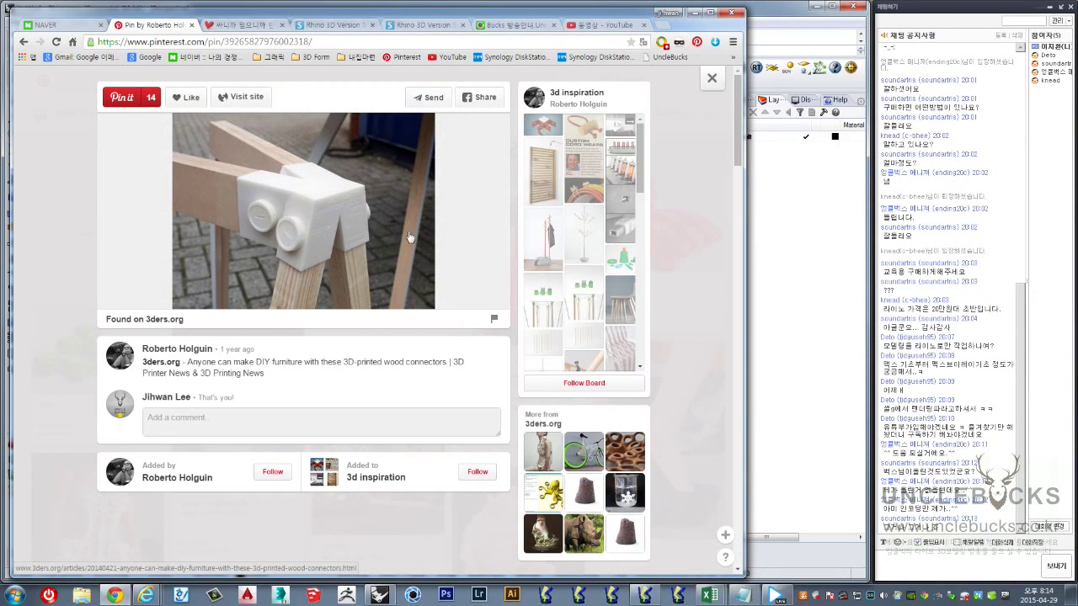
Close the pin, scroll through the Pinterest 3Dprint board for reference, then minimize the browser
{"action": "left_click", "coordinate": [60, 283]}
{"action": "scroll", "coordinate": [506, 320], "scroll_direction": "down", "scroll_amount": 3}
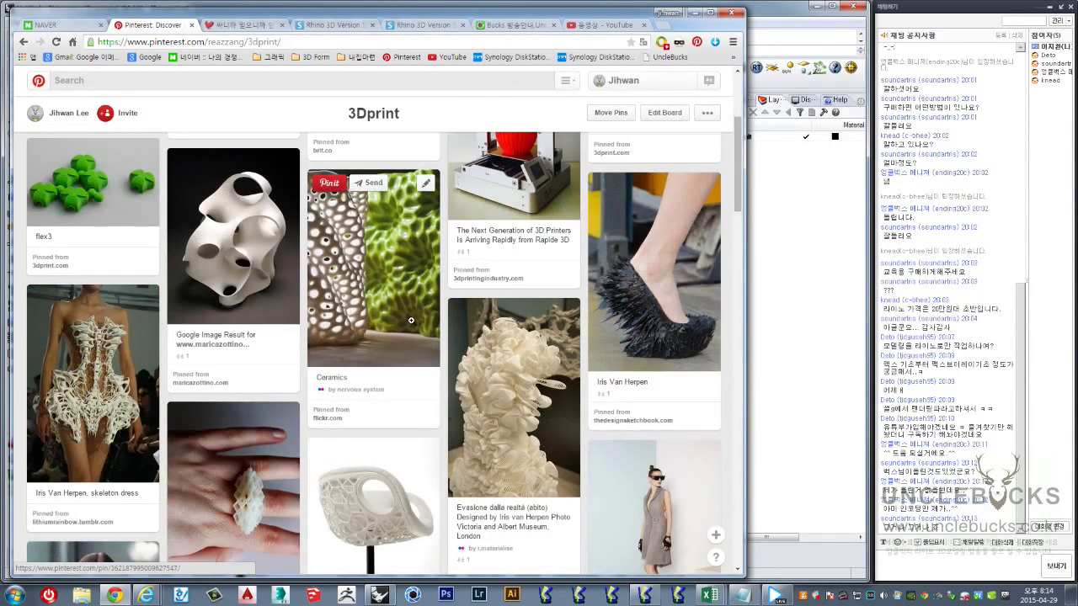
{"action": "scroll", "coordinate": [438, 316], "scroll_direction": "down", "scroll_amount": 2}
{"action": "scroll", "coordinate": [404, 307], "scroll_direction": "down", "scroll_amount": 2}
{"action": "scroll", "coordinate": [497, 304], "scroll_direction": "down", "scroll_amount": 2}
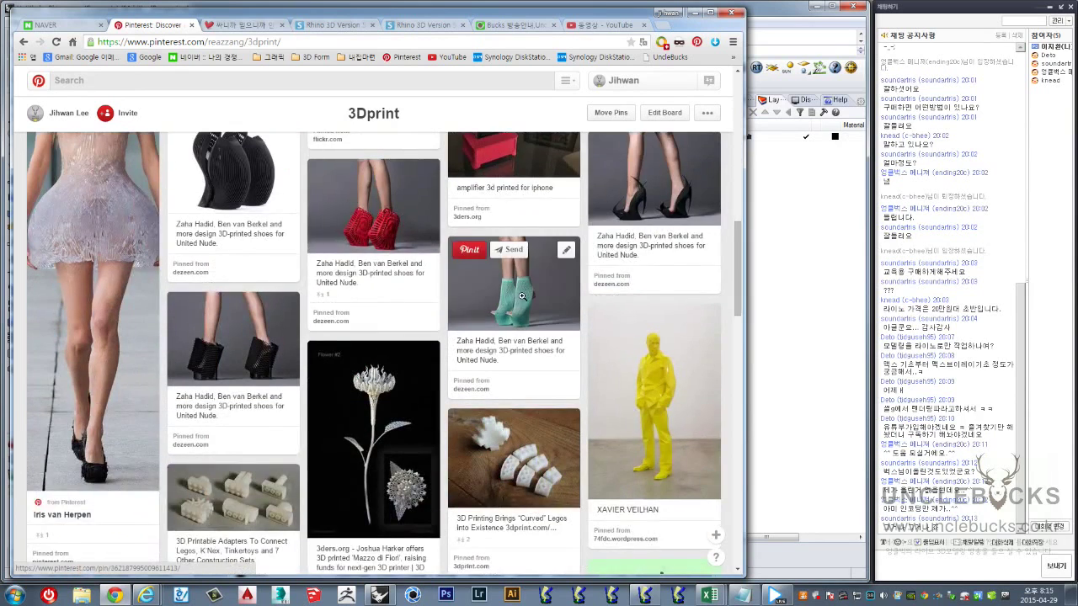
{"action": "scroll", "coordinate": [503, 302], "scroll_direction": "down", "scroll_amount": 2}
{"action": "scroll", "coordinate": [503, 301], "scroll_direction": "down", "scroll_amount": 2}
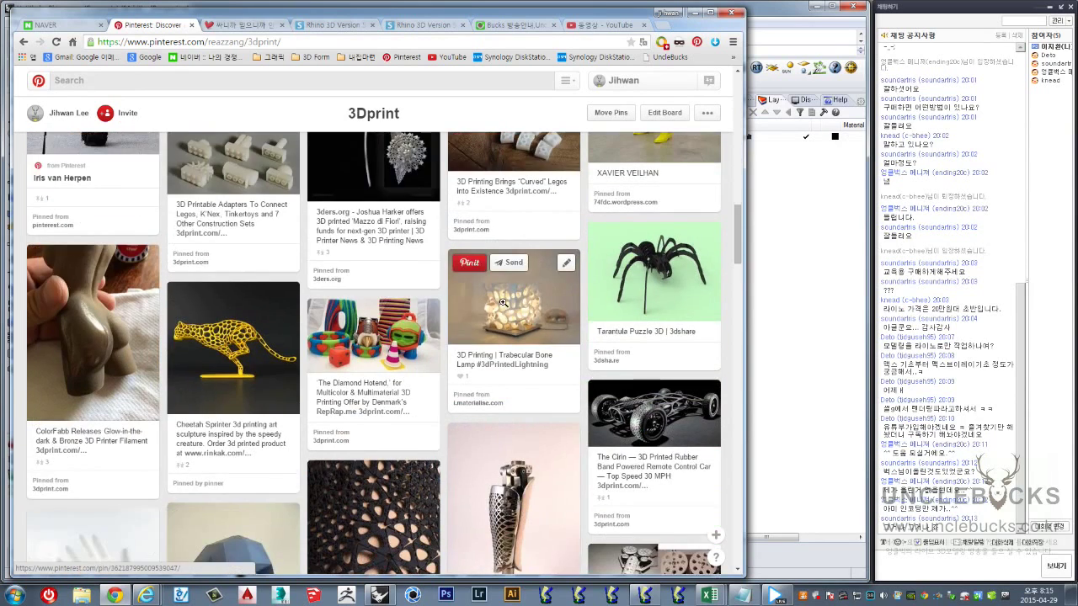
{"action": "scroll", "coordinate": [503, 302], "scroll_direction": "down", "scroll_amount": 2}
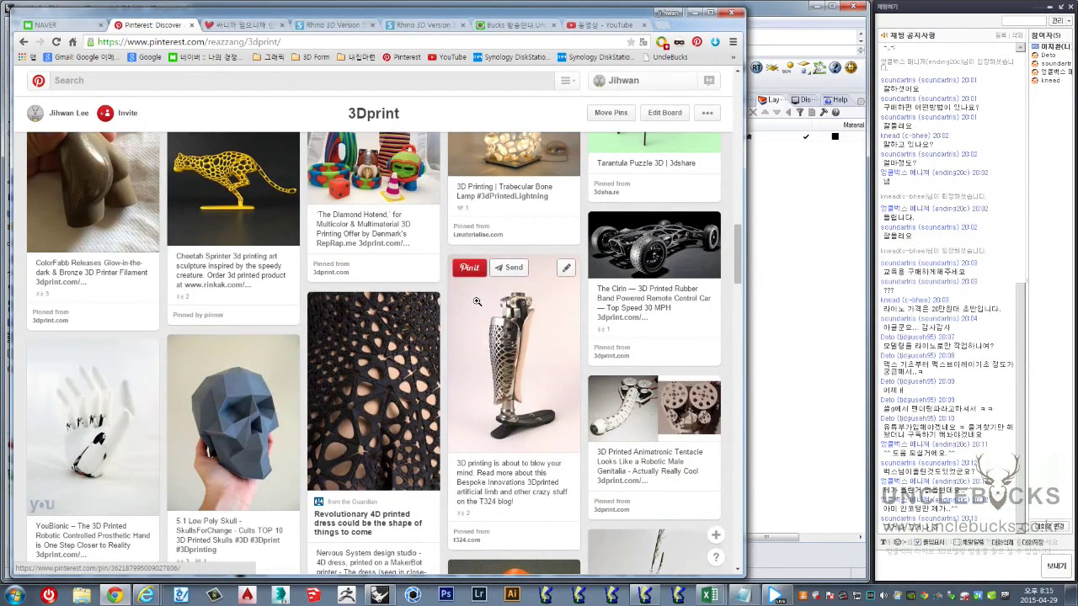
{"action": "scroll", "coordinate": [451, 302], "scroll_direction": "down", "scroll_amount": 2}
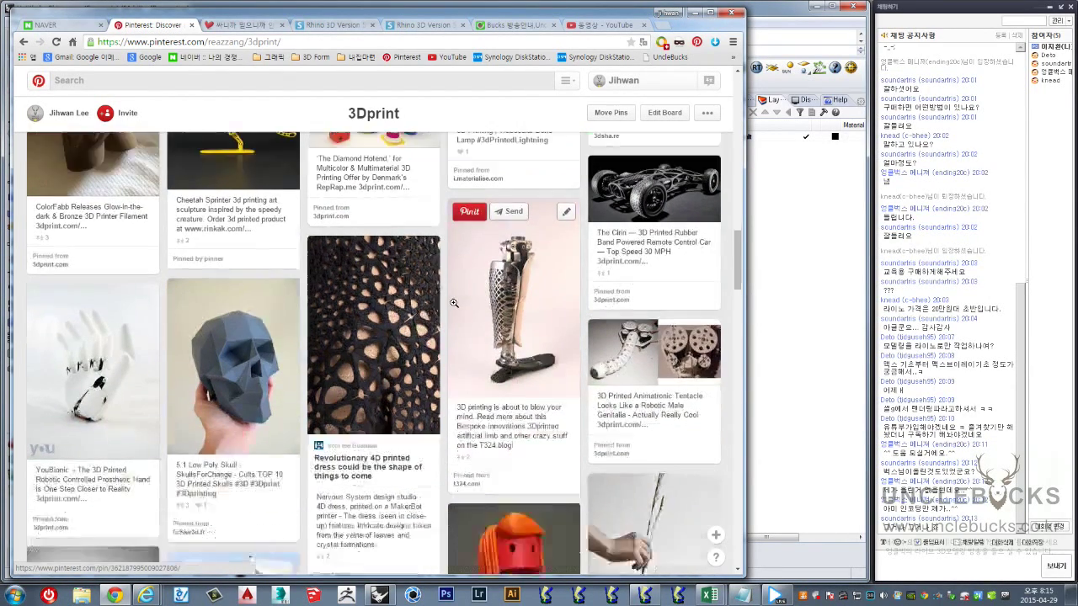
{"action": "scroll", "coordinate": [450, 301], "scroll_direction": "down", "scroll_amount": 2}
{"action": "scroll", "coordinate": [451, 302], "scroll_direction": "down", "scroll_amount": 2}
{"action": "scroll", "coordinate": [453, 303], "scroll_direction": "down", "scroll_amount": 1}
{"action": "scroll", "coordinate": [454, 287], "scroll_direction": "down", "scroll_amount": 2}
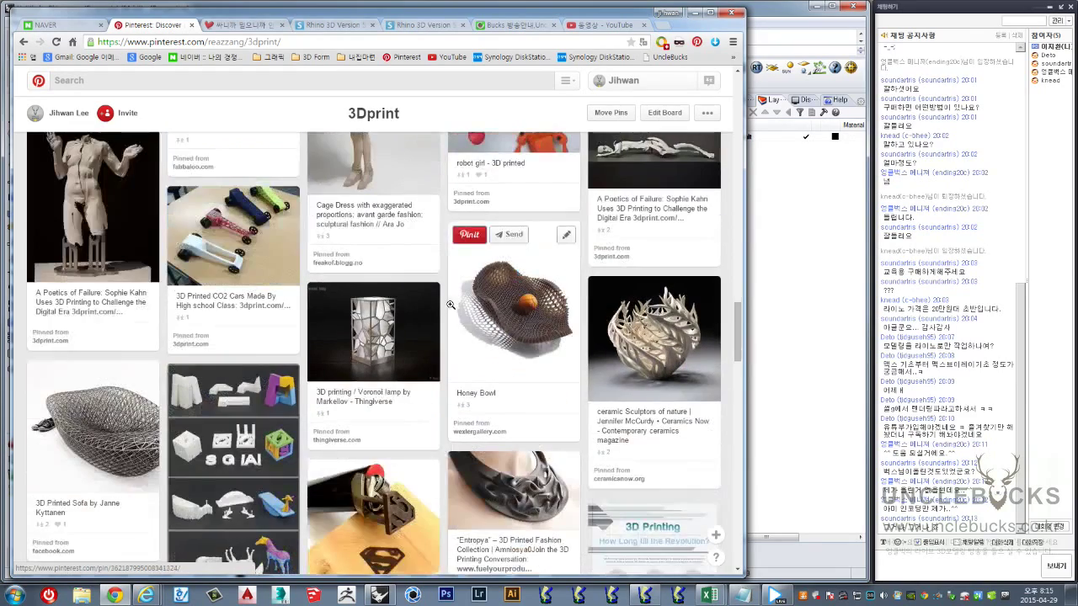
{"action": "scroll", "coordinate": [309, 257], "scroll_direction": "down", "scroll_amount": 1}
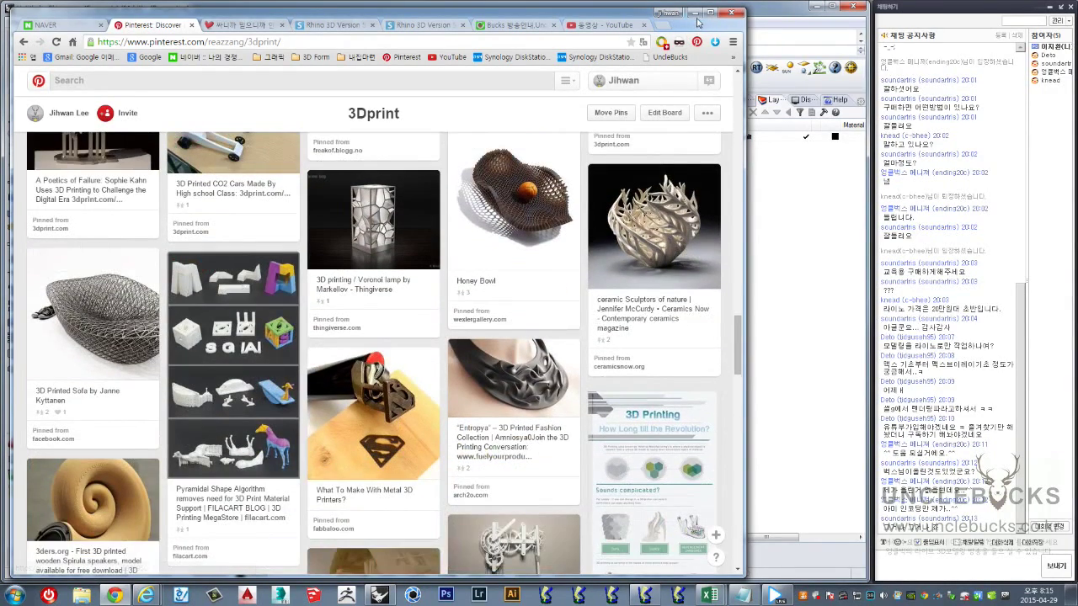
{"action": "scroll", "coordinate": [460, 327], "scroll_direction": "down", "scroll_amount": 2}
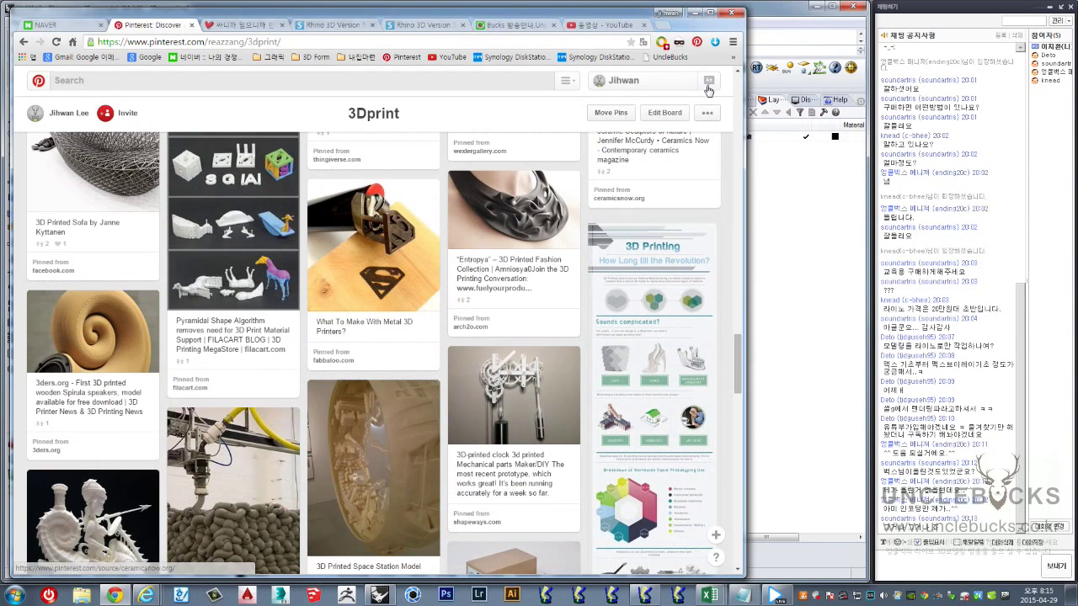
{"action": "left_click", "coordinate": [693, 13]}
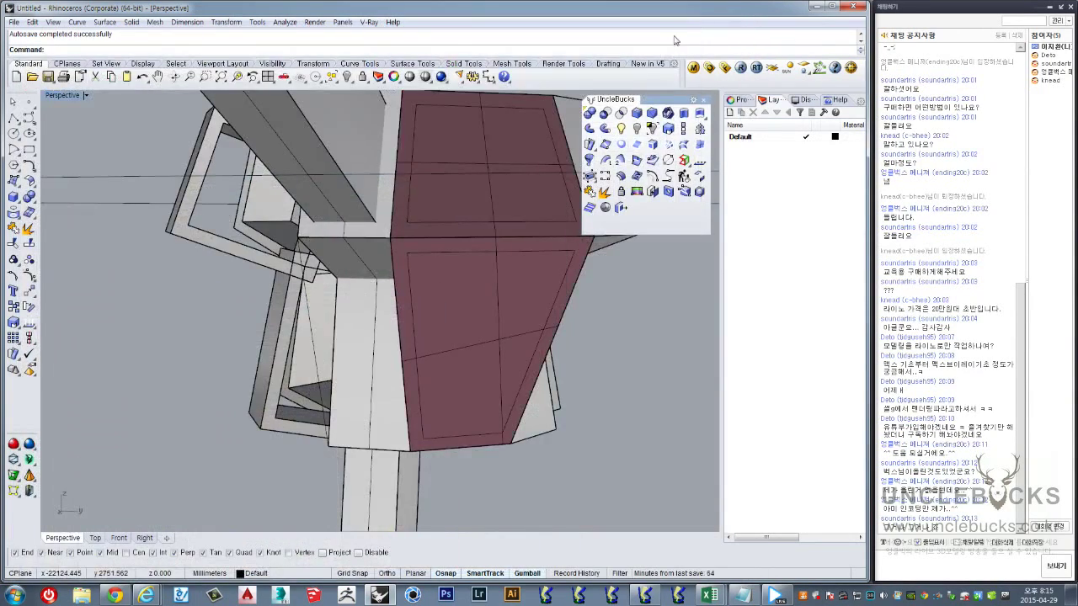
Window-select the whole lamp model, drag it off to the right, and hide it
{"action": "mouse_move", "coordinate": [219, 303]}
{"action": "right_mouse_down"}
{"action": "mouse_move", "coordinate": [168, 287]}
{"action": "mouse_move", "coordinate": [190, 315]}
{"action": "mouse_move", "coordinate": [254, 296]}
{"action": "mouse_move", "coordinate": [240, 289]}
{"action": "mouse_move", "coordinate": [191, 362]}
{"action": "right_mouse_up"}
{"action": "scroll", "coordinate": [168, 288], "scroll_direction": "down", "scroll_amount": 5}
{"action": "scroll", "coordinate": [190, 362], "scroll_direction": "down", "scroll_amount": 5}
{"action": "scroll", "coordinate": [193, 345], "scroll_direction": "down", "scroll_amount": 2}
{"action": "left_click_drag", "start_coordinate": [181, 197], "coordinate": [385, 446]}
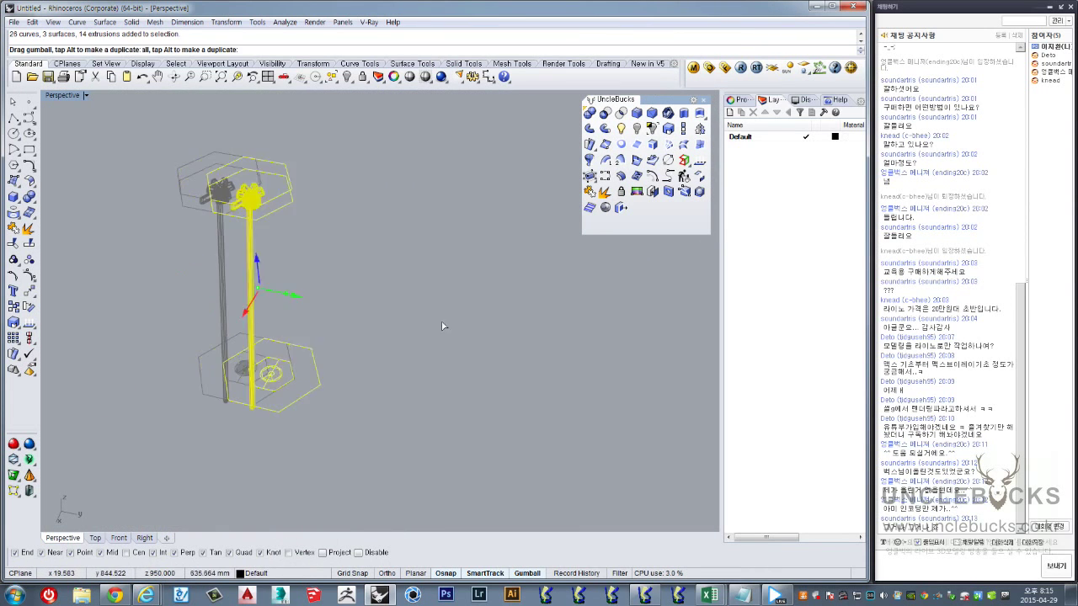
{"action": "left_click_drag", "start_coordinate": [260, 293], "coordinate": [582, 368]}
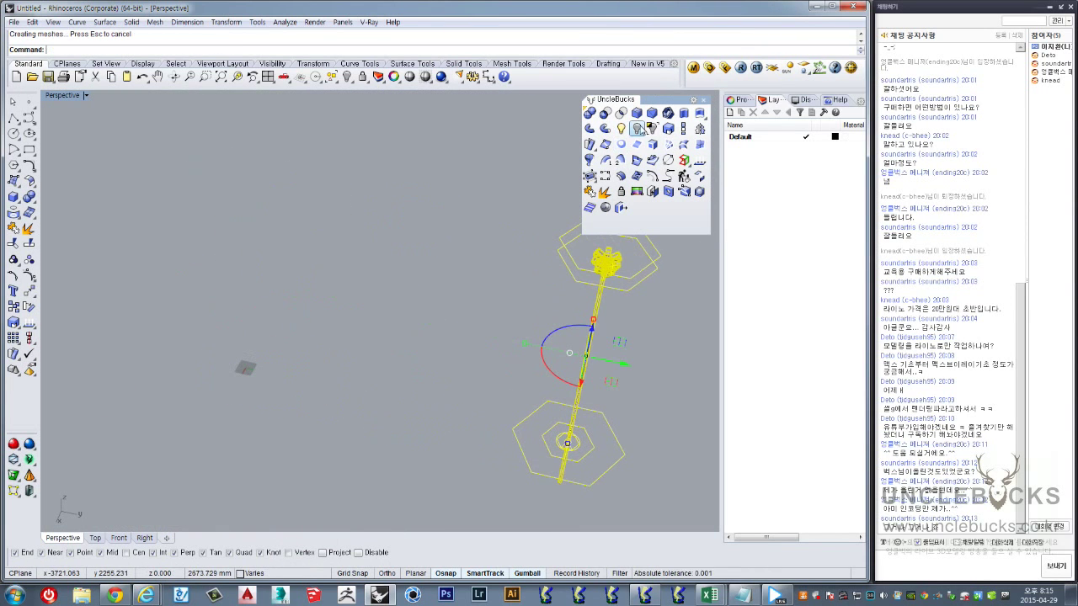
{"action": "left_click", "coordinate": [622, 145]}
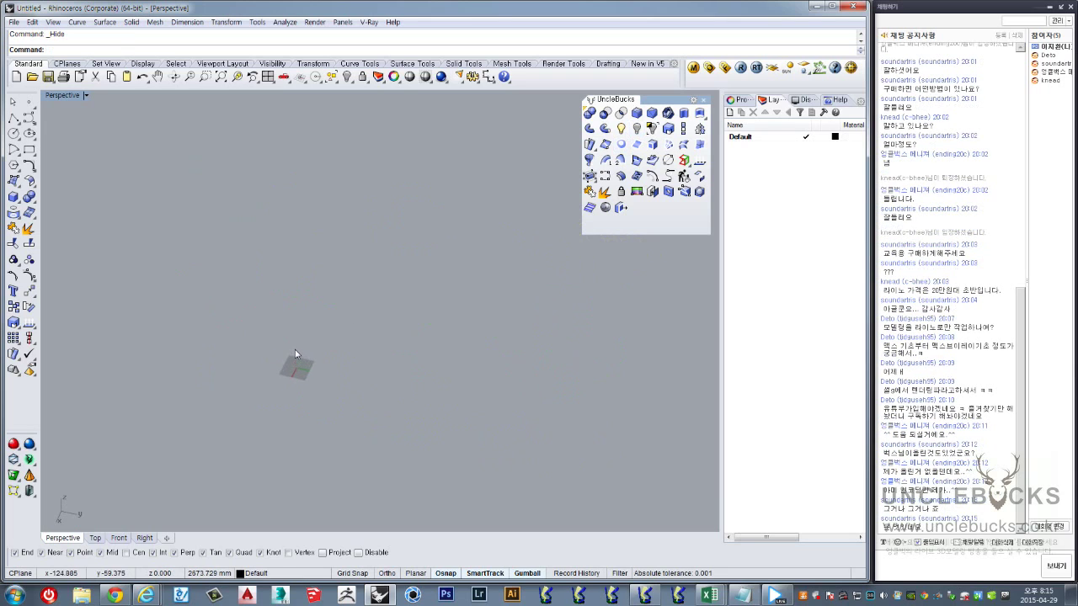
{"action": "mouse_move", "coordinate": [295, 350]}
{"action": "right_mouse_down", "text": "shift"}
{"action": "mouse_move", "coordinate": [113, 395]}
{"action": "mouse_move", "coordinate": [379, 300]}
{"action": "right_mouse_up", "text": "shift"}
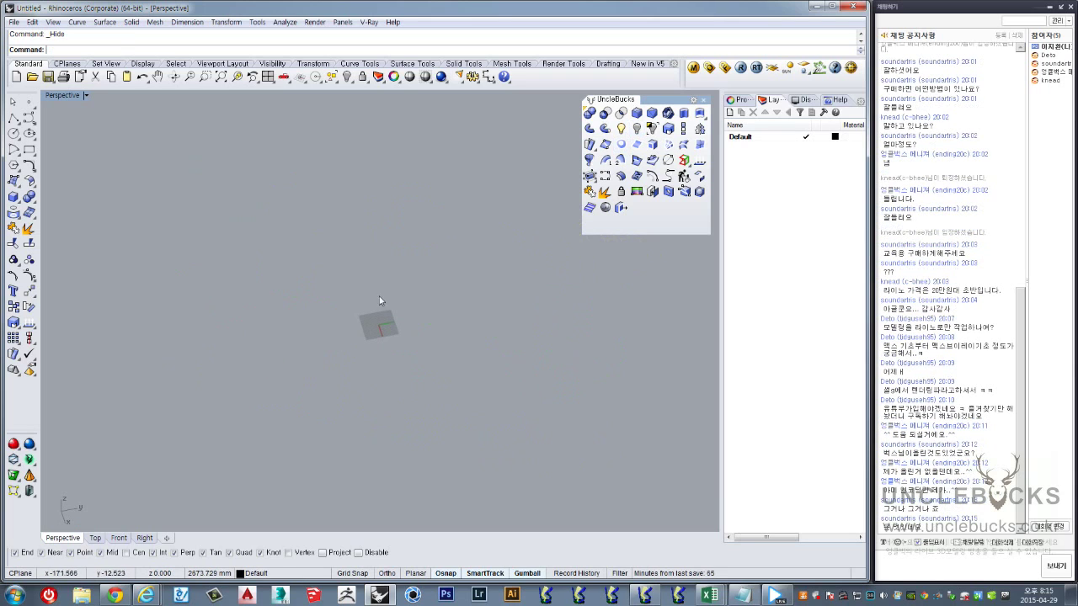
{"action": "left_click", "coordinate": [237, 77]}
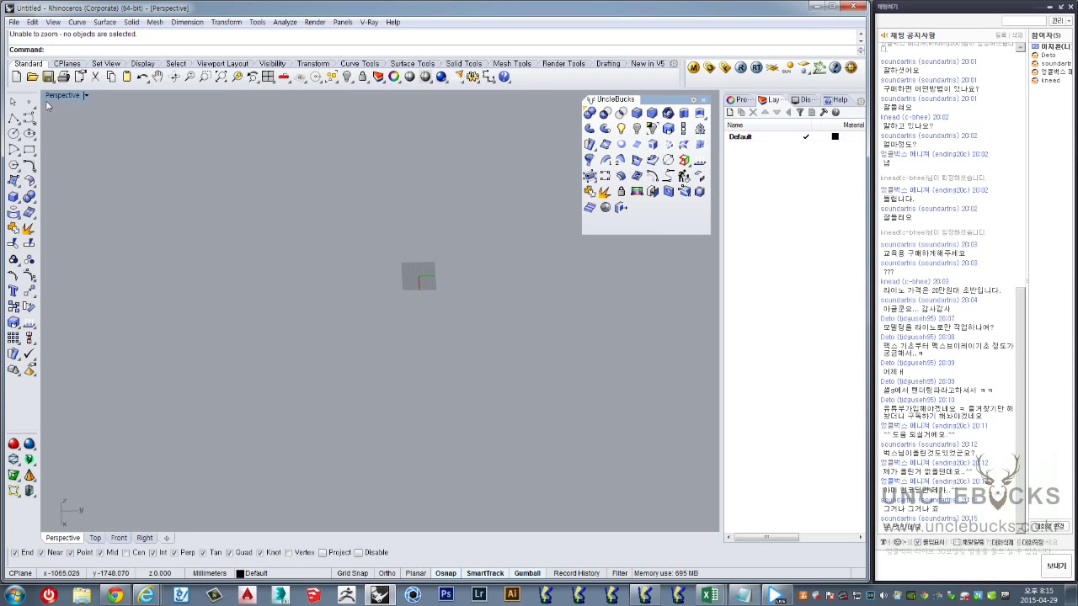
Maximize the Top view, start a circle centred at the origin, then cancel it
{"action": "key", "text": "ctrl+F1"}
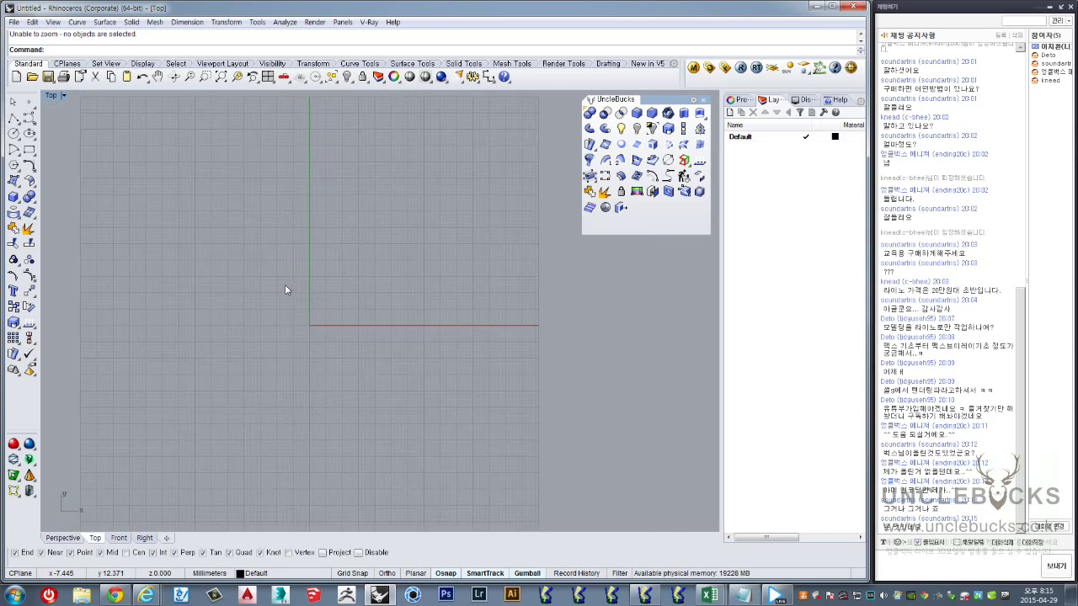
{"action": "scroll", "coordinate": [285, 285], "scroll_direction": "down", "scroll_amount": 2}
{"action": "right_click_drag", "start_coordinate": [246, 266], "coordinate": [229, 249]}
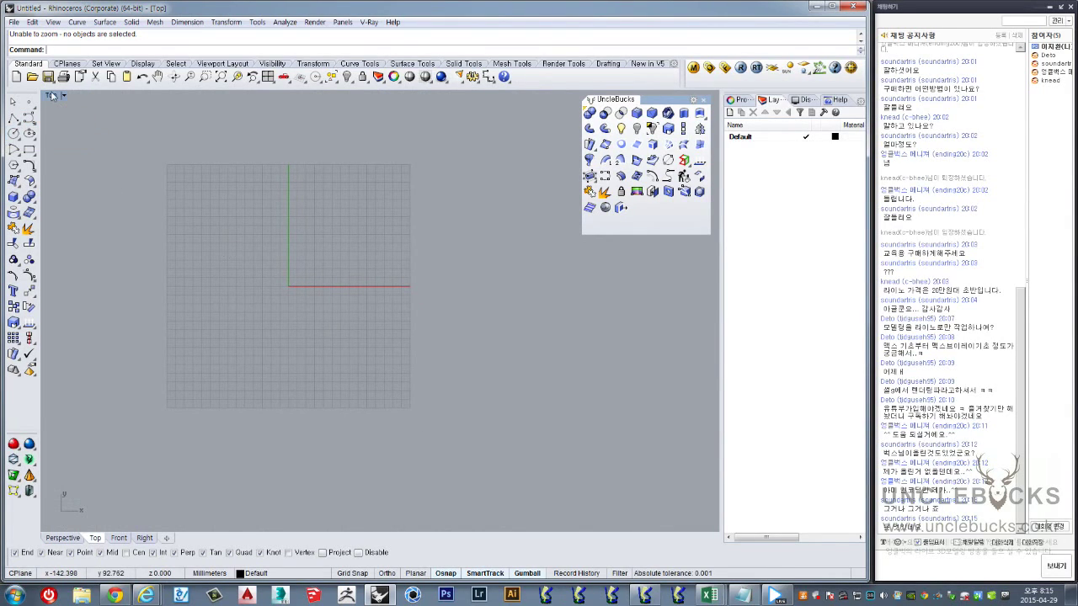
{"action": "left_click", "coordinate": [14, 133]}
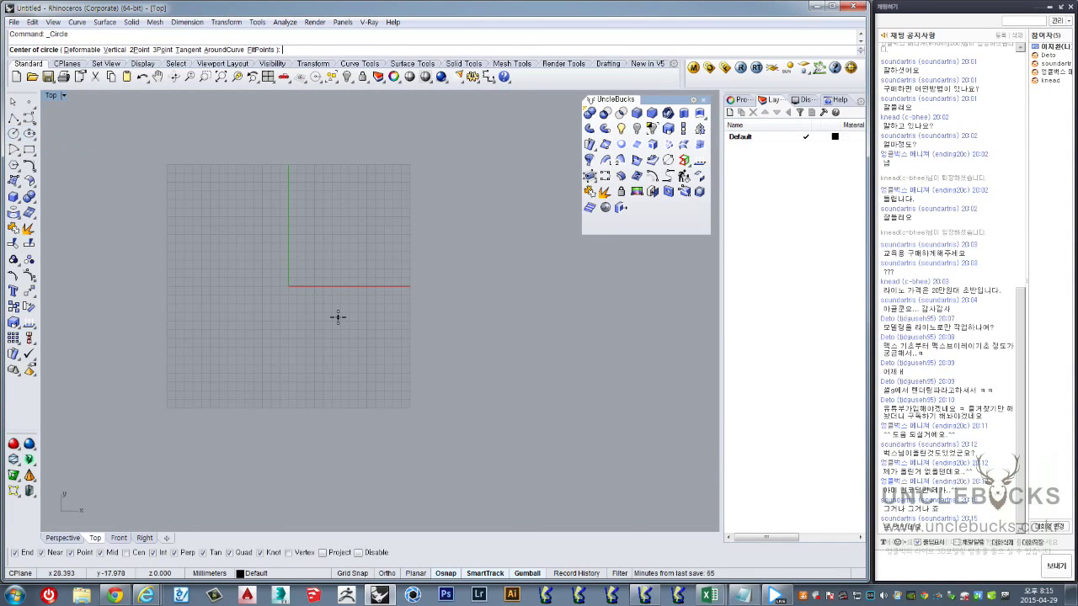
{"action": "type", "text": "0"}
{"action": "key", "text": "Return"}
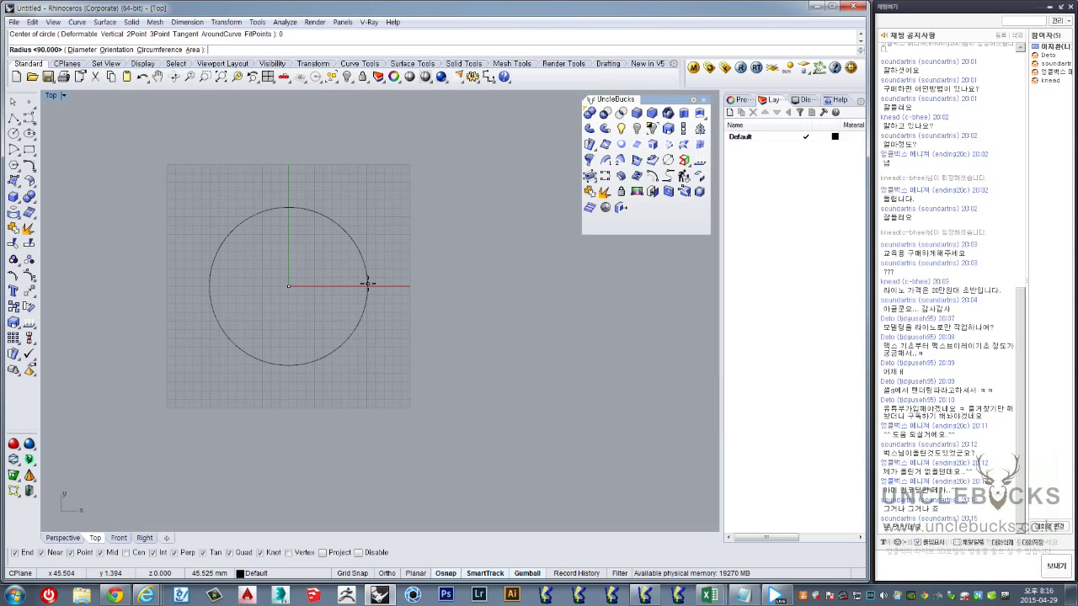
{"action": "key", "text": "Escape"}
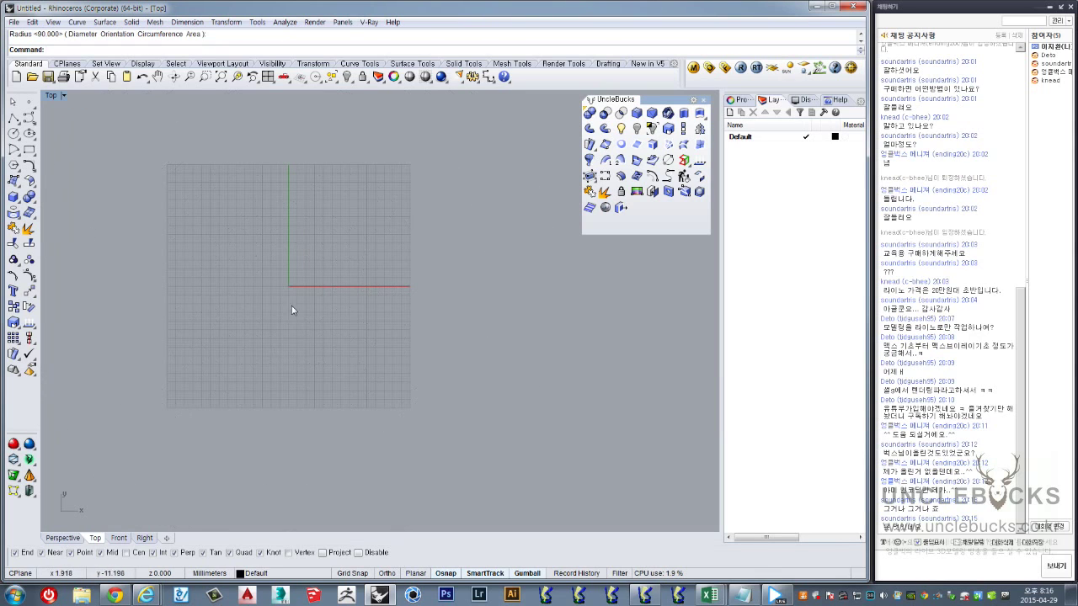
Adjust the Top view, abandon a six-sided polygon, and start a center-radius circle
{"action": "right_click_drag", "start_coordinate": [292, 311], "coordinate": [318, 320]}
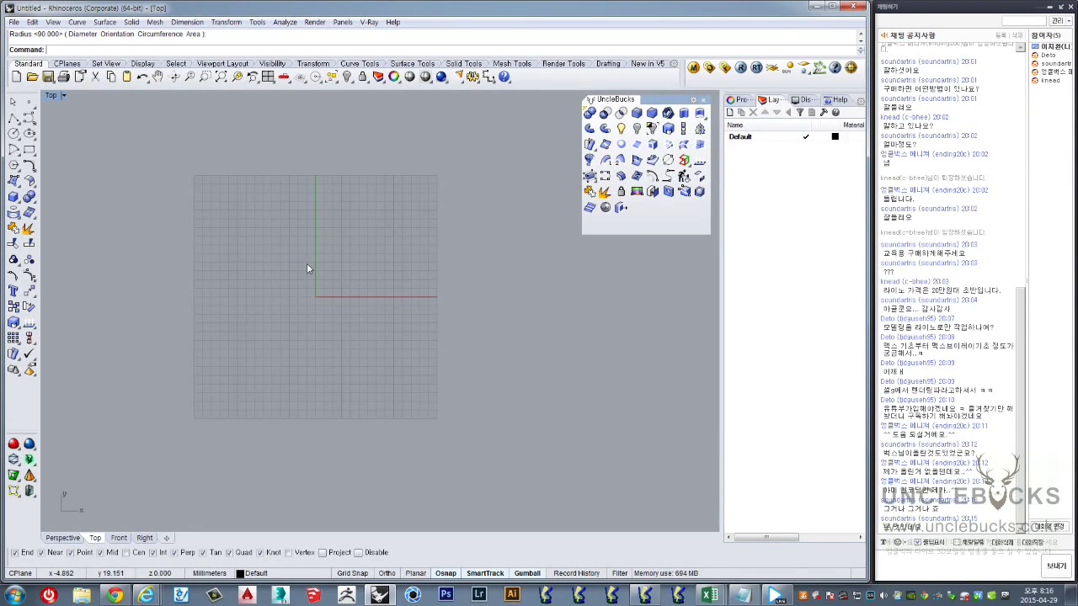
{"action": "scroll", "coordinate": [307, 267], "scroll_direction": "up", "scroll_amount": 3}
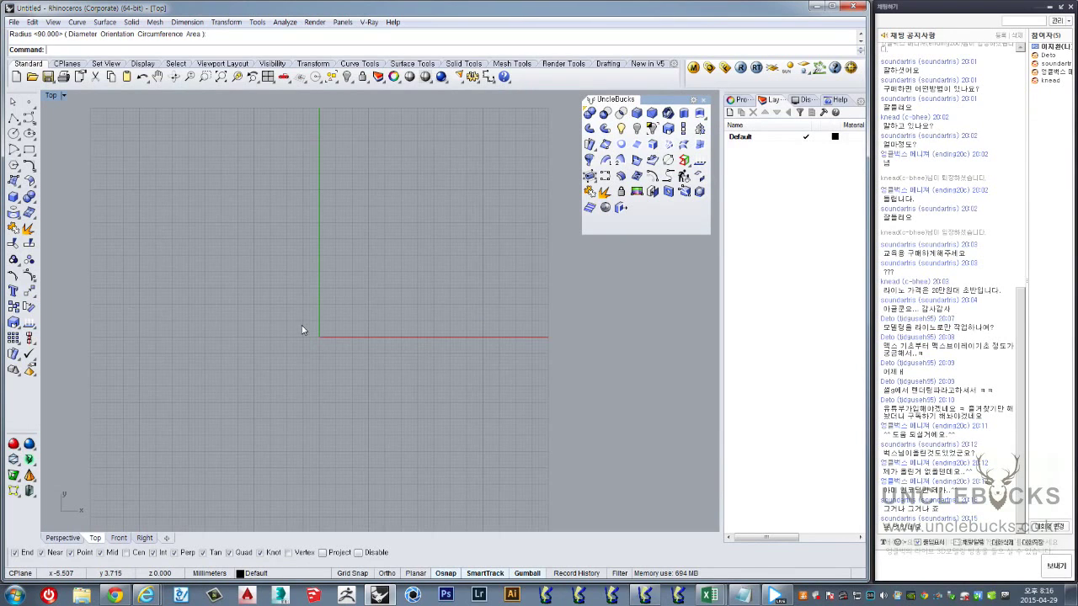
{"action": "scroll", "coordinate": [302, 330], "scroll_direction": "down", "scroll_amount": 3}
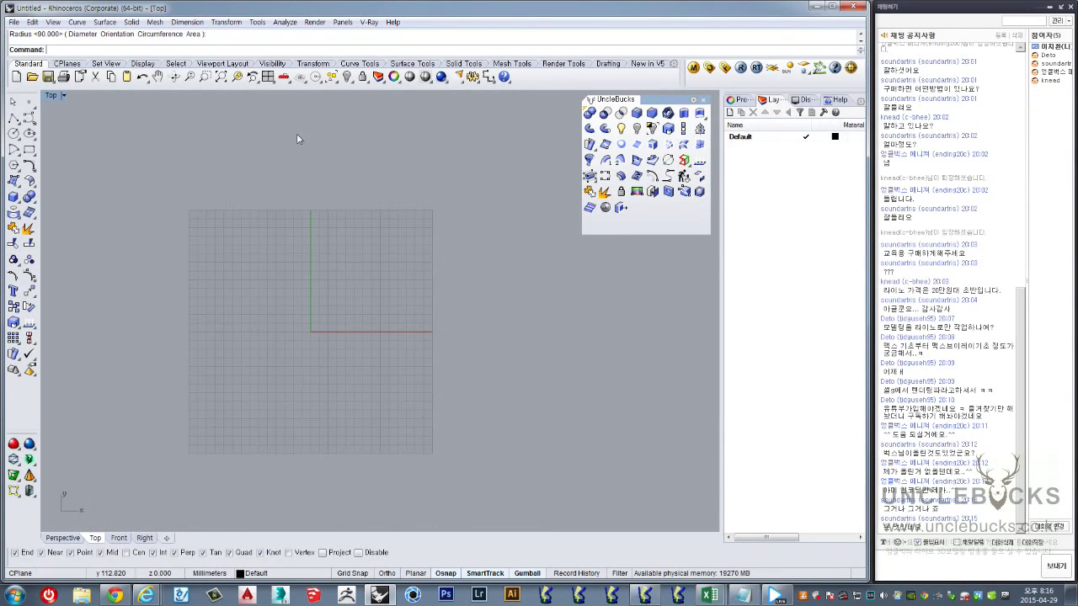
{"action": "right_click_drag", "start_coordinate": [297, 138], "coordinate": [304, 317]}
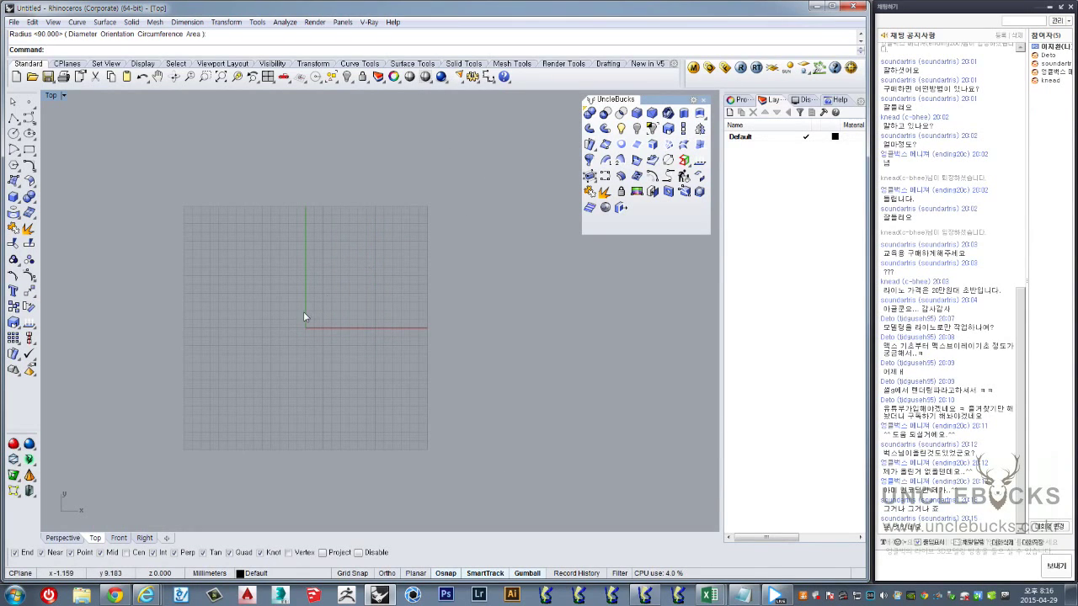
{"action": "left_click", "coordinate": [14, 165]}
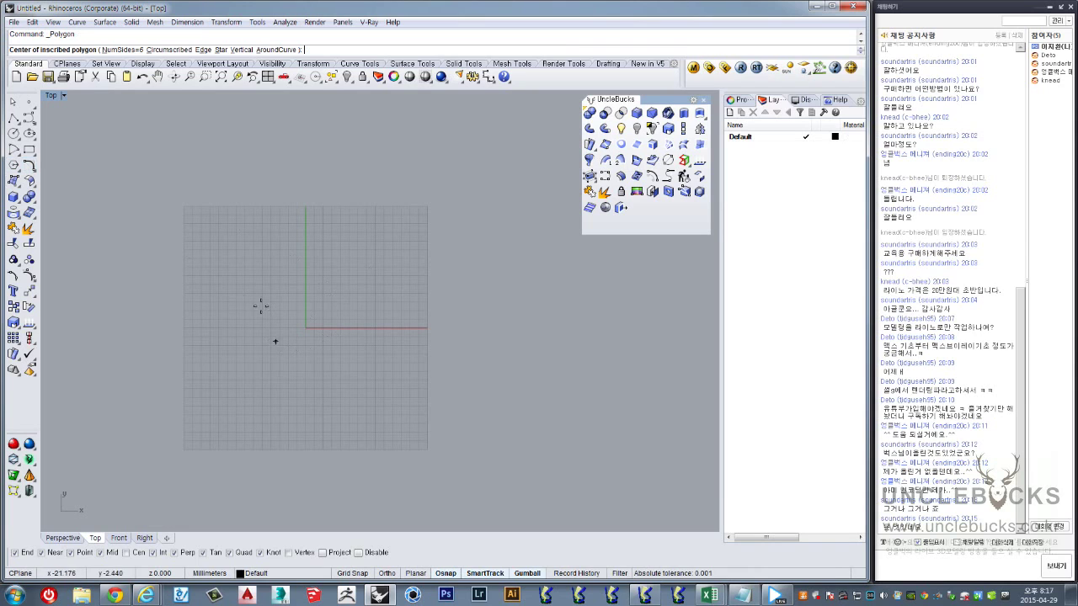
{"action": "key", "text": "Escape"}
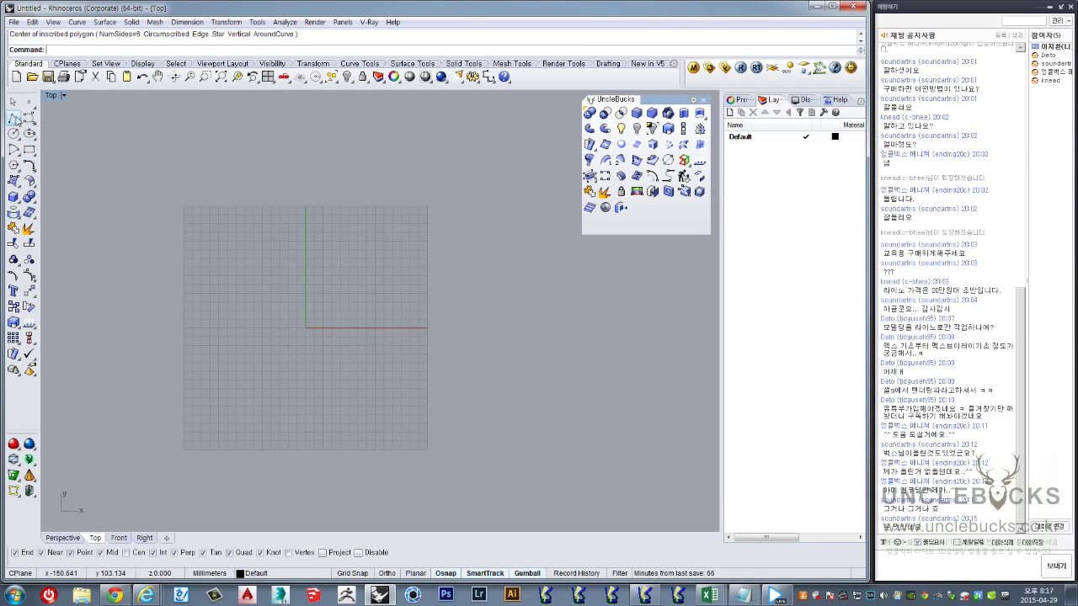
{"action": "right_click_drag", "start_coordinate": [298, 291], "coordinate": [333, 279]}
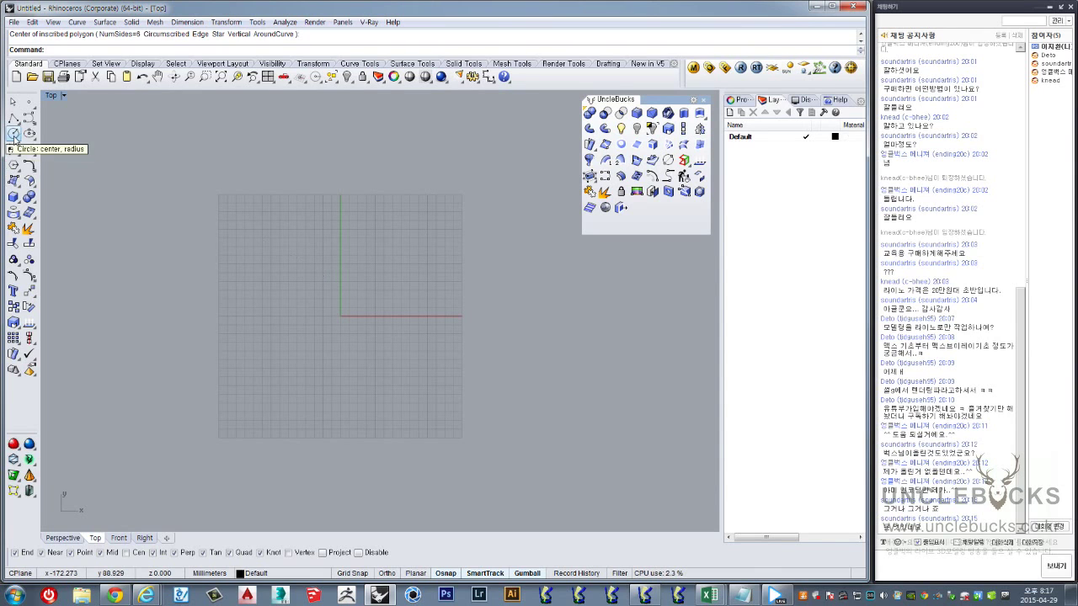
{"action": "left_click", "coordinate": [14, 133]}
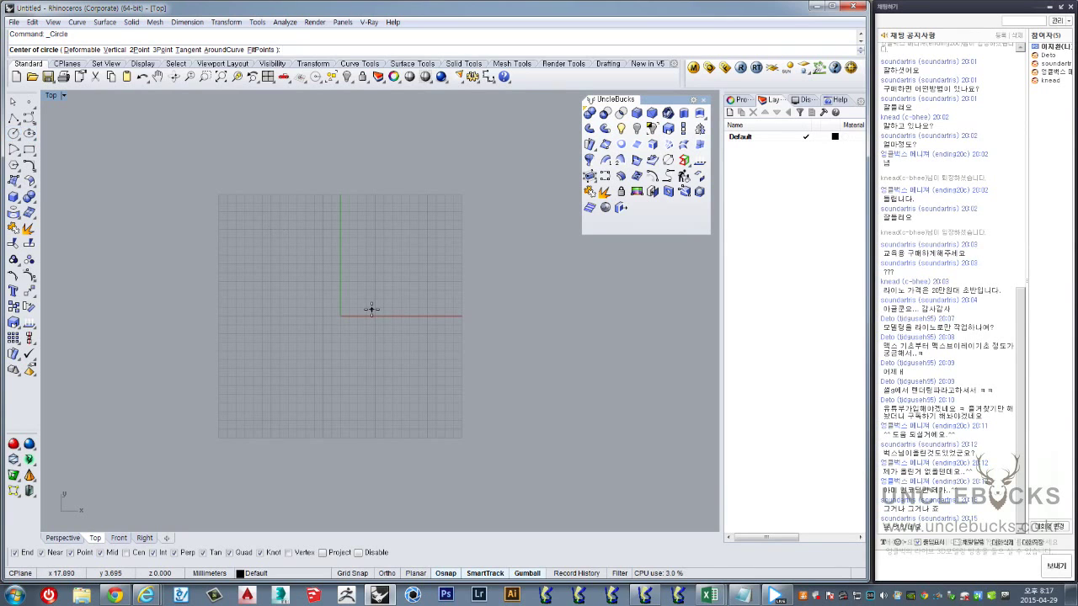
Draw a circle centred at the origin (0) with radius 90
{"action": "type", "text": "0"}
{"action": "key", "text": "Return"}
{"action": "type", "text": "90"}
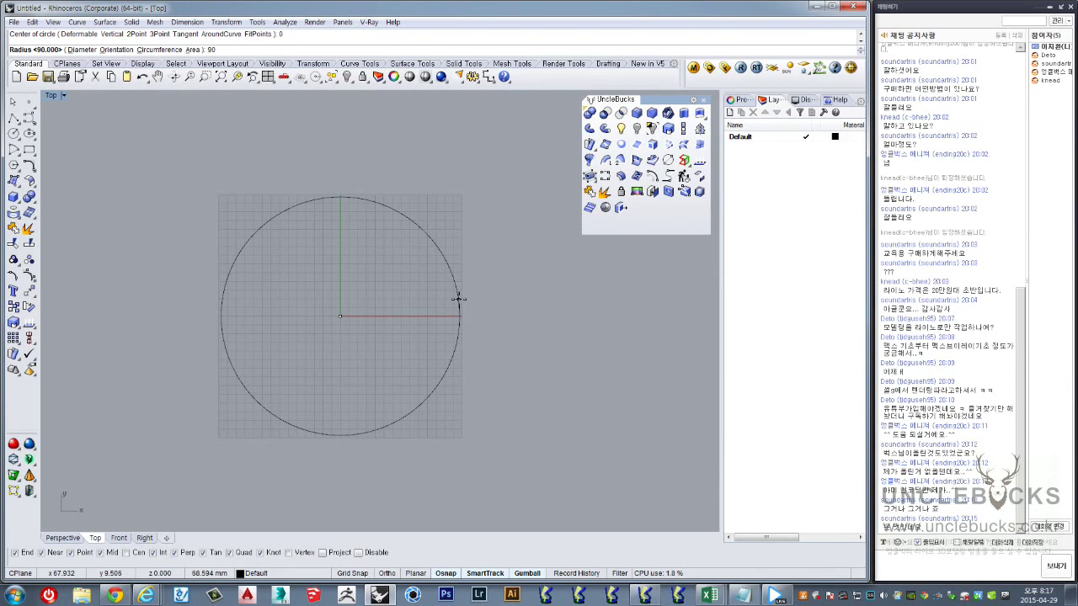
{"action": "key", "text": "Return"}
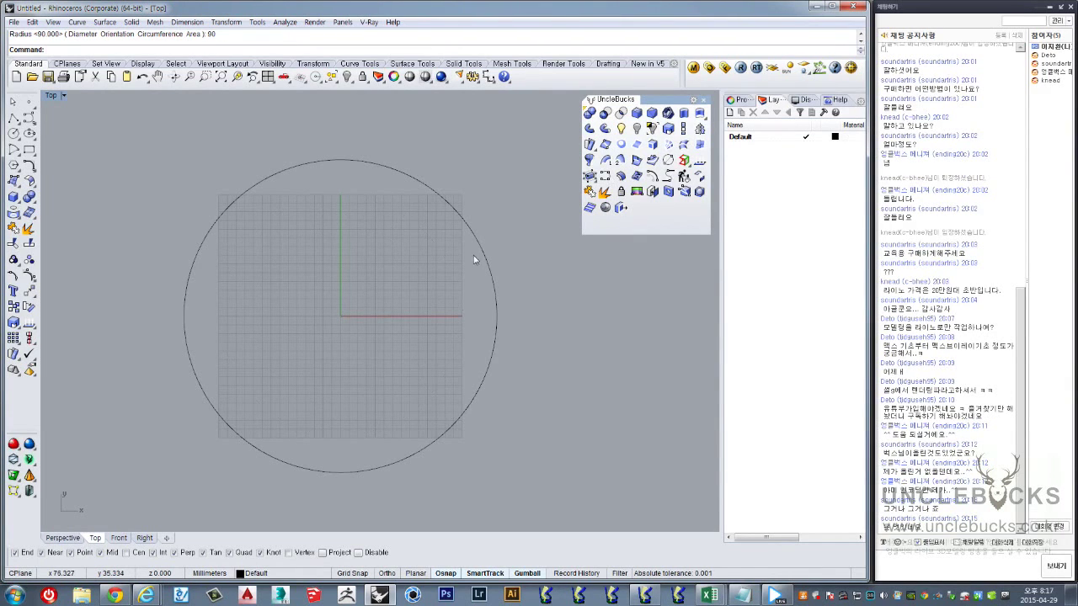
Select the circle and dimension its diameter from top to bottom quadrant
{"action": "left_click", "coordinate": [485, 263]}
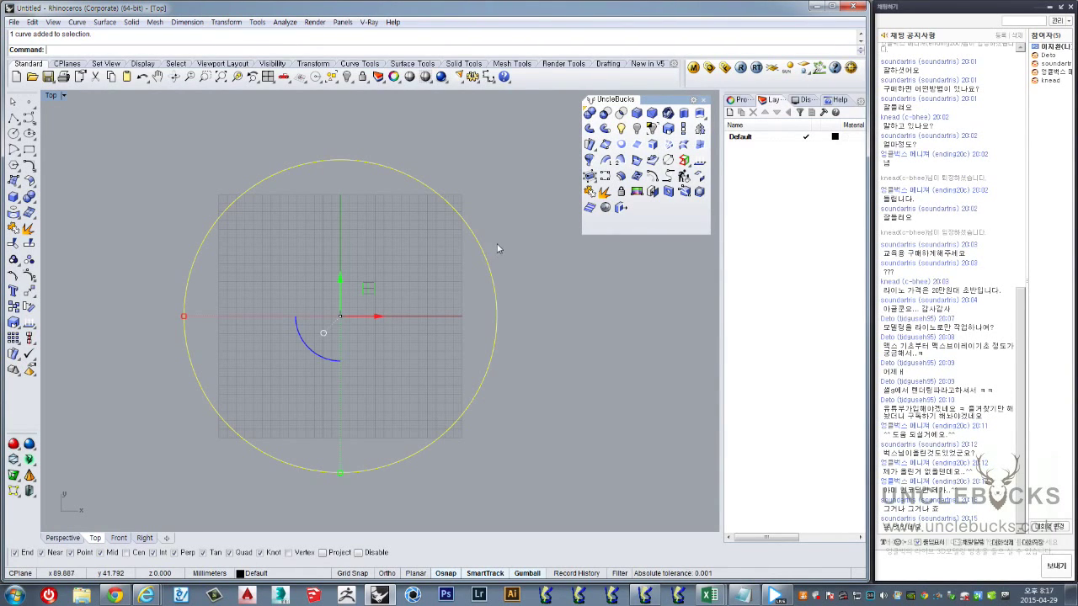
{"action": "right_click_drag", "start_coordinate": [418, 241], "coordinate": [357, 244]}
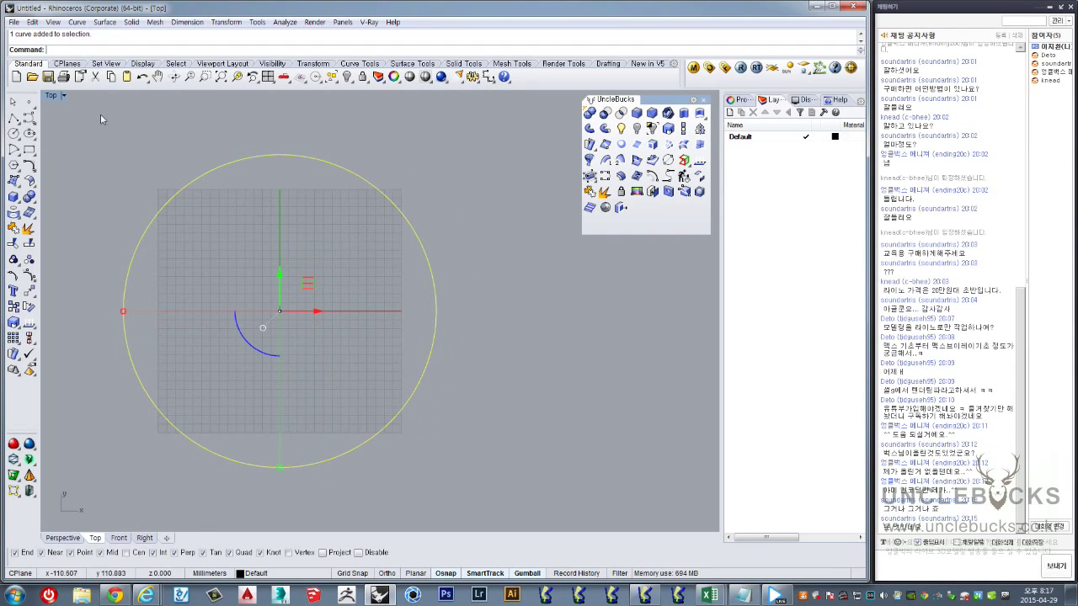
{"action": "left_click", "coordinate": [492, 77]}
{"action": "left_click", "coordinate": [280, 155]}
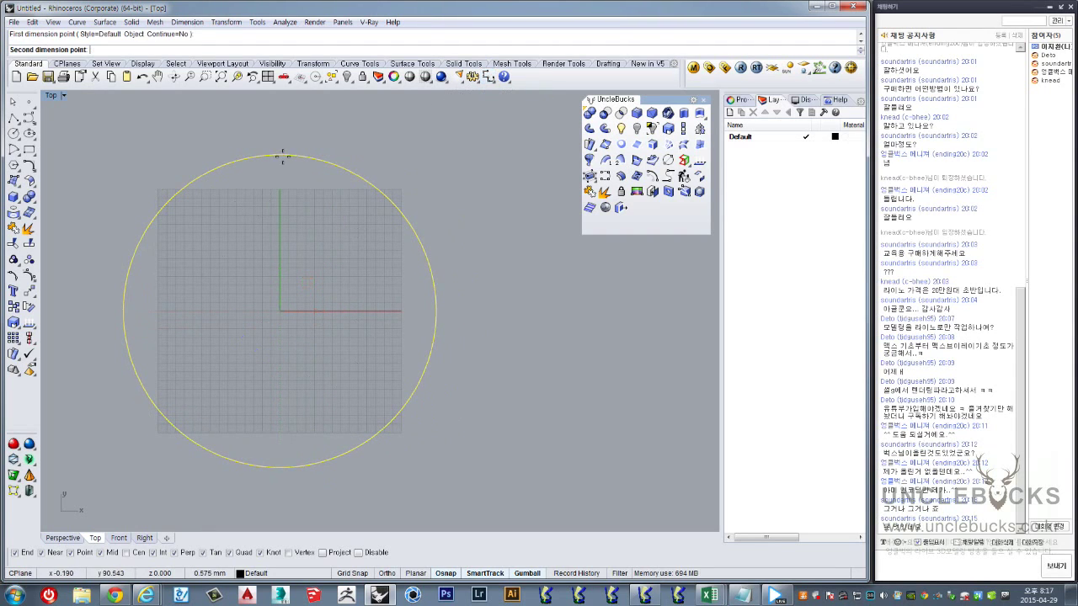
{"action": "left_click", "coordinate": [280, 465]}
Delete the temporary diameter dimension from the circle
{"action": "scroll", "coordinate": [529, 336], "scroll_direction": "up", "scroll_amount": 5}
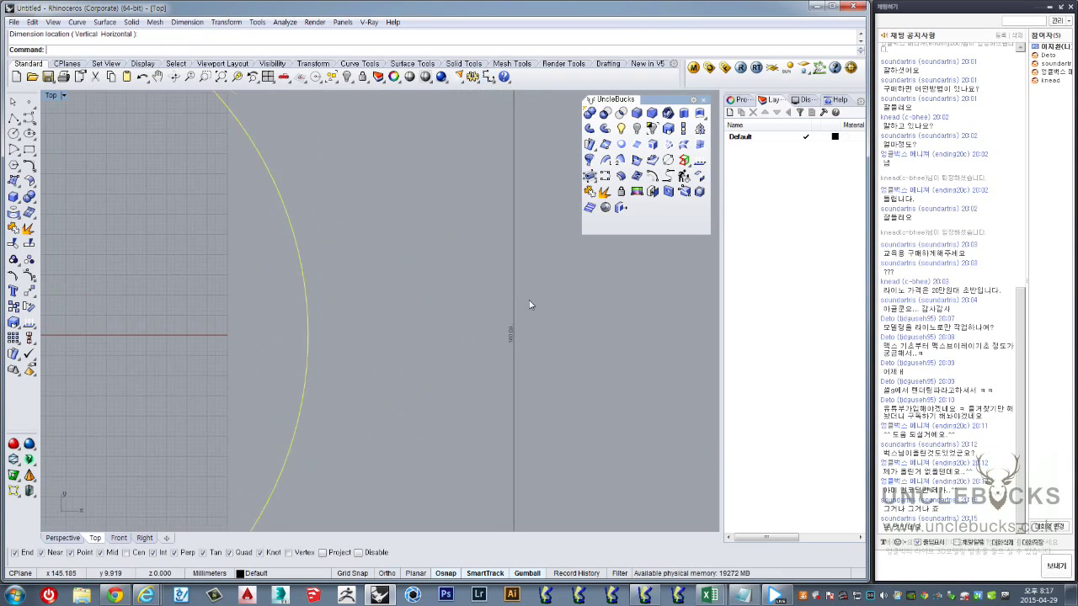
{"action": "left_click", "coordinate": [516, 327]}
{"action": "scroll", "coordinate": [418, 442], "scroll_direction": "down", "scroll_amount": 3}
{"action": "scroll", "coordinate": [347, 362], "scroll_direction": "down", "scroll_amount": 3}
{"action": "key", "text": "Delete"}
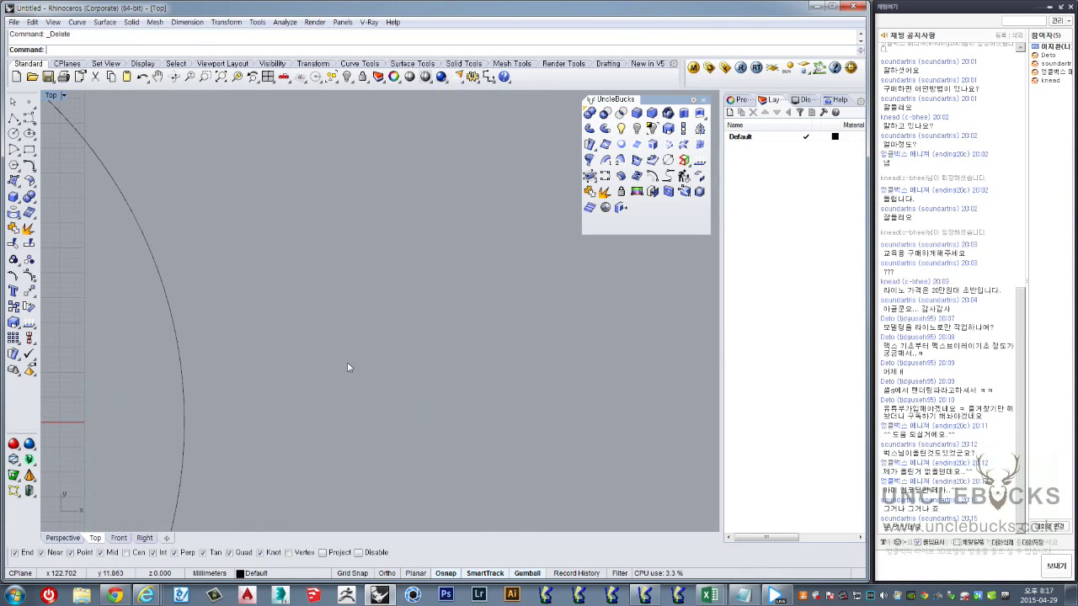
{"action": "scroll", "coordinate": [584, 332], "scroll_direction": "down", "scroll_amount": 2}
{"action": "scroll", "coordinate": [308, 298], "scroll_direction": "down", "scroll_amount": 3}
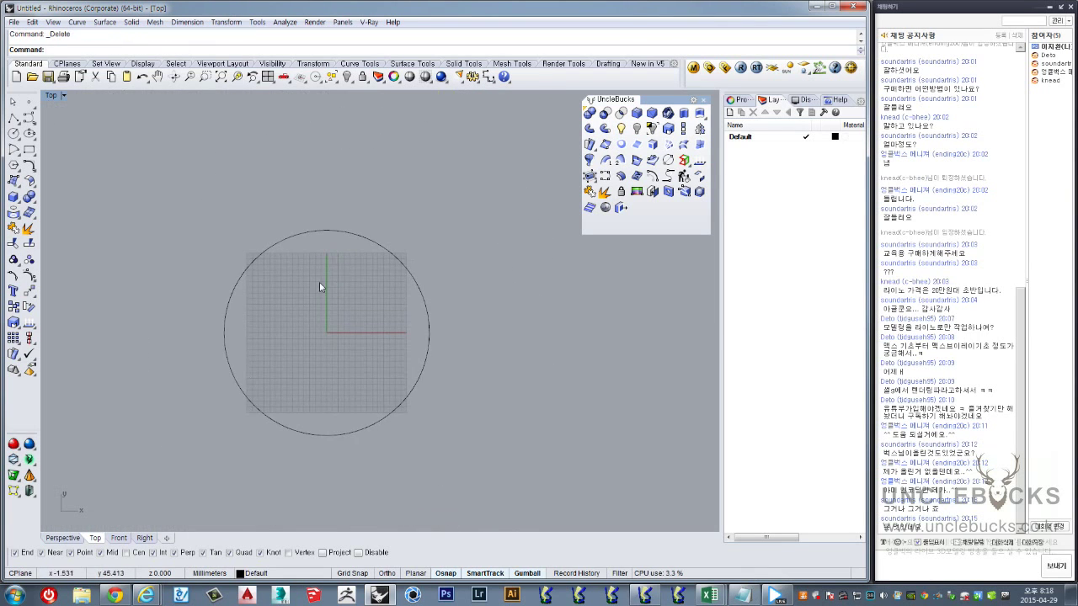
{"action": "right_click_drag", "start_coordinate": [312, 242], "coordinate": [257, 212]}
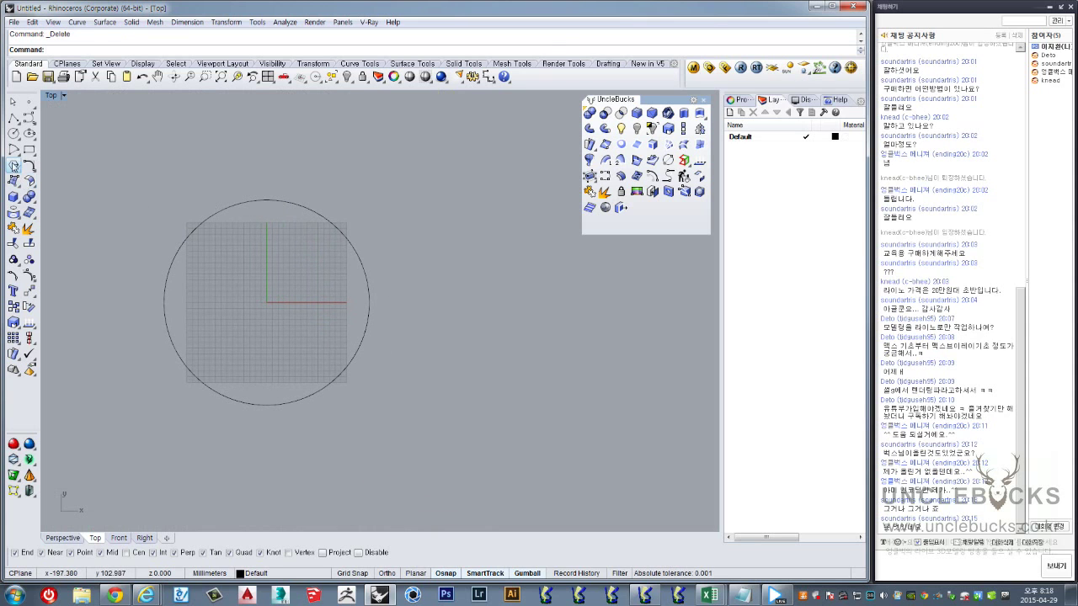
Draw a six-sided polygon centred at the origin with corners 250 from the centre
{"action": "left_click", "coordinate": [13, 164]}
{"action": "scroll", "coordinate": [257, 305], "scroll_direction": "up", "scroll_amount": 3}
{"action": "scroll", "coordinate": [274, 291], "scroll_direction": "up", "scroll_amount": 3}
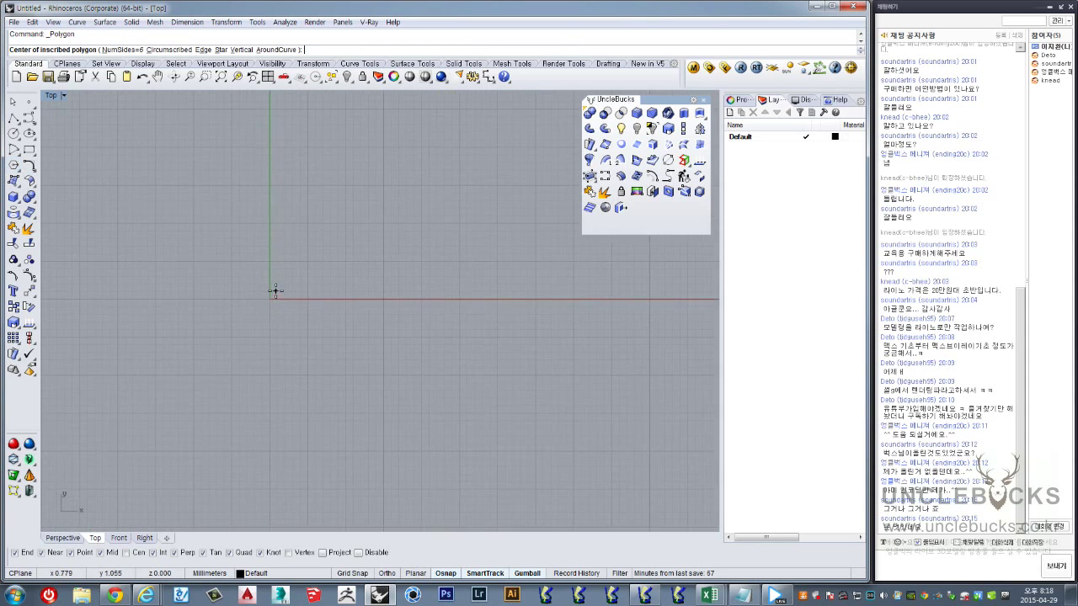
{"action": "scroll", "coordinate": [275, 291], "scroll_direction": "up", "scroll_amount": 1}
{"action": "scroll", "coordinate": [275, 291], "scroll_direction": "down", "scroll_amount": 2}
{"action": "scroll", "coordinate": [183, 224], "scroll_direction": "down", "scroll_amount": 2}
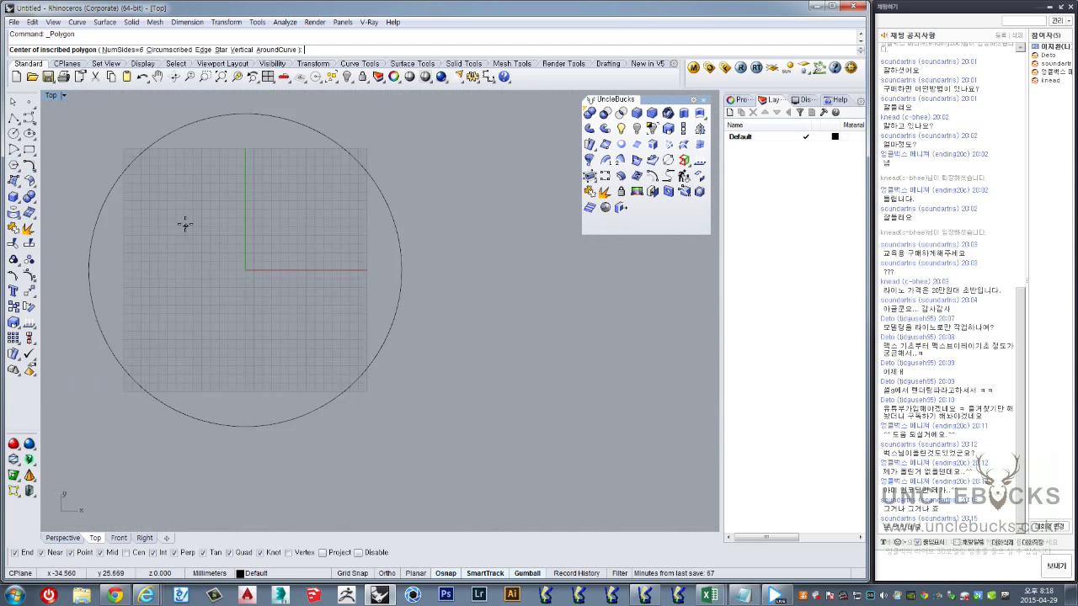
{"action": "right_click_drag", "start_coordinate": [183, 224], "coordinate": [291, 275]}
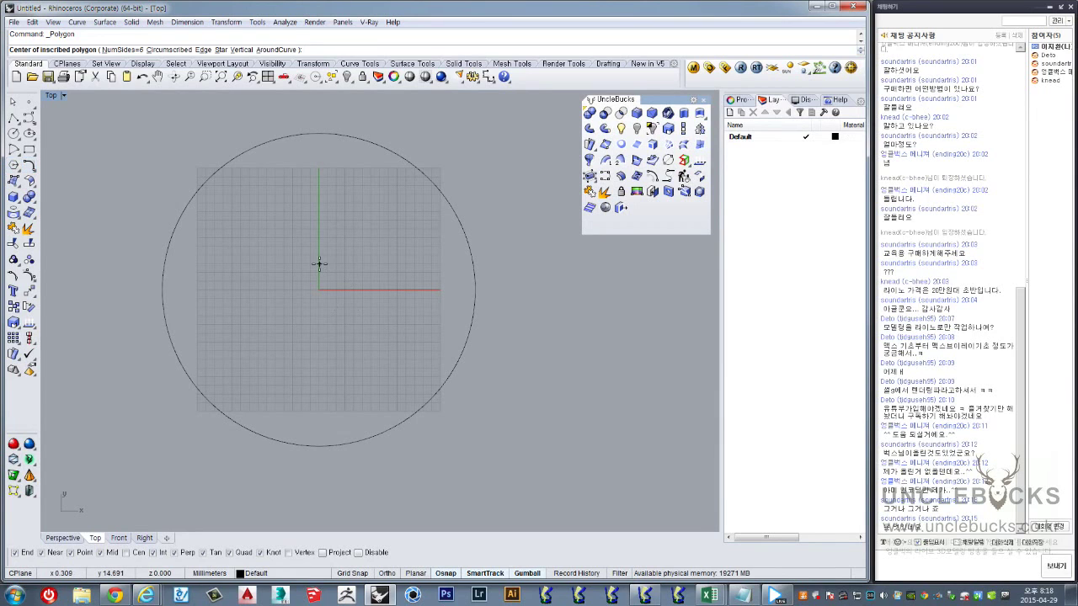
{"action": "type", "text": "0"}
{"action": "key", "text": "Return"}
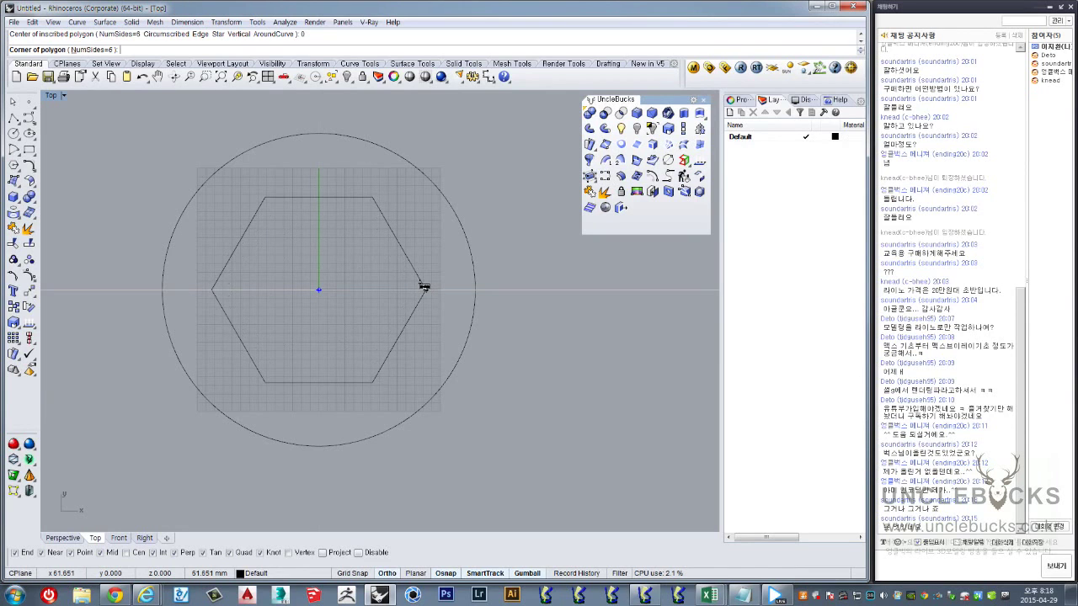
{"action": "scroll", "coordinate": [525, 284], "scroll_direction": "down", "scroll_amount": 5}
{"action": "scroll", "coordinate": [526, 285], "scroll_direction": "down", "scroll_amount": 2}
{"action": "right_click_drag", "start_coordinate": [573, 281], "coordinate": [447, 300]}
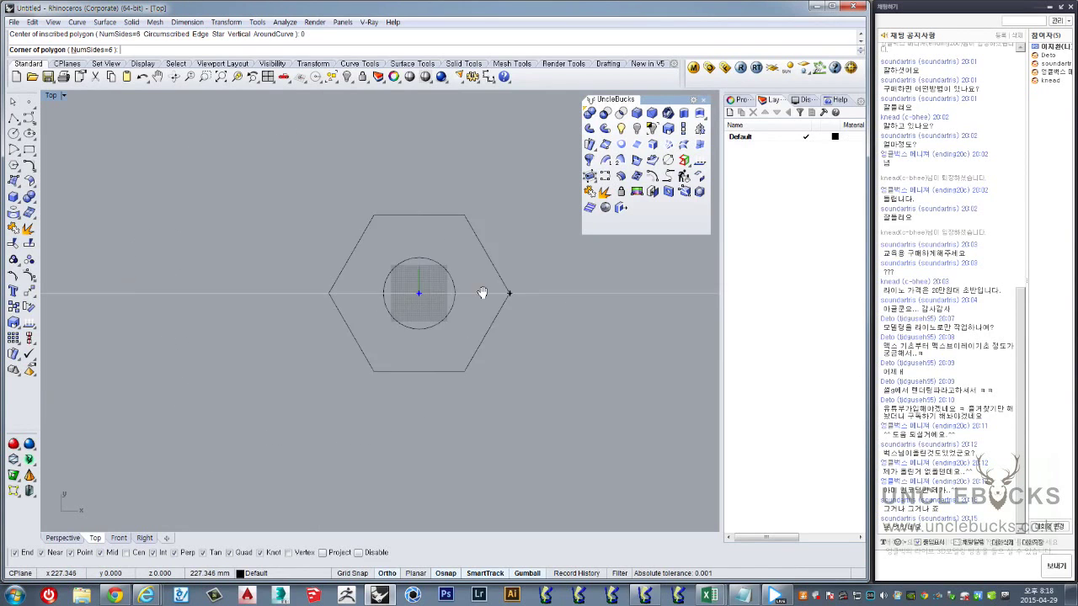
{"action": "scroll", "coordinate": [443, 313], "scroll_direction": "up", "scroll_amount": 3}
{"action": "type", "text": "250"}
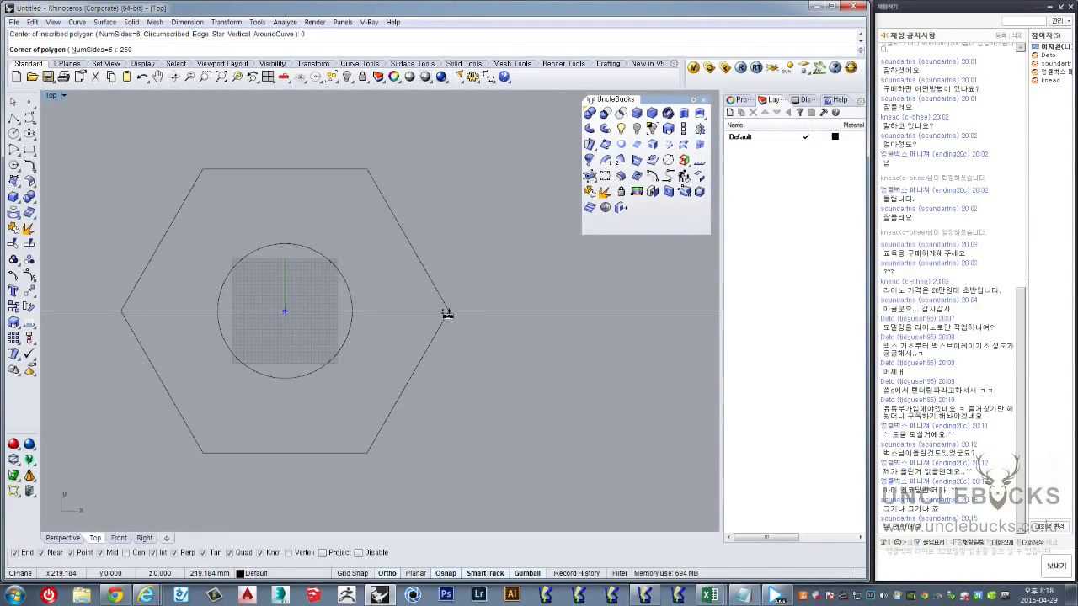
{"action": "key", "text": "Return"}
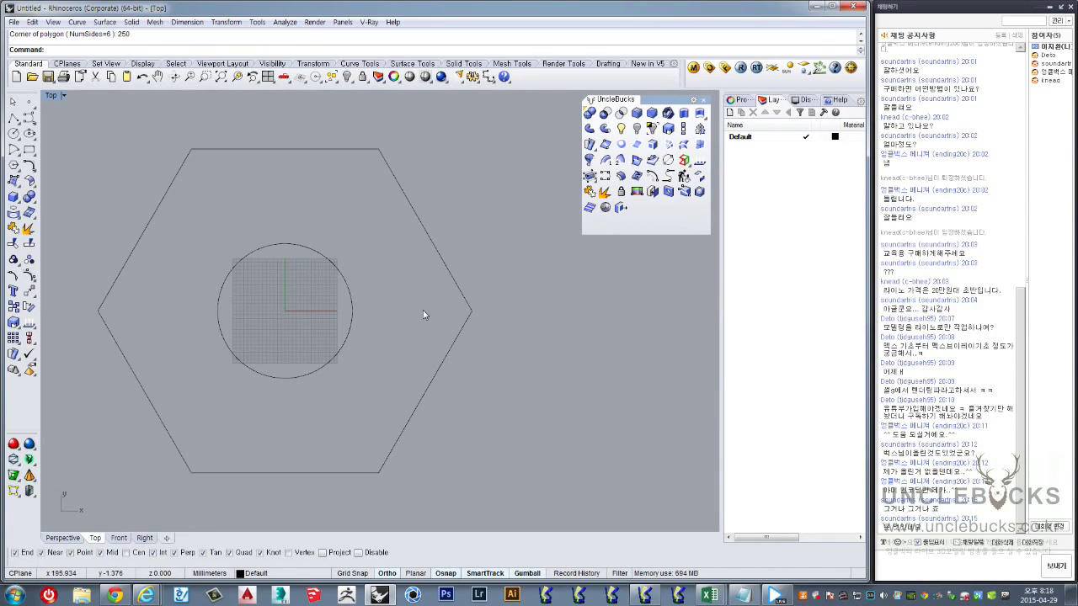
{"action": "scroll", "coordinate": [396, 284], "scroll_direction": "up", "scroll_amount": 2}
Maximize the Perspective view and orbit to look down on the shapes
{"action": "left_click", "coordinate": [442, 229]}
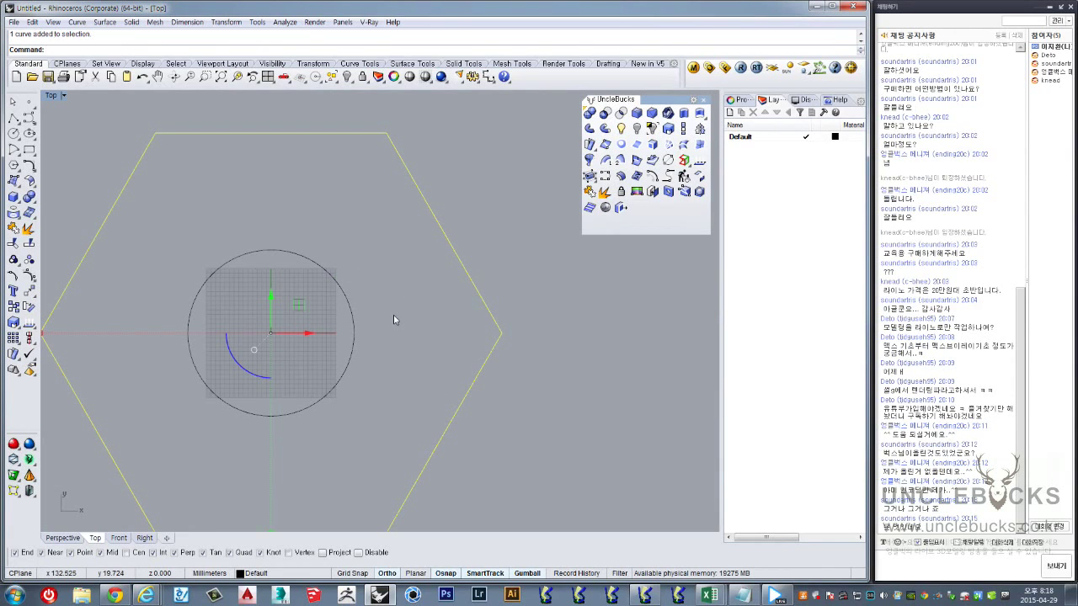
{"action": "double_click", "coordinate": [51, 96]}
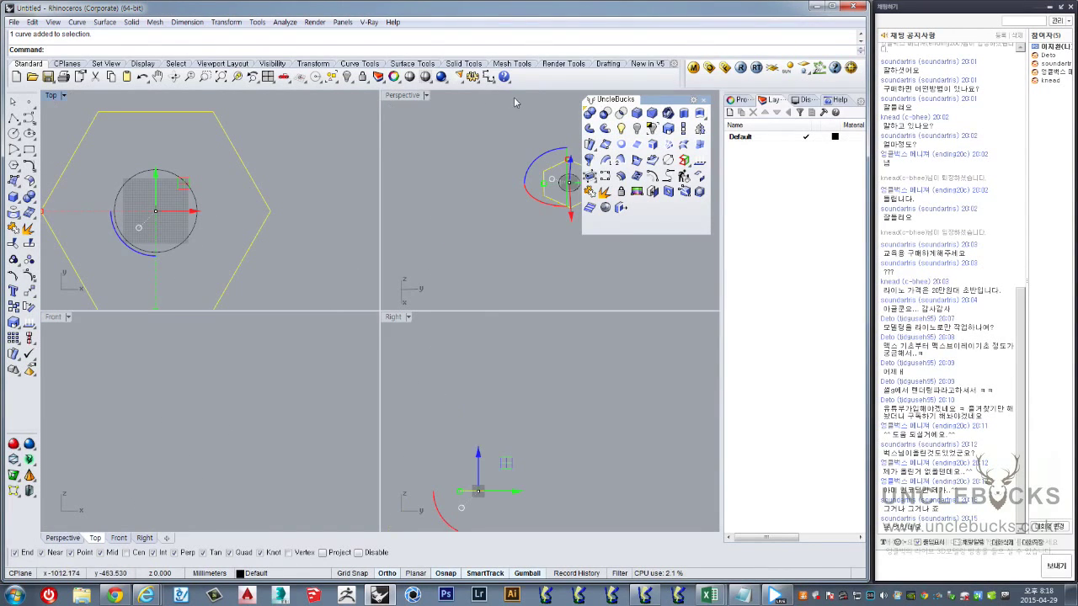
{"action": "double_click", "coordinate": [400, 96]}
{"action": "mouse_move", "coordinate": [399, 96]}
{"action": "right_mouse_down"}
{"action": "mouse_move", "coordinate": [401, 302]}
{"action": "mouse_move", "coordinate": [436, 433]}
{"action": "right_mouse_up"}
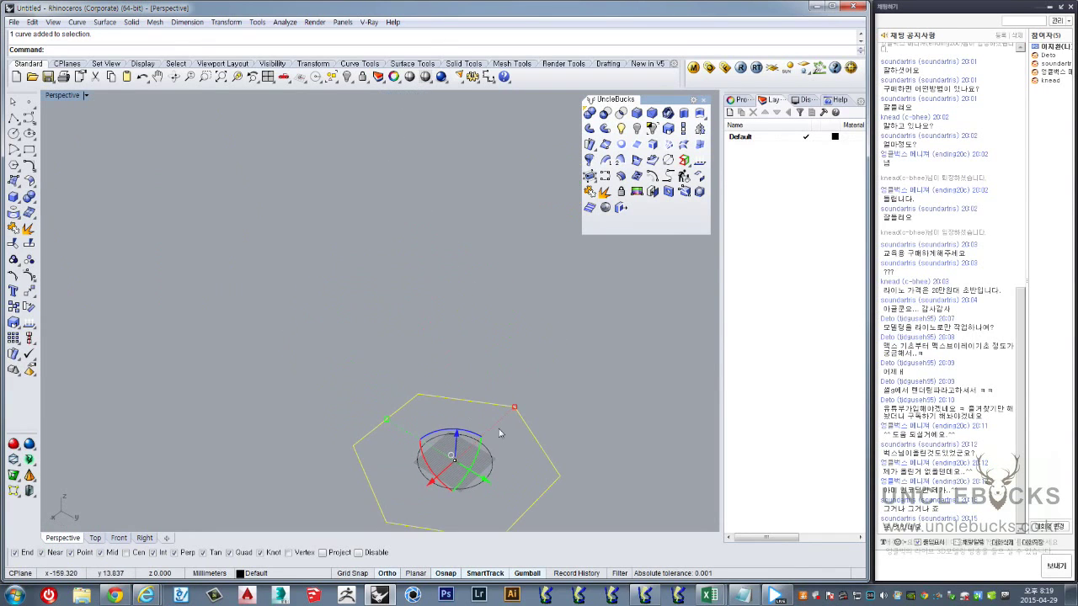
Set the circle's display colour to Red in its Properties
{"action": "left_click", "coordinate": [436, 433]}
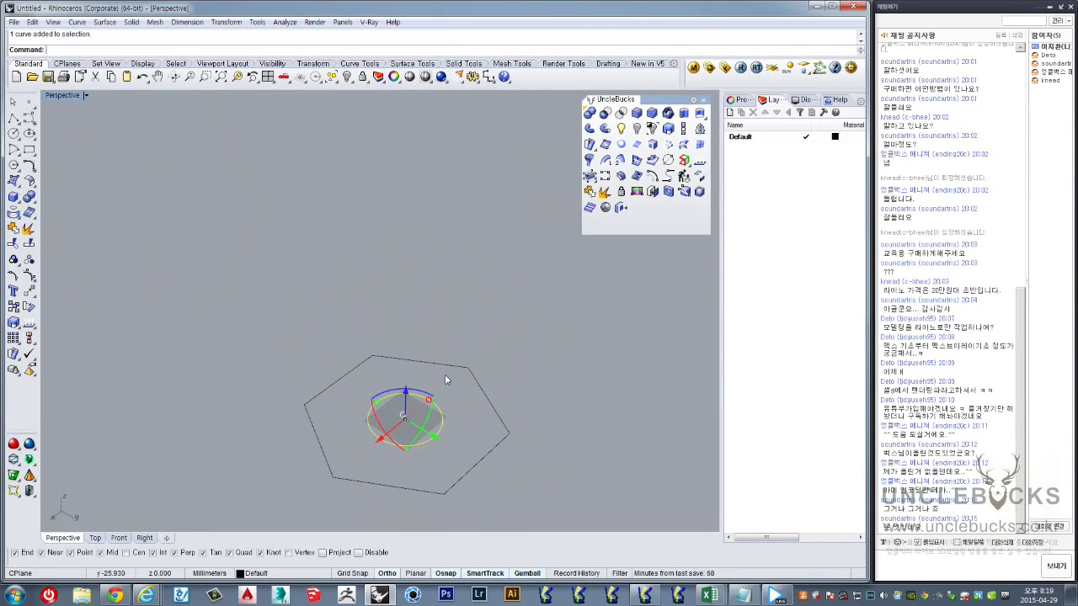
{"action": "left_click", "coordinate": [466, 385]}
{"action": "right_click_drag", "start_coordinate": [433, 364], "coordinate": [416, 329], "text": "shift"}
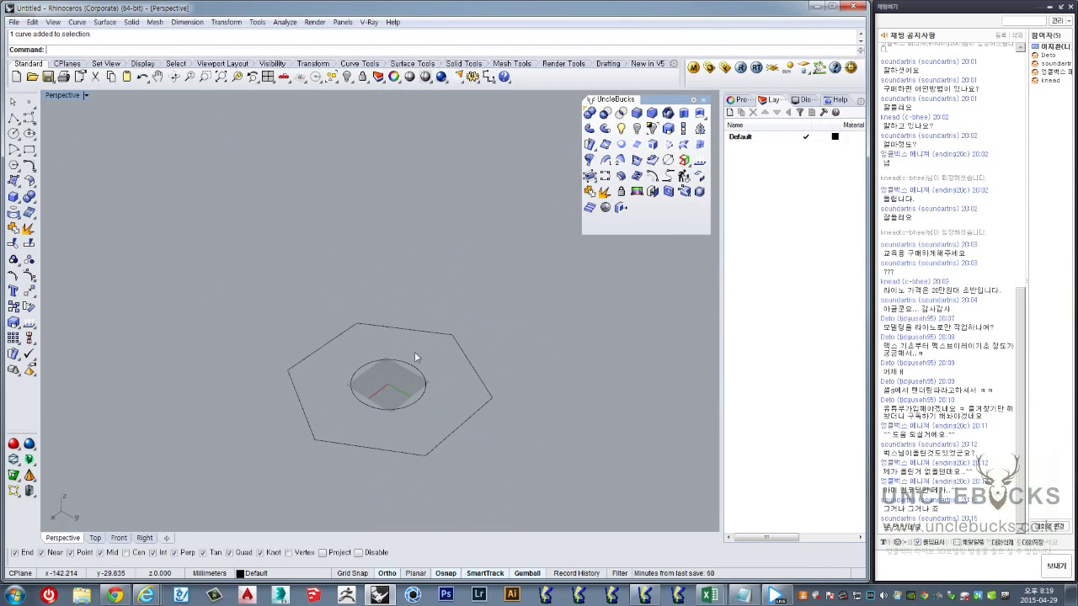
{"action": "left_click", "coordinate": [414, 357]}
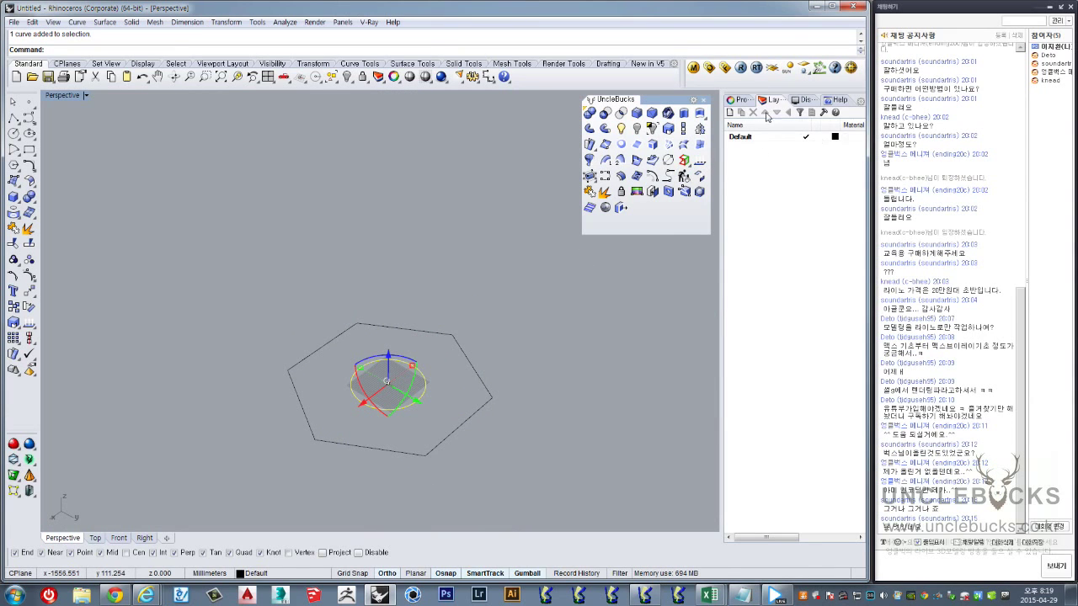
{"action": "left_click", "coordinate": [742, 101]}
{"action": "left_click", "coordinate": [856, 175]}
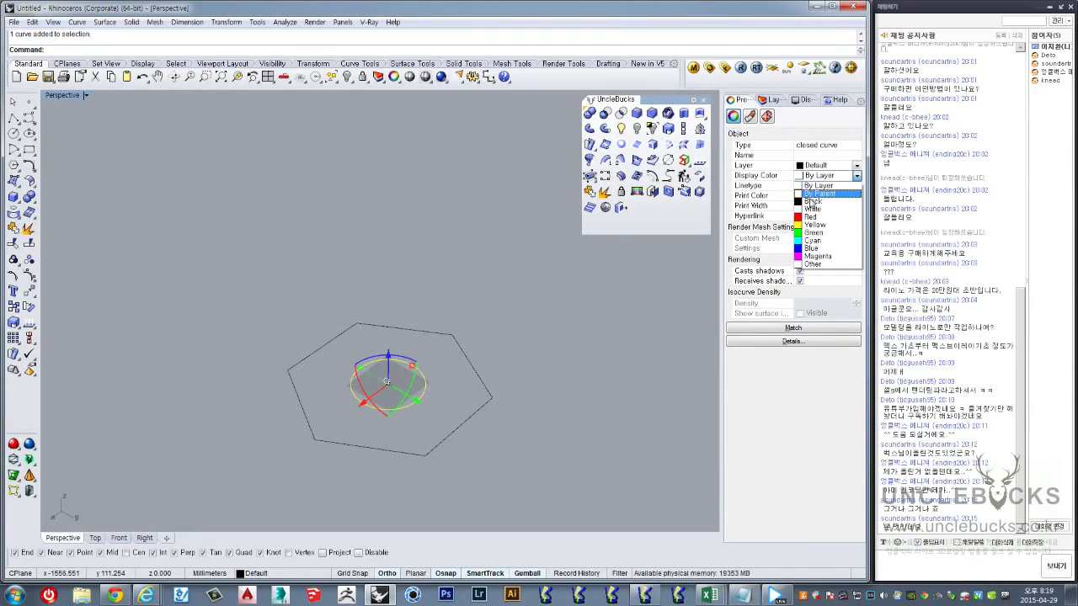
{"action": "left_click", "coordinate": [817, 206]}
{"action": "left_click", "coordinate": [457, 365]}
Select the hexagon and copy it to the clipboard
{"action": "mouse_move", "coordinate": [457, 365]}
{"action": "right_mouse_down"}
{"action": "mouse_move", "coordinate": [374, 349]}
{"action": "mouse_move", "coordinate": [398, 281]}
{"action": "right_mouse_up"}
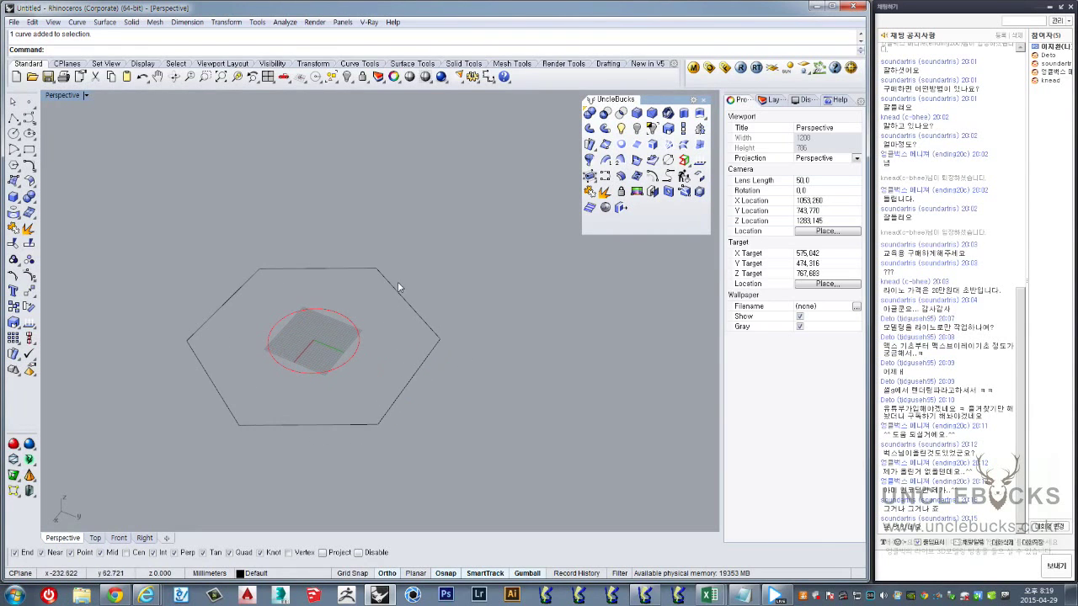
{"action": "left_click", "coordinate": [395, 289]}
{"action": "right_click_drag", "start_coordinate": [374, 318], "coordinate": [351, 338]}
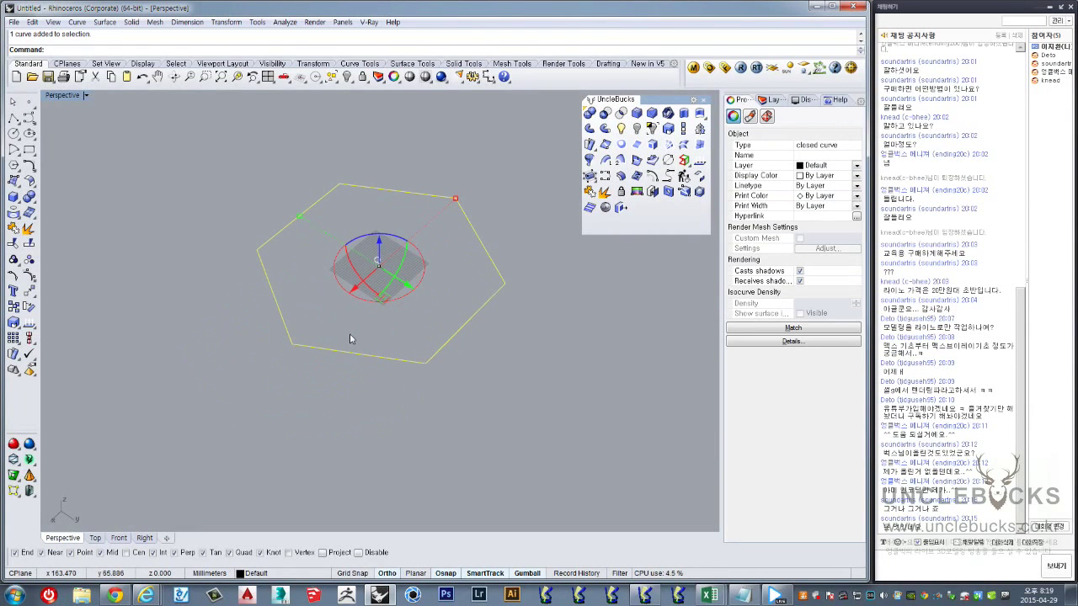
{"action": "key", "text": "ctrl+c"}
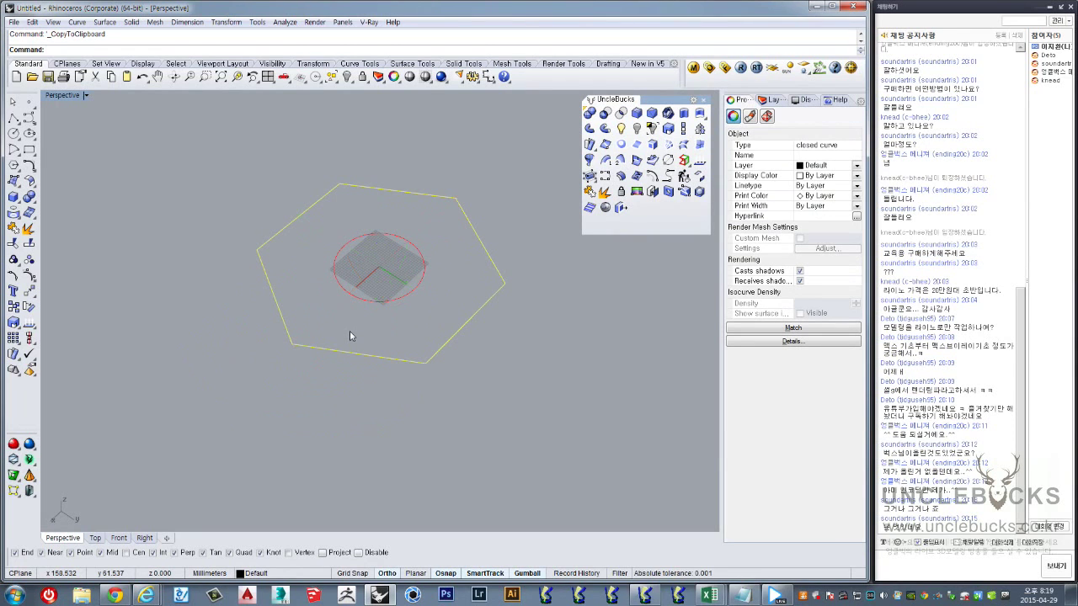
Paste a copy of the hexagon and raise it 1800 above the original with the gumball
{"action": "key", "text": "ctrl+v"}
{"action": "right_click_drag", "start_coordinate": [363, 291], "coordinate": [341, 330]}
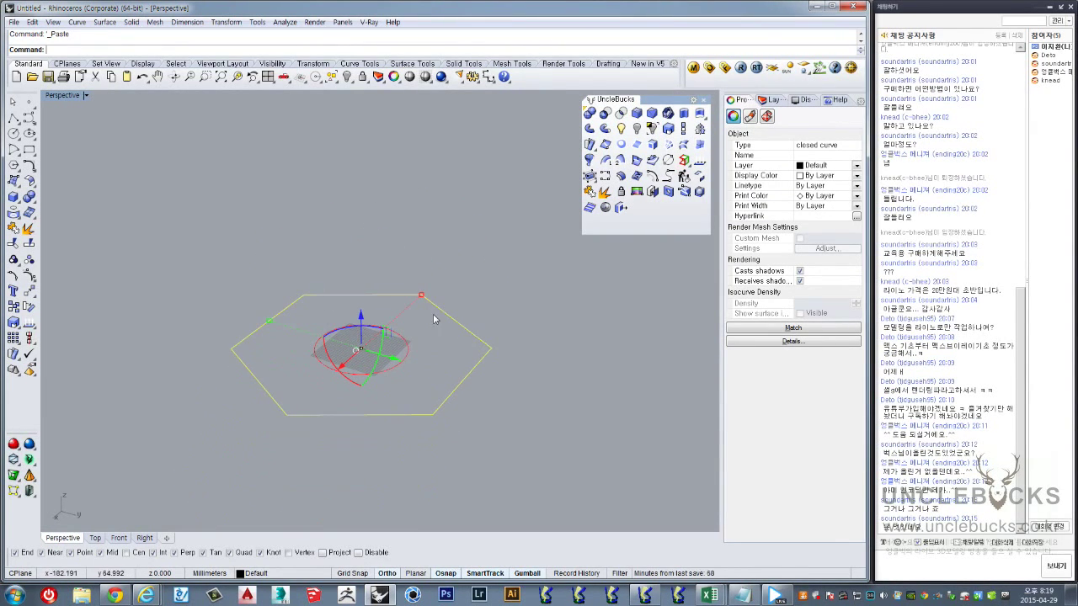
{"action": "left_click", "coordinate": [361, 335]}
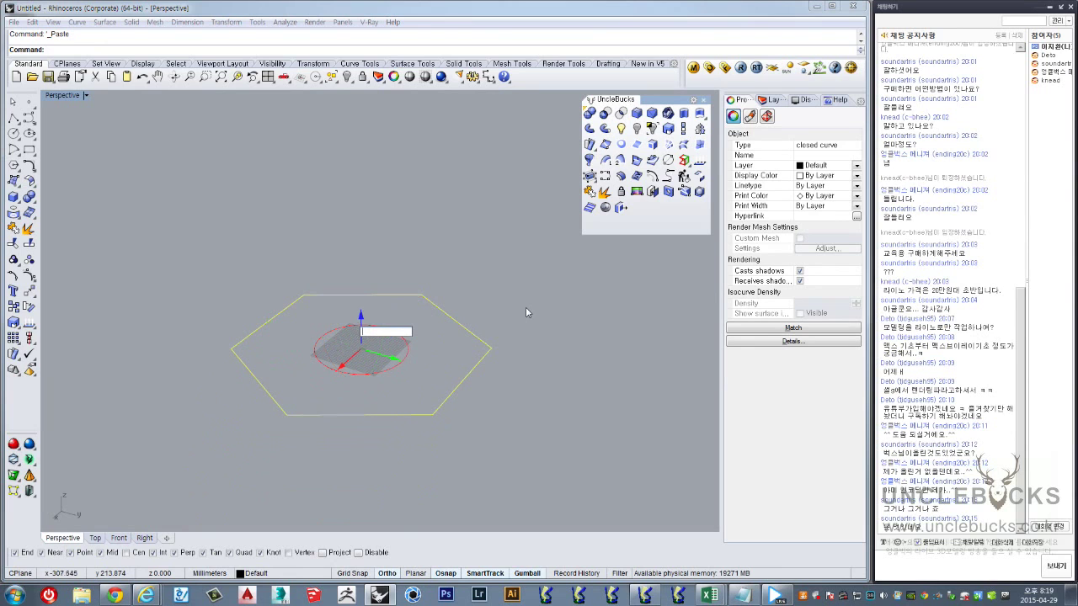
{"action": "type", "text": "1800"}
{"action": "key", "text": "Return"}
Orbit to a steep top-down view and start Offset on the raised hexagon
{"action": "scroll", "coordinate": [501, 303], "scroll_direction": "down", "scroll_amount": 3}
{"action": "scroll", "coordinate": [501, 304], "scroll_direction": "down", "scroll_amount": 2}
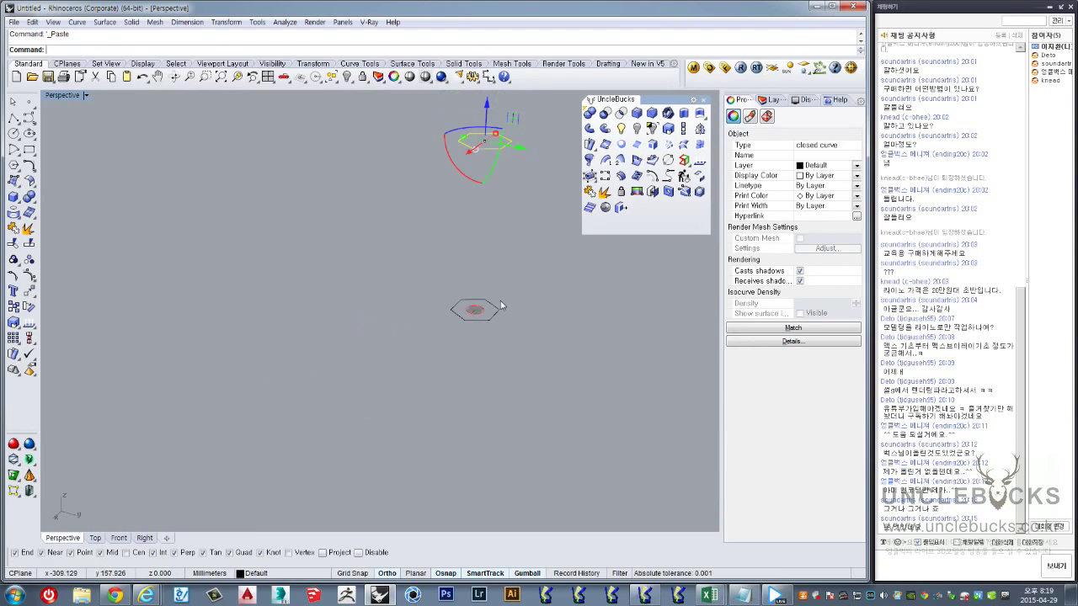
{"action": "right_click_drag", "start_coordinate": [501, 305], "coordinate": [431, 326], "text": "shift"}
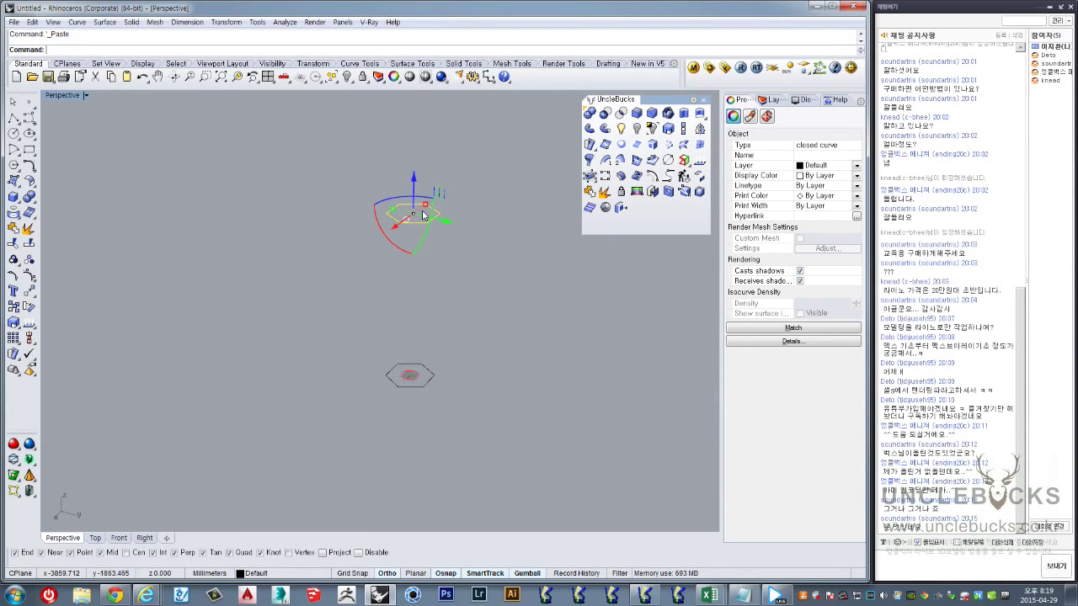
{"action": "right_click_drag", "start_coordinate": [411, 216], "coordinate": [413, 177]}
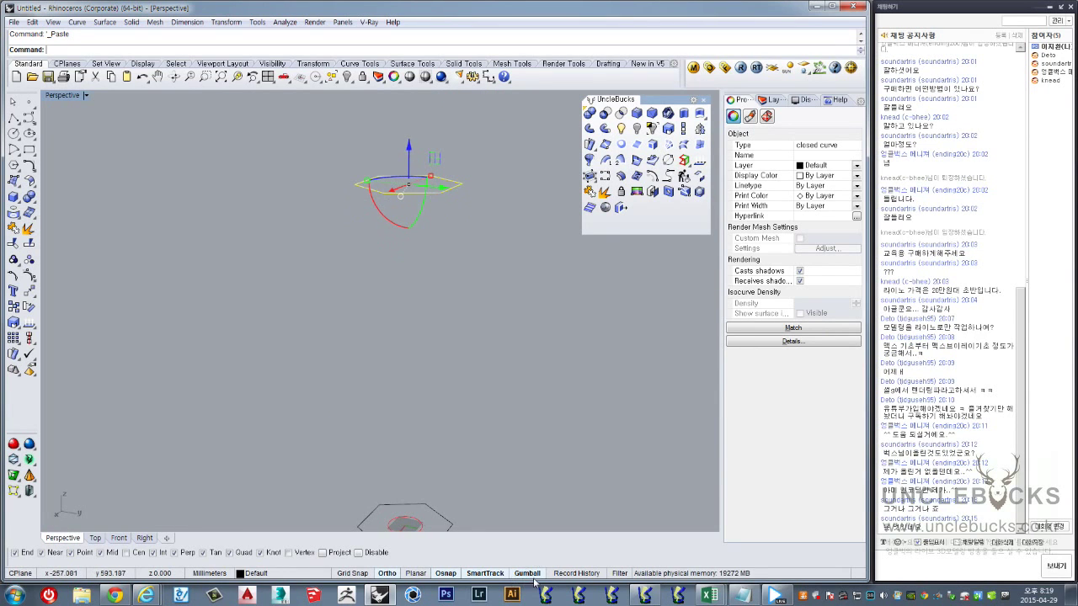
{"action": "mouse_move", "coordinate": [444, 294]}
{"action": "right_mouse_down"}
{"action": "mouse_move", "coordinate": [421, 250]}
{"action": "mouse_move", "coordinate": [405, 268]}
{"action": "right_mouse_up"}
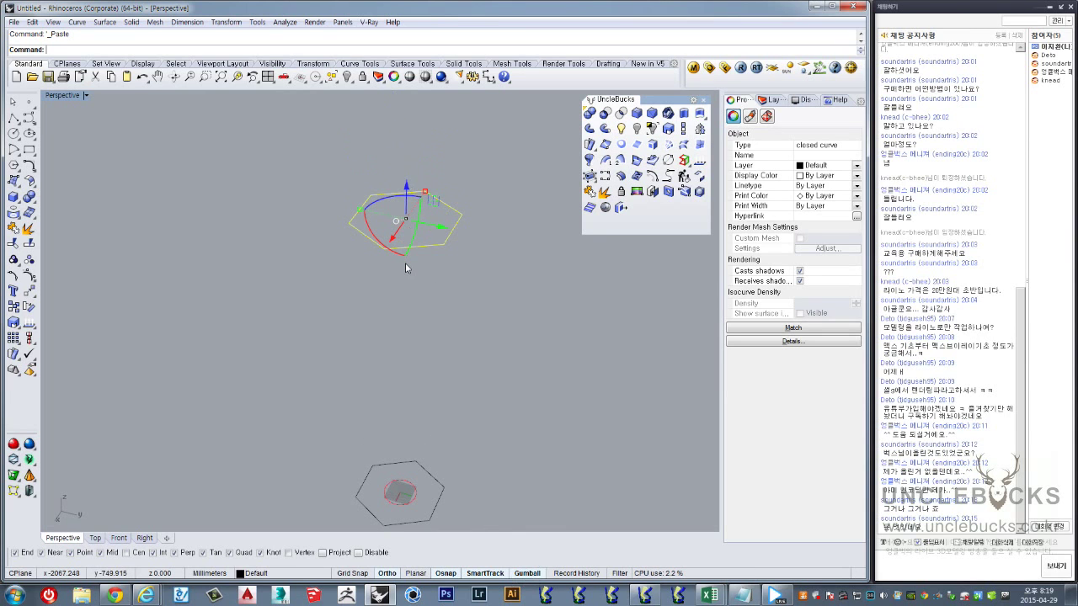
{"action": "type", "text": "Off"}
{"action": "key", "text": "Return"}
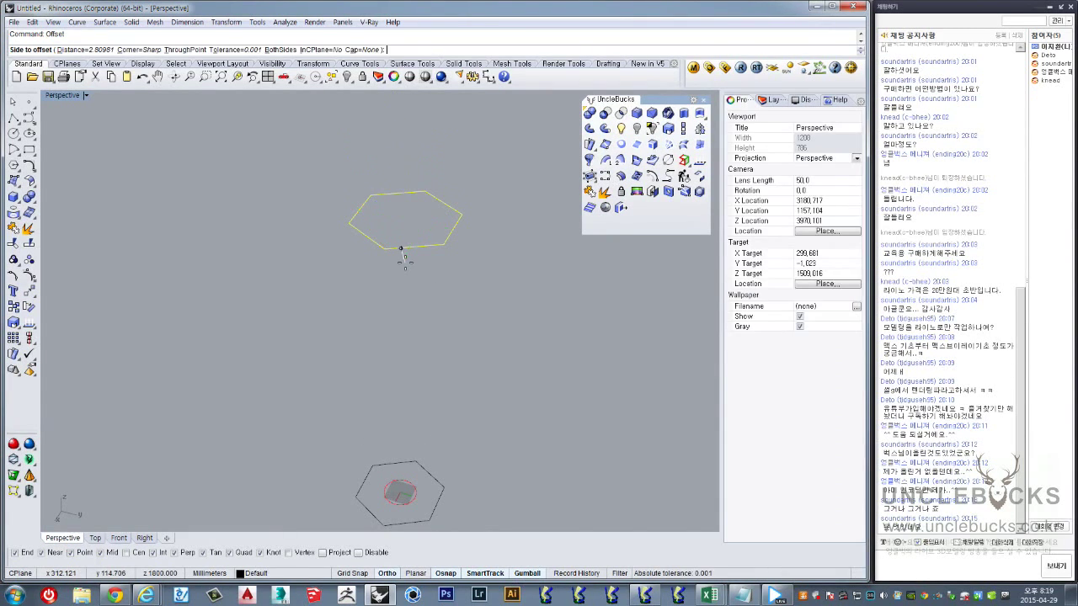
Maximize the Top view and place an inward offset of the raised hexagon
{"action": "double_click", "coordinate": [61, 95]}
{"action": "double_click", "coordinate": [52, 95]}
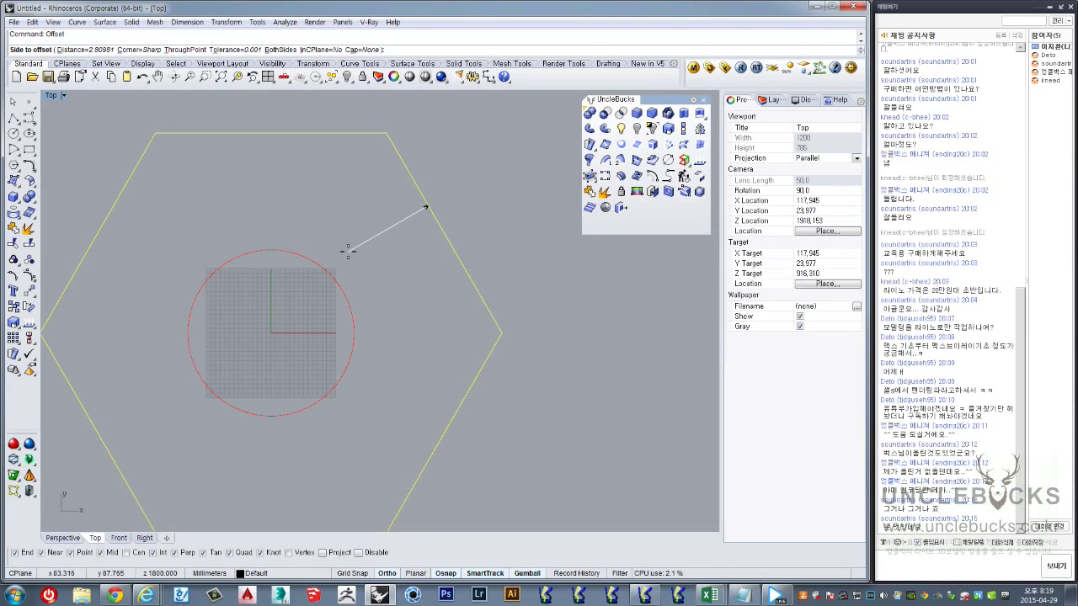
{"action": "type", "text": "200"}
{"action": "key", "text": "Return"}
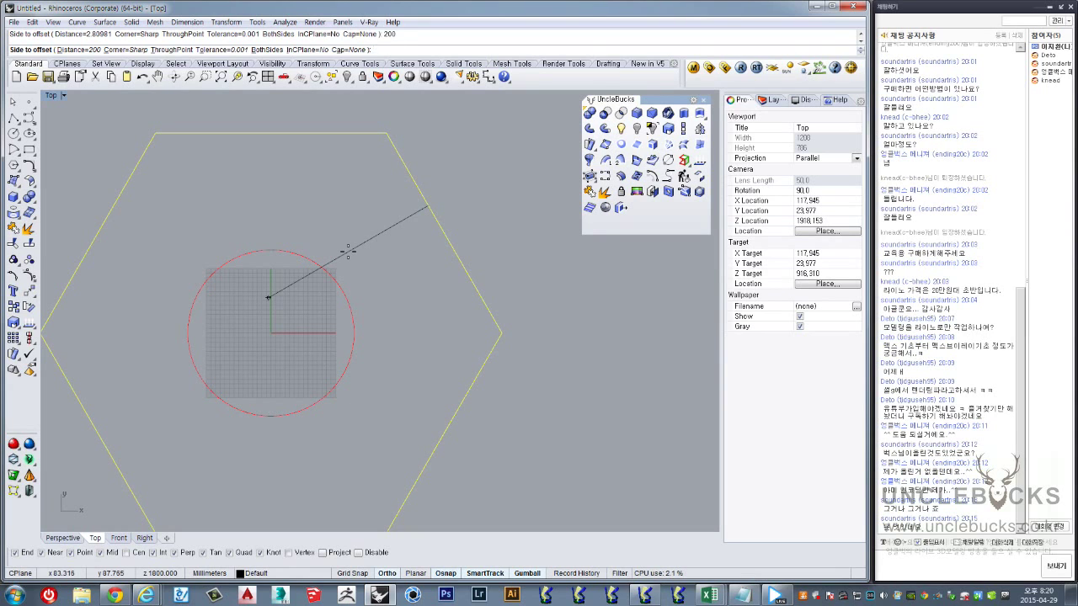
{"action": "left_click", "coordinate": [339, 291]}
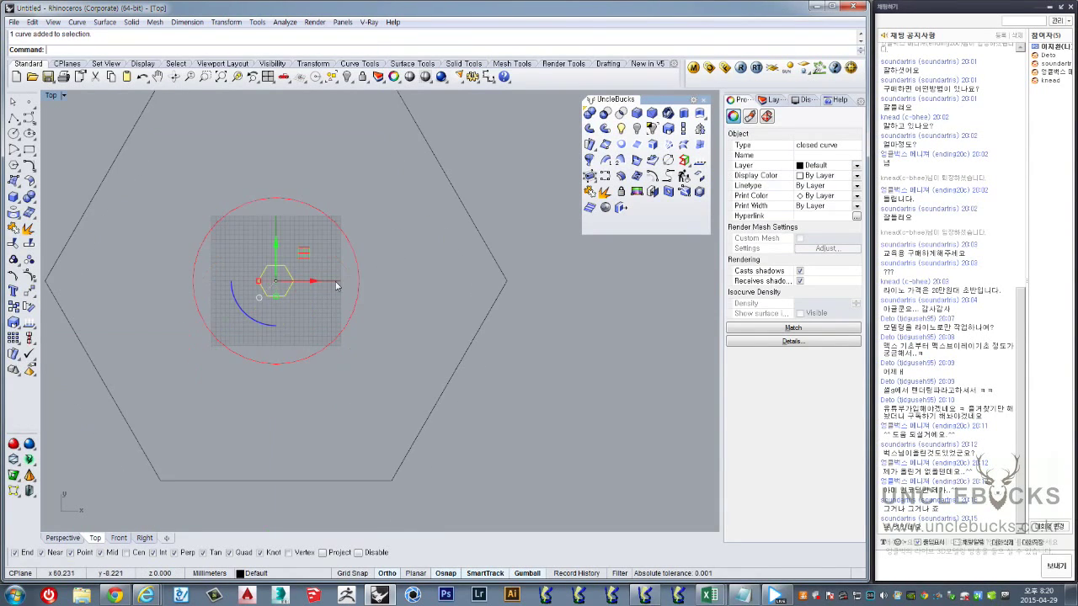
Offset the large hexagon inward by 100 and select the new middle hexagon
{"action": "scroll", "coordinate": [341, 253], "scroll_direction": "up", "scroll_amount": 3}
{"action": "right_click_drag", "start_coordinate": [258, 307], "coordinate": [347, 301]}
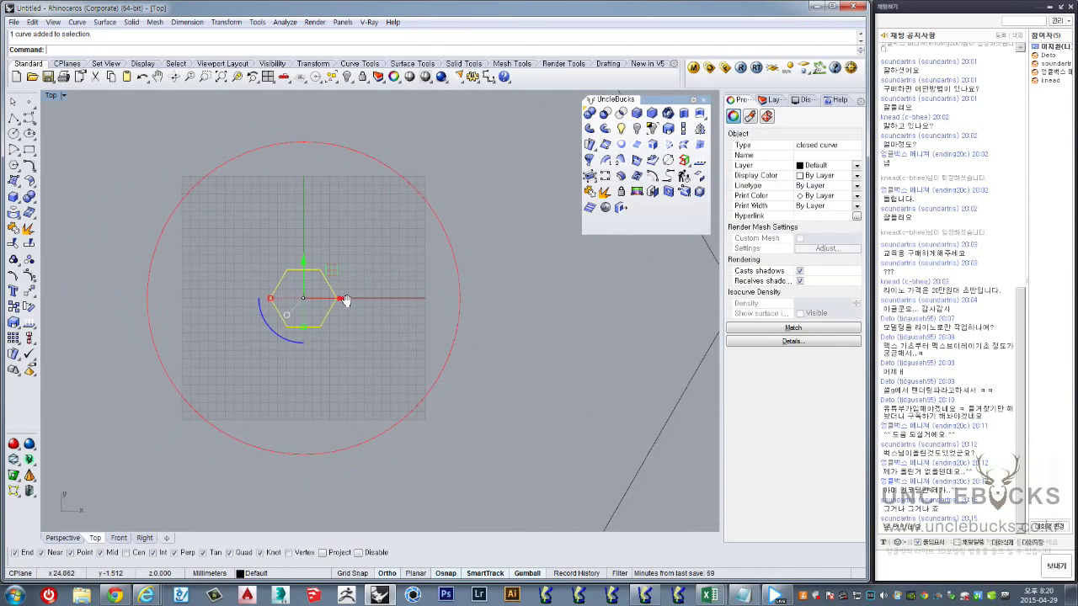
{"action": "scroll", "coordinate": [359, 300], "scroll_direction": "down", "scroll_amount": 3}
{"action": "type", "text": "O"}
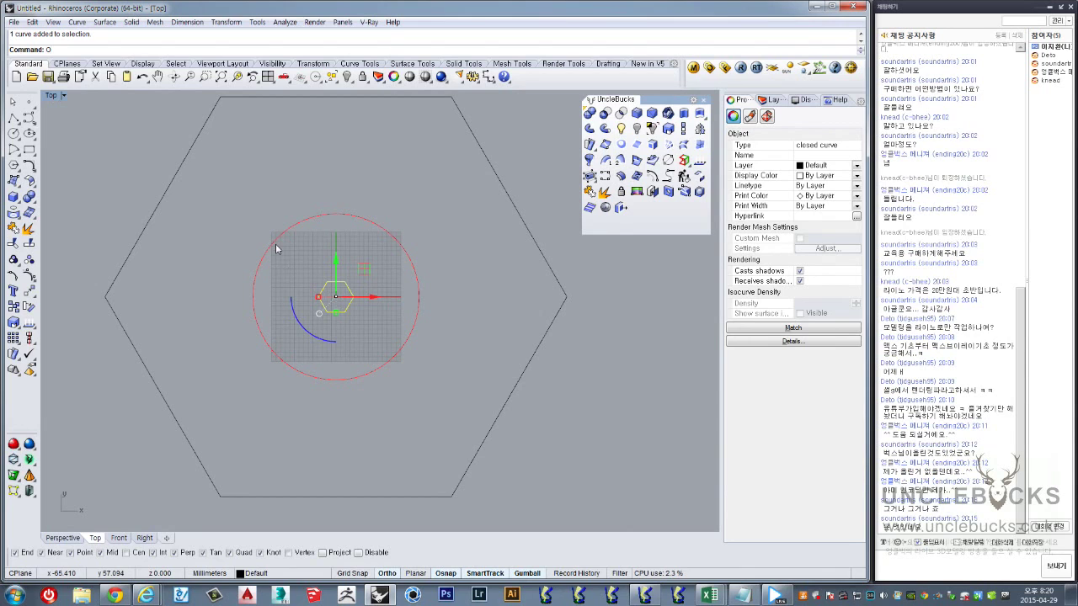
{"action": "type", "text": "ff"}
{"action": "key", "text": "Return"}
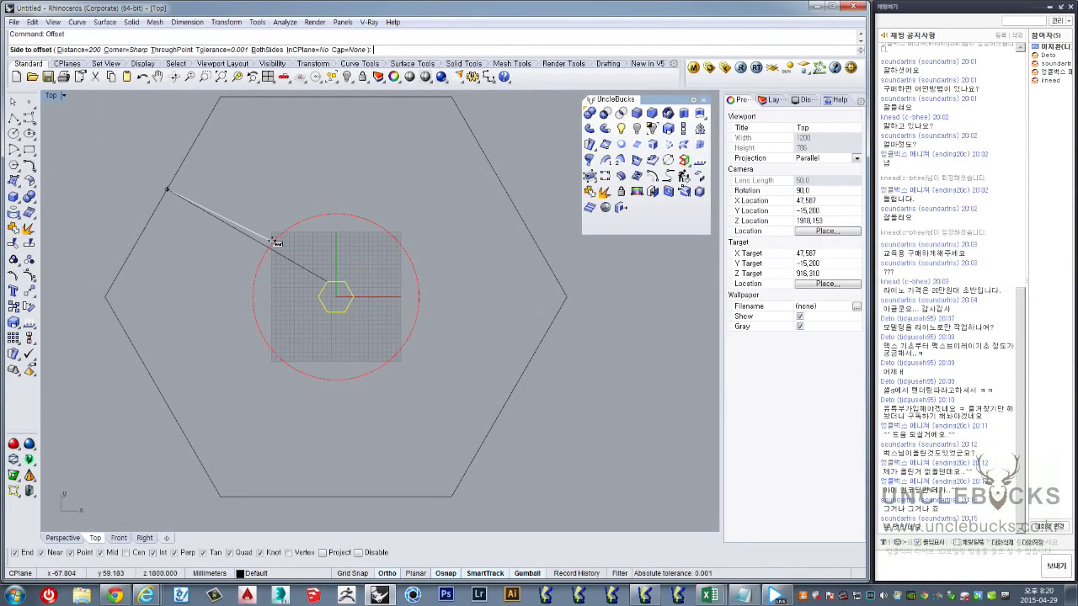
{"action": "key", "text": "Return"}
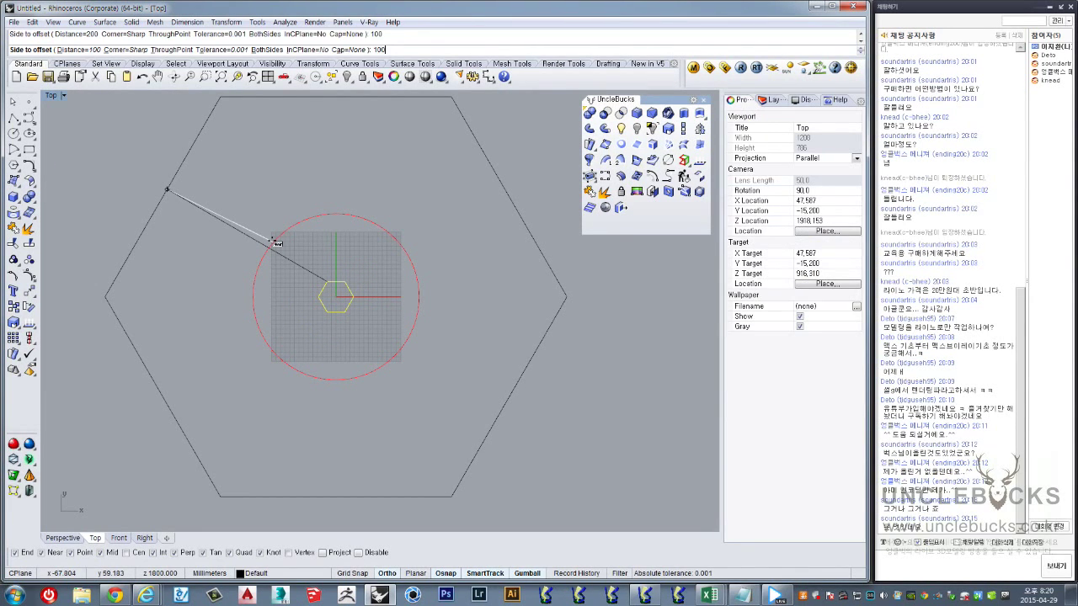
{"action": "left_click", "coordinate": [278, 248]}
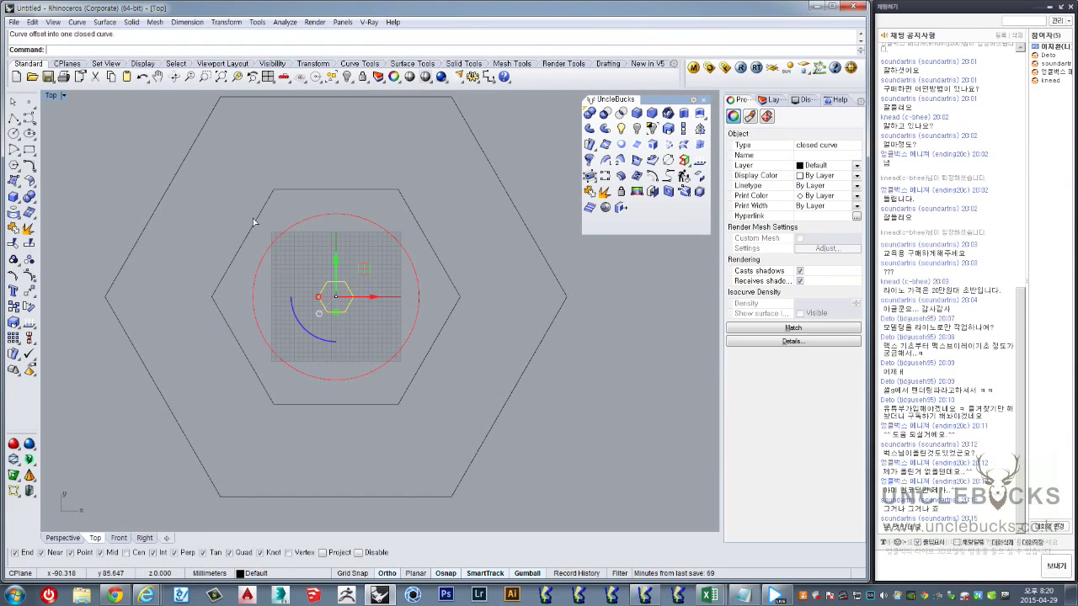
{"action": "left_click", "coordinate": [254, 219]}
Maximize the Perspective view and orbit around the hexagons
{"action": "double_click", "coordinate": [51, 95]}
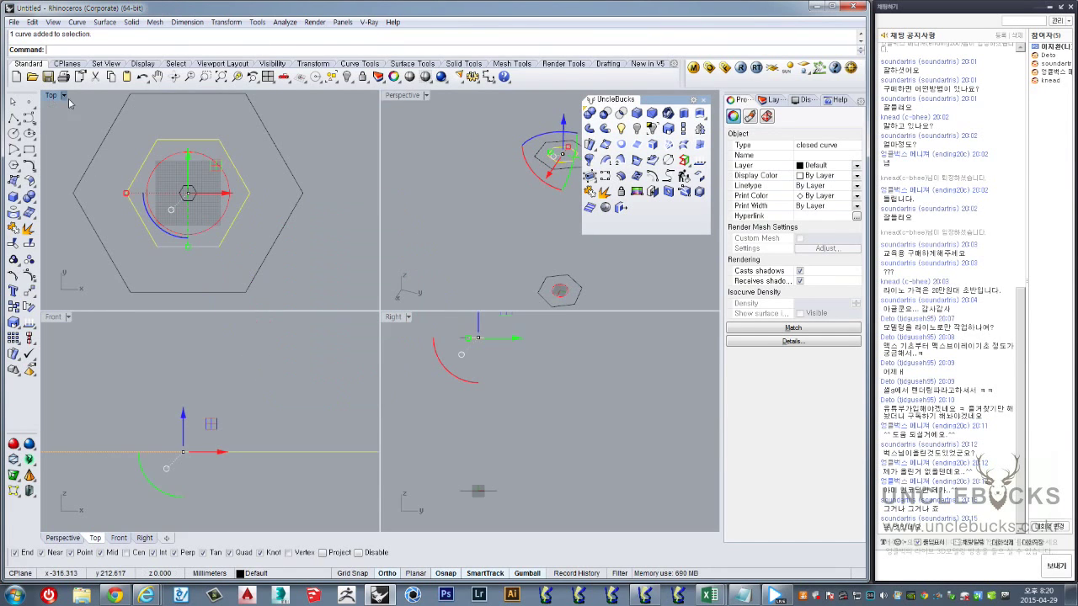
{"action": "double_click", "coordinate": [404, 95]}
{"action": "mouse_move", "coordinate": [385, 236]}
{"action": "right_mouse_down"}
{"action": "mouse_move", "coordinate": [393, 228]}
{"action": "mouse_move", "coordinate": [414, 248]}
{"action": "mouse_move", "coordinate": [419, 217]}
{"action": "mouse_move", "coordinate": [457, 239]}
{"action": "mouse_move", "coordinate": [389, 151]}
{"action": "mouse_move", "coordinate": [463, 332]}
{"action": "right_mouse_up"}
{"action": "key", "text": "Escape"}
Select the middle, lower and outer hexagons in turn to inspect them
{"action": "left_click", "coordinate": [446, 303]}
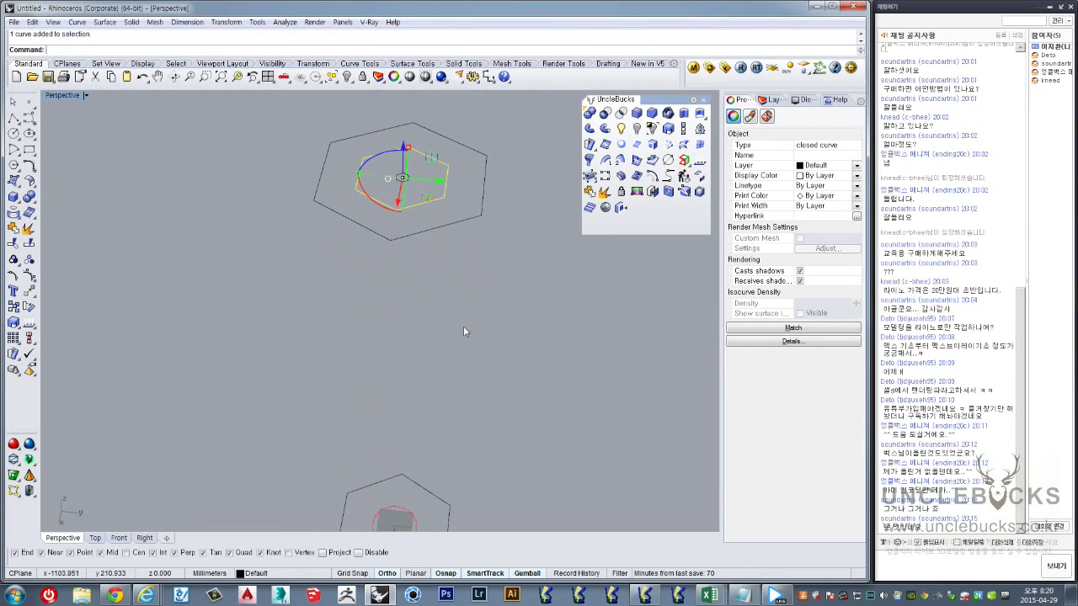
{"action": "right_click_drag", "start_coordinate": [461, 223], "coordinate": [498, 345]}
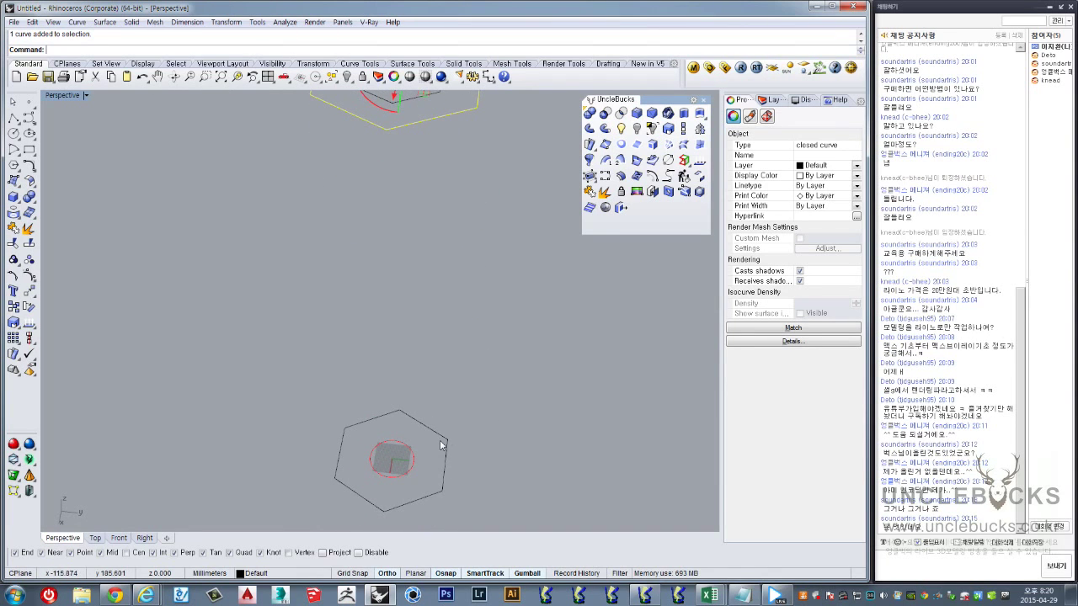
{"action": "left_click", "coordinate": [440, 442]}
{"action": "scroll", "coordinate": [440, 443], "scroll_direction": "down", "scroll_amount": 3}
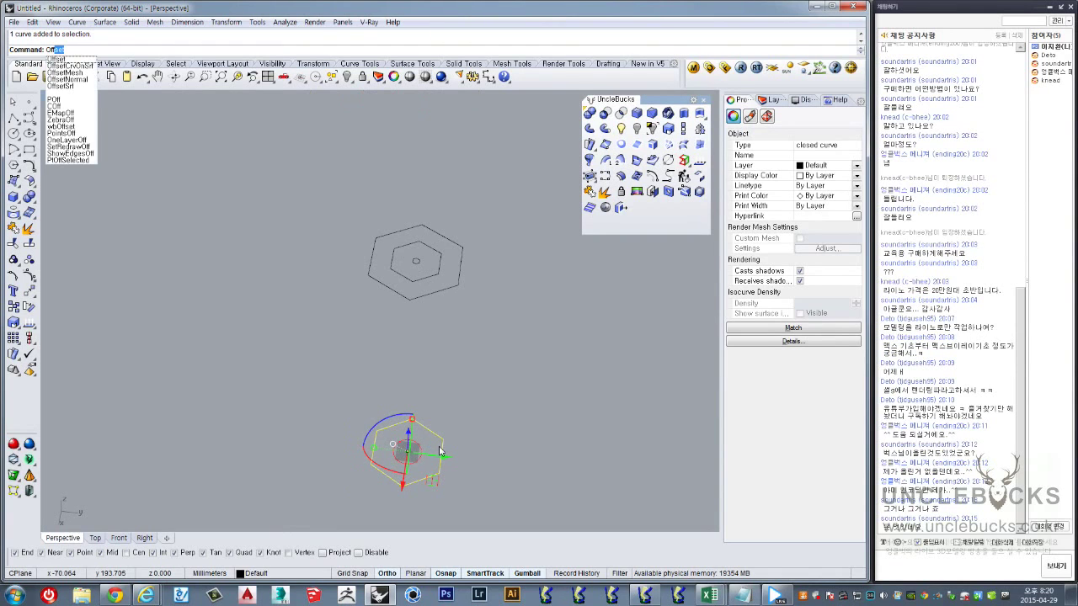
{"action": "key", "text": "Escape"}
{"action": "right_click_drag", "start_coordinate": [431, 343], "coordinate": [430, 263]}
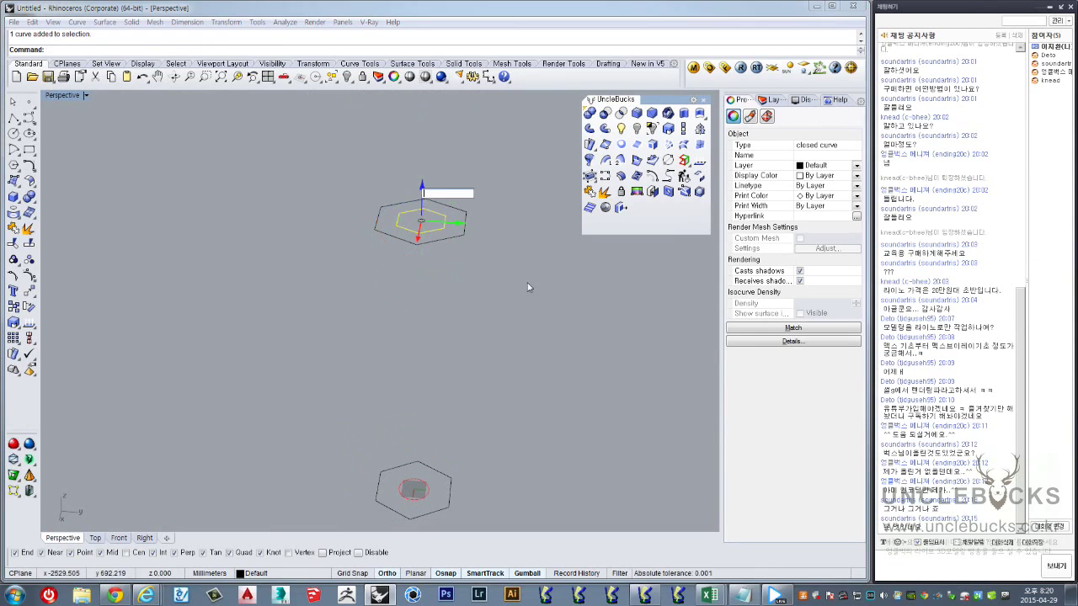
{"action": "left_click", "coordinate": [443, 265]}
{"action": "left_click", "coordinate": [446, 239]}
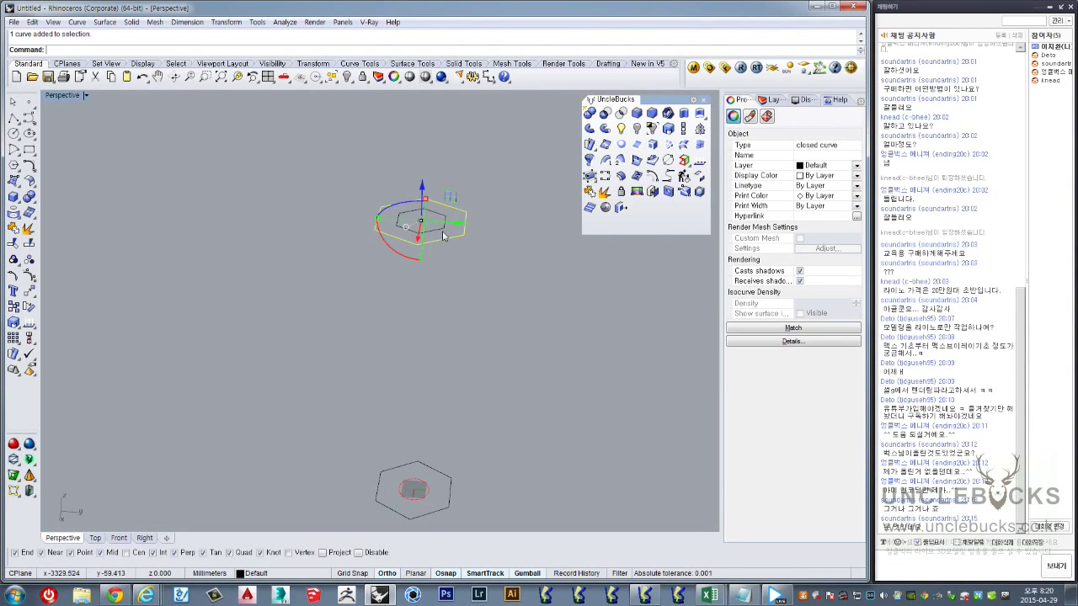
Offset the outer hexagon 50 units inward
{"action": "right_click_drag", "start_coordinate": [448, 243], "coordinate": [449, 284]}
{"action": "type", "text": "ffset"}
{"action": "key", "text": "Return"}
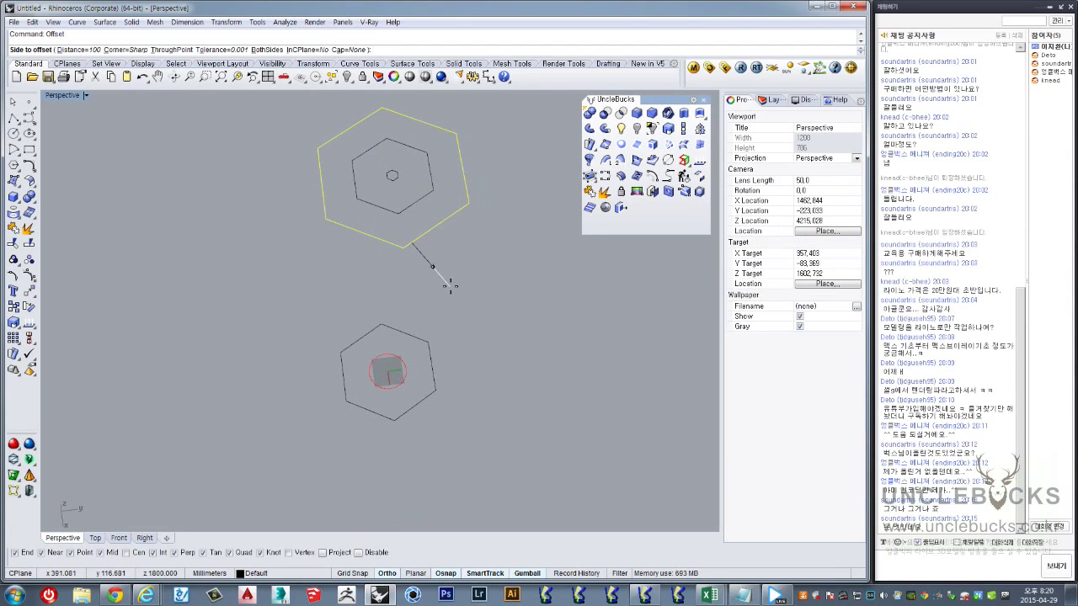
{"action": "type", "text": "50"}
{"action": "key", "text": "Return"}
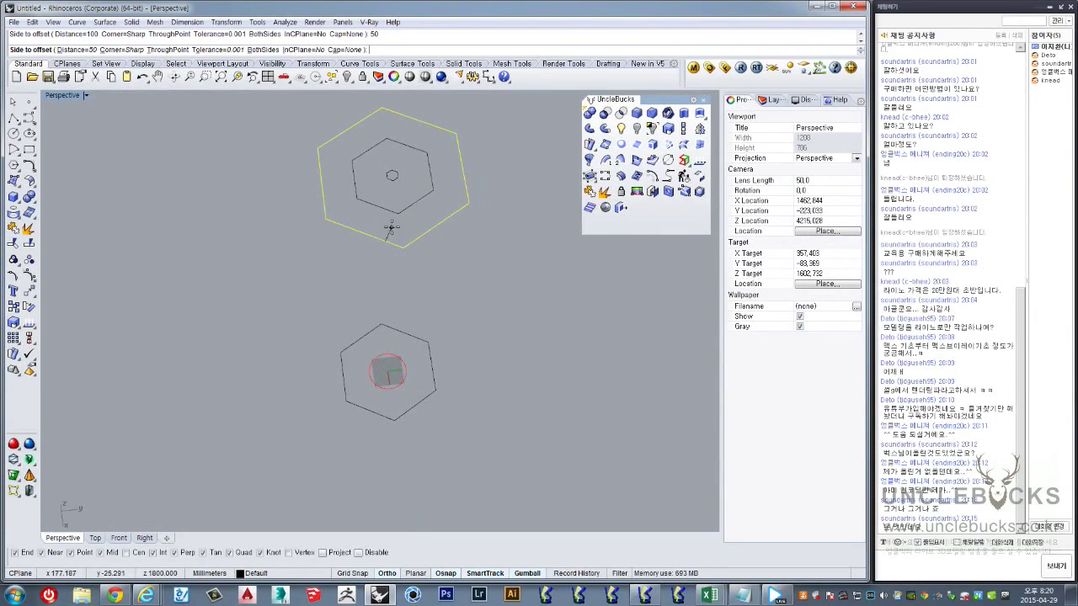
{"action": "left_click", "coordinate": [390, 227]}
Delete the original outer hexagon and clear the selection
{"action": "right_click_drag", "start_coordinate": [459, 172], "coordinate": [476, 193]}
{"action": "key", "text": "Delete"}
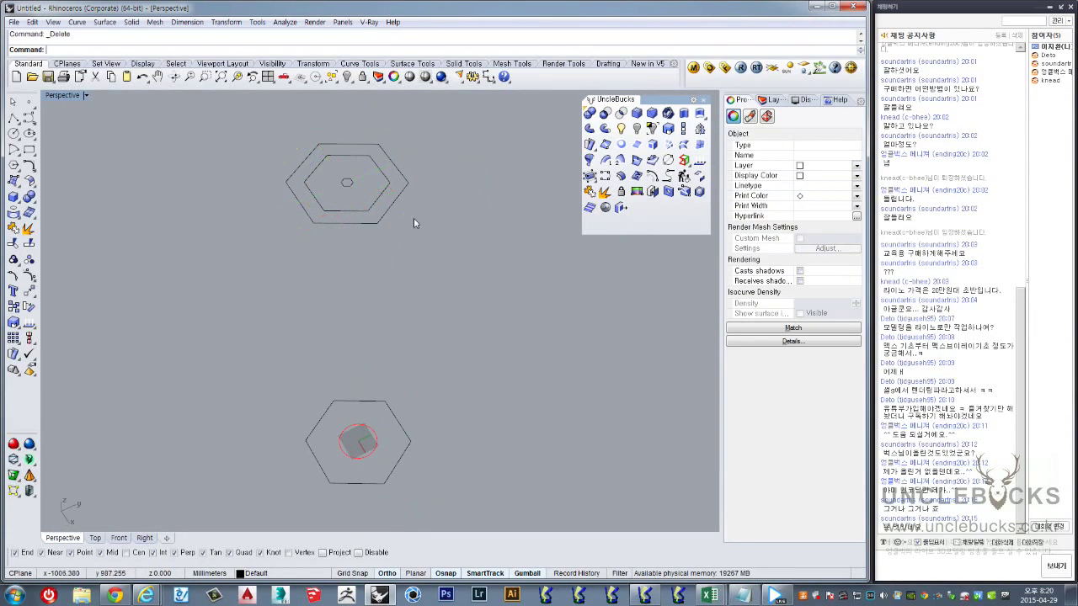
{"action": "left_click", "coordinate": [366, 229]}
{"action": "right_click_drag", "start_coordinate": [378, 244], "coordinate": [424, 126]}
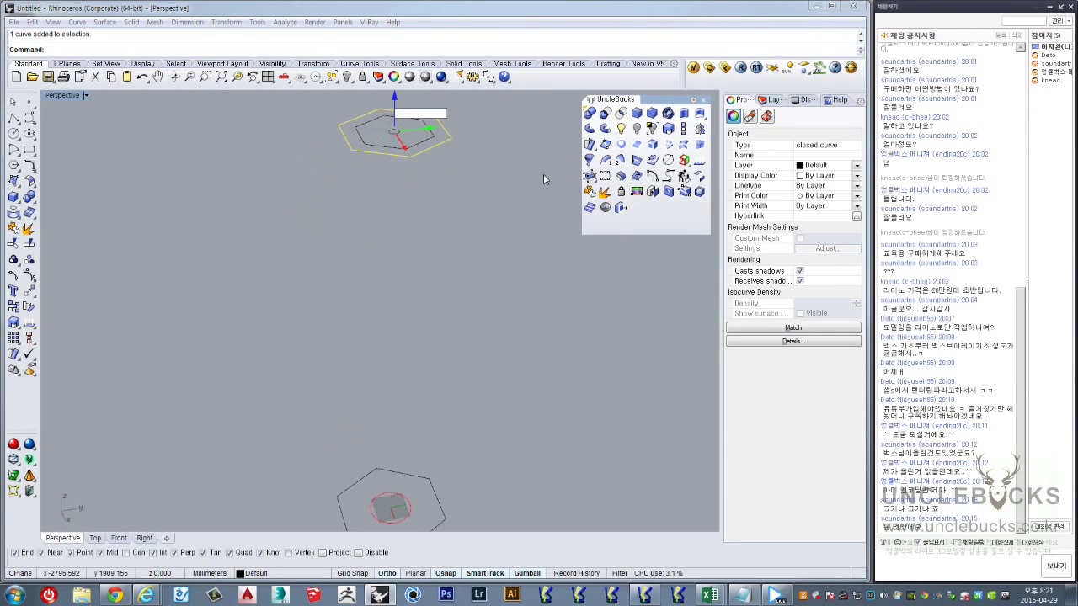
{"action": "left_click", "coordinate": [425, 146]}
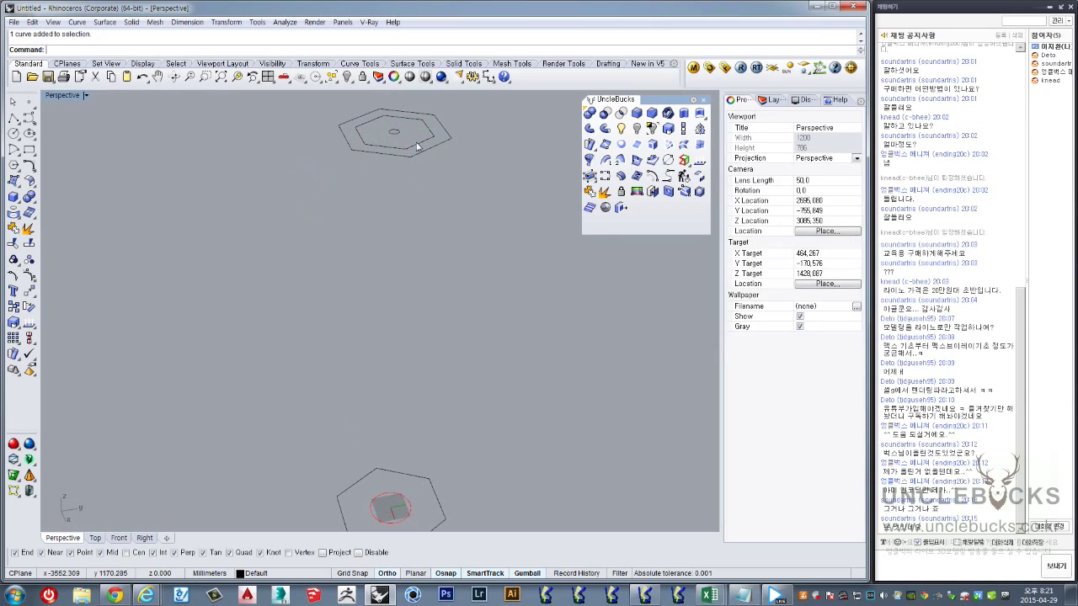
Move the hexagon -100 units vertically with the gumball, below the upper hexagons
{"action": "left_click", "coordinate": [404, 158]}
{"action": "left_click", "coordinate": [399, 120]}
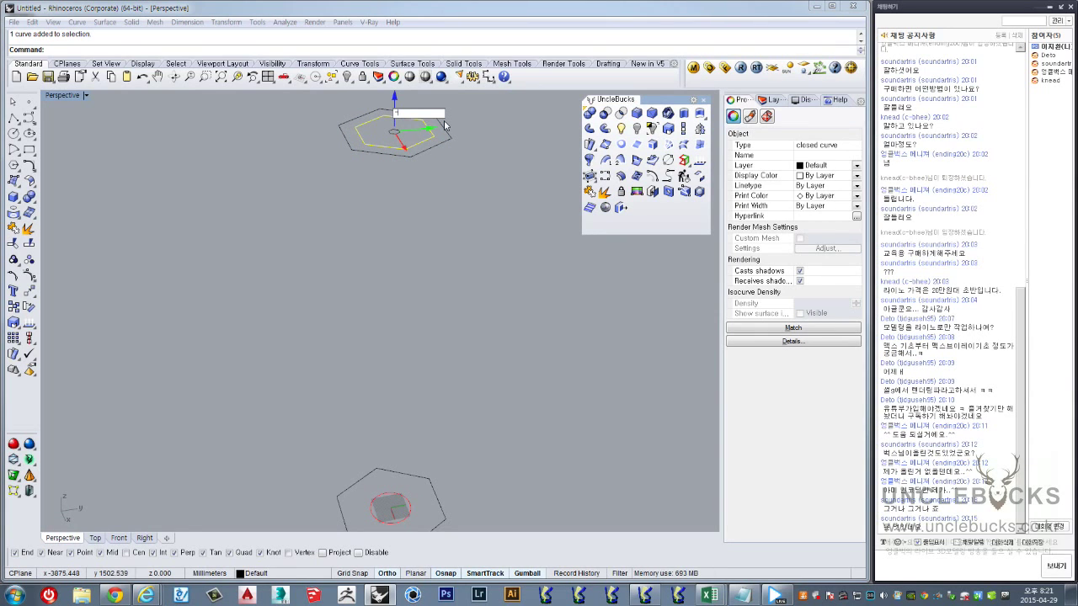
{"action": "type", "text": "-100"}
{"action": "key", "text": "Return"}
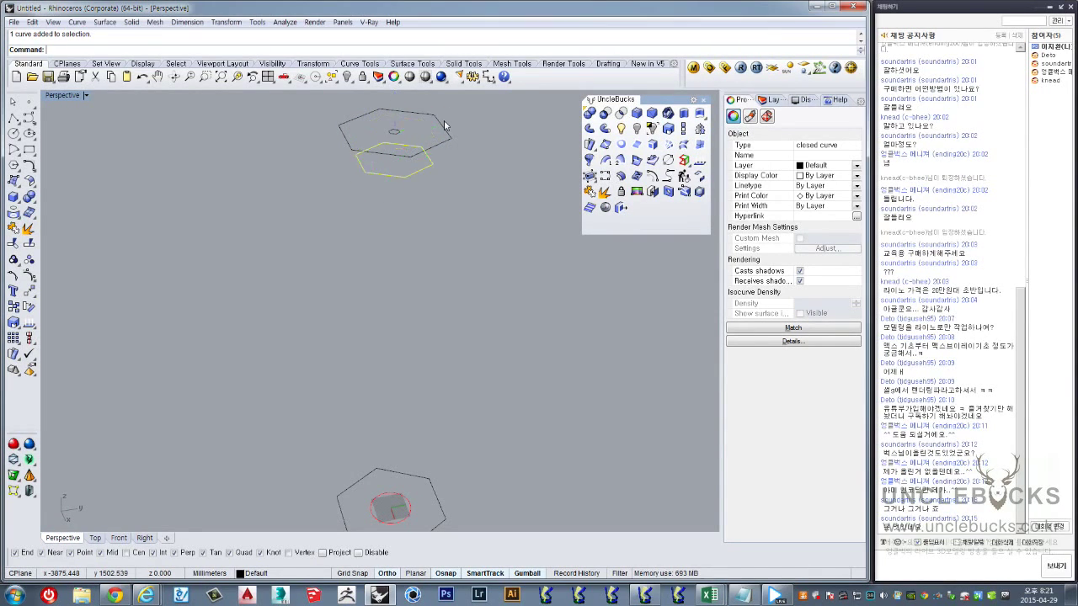
{"action": "key", "text": "Escape"}
{"action": "mouse_move", "coordinate": [456, 173]}
{"action": "right_mouse_down"}
{"action": "mouse_move", "coordinate": [462, 163]}
{"action": "mouse_move", "coordinate": [378, 176]}
{"action": "mouse_move", "coordinate": [421, 152]}
{"action": "mouse_move", "coordinate": [404, 175]}
{"action": "mouse_move", "coordinate": [431, 167]}
{"action": "mouse_move", "coordinate": [432, 183]}
{"action": "mouse_move", "coordinate": [440, 144]}
{"action": "mouse_move", "coordinate": [437, 180]}
{"action": "right_mouse_up"}
{"action": "left_click", "coordinate": [414, 176]}
Maximize the Right view and turn on the Project object snap
{"action": "double_click", "coordinate": [60, 96]}
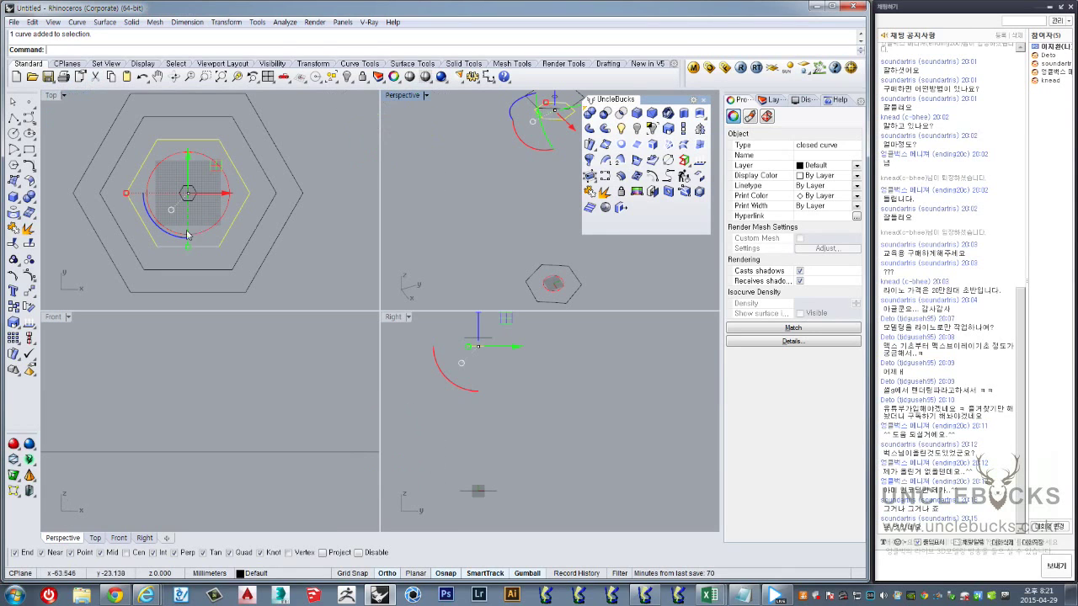
{"action": "double_click", "coordinate": [391, 319]}
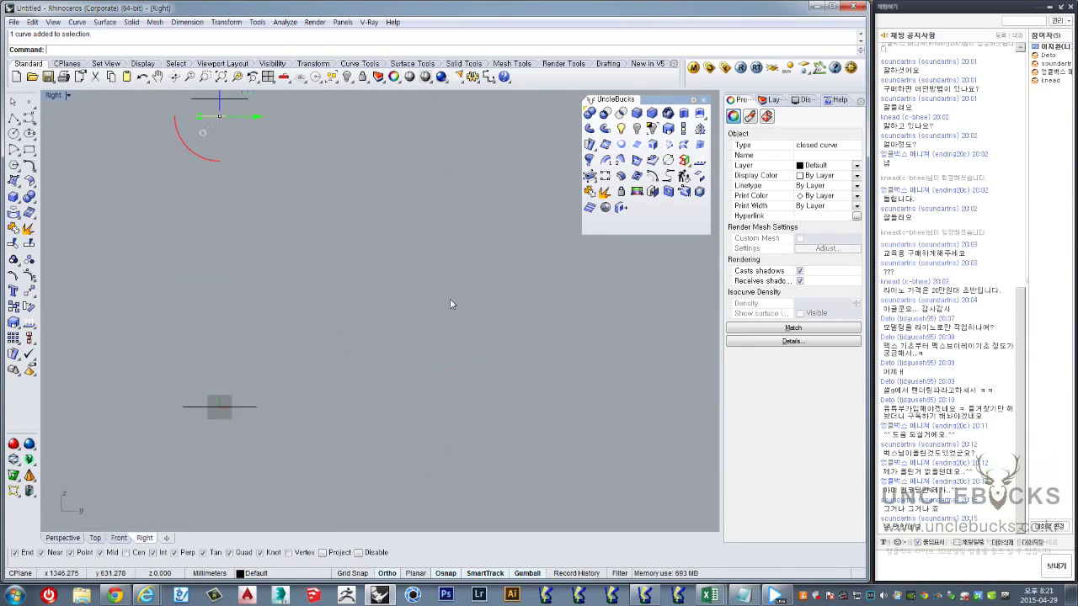
{"action": "left_click", "coordinate": [14, 121]}
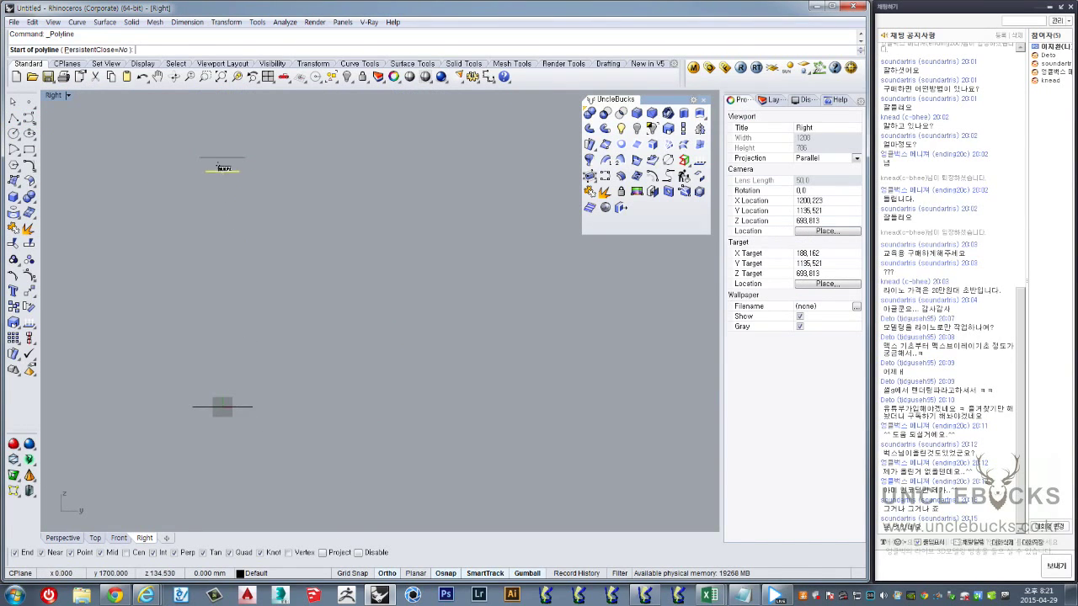
{"action": "scroll", "coordinate": [217, 197], "scroll_direction": "up", "scroll_amount": 1}
{"action": "scroll", "coordinate": [244, 139], "scroll_direction": "up", "scroll_amount": 1}
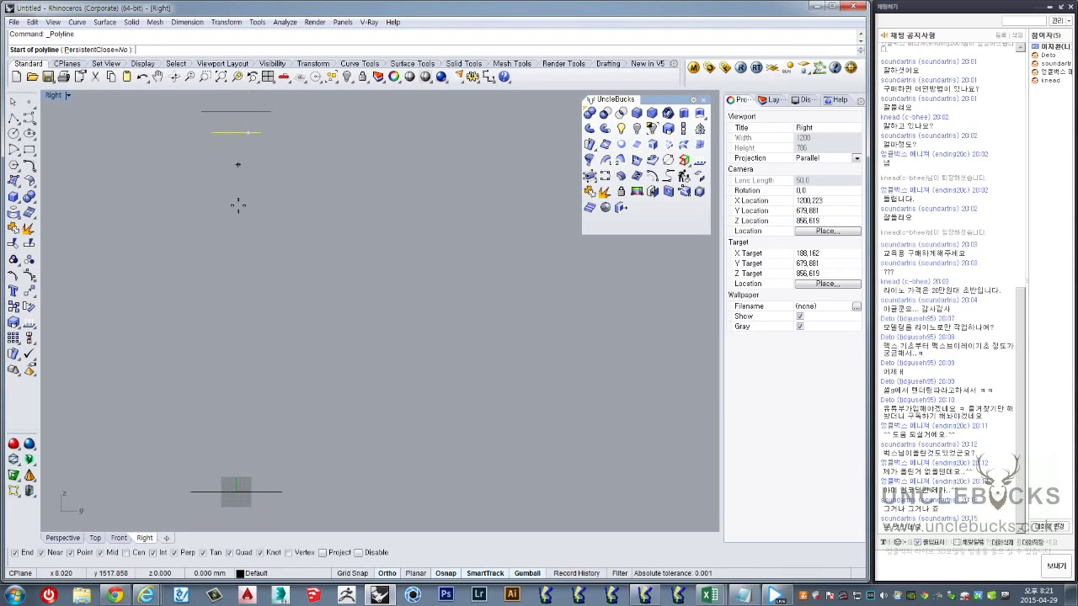
{"action": "key", "text": "Down"}
{"action": "left_click", "coordinate": [324, 555]}
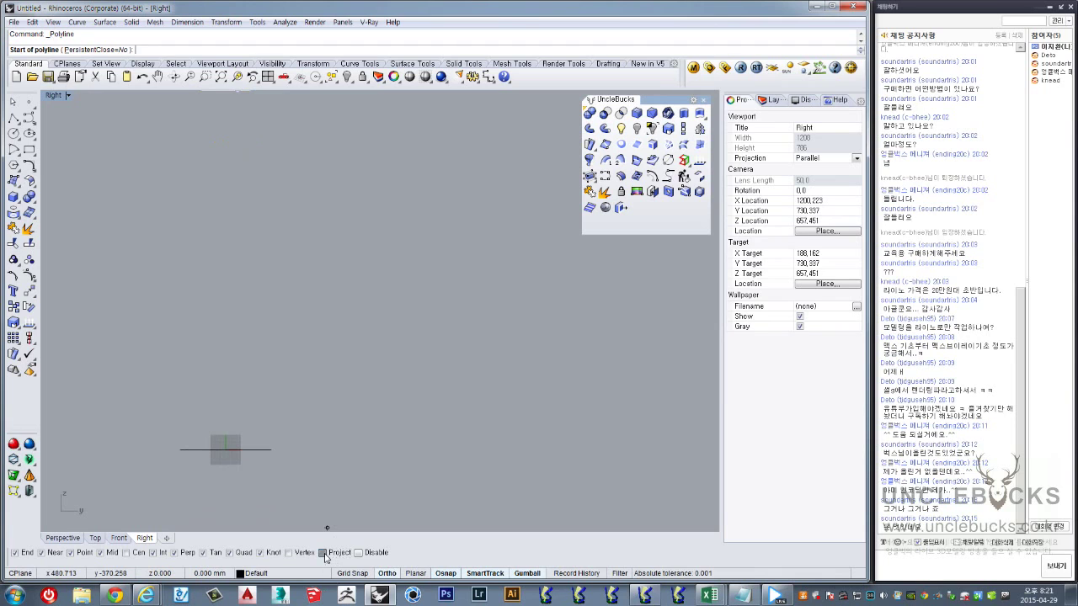
{"action": "key", "text": "Escape"}
{"action": "left_click", "coordinate": [270, 263]}
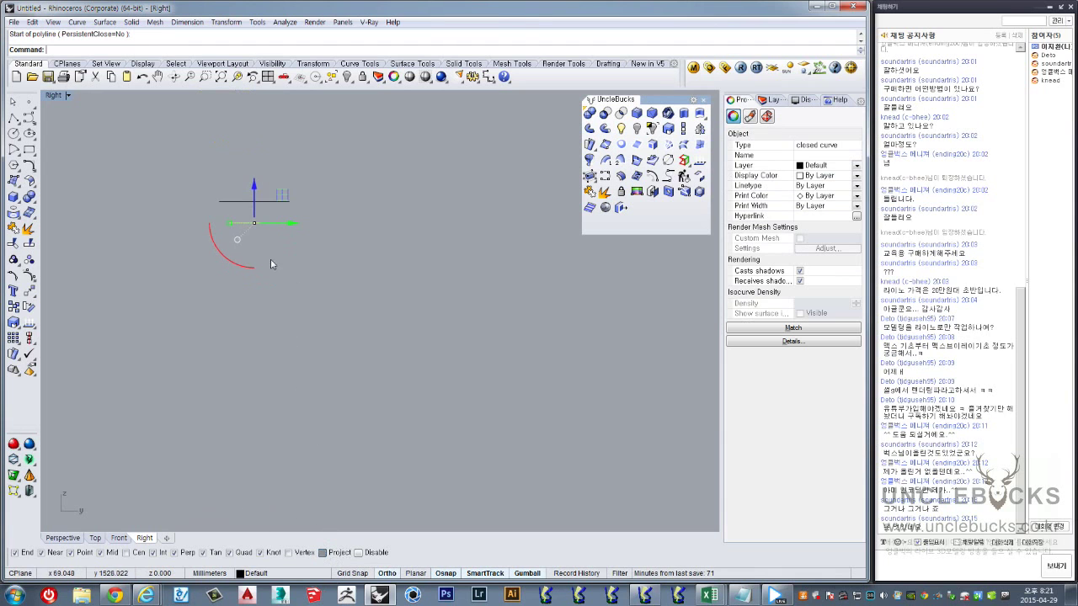
Draw a slanted leg polyline from the upper line end down to the lower base
{"action": "left_click", "coordinate": [12, 118]}
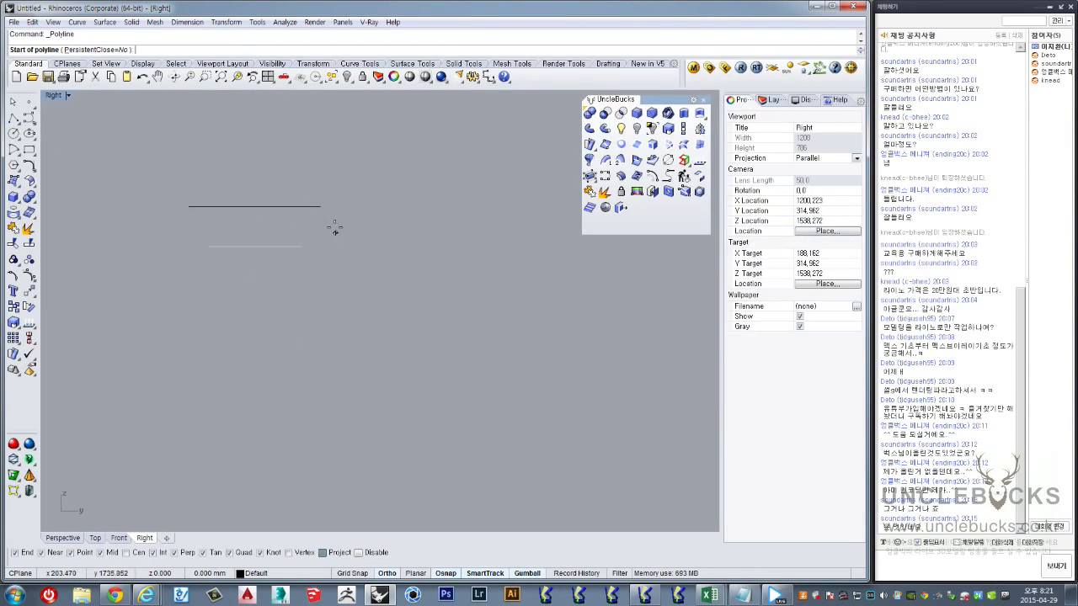
{"action": "left_click", "coordinate": [317, 206]}
{"action": "right_click_drag", "start_coordinate": [253, 250], "coordinate": [284, 176]}
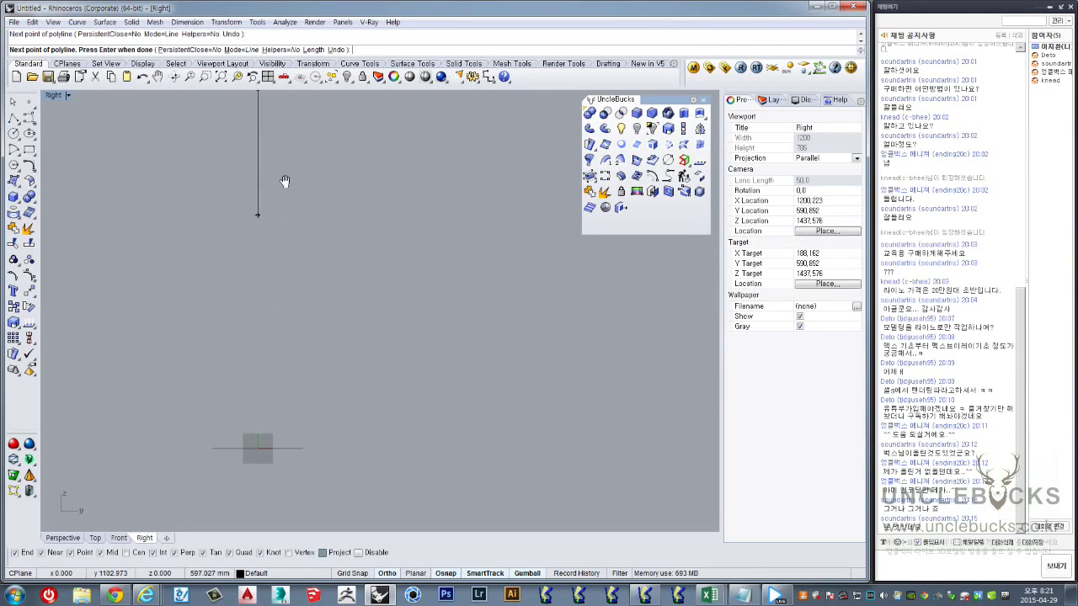
{"action": "left_click", "coordinate": [301, 405]}
{"action": "key", "text": "Return"}
{"action": "scroll", "coordinate": [318, 253], "scroll_direction": "down", "scroll_amount": 2}
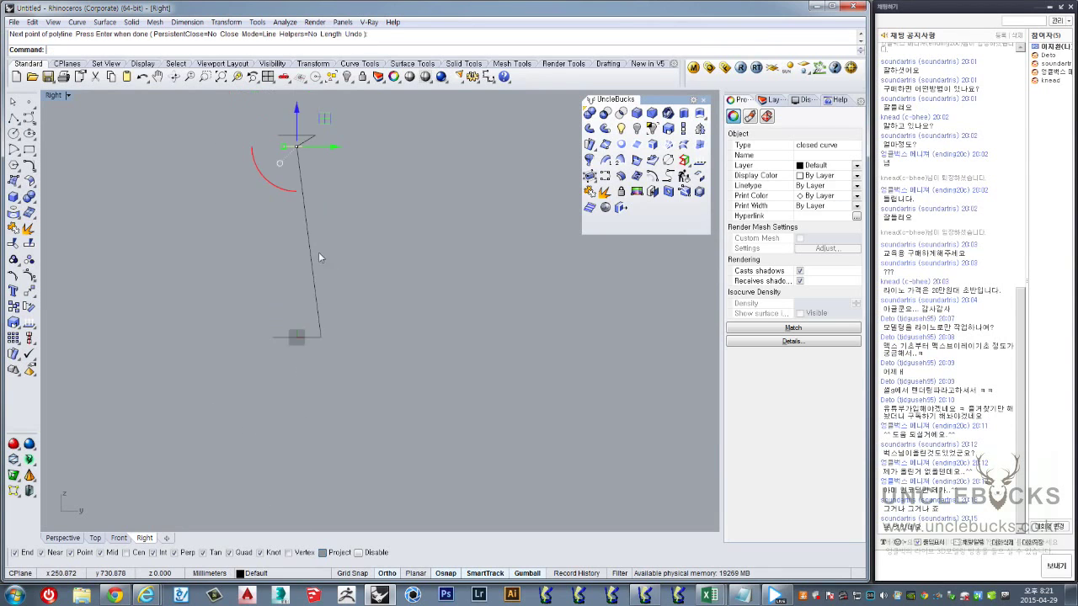
{"action": "left_click", "coordinate": [297, 244]}
{"action": "double_click", "coordinate": [54, 95]}
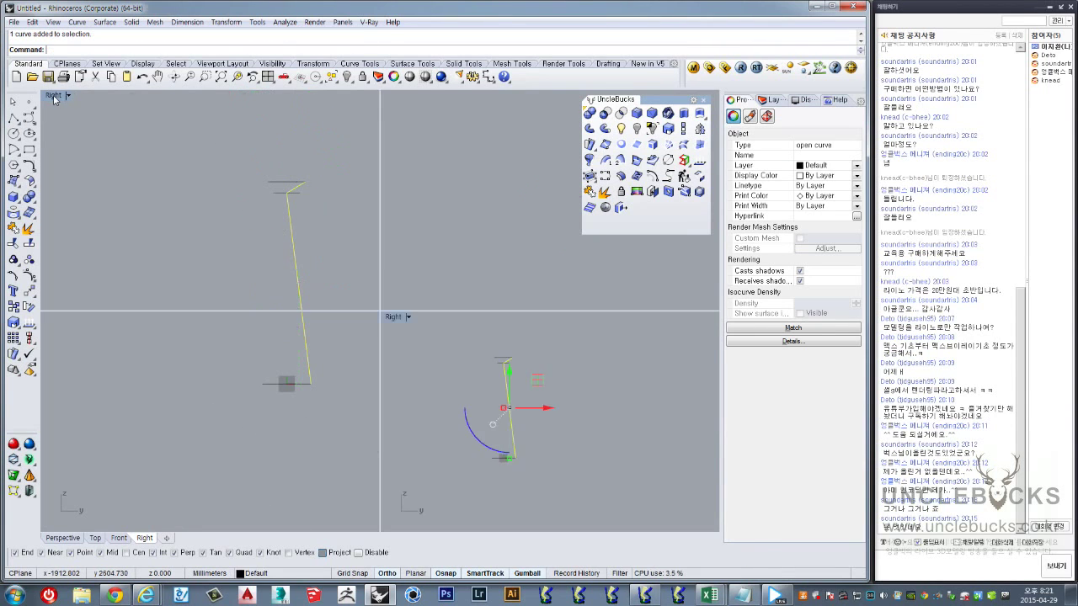
{"action": "double_click", "coordinate": [402, 95]}
{"action": "mouse_move", "coordinate": [457, 205]}
{"action": "right_mouse_down"}
{"action": "mouse_move", "coordinate": [374, 222]}
{"action": "mouse_move", "coordinate": [277, 211]}
{"action": "mouse_move", "coordinate": [251, 221]}
{"action": "mouse_move", "coordinate": [306, 255]}
{"action": "mouse_move", "coordinate": [385, 270]}
{"action": "mouse_move", "coordinate": [329, 301]}
{"action": "right_mouse_up"}
{"action": "scroll", "coordinate": [330, 300], "scroll_direction": "up", "scroll_amount": 2}
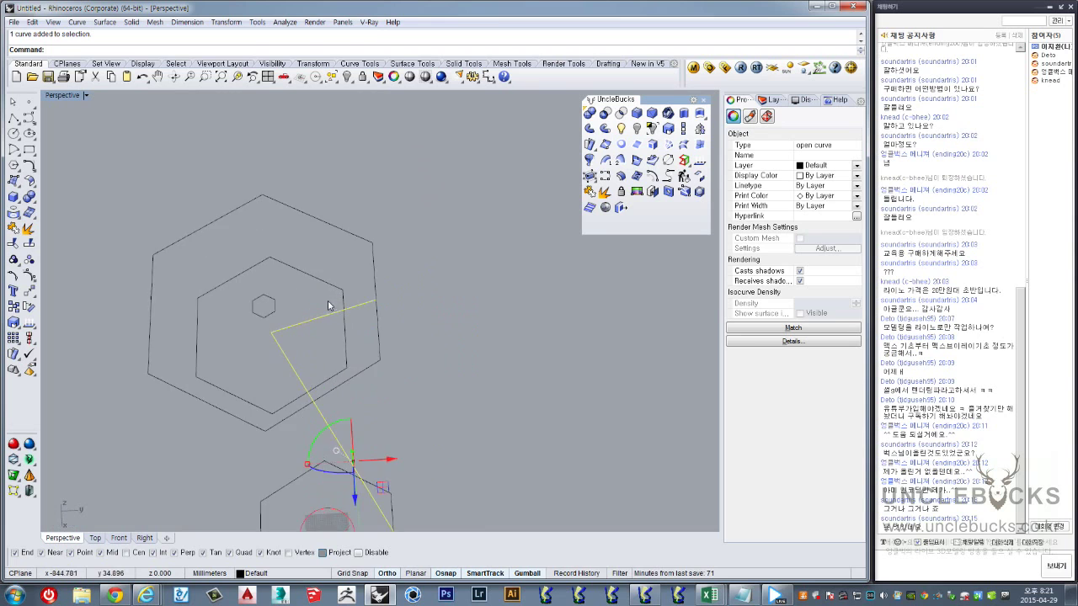
{"action": "scroll", "coordinate": [314, 368], "scroll_direction": "up", "scroll_amount": 2}
{"action": "mouse_move", "coordinate": [314, 368]}
{"action": "right_mouse_down"}
{"action": "mouse_move", "coordinate": [298, 343]}
{"action": "mouse_move", "coordinate": [310, 347]}
{"action": "mouse_move", "coordinate": [320, 291]}
{"action": "mouse_move", "coordinate": [314, 369]}
{"action": "mouse_move", "coordinate": [235, 308]}
{"action": "right_mouse_up"}
{"action": "scroll", "coordinate": [314, 369], "scroll_direction": "up", "scroll_amount": 2}
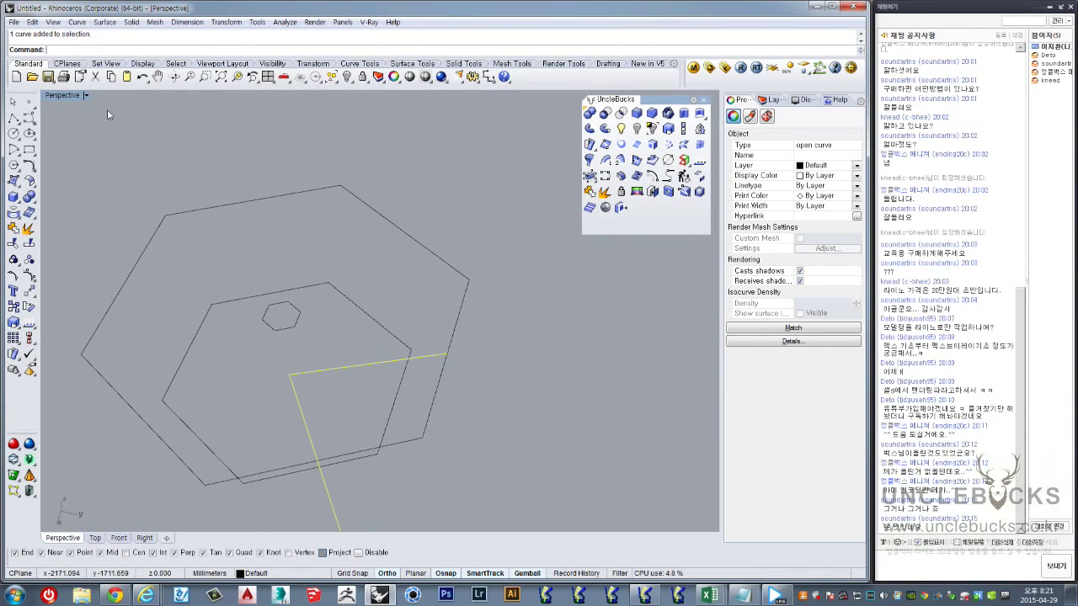
{"action": "double_click", "coordinate": [66, 95]}
{"action": "mouse_move", "coordinate": [189, 405]}
{"action": "right_mouse_down"}
{"action": "mouse_move", "coordinate": [224, 412]}
{"action": "mouse_move", "coordinate": [255, 380]}
{"action": "right_mouse_up"}
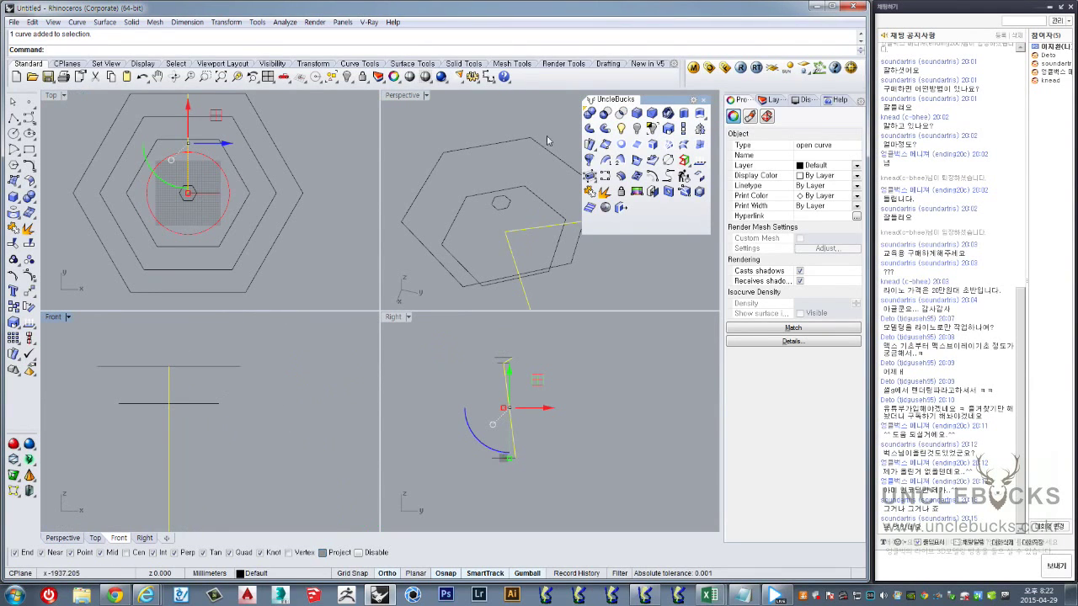
{"action": "right_click_drag", "start_coordinate": [528, 191], "coordinate": [468, 164]}
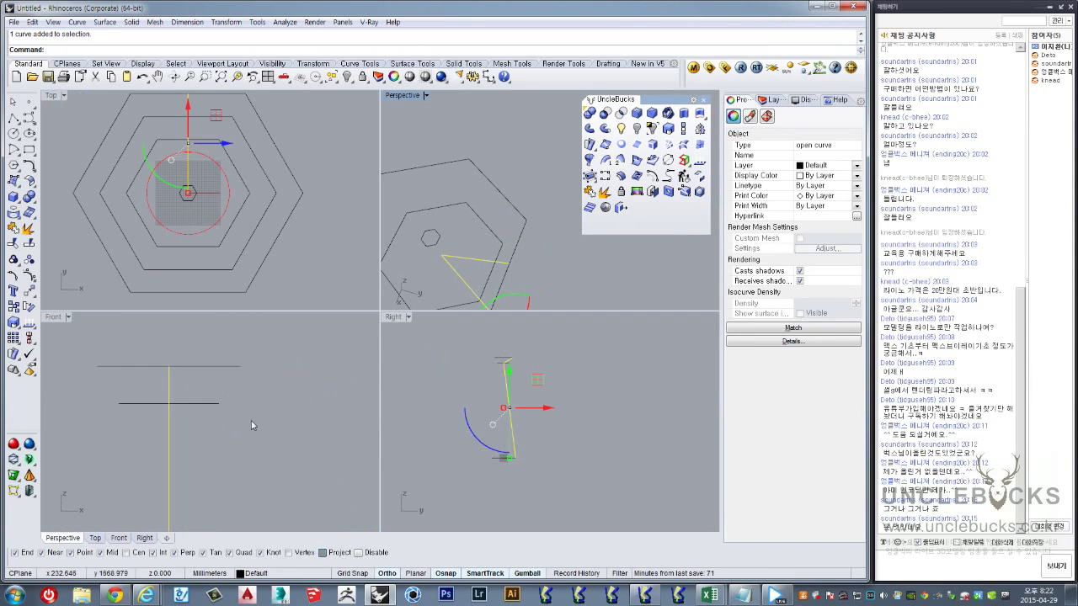
{"action": "left_click", "coordinate": [15, 118]}
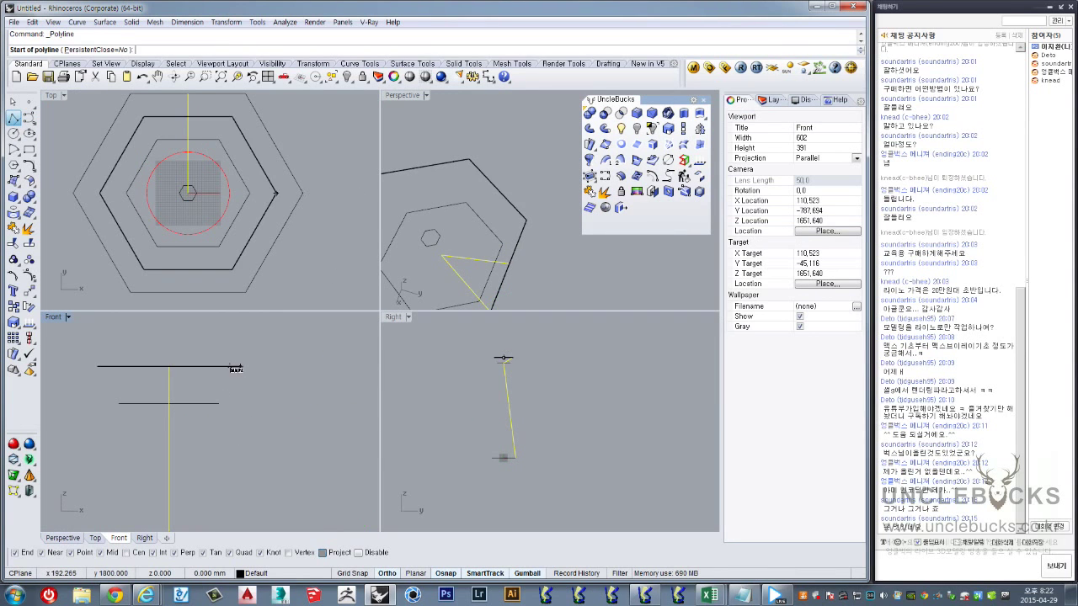
Draw a polyline from the upper line's end through a bend point down to the base
{"action": "left_click", "coordinate": [240, 366]}
{"action": "left_click", "coordinate": [173, 405]}
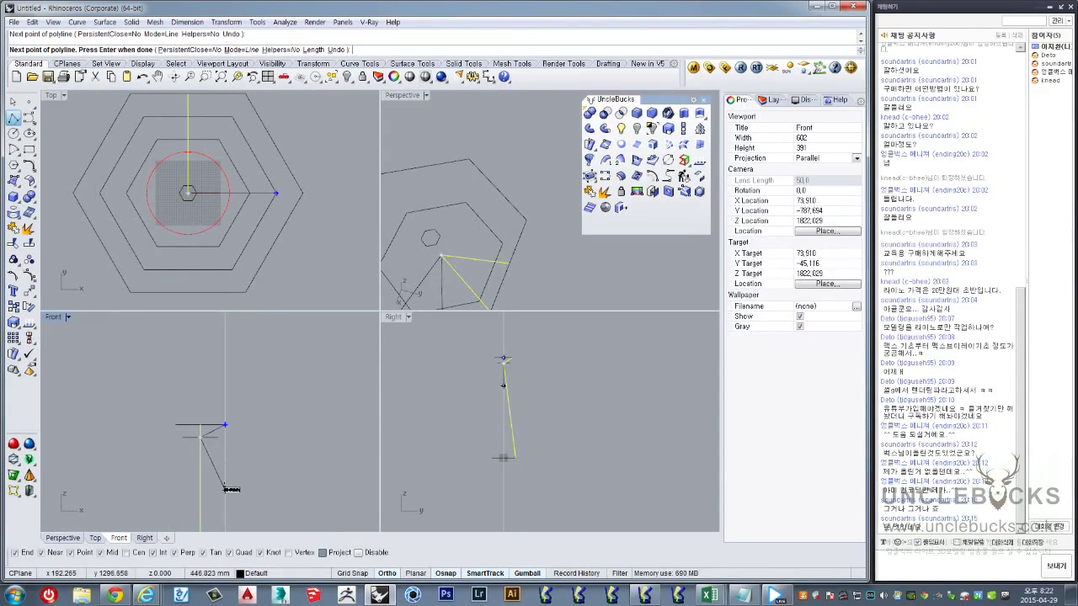
{"action": "right_click_drag", "start_coordinate": [194, 505], "coordinate": [244, 252]}
{"action": "left_click", "coordinate": [264, 494]}
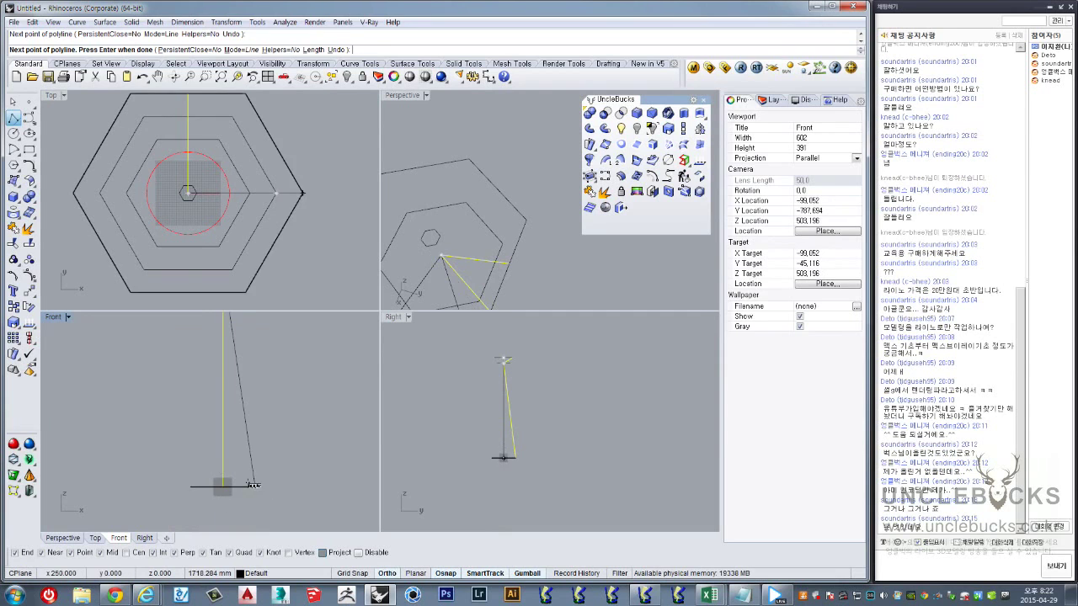
{"action": "right_click", "coordinate": [465, 352]}
Inspect the new polyline in a maximized Perspective view, then restore four viewports
{"action": "left_click", "coordinate": [404, 105]}
{"action": "double_click", "coordinate": [404, 95]}
{"action": "mouse_move", "coordinate": [321, 360]}
{"action": "right_mouse_down"}
{"action": "mouse_move", "coordinate": [378, 360]}
{"action": "mouse_move", "coordinate": [392, 385]}
{"action": "mouse_move", "coordinate": [428, 395]}
{"action": "mouse_move", "coordinate": [461, 387]}
{"action": "right_mouse_up"}
{"action": "left_click", "coordinate": [421, 346]}
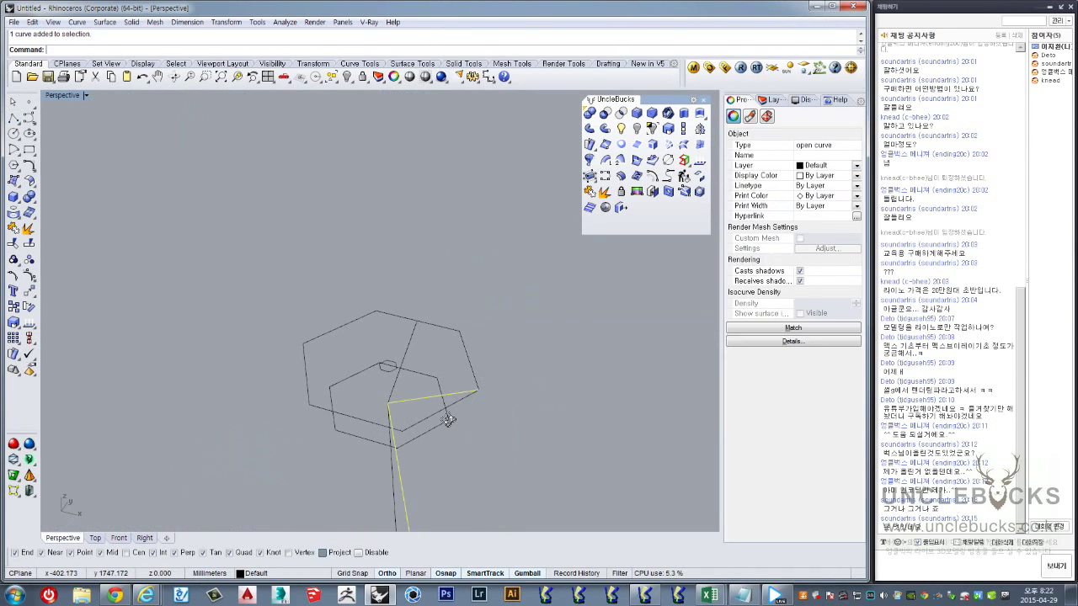
{"action": "mouse_move", "coordinate": [421, 345]}
{"action": "right_mouse_down"}
{"action": "mouse_move", "coordinate": [512, 360]}
{"action": "mouse_move", "coordinate": [423, 321]}
{"action": "mouse_move", "coordinate": [413, 421]}
{"action": "mouse_move", "coordinate": [418, 379]}
{"action": "mouse_move", "coordinate": [435, 393]}
{"action": "mouse_move", "coordinate": [419, 408]}
{"action": "right_mouse_up"}
{"action": "mouse_move", "coordinate": [305, 231]}
{"action": "right_mouse_down"}
{"action": "mouse_move", "coordinate": [278, 254]}
{"action": "mouse_move", "coordinate": [212, 241]}
{"action": "mouse_move", "coordinate": [199, 328]}
{"action": "right_mouse_up"}
{"action": "right_click_drag", "start_coordinate": [494, 307], "coordinate": [480, 280], "text": "shift"}
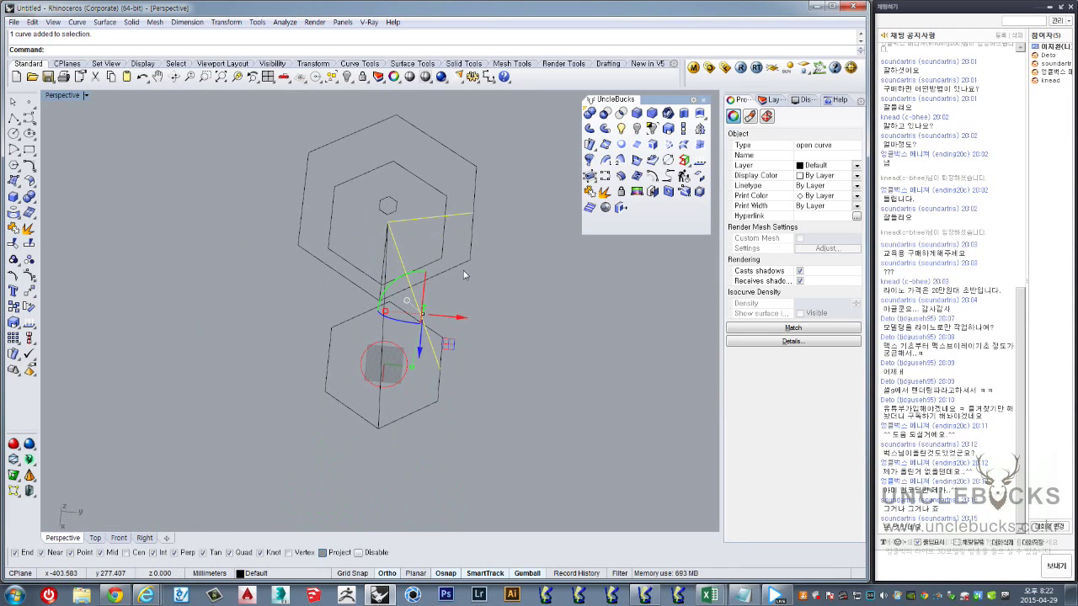
{"action": "scroll", "coordinate": [435, 219], "scroll_direction": "up", "scroll_amount": 3}
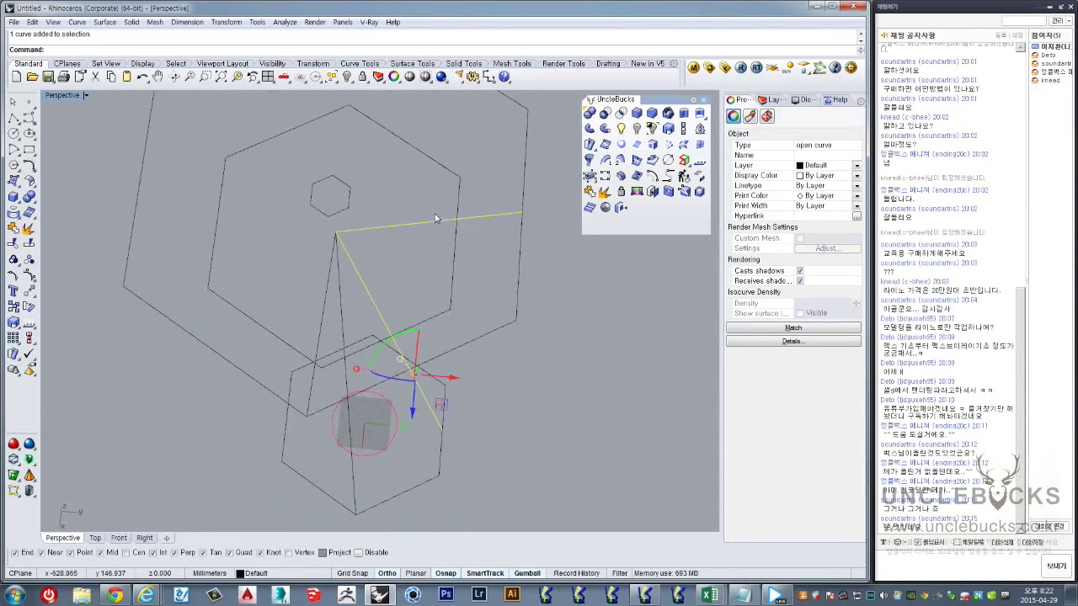
{"action": "double_click", "coordinate": [62, 95]}
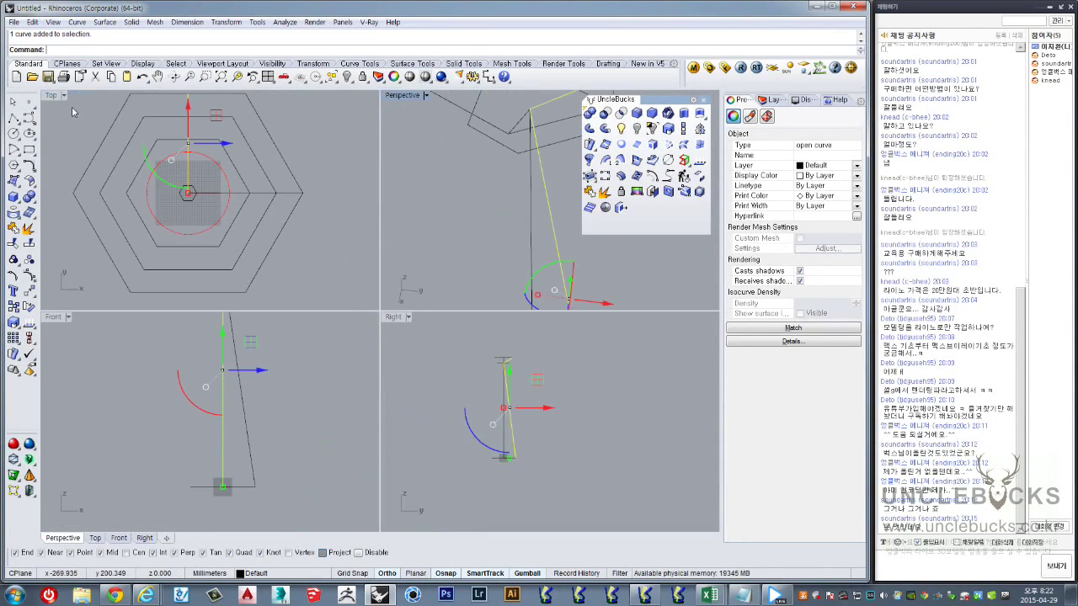
Maximize the Right view and explode the bent polyline into separate arm and leg lines
{"action": "double_click", "coordinate": [393, 317]}
{"action": "scroll", "coordinate": [358, 244], "scroll_direction": "up", "scroll_amount": 3}
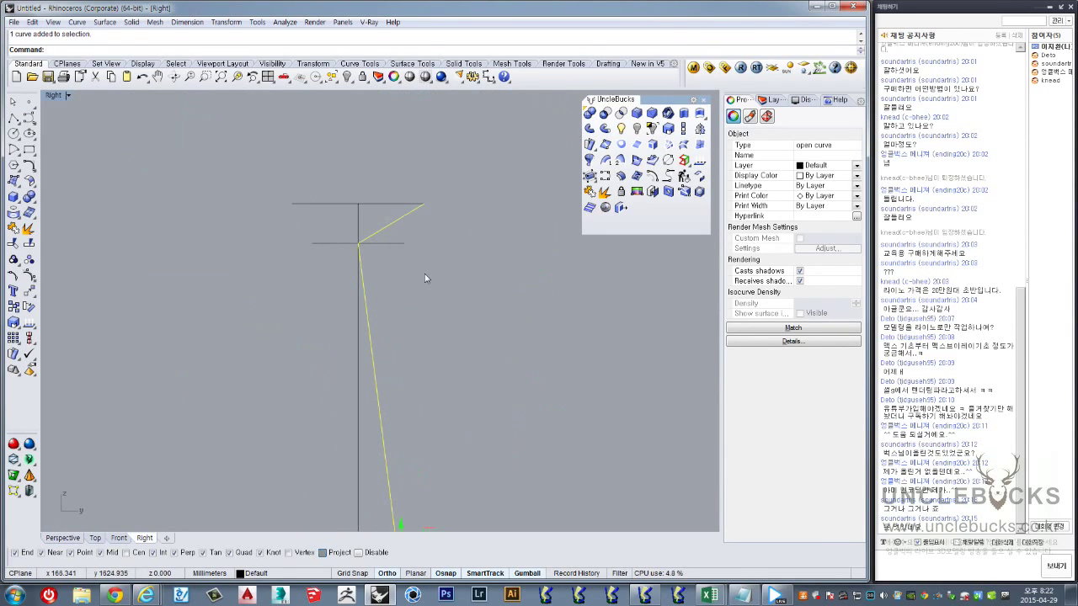
{"action": "type", "text": "Off"}
{"action": "key", "text": "Escape"}
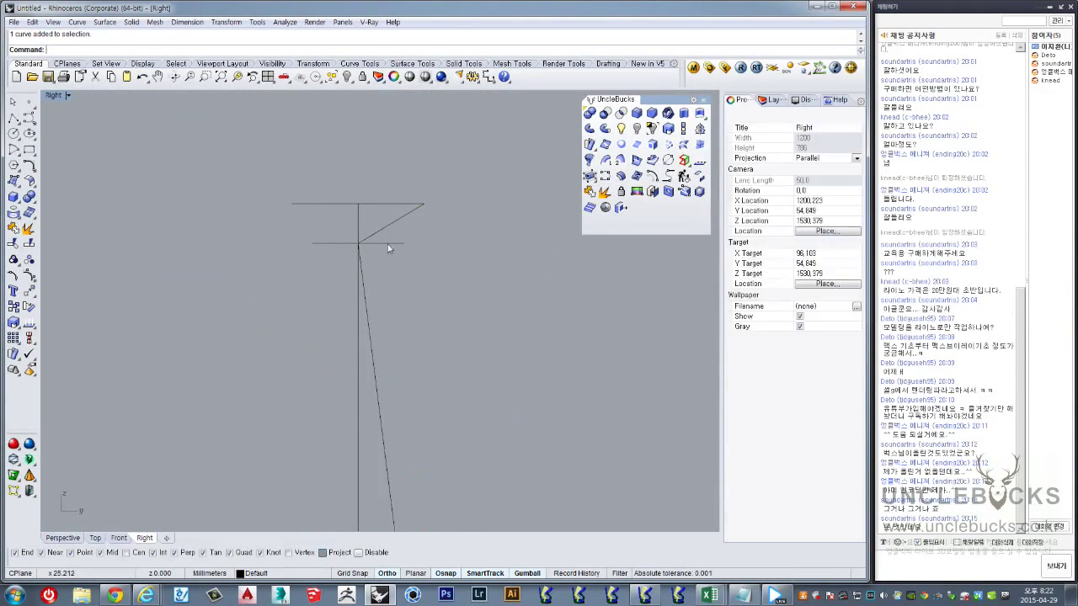
{"action": "left_click", "coordinate": [396, 227]}
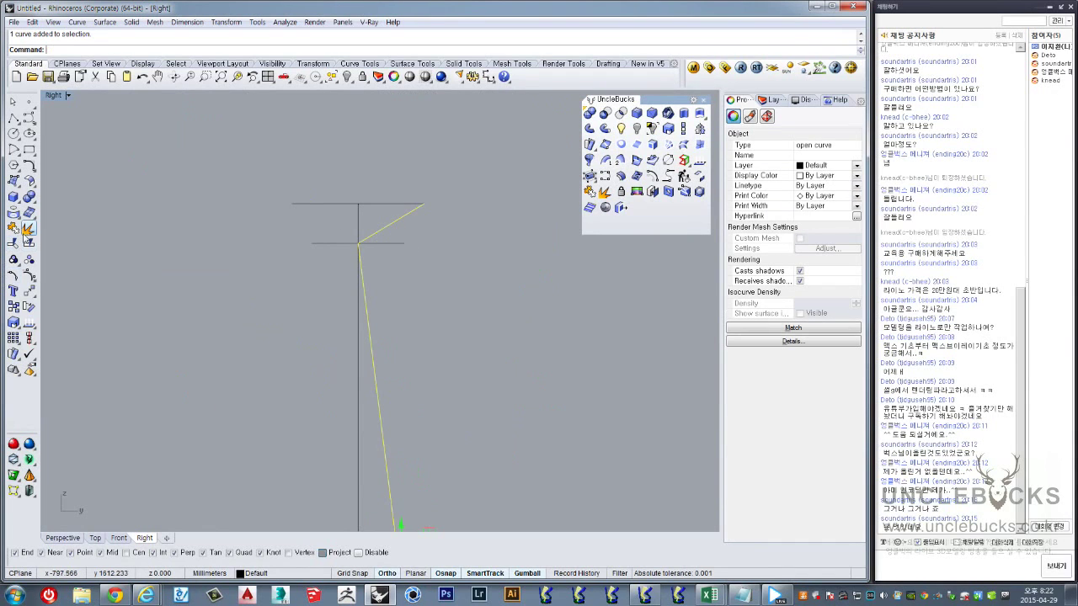
{"action": "left_click", "coordinate": [28, 228]}
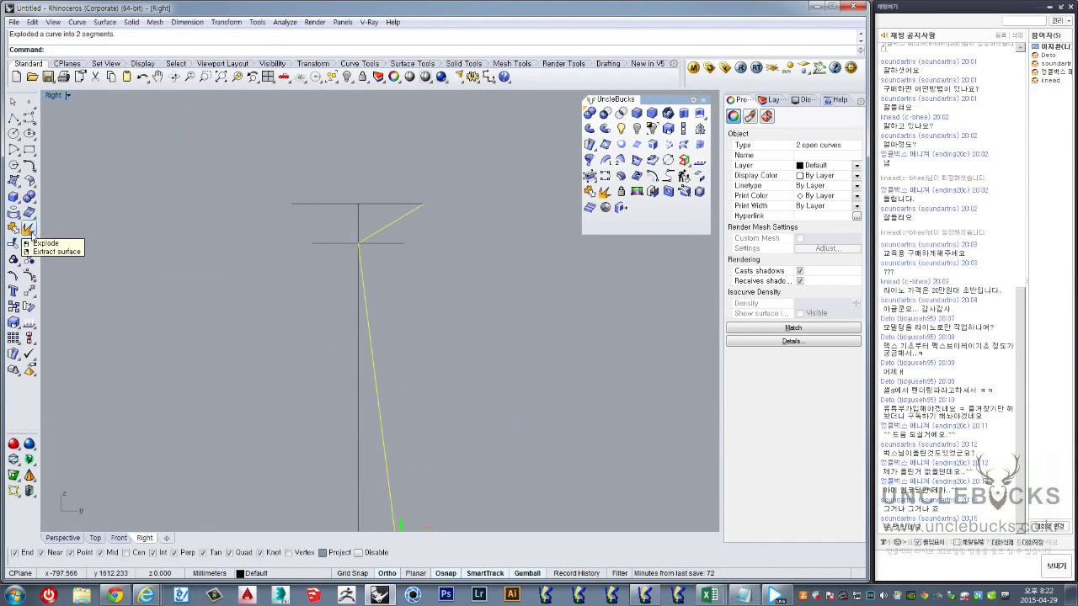
{"action": "left_click", "coordinate": [451, 293]}
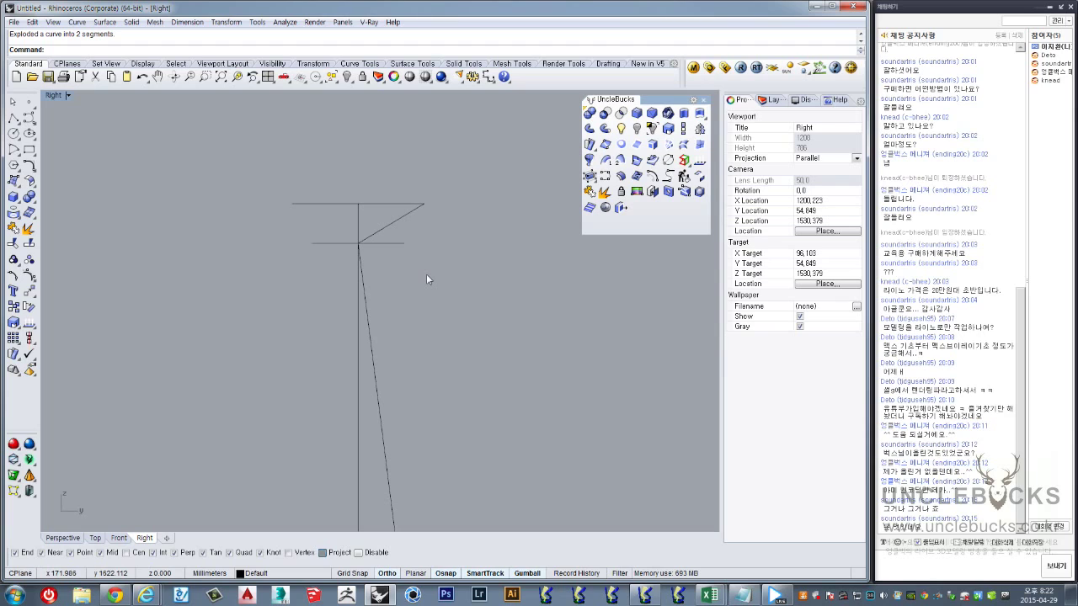
Offset the arm line and the leg line by 40 each
{"action": "type", "text": "Offset"}
{"action": "key", "text": "Return"}
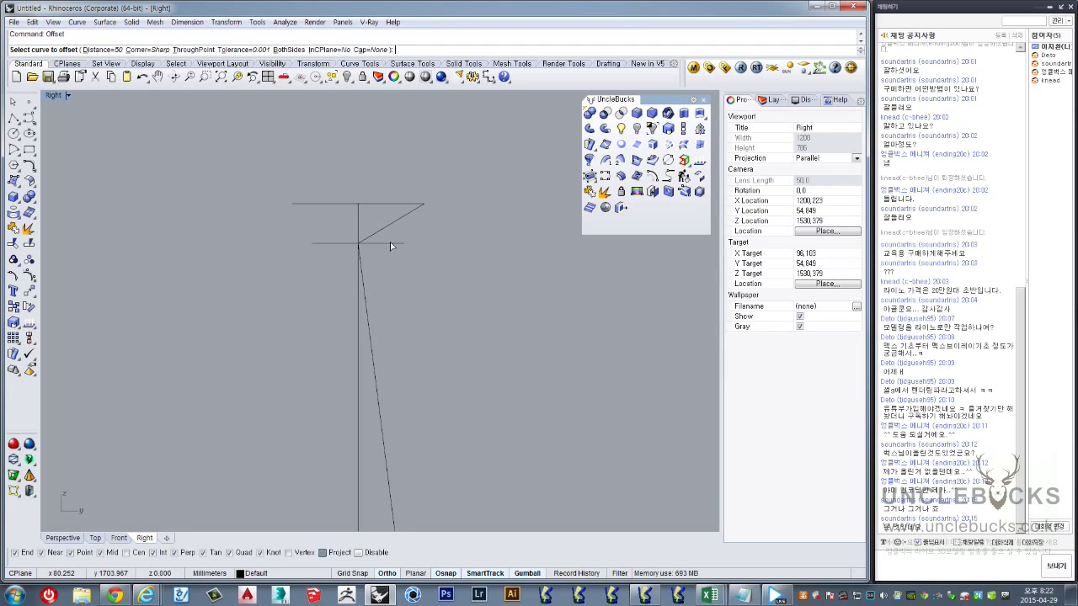
{"action": "type", "text": "40"}
{"action": "key", "text": "Return"}
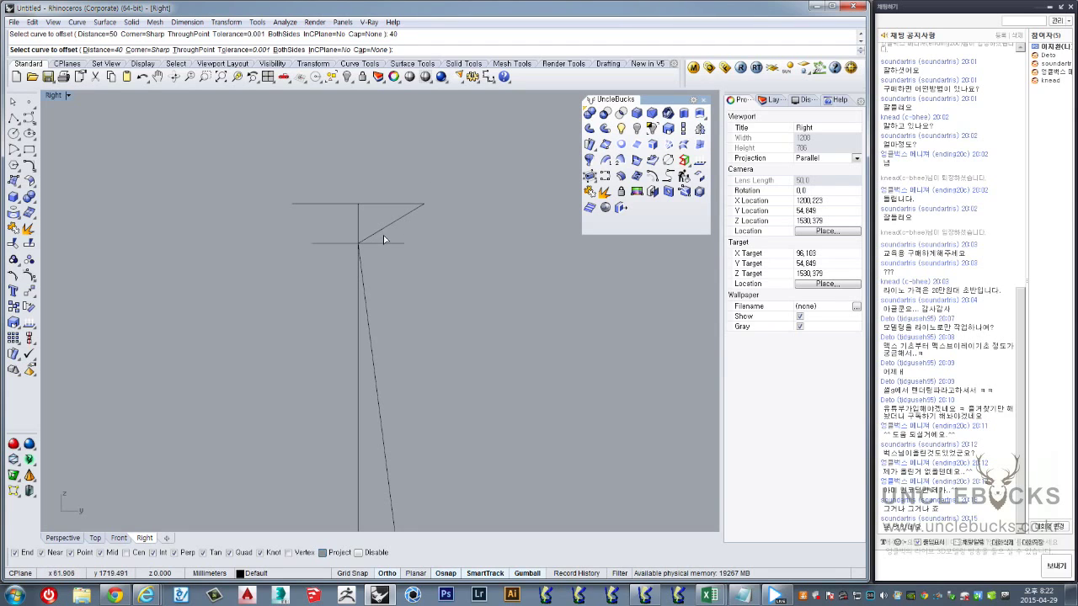
{"action": "left_click", "coordinate": [392, 225]}
{"action": "left_click", "coordinate": [415, 283]}
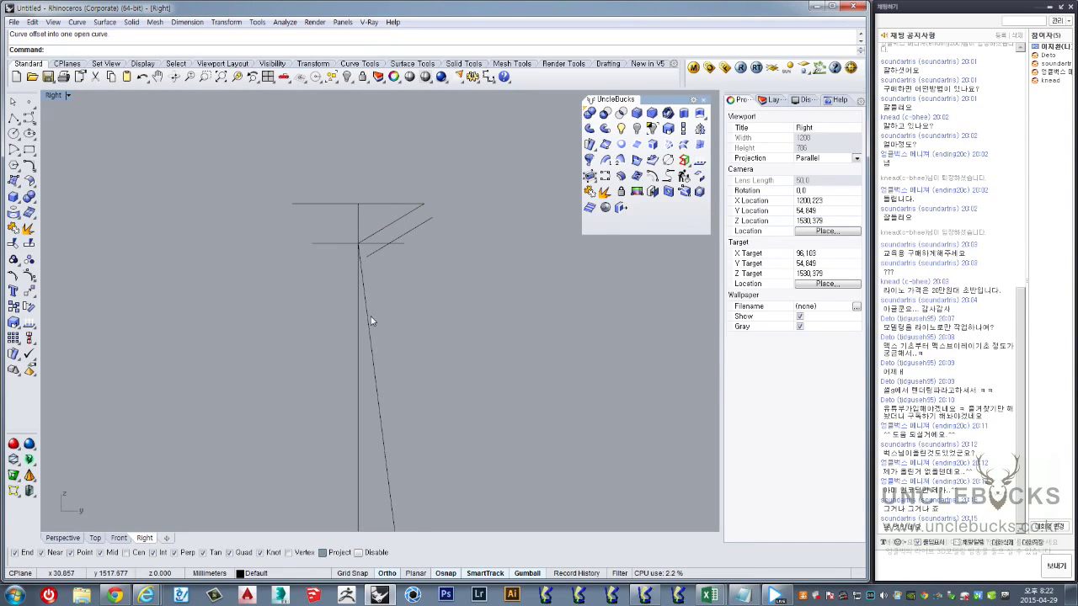
{"action": "key", "text": "Return"}
{"action": "left_click", "coordinate": [365, 307]}
{"action": "left_click", "coordinate": [397, 306]}
{"action": "scroll", "coordinate": [383, 244], "scroll_direction": "up", "scroll_amount": 3}
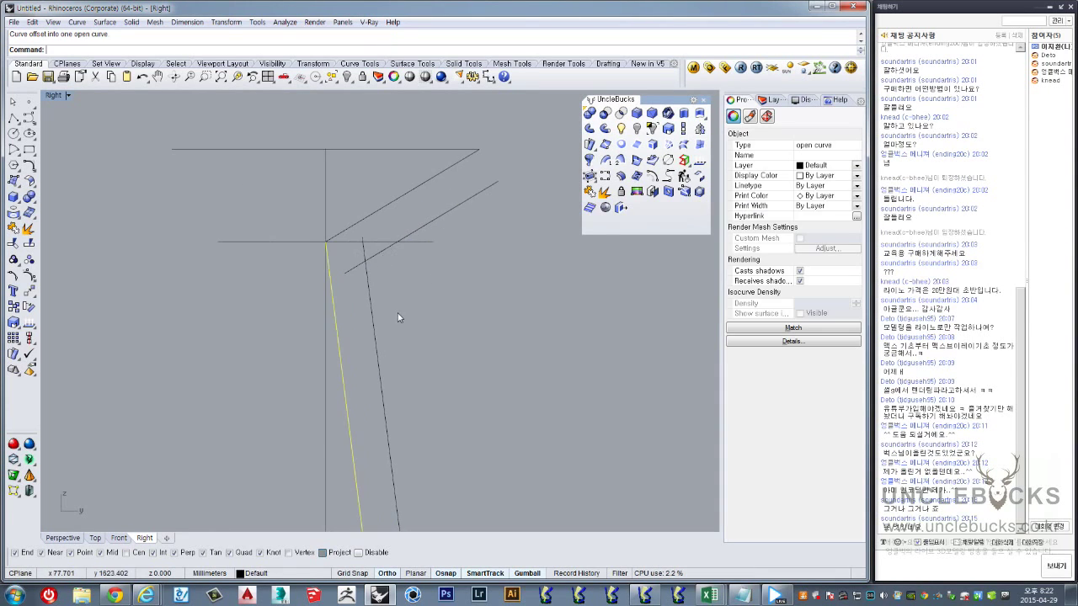
{"action": "left_click", "coordinate": [399, 318]}
{"action": "scroll", "coordinate": [458, 275], "scroll_direction": "up", "scroll_amount": 2}
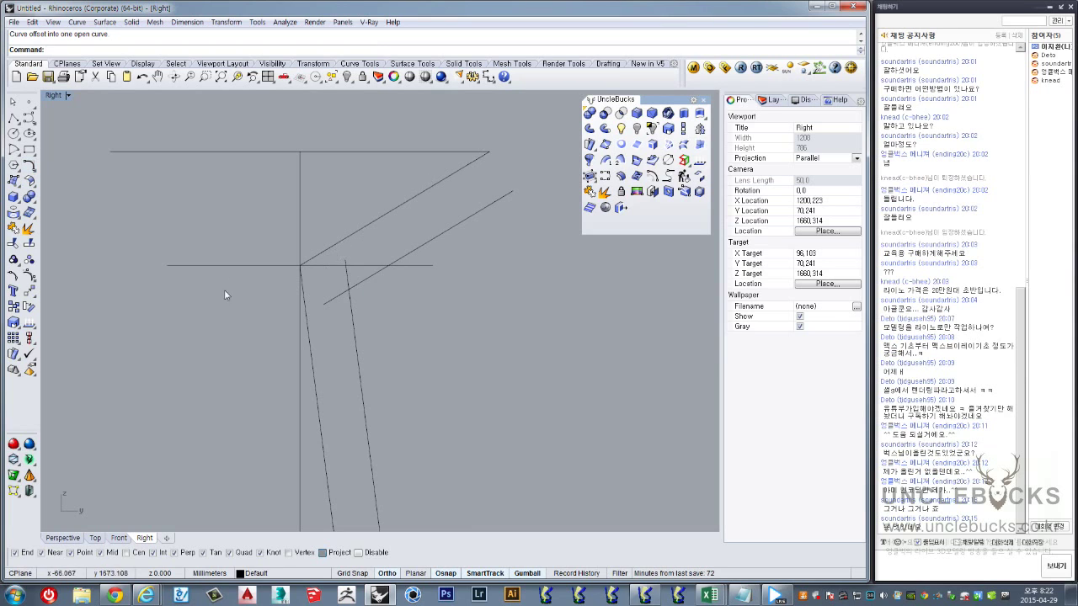
Start a three-point rectangle at the arm line's end
{"action": "left_click", "coordinate": [35, 156]}
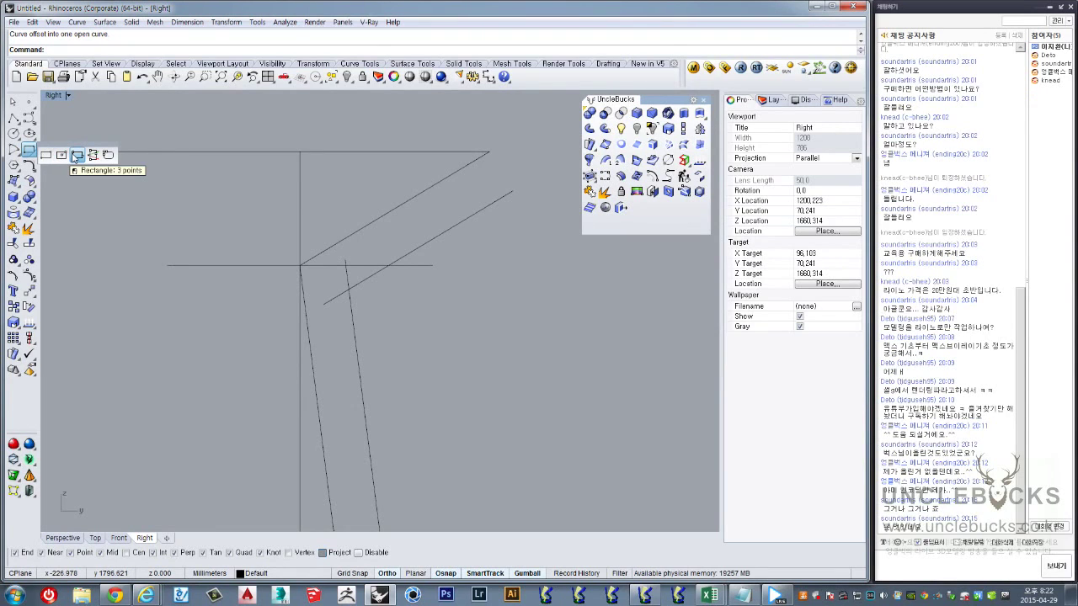
{"action": "left_click", "coordinate": [77, 156]}
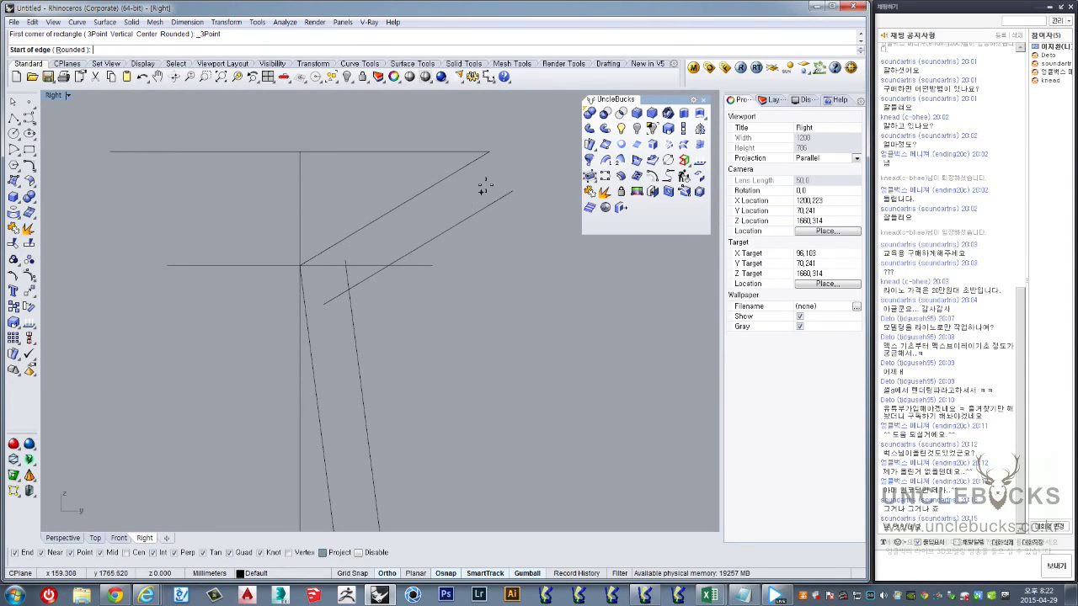
{"action": "left_click", "coordinate": [491, 153]}
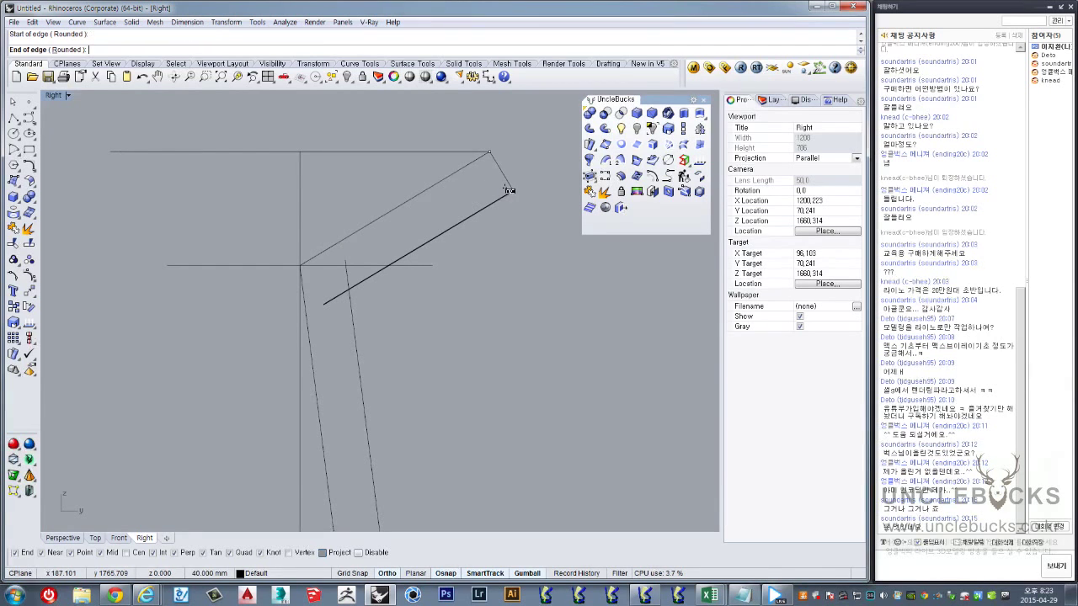
Finish the three-point rectangle outlining the arm between its paired lines
{"action": "left_click", "coordinate": [509, 190]}
{"action": "left_click", "coordinate": [350, 289]}
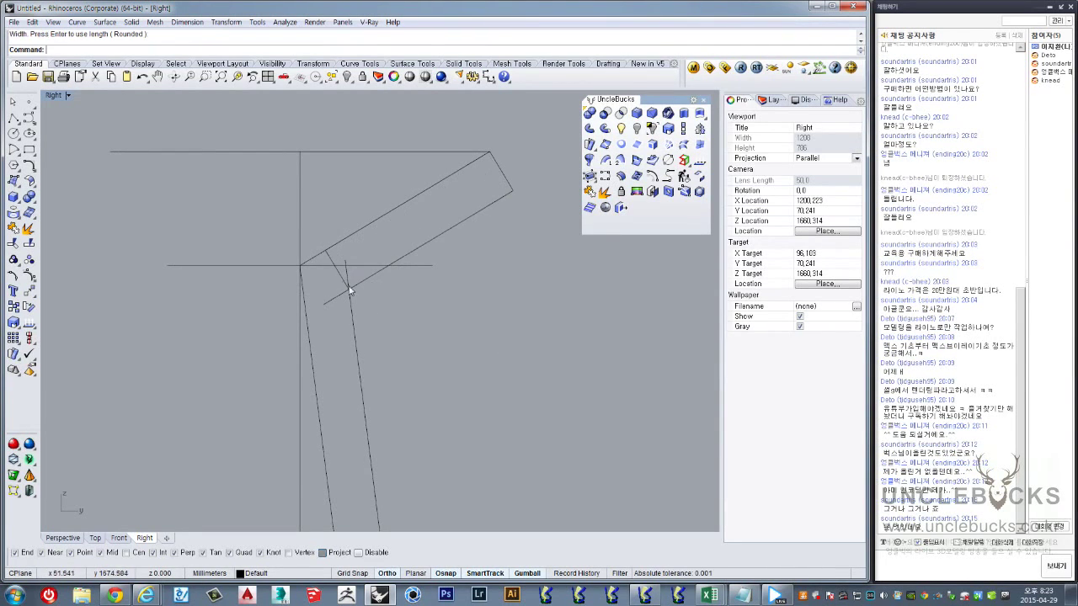
{"action": "left_click", "coordinate": [334, 261]}
{"action": "scroll", "coordinate": [334, 261], "scroll_direction": "down", "scroll_amount": 5}
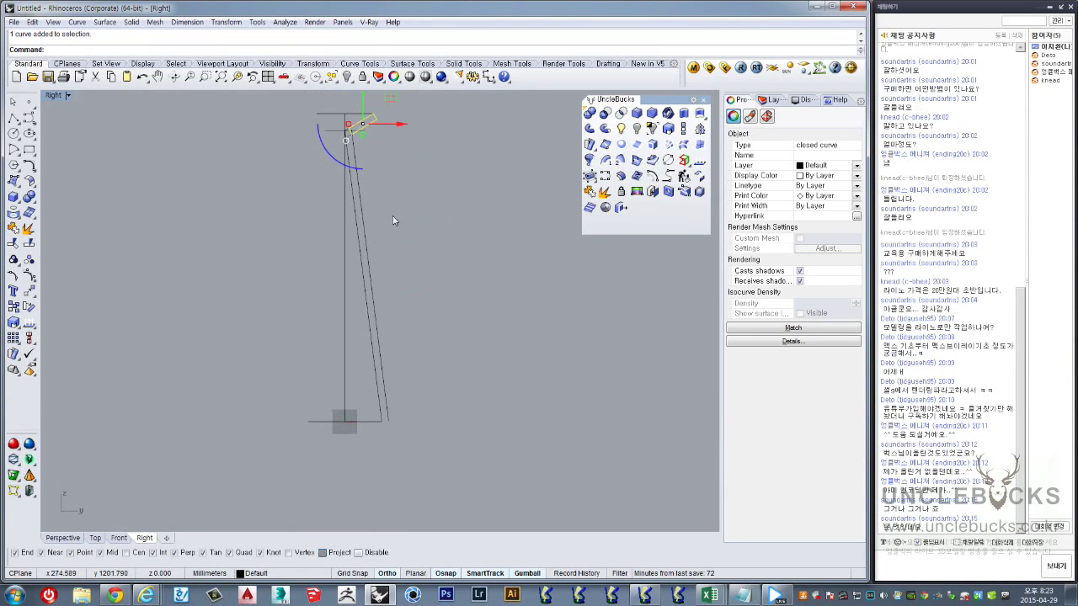
{"action": "key", "text": "Escape"}
{"action": "scroll", "coordinate": [340, 129], "scroll_direction": "up", "scroll_amount": 3}
{"action": "scroll", "coordinate": [110, 175], "scroll_direction": "up", "scroll_amount": 2}
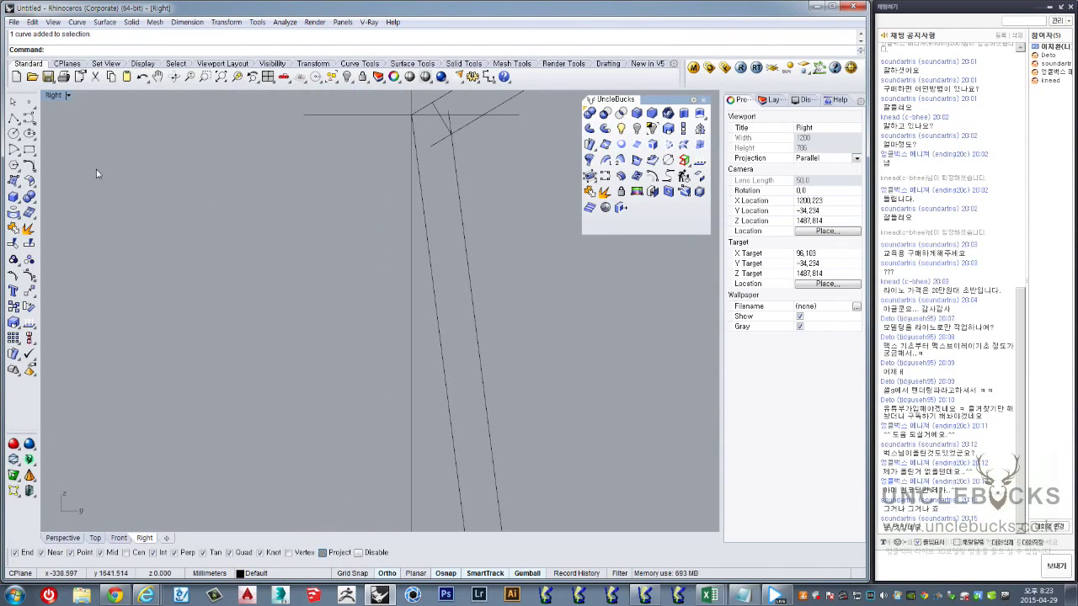
Draw a three-point rectangle along the leg from the lines' intersection down to the base
{"action": "left_click", "coordinate": [29, 150]}
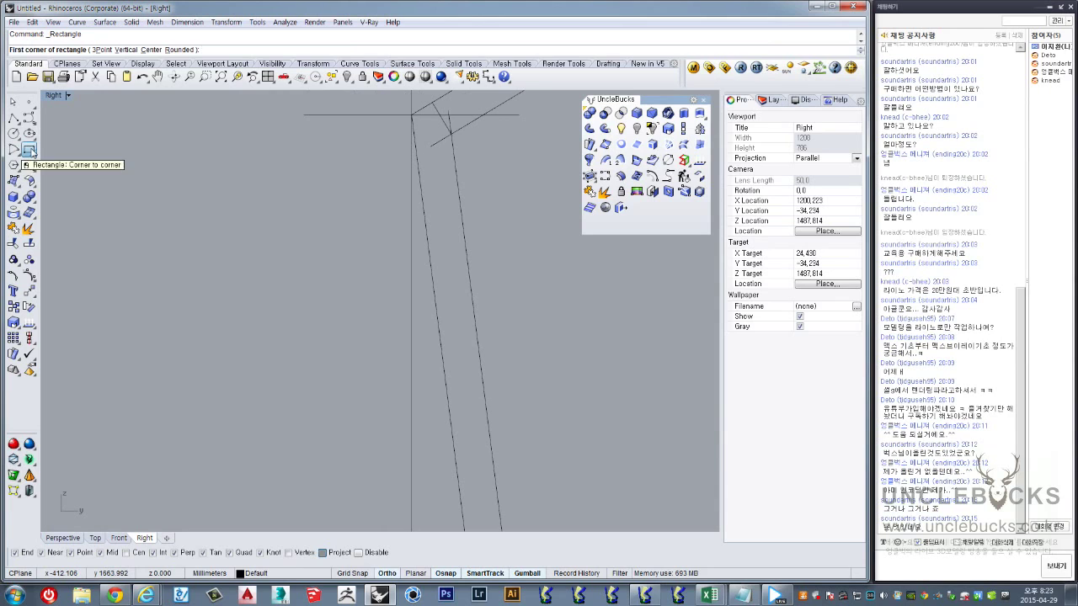
{"action": "left_click", "coordinate": [77, 157]}
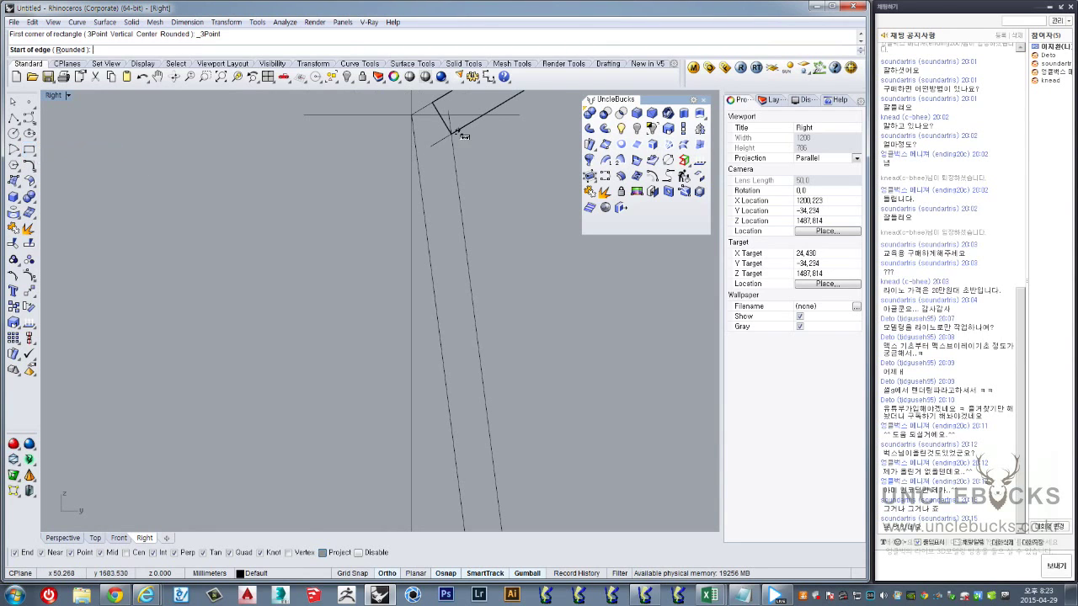
{"action": "scroll", "coordinate": [455, 139], "scroll_direction": "up", "scroll_amount": 1}
{"action": "scroll", "coordinate": [443, 170], "scroll_direction": "up", "scroll_amount": 2}
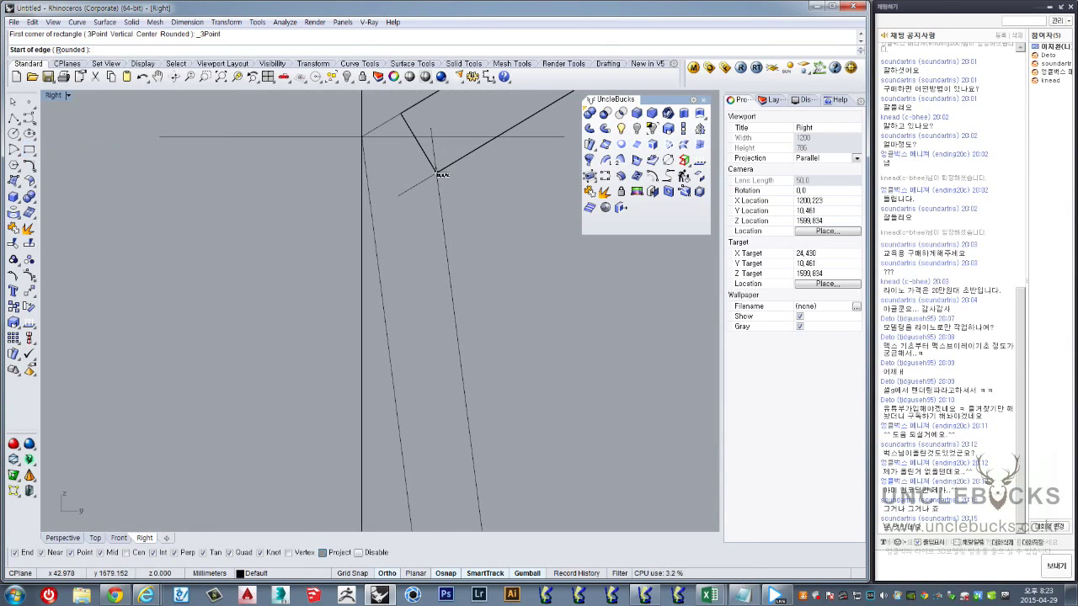
{"action": "left_click", "coordinate": [440, 174]}
{"action": "scroll", "coordinate": [396, 173], "scroll_direction": "up", "scroll_amount": 1}
{"action": "scroll", "coordinate": [387, 181], "scroll_direction": "up", "scroll_amount": 1}
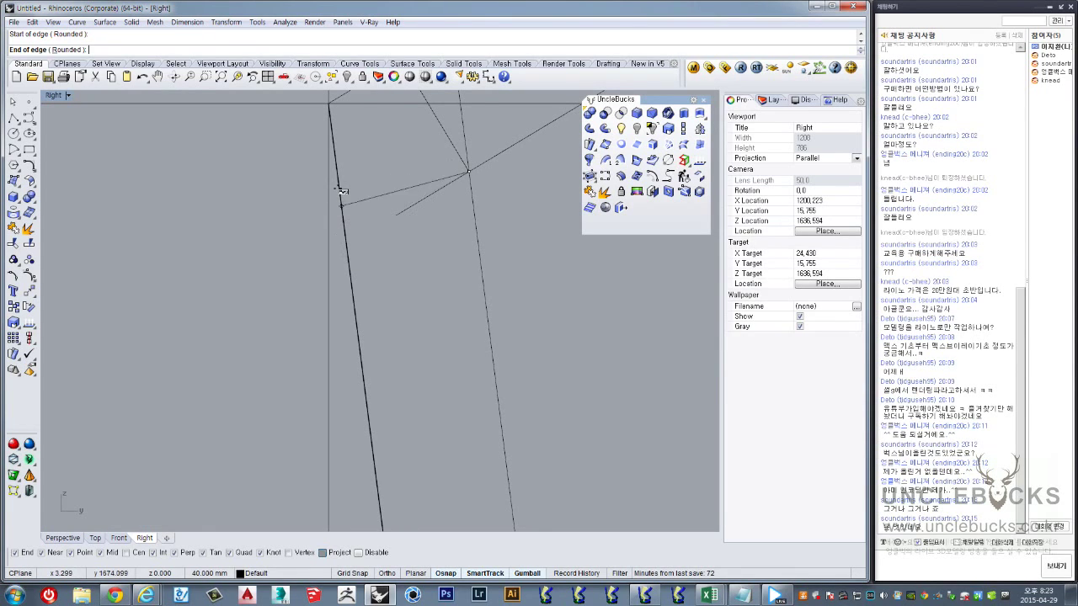
{"action": "left_click", "coordinate": [342, 196]}
{"action": "mouse_move", "coordinate": [378, 231]}
{"action": "right_mouse_down"}
{"action": "mouse_move", "coordinate": [412, 368]}
{"action": "mouse_move", "coordinate": [440, 322]}
{"action": "right_mouse_up"}
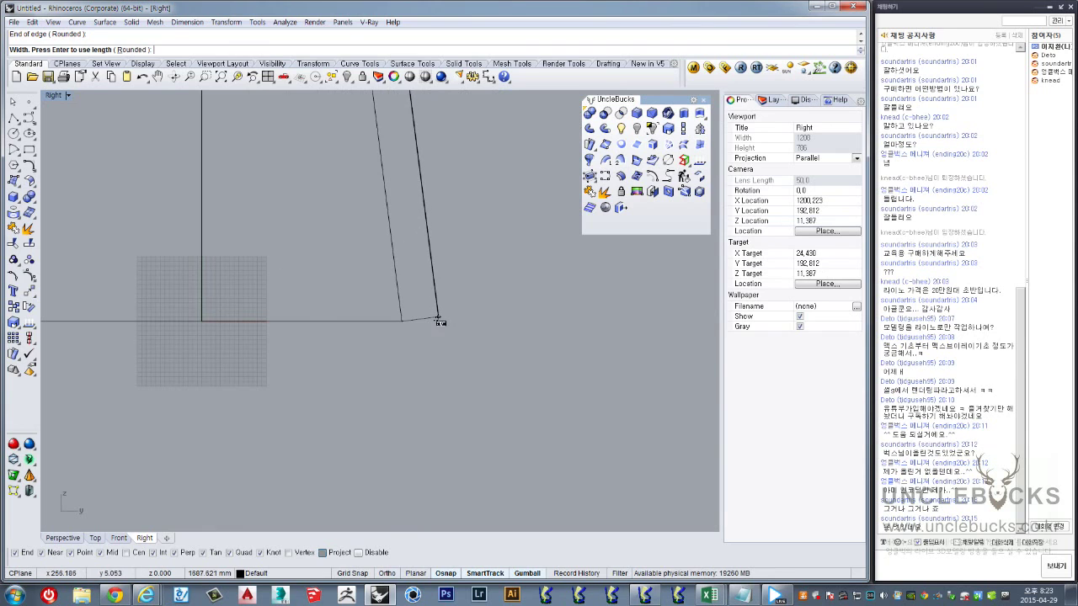
{"action": "left_click", "coordinate": [439, 321]}
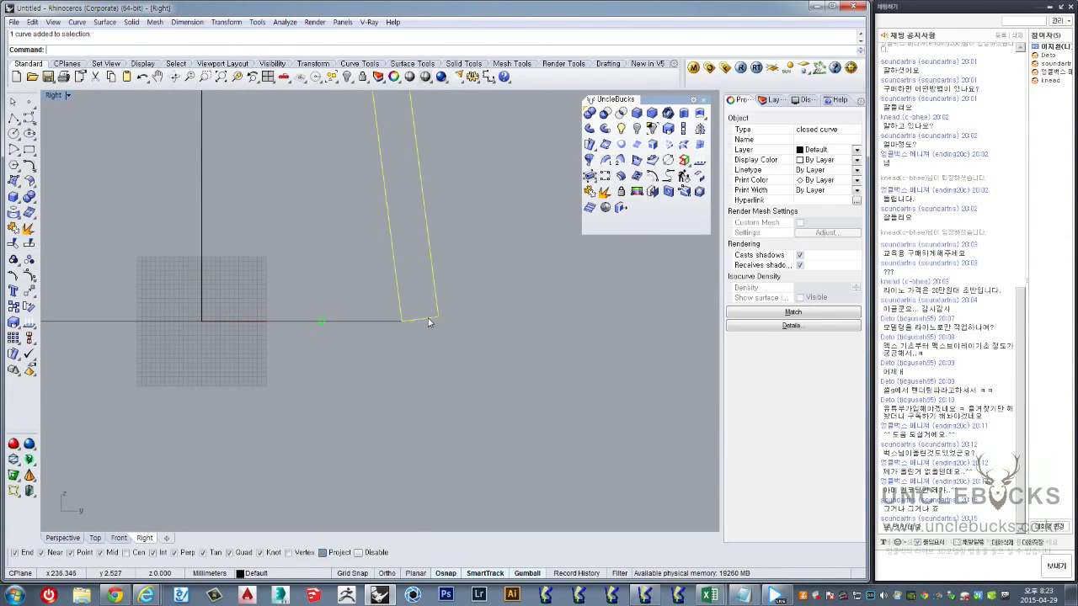
{"action": "scroll", "coordinate": [428, 320], "scroll_direction": "down", "scroll_amount": 3}
{"action": "scroll", "coordinate": [407, 210], "scroll_direction": "up", "scroll_amount": 2}
Select both rectangles and view them along the slanted bar in a maximized Perspective view
{"action": "scroll", "coordinate": [389, 243], "scroll_direction": "up", "scroll_amount": 2}
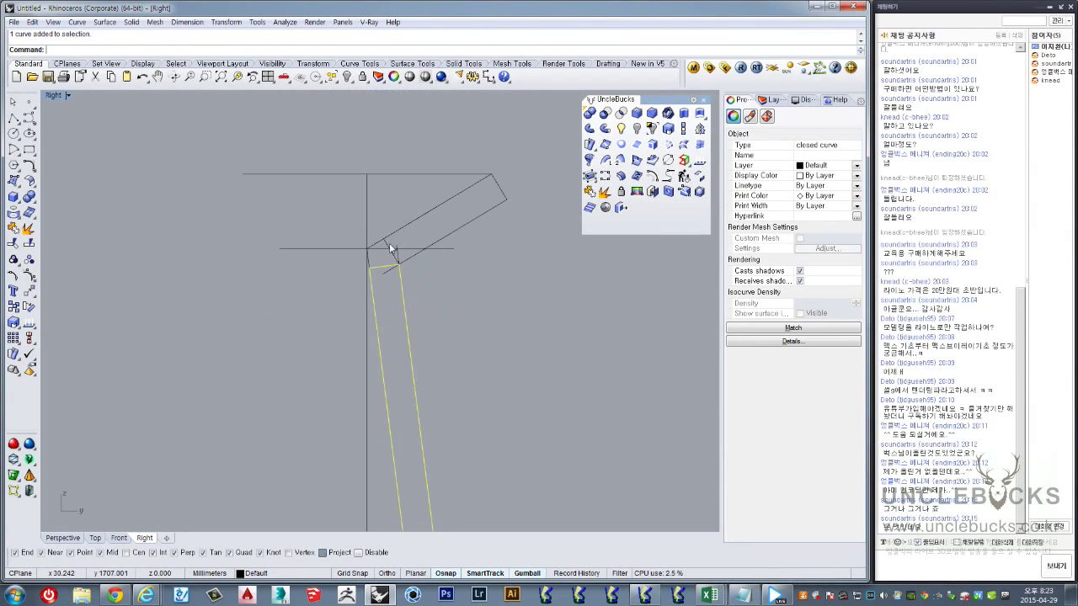
{"action": "left_click", "coordinate": [389, 242], "text": "shift"}
{"action": "right_click_drag", "start_coordinate": [451, 232], "coordinate": [425, 164]}
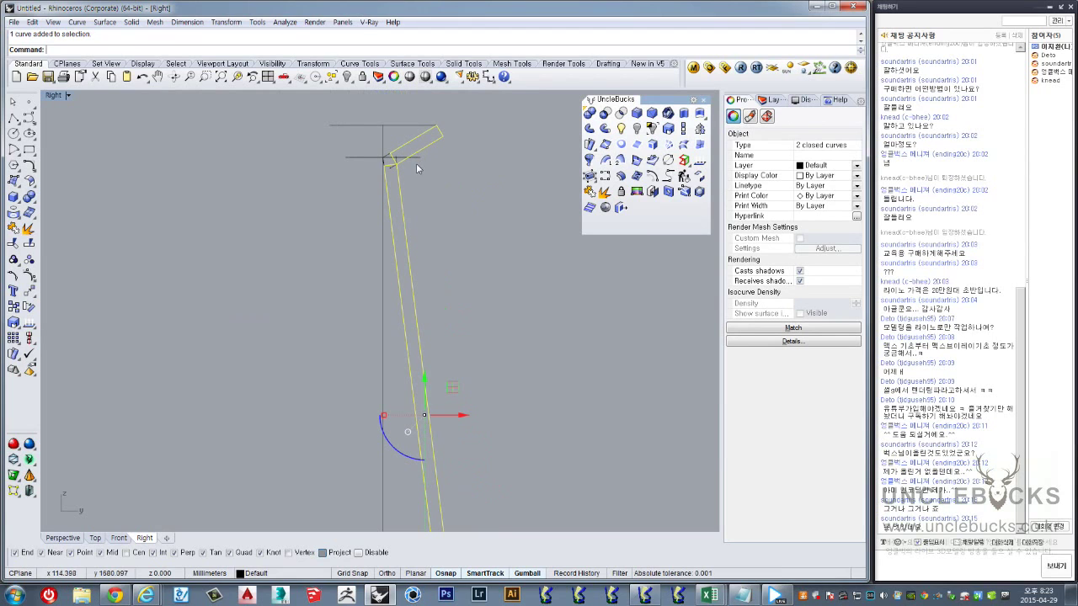
{"action": "double_click", "coordinate": [52, 96]}
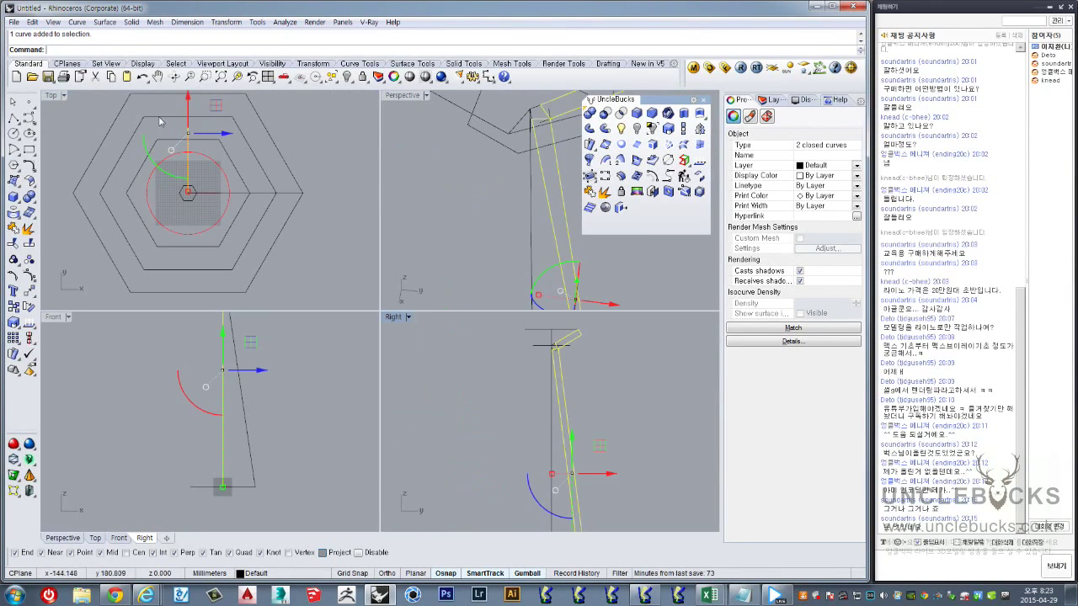
{"action": "double_click", "coordinate": [403, 95]}
{"action": "scroll", "coordinate": [381, 185], "scroll_direction": "up", "scroll_amount": 2}
{"action": "mouse_move", "coordinate": [381, 186]}
{"action": "right_mouse_down"}
{"action": "mouse_move", "coordinate": [347, 149]}
{"action": "mouse_move", "coordinate": [230, 141]}
{"action": "right_mouse_up"}
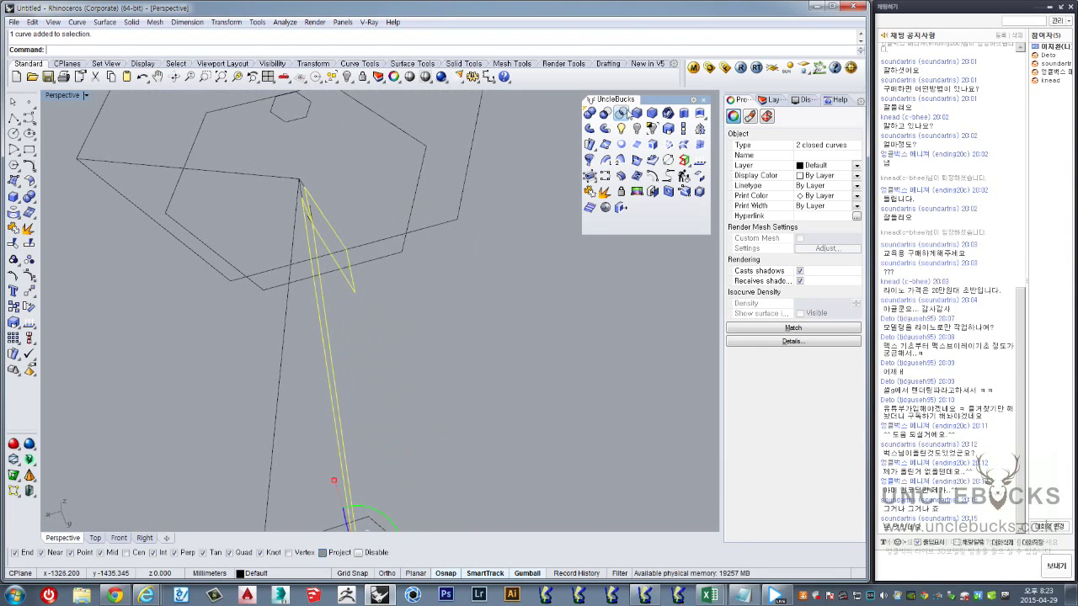
Extrude the two closed rectangles 10 to both sides into solid bars
{"action": "left_click", "coordinate": [685, 115]}
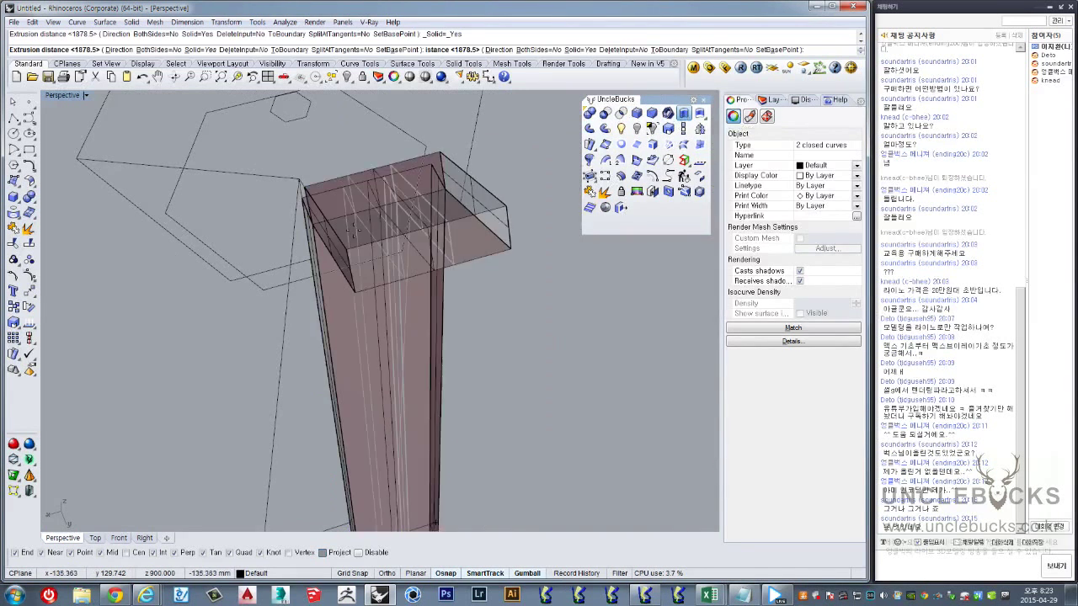
{"action": "right_click_drag", "start_coordinate": [348, 182], "coordinate": [370, 354]}
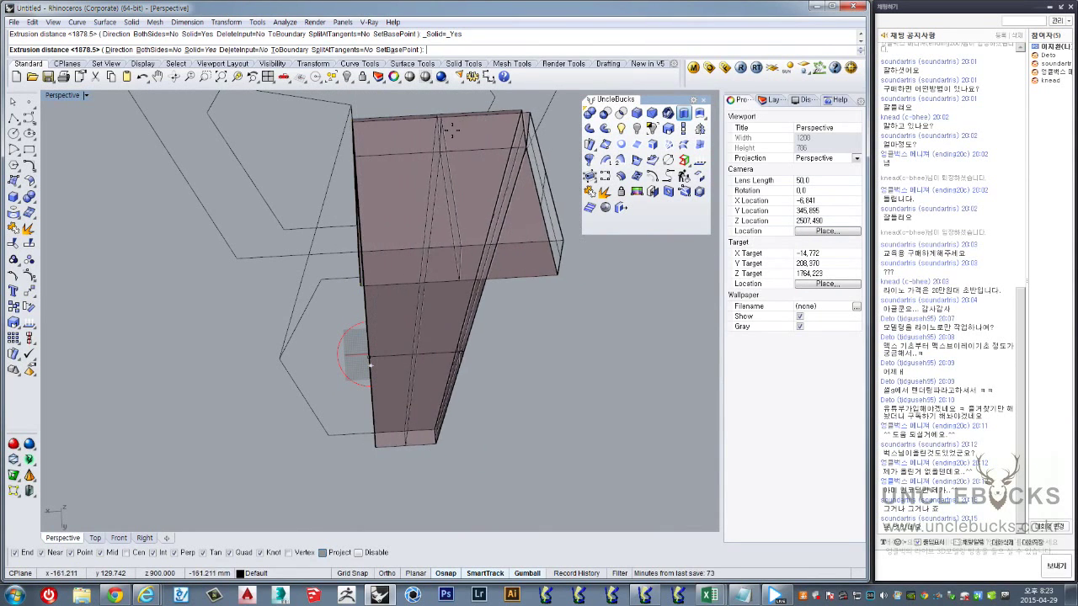
{"action": "left_click", "coordinate": [154, 51]}
{"action": "type", "text": "10"}
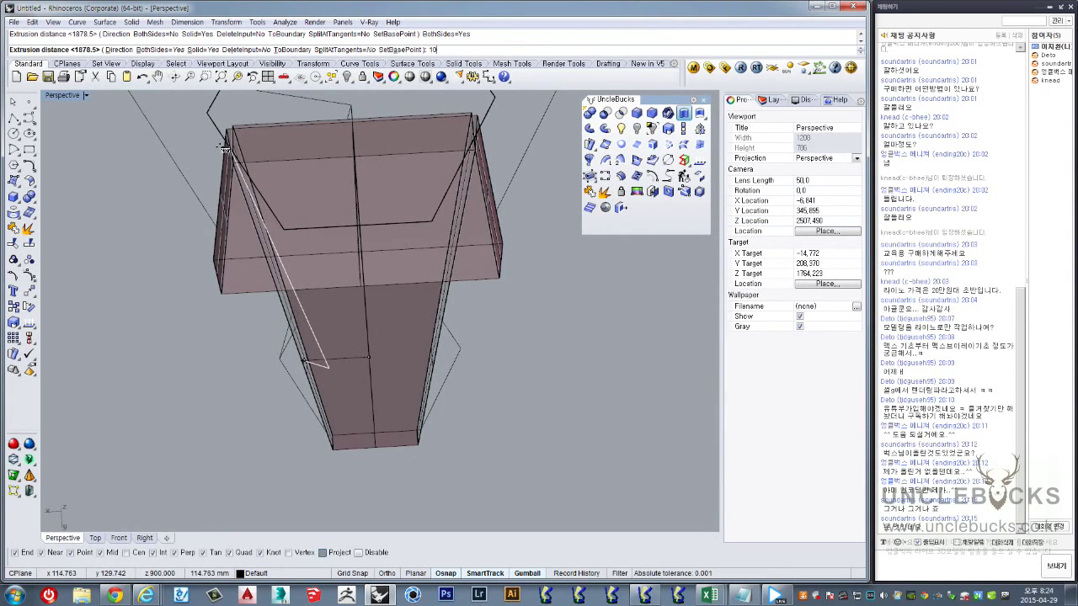
{"action": "key", "text": "Return"}
Select the arm and leg solids, orbiting around the joint to check them
{"action": "mouse_move", "coordinate": [344, 204]}
{"action": "right_mouse_down"}
{"action": "mouse_move", "coordinate": [465, 234]}
{"action": "mouse_move", "coordinate": [306, 315]}
{"action": "mouse_move", "coordinate": [419, 230]}
{"action": "right_mouse_up"}
{"action": "left_click", "coordinate": [305, 315]}
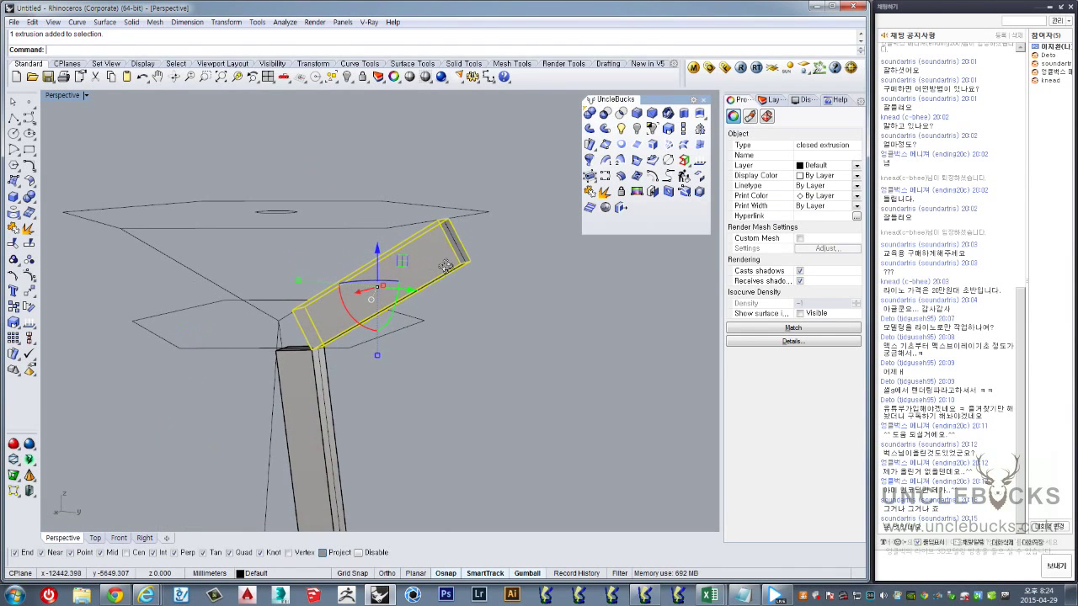
{"action": "mouse_move", "coordinate": [445, 267]}
{"action": "right_mouse_down"}
{"action": "mouse_move", "coordinate": [441, 233]}
{"action": "mouse_move", "coordinate": [485, 228]}
{"action": "right_mouse_up"}
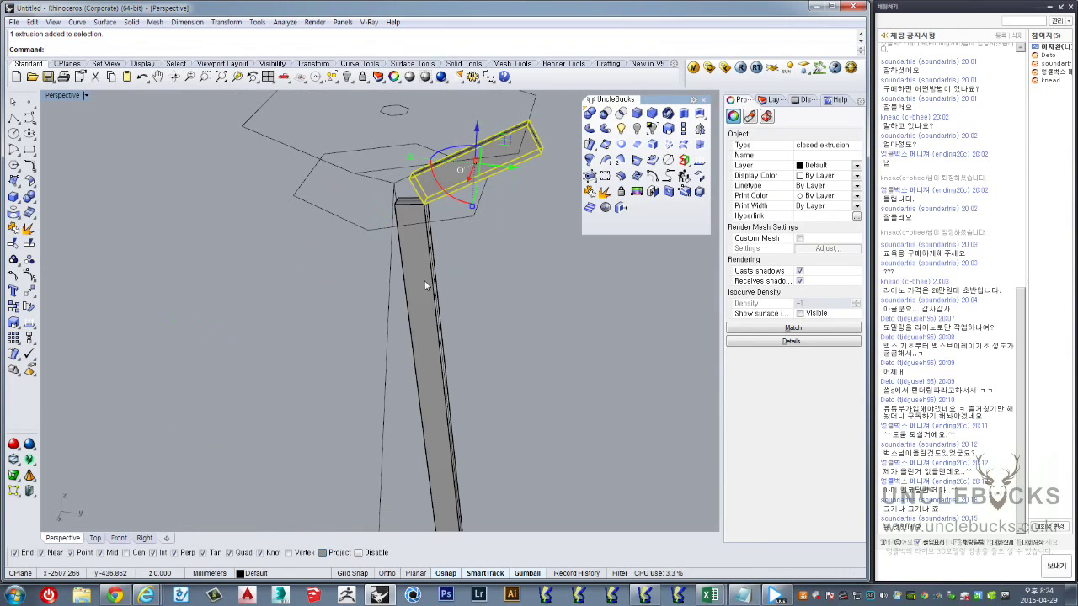
{"action": "left_click", "coordinate": [426, 285], "text": "shift"}
{"action": "mouse_move", "coordinate": [446, 169]}
{"action": "right_mouse_down"}
{"action": "mouse_move", "coordinate": [428, 187]}
{"action": "mouse_move", "coordinate": [456, 241]}
{"action": "mouse_move", "coordinate": [289, 180]}
{"action": "mouse_move", "coordinate": [244, 238]}
{"action": "mouse_move", "coordinate": [522, 241]}
{"action": "mouse_move", "coordinate": [481, 241]}
{"action": "mouse_move", "coordinate": [474, 260]}
{"action": "right_mouse_up"}
{"action": "scroll", "coordinate": [475, 260], "scroll_direction": "up", "scroll_amount": 5}
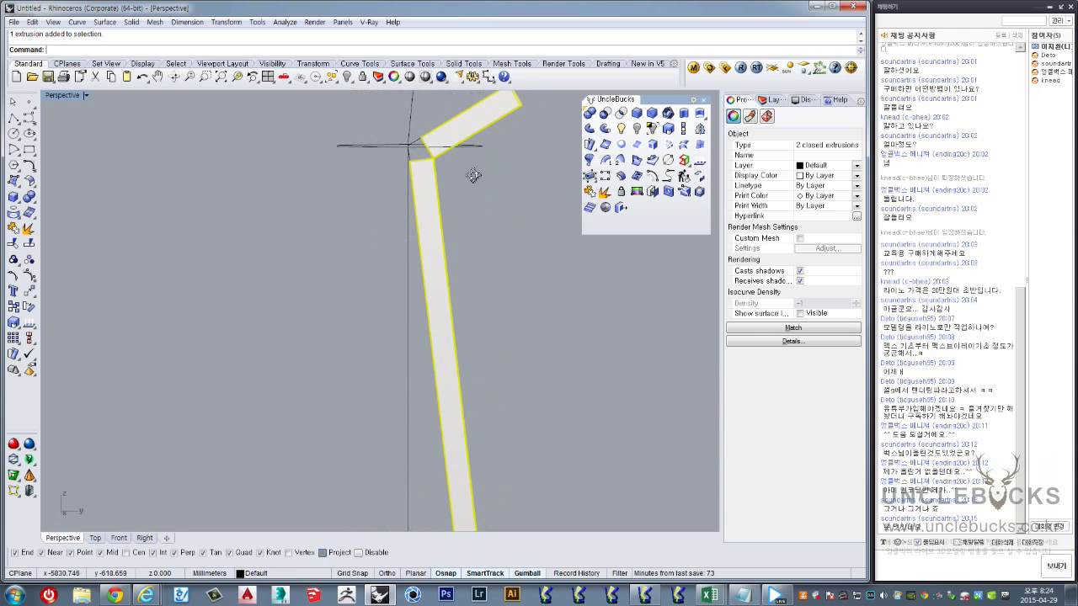
Maximize the Right view and deselect both solids
{"action": "double_click", "coordinate": [52, 96]}
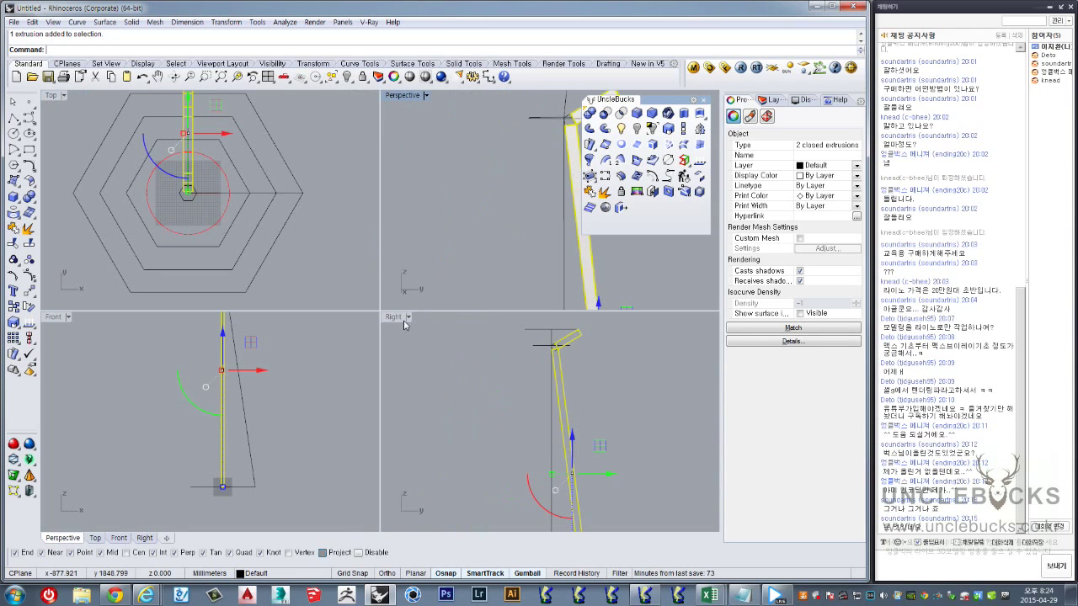
{"action": "double_click", "coordinate": [394, 317]}
{"action": "scroll", "coordinate": [421, 287], "scroll_direction": "up", "scroll_amount": 3}
{"action": "scroll", "coordinate": [452, 268], "scroll_direction": "down", "scroll_amount": 3}
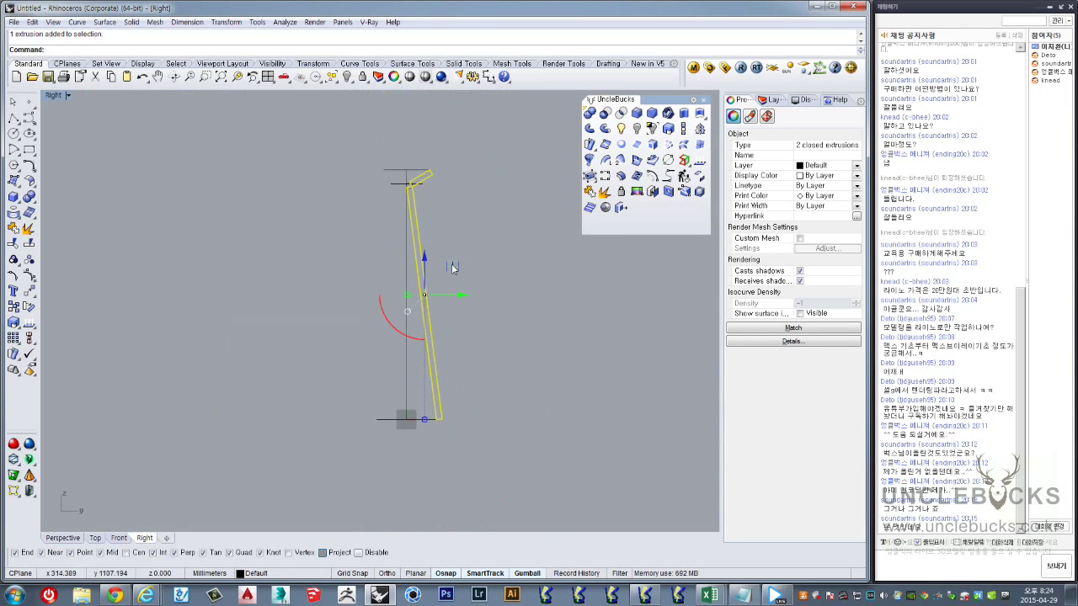
{"action": "key", "text": "Escape"}
{"action": "scroll", "coordinate": [463, 236], "scroll_direction": "up", "scroll_amount": 2}
{"action": "scroll", "coordinate": [445, 209], "scroll_direction": "up", "scroll_amount": 2}
{"action": "scroll", "coordinate": [444, 209], "scroll_direction": "up", "scroll_amount": 2}
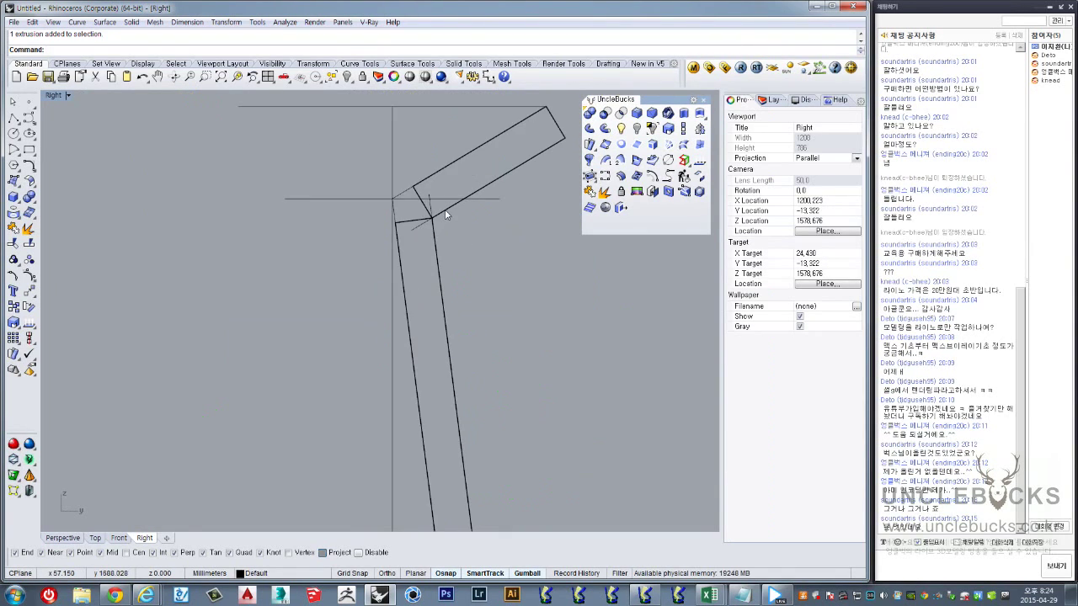
{"action": "scroll", "coordinate": [445, 209], "scroll_direction": "up", "scroll_amount": 2}
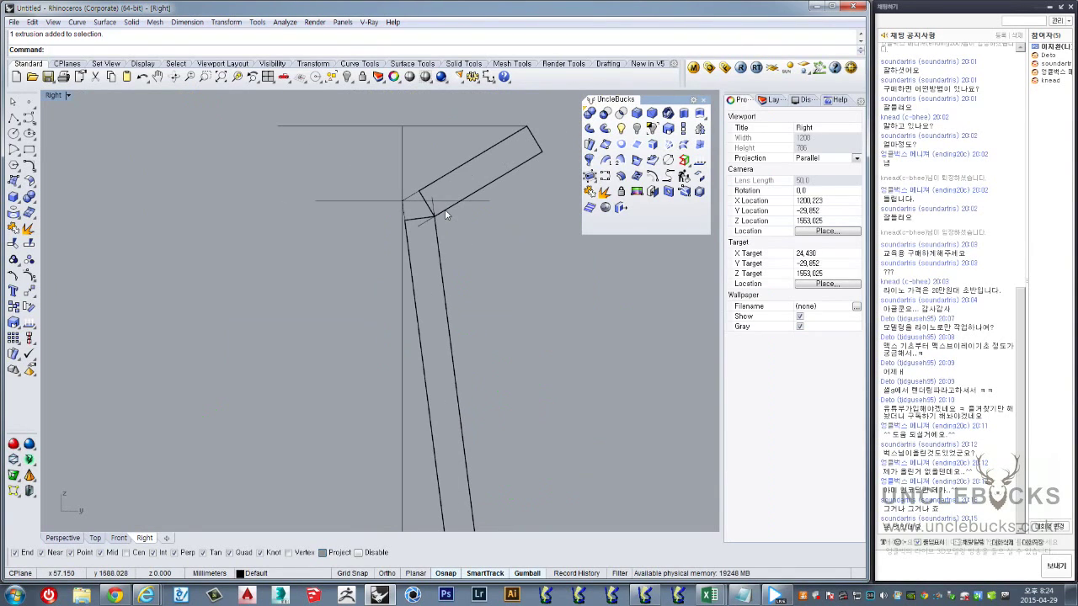
Zoom and pan the Right view close onto the leg–arm joint
{"action": "left_click", "coordinate": [147, 595]}
{"action": "mouse_move", "coordinate": [194, 531]}
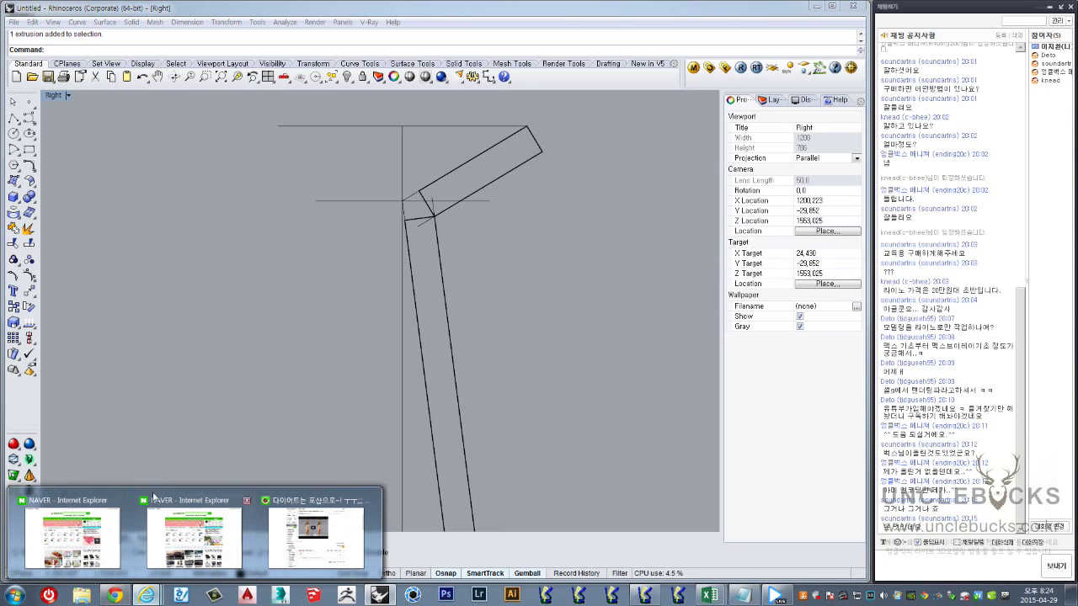
{"action": "left_click", "coordinate": [285, 285]}
{"action": "scroll", "coordinate": [417, 212], "scroll_direction": "up", "scroll_amount": 2}
{"action": "scroll", "coordinate": [395, 351], "scroll_direction": "up", "scroll_amount": 2}
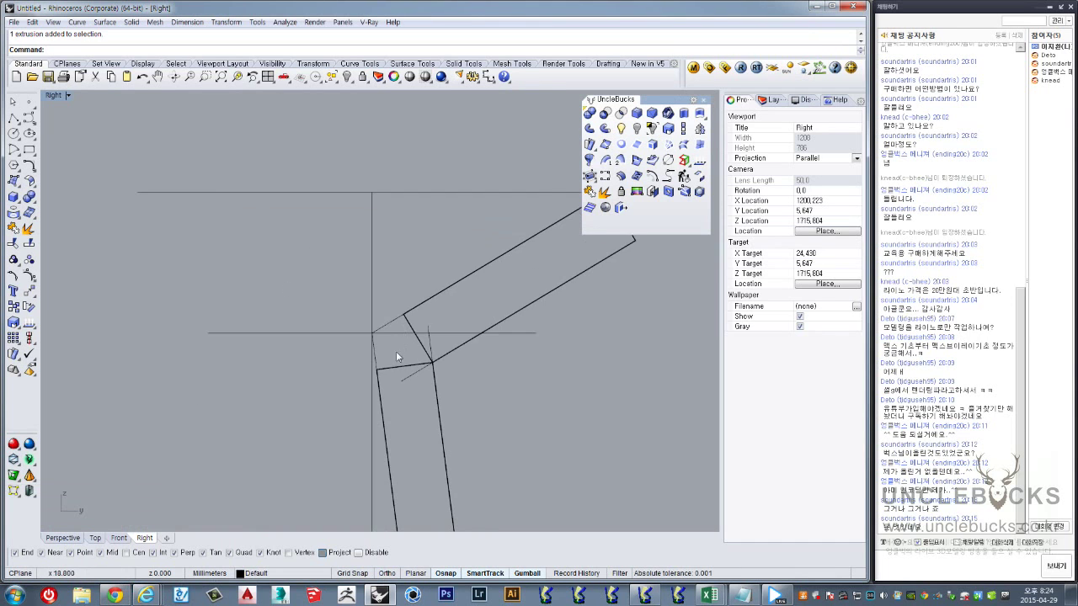
{"action": "mouse_move", "coordinate": [396, 351]}
{"action": "right_mouse_down"}
{"action": "mouse_move", "coordinate": [389, 256]}
{"action": "mouse_move", "coordinate": [361, 220]}
{"action": "mouse_move", "coordinate": [346, 245]}
{"action": "right_mouse_up"}
{"action": "scroll", "coordinate": [385, 257], "scroll_direction": "up", "scroll_amount": 3}
{"action": "scroll", "coordinate": [378, 244], "scroll_direction": "down", "scroll_amount": 3}
{"action": "scroll", "coordinate": [357, 205], "scroll_direction": "up", "scroll_amount": 3}
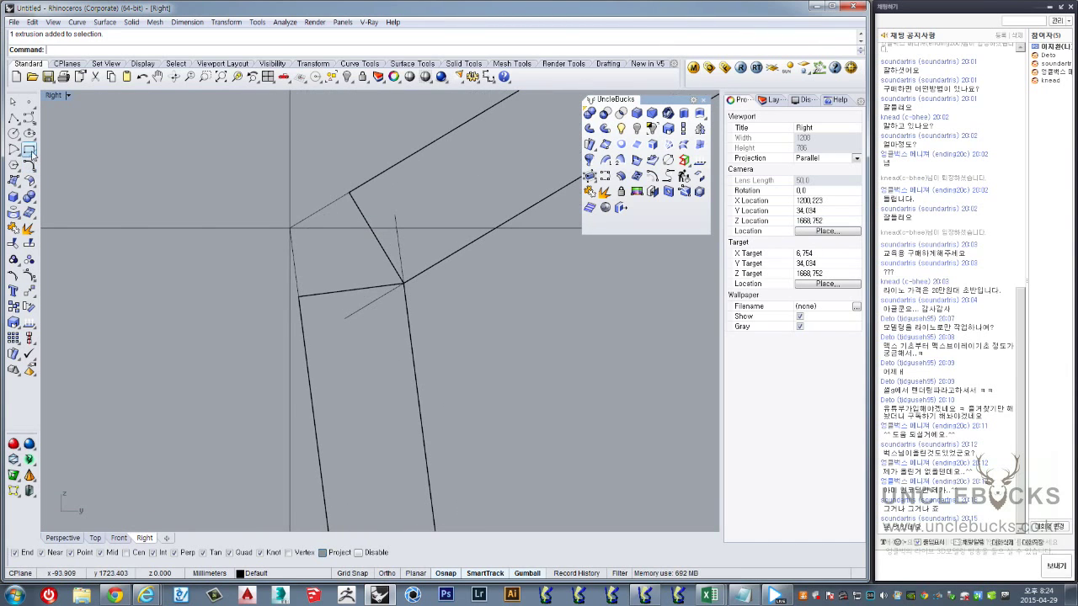
{"action": "right_click_drag", "start_coordinate": [344, 260], "coordinate": [299, 274]}
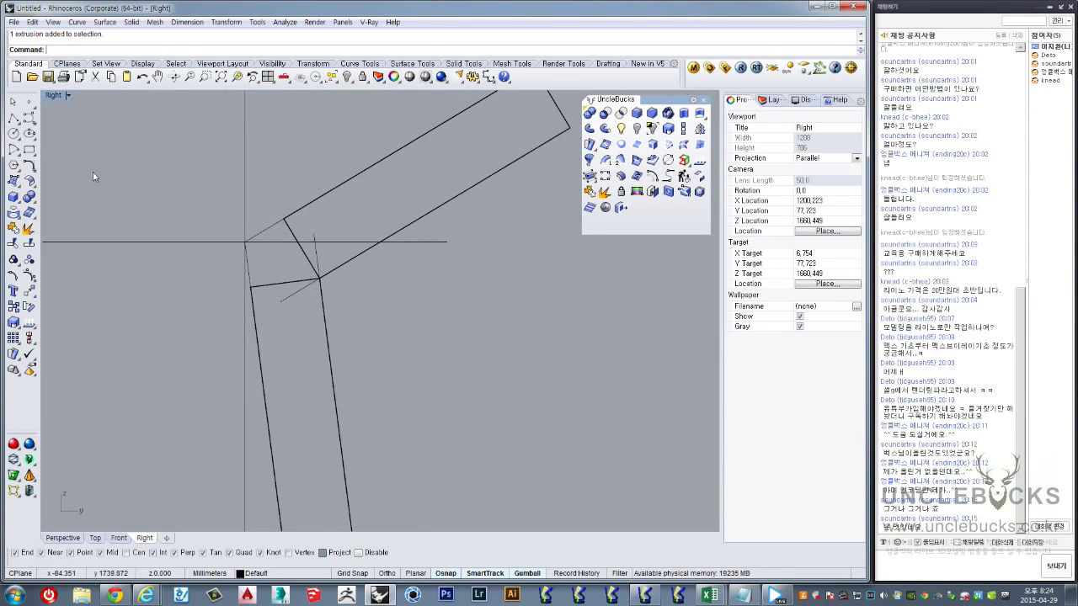
{"action": "left_click", "coordinate": [31, 155]}
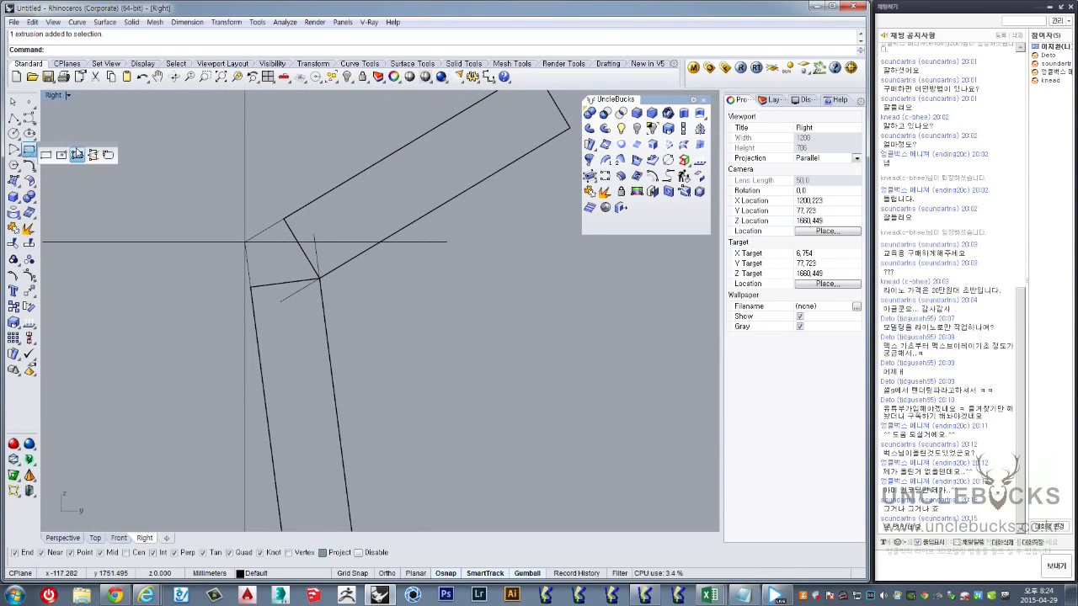
Draw a 60-wide three-point rectangle across the arm at the joint
{"action": "left_click", "coordinate": [77, 157]}
{"action": "right_click_drag", "start_coordinate": [272, 171], "coordinate": [282, 214]}
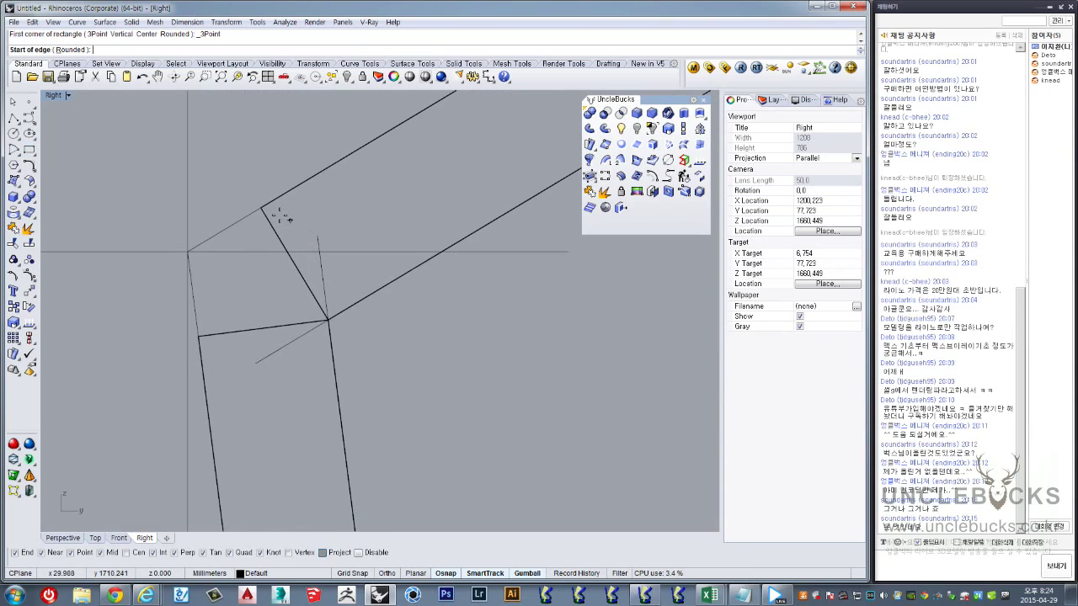
{"action": "left_click", "coordinate": [262, 207]}
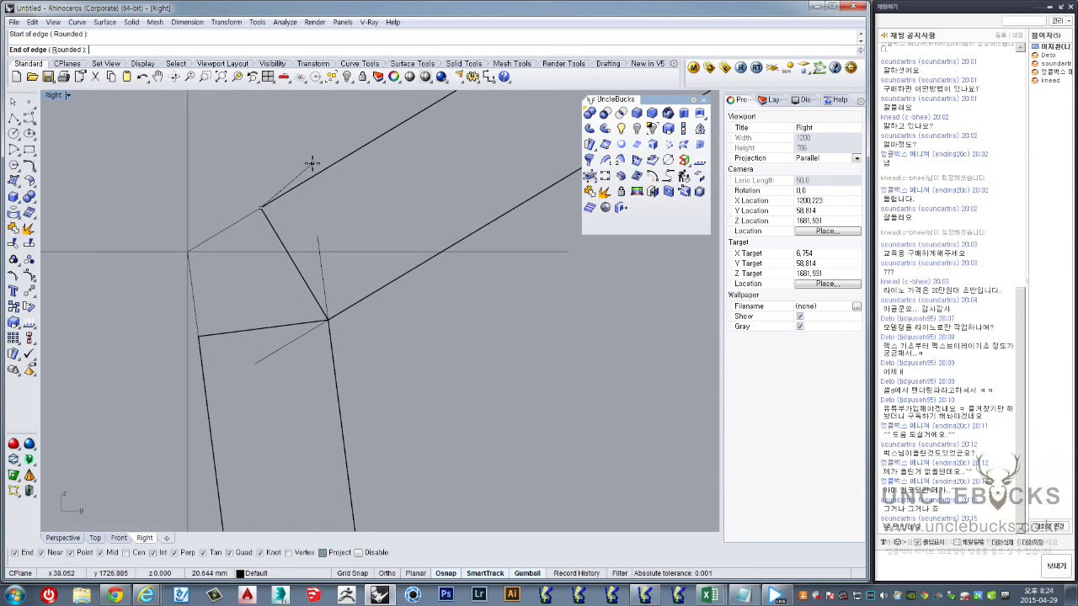
{"action": "left_click", "coordinate": [328, 319]}
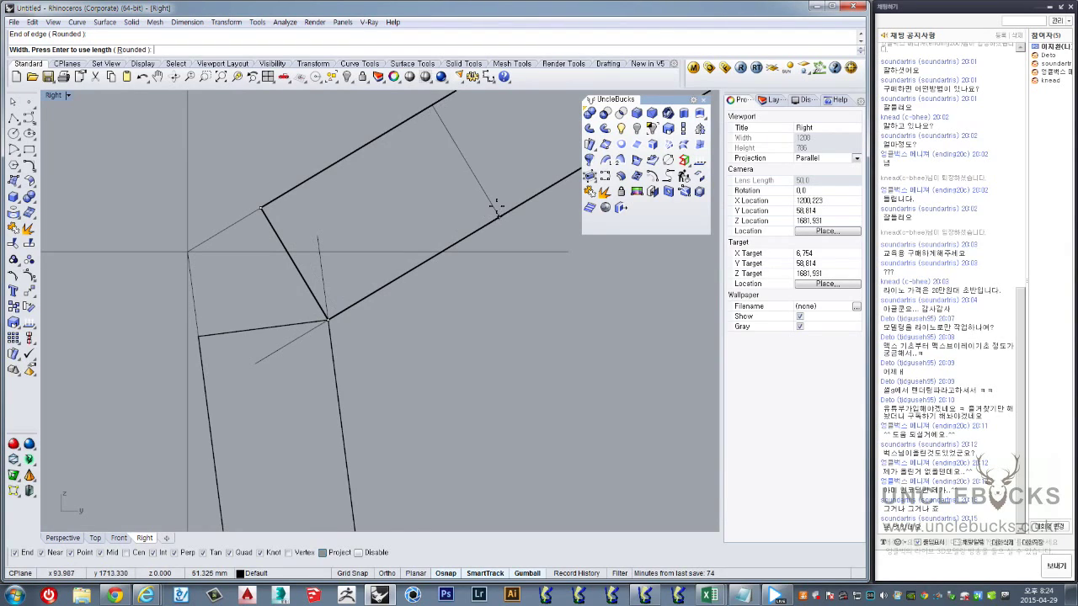
{"action": "scroll", "coordinate": [493, 214], "scroll_direction": "down", "scroll_amount": 3}
{"action": "scroll", "coordinate": [497, 209], "scroll_direction": "down", "scroll_amount": 3}
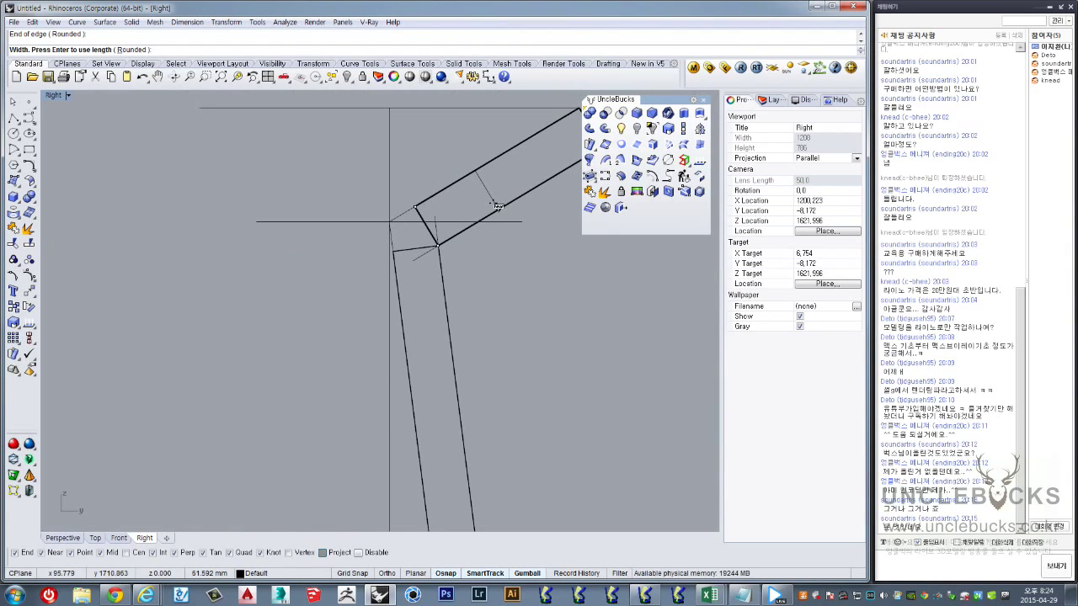
{"action": "type", "text": "60"}
{"action": "key", "text": "Return"}
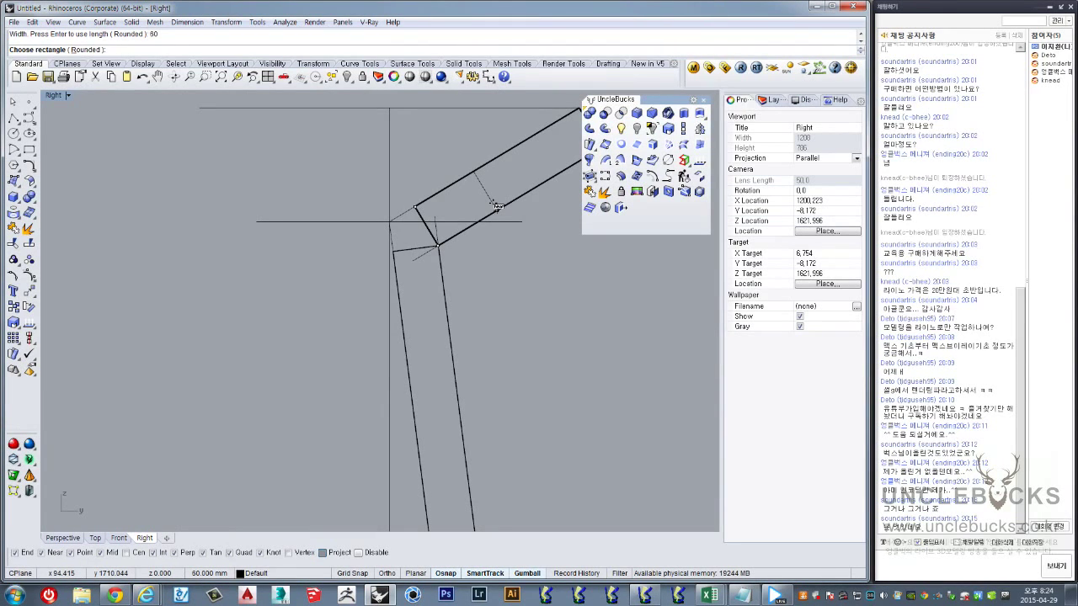
{"action": "left_click", "coordinate": [539, 298]}
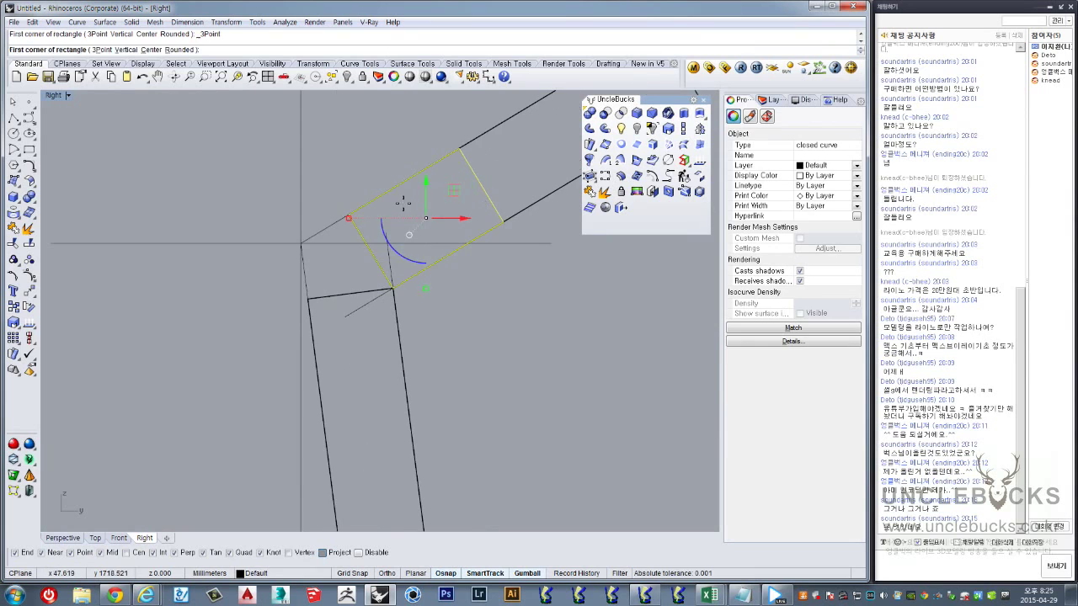
Begin a second three-point rectangle edge at the leg corner
{"action": "right_click_drag", "start_coordinate": [382, 303], "coordinate": [360, 252]}
{"action": "left_click", "coordinate": [288, 245]}
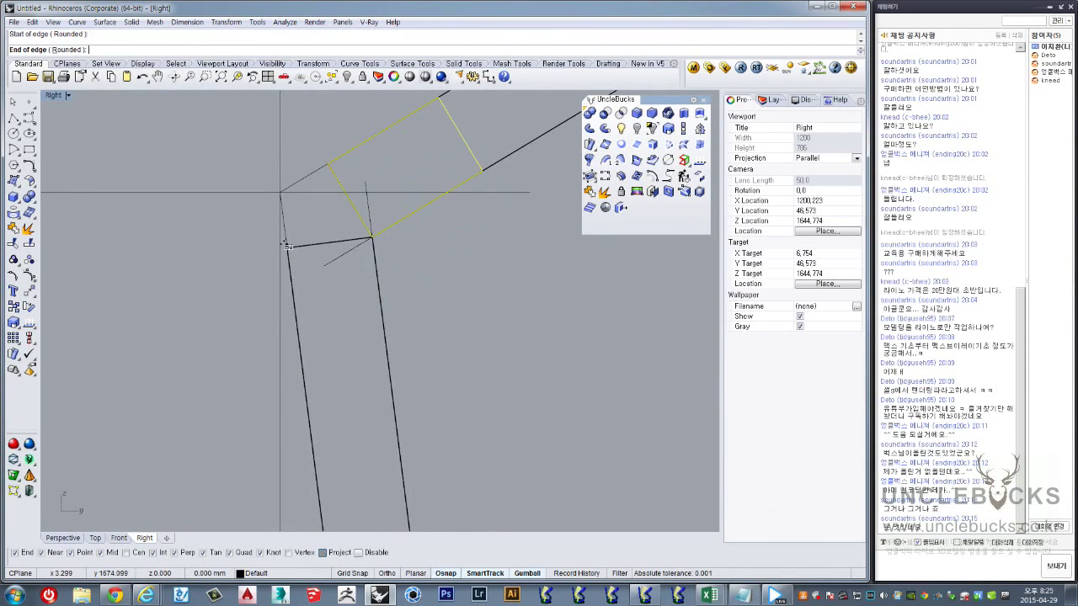
{"action": "left_click", "coordinate": [287, 246]}
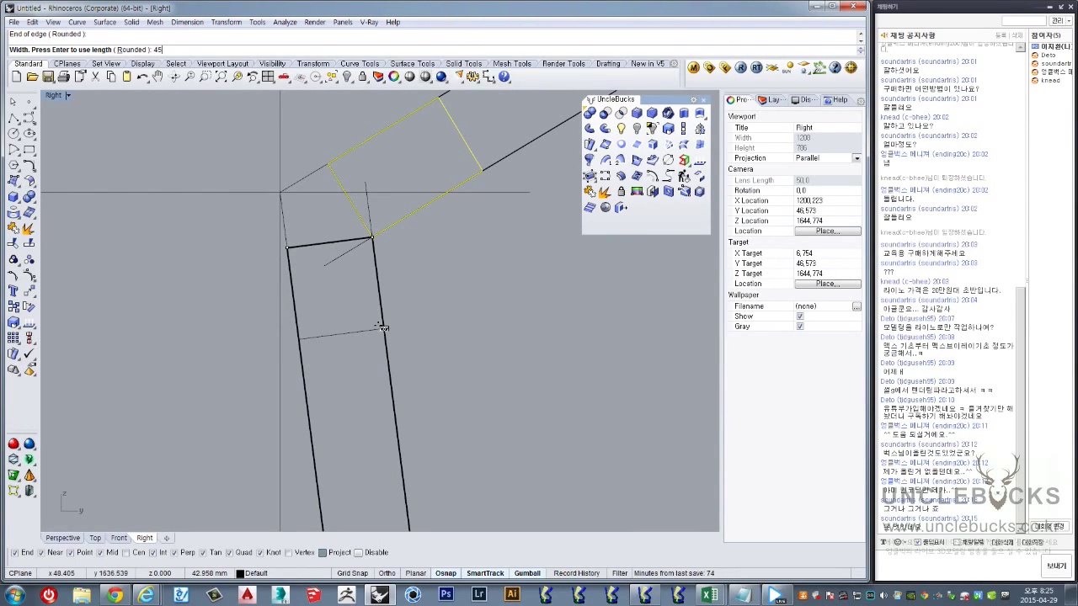
Finish the 45-wide rectangle outlining the arm where it meets the pole
{"action": "left_click", "coordinate": [382, 327]}
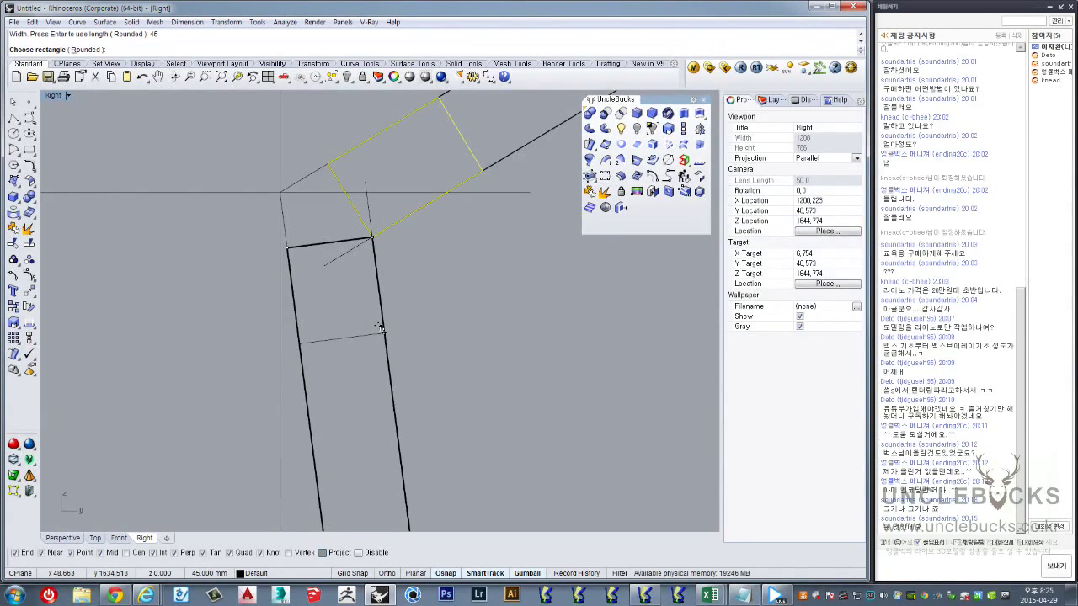
{"action": "left_click", "coordinate": [371, 337]}
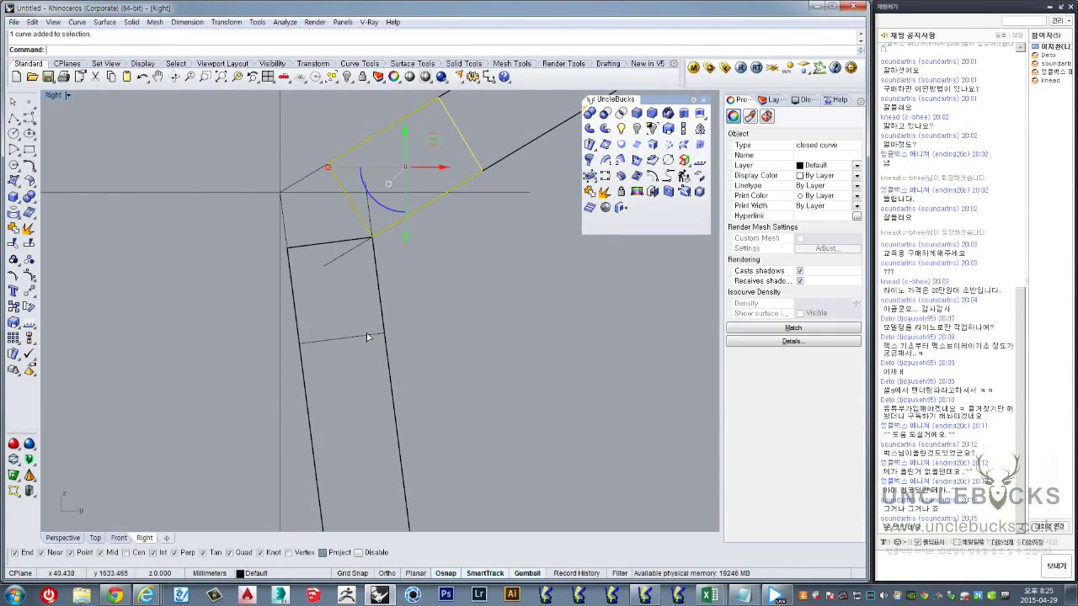
{"action": "right_click_drag", "start_coordinate": [367, 337], "coordinate": [383, 245]}
Select and then deselect the two joint rectangles, and start the Offset command
{"action": "left_click", "coordinate": [398, 268], "text": "shift"}
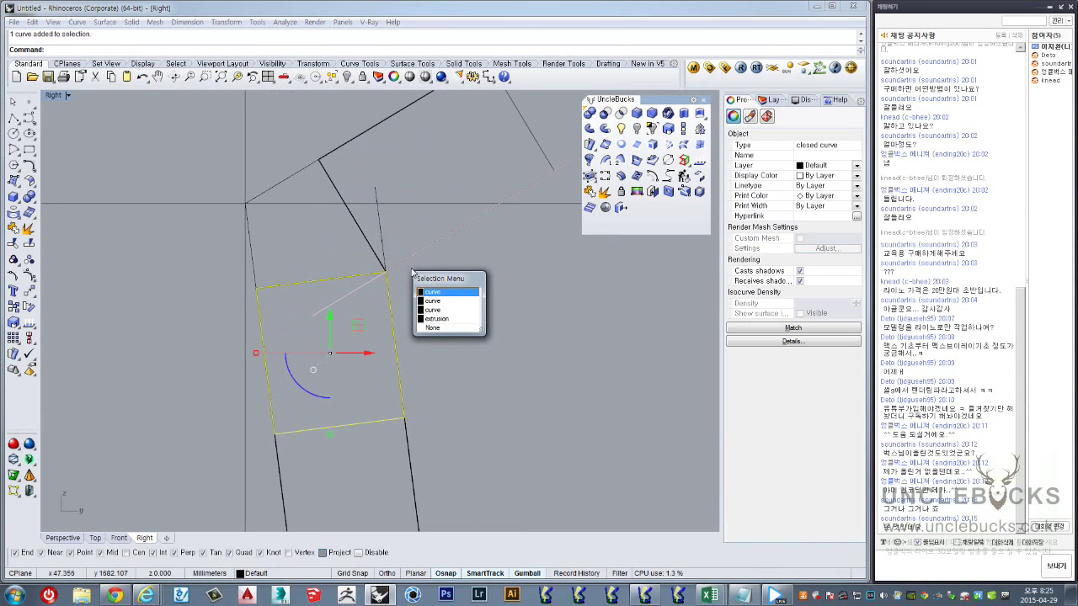
{"action": "left_click", "coordinate": [455, 291]}
{"action": "scroll", "coordinate": [438, 282], "scroll_direction": "up", "scroll_amount": 3}
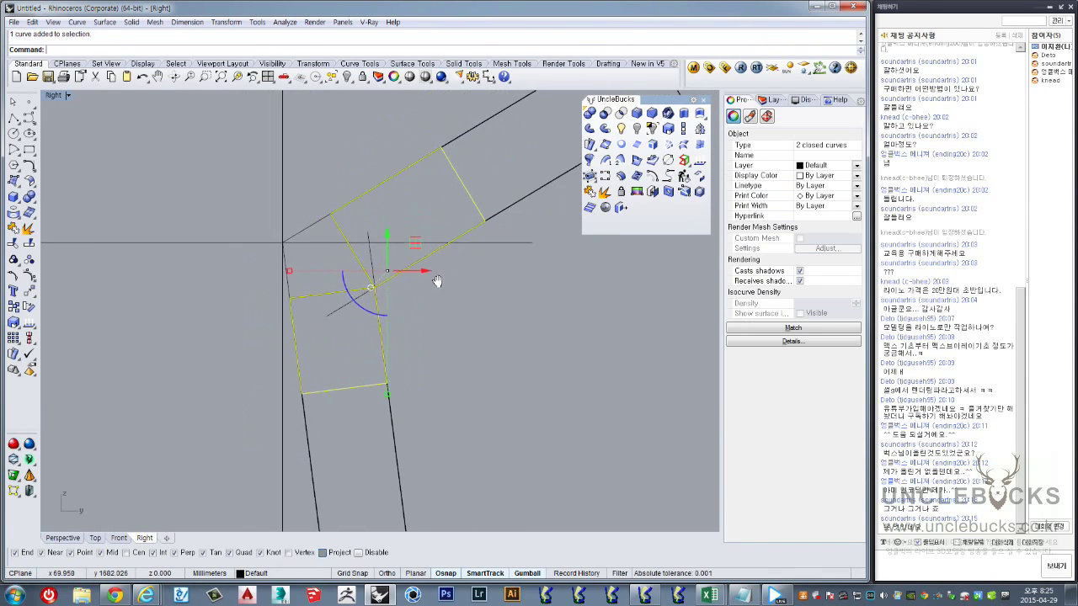
{"action": "scroll", "coordinate": [440, 292], "scroll_direction": "up", "scroll_amount": 2}
{"action": "left_click", "coordinate": [440, 292]}
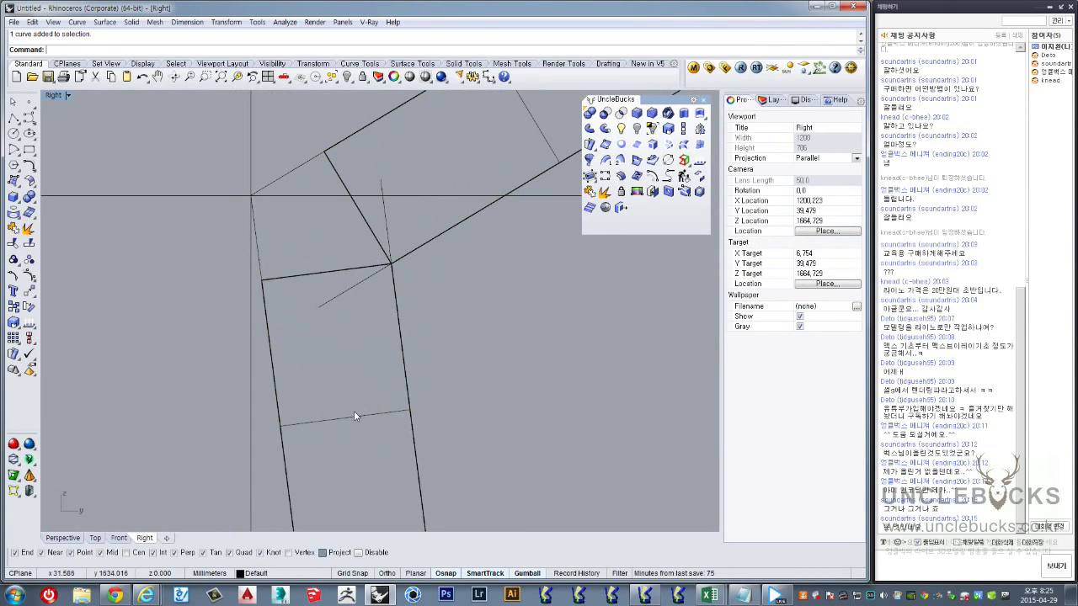
{"action": "type", "text": "Of"}
{"action": "key", "text": "Return"}
{"action": "type", "text": "5"}
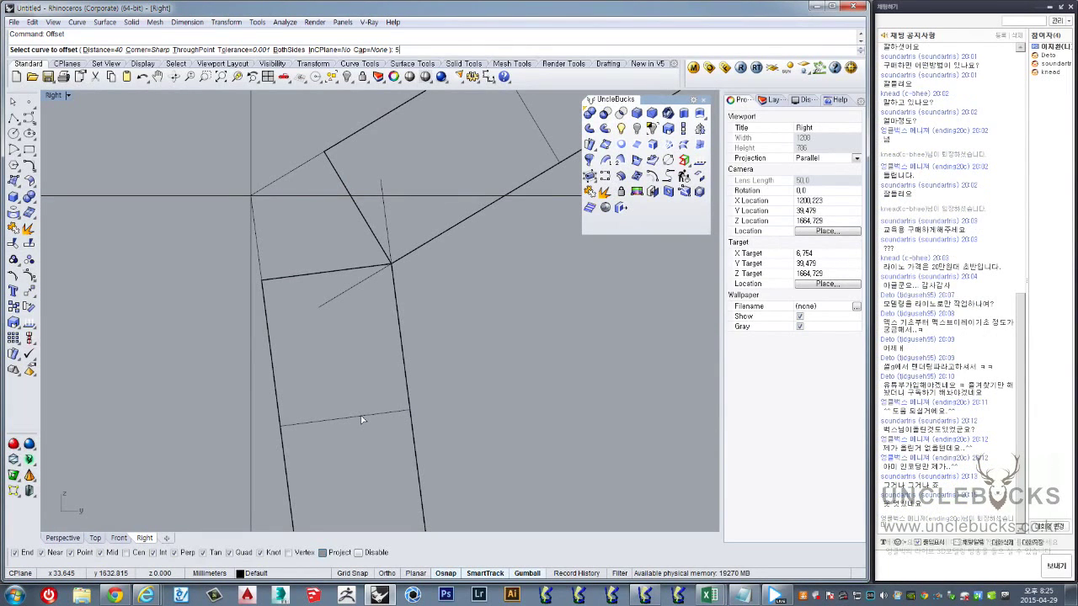
Offset the lower and upper joint rectangles outward by 5 units
{"action": "key", "text": "Return"}
{"action": "left_click", "coordinate": [361, 414]}
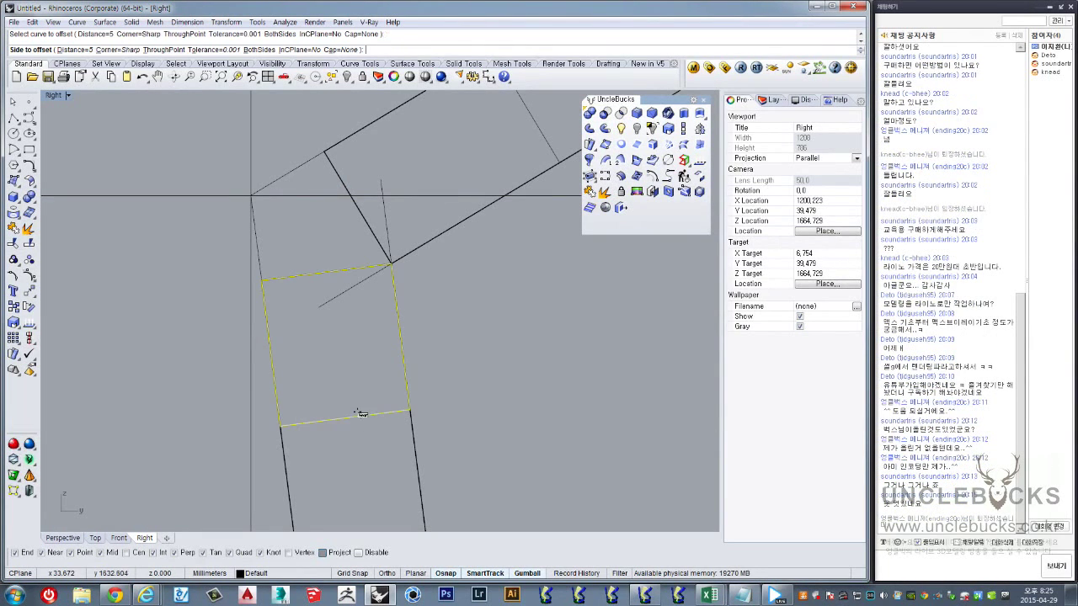
{"action": "left_click", "coordinate": [360, 491]}
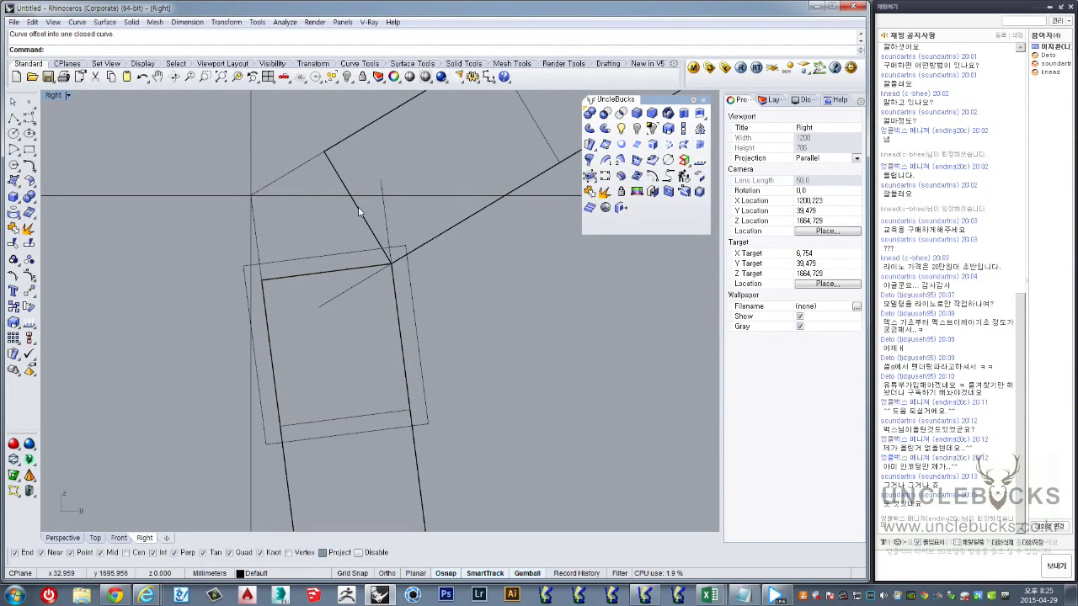
{"action": "left_click", "coordinate": [329, 164]}
{"action": "left_click", "coordinate": [371, 182]}
{"action": "key", "text": "Return"}
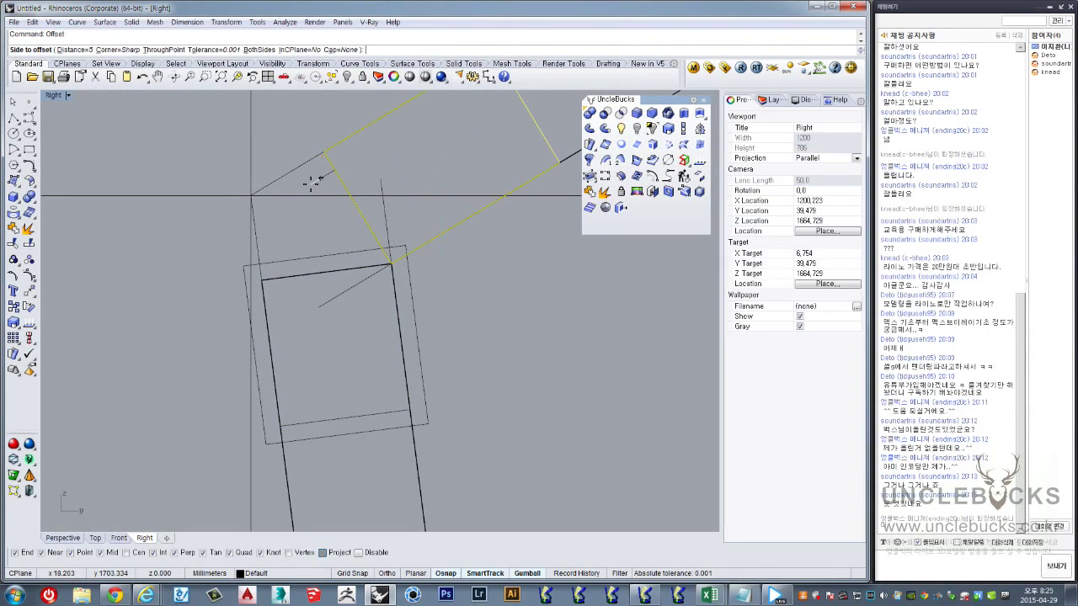
{"action": "left_click", "coordinate": [315, 183]}
{"action": "left_click", "coordinate": [427, 267]}
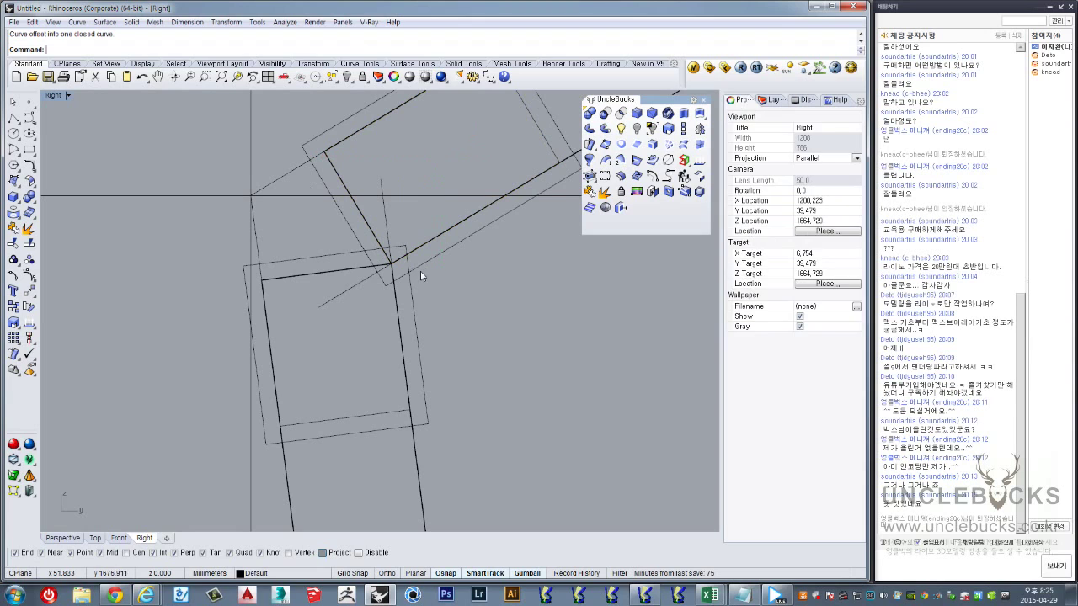
Select all four joint rectangles and maximize the Perspective view
{"action": "left_click", "coordinate": [420, 271]}
{"action": "left_click", "coordinate": [415, 296], "text": "shift"}
{"action": "scroll", "coordinate": [415, 296], "scroll_direction": "down", "scroll_amount": 3}
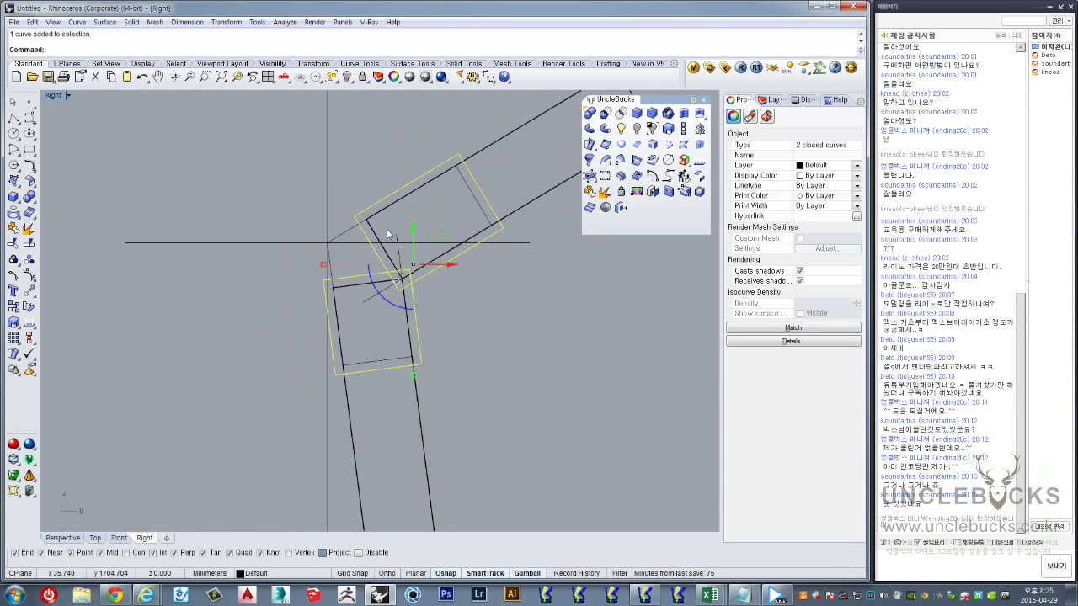
{"action": "scroll", "coordinate": [385, 233], "scroll_direction": "up", "scroll_amount": 2}
{"action": "scroll", "coordinate": [382, 235], "scroll_direction": "up", "scroll_amount": 2}
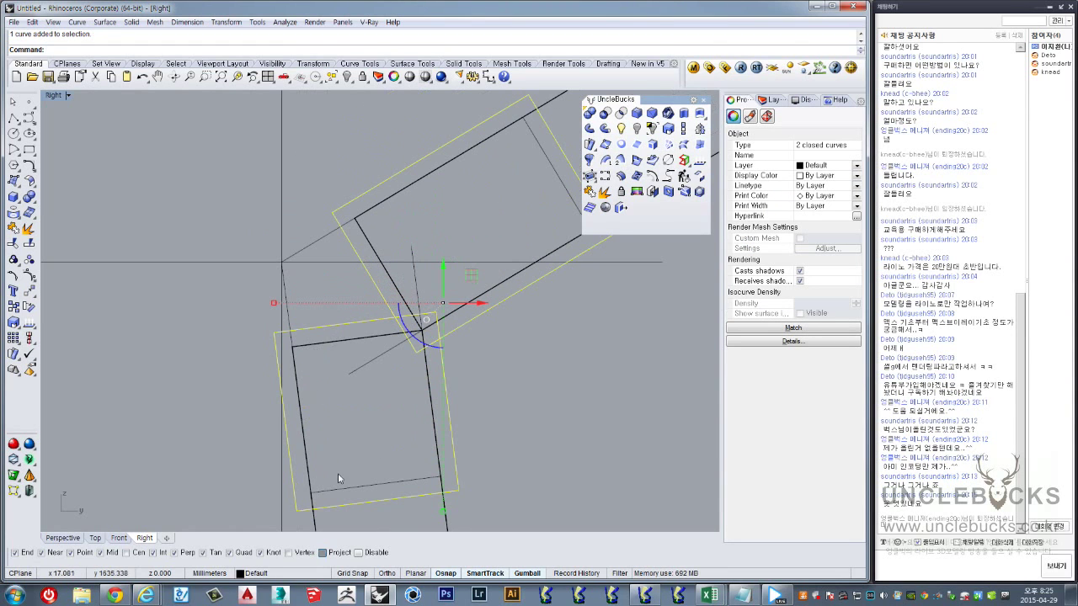
{"action": "left_click", "coordinate": [369, 483], "text": "shift"}
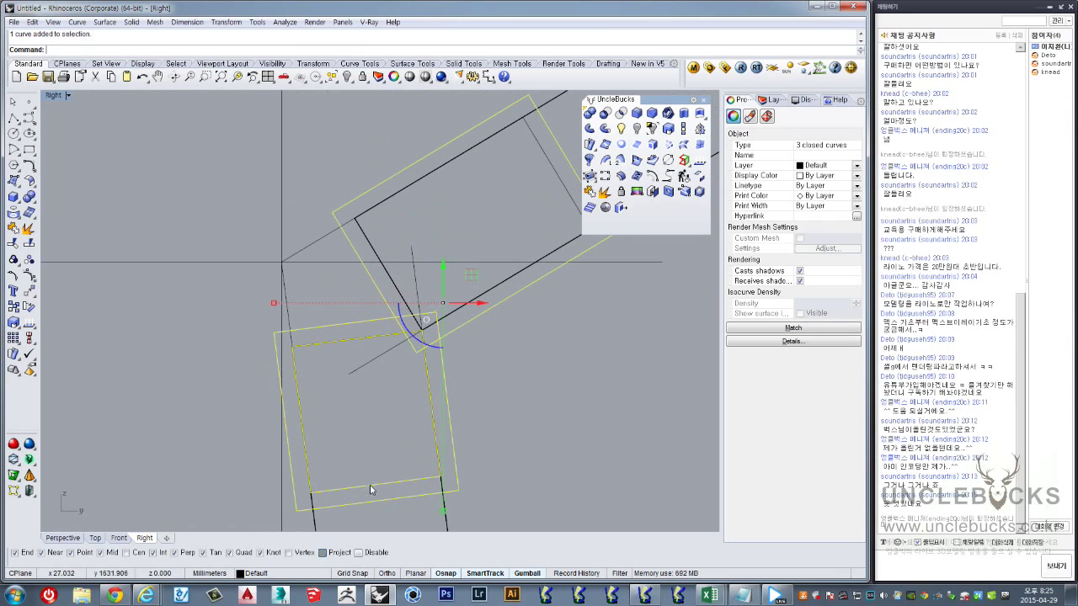
{"action": "left_click", "coordinate": [534, 139], "text": "shift"}
{"action": "right_click_drag", "start_coordinate": [513, 181], "coordinate": [362, 221]}
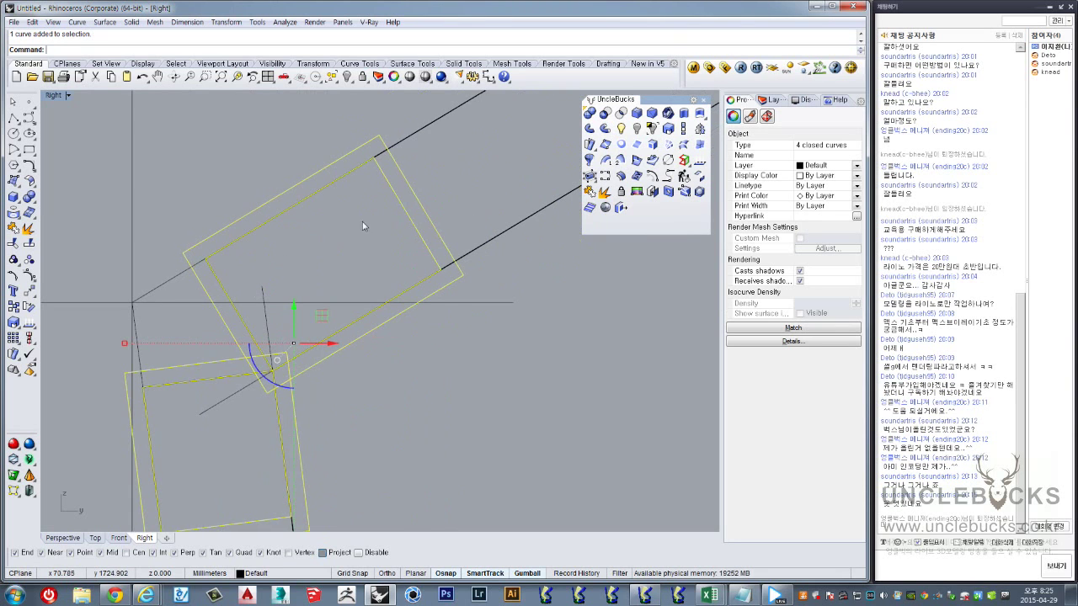
{"action": "double_click", "coordinate": [48, 96]}
{"action": "double_click", "coordinate": [404, 96]}
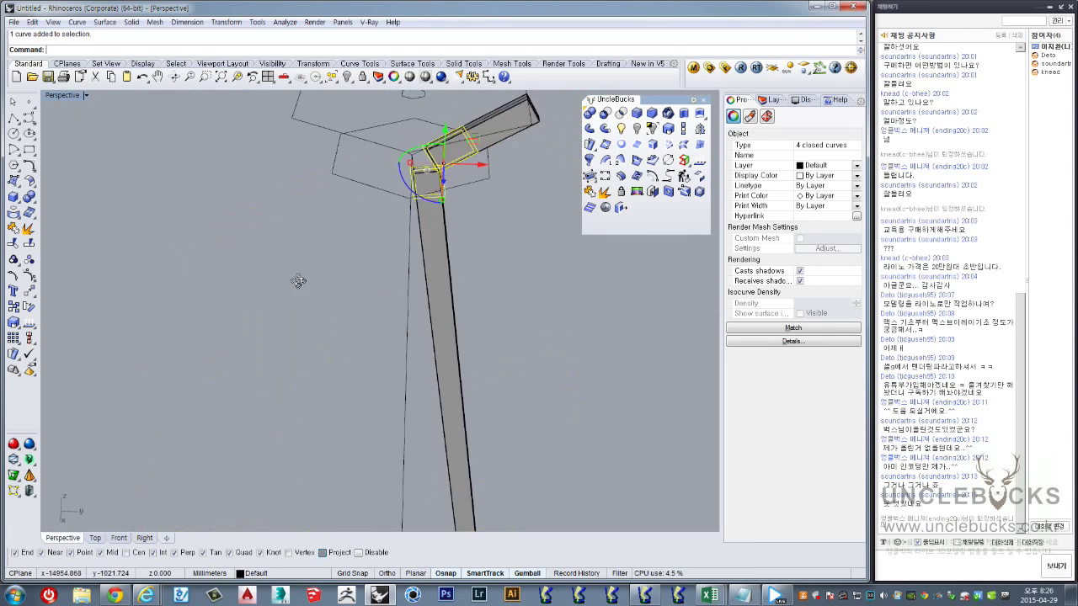
Extrude the four joint rectangles 15 units into solid collar boxes, then select a box
{"action": "mouse_move", "coordinate": [299, 282]}
{"action": "right_mouse_down"}
{"action": "mouse_move", "coordinate": [287, 250]}
{"action": "mouse_move", "coordinate": [429, 235]}
{"action": "mouse_move", "coordinate": [357, 205]}
{"action": "mouse_move", "coordinate": [395, 198]}
{"action": "right_mouse_up"}
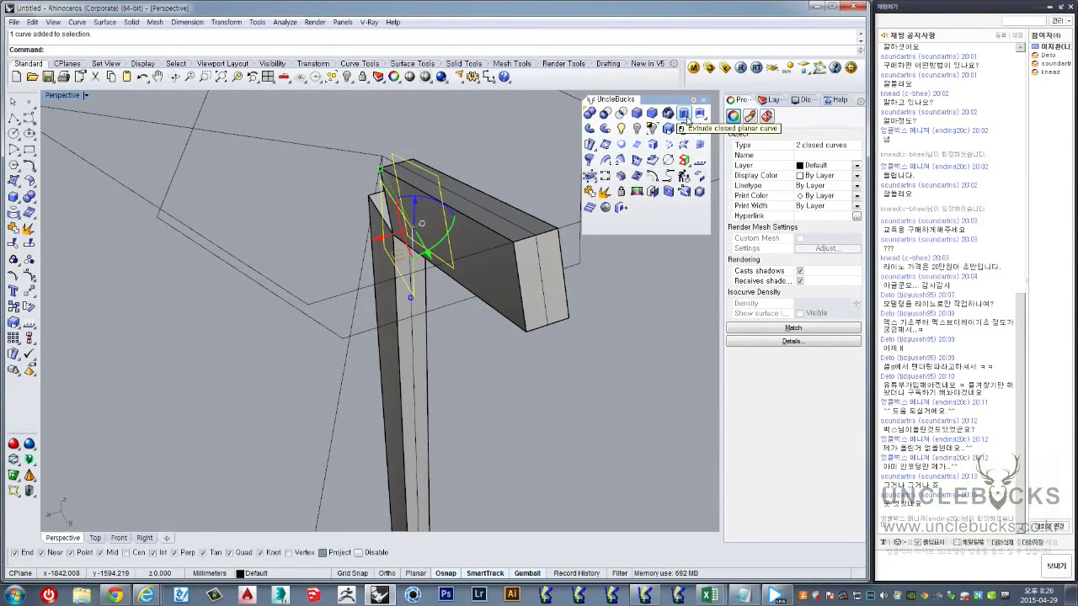
{"action": "left_click", "coordinate": [687, 119]}
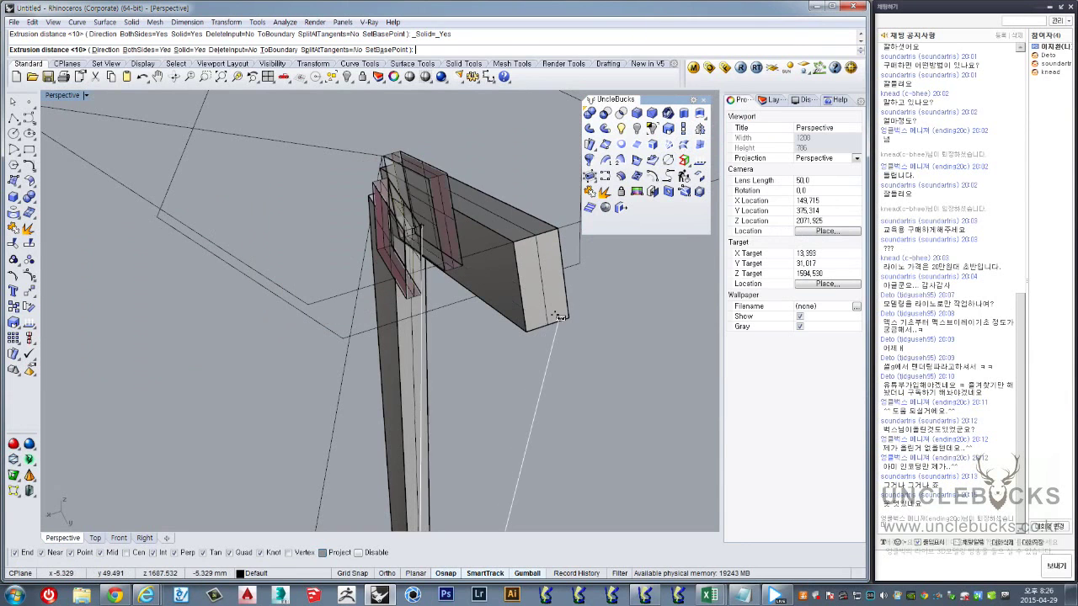
{"action": "right_click_drag", "start_coordinate": [571, 316], "coordinate": [436, 255]}
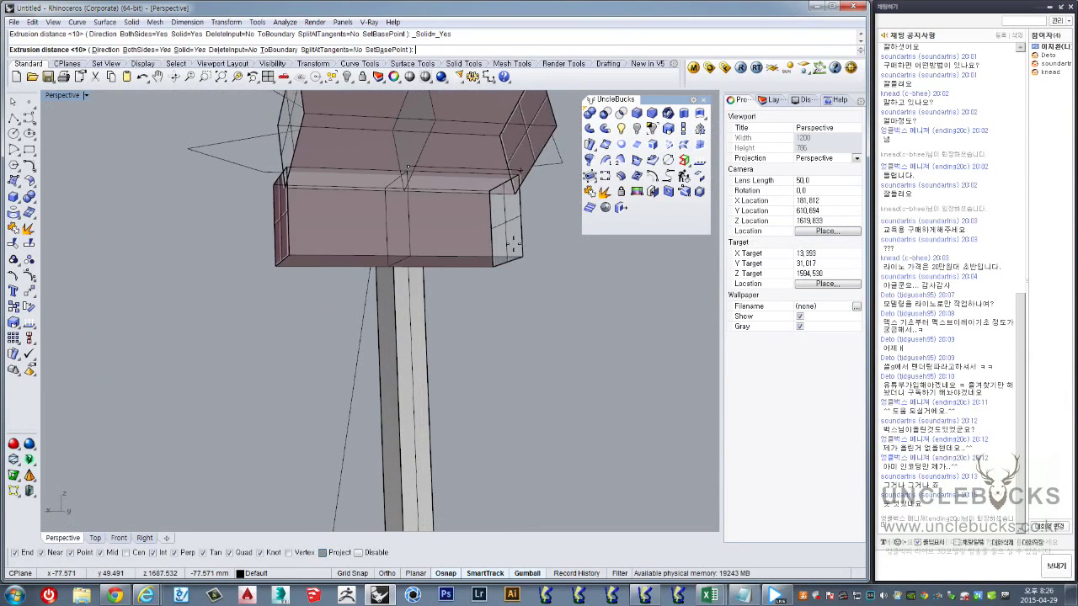
{"action": "scroll", "coordinate": [434, 255], "scroll_direction": "up", "scroll_amount": 5}
{"action": "scroll", "coordinate": [427, 254], "scroll_direction": "up", "scroll_amount": 3}
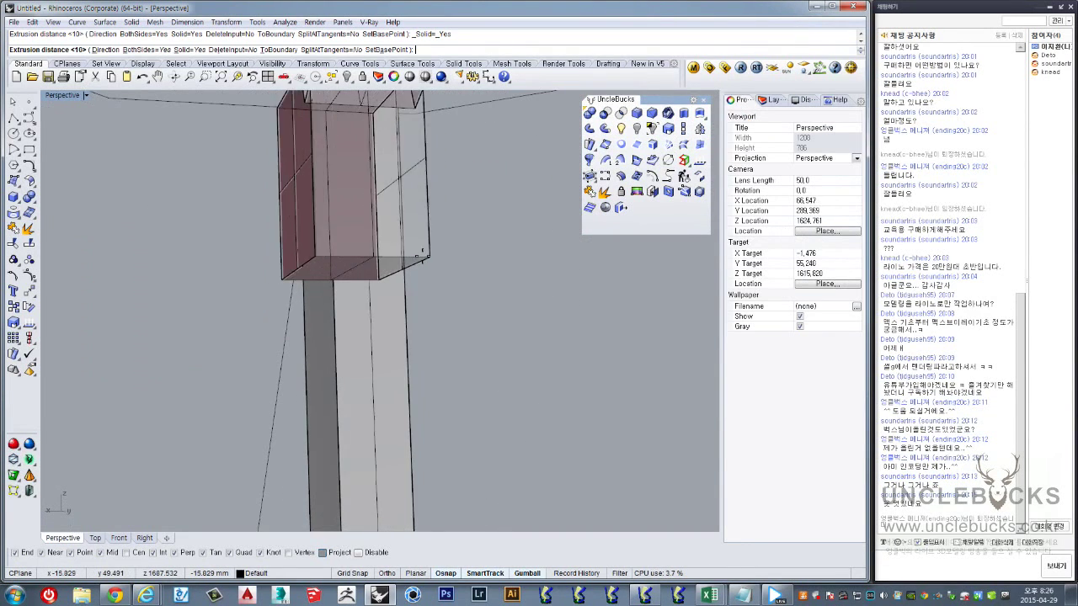
{"action": "scroll", "coordinate": [421, 252], "scroll_direction": "up", "scroll_amount": 2}
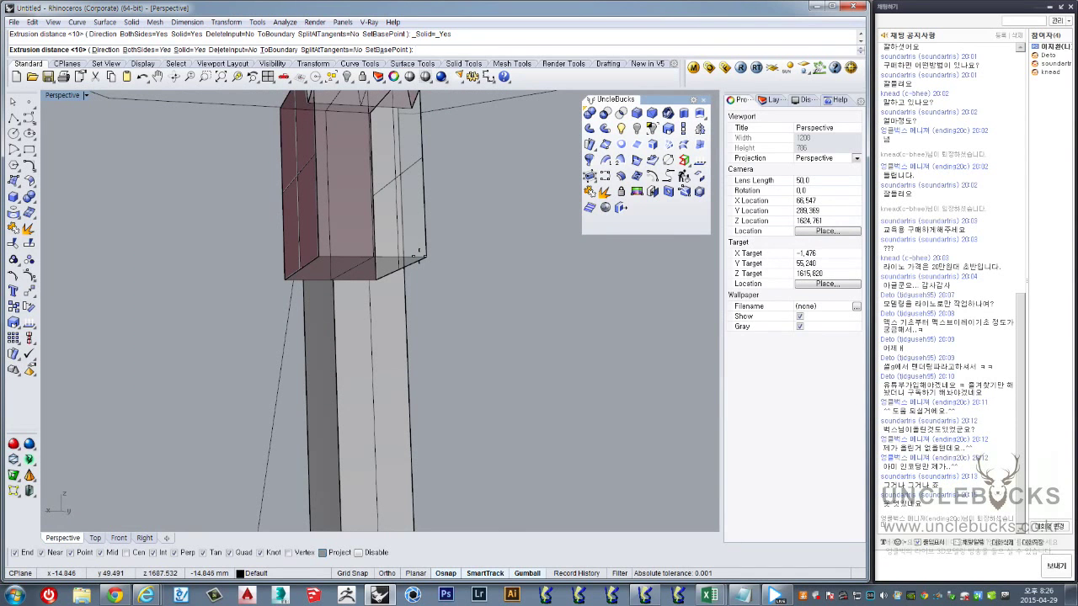
{"action": "type", "text": "15"}
{"action": "key", "text": "Return"}
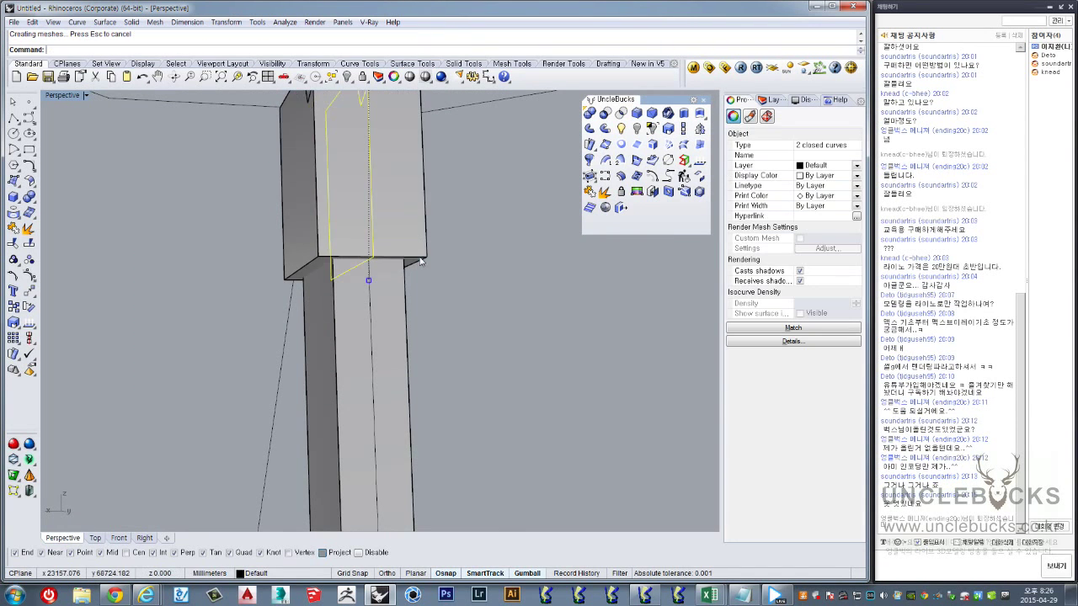
{"action": "right_click_drag", "start_coordinate": [395, 263], "coordinate": [436, 227]}
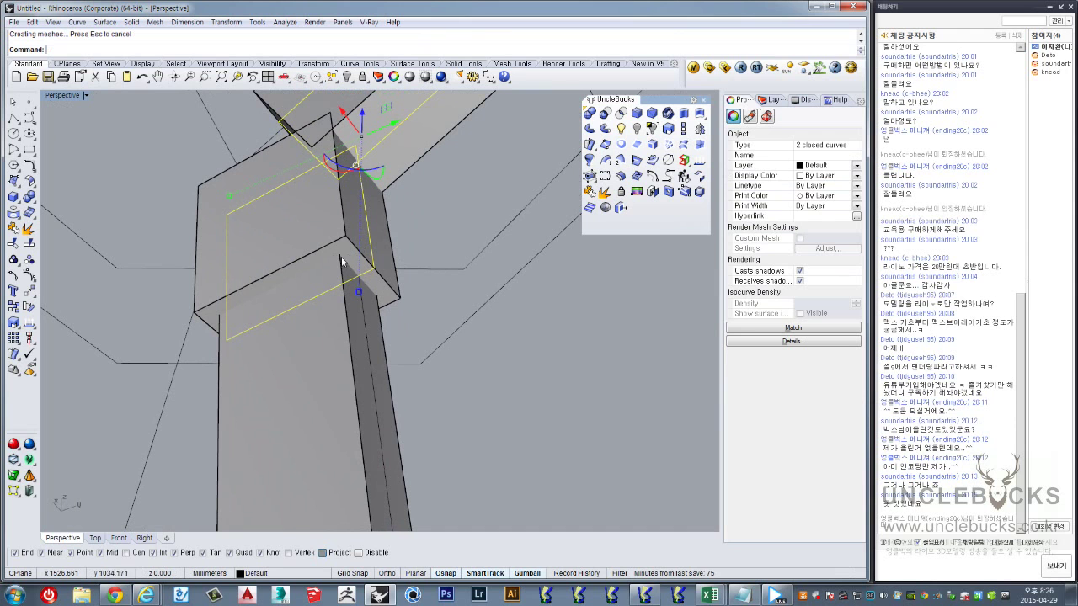
{"action": "mouse_move", "coordinate": [321, 249]}
{"action": "right_mouse_down"}
{"action": "mouse_move", "coordinate": [549, 357]}
{"action": "mouse_move", "coordinate": [487, 289]}
{"action": "mouse_move", "coordinate": [503, 328]}
{"action": "mouse_move", "coordinate": [490, 294]}
{"action": "mouse_move", "coordinate": [448, 322]}
{"action": "mouse_move", "coordinate": [483, 298]}
{"action": "mouse_move", "coordinate": [494, 308]}
{"action": "mouse_move", "coordinate": [476, 333]}
{"action": "mouse_move", "coordinate": [395, 253]}
{"action": "mouse_move", "coordinate": [444, 278]}
{"action": "mouse_move", "coordinate": [480, 264]}
{"action": "mouse_move", "coordinate": [533, 327]}
{"action": "mouse_move", "coordinate": [438, 304]}
{"action": "mouse_move", "coordinate": [422, 196]}
{"action": "mouse_move", "coordinate": [466, 272]}
{"action": "right_mouse_up"}
{"action": "key", "text": "Escape"}
{"action": "left_click", "coordinate": [533, 328]}
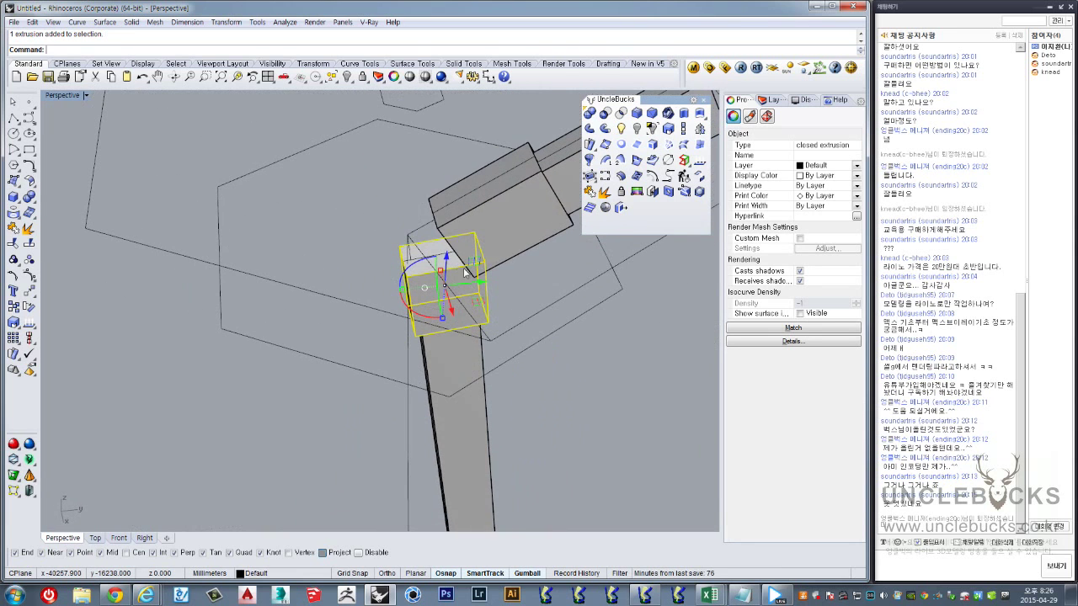
Select both collar boxes and start a polar array from the Top view
{"action": "left_click", "coordinate": [507, 224], "text": "shift"}
{"action": "key", "text": "ctrl+Tab"}
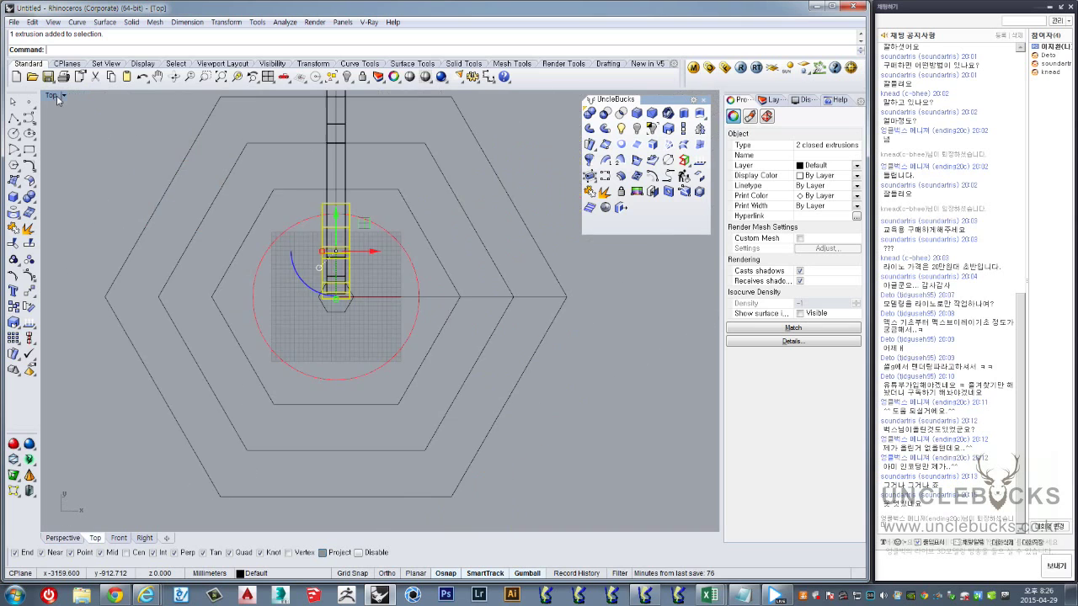
{"action": "scroll", "coordinate": [375, 210], "scroll_direction": "up", "scroll_amount": 5}
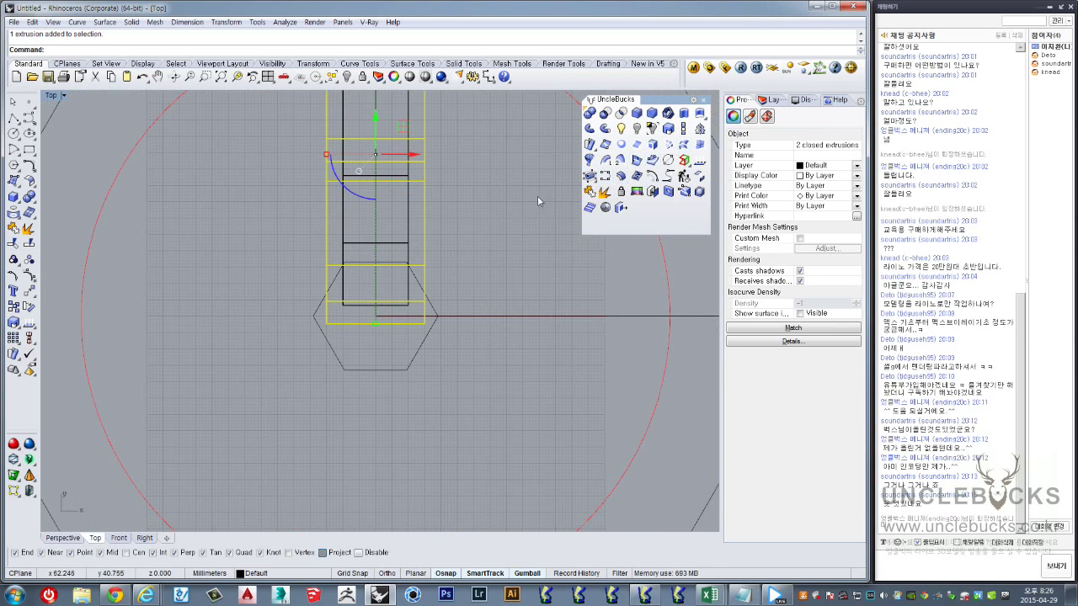
{"action": "left_click", "coordinate": [14, 338]}
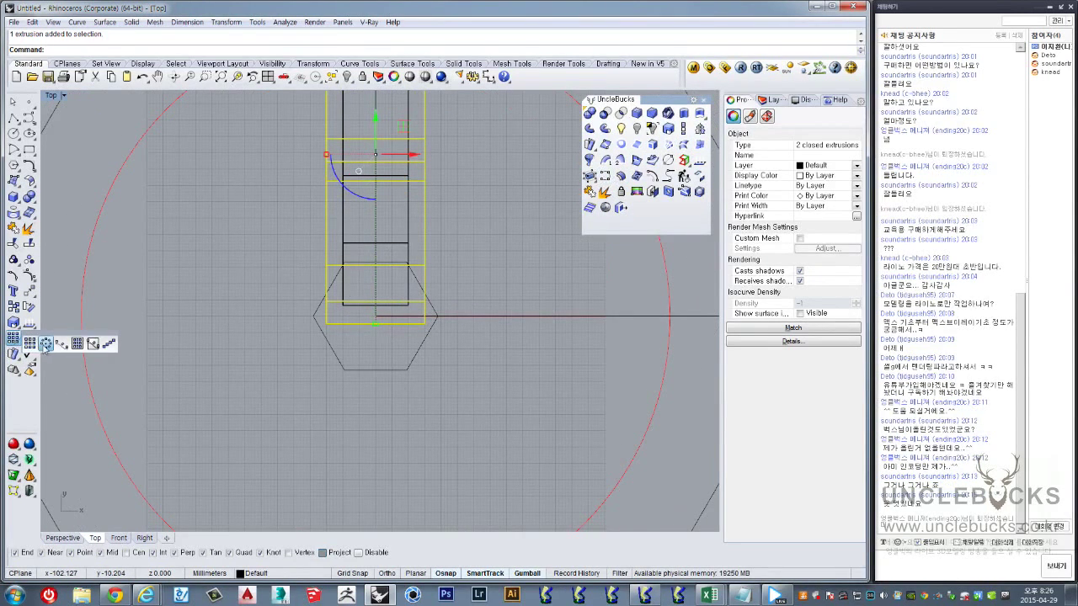
{"action": "left_click", "coordinate": [45, 344]}
{"action": "scroll", "coordinate": [375, 315], "scroll_direction": "up", "scroll_amount": 2}
{"action": "scroll", "coordinate": [379, 315], "scroll_direction": "up", "scroll_amount": 3}
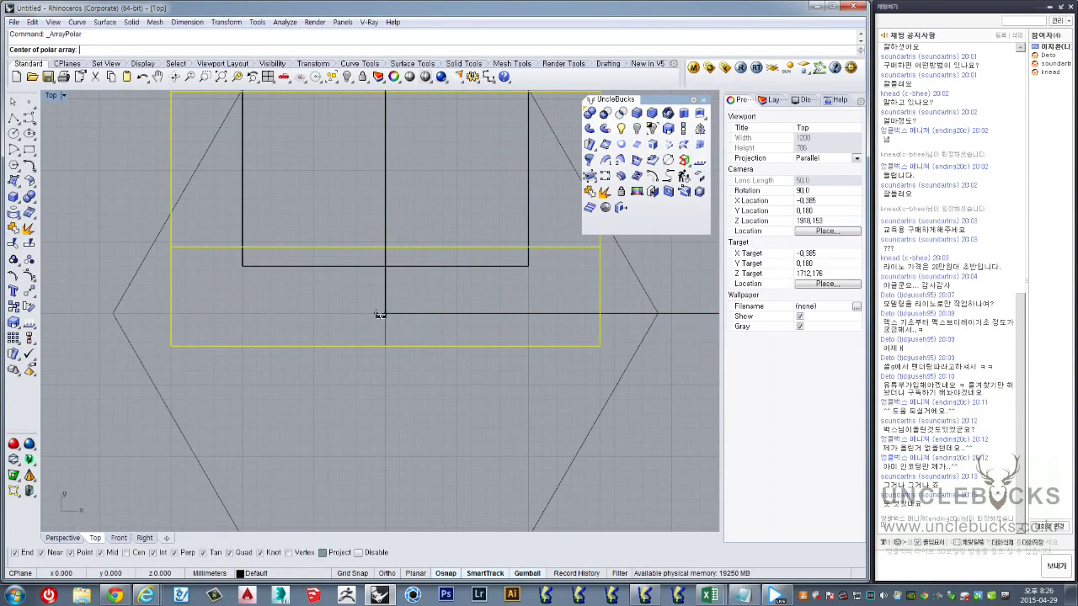
Array the boxes 6 times over 360 degrees around the hub centre, then maximize Perspective
{"action": "left_click", "coordinate": [383, 314]}
{"action": "scroll", "coordinate": [443, 314], "scroll_direction": "down", "scroll_amount": 4}
{"action": "scroll", "coordinate": [442, 313], "scroll_direction": "down", "scroll_amount": 2}
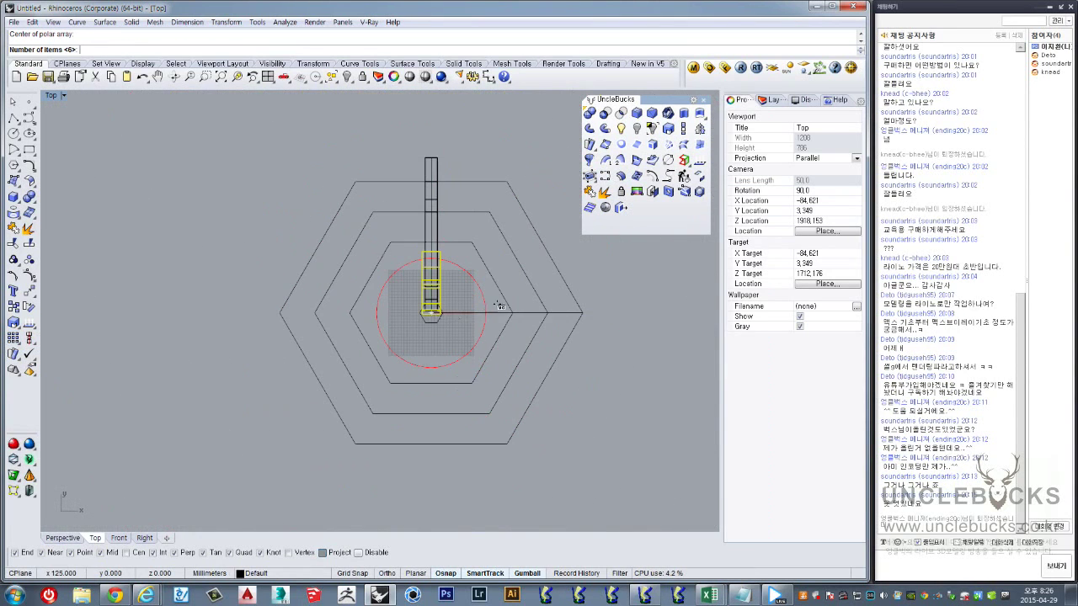
{"action": "key", "text": "Return"}
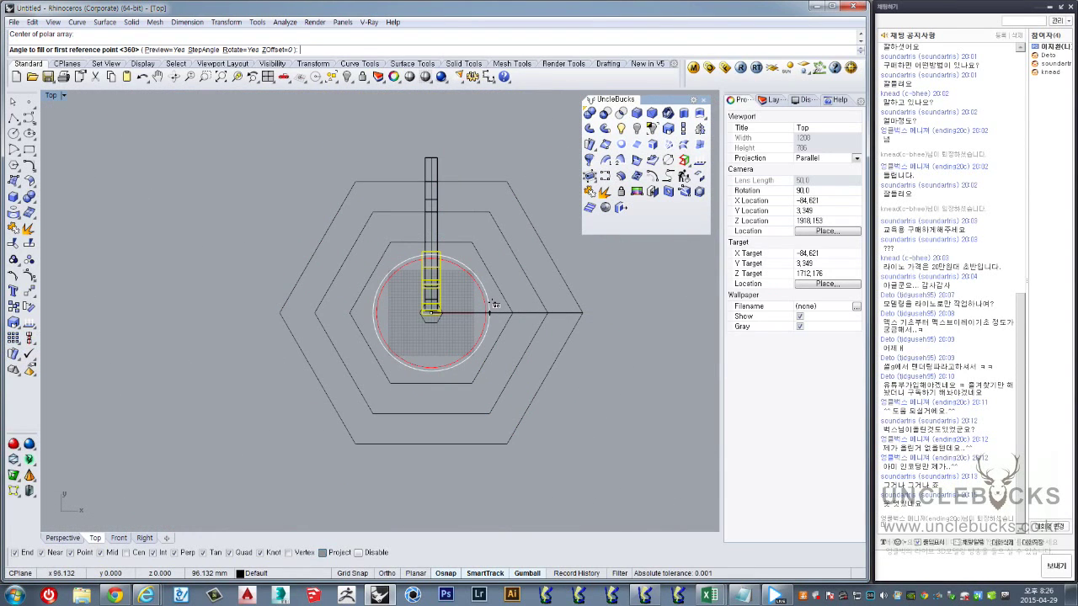
{"action": "key", "text": "Return"}
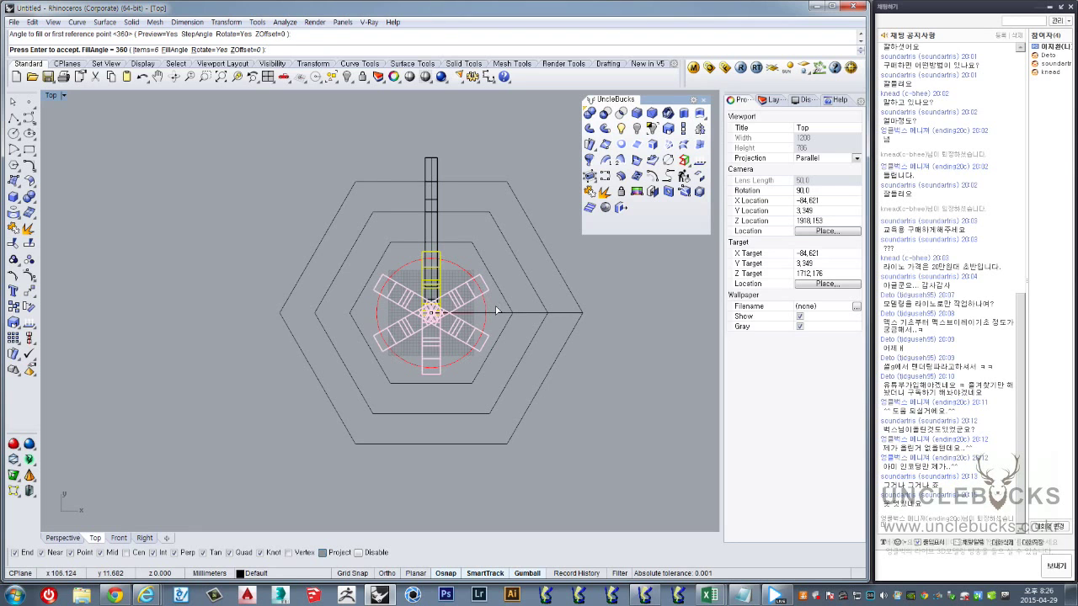
{"action": "key", "text": "Return"}
{"action": "double_click", "coordinate": [53, 96]}
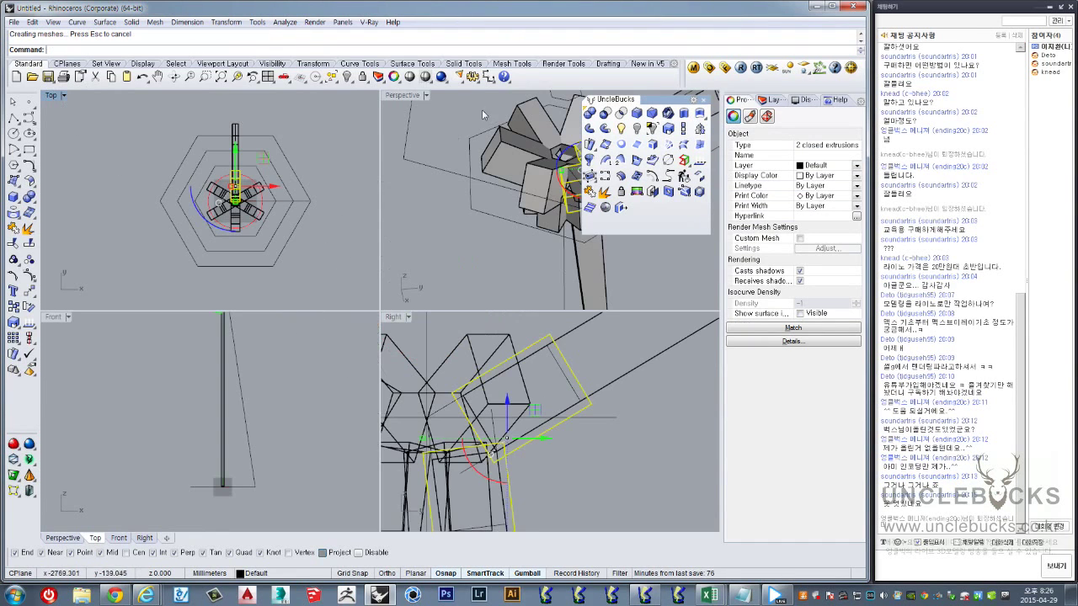
{"action": "double_click", "coordinate": [399, 97]}
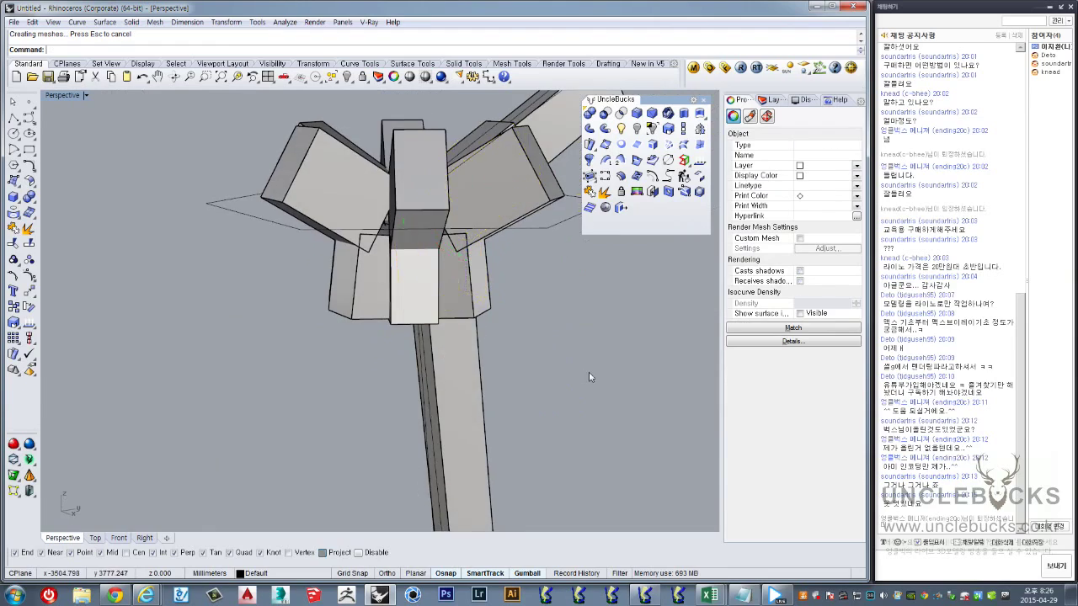
Deselect the arms and orbit the Perspective view to inspect the six-arm hub atop the pole
{"action": "left_click", "coordinate": [588, 372]}
{"action": "mouse_move", "coordinate": [588, 373]}
{"action": "right_mouse_down"}
{"action": "mouse_move", "coordinate": [458, 331]}
{"action": "mouse_move", "coordinate": [486, 471]}
{"action": "mouse_move", "coordinate": [660, 315]}
{"action": "mouse_move", "coordinate": [556, 337]}
{"action": "mouse_move", "coordinate": [450, 381]}
{"action": "mouse_move", "coordinate": [625, 318]}
{"action": "mouse_move", "coordinate": [498, 372]}
{"action": "mouse_move", "coordinate": [513, 368]}
{"action": "mouse_move", "coordinate": [306, 229]}
{"action": "mouse_move", "coordinate": [371, 240]}
{"action": "right_mouse_up"}
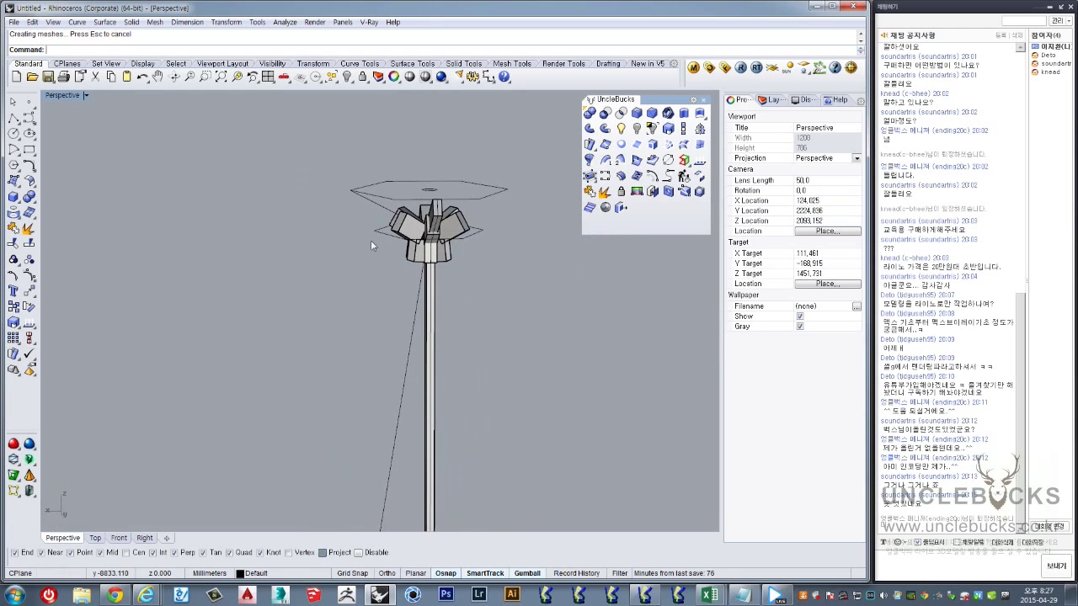
{"action": "scroll", "coordinate": [406, 278], "scroll_direction": "up", "scroll_amount": 3}
{"action": "mouse_move", "coordinate": [406, 278]}
{"action": "right_mouse_down"}
{"action": "mouse_move", "coordinate": [493, 272]}
{"action": "mouse_move", "coordinate": [455, 306]}
{"action": "mouse_move", "coordinate": [402, 183]}
{"action": "right_mouse_up"}
{"action": "scroll", "coordinate": [455, 306], "scroll_direction": "down", "scroll_amount": 5}
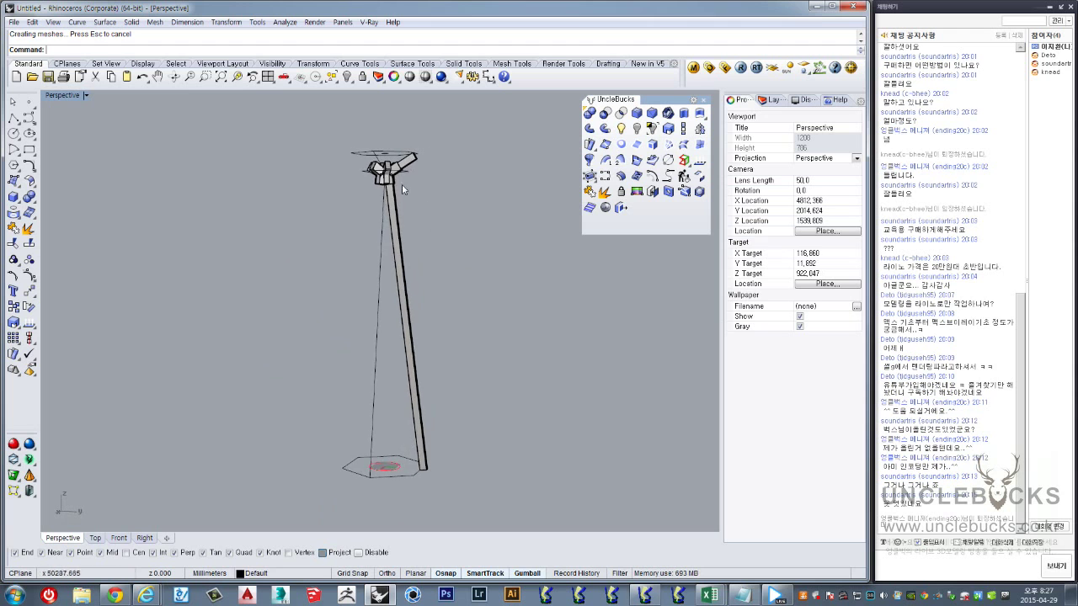
{"action": "scroll", "coordinate": [396, 210], "scroll_direction": "up", "scroll_amount": 3}
{"action": "scroll", "coordinate": [383, 242], "scroll_direction": "up", "scroll_amount": 2}
{"action": "mouse_move", "coordinate": [383, 243]}
{"action": "right_mouse_down"}
{"action": "mouse_move", "coordinate": [371, 253]}
{"action": "mouse_move", "coordinate": [191, 164]}
{"action": "right_mouse_up"}
{"action": "scroll", "coordinate": [362, 257], "scroll_direction": "up", "scroll_amount": 2}
{"action": "scroll", "coordinate": [358, 261], "scroll_direction": "up", "scroll_amount": 2}
{"action": "scroll", "coordinate": [353, 265], "scroll_direction": "up", "scroll_amount": 2}
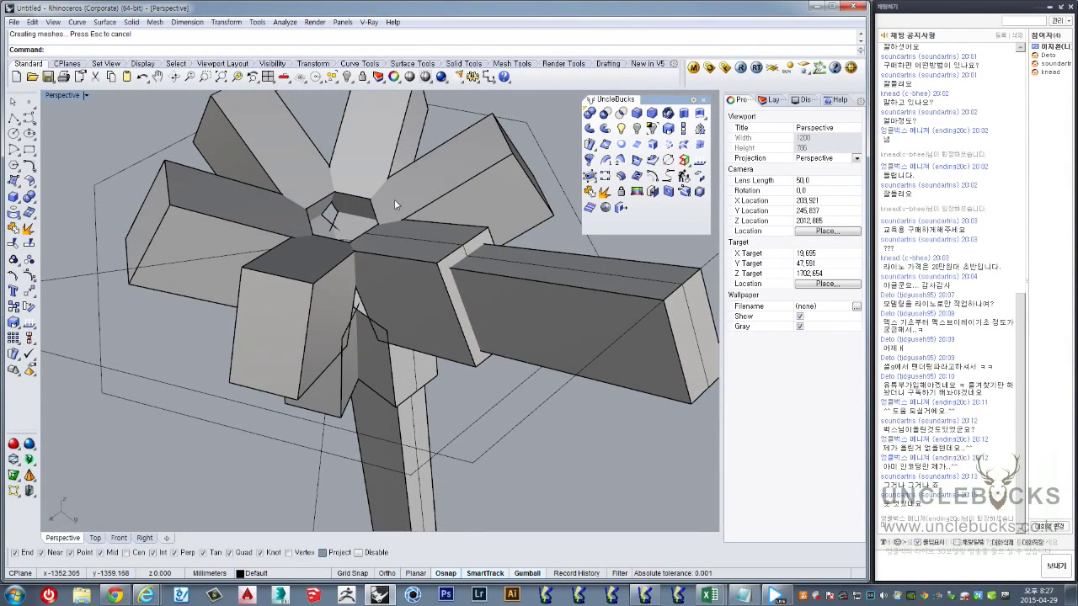
{"action": "mouse_move", "coordinate": [370, 244]}
{"action": "right_mouse_down"}
{"action": "mouse_move", "coordinate": [424, 232]}
{"action": "mouse_move", "coordinate": [373, 284]}
{"action": "mouse_move", "coordinate": [215, 180]}
{"action": "right_mouse_up"}
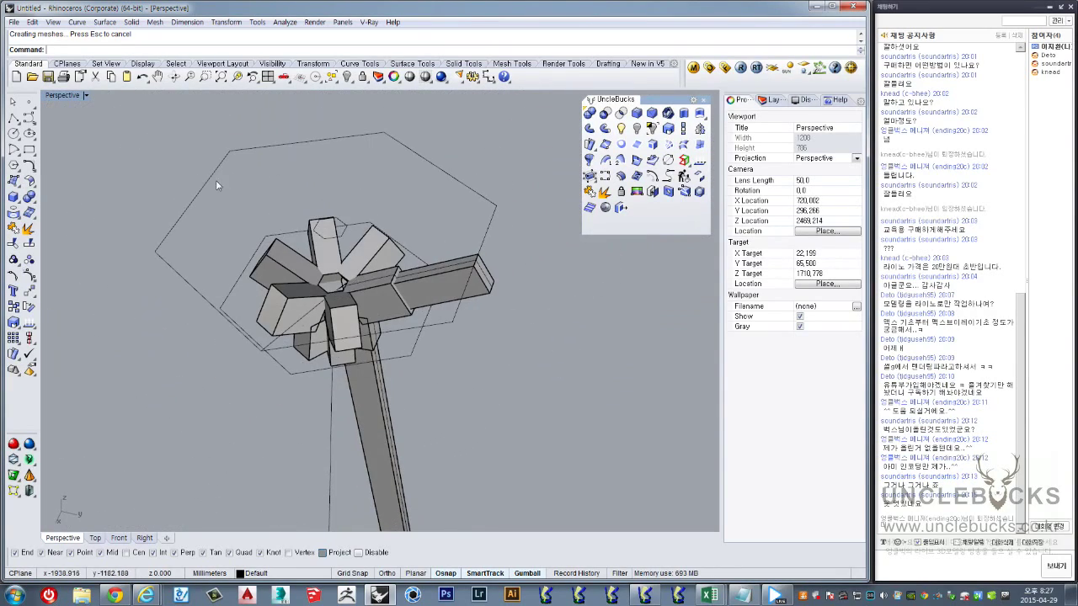
Maximize the Top view, zoom in, and start a polyline at the hub centre
{"action": "double_click", "coordinate": [54, 99]}
{"action": "double_click", "coordinate": [54, 98]}
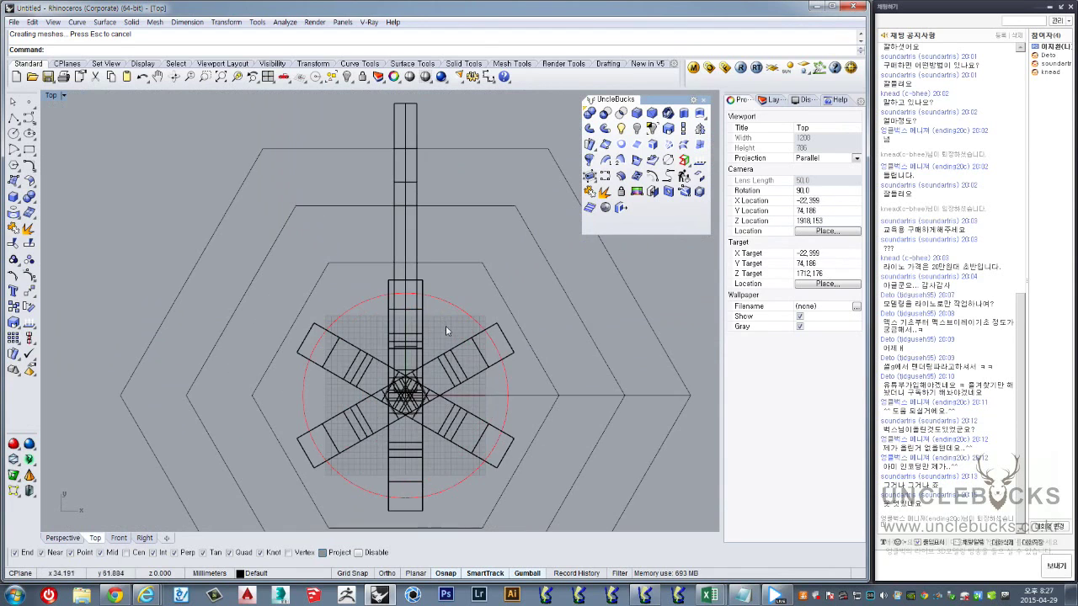
{"action": "scroll", "coordinate": [410, 313], "scroll_direction": "down", "scroll_amount": 3}
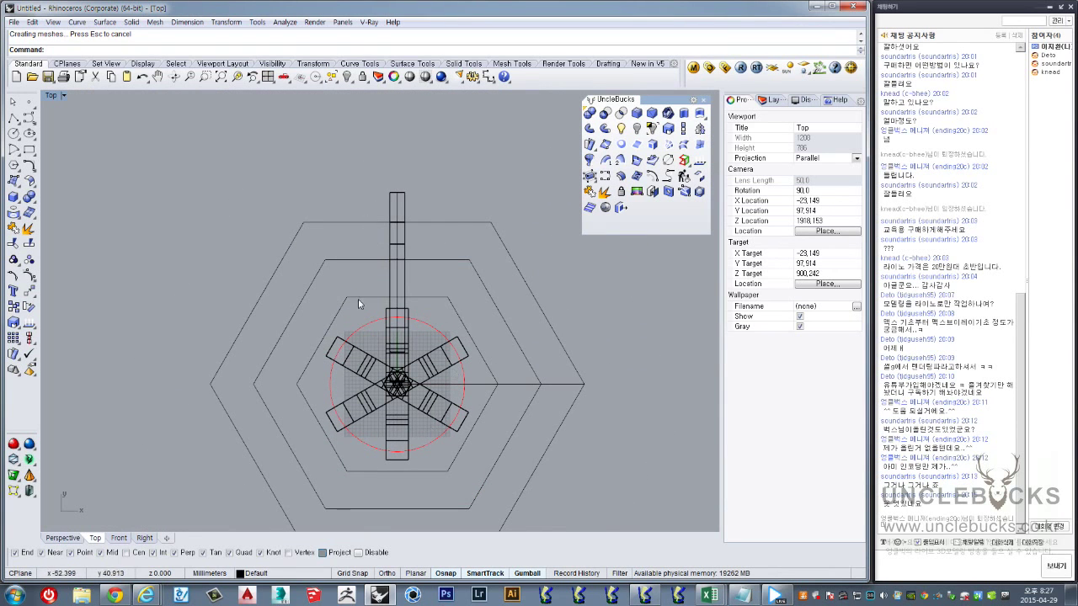
{"action": "scroll", "coordinate": [405, 328], "scroll_direction": "up", "scroll_amount": 3}
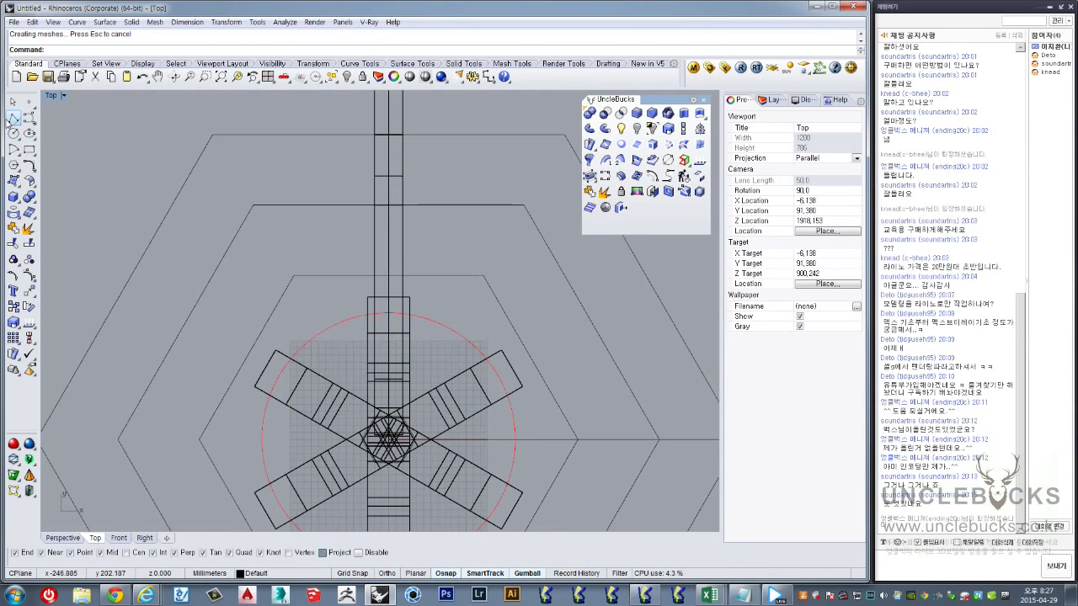
{"action": "scroll", "coordinate": [337, 389], "scroll_direction": "up", "scroll_amount": 2}
{"action": "scroll", "coordinate": [371, 425], "scroll_direction": "up", "scroll_amount": 2}
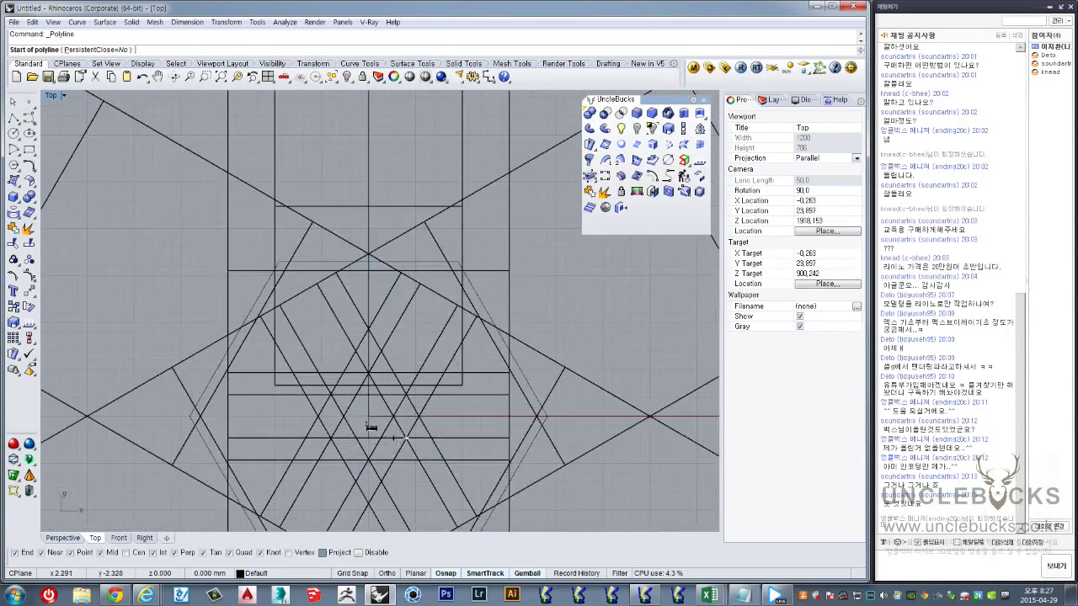
{"action": "scroll", "coordinate": [368, 419], "scroll_direction": "up", "scroll_amount": 2}
{"action": "left_click", "coordinate": [368, 409]}
{"action": "scroll", "coordinate": [354, 379], "scroll_direction": "down", "scroll_amount": 2}
Finish the line running from the hub centre up and to the left
{"action": "scroll", "coordinate": [265, 217], "scroll_direction": "down", "scroll_amount": 2}
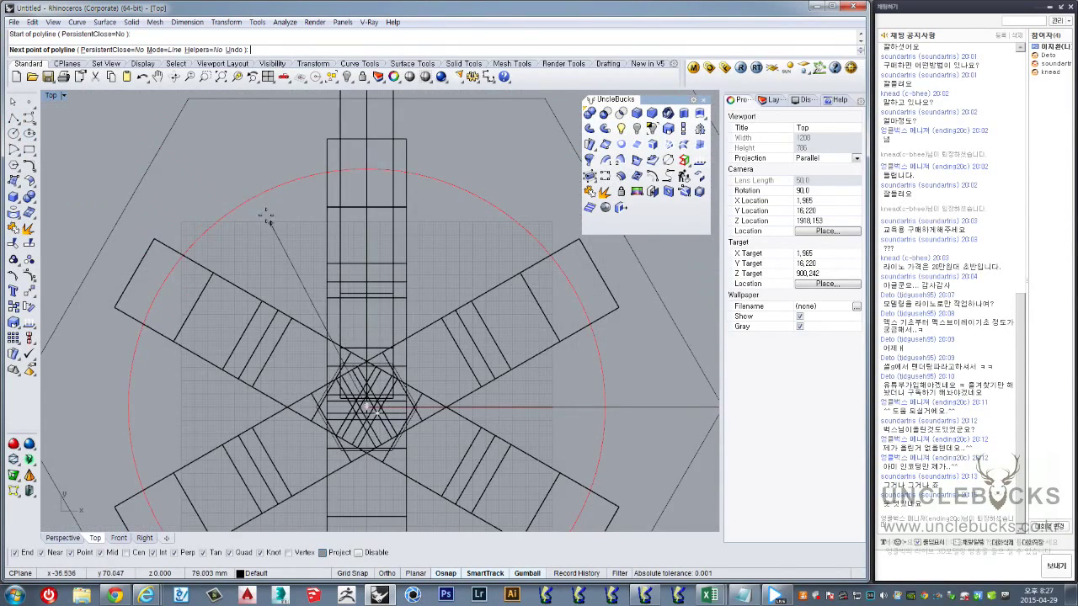
{"action": "scroll", "coordinate": [286, 219], "scroll_direction": "up", "scroll_amount": 1}
{"action": "left_click", "coordinate": [251, 169]}
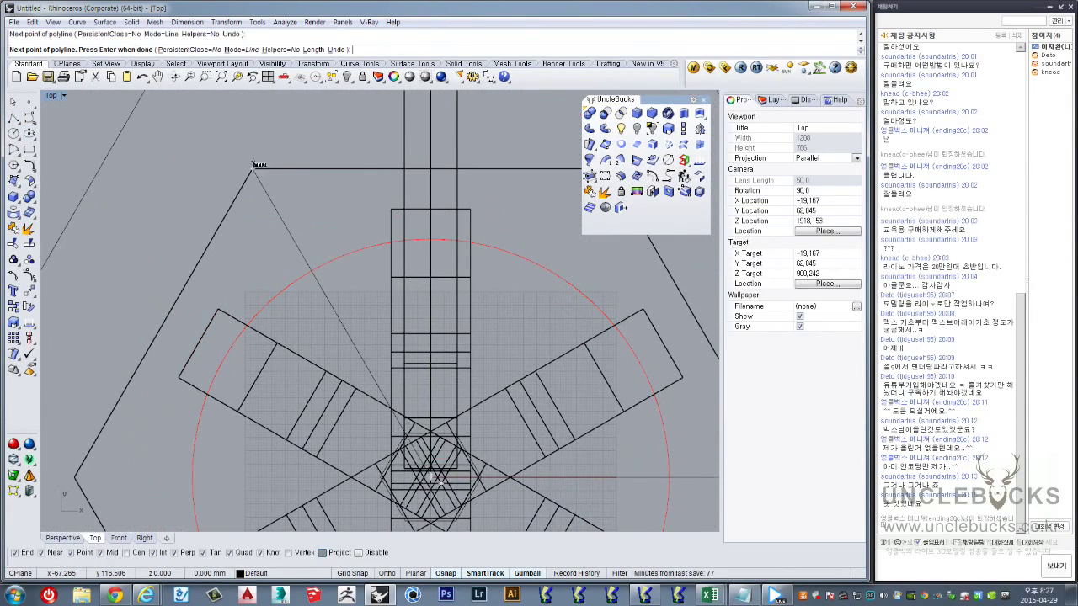
{"action": "key", "text": "Return"}
{"action": "left_click", "coordinate": [265, 227]}
Mirror a copy of the line across a vertical axis through the hub centre
{"action": "scroll", "coordinate": [265, 226], "scroll_direction": "down", "scroll_amount": 2}
{"action": "scroll", "coordinate": [333, 248], "scroll_direction": "up", "scroll_amount": 3}
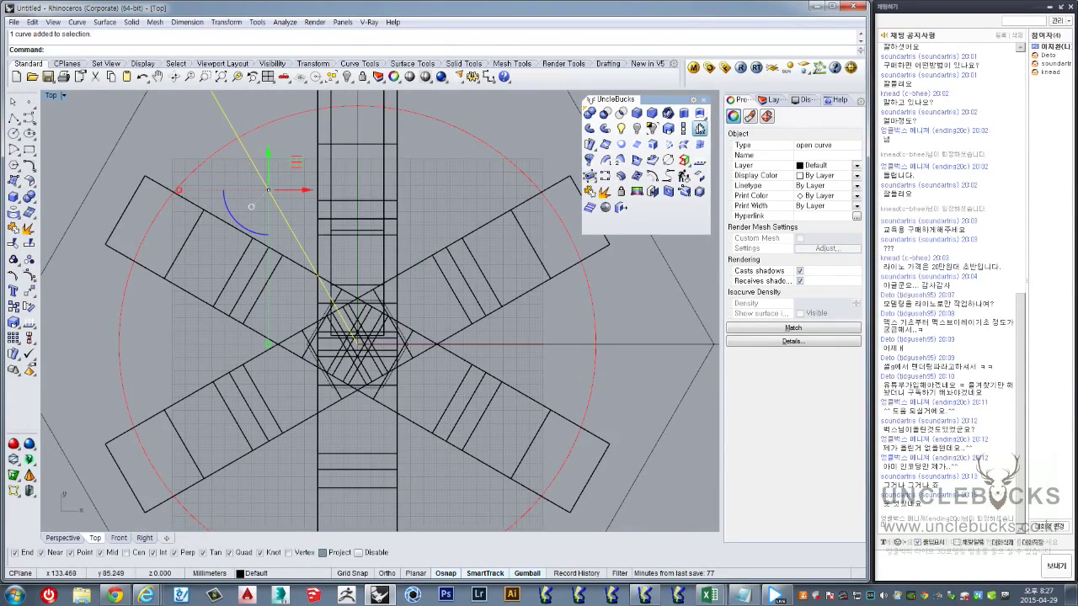
{"action": "type", "text": "mirror"}
{"action": "key", "text": "Return"}
{"action": "scroll", "coordinate": [323, 325], "scroll_direction": "up", "scroll_amount": 2}
{"action": "scroll", "coordinate": [323, 325], "scroll_direction": "up", "scroll_amount": 2}
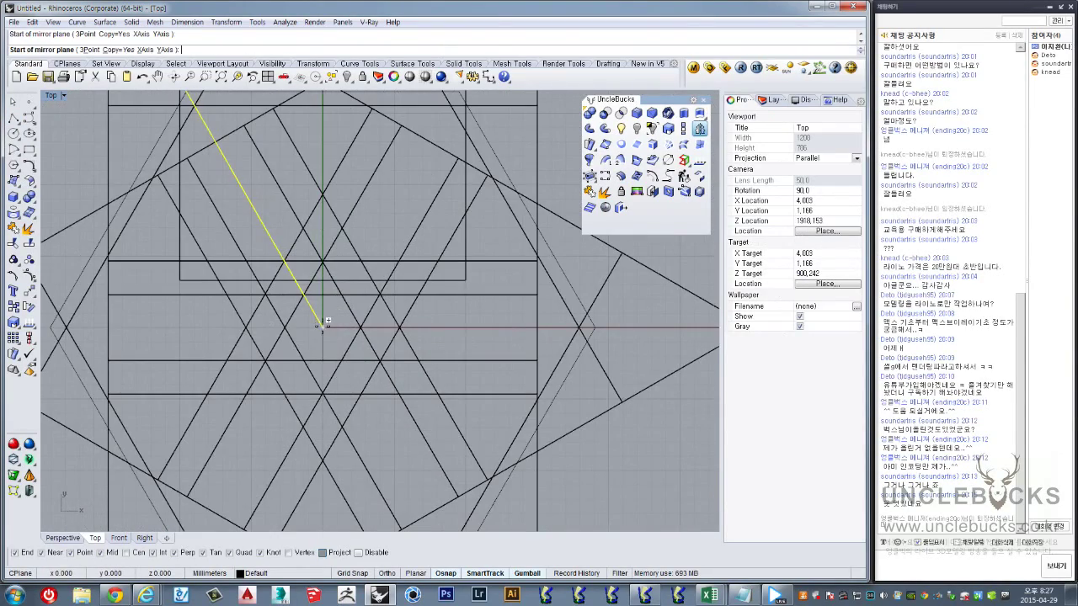
{"action": "left_click", "coordinate": [323, 326]}
{"action": "scroll", "coordinate": [323, 326], "scroll_direction": "down", "scroll_amount": 2}
{"action": "scroll", "coordinate": [318, 225], "scroll_direction": "down", "scroll_amount": 2}
{"action": "scroll", "coordinate": [321, 206], "scroll_direction": "up", "scroll_amount": 3}
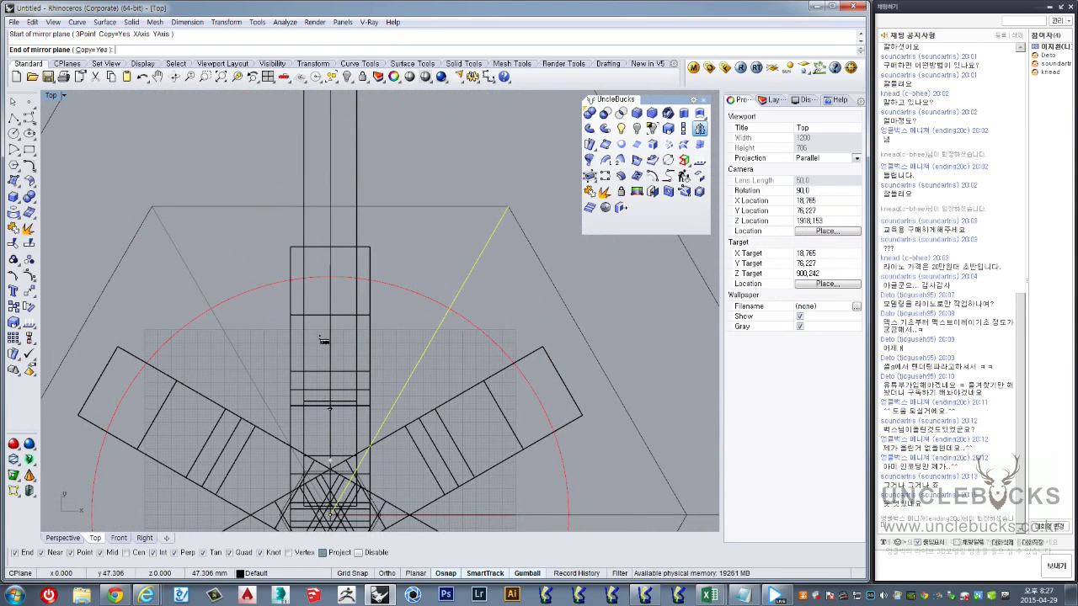
{"action": "left_click", "coordinate": [321, 202]}
Select both lines and pan and zoom the Top view to recentre the V
{"action": "left_click", "coordinate": [478, 262], "text": "shift"}
{"action": "right_click_drag", "start_coordinate": [400, 320], "coordinate": [428, 249]}
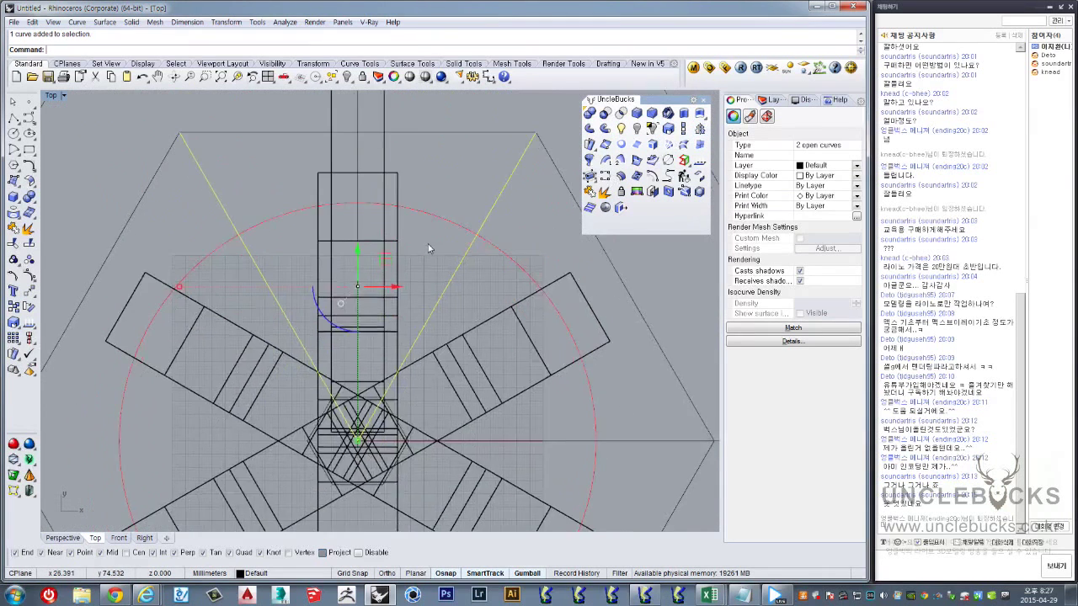
{"action": "scroll", "coordinate": [427, 249], "scroll_direction": "down", "scroll_amount": 2}
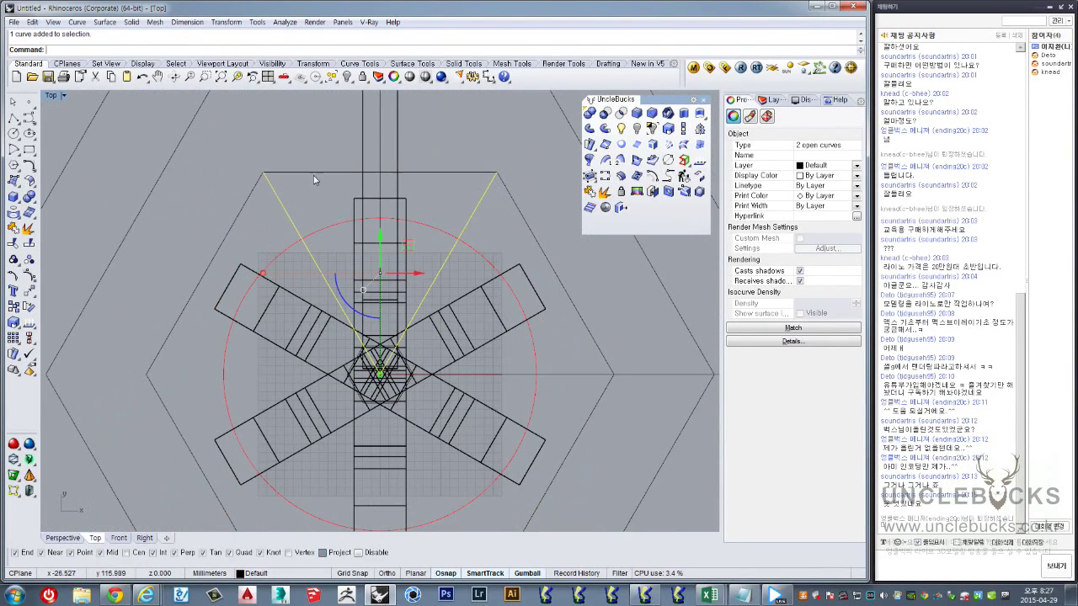
{"action": "right_click_drag", "start_coordinate": [402, 186], "coordinate": [359, 225]}
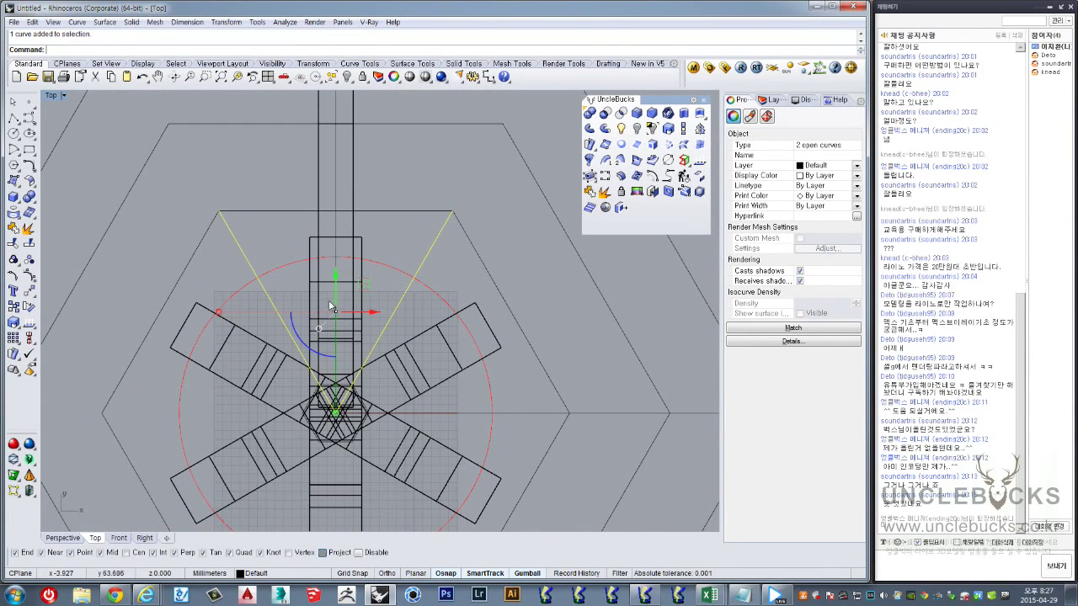
{"action": "right_click_drag", "start_coordinate": [274, 325], "coordinate": [279, 287]}
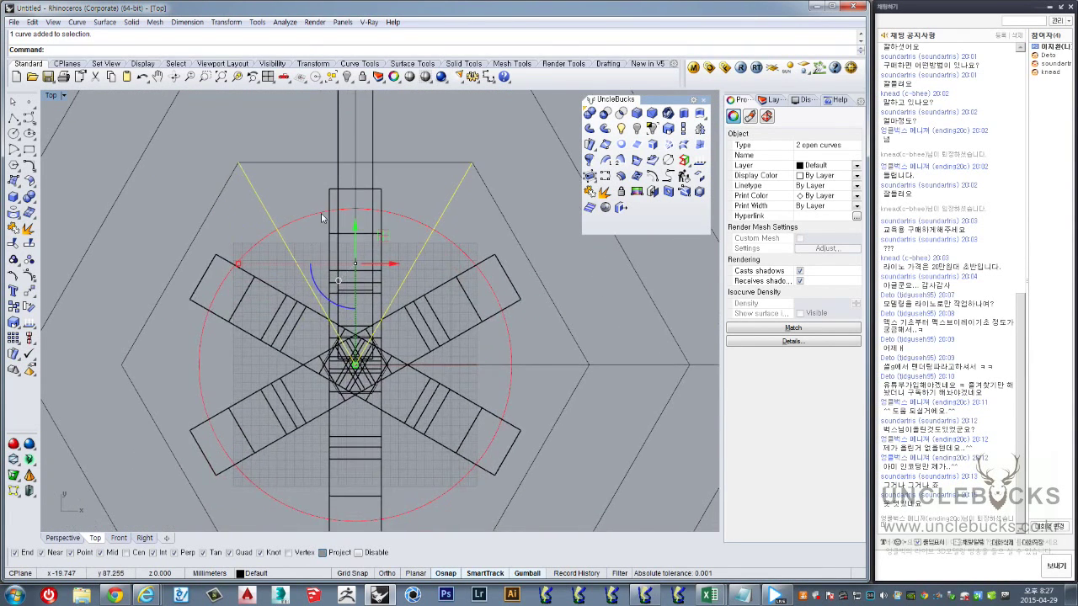
{"action": "scroll", "coordinate": [280, 253], "scroll_direction": "up", "scroll_amount": 3}
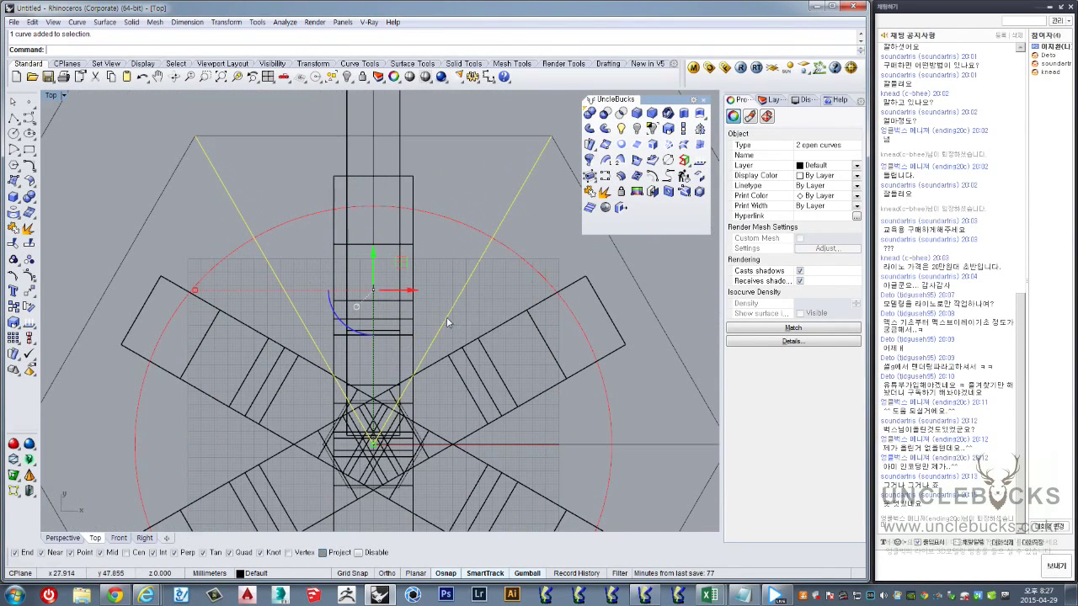
{"action": "scroll", "coordinate": [447, 323], "scroll_direction": "down", "scroll_amount": 2}
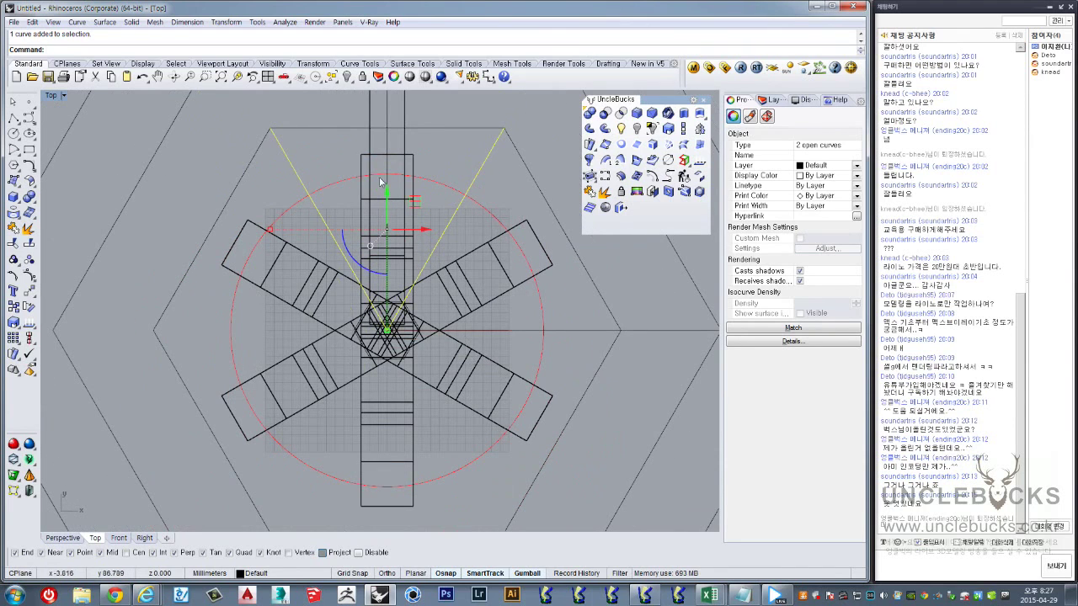
{"action": "scroll", "coordinate": [394, 255], "scroll_direction": "up", "scroll_amount": 1}
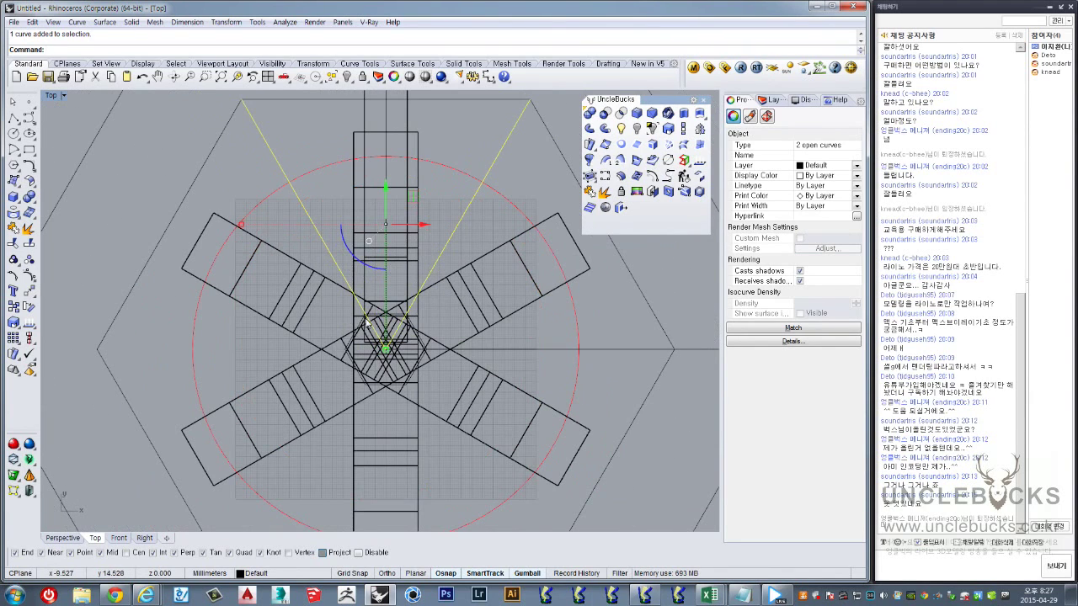
{"action": "scroll", "coordinate": [312, 294], "scroll_direction": "down", "scroll_amount": 1}
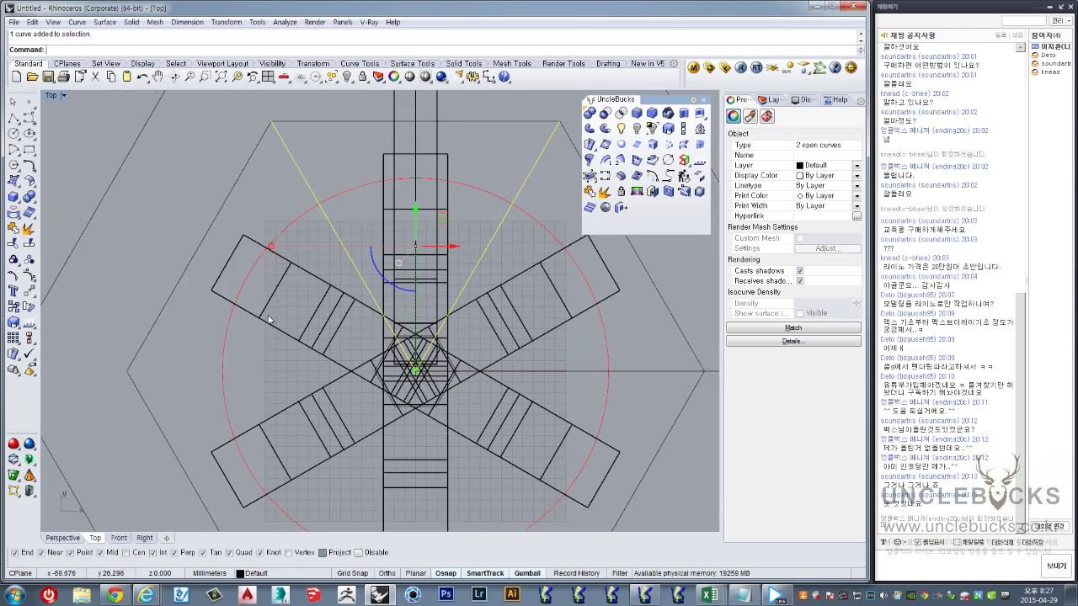
{"action": "scroll", "coordinate": [408, 310], "scroll_direction": "down", "scroll_amount": 1}
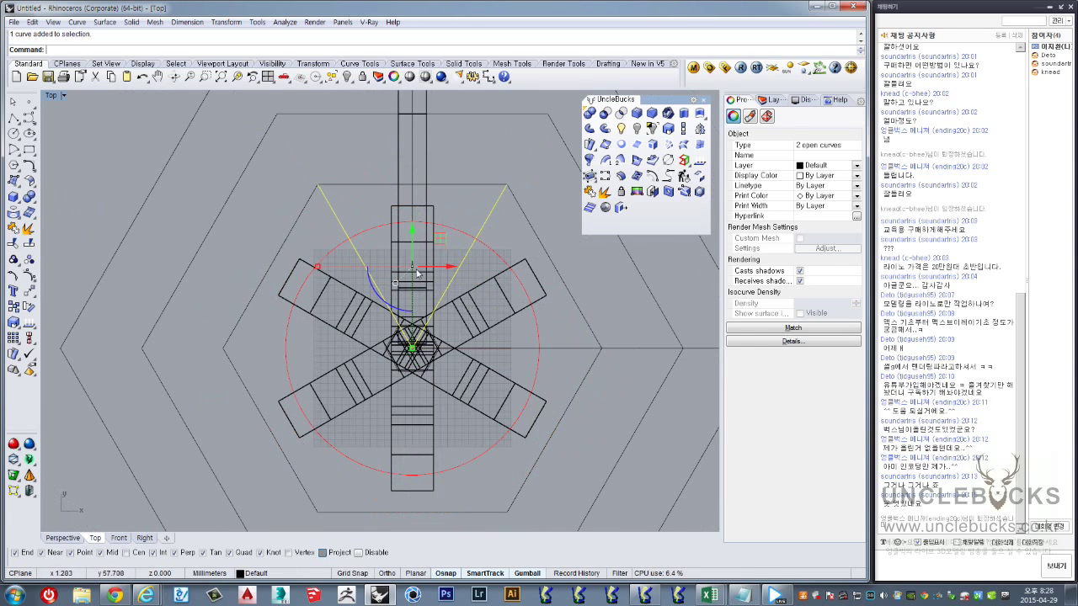
{"action": "right_click_drag", "start_coordinate": [482, 325], "coordinate": [434, 324]}
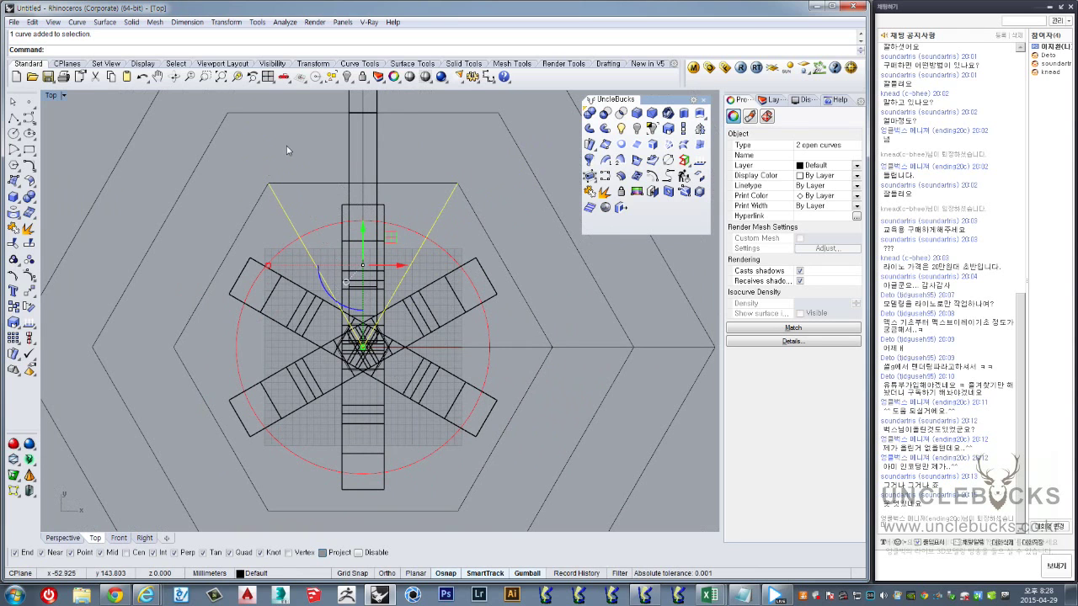
Maximize the Perspective view and orbit to a close-up of the hub centre
{"action": "double_click", "coordinate": [50, 96]}
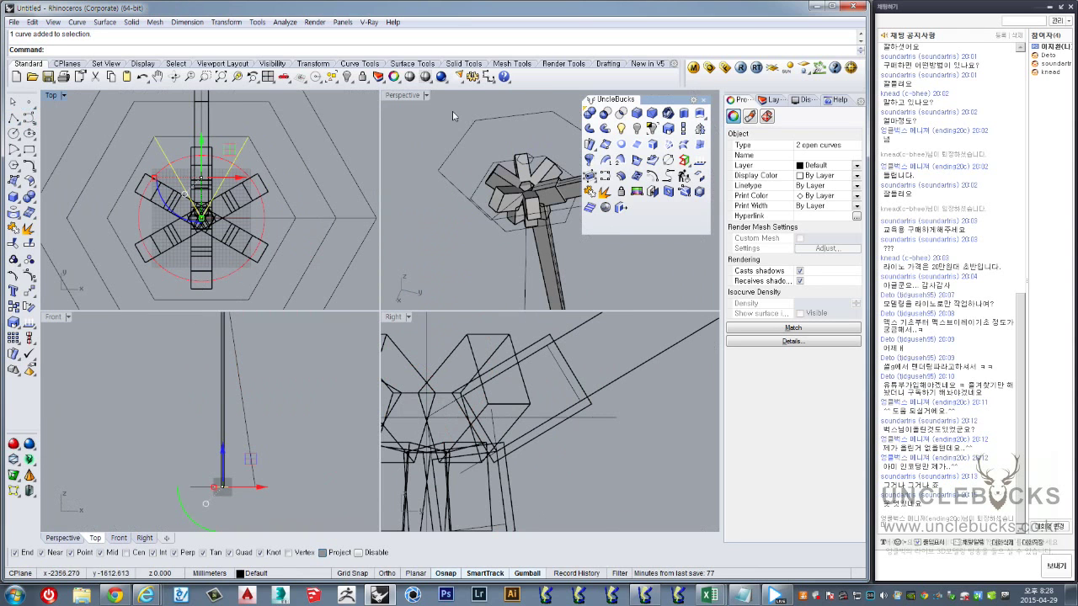
{"action": "double_click", "coordinate": [395, 99]}
{"action": "mouse_move", "coordinate": [421, 278]}
{"action": "right_mouse_down"}
{"action": "mouse_move", "coordinate": [466, 303]}
{"action": "mouse_move", "coordinate": [64, 130]}
{"action": "right_mouse_up"}
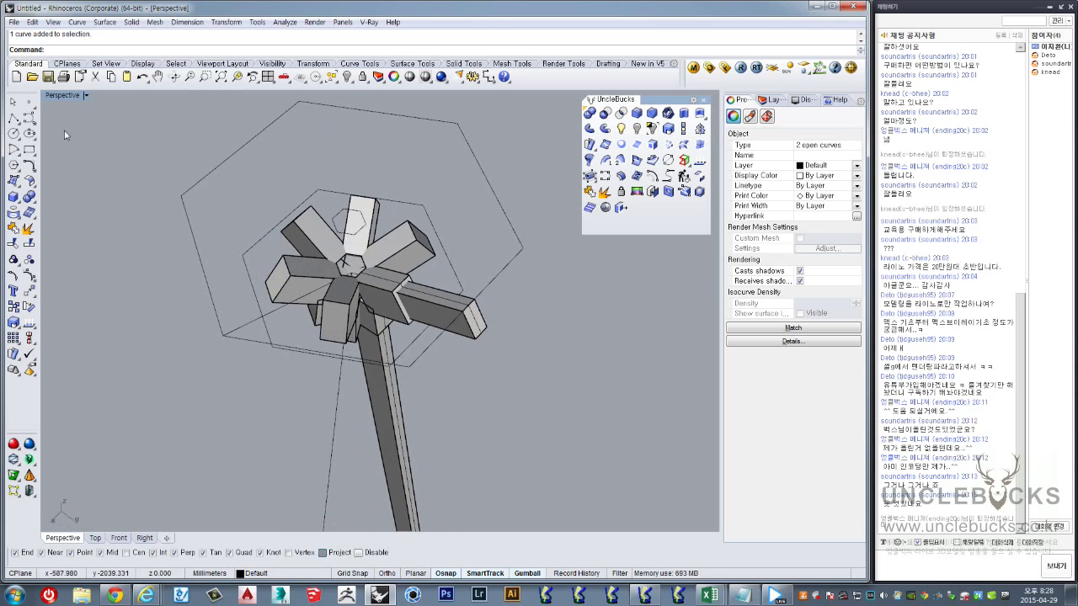
{"action": "double_click", "coordinate": [59, 98]}
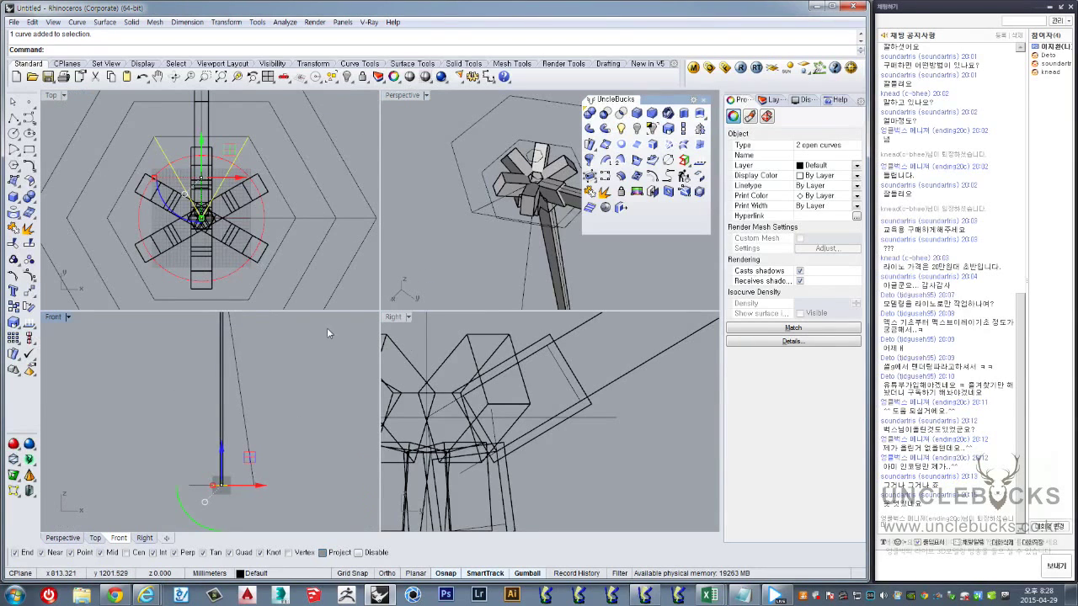
{"action": "double_click", "coordinate": [389, 95]}
{"action": "right_click_drag", "start_coordinate": [385, 134], "coordinate": [463, 316]}
{"action": "left_click", "coordinate": [469, 320]}
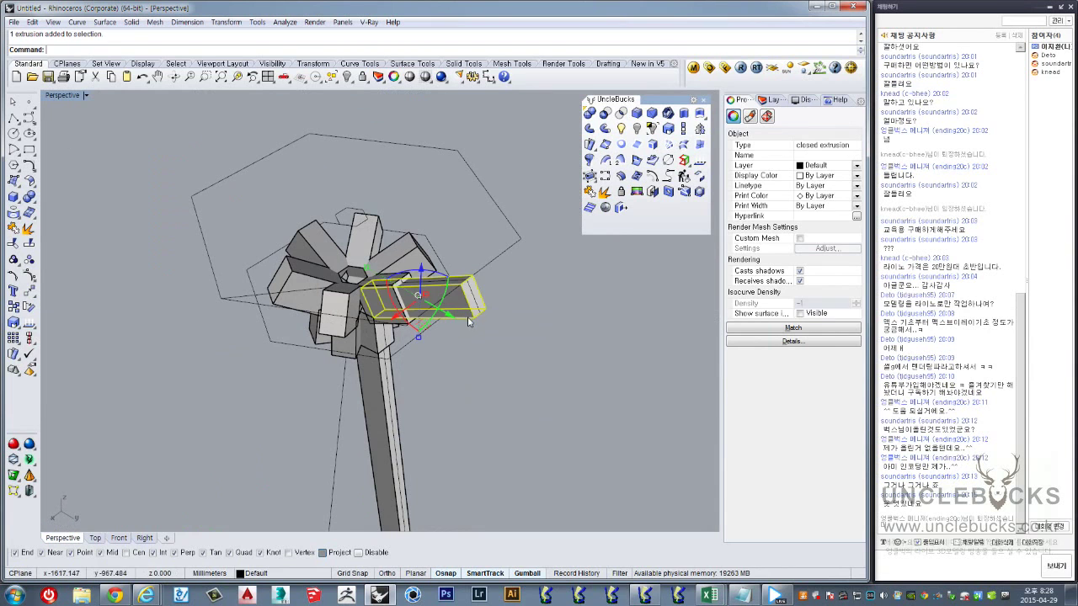
{"action": "left_click", "coordinate": [486, 390]}
{"action": "scroll", "coordinate": [385, 308], "scroll_direction": "up", "scroll_amount": 3}
{"action": "scroll", "coordinate": [369, 295], "scroll_direction": "up", "scroll_amount": 5}
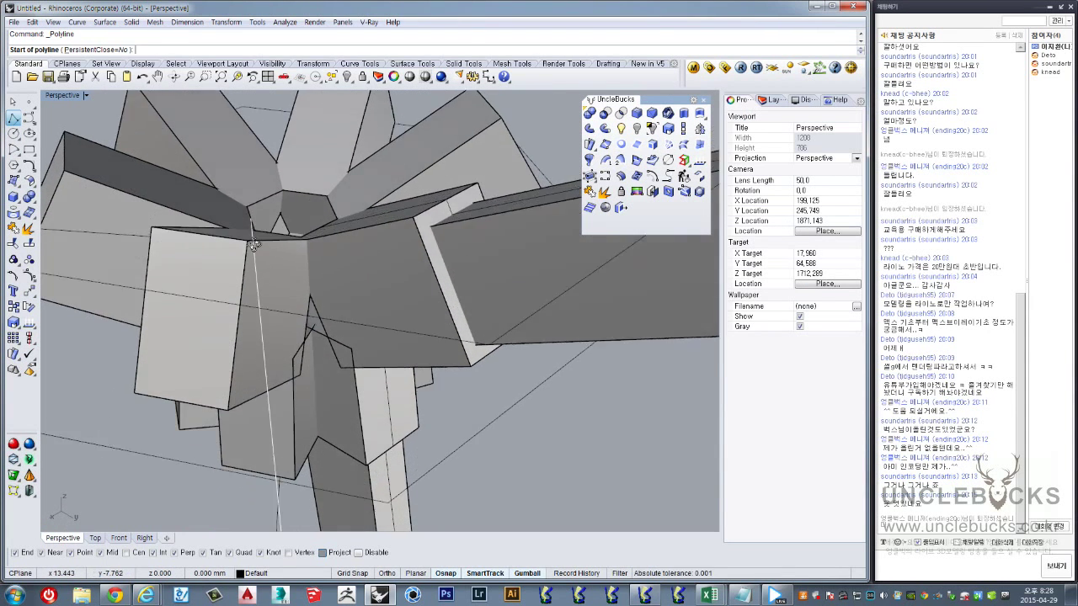
{"action": "mouse_move", "coordinate": [216, 155]}
{"action": "right_mouse_down"}
{"action": "mouse_move", "coordinate": [304, 471]}
{"action": "mouse_move", "coordinate": [262, 375]}
{"action": "right_mouse_up"}
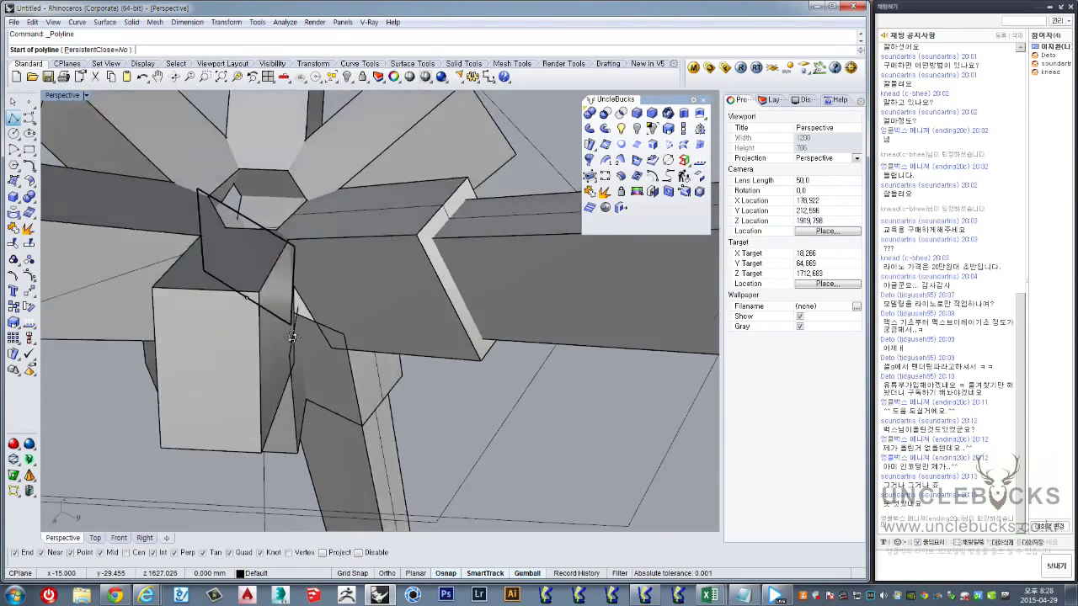
Trace a polyline outline across the end faces of two neighbouring hub arms
{"action": "left_click", "coordinate": [240, 330]}
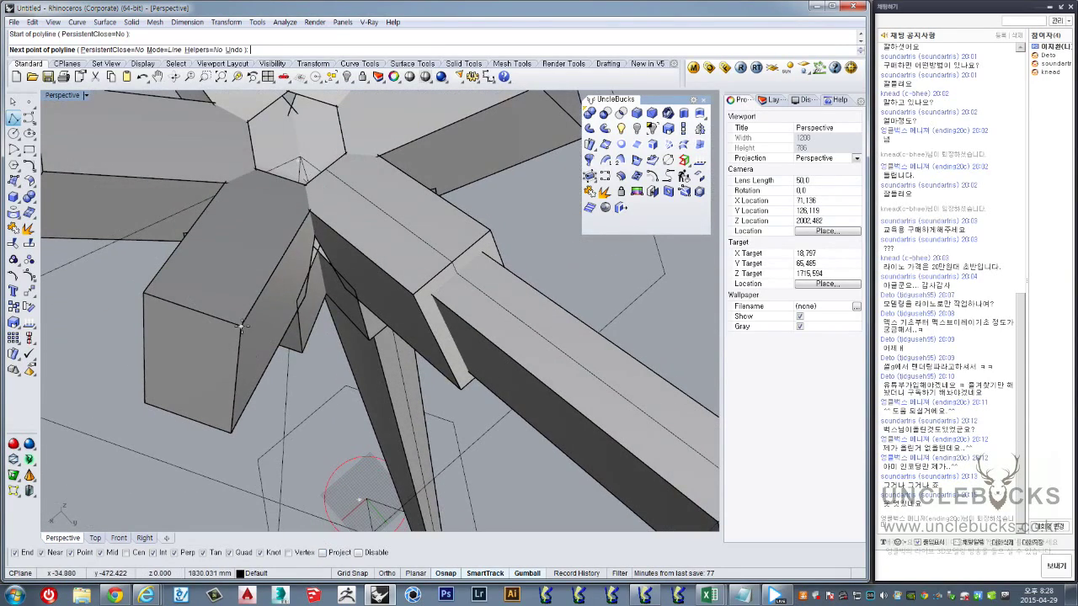
{"action": "scroll", "coordinate": [437, 285], "scroll_direction": "up", "scroll_amount": 3}
{"action": "mouse_move", "coordinate": [437, 284]}
{"action": "right_mouse_down"}
{"action": "mouse_move", "coordinate": [476, 346]}
{"action": "mouse_move", "coordinate": [193, 371]}
{"action": "right_mouse_up"}
{"action": "left_click", "coordinate": [468, 361]}
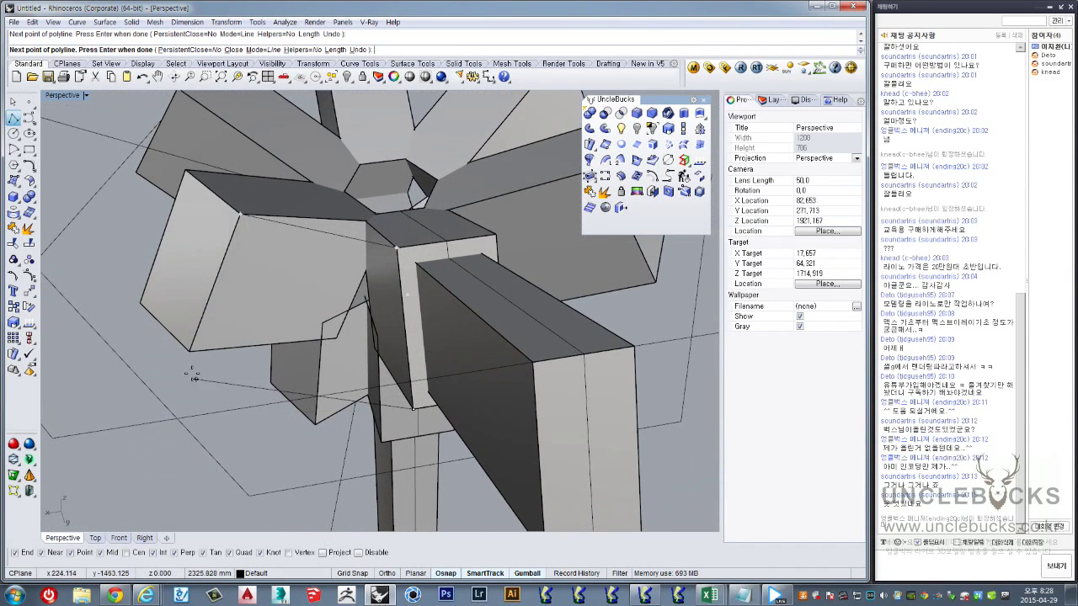
{"action": "left_click", "coordinate": [192, 350]}
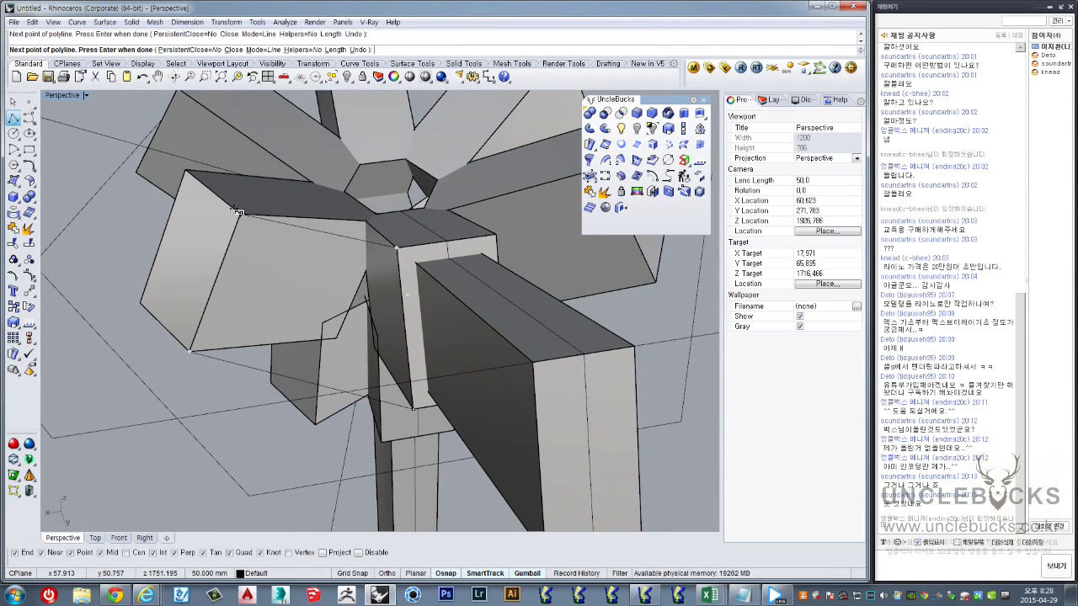
{"action": "left_click", "coordinate": [268, 223]}
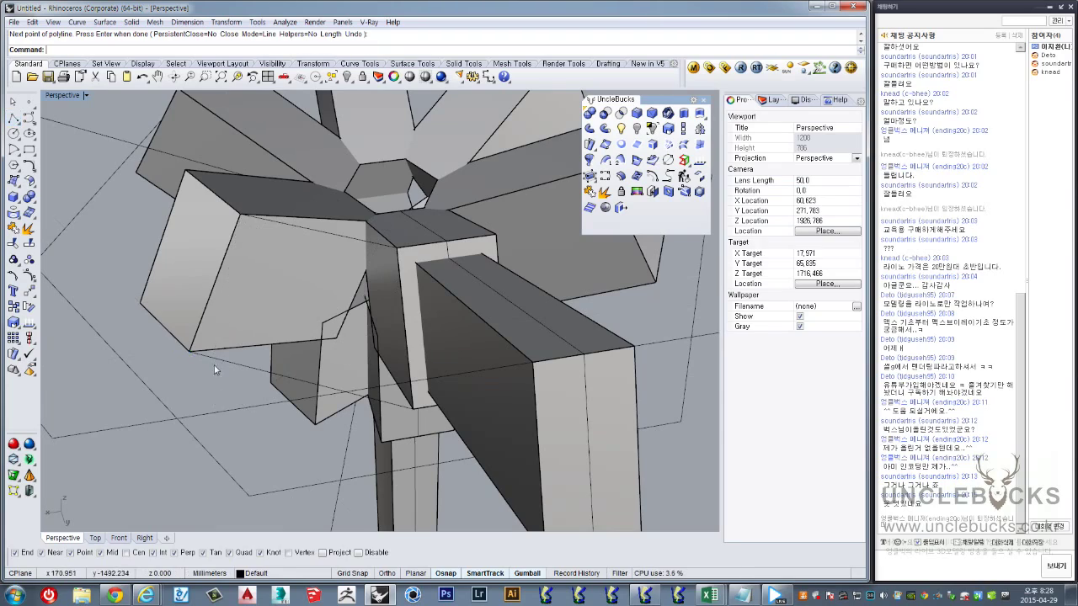
Undo the accidental move of the outline and orbit around the hub
{"action": "right_click_drag", "start_coordinate": [217, 358], "coordinate": [277, 376]}
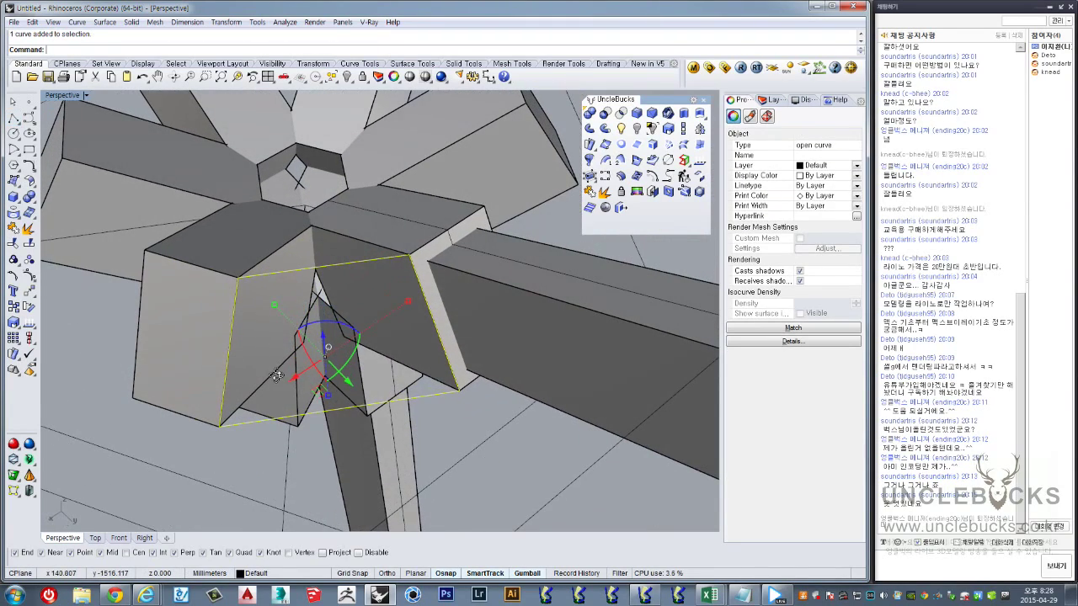
{"action": "left_click_drag", "start_coordinate": [326, 403], "coordinate": [330, 396]}
{"action": "key", "text": "ctrl+z"}
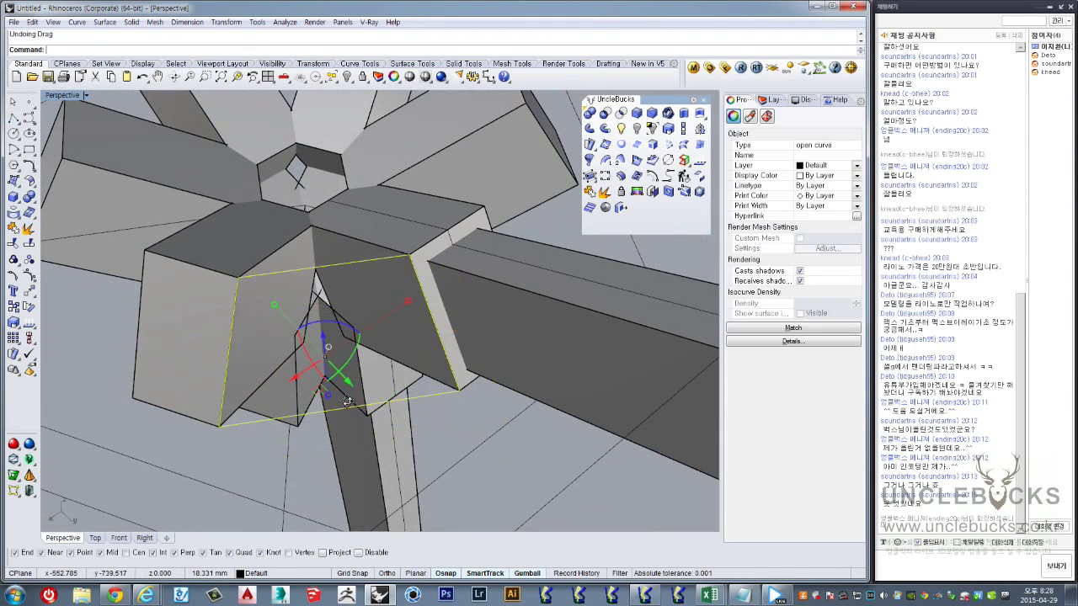
{"action": "mouse_move", "coordinate": [330, 396]}
{"action": "right_mouse_down"}
{"action": "mouse_move", "coordinate": [416, 243]}
{"action": "mouse_move", "coordinate": [337, 356]}
{"action": "mouse_move", "coordinate": [309, 205]}
{"action": "right_mouse_up"}
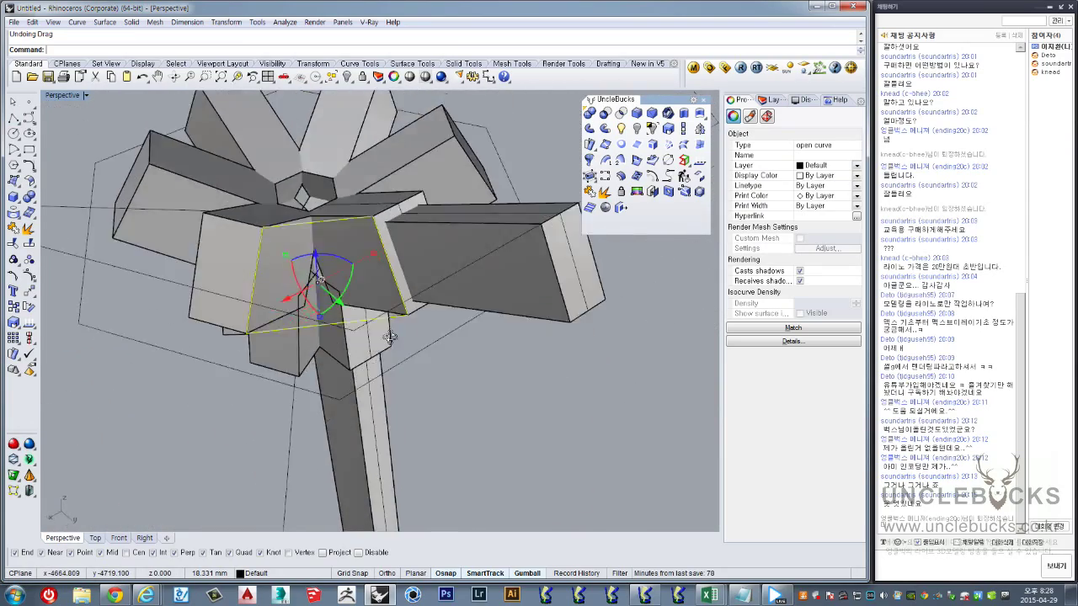
{"action": "scroll", "coordinate": [309, 206], "scroll_direction": "up", "scroll_amount": 5}
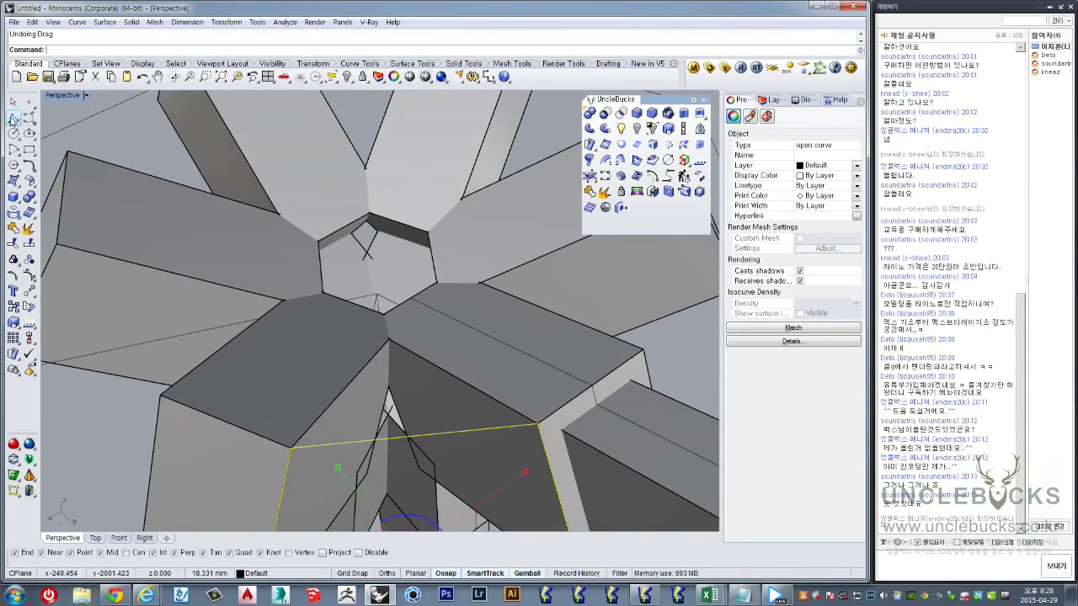
Draw a polyline outline running from below up to the hub corner
{"action": "left_click", "coordinate": [14, 120]}
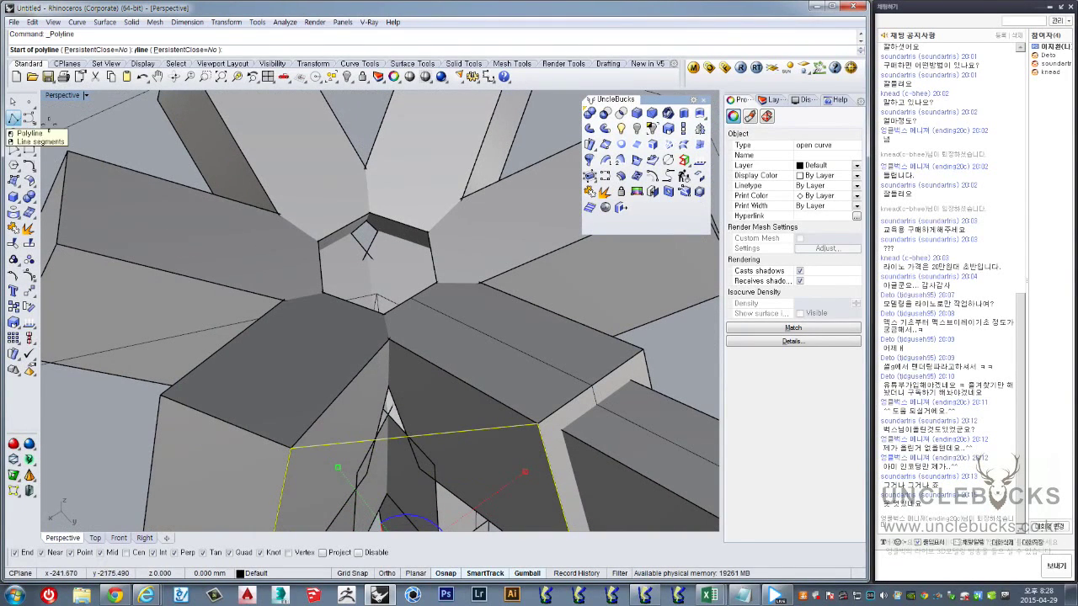
{"action": "left_click", "coordinate": [294, 446]}
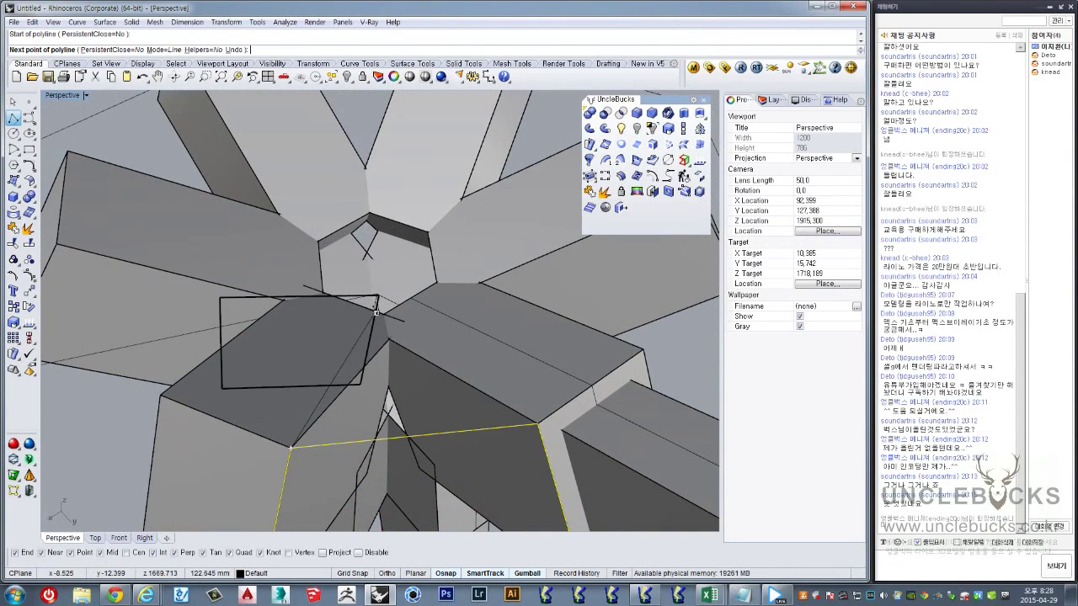
{"action": "scroll", "coordinate": [396, 320], "scroll_direction": "up", "scroll_amount": 3}
{"action": "scroll", "coordinate": [402, 315], "scroll_direction": "up", "scroll_amount": 3}
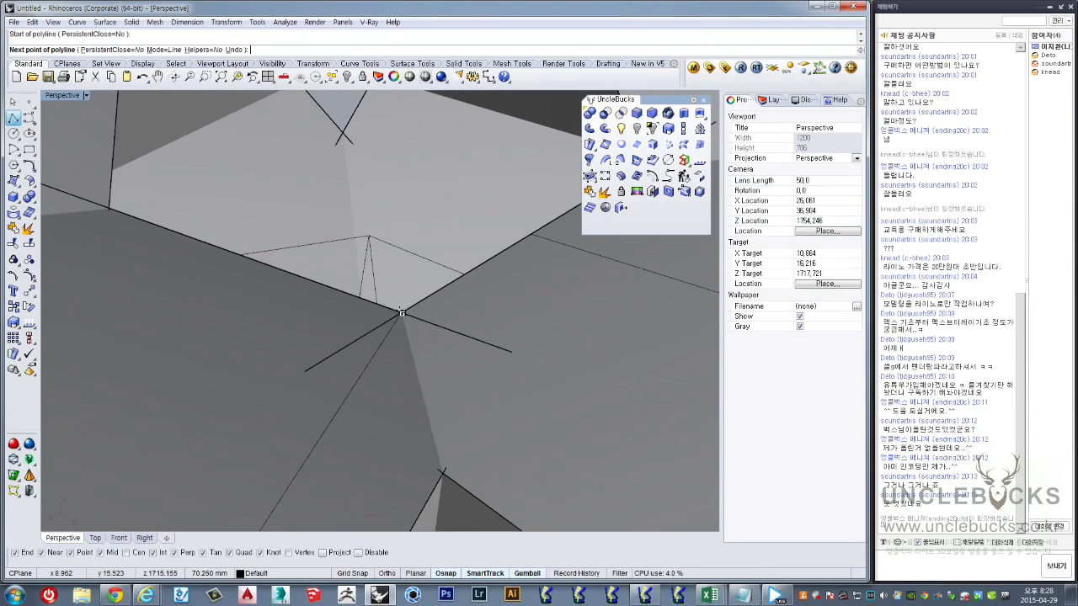
{"action": "left_click", "coordinate": [402, 312]}
{"action": "mouse_move", "coordinate": [446, 241]}
{"action": "right_mouse_down"}
{"action": "mouse_move", "coordinate": [497, 262]}
{"action": "mouse_move", "coordinate": [353, 289]}
{"action": "mouse_move", "coordinate": [373, 284]}
{"action": "right_mouse_up"}
{"action": "scroll", "coordinate": [334, 313], "scroll_direction": "down", "scroll_amount": 4}
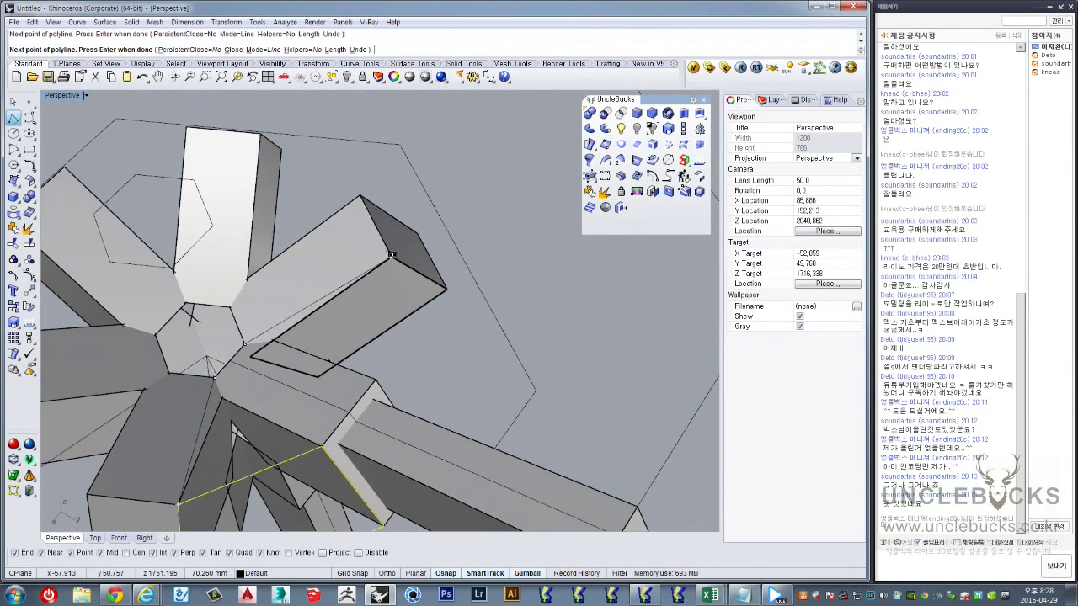
{"action": "key", "text": "Return"}
{"action": "mouse_move", "coordinate": [392, 255]}
{"action": "right_mouse_down"}
{"action": "mouse_move", "coordinate": [321, 324]}
{"action": "mouse_move", "coordinate": [374, 252]}
{"action": "mouse_move", "coordinate": [315, 318]}
{"action": "right_mouse_up"}
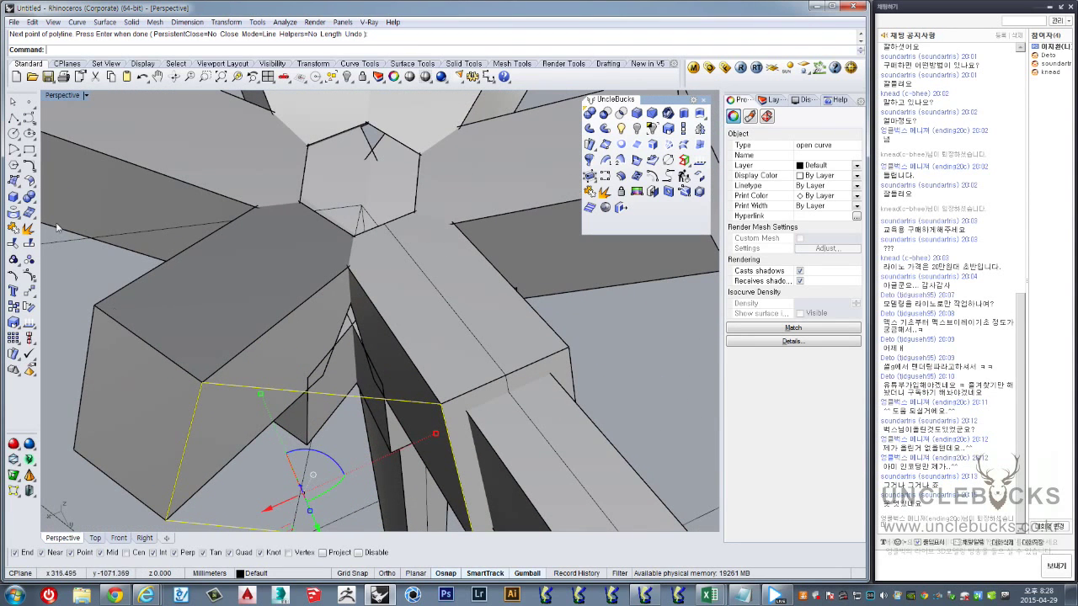
Draw another polyline outline under the hub, with corners at the hub and along the arm
{"action": "left_click", "coordinate": [29, 133]}
{"action": "left_click", "coordinate": [221, 251]}
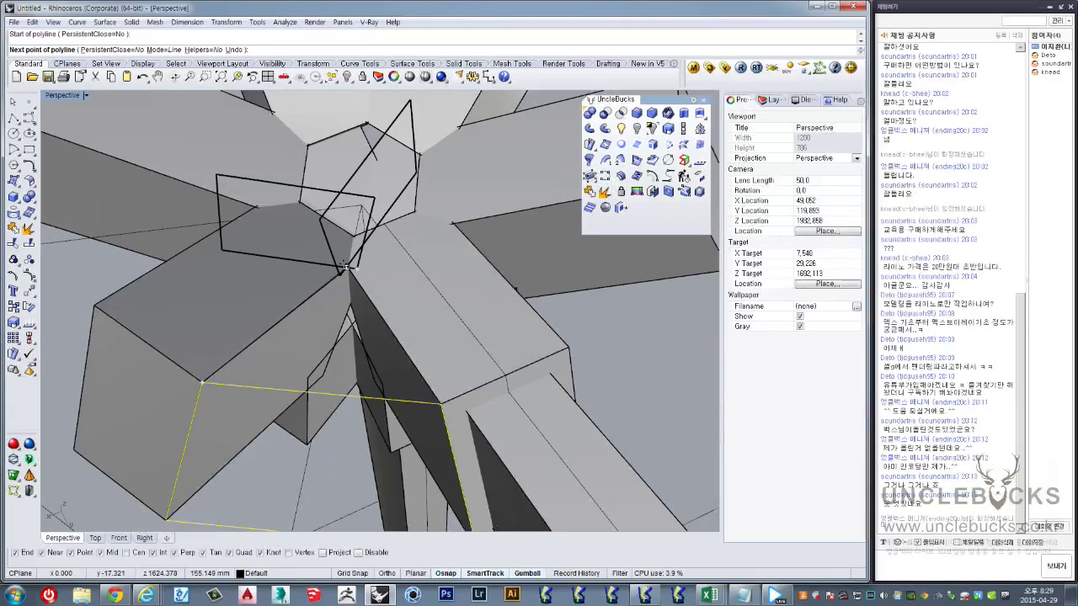
{"action": "right_click_drag", "start_coordinate": [346, 268], "coordinate": [682, 271]}
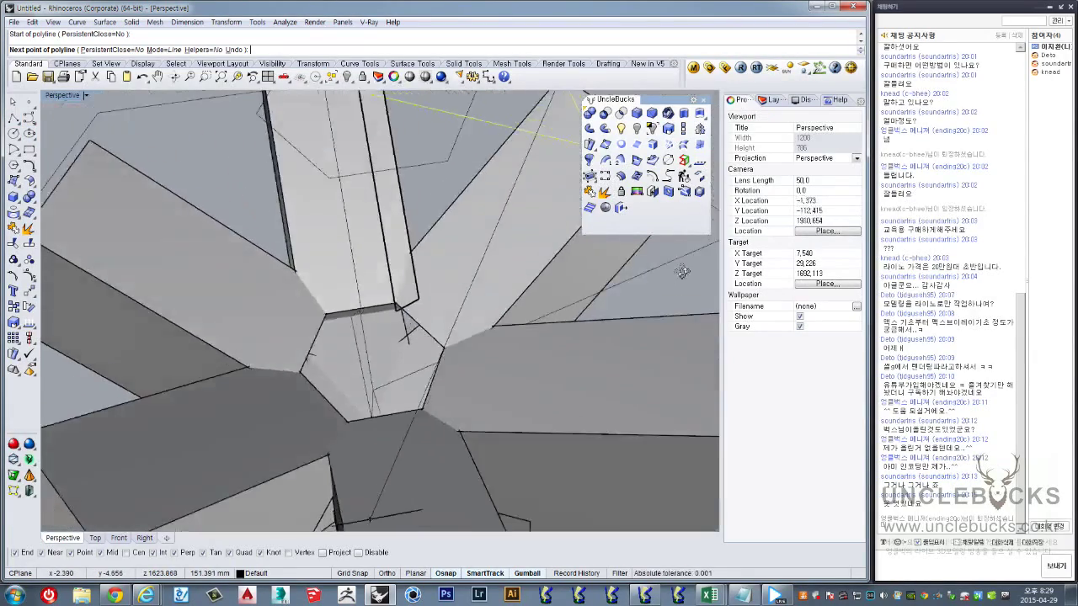
{"action": "left_click", "coordinate": [408, 248]}
{"action": "scroll", "coordinate": [415, 387], "scroll_direction": "up", "scroll_amount": 3}
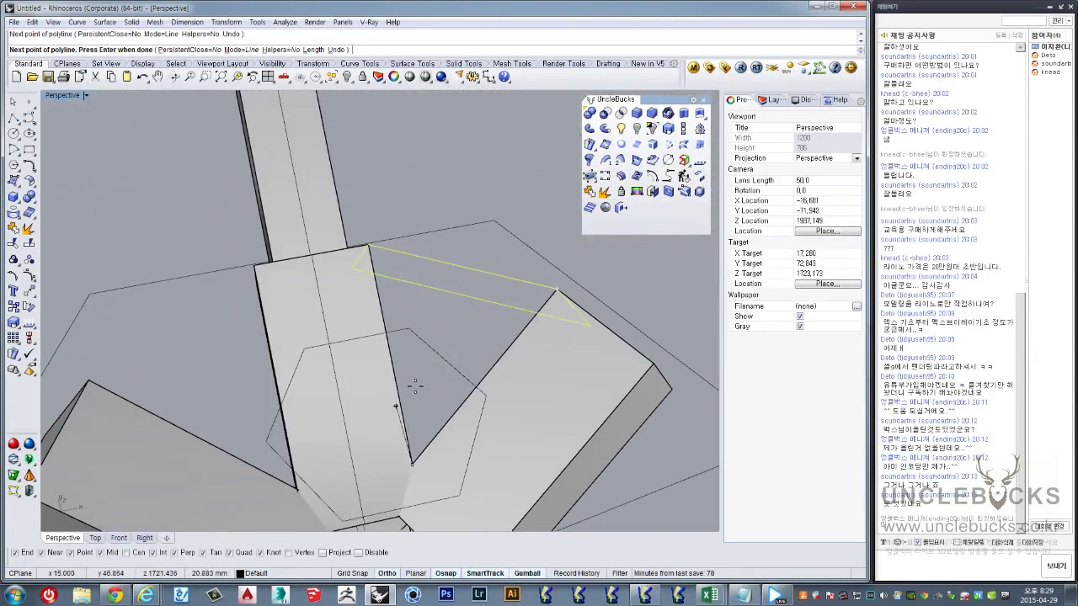
{"action": "left_click", "coordinate": [368, 243]}
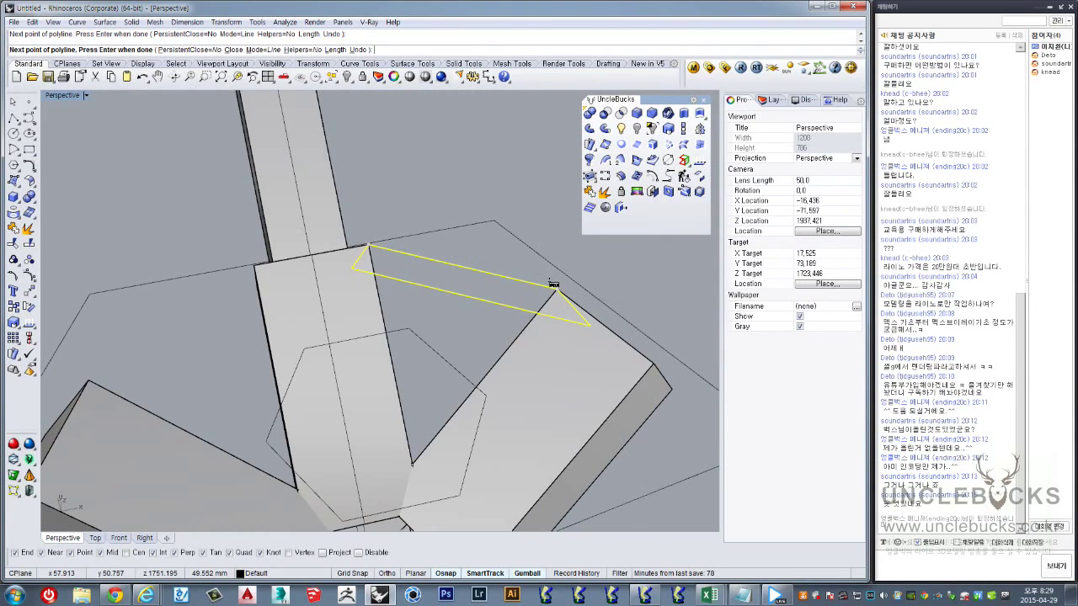
{"action": "left_click", "coordinate": [556, 290]}
{"action": "key", "text": "Return"}
Pick out the unwanted open polyline among the overlapping curves and delete it
{"action": "left_click", "coordinate": [499, 367]}
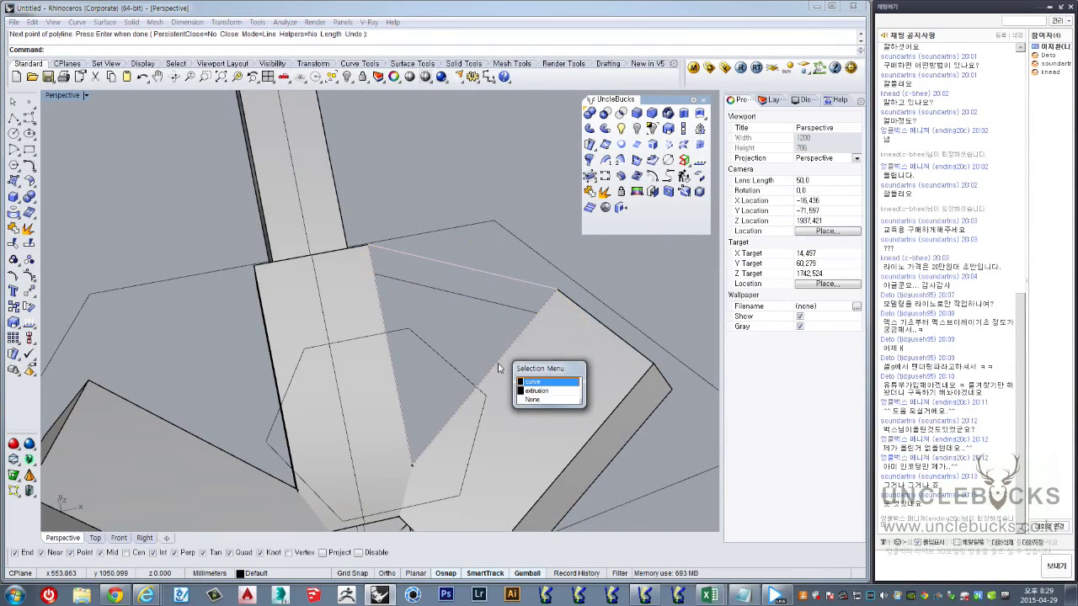
{"action": "left_click", "coordinate": [536, 384]}
{"action": "right_click_drag", "start_coordinate": [481, 320], "coordinate": [313, 338]}
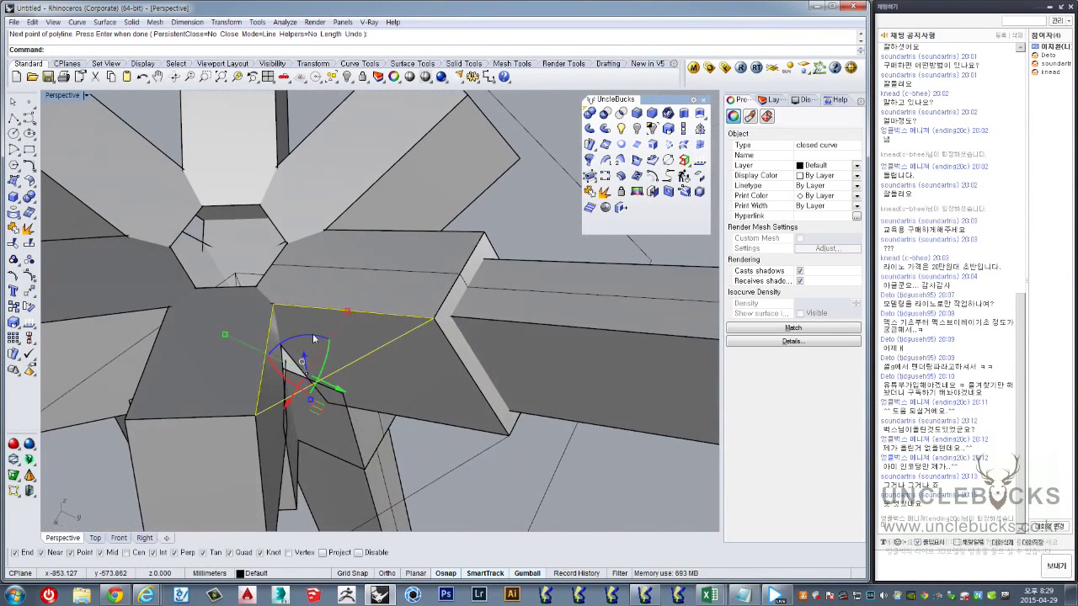
{"action": "left_click", "coordinate": [442, 476]}
{"action": "right_click_drag", "start_coordinate": [444, 476], "coordinate": [449, 322]}
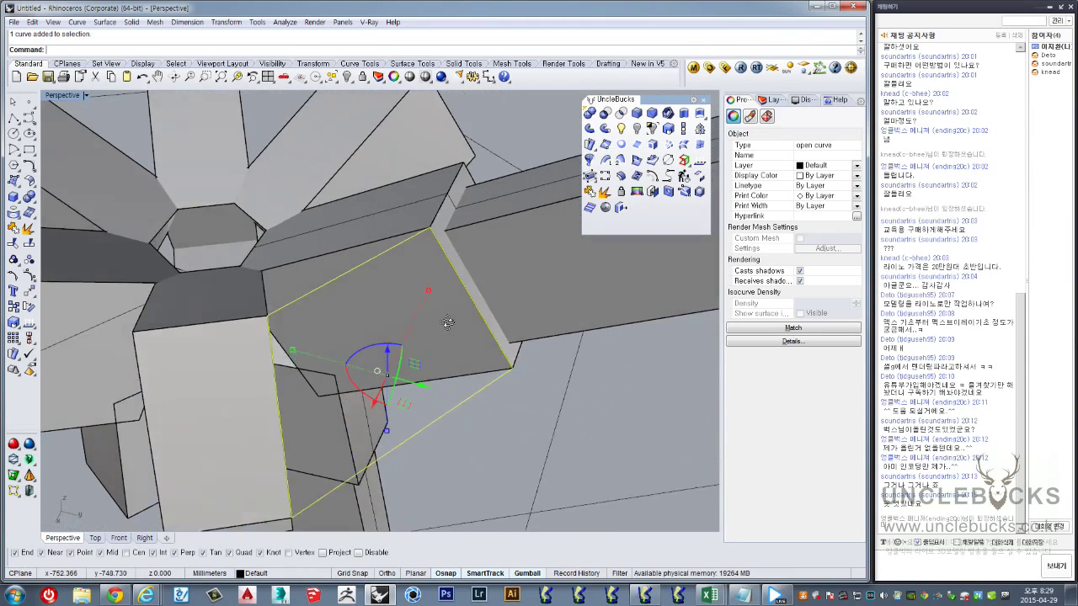
{"action": "key", "text": "Delete"}
{"action": "mouse_move", "coordinate": [368, 336]}
{"action": "right_mouse_down"}
{"action": "mouse_move", "coordinate": [433, 301]}
{"action": "mouse_move", "coordinate": [486, 303]}
{"action": "mouse_move", "coordinate": [379, 337]}
{"action": "right_mouse_up"}
Draw a four-corner outline from the hub across to the arm's edge and down
{"action": "left_click", "coordinate": [13, 118]}
{"action": "left_click", "coordinate": [375, 338]}
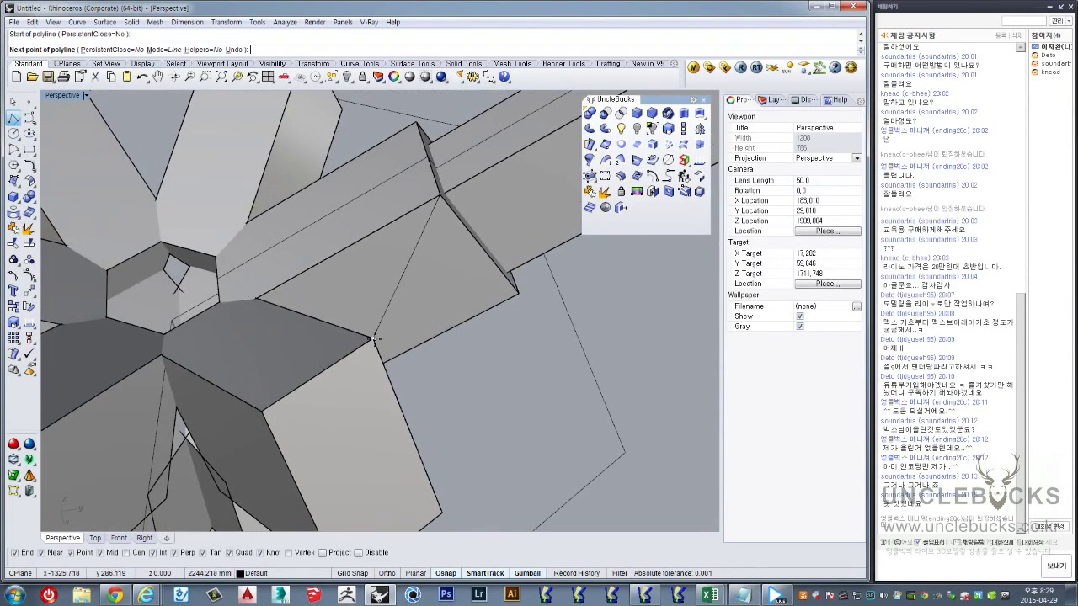
{"action": "left_click", "coordinate": [439, 196]}
{"action": "left_click", "coordinate": [516, 292]}
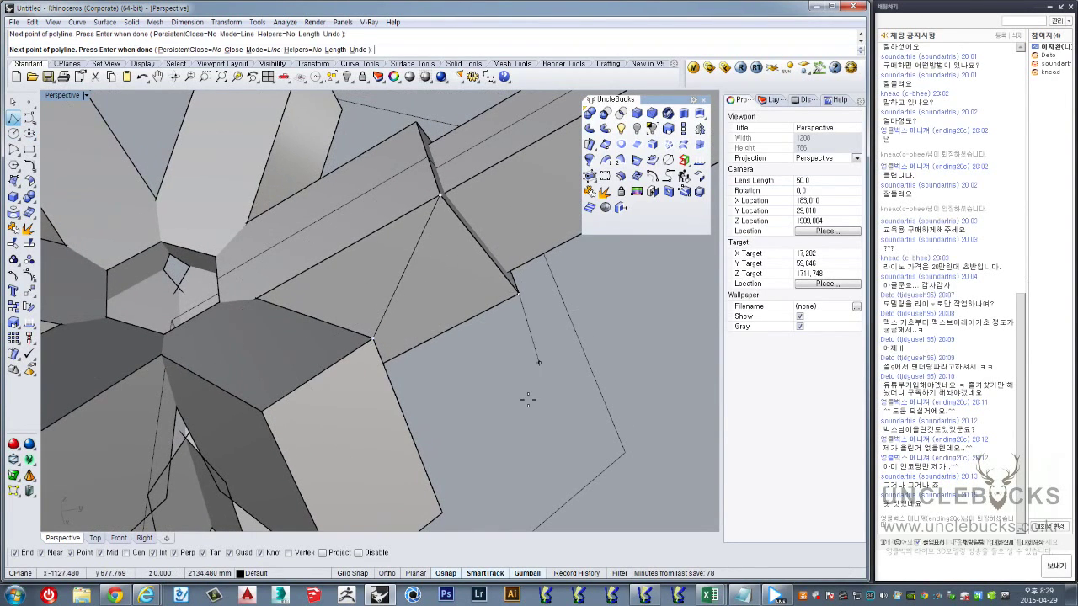
{"action": "left_click", "coordinate": [443, 511]}
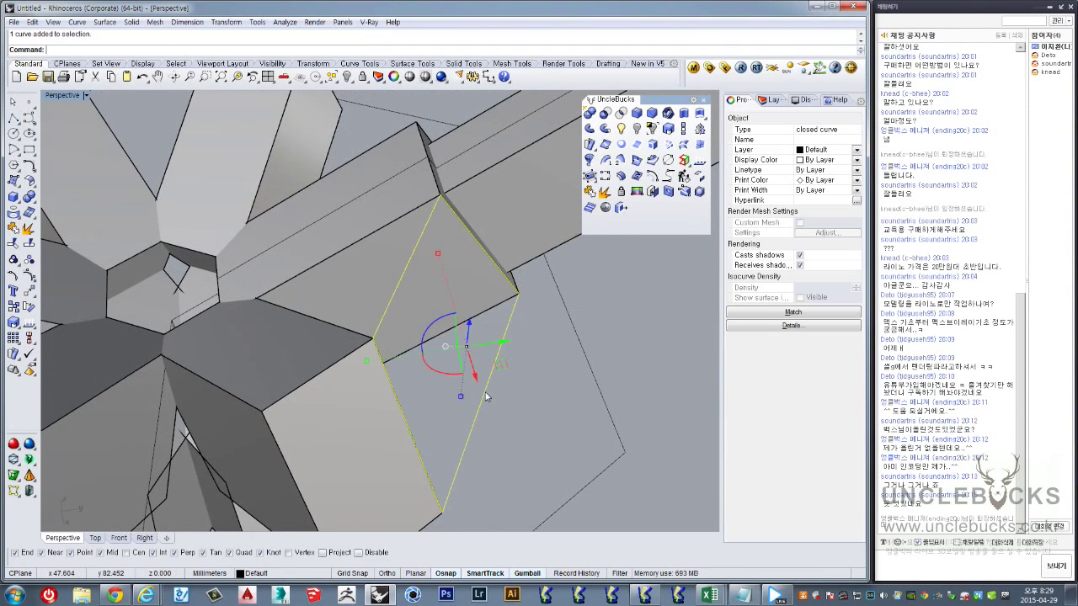
{"action": "left_click", "coordinate": [444, 339], "text": "shift"}
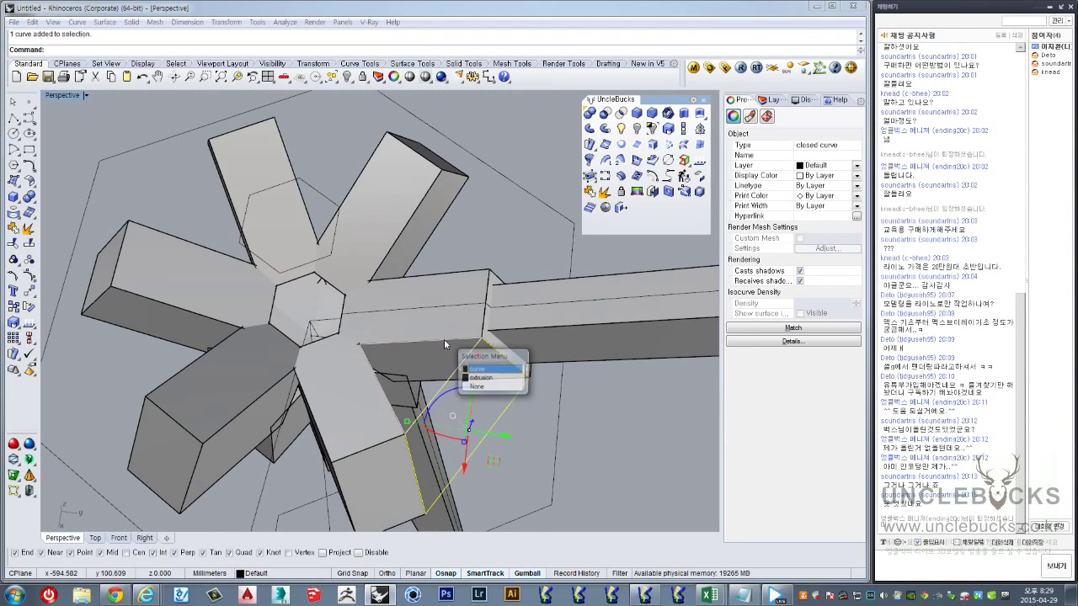
{"action": "left_click", "coordinate": [486, 368]}
{"action": "mouse_move", "coordinate": [487, 368]}
{"action": "right_mouse_down"}
{"action": "mouse_move", "coordinate": [405, 288]}
{"action": "mouse_move", "coordinate": [419, 327]}
{"action": "mouse_move", "coordinate": [502, 223]}
{"action": "right_mouse_up"}
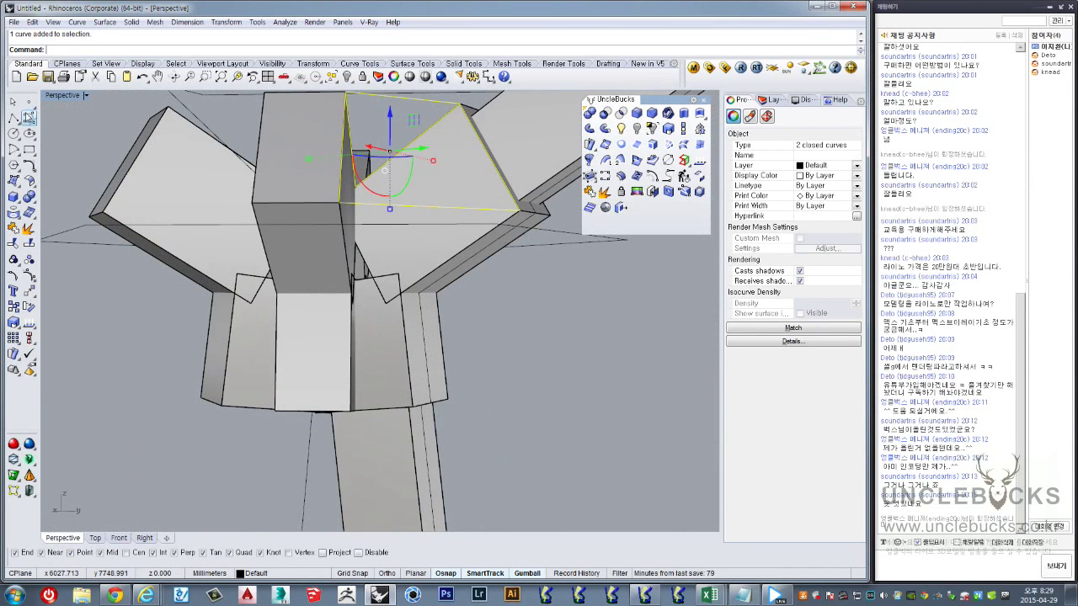
Draw another outline starting at the box corner, then check it is a closed curve
{"action": "left_click", "coordinate": [15, 118]}
{"action": "mouse_move", "coordinate": [340, 414]}
{"action": "right_mouse_down"}
{"action": "mouse_move", "coordinate": [459, 415]}
{"action": "mouse_move", "coordinate": [404, 272]}
{"action": "mouse_move", "coordinate": [479, 330]}
{"action": "mouse_move", "coordinate": [488, 299]}
{"action": "right_mouse_up"}
{"action": "left_click", "coordinate": [437, 414]}
{"action": "left_click", "coordinate": [478, 326]}
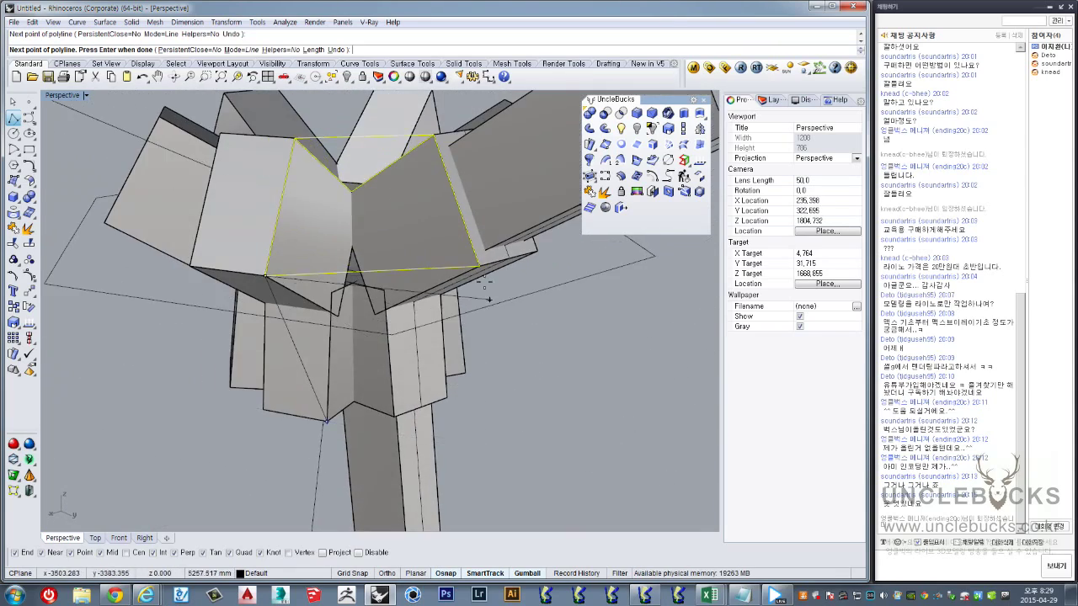
{"action": "left_click", "coordinate": [480, 266]}
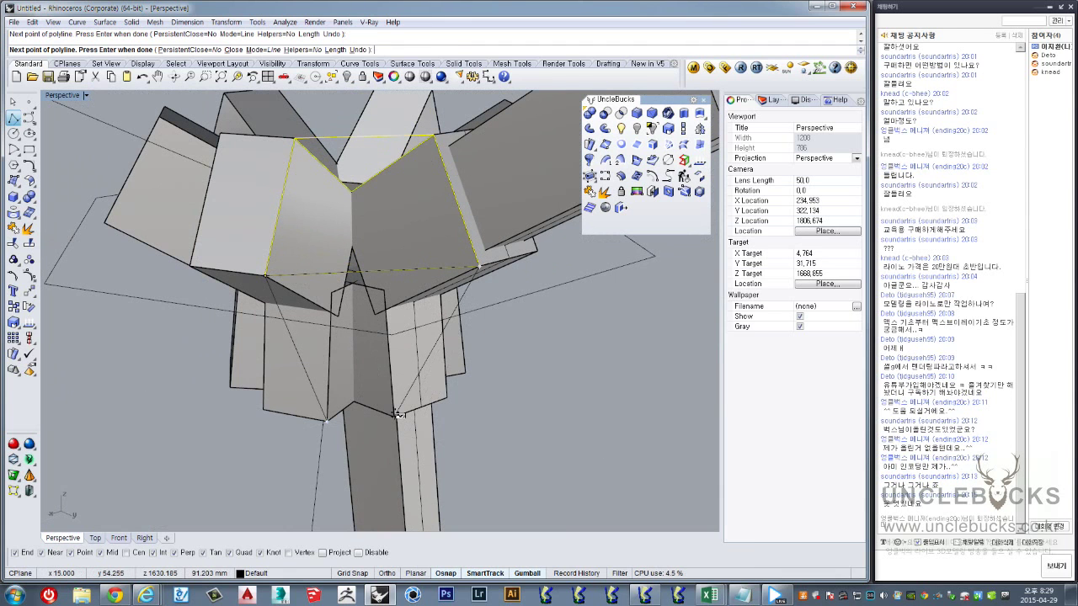
{"action": "left_click", "coordinate": [327, 421]}
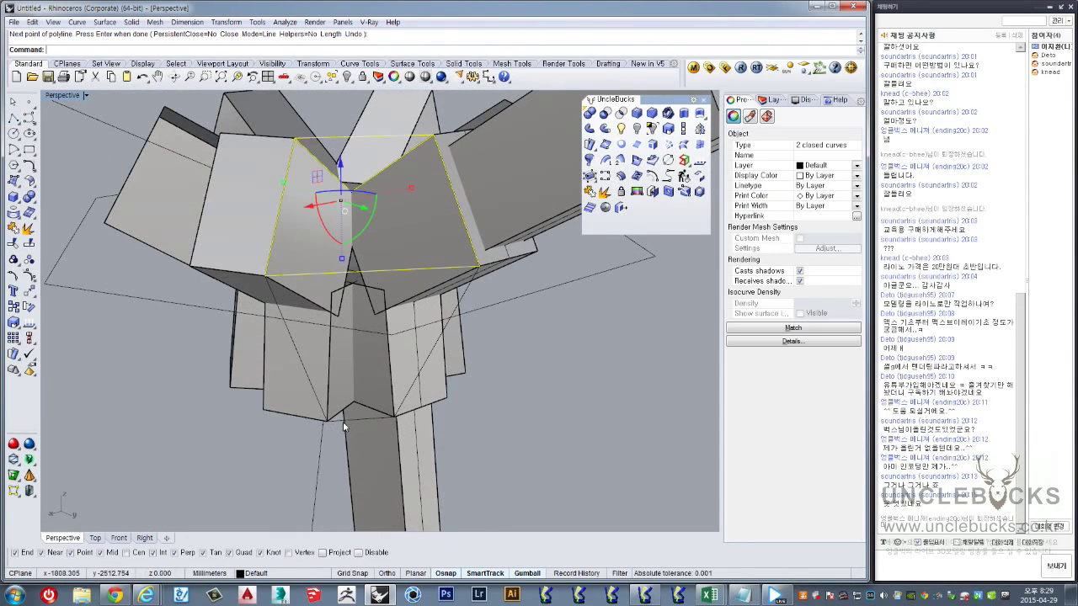
{"action": "left_click", "coordinate": [344, 417]}
{"action": "mouse_move", "coordinate": [345, 417]}
{"action": "right_mouse_down"}
{"action": "mouse_move", "coordinate": [439, 387]}
{"action": "mouse_move", "coordinate": [343, 332]}
{"action": "mouse_move", "coordinate": [415, 395]}
{"action": "mouse_move", "coordinate": [484, 381]}
{"action": "right_mouse_up"}
{"action": "left_click", "coordinate": [552, 388]}
{"action": "left_click", "coordinate": [444, 353]}
{"action": "key", "text": "Escape"}
Start a three-point rectangle along the column, then cancel it
{"action": "left_click", "coordinate": [16, 120]}
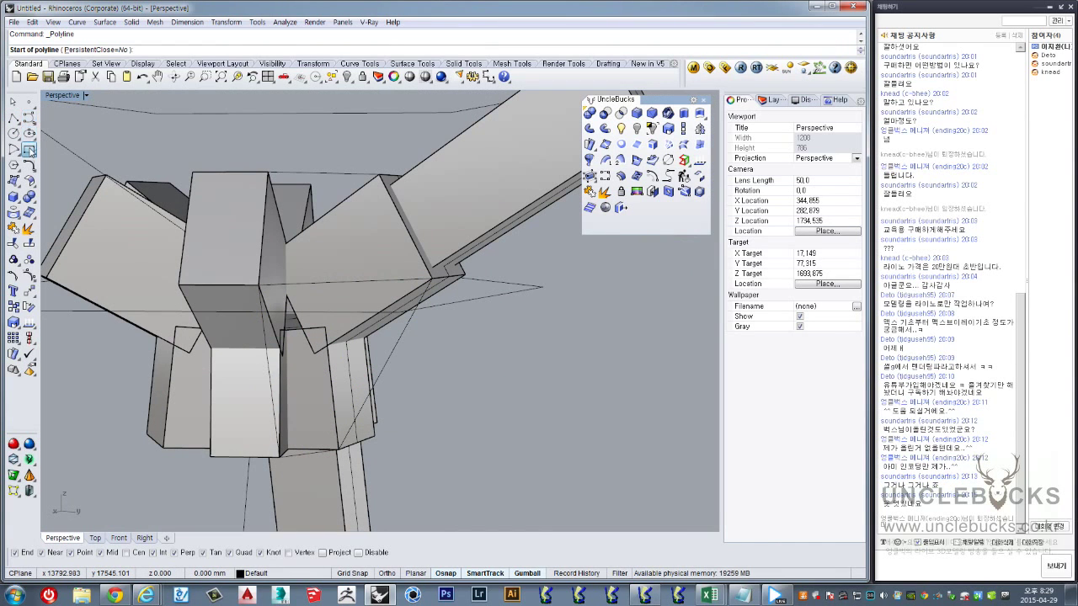
{"action": "left_click", "coordinate": [77, 157]}
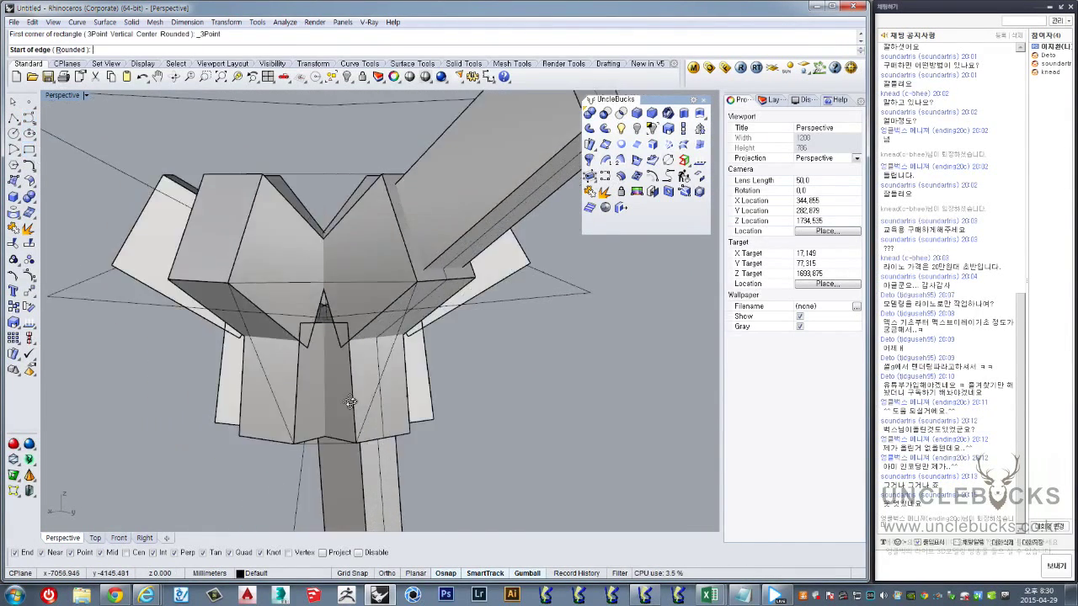
{"action": "right_click_drag", "start_coordinate": [337, 395], "coordinate": [384, 455]}
{"action": "left_click", "coordinate": [342, 433]}
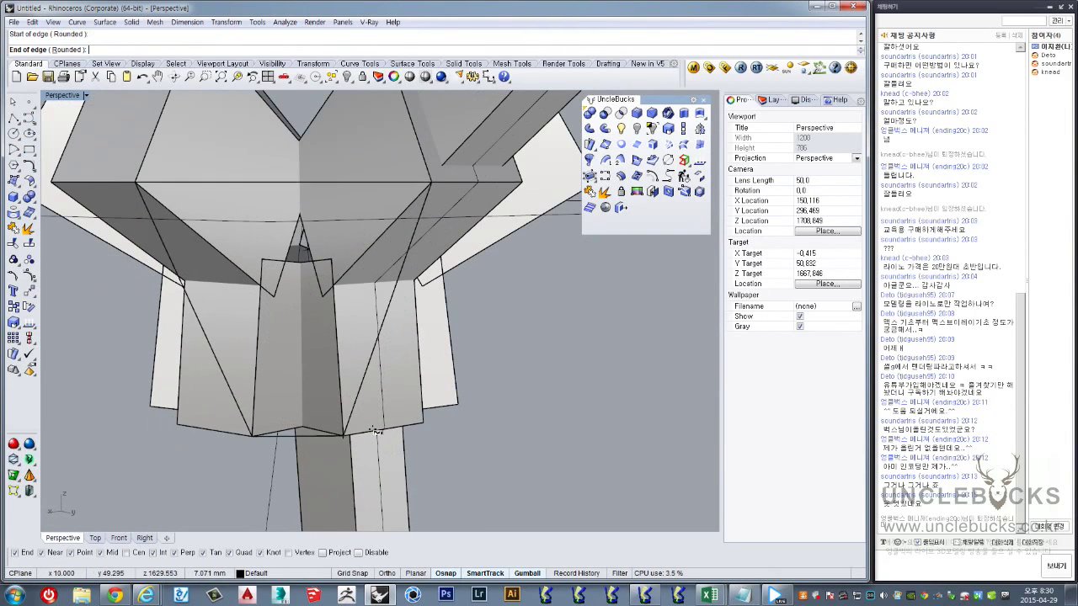
{"action": "left_click", "coordinate": [423, 420]}
{"action": "mouse_move", "coordinate": [423, 420]}
{"action": "right_mouse_down"}
{"action": "mouse_move", "coordinate": [454, 307]}
{"action": "mouse_move", "coordinate": [442, 312]}
{"action": "right_mouse_up"}
{"action": "key", "text": "Escape"}
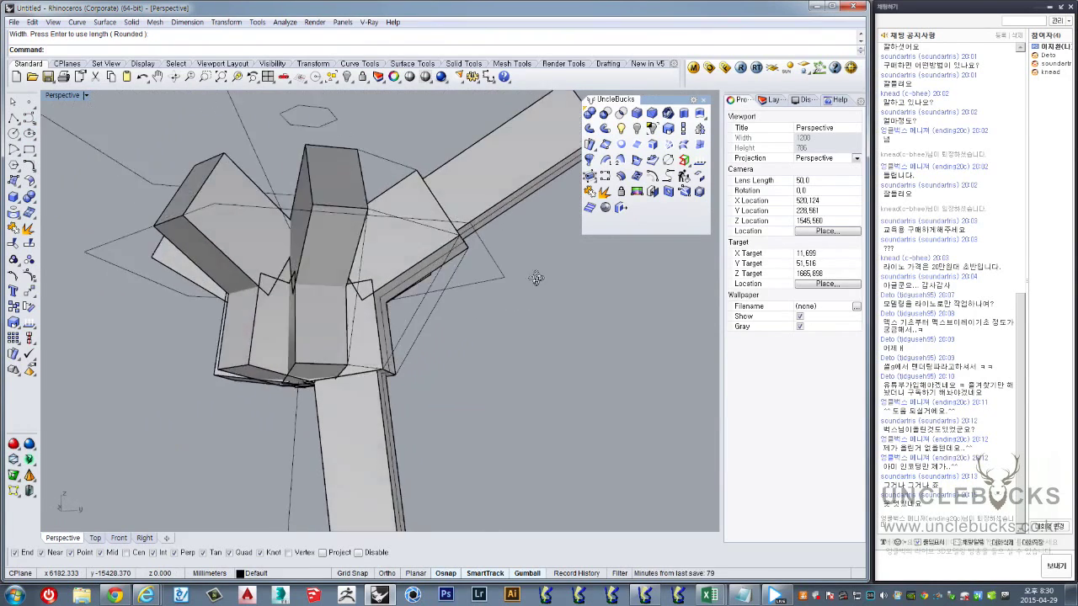
Select the four closed wedge outline curves, picking overlapping ones from the Selection Menu
{"action": "left_click", "coordinate": [432, 301]}
{"action": "right_click_drag", "start_coordinate": [432, 301], "coordinate": [345, 193]}
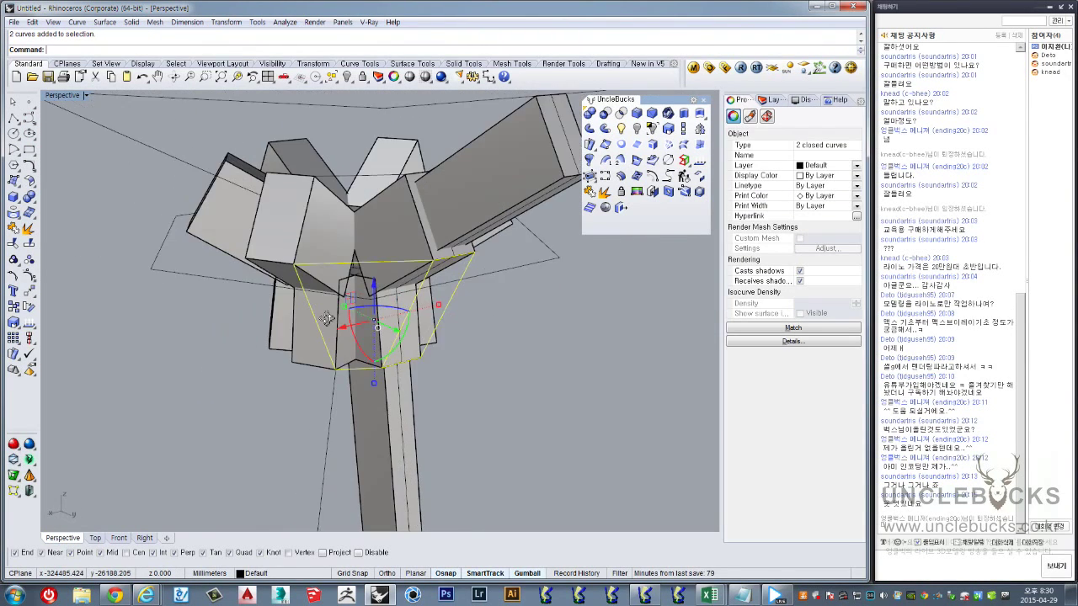
{"action": "left_click", "coordinate": [423, 258]}
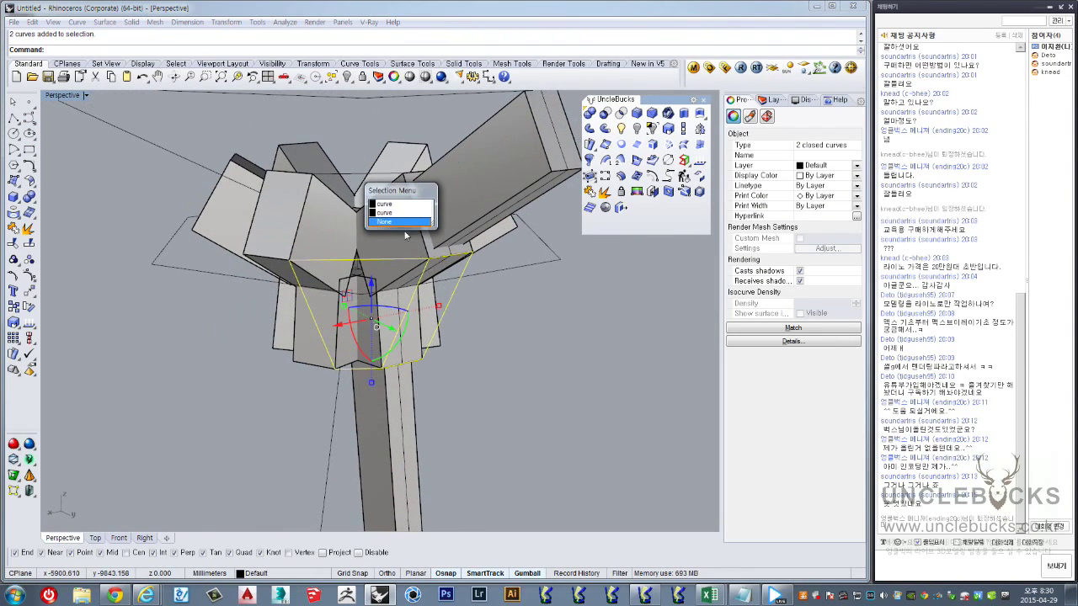
{"action": "right_click", "coordinate": [394, 210]}
{"action": "left_click", "coordinate": [391, 204]}
{"action": "right_click_drag", "start_coordinate": [391, 203], "coordinate": [350, 155]}
{"action": "left_click", "coordinate": [370, 200], "text": "shift"}
{"action": "mouse_move", "coordinate": [370, 200]}
{"action": "right_mouse_down"}
{"action": "mouse_move", "coordinate": [493, 281]}
{"action": "mouse_move", "coordinate": [271, 246]}
{"action": "right_mouse_up"}
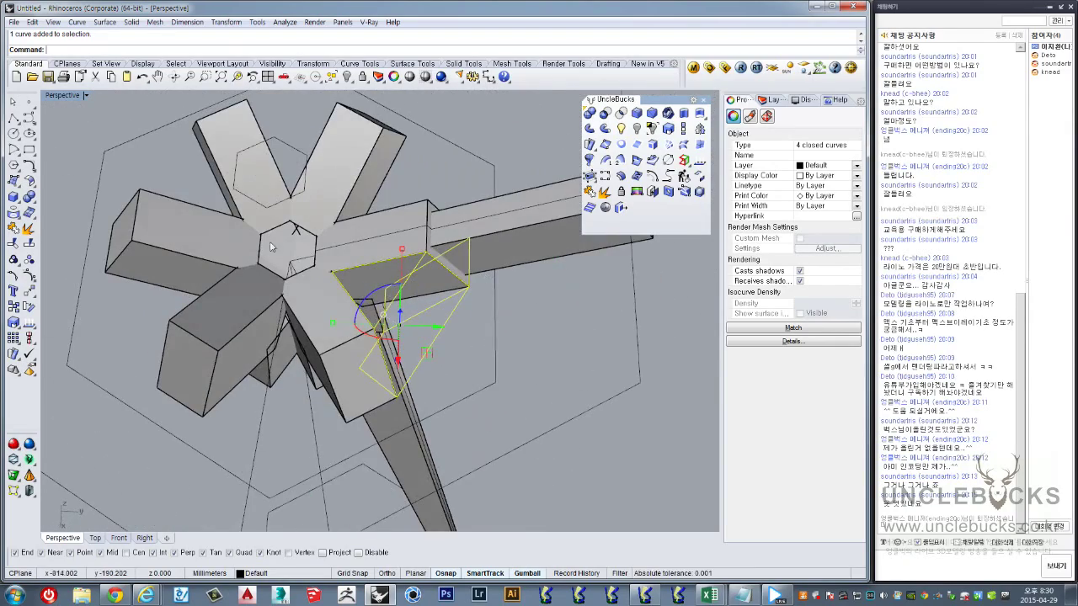
Maximize the Top view and select the two wedge outline curves in plan
{"action": "double_click", "coordinate": [54, 95]}
{"action": "scroll", "coordinate": [184, 170], "scroll_direction": "up", "scroll_amount": 3}
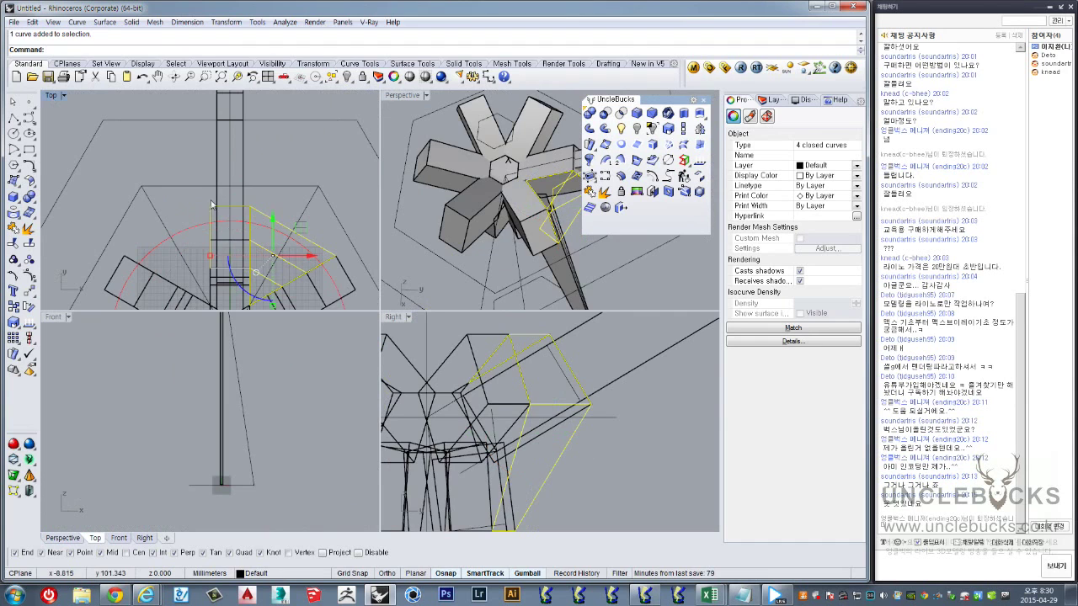
{"action": "double_click", "coordinate": [51, 95]}
{"action": "scroll", "coordinate": [360, 234], "scroll_direction": "down", "scroll_amount": 2}
{"action": "key", "text": "Escape"}
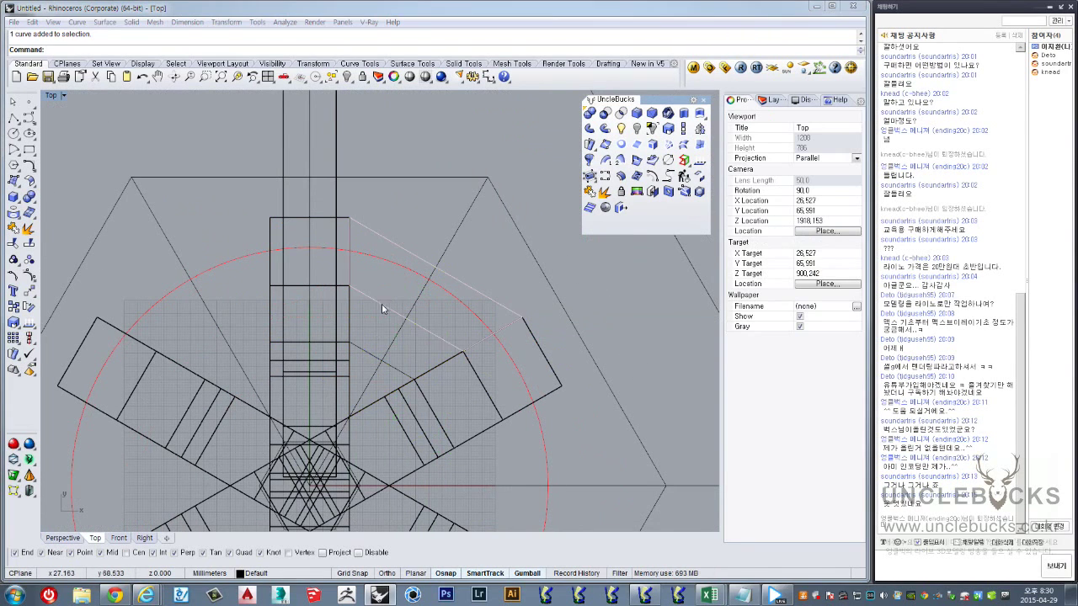
{"action": "left_click", "coordinate": [381, 304]}
{"action": "left_click", "coordinate": [417, 349]}
Mirror-copy the wedge curves across the hub's vertical centre line
{"action": "scroll", "coordinate": [367, 340], "scroll_direction": "up", "scroll_amount": 3}
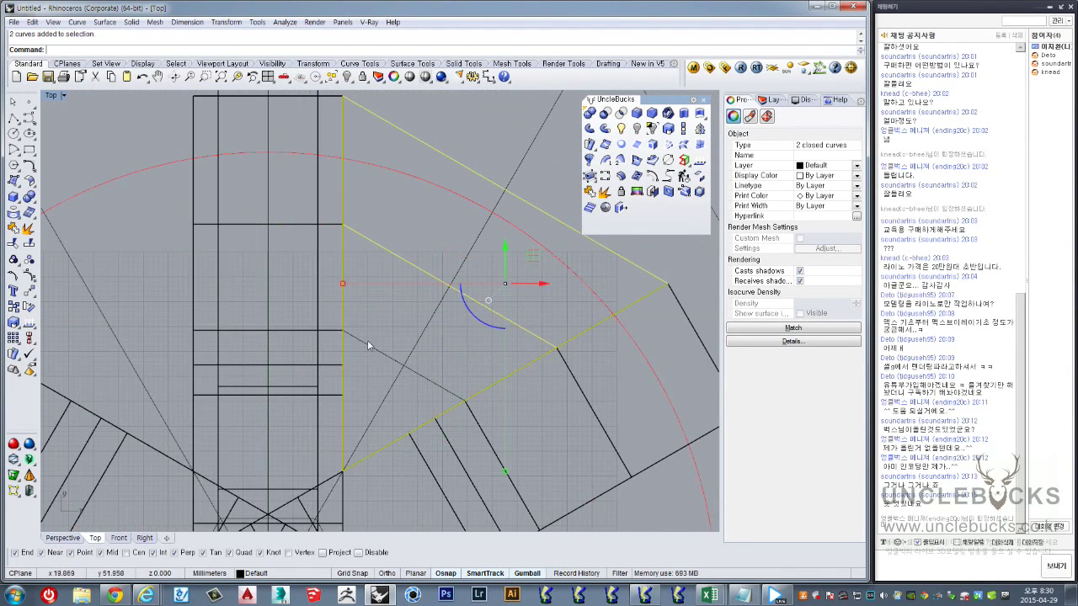
{"action": "scroll", "coordinate": [423, 303], "scroll_direction": "down", "scroll_amount": 2}
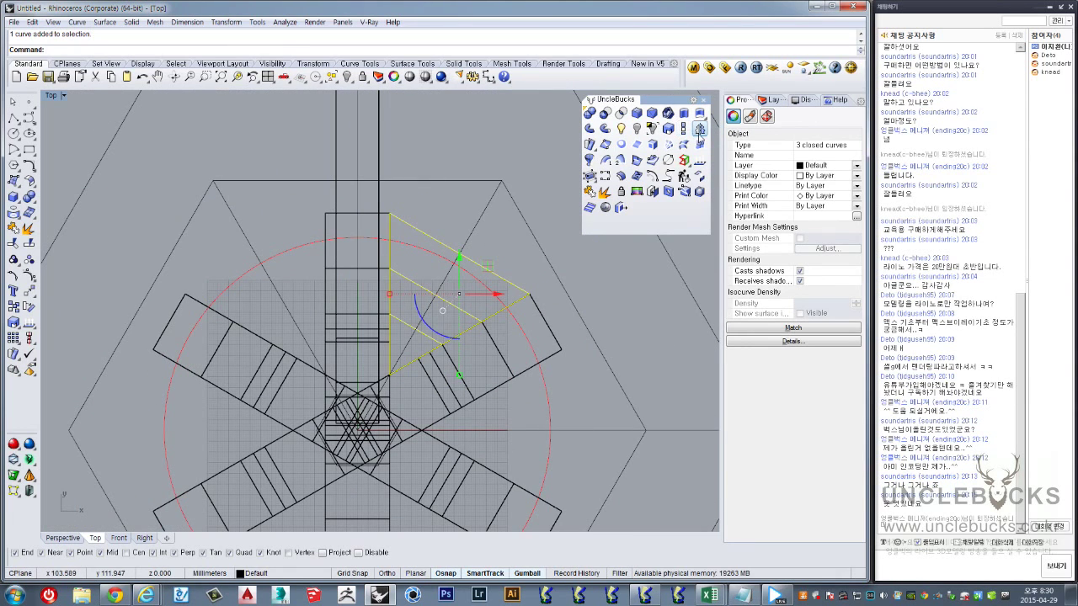
{"action": "left_click", "coordinate": [699, 130]}
{"action": "left_click", "coordinate": [357, 181]}
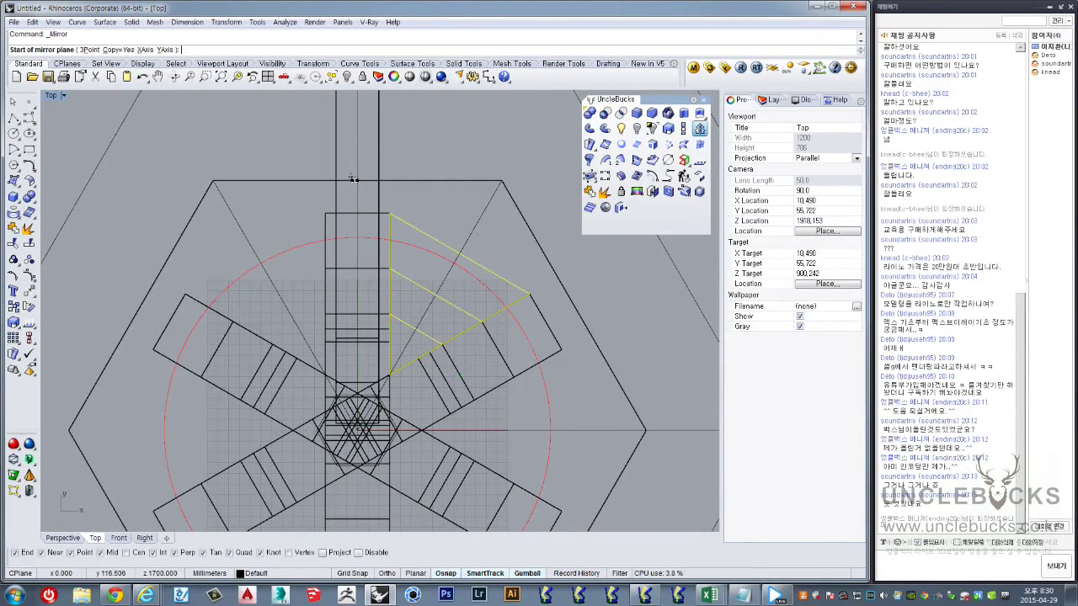
{"action": "left_click", "coordinate": [357, 133]}
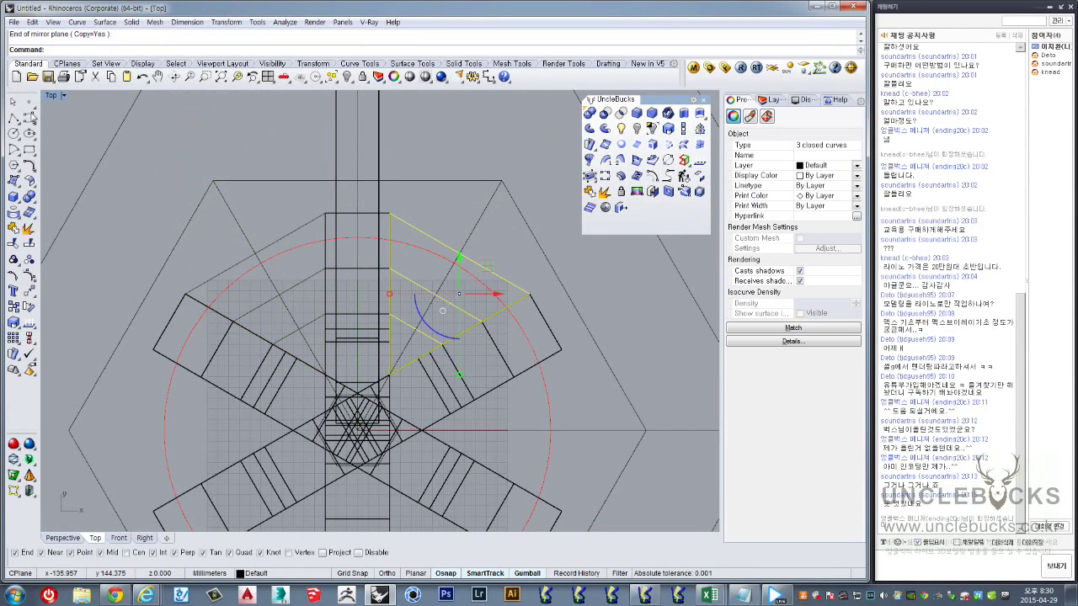
Back in a maximized Perspective view, delete the left box
{"action": "double_click", "coordinate": [51, 97]}
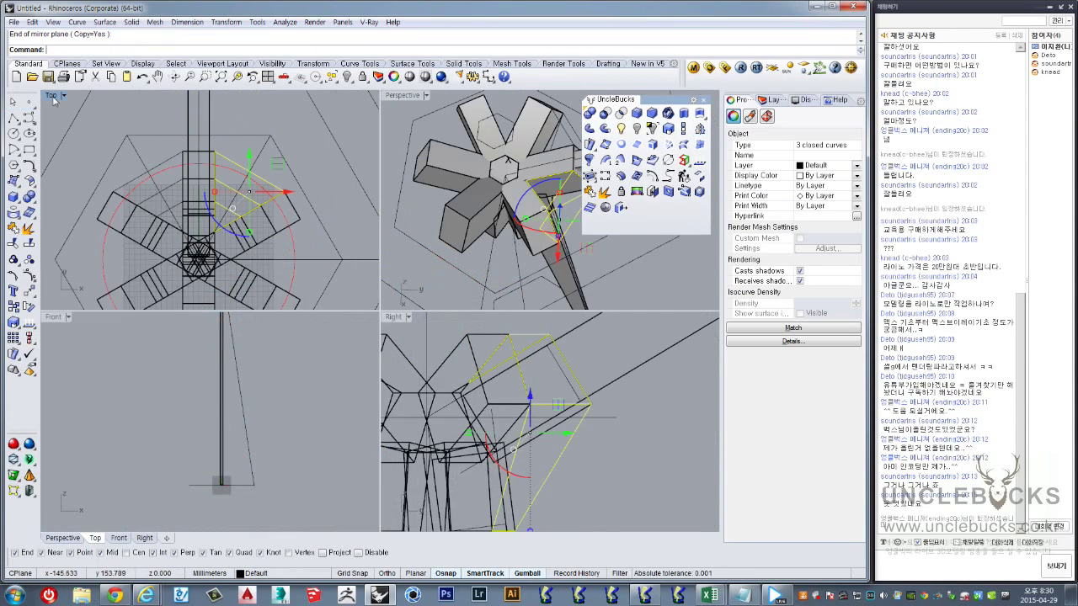
{"action": "double_click", "coordinate": [402, 95]}
{"action": "right_click_drag", "start_coordinate": [375, 185], "coordinate": [370, 113]}
{"action": "mouse_move", "coordinate": [272, 94]}
{"action": "right_mouse_down"}
{"action": "mouse_move", "coordinate": [428, 130]}
{"action": "mouse_move", "coordinate": [261, 259]}
{"action": "right_mouse_up"}
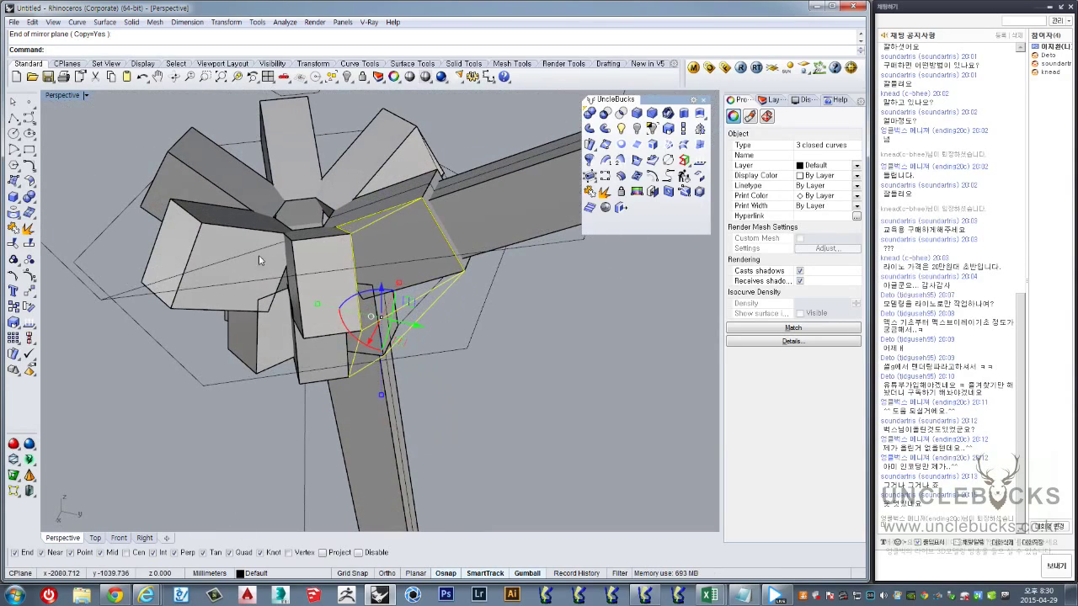
{"action": "left_click", "coordinate": [224, 271]}
{"action": "key", "text": "Delete"}
Delete two more unwanted boxes around the hub
{"action": "left_click", "coordinate": [223, 219]}
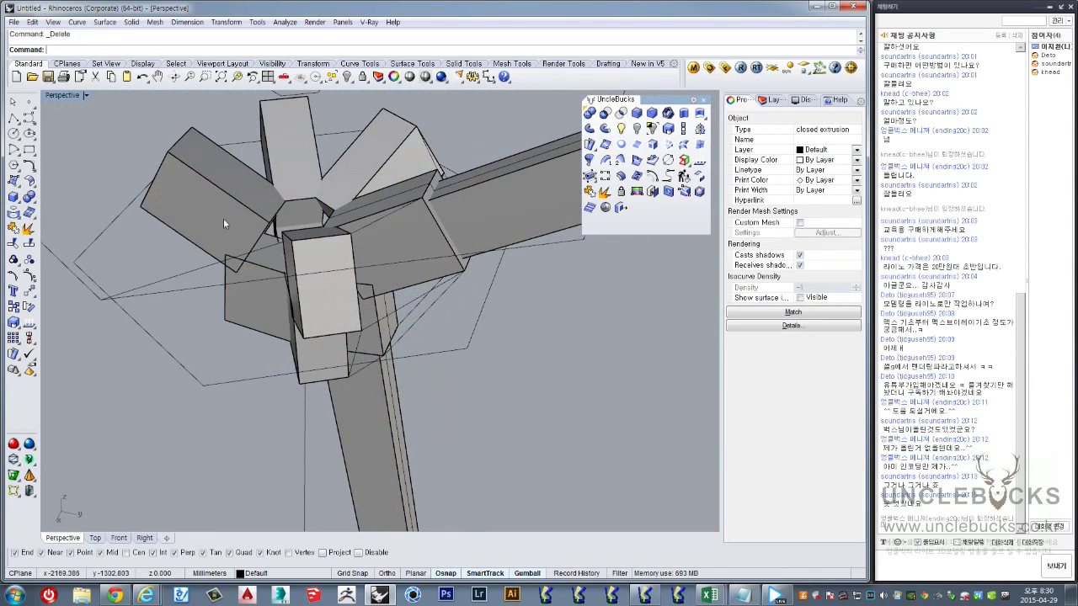
{"action": "key", "text": "Delete"}
{"action": "left_click", "coordinate": [259, 250]}
{"action": "key", "text": "Delete"}
{"action": "right_click_drag", "start_coordinate": [372, 155], "coordinate": [250, 374]}
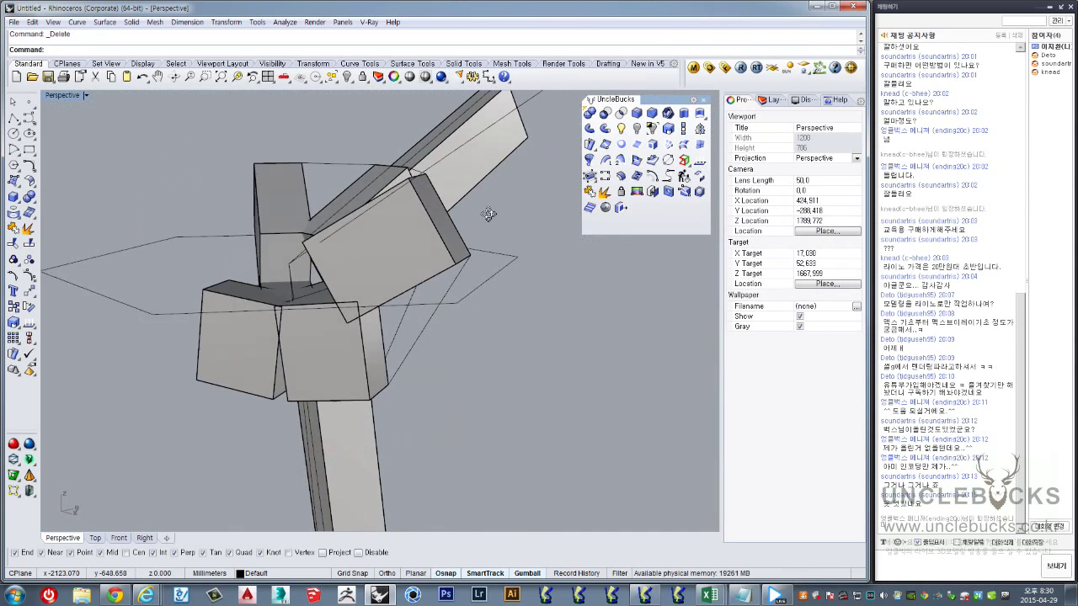
{"action": "mouse_move", "coordinate": [316, 346]}
{"action": "right_mouse_down"}
{"action": "mouse_move", "coordinate": [253, 301]}
{"action": "mouse_move", "coordinate": [430, 320]}
{"action": "right_mouse_up"}
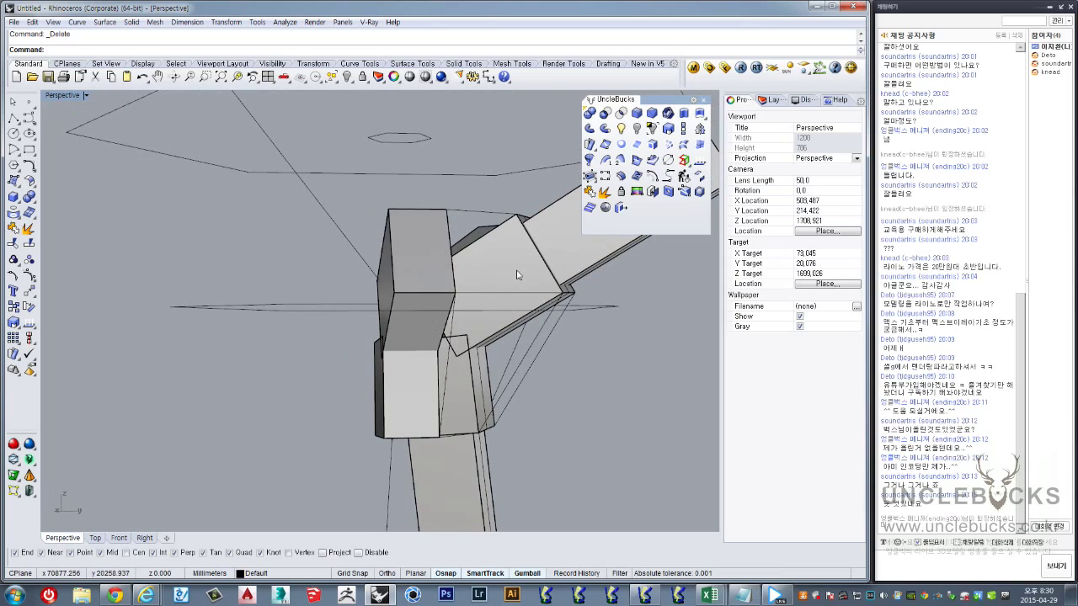
{"action": "mouse_move", "coordinate": [517, 274]}
{"action": "right_mouse_down"}
{"action": "mouse_move", "coordinate": [401, 398]}
{"action": "mouse_move", "coordinate": [458, 278]}
{"action": "right_mouse_up"}
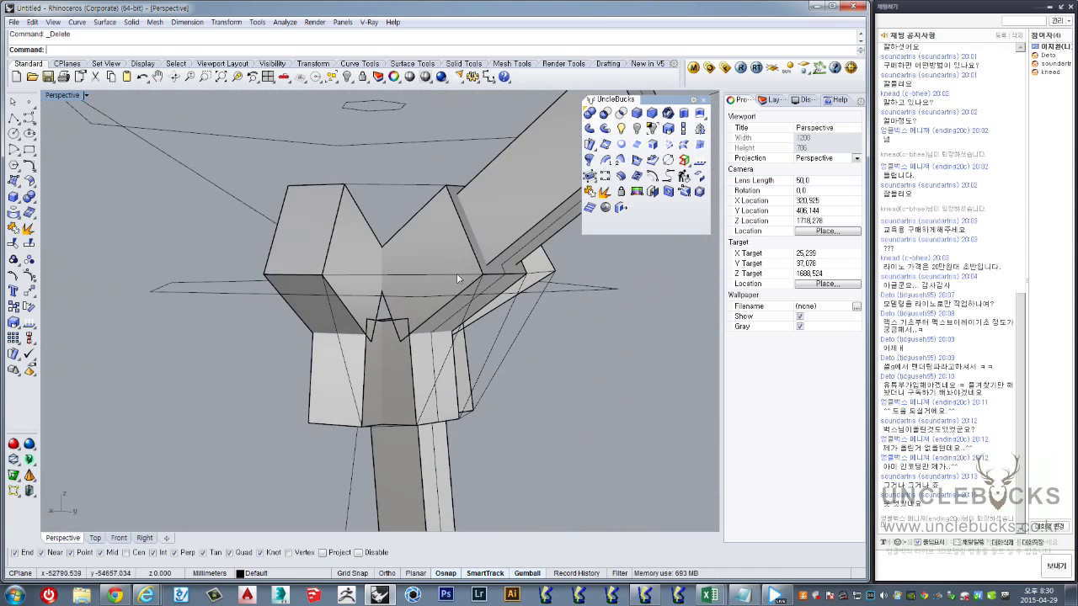
{"action": "mouse_move", "coordinate": [392, 404]}
{"action": "right_mouse_down"}
{"action": "mouse_move", "coordinate": [333, 376]}
{"action": "mouse_move", "coordinate": [343, 306]}
{"action": "right_mouse_up"}
Select three closed outline curves of the side face
{"action": "left_click", "coordinate": [333, 376]}
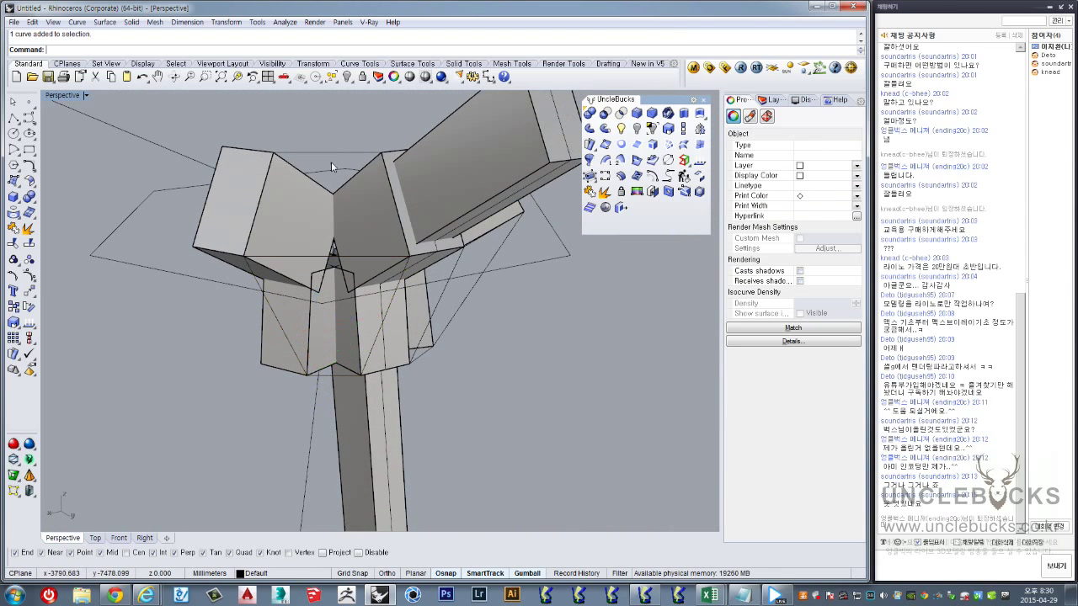
{"action": "key", "text": "Escape"}
{"action": "mouse_move", "coordinate": [331, 162]}
{"action": "right_mouse_down"}
{"action": "mouse_move", "coordinate": [328, 121]}
{"action": "mouse_move", "coordinate": [493, 335]}
{"action": "mouse_move", "coordinate": [407, 279]}
{"action": "mouse_move", "coordinate": [408, 253]}
{"action": "right_mouse_up"}
{"action": "left_click", "coordinate": [329, 121]}
{"action": "left_click", "coordinate": [495, 341], "text": "shift"}
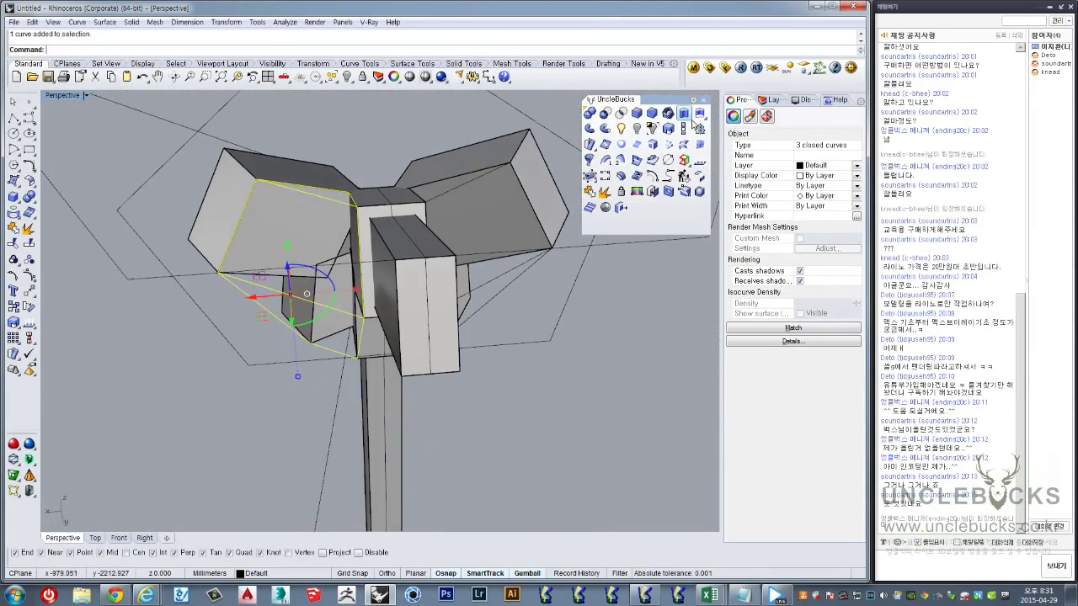
Make planar surfaces from the selected curves and flip their normals with Dir
{"action": "right_click_drag", "start_coordinate": [454, 197], "coordinate": [627, 221]}
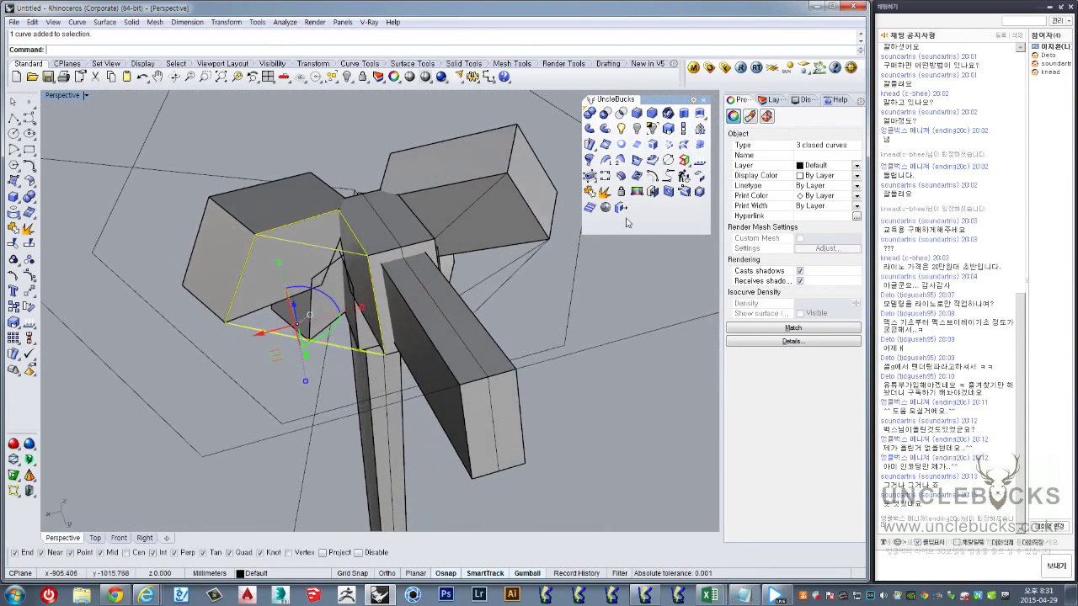
{"action": "left_click", "coordinate": [622, 145]}
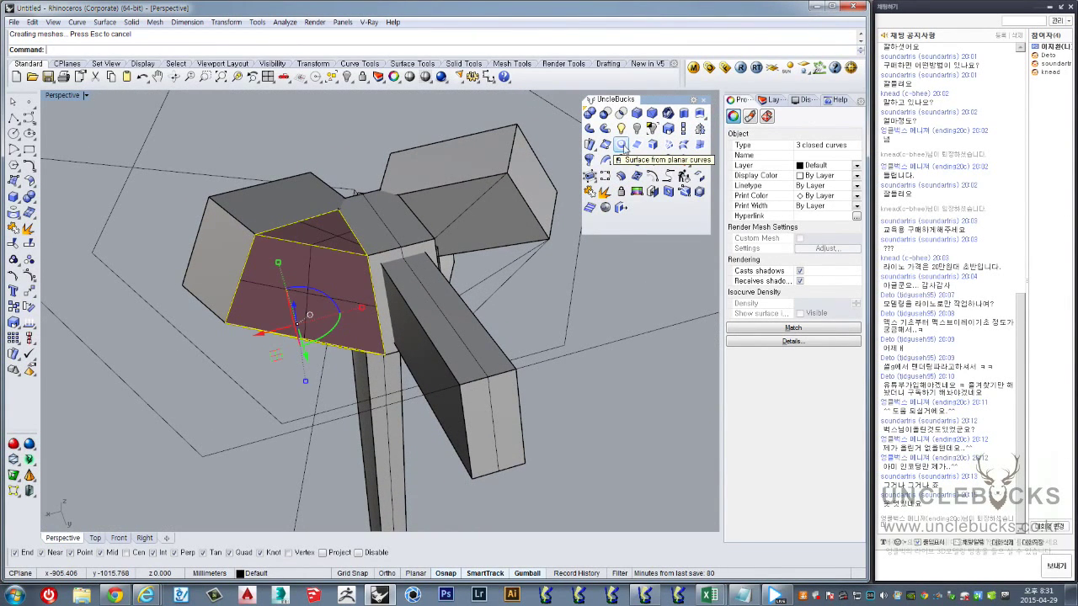
{"action": "mouse_move", "coordinate": [656, 240]}
{"action": "right_mouse_down"}
{"action": "mouse_move", "coordinate": [571, 406]}
{"action": "mouse_move", "coordinate": [315, 261]}
{"action": "mouse_move", "coordinate": [368, 416]}
{"action": "right_mouse_up"}
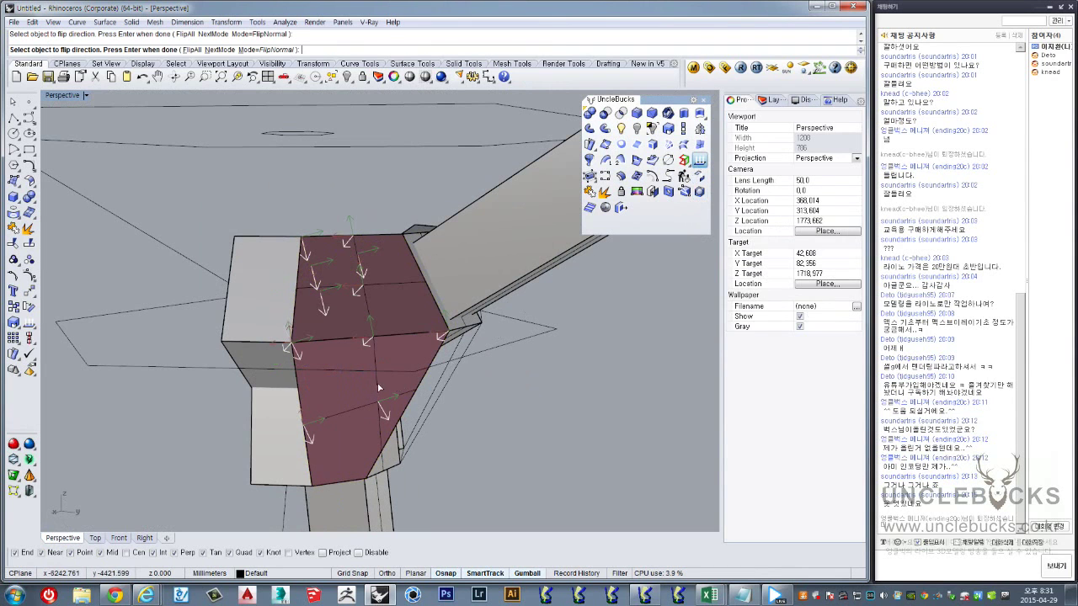
{"action": "mouse_move", "coordinate": [371, 246]}
{"action": "right_mouse_down"}
{"action": "mouse_move", "coordinate": [350, 269]}
{"action": "mouse_move", "coordinate": [543, 406]}
{"action": "mouse_move", "coordinate": [447, 360]}
{"action": "right_mouse_up"}
{"action": "key", "text": "Return"}
{"action": "key", "text": "Escape"}
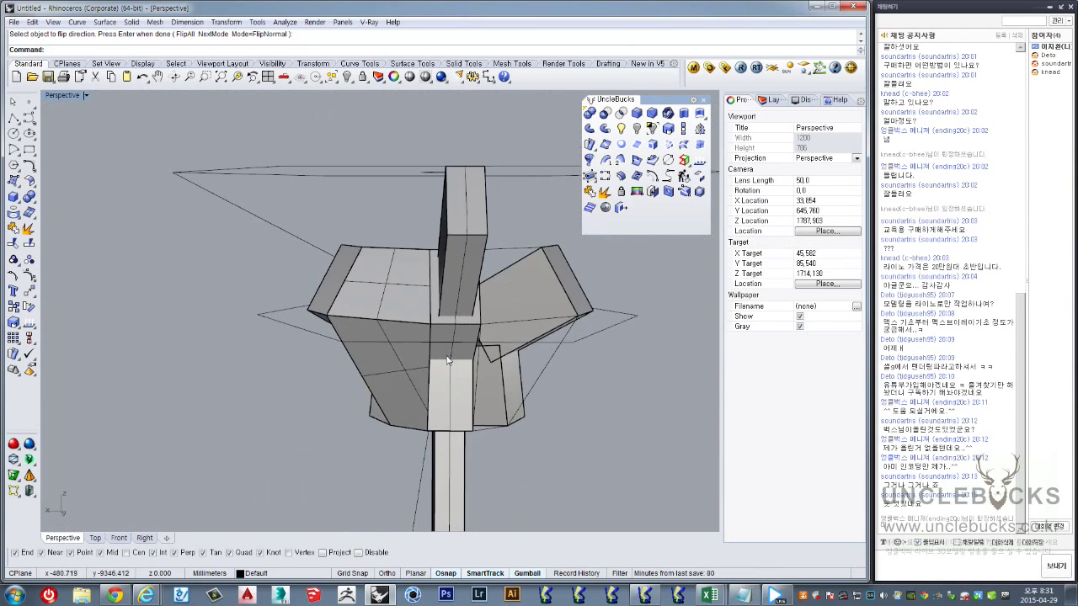
Repeat the planar surface and direction flip for the next overlapping curve
{"action": "scroll", "coordinate": [489, 374], "scroll_direction": "up", "scroll_amount": 3}
{"action": "left_click", "coordinate": [490, 377]}
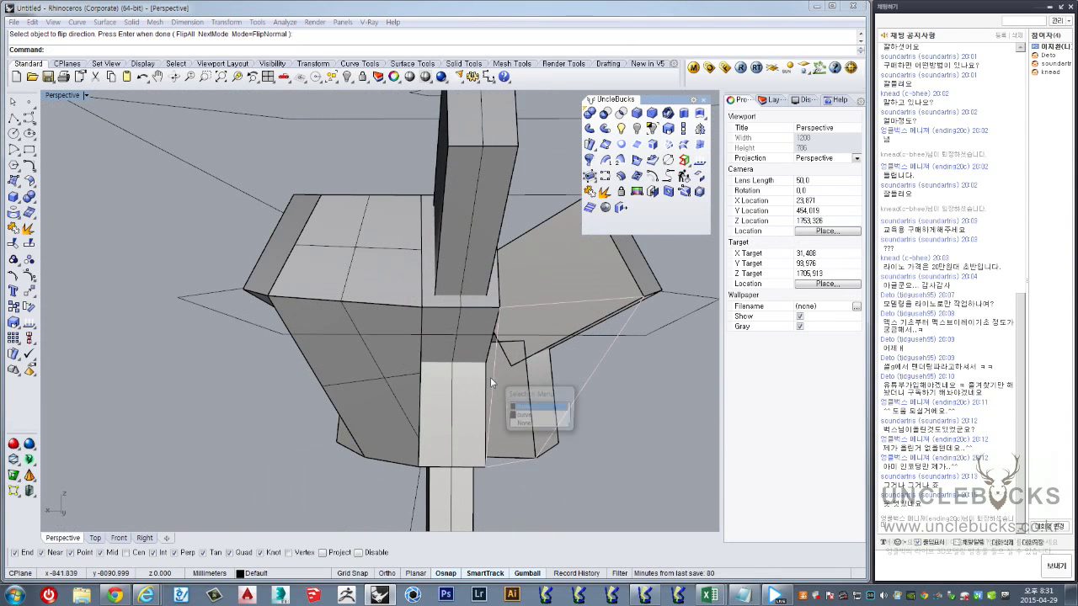
{"action": "left_click", "coordinate": [522, 417]}
{"action": "right_click_drag", "start_coordinate": [542, 344], "coordinate": [607, 278]}
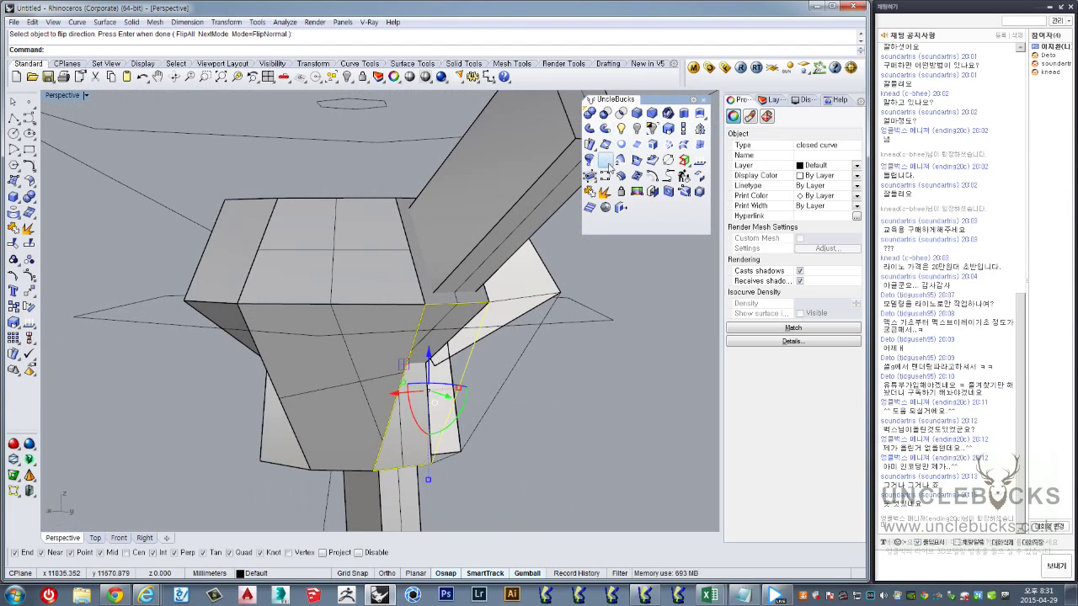
{"action": "key", "text": "Return"}
{"action": "mouse_move", "coordinate": [494, 357]}
{"action": "right_mouse_down"}
{"action": "mouse_move", "coordinate": [504, 350]}
{"action": "mouse_move", "coordinate": [471, 370]}
{"action": "right_mouse_up"}
{"action": "key", "text": "Escape"}
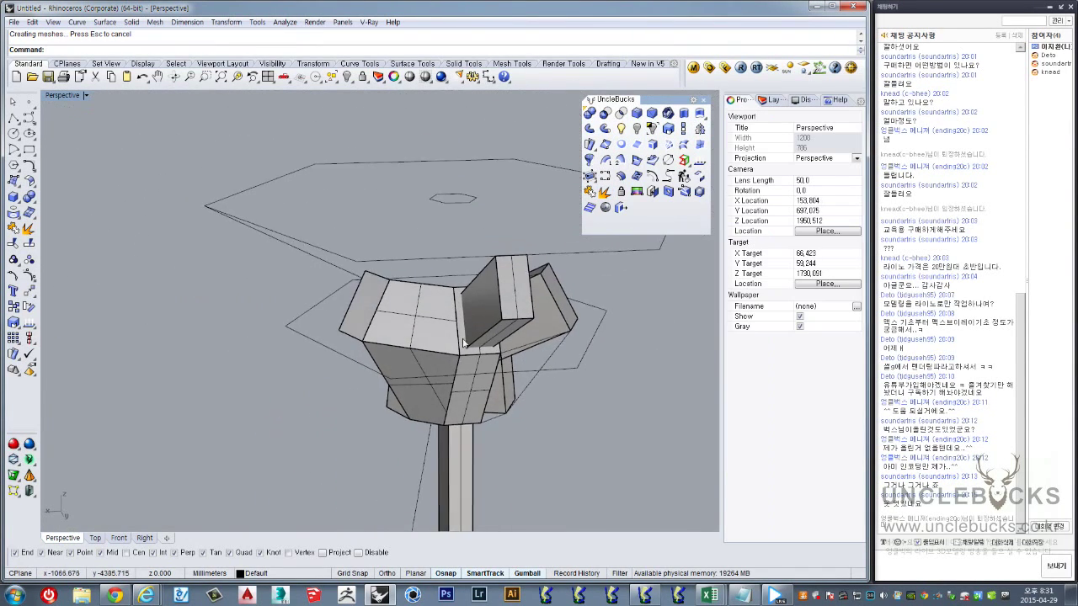
Select the four open wedge surfaces beneath the hub
{"action": "left_click", "coordinate": [438, 375]}
{"action": "left_click", "coordinate": [469, 366], "text": "shift"}
{"action": "mouse_move", "coordinate": [449, 276]}
{"action": "right_mouse_down"}
{"action": "mouse_move", "coordinate": [429, 278]}
{"action": "mouse_move", "coordinate": [474, 255]}
{"action": "mouse_move", "coordinate": [455, 244]}
{"action": "right_mouse_up"}
{"action": "left_click", "coordinate": [425, 271], "text": "shift"}
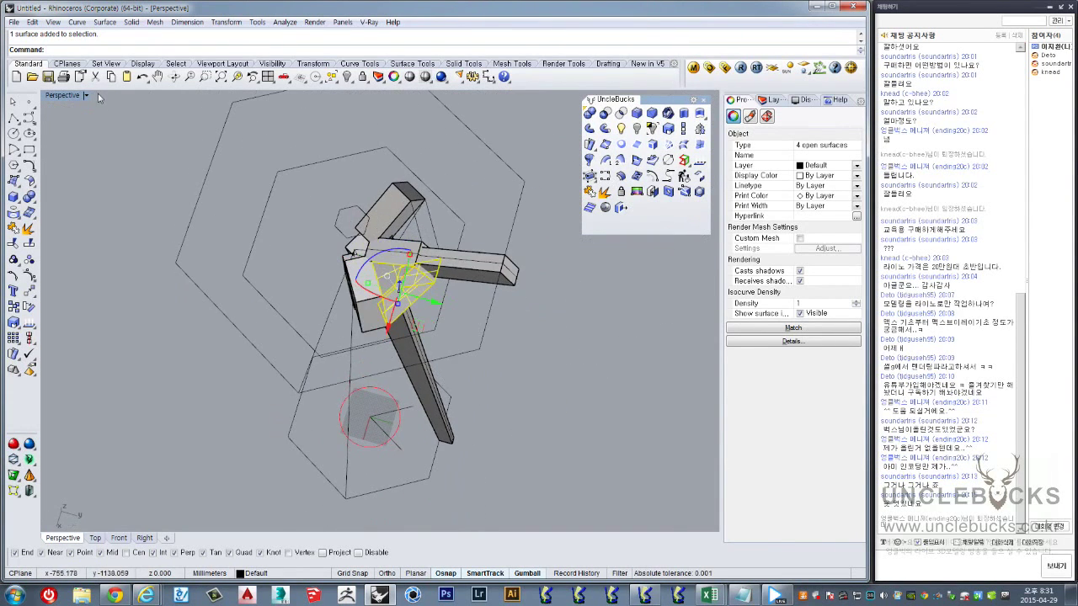
In the maximized Top view, mirror the angled side panels onto the opposite side
{"action": "double_click", "coordinate": [61, 96]}
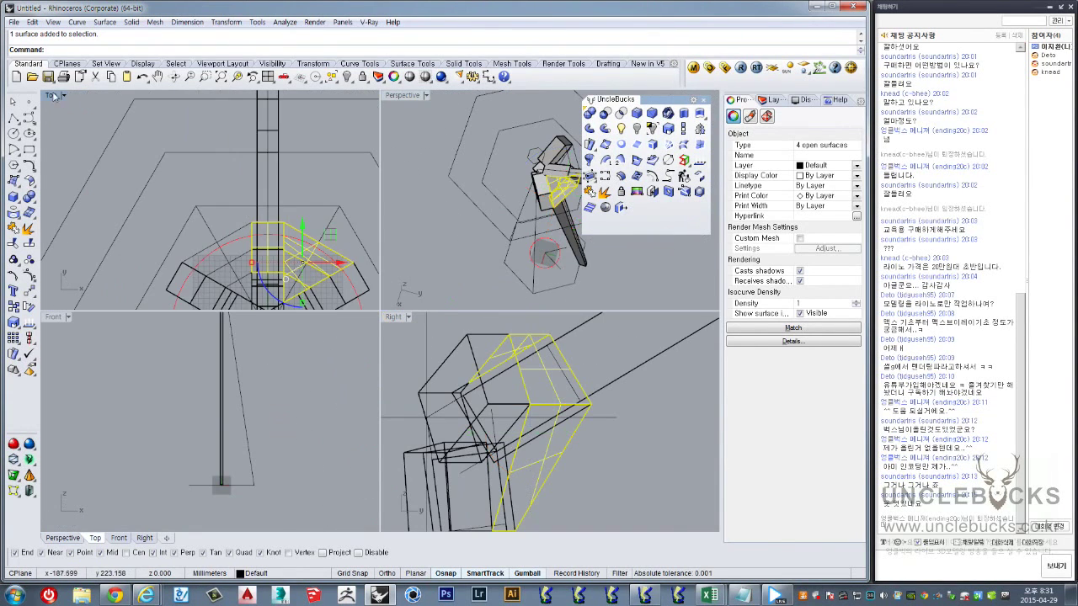
{"action": "double_click", "coordinate": [53, 96]}
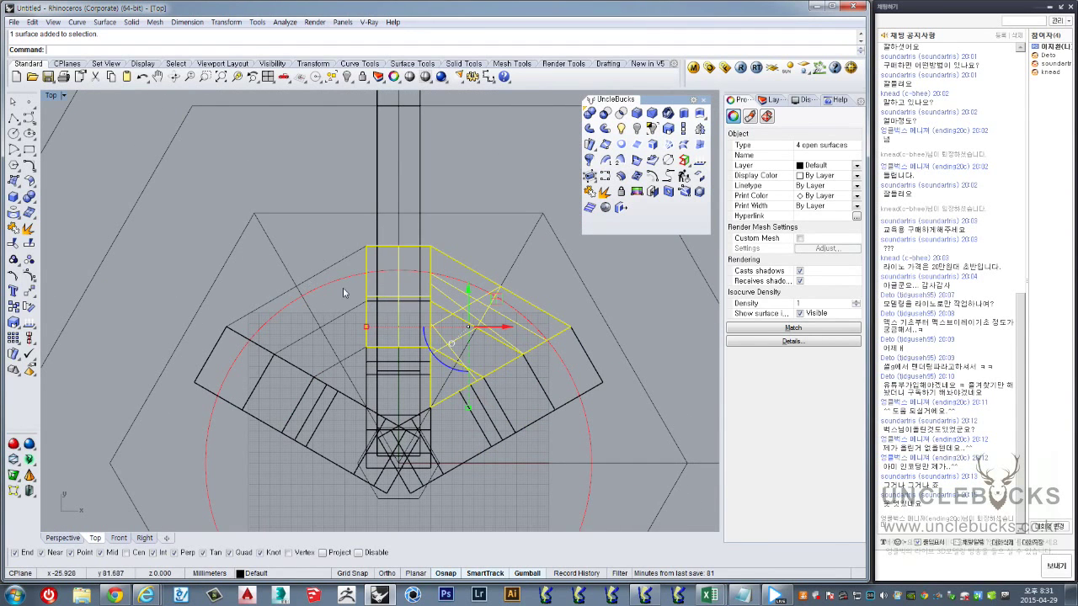
{"action": "right_click_drag", "start_coordinate": [343, 292], "coordinate": [365, 256]}
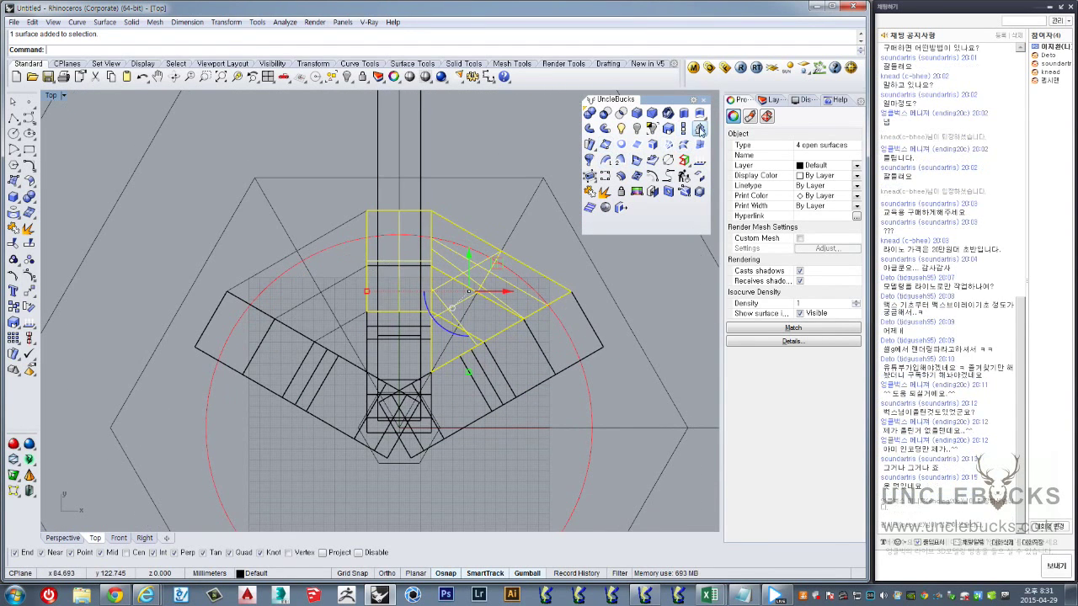
{"action": "left_click", "coordinate": [700, 129]}
{"action": "right_click_drag", "start_coordinate": [382, 132], "coordinate": [384, 181]}
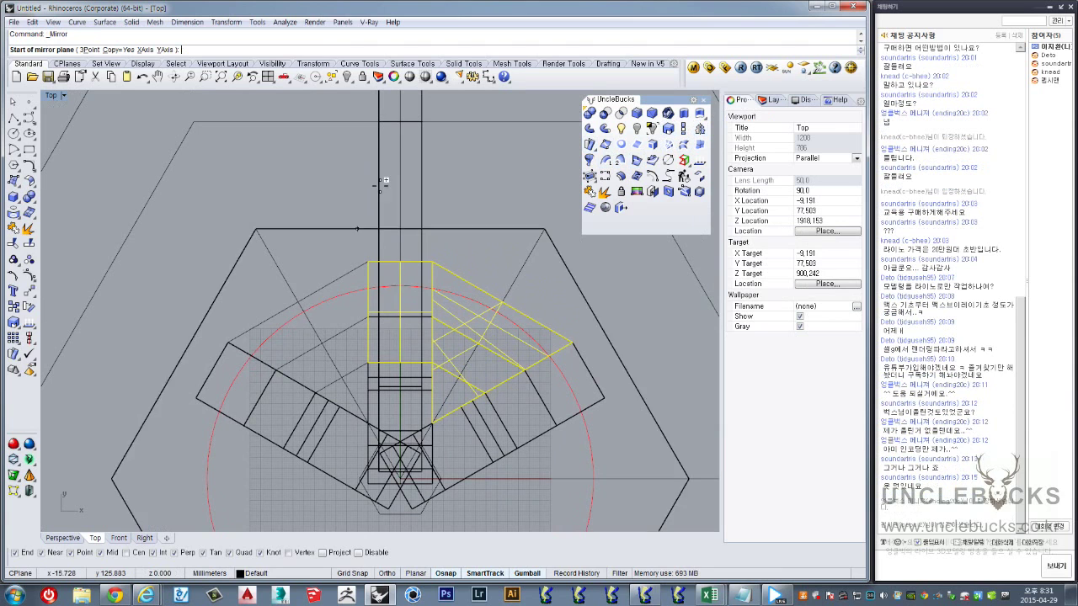
{"action": "left_click", "coordinate": [394, 121]}
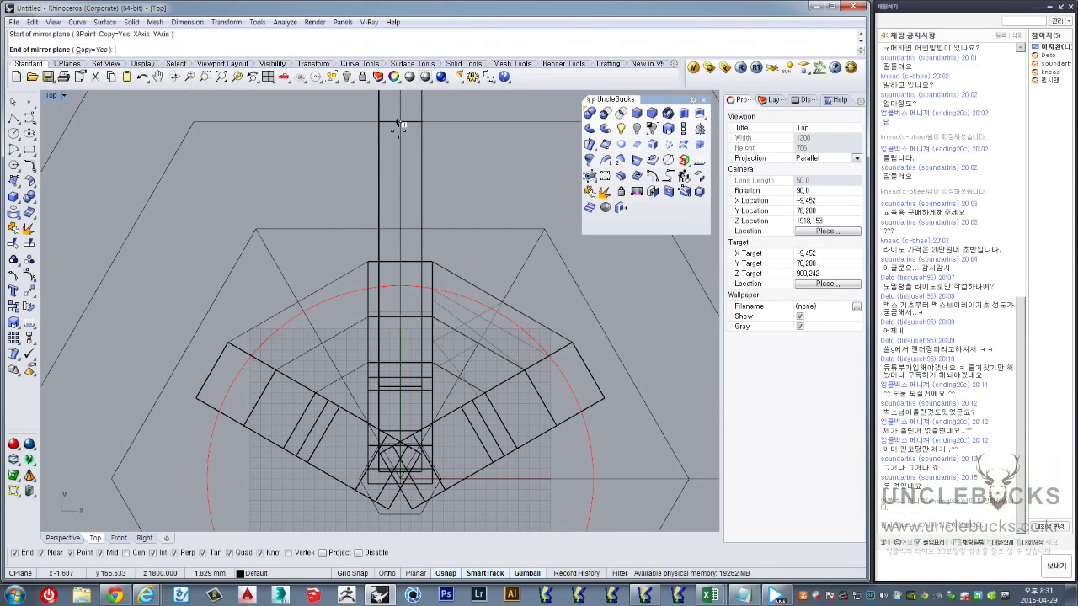
{"action": "left_click", "coordinate": [401, 202]}
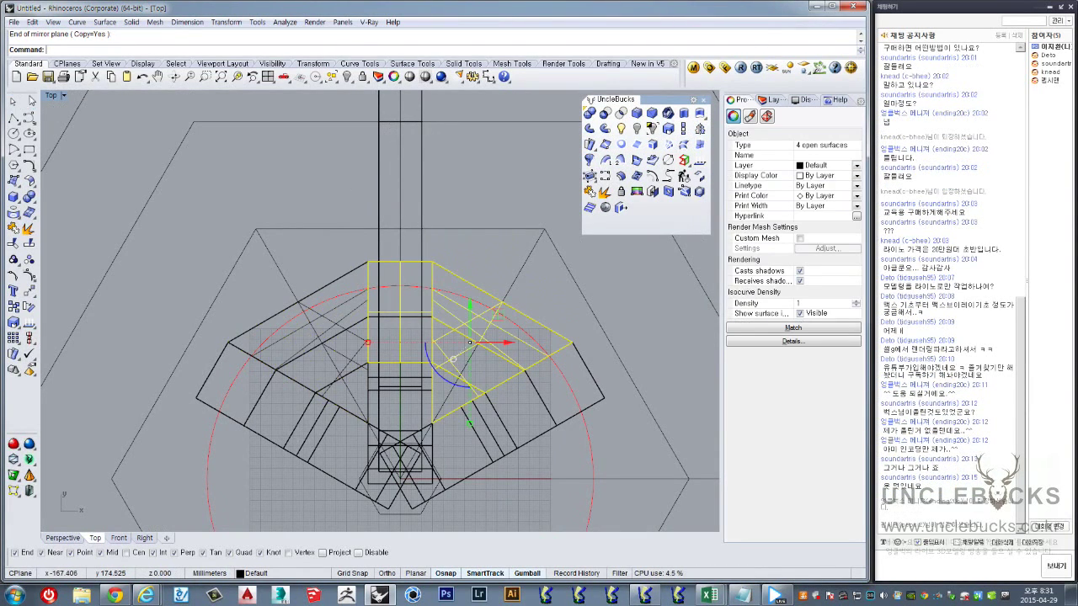
Maximize Perspective and delete the overlapping inner surface picked via the Selection Menu
{"action": "double_click", "coordinate": [52, 97]}
{"action": "double_click", "coordinate": [415, 98]}
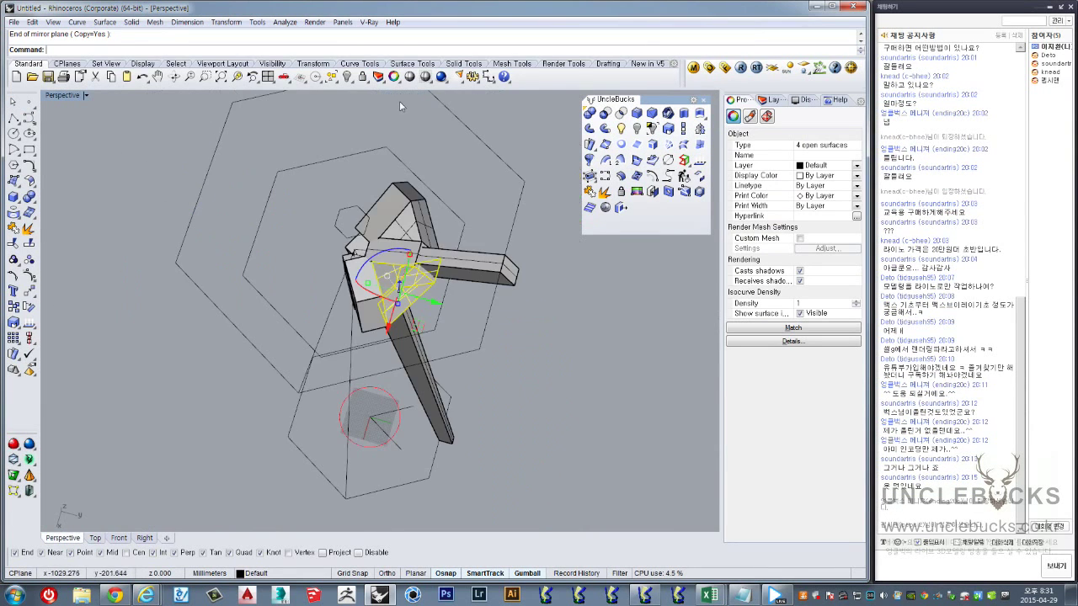
{"action": "right_click_drag", "start_coordinate": [399, 101], "coordinate": [379, 212]}
{"action": "left_click", "coordinate": [465, 373]}
{"action": "scroll", "coordinate": [438, 334], "scroll_direction": "up", "scroll_amount": 3}
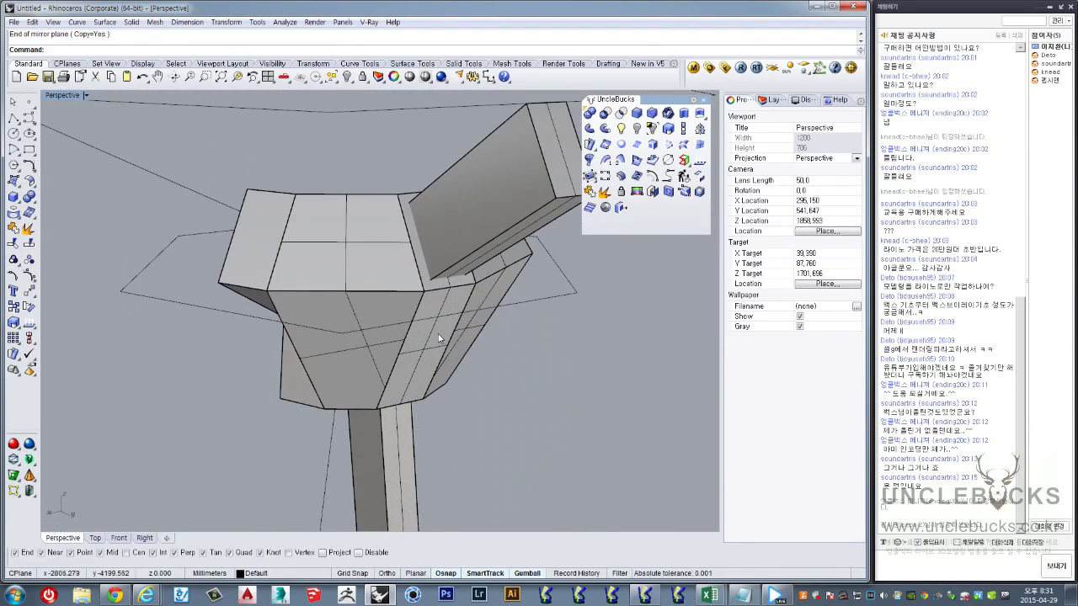
{"action": "left_click", "coordinate": [437, 336]}
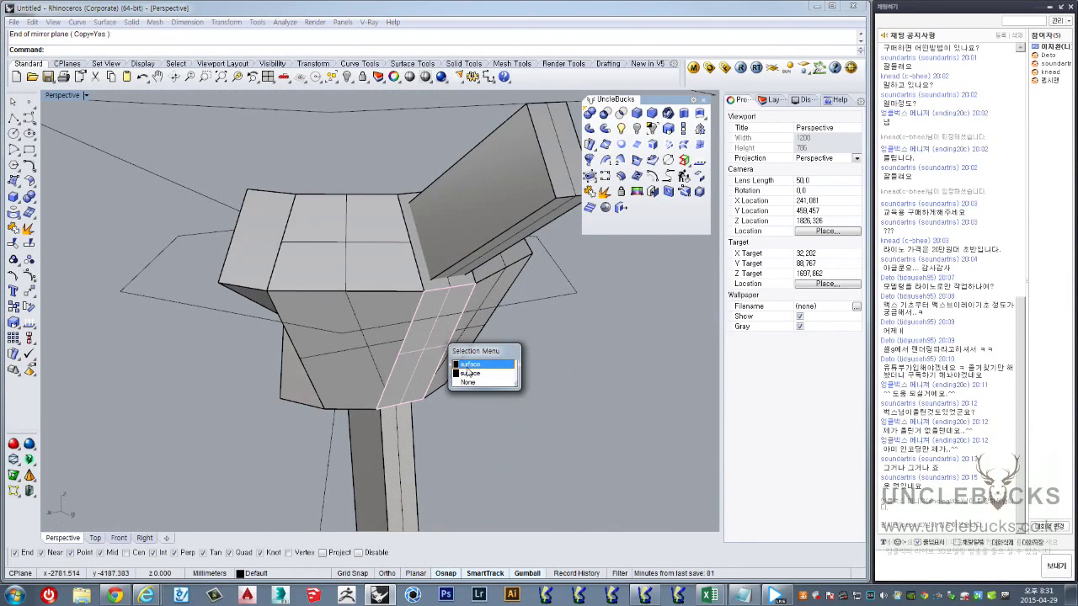
{"action": "left_click", "coordinate": [469, 373]}
{"action": "key", "text": "Delete"}
Orbit to inspect the hub, selecting the panel polysurface and the stem
{"action": "mouse_move", "coordinate": [505, 378]}
{"action": "right_mouse_down"}
{"action": "mouse_move", "coordinate": [486, 345]}
{"action": "mouse_move", "coordinate": [497, 359]}
{"action": "mouse_move", "coordinate": [483, 296]}
{"action": "right_mouse_up"}
{"action": "left_click", "coordinate": [395, 344]}
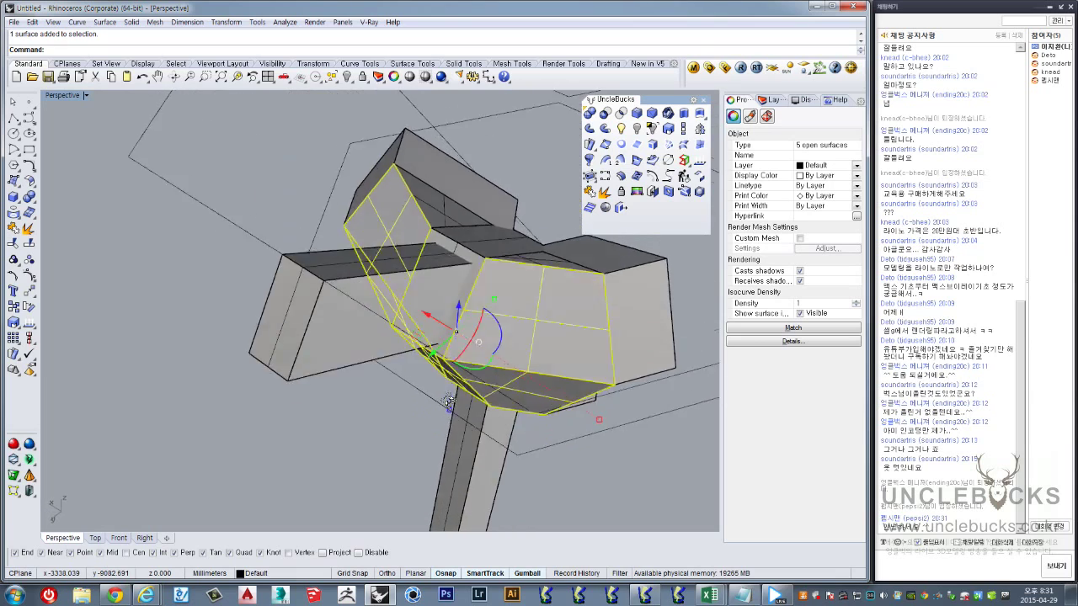
{"action": "scroll", "coordinate": [484, 297], "scroll_direction": "up", "scroll_amount": 3}
{"action": "scroll", "coordinate": [491, 211], "scroll_direction": "down", "scroll_amount": 5}
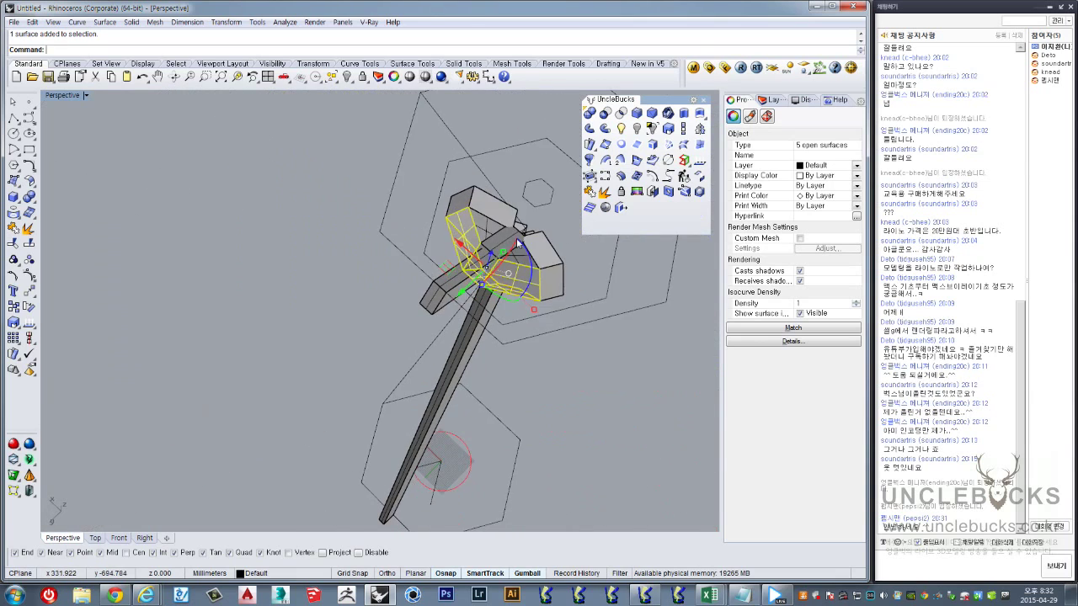
{"action": "mouse_move", "coordinate": [514, 264]}
{"action": "right_mouse_down"}
{"action": "mouse_move", "coordinate": [455, 261]}
{"action": "mouse_move", "coordinate": [552, 423]}
{"action": "right_mouse_up"}
{"action": "scroll", "coordinate": [419, 258], "scroll_direction": "up", "scroll_amount": 4}
{"action": "left_click", "coordinate": [419, 252], "text": "shift"}
Select the triangular surface on top of the hub
{"action": "left_click", "coordinate": [551, 423]}
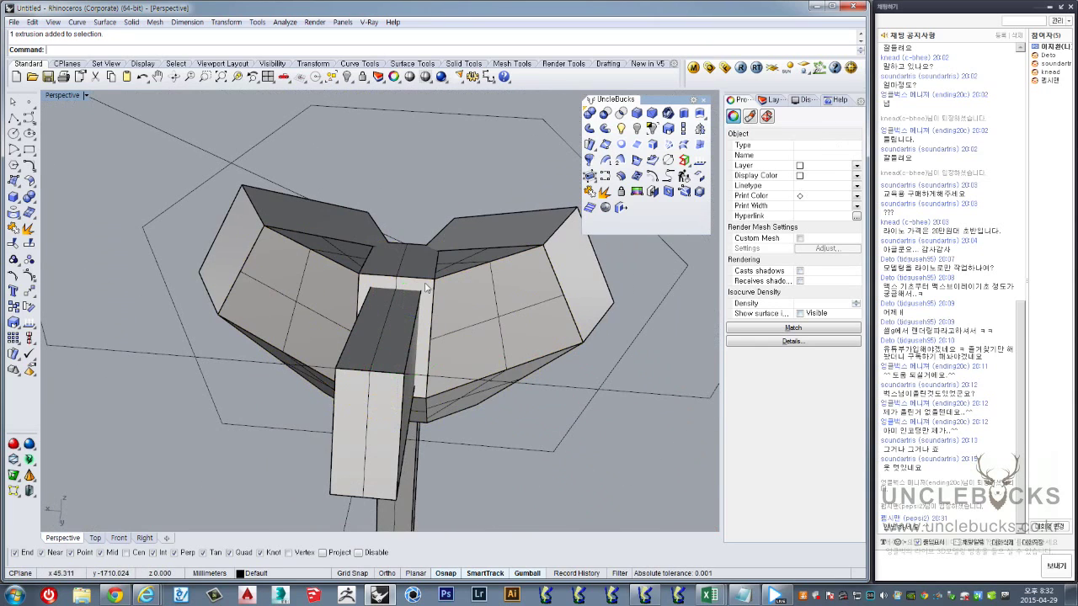
{"action": "left_click", "coordinate": [427, 289]}
{"action": "right_click_drag", "start_coordinate": [427, 289], "coordinate": [428, 294]}
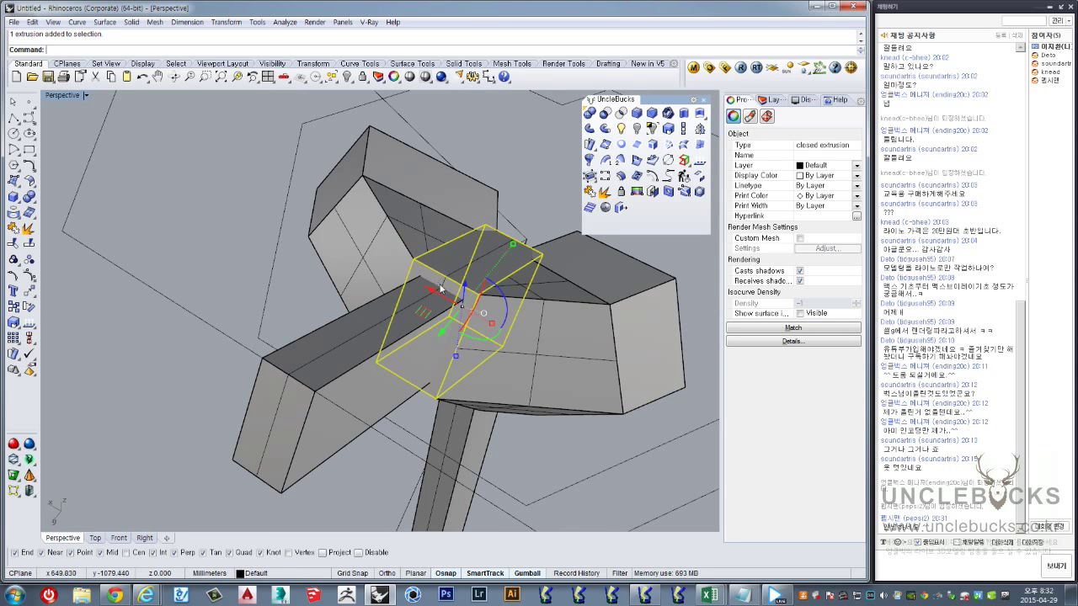
{"action": "right_click_drag", "start_coordinate": [441, 289], "coordinate": [560, 318]}
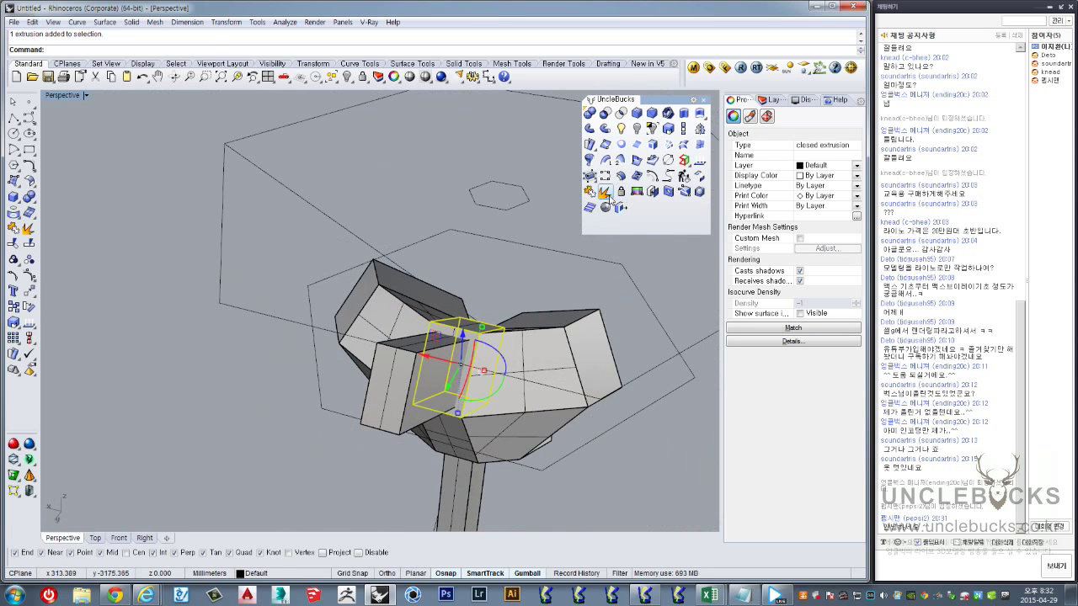
{"action": "left_click", "coordinate": [509, 290]}
{"action": "scroll", "coordinate": [489, 316], "scroll_direction": "up", "scroll_amount": 5}
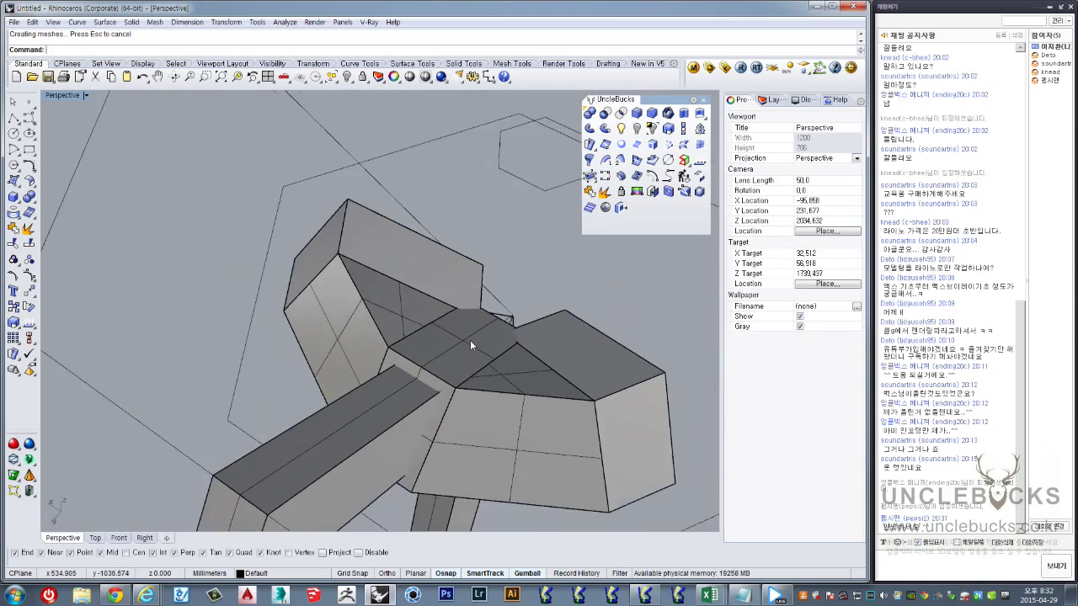
{"action": "left_click", "coordinate": [476, 345]}
{"action": "left_click", "coordinate": [378, 304]}
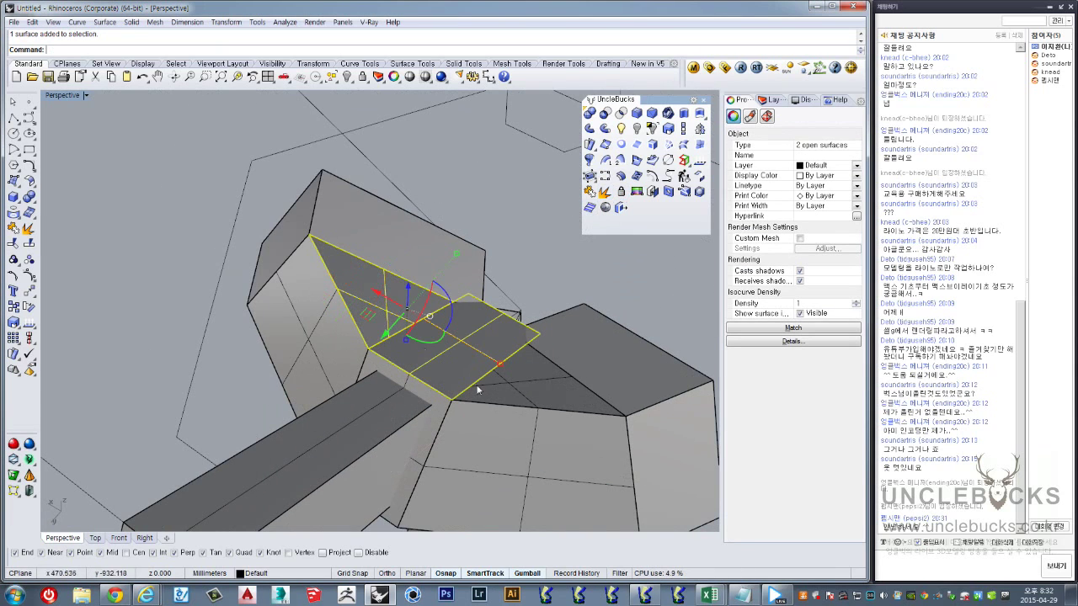
Add the hub's side panels and other hub surfaces to the selection
{"action": "right_click_drag", "start_coordinate": [455, 472], "coordinate": [320, 252]}
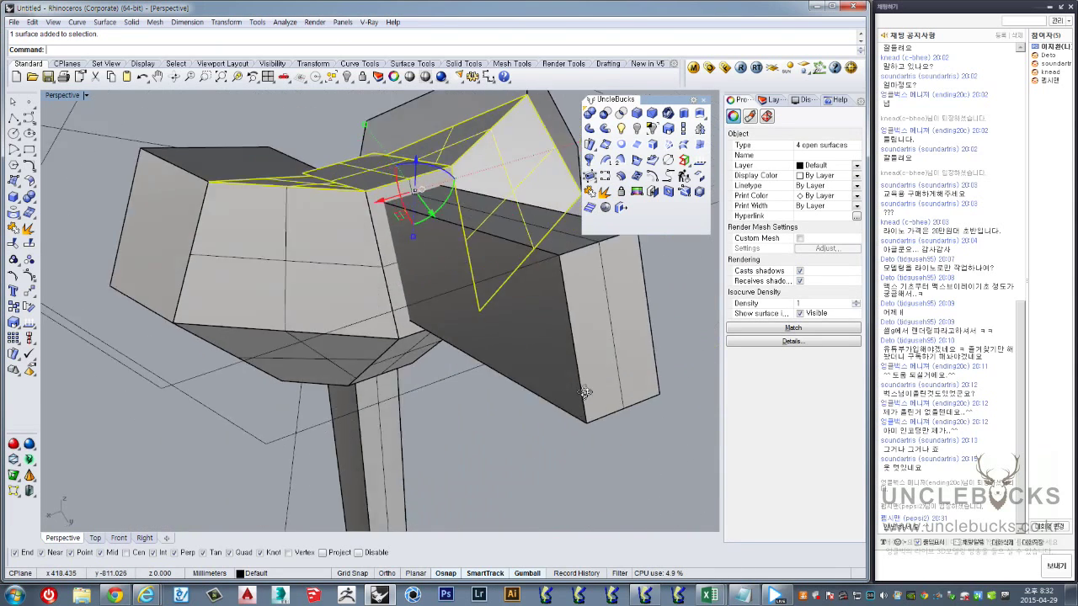
{"action": "scroll", "coordinate": [401, 193], "scroll_direction": "up", "scroll_amount": 3}
{"action": "left_click", "coordinate": [450, 184]}
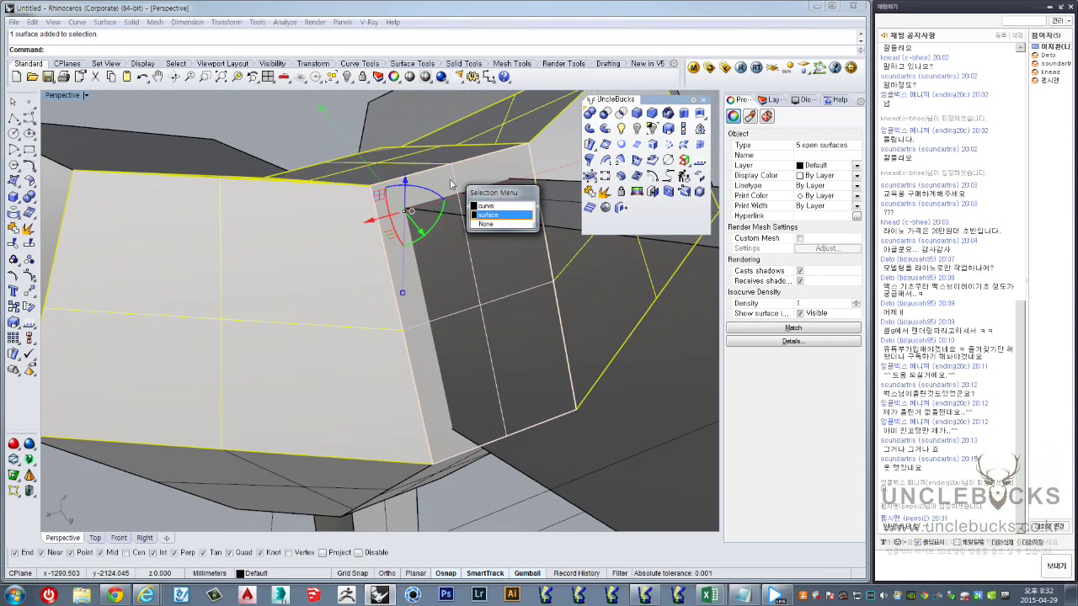
{"action": "left_click", "coordinate": [487, 215]}
{"action": "right_click_drag", "start_coordinate": [488, 215], "coordinate": [390, 383]}
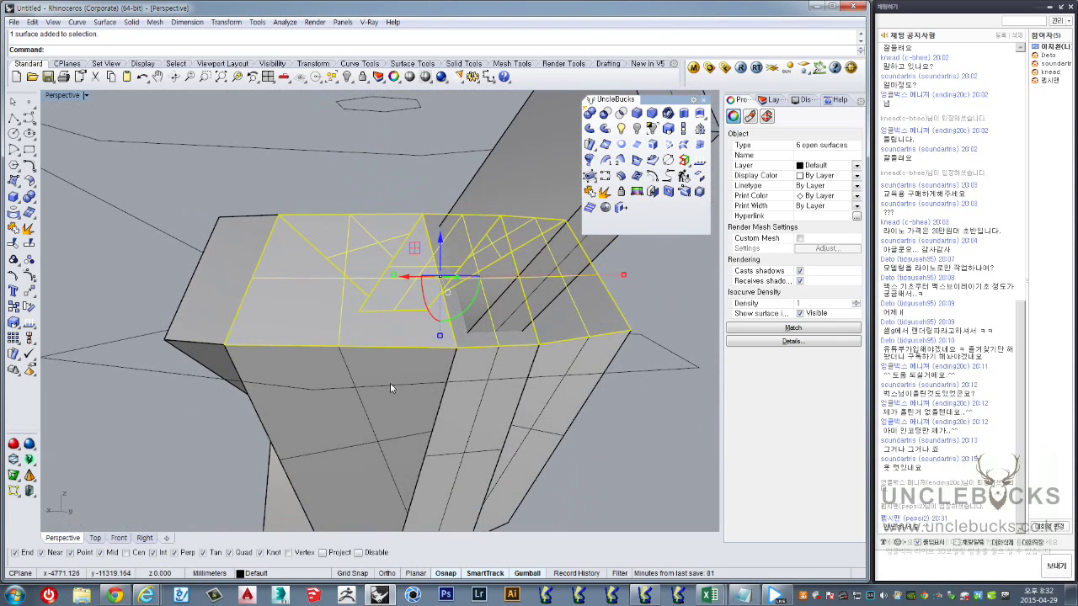
{"action": "left_click", "coordinate": [476, 431], "text": "shift"}
{"action": "left_click", "coordinate": [556, 402], "text": "shift"}
{"action": "mouse_move", "coordinate": [556, 402]}
{"action": "right_mouse_down"}
{"action": "mouse_move", "coordinate": [517, 421]}
{"action": "mouse_move", "coordinate": [461, 249]}
{"action": "right_mouse_up"}
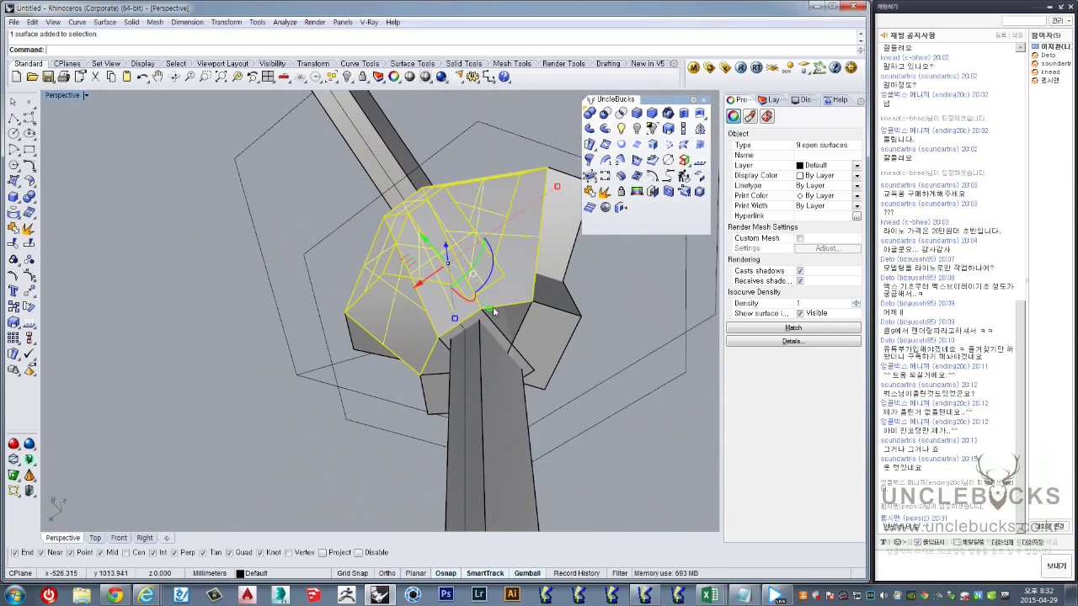
{"action": "scroll", "coordinate": [542, 321], "scroll_direction": "up", "scroll_amount": 5}
Add the central block, the pole and the base hexagon and circle to the selection
{"action": "left_click", "coordinate": [546, 329], "text": "shift"}
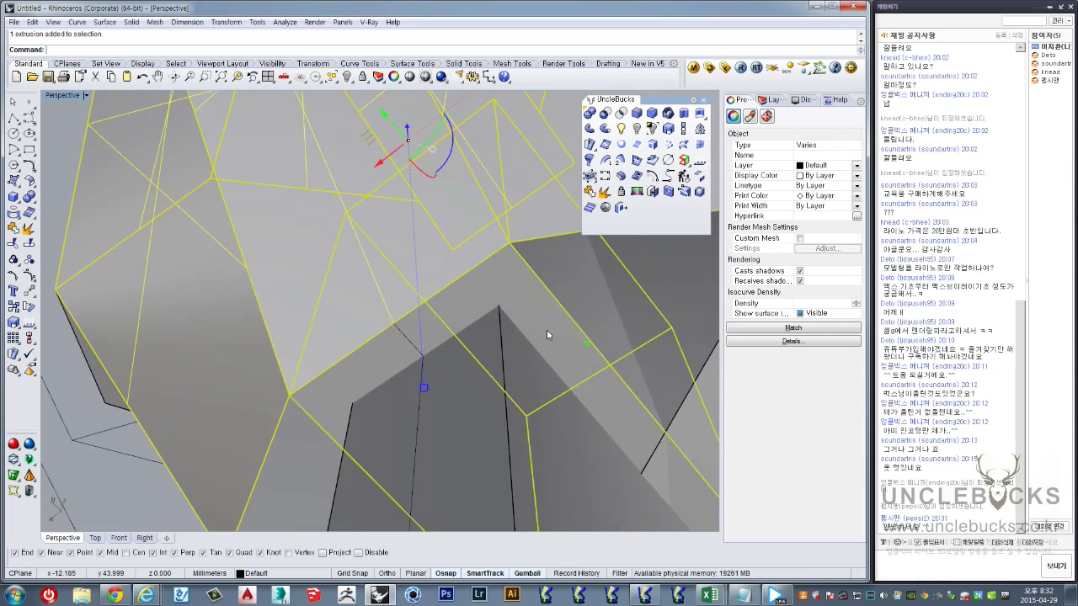
{"action": "scroll", "coordinate": [547, 329], "scroll_direction": "down", "scroll_amount": 5}
{"action": "mouse_move", "coordinate": [546, 333]}
{"action": "right_mouse_down"}
{"action": "mouse_move", "coordinate": [557, 383]}
{"action": "mouse_move", "coordinate": [440, 344]}
{"action": "mouse_move", "coordinate": [421, 259]}
{"action": "right_mouse_up"}
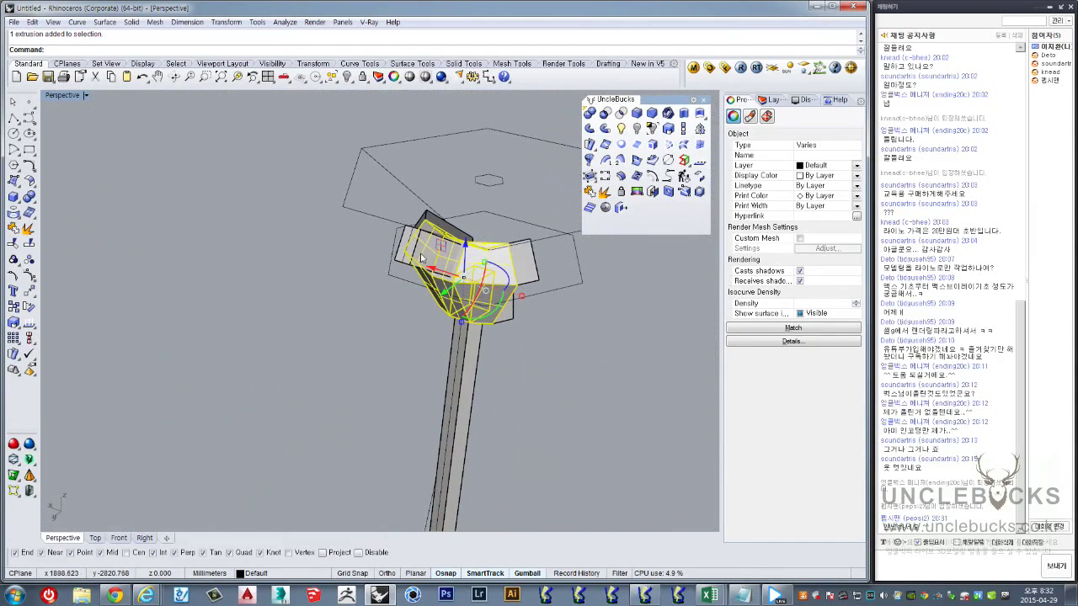
{"action": "left_click", "coordinate": [455, 381], "text": "shift"}
{"action": "left_click", "coordinate": [473, 412]}
{"action": "mouse_move", "coordinate": [473, 412]}
{"action": "right_mouse_down"}
{"action": "mouse_move", "coordinate": [476, 329]}
{"action": "mouse_move", "coordinate": [455, 370]}
{"action": "mouse_move", "coordinate": [441, 345]}
{"action": "right_mouse_up"}
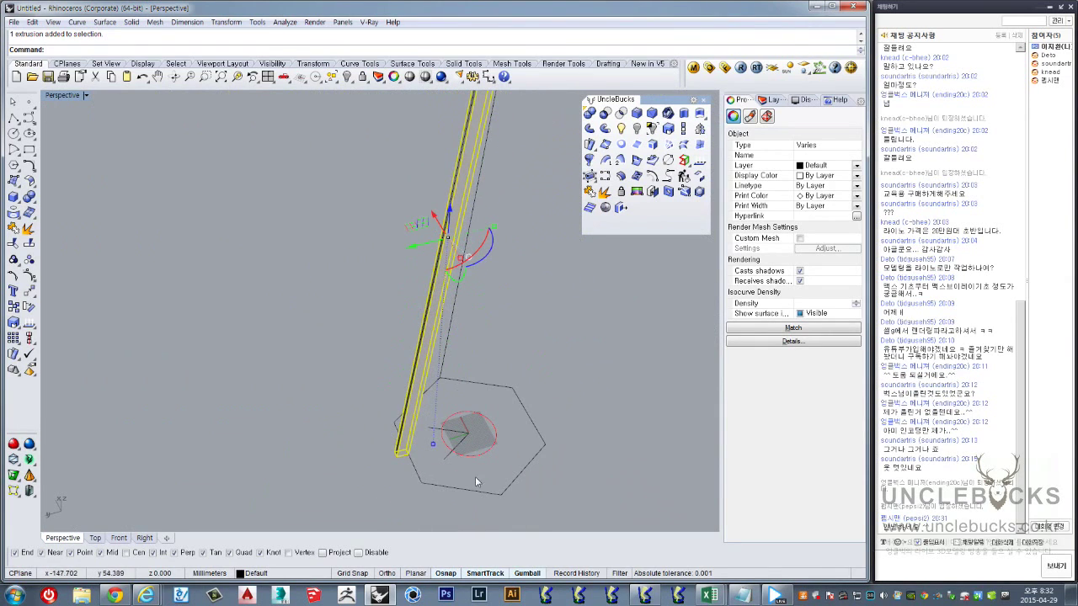
{"action": "left_click_drag", "start_coordinate": [552, 504], "coordinate": [404, 378], "text": "shift"}
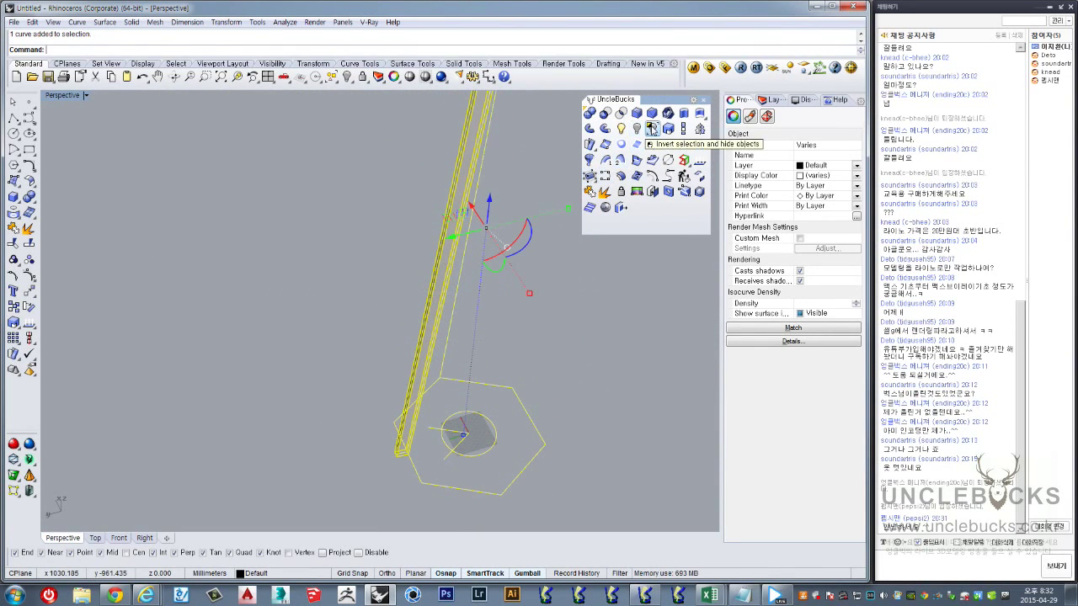
Hide all unselected objects, then select the small block below the hub
{"action": "left_click", "coordinate": [652, 128]}
{"action": "mouse_move", "coordinate": [436, 385]}
{"action": "right_mouse_down"}
{"action": "mouse_move", "coordinate": [501, 344]}
{"action": "mouse_move", "coordinate": [436, 187]}
{"action": "mouse_move", "coordinate": [454, 355]}
{"action": "mouse_move", "coordinate": [409, 395]}
{"action": "mouse_move", "coordinate": [659, 138]}
{"action": "right_mouse_up"}
{"action": "scroll", "coordinate": [436, 187], "scroll_direction": "up", "scroll_amount": 3}
{"action": "left_click", "coordinate": [409, 409]}
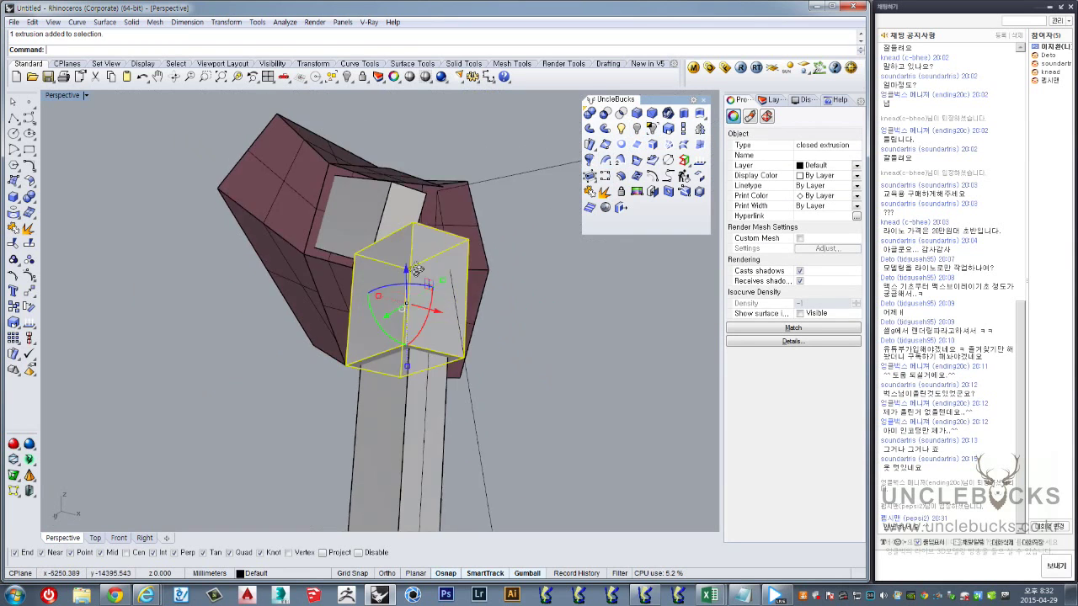
Explode the small block into faces and delete one face
{"action": "left_click", "coordinate": [607, 193]}
{"action": "key", "text": "Escape"}
{"action": "right_click_drag", "start_coordinate": [611, 341], "coordinate": [465, 282]}
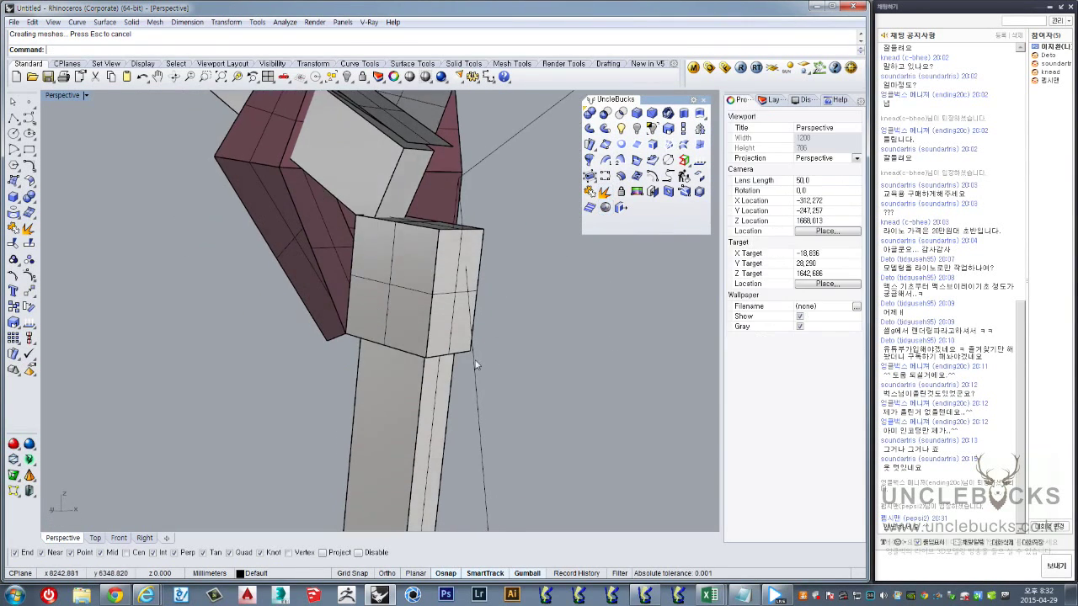
{"action": "left_click", "coordinate": [465, 282]}
{"action": "key", "text": "Delete"}
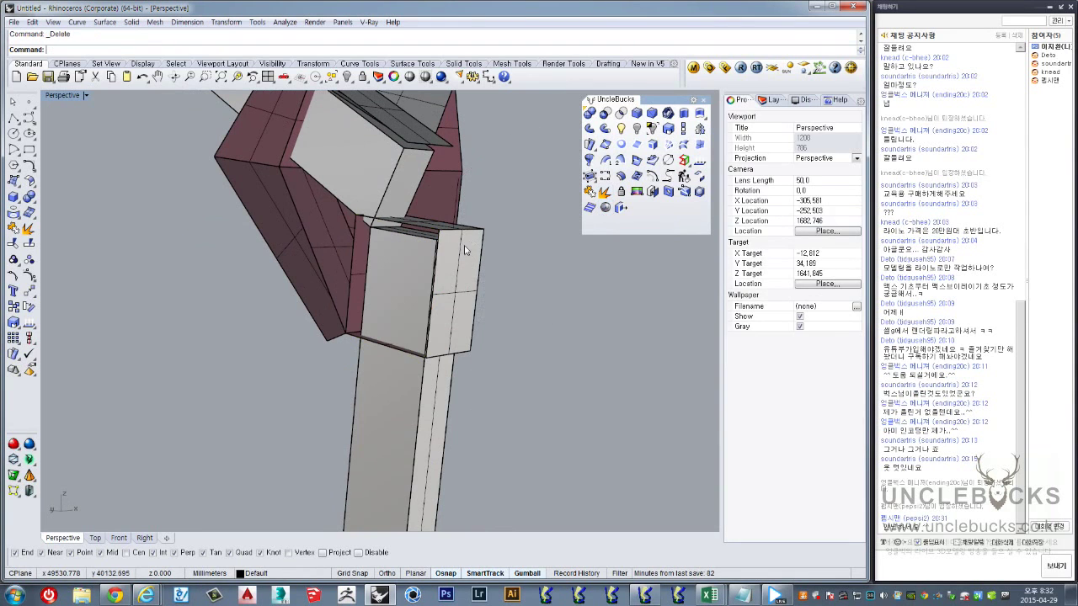
Delete the block's side face, then undo to restore it
{"action": "left_click", "coordinate": [462, 271]}
{"action": "key", "text": "Delete"}
{"action": "right_click_drag", "start_coordinate": [461, 272], "coordinate": [439, 261]}
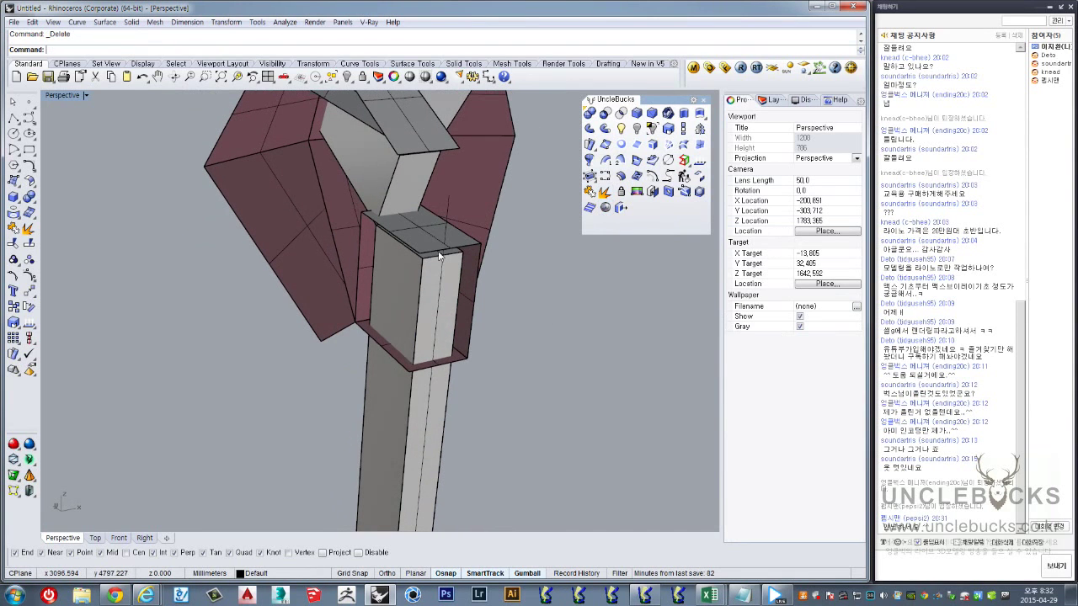
{"action": "key", "text": "ctrl+z"}
{"action": "mouse_move", "coordinate": [529, 281]}
{"action": "right_mouse_down"}
{"action": "mouse_move", "coordinate": [572, 273]}
{"action": "mouse_move", "coordinate": [560, 275]}
{"action": "right_mouse_up"}
{"action": "key", "text": "Escape"}
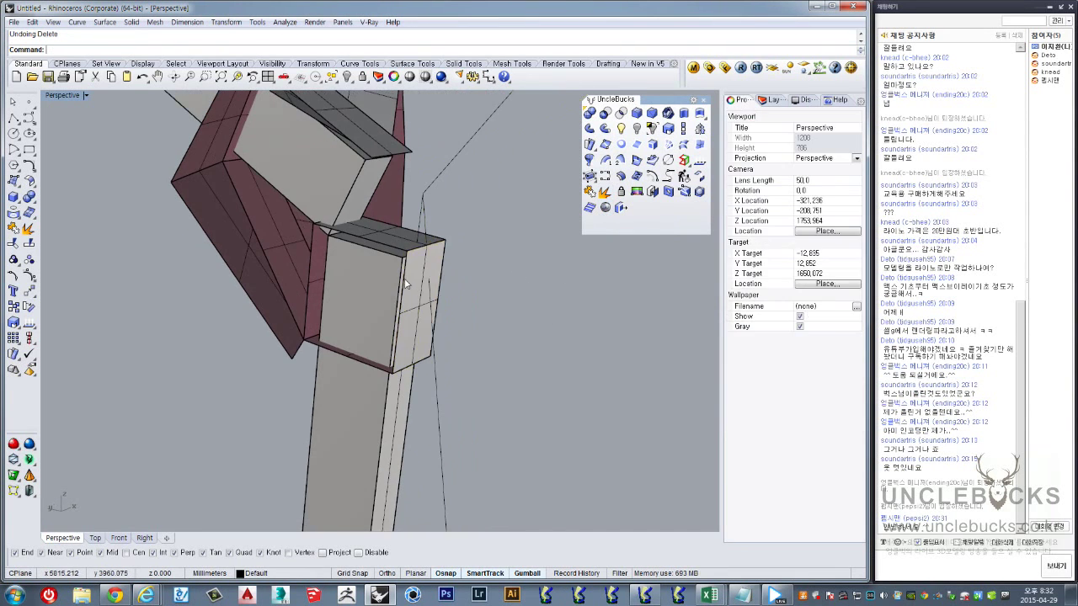
Delete the narrow top face and two more faces of the block
{"action": "left_click", "coordinate": [428, 339]}
{"action": "key", "text": "Delete"}
{"action": "left_click", "coordinate": [379, 238]}
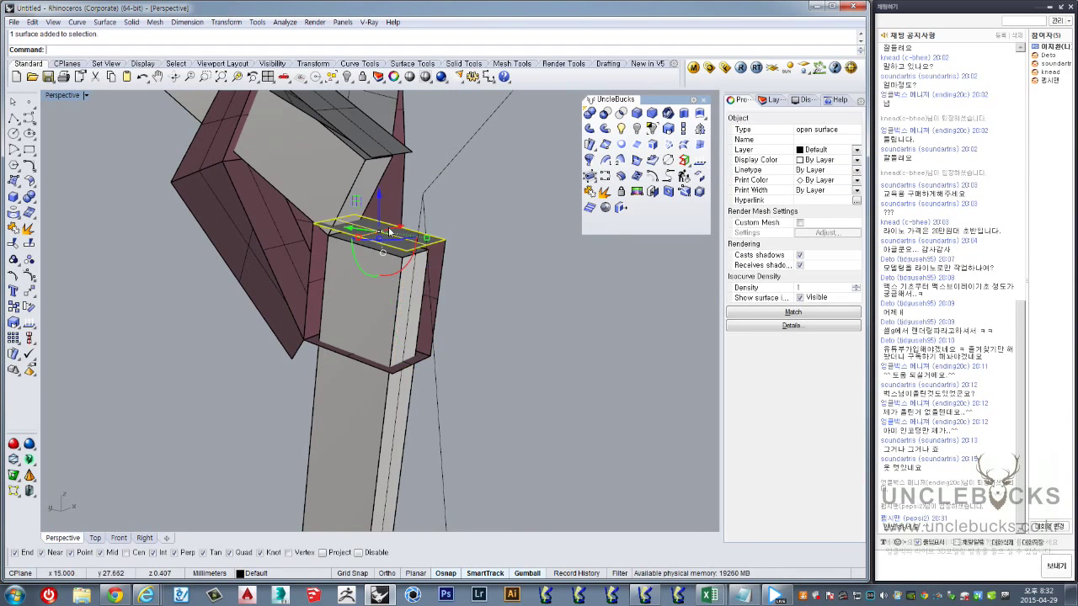
{"action": "key", "text": "Delete"}
{"action": "left_click", "coordinate": [345, 278]}
{"action": "key", "text": "Delete"}
{"action": "mouse_move", "coordinate": [444, 250]}
{"action": "right_mouse_down"}
{"action": "mouse_move", "coordinate": [500, 239]}
{"action": "mouse_move", "coordinate": [351, 221]}
{"action": "mouse_move", "coordinate": [346, 242]}
{"action": "mouse_move", "coordinate": [472, 288]}
{"action": "mouse_move", "coordinate": [414, 236]}
{"action": "mouse_move", "coordinate": [410, 272]}
{"action": "mouse_move", "coordinate": [534, 348]}
{"action": "right_mouse_up"}
Complete the flat triangular surface at the panel corner and select it
{"action": "scroll", "coordinate": [425, 281], "scroll_direction": "up", "scroll_amount": 3}
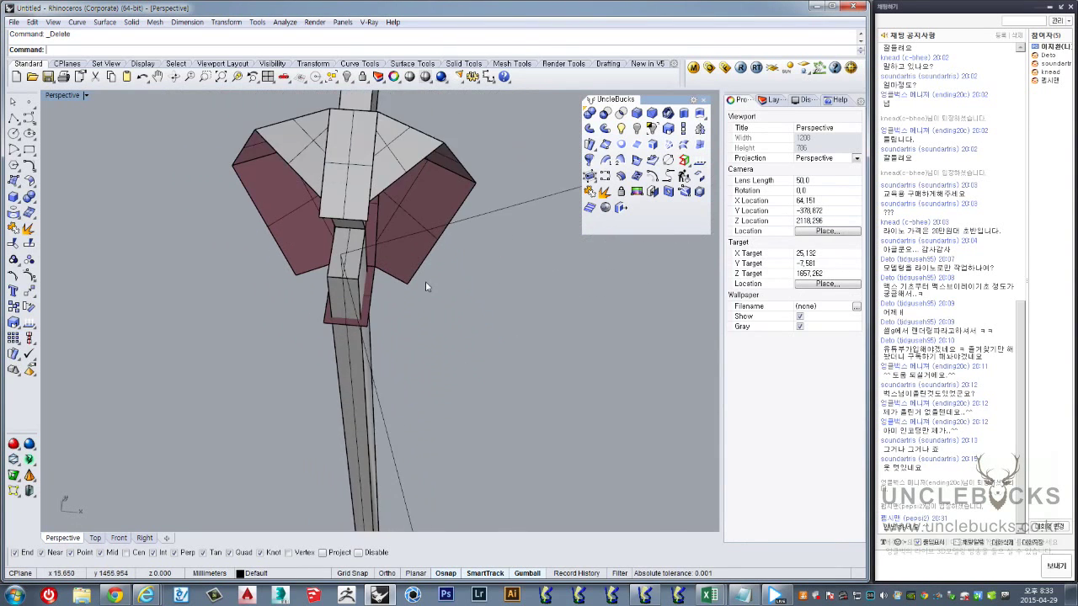
{"action": "scroll", "coordinate": [426, 282], "scroll_direction": "up", "scroll_amount": 2}
{"action": "right_click_drag", "start_coordinate": [396, 320], "coordinate": [345, 347]}
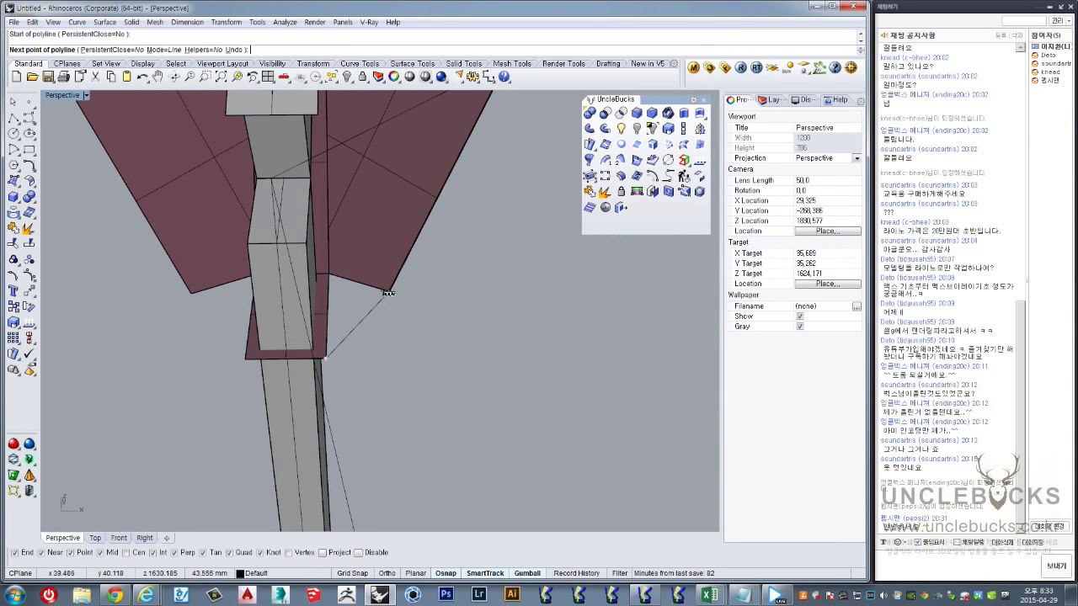
{"action": "left_click", "coordinate": [388, 292]}
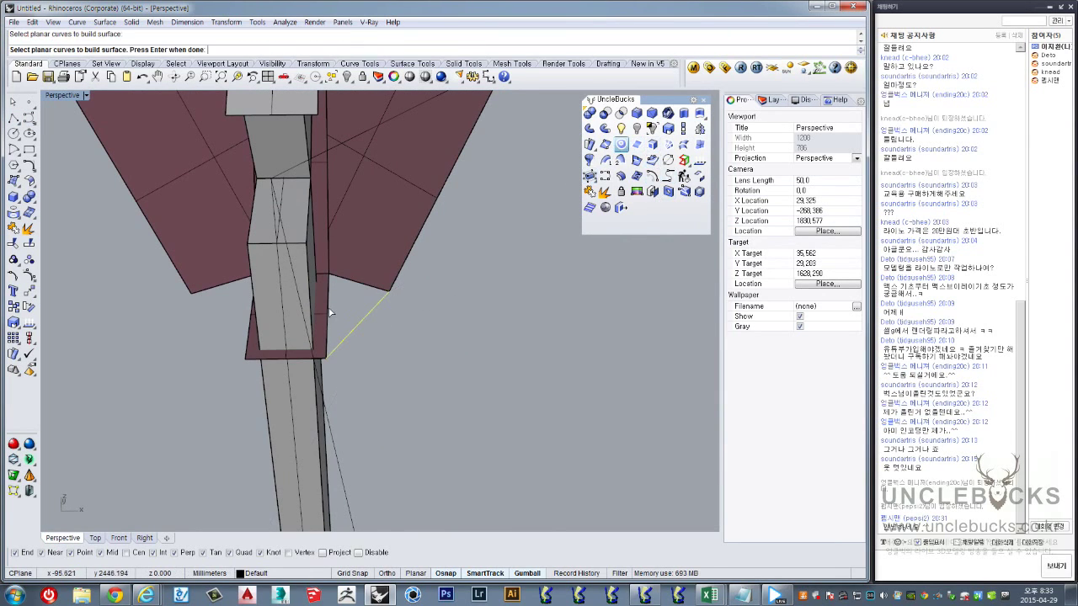
{"action": "key", "text": "Return"}
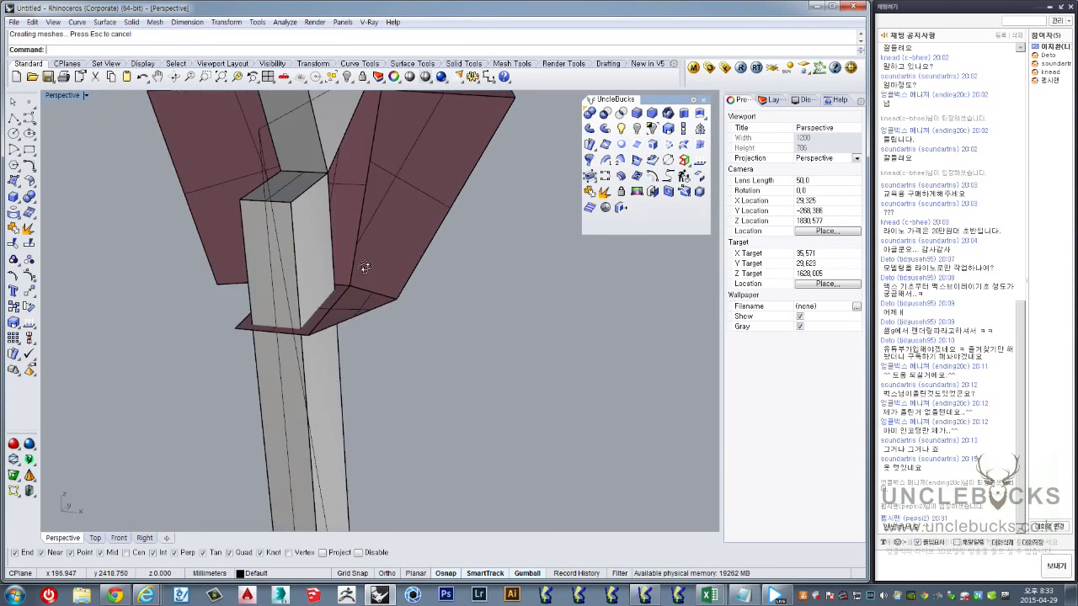
{"action": "right_click_drag", "start_coordinate": [381, 310], "coordinate": [362, 290]}
{"action": "left_click", "coordinate": [362, 290]}
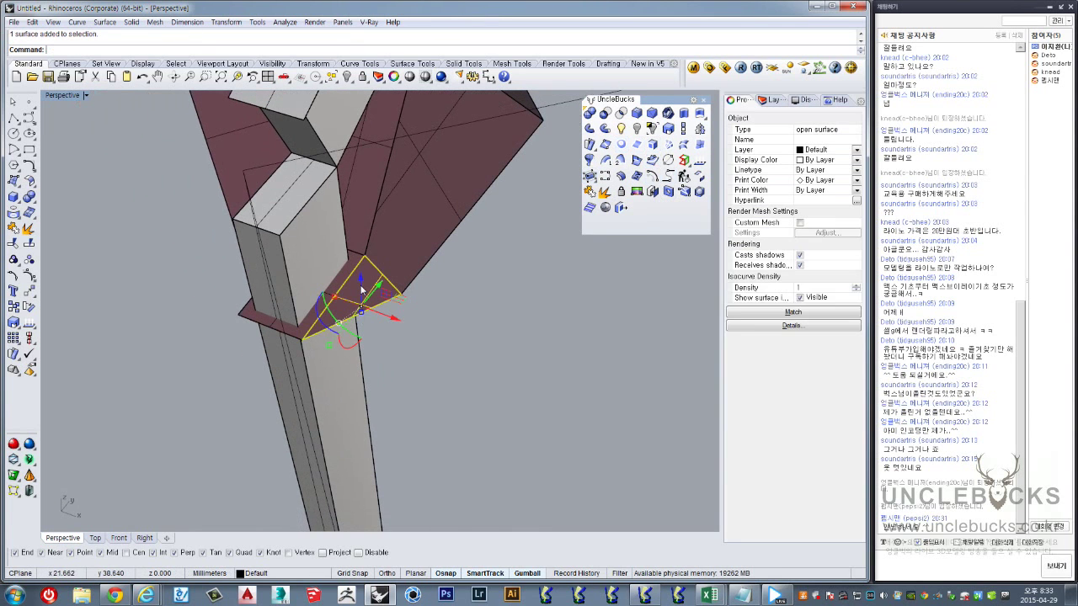
Mirror the triangular joint surface across the pole's axis in the Top view
{"action": "double_click", "coordinate": [53, 97]}
{"action": "double_click", "coordinate": [53, 96]}
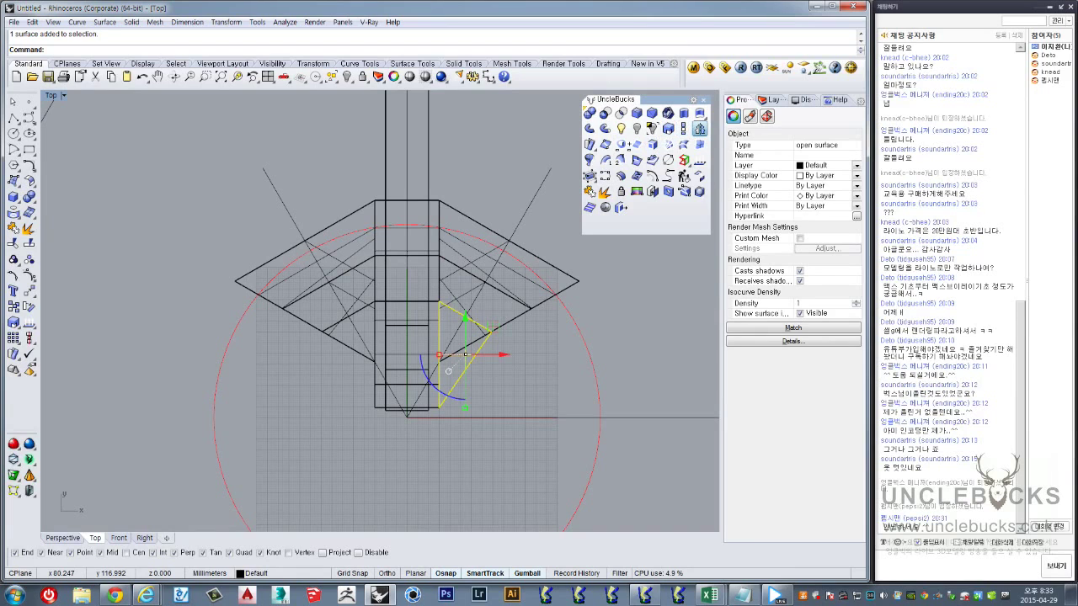
{"action": "key", "text": "ctrl+m"}
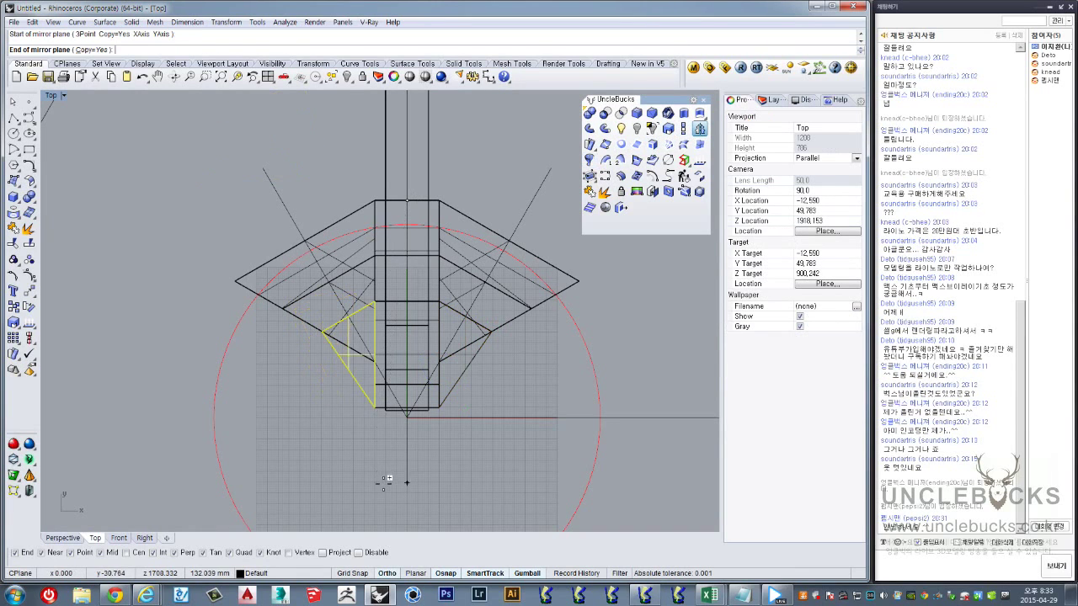
{"action": "left_click", "coordinate": [385, 482]}
{"action": "double_click", "coordinate": [54, 96]}
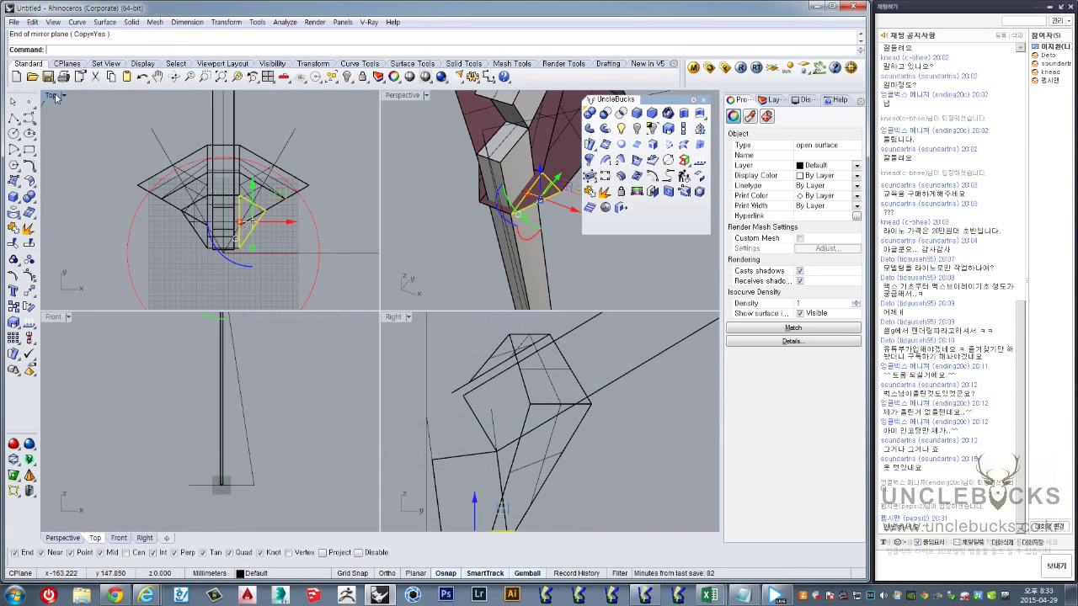
Window-select the twelve joint surfaces and curve and join them into one polysurface
{"action": "double_click", "coordinate": [396, 99]}
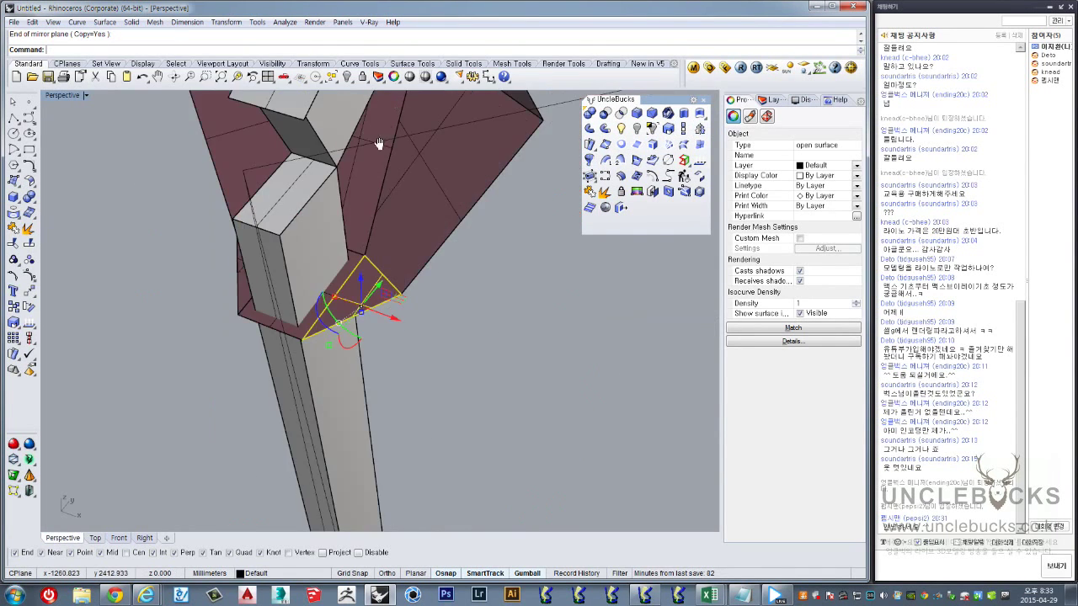
{"action": "mouse_move", "coordinate": [419, 286]}
{"action": "right_mouse_down"}
{"action": "mouse_move", "coordinate": [297, 210]}
{"action": "mouse_move", "coordinate": [344, 232]}
{"action": "mouse_move", "coordinate": [244, 135]}
{"action": "right_mouse_up"}
{"action": "left_click_drag", "start_coordinate": [244, 135], "coordinate": [561, 410]}
{"action": "right_click_drag", "start_coordinate": [456, 341], "coordinate": [622, 180]}
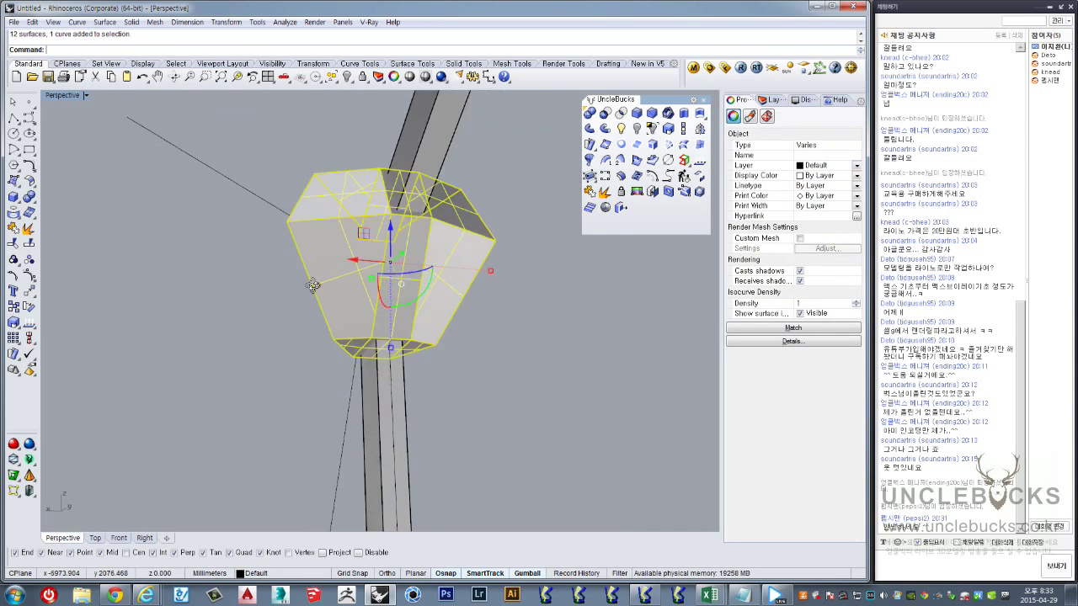
{"action": "left_click", "coordinate": [590, 193]}
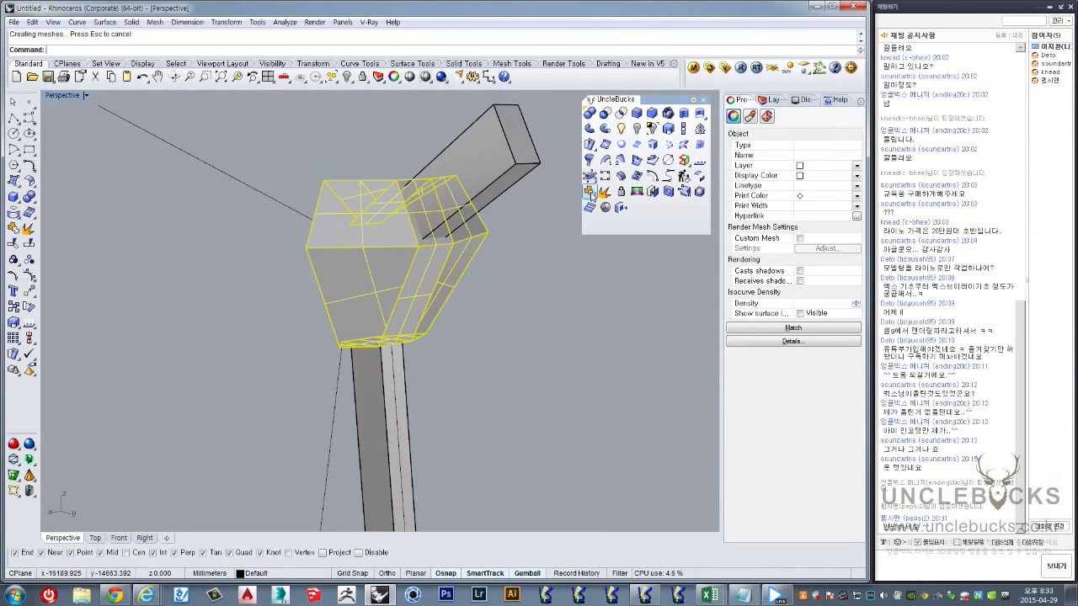
Select the diagonal guide line and maximize the Top viewport
{"action": "left_click", "coordinate": [505, 391]}
{"action": "right_click_drag", "start_coordinate": [506, 391], "coordinate": [423, 349]}
{"action": "left_click", "coordinate": [415, 202]}
{"action": "right_click_drag", "start_coordinate": [416, 202], "coordinate": [209, 128]}
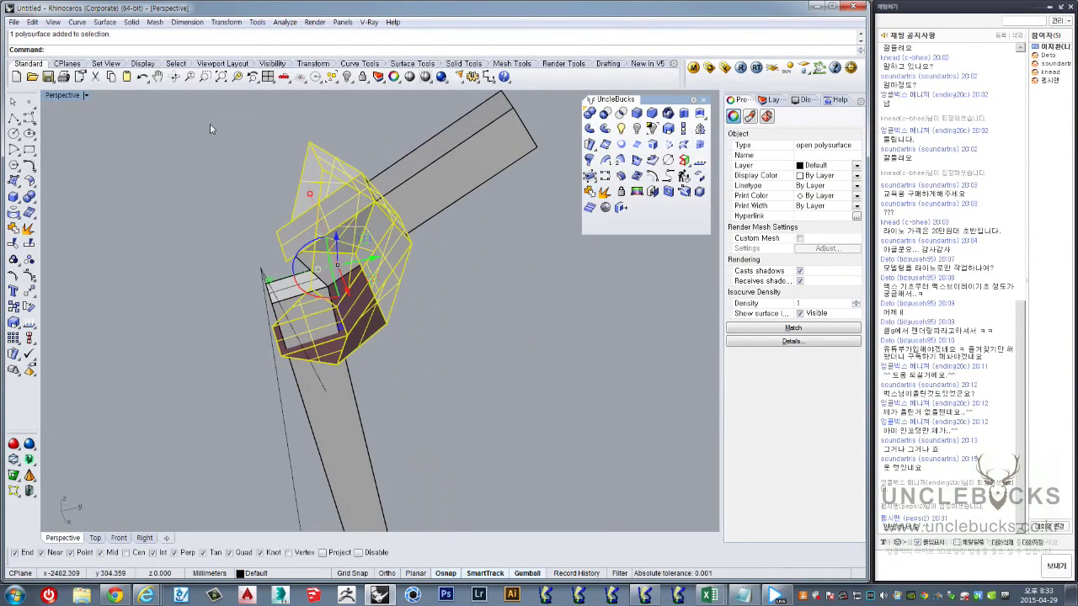
{"action": "double_click", "coordinate": [47, 95]}
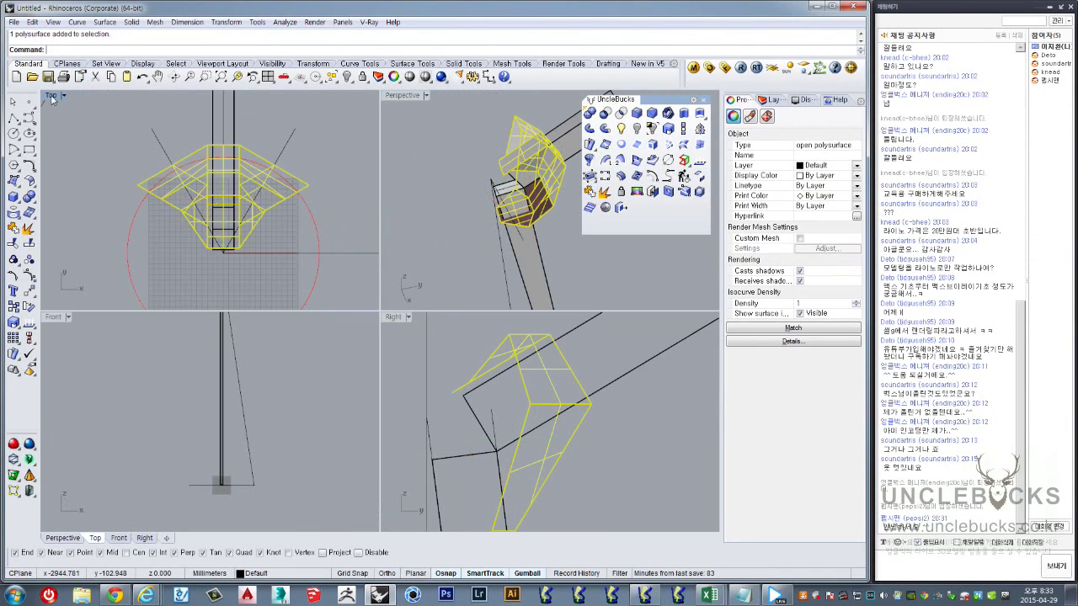
{"action": "left_click", "coordinate": [323, 174]}
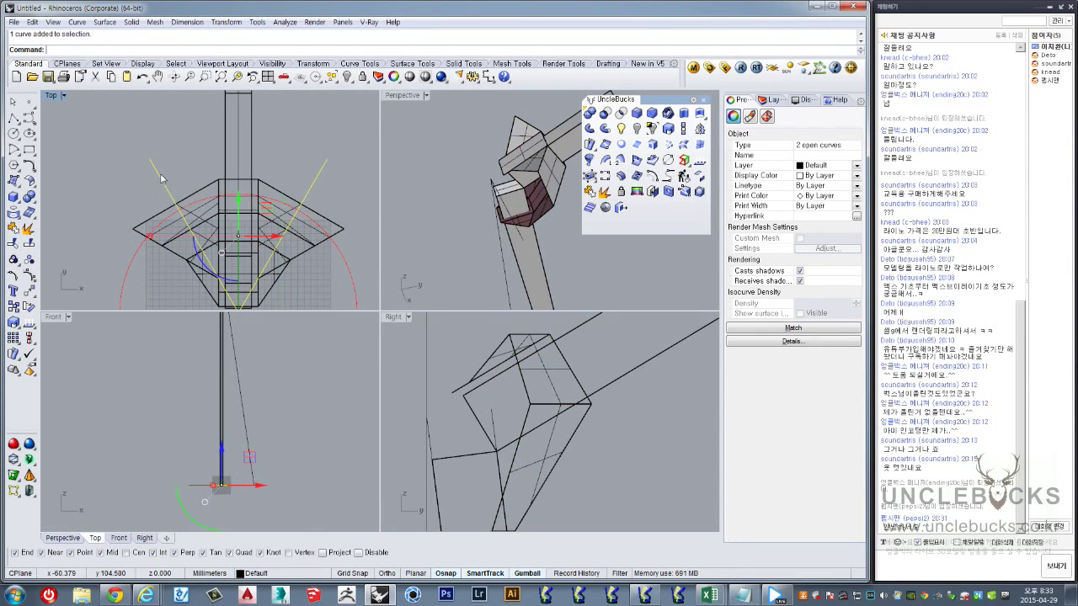
{"action": "double_click", "coordinate": [48, 96]}
{"action": "double_click", "coordinate": [49, 96]}
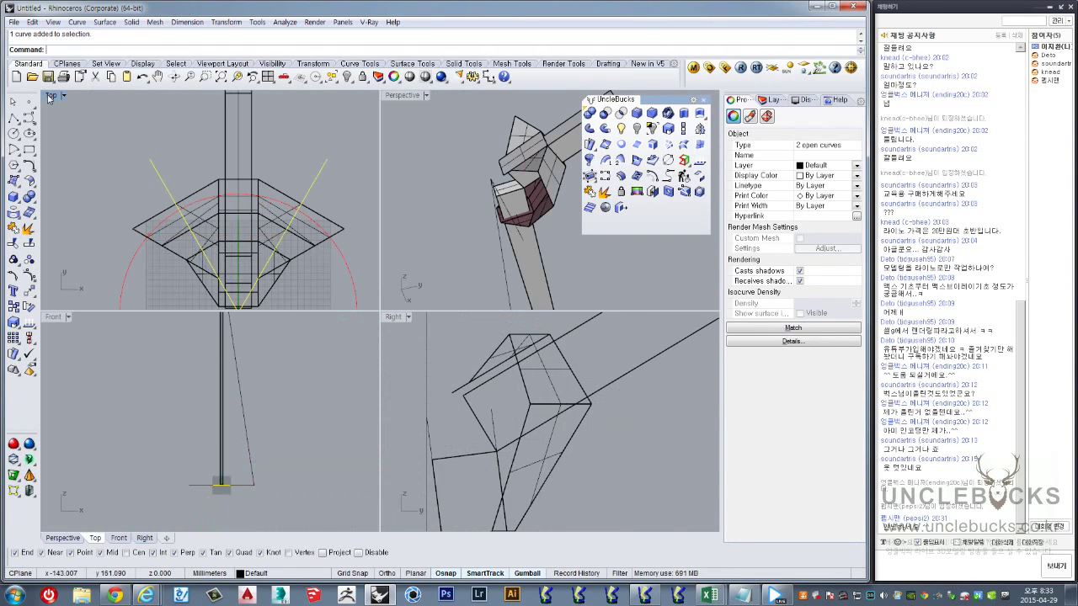
{"action": "double_click", "coordinate": [49, 96]}
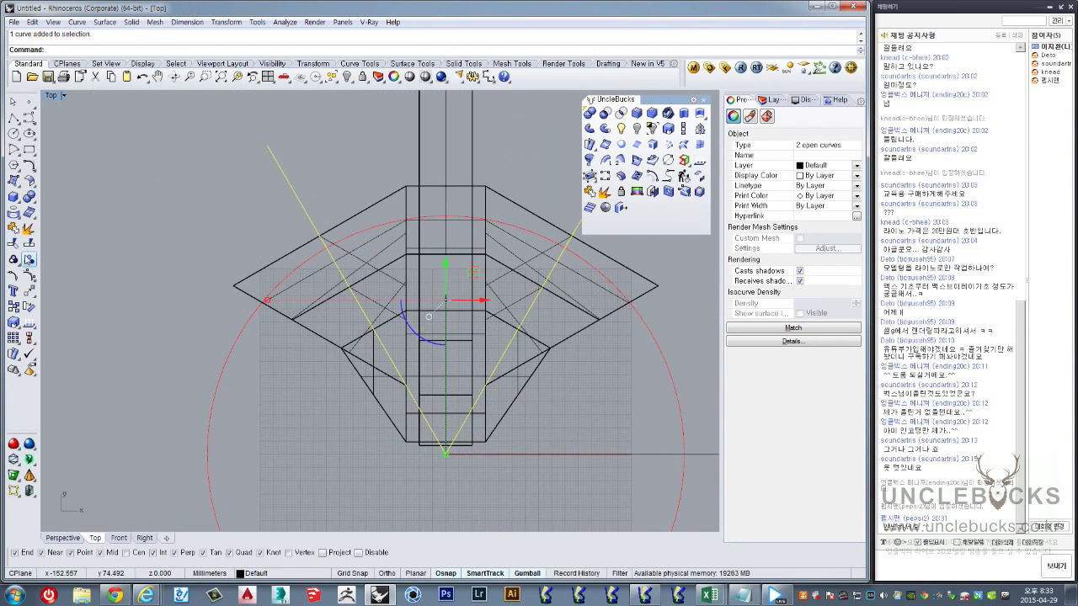
Trim away the joint's overhangs beyond the two diagonal lines
{"action": "left_click", "coordinate": [17, 246]}
{"action": "left_click", "coordinate": [241, 290]}
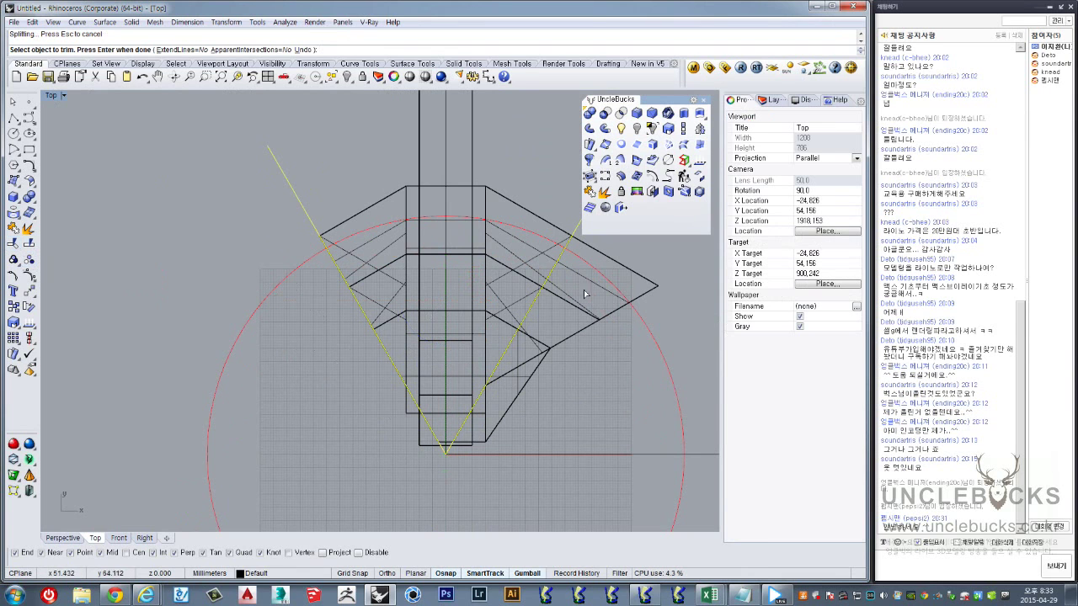
{"action": "scroll", "coordinate": [501, 433], "scroll_direction": "up", "scroll_amount": 4}
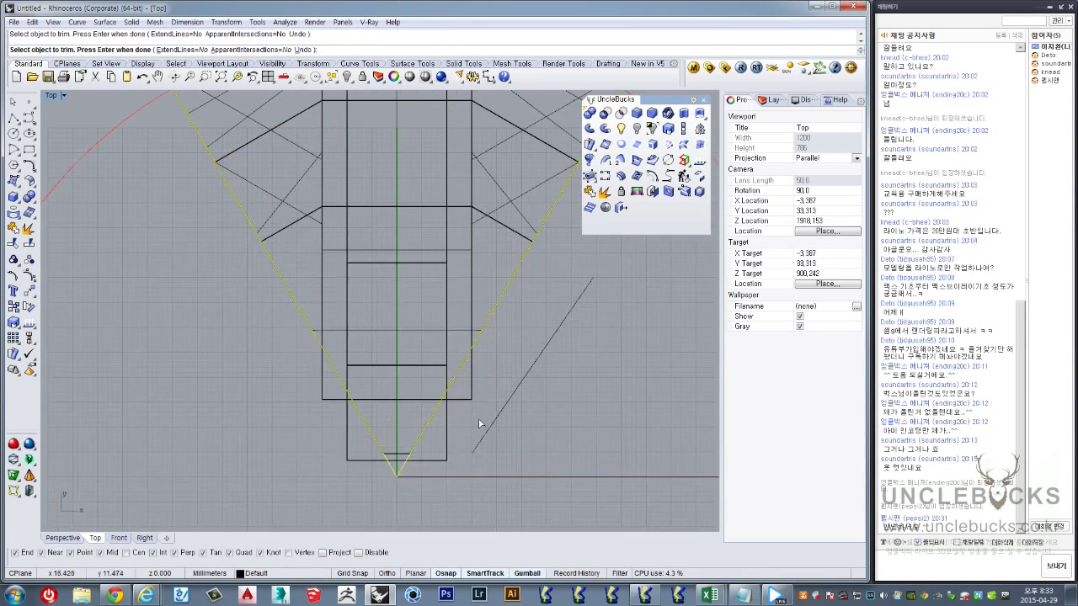
Orbit the maximized Perspective view to inspect the trimmed funnel-shaped joint
{"action": "double_click", "coordinate": [52, 96]}
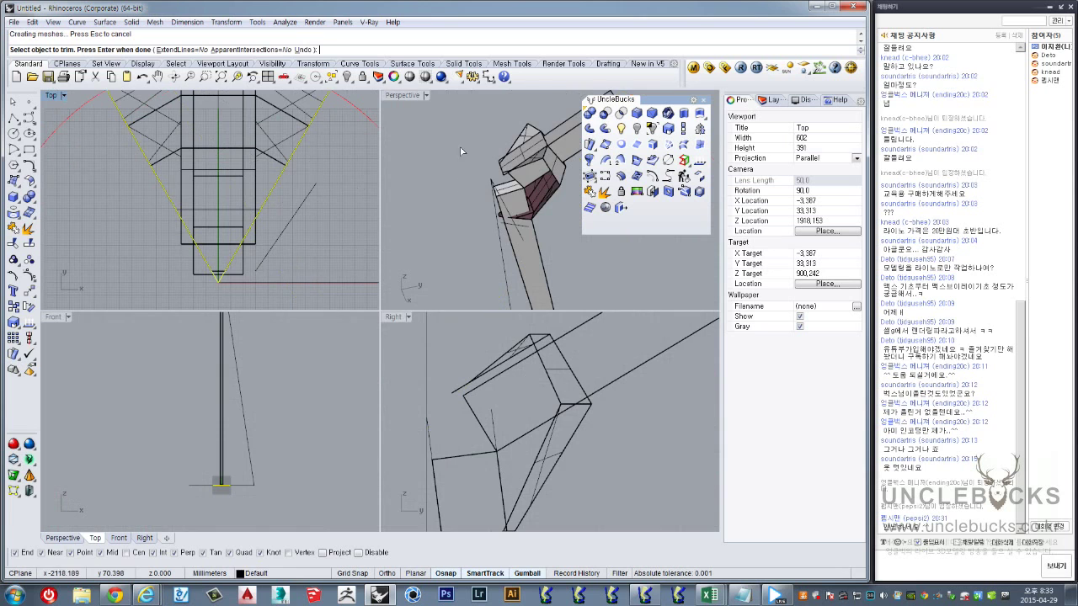
{"action": "double_click", "coordinate": [402, 95]}
{"action": "right_click_drag", "start_coordinate": [410, 169], "coordinate": [447, 333]}
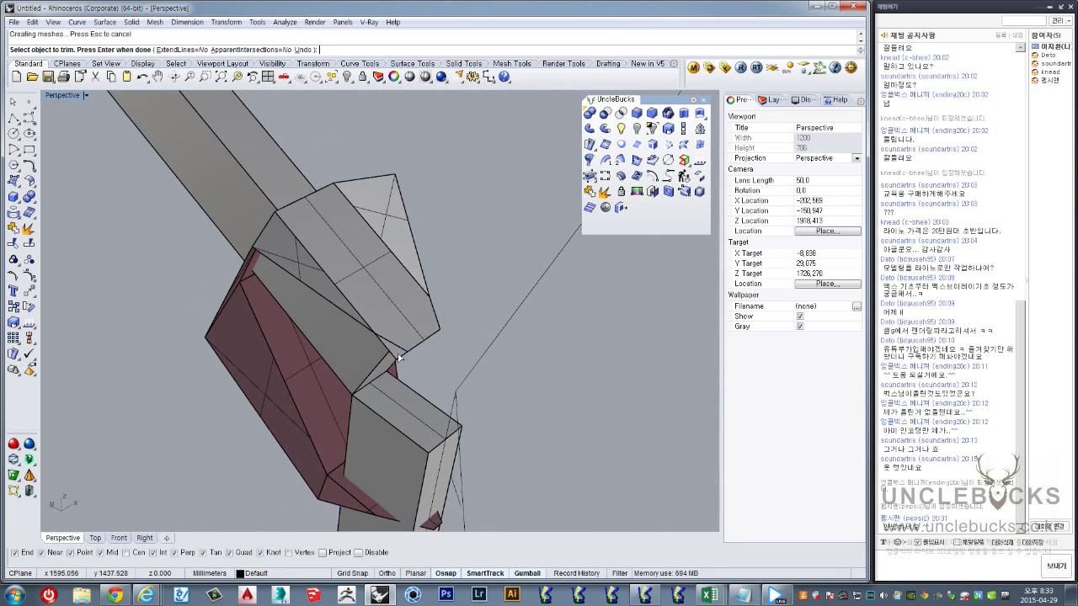
{"action": "right_click_drag", "start_coordinate": [399, 357], "coordinate": [443, 349]}
{"action": "right_click_drag", "start_coordinate": [446, 291], "coordinate": [477, 270]}
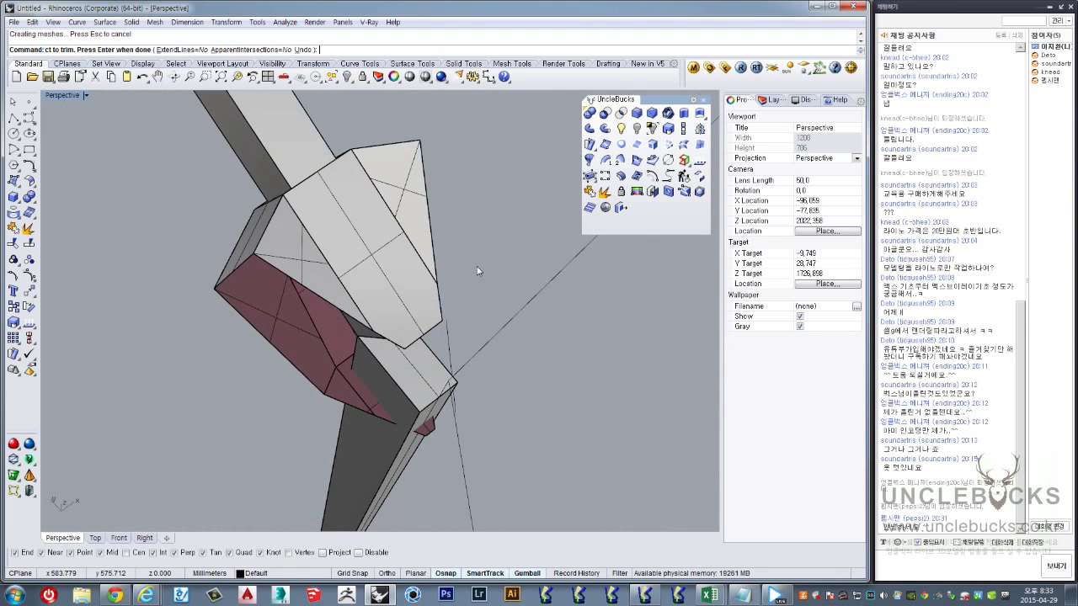
{"action": "left_click", "coordinate": [443, 310]}
{"action": "mouse_move", "coordinate": [443, 310]}
{"action": "right_mouse_down"}
{"action": "mouse_move", "coordinate": [357, 292]}
{"action": "mouse_move", "coordinate": [409, 243]}
{"action": "right_mouse_up"}
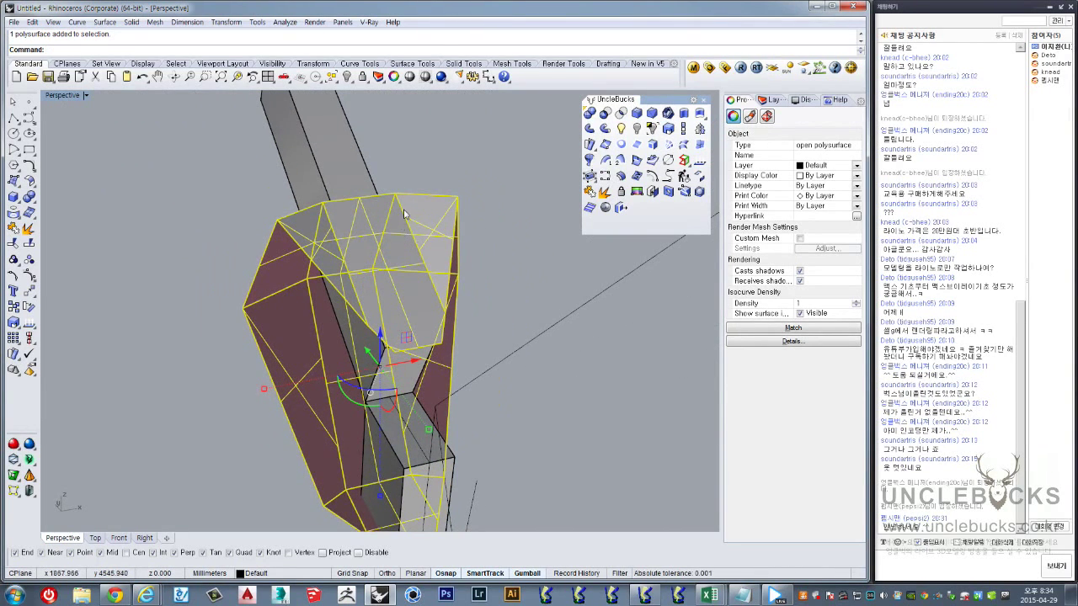
{"action": "mouse_move", "coordinate": [404, 214]}
{"action": "right_mouse_down"}
{"action": "mouse_move", "coordinate": [422, 255]}
{"action": "mouse_move", "coordinate": [396, 297]}
{"action": "mouse_move", "coordinate": [389, 286]}
{"action": "right_mouse_up"}
{"action": "double_click", "coordinate": [56, 96]}
{"action": "double_click", "coordinate": [54, 96]}
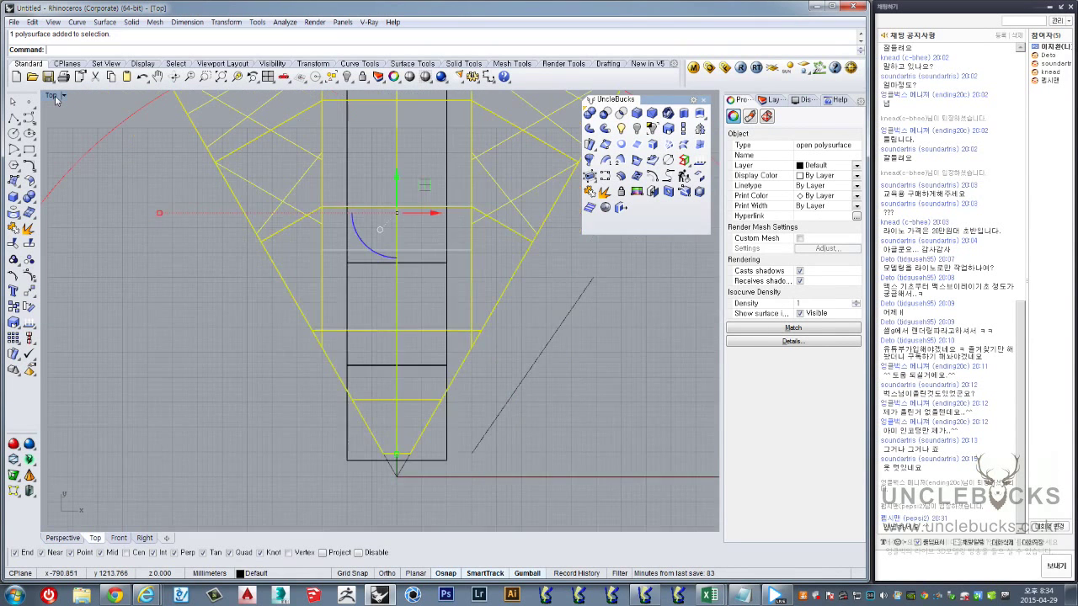
{"action": "double_click", "coordinate": [52, 97]}
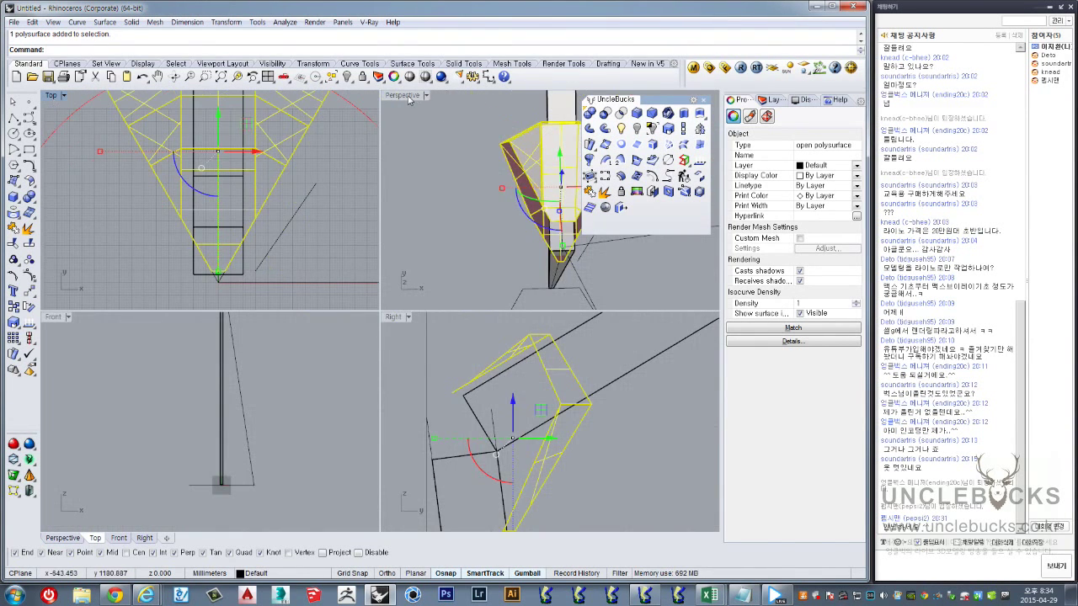
{"action": "double_click", "coordinate": [408, 99]}
{"action": "mouse_move", "coordinate": [323, 325]}
{"action": "right_mouse_down"}
{"action": "mouse_move", "coordinate": [430, 223]}
{"action": "mouse_move", "coordinate": [357, 140]}
{"action": "mouse_move", "coordinate": [413, 140]}
{"action": "mouse_move", "coordinate": [413, 113]}
{"action": "mouse_move", "coordinate": [322, 185]}
{"action": "mouse_move", "coordinate": [368, 276]}
{"action": "mouse_move", "coordinate": [375, 337]}
{"action": "mouse_move", "coordinate": [405, 347]}
{"action": "mouse_move", "coordinate": [373, 292]}
{"action": "mouse_move", "coordinate": [399, 349]}
{"action": "mouse_move", "coordinate": [413, 253]}
{"action": "mouse_move", "coordinate": [397, 173]}
{"action": "mouse_move", "coordinate": [413, 312]}
{"action": "mouse_move", "coordinate": [329, 272]}
{"action": "mouse_move", "coordinate": [320, 320]}
{"action": "right_mouse_up"}
{"action": "left_click", "coordinate": [429, 223]}
{"action": "scroll", "coordinate": [399, 349], "scroll_direction": "up", "scroll_amount": 3}
{"action": "scroll", "coordinate": [399, 352], "scroll_direction": "down", "scroll_amount": 3}
{"action": "scroll", "coordinate": [275, 293], "scroll_direction": "up", "scroll_amount": 2}
{"action": "left_click", "coordinate": [343, 253]}
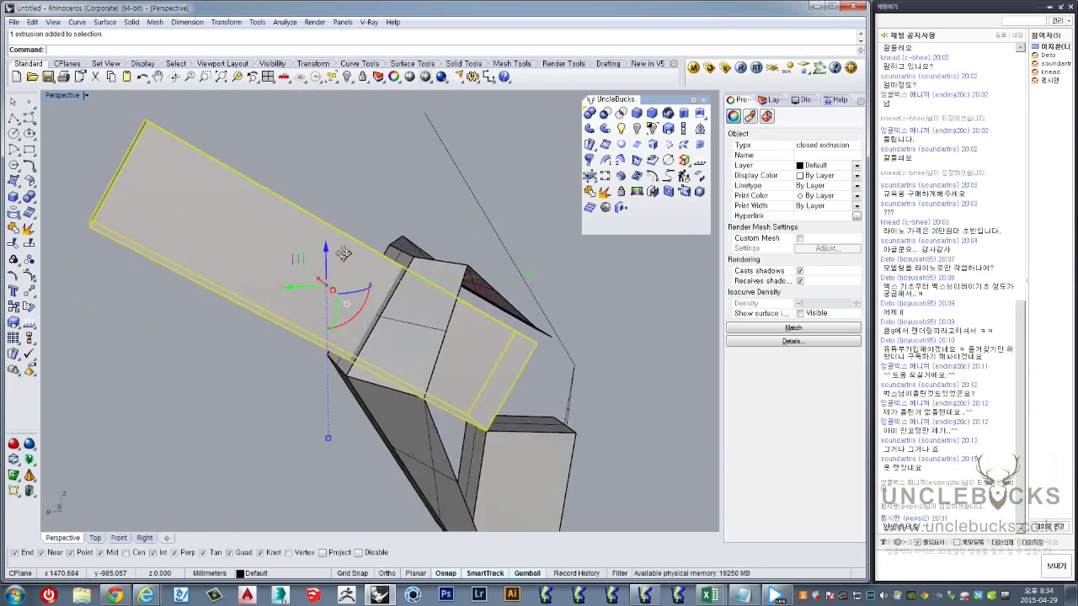
{"action": "mouse_move", "coordinate": [343, 253]}
{"action": "right_mouse_down"}
{"action": "mouse_move", "coordinate": [241, 224]}
{"action": "mouse_move", "coordinate": [305, 231]}
{"action": "mouse_move", "coordinate": [258, 211]}
{"action": "mouse_move", "coordinate": [252, 231]}
{"action": "mouse_move", "coordinate": [282, 228]}
{"action": "mouse_move", "coordinate": [381, 276]}
{"action": "mouse_move", "coordinate": [364, 223]}
{"action": "mouse_move", "coordinate": [368, 236]}
{"action": "right_mouse_up"}
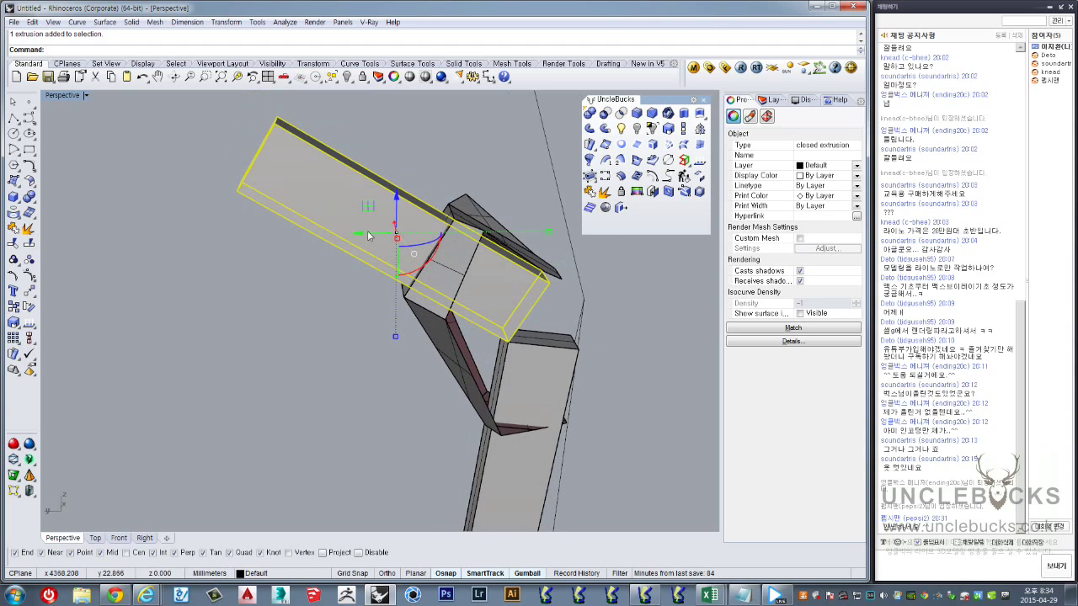
{"action": "left_click", "coordinate": [529, 386], "text": "shift"}
{"action": "mouse_move", "coordinate": [529, 386]}
{"action": "right_mouse_down"}
{"action": "mouse_move", "coordinate": [471, 322]}
{"action": "mouse_move", "coordinate": [396, 390]}
{"action": "mouse_move", "coordinate": [460, 290]}
{"action": "mouse_move", "coordinate": [445, 298]}
{"action": "mouse_move", "coordinate": [489, 286]}
{"action": "mouse_move", "coordinate": [365, 331]}
{"action": "right_mouse_up"}
{"action": "scroll", "coordinate": [414, 313], "scroll_direction": "up", "scroll_amount": 3}
{"action": "scroll", "coordinate": [284, 255], "scroll_direction": "up", "scroll_amount": 3}
{"action": "scroll", "coordinate": [413, 334], "scroll_direction": "up", "scroll_amount": 3}
{"action": "left_click", "coordinate": [413, 334]}
{"action": "left_click", "coordinate": [365, 331], "text": "shift"}
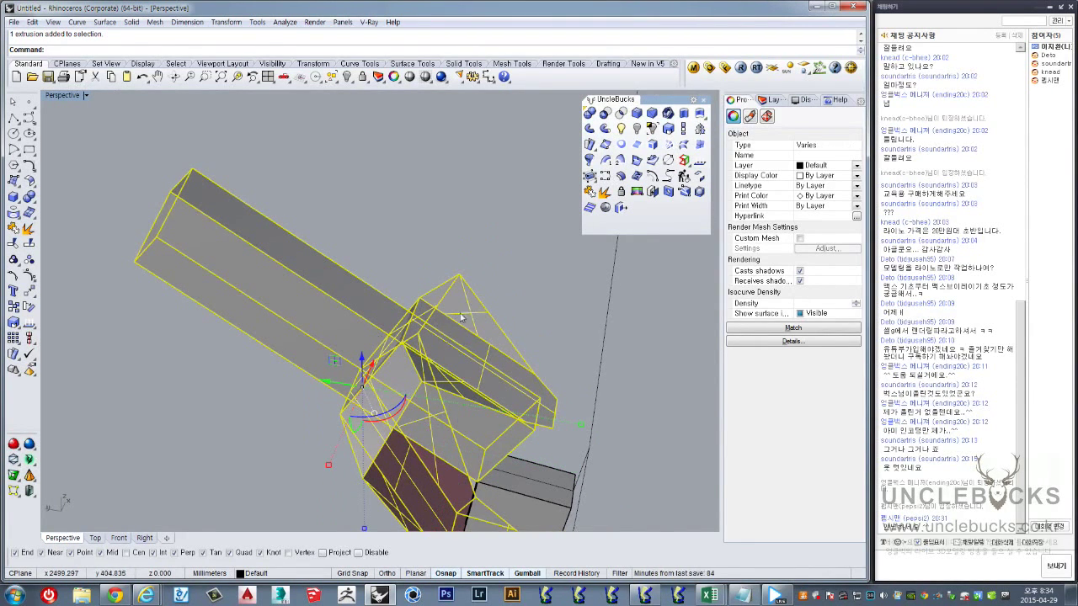
{"action": "right_click_drag", "start_coordinate": [460, 317], "coordinate": [393, 308]}
{"action": "scroll", "coordinate": [392, 309], "scroll_direction": "up", "scroll_amount": 2}
{"action": "scroll", "coordinate": [325, 255], "scroll_direction": "up", "scroll_amount": 2}
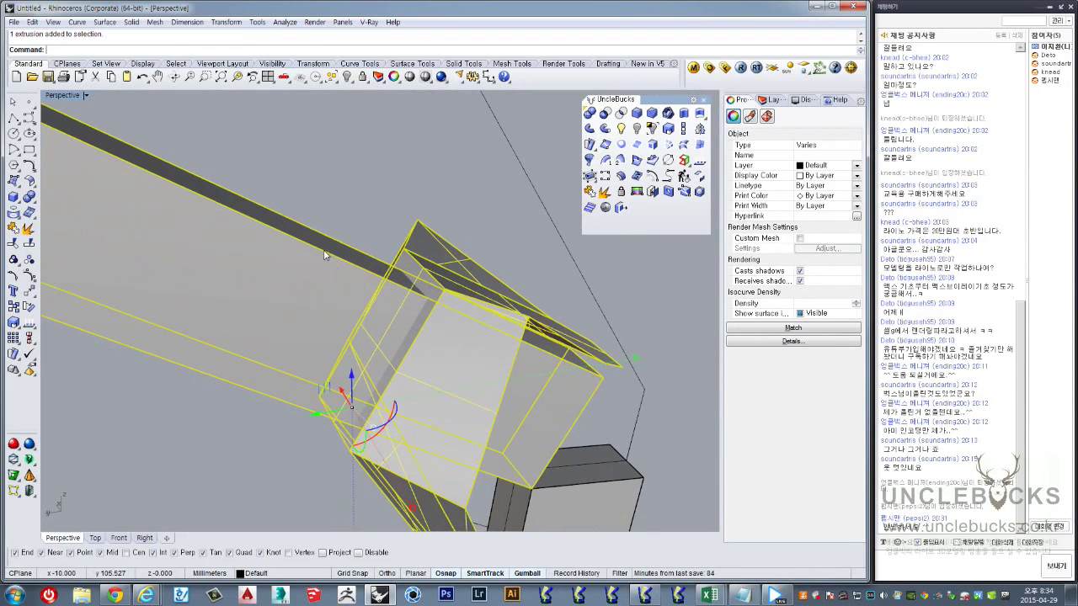
{"action": "left_click", "coordinate": [325, 255]}
{"action": "scroll", "coordinate": [326, 256], "scroll_direction": "up", "scroll_amount": 2}
{"action": "right_click_drag", "start_coordinate": [351, 191], "coordinate": [458, 309]}
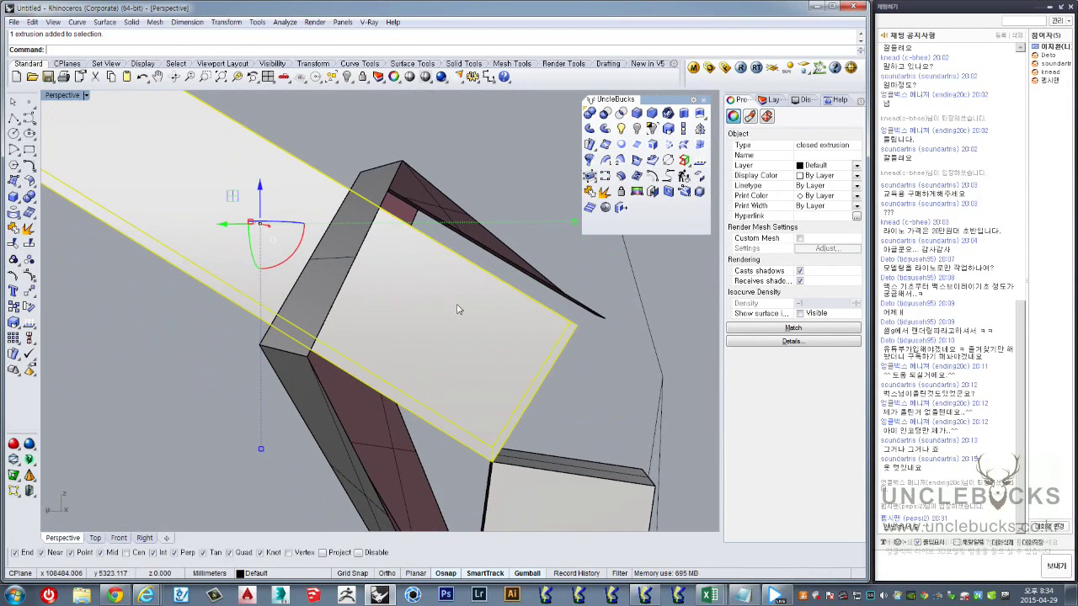
{"action": "mouse_move", "coordinate": [281, 206]}
{"action": "right_mouse_down"}
{"action": "mouse_move", "coordinate": [373, 212]}
{"action": "mouse_move", "coordinate": [259, 234]}
{"action": "right_mouse_up"}
{"action": "left_click", "coordinate": [374, 207], "text": "shift"}
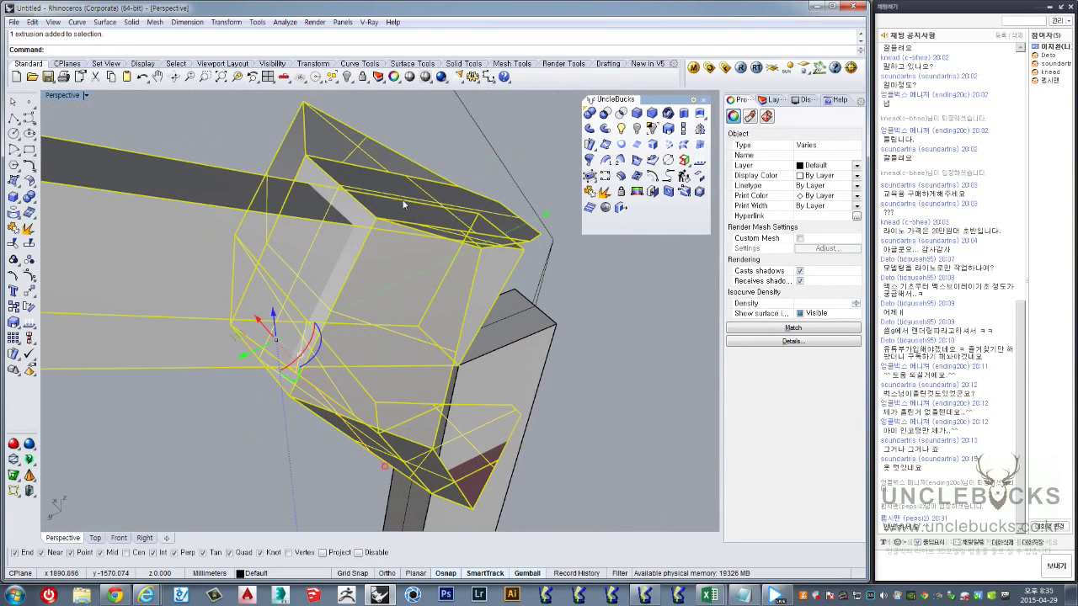
{"action": "right_click_drag", "start_coordinate": [418, 260], "coordinate": [600, 200]}
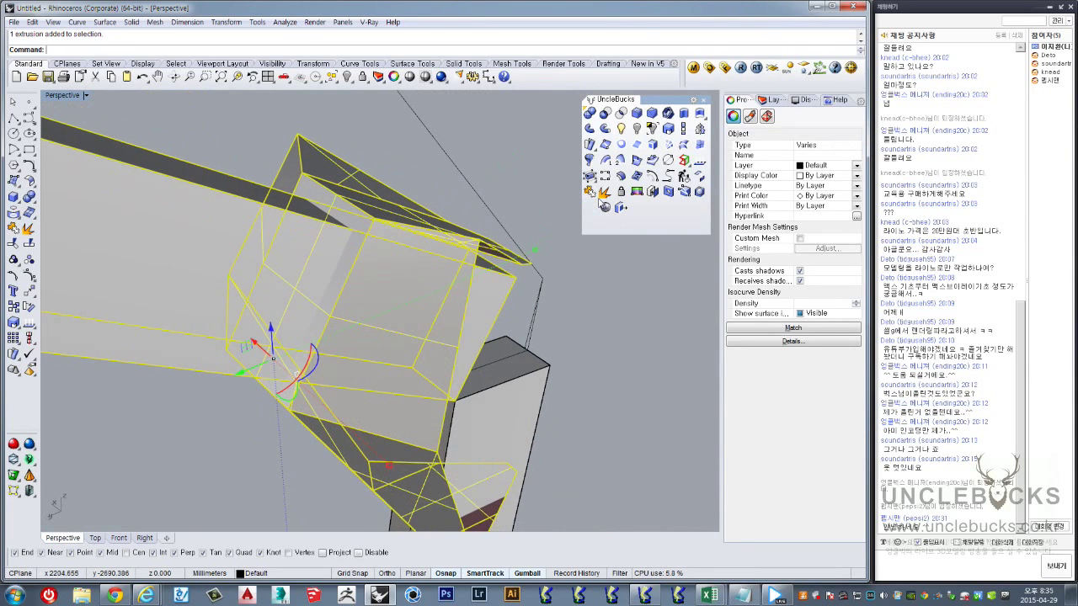
Create the beam–joint intersection curve and split the long beam at it
{"action": "left_click", "coordinate": [637, 160]}
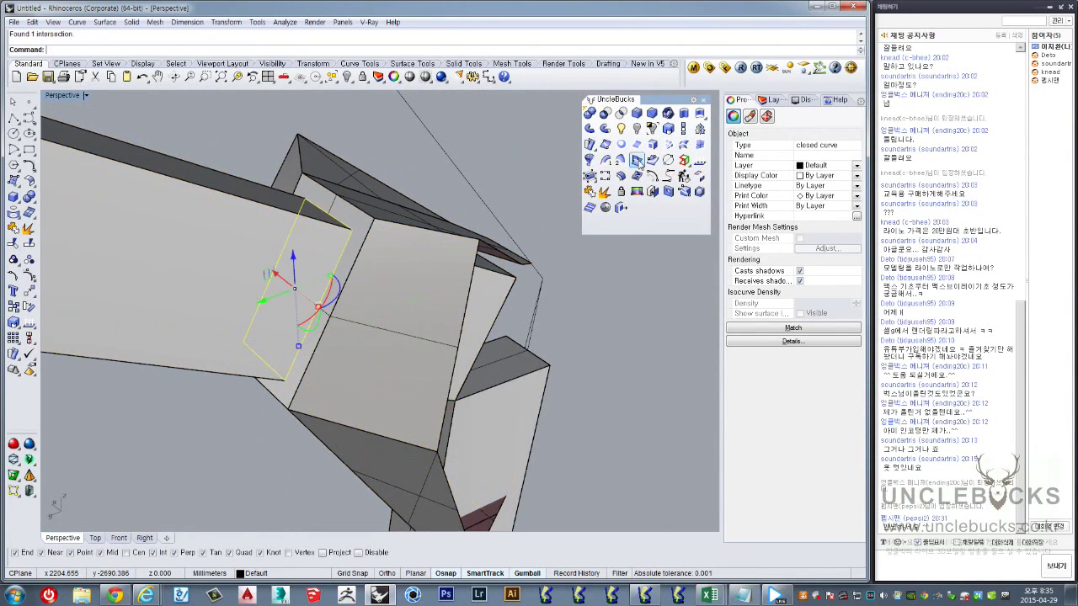
{"action": "right_click_drag", "start_coordinate": [447, 279], "coordinate": [436, 296]}
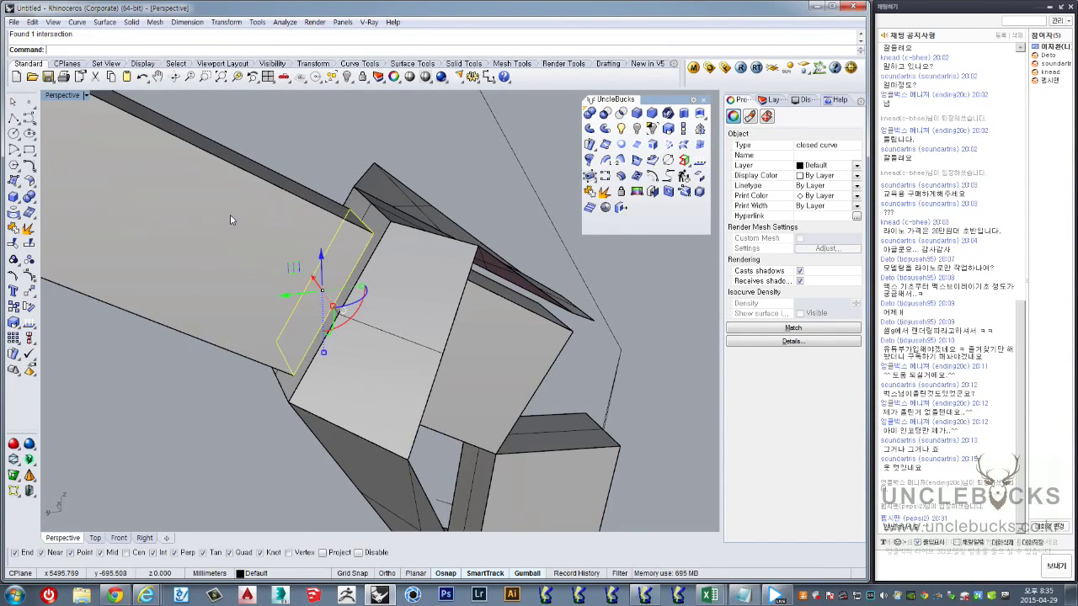
{"action": "mouse_move", "coordinate": [421, 207]}
{"action": "right_mouse_down"}
{"action": "mouse_move", "coordinate": [340, 238]}
{"action": "mouse_move", "coordinate": [368, 222]}
{"action": "right_mouse_up"}
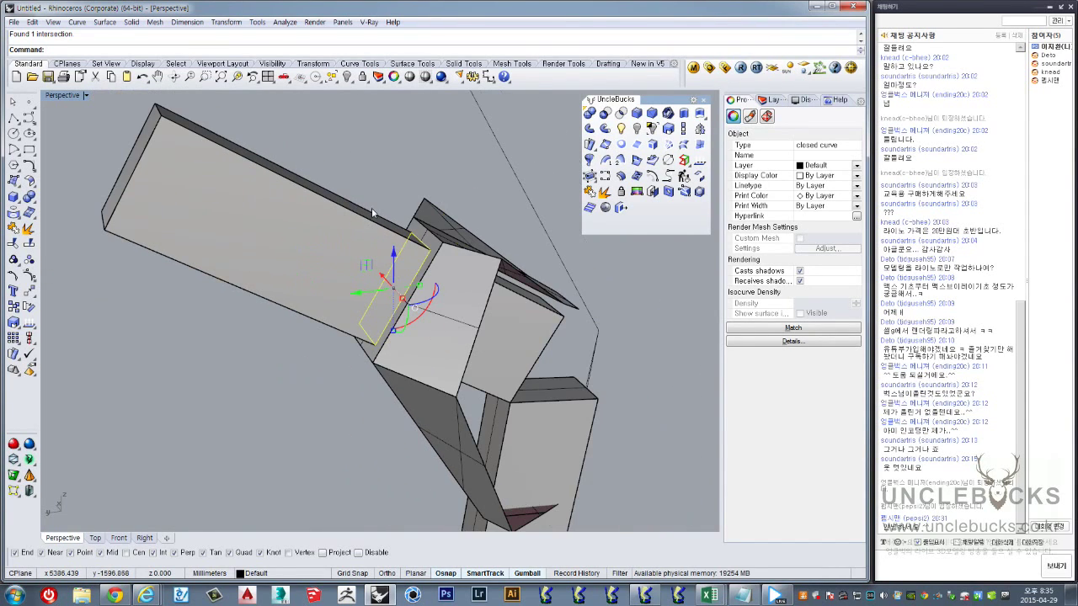
{"action": "left_click", "coordinate": [322, 180]}
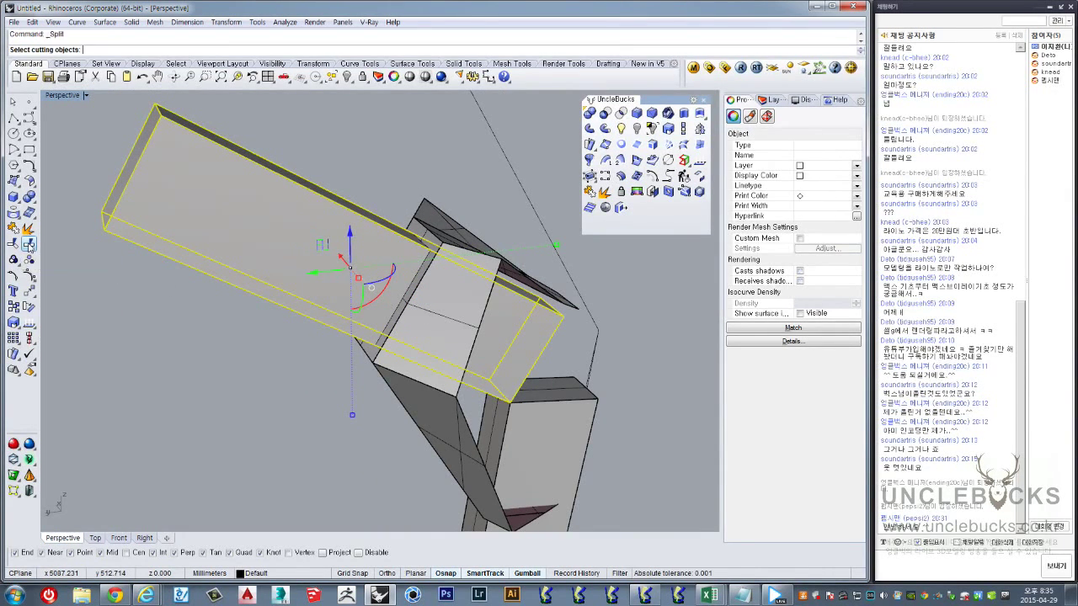
{"action": "right_click_drag", "start_coordinate": [274, 217], "coordinate": [315, 200]}
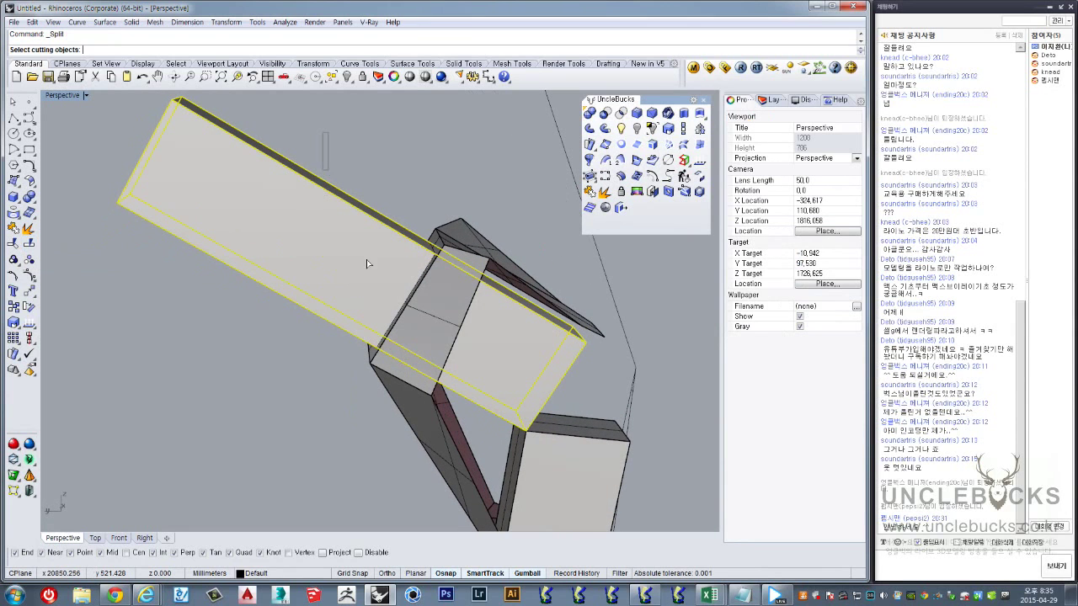
{"action": "scroll", "coordinate": [430, 284], "scroll_direction": "up", "scroll_amount": 2}
{"action": "scroll", "coordinate": [442, 248], "scroll_direction": "up", "scroll_amount": 2}
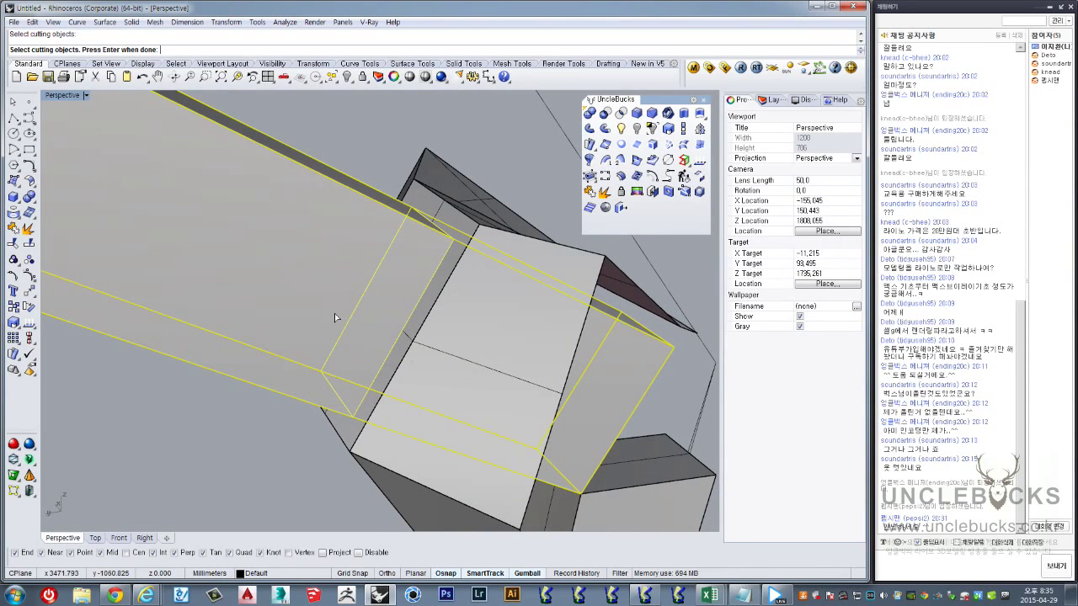
{"action": "mouse_move", "coordinate": [335, 313]}
{"action": "right_mouse_down"}
{"action": "mouse_move", "coordinate": [335, 288]}
{"action": "mouse_move", "coordinate": [387, 246]}
{"action": "right_mouse_up"}
{"action": "key", "text": "Return"}
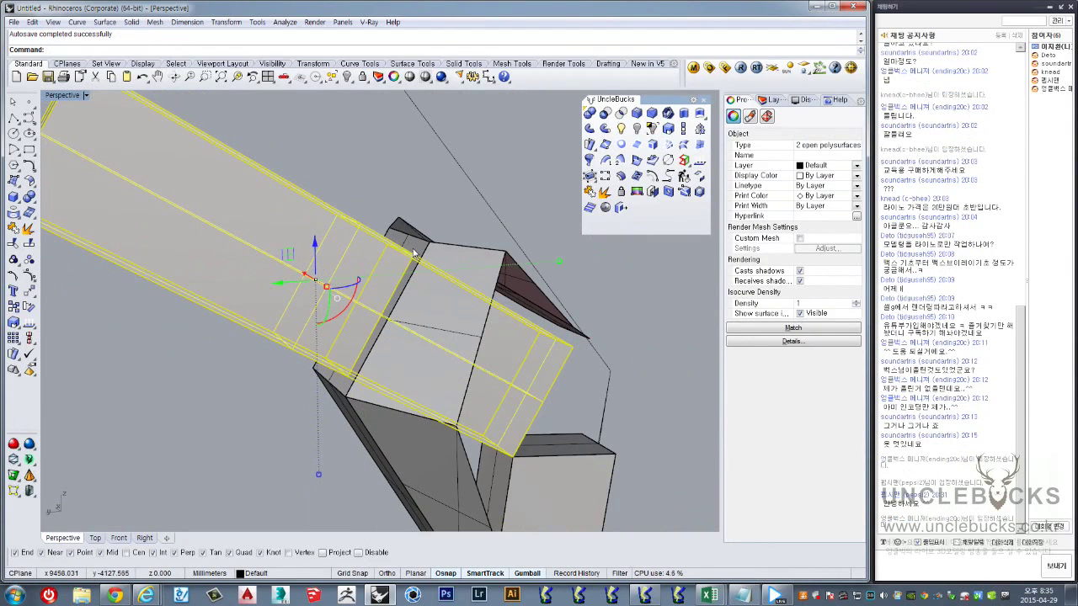
Window-select the slab lying over the box and delete it
{"action": "right_click_drag", "start_coordinate": [375, 324], "coordinate": [300, 222]}
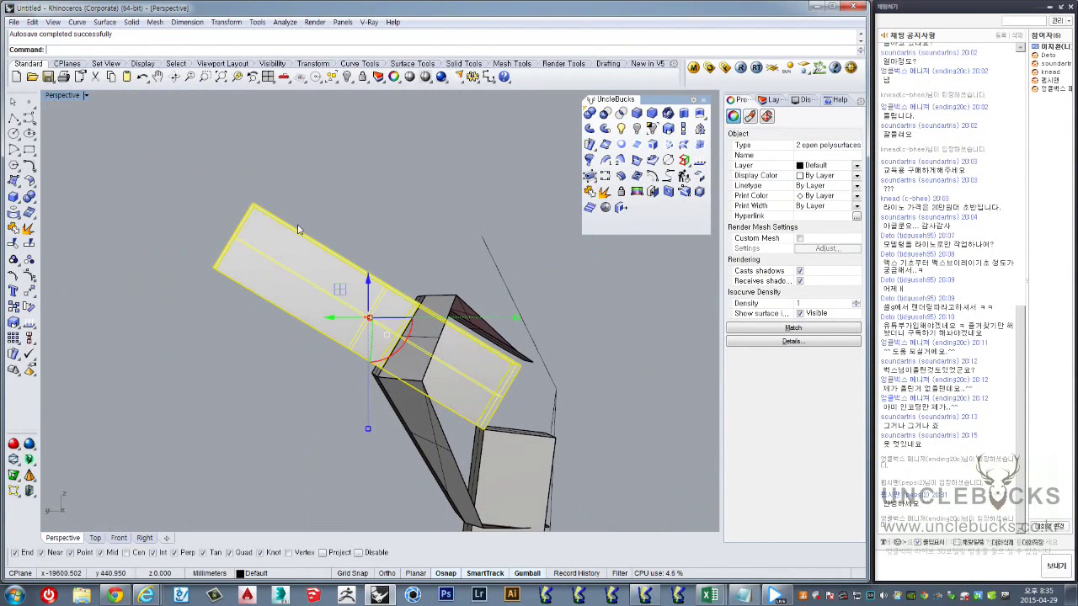
{"action": "key", "text": "Escape"}
{"action": "left_click_drag", "start_coordinate": [313, 189], "coordinate": [189, 311]}
{"action": "right_click_drag", "start_coordinate": [190, 311], "coordinate": [382, 309]}
{"action": "key", "text": "Delete"}
{"action": "scroll", "coordinate": [384, 312], "scroll_direction": "up", "scroll_amount": 3}
Split the box using the rectangle curve as the cutter
{"action": "scroll", "coordinate": [388, 316], "scroll_direction": "up", "scroll_amount": 3}
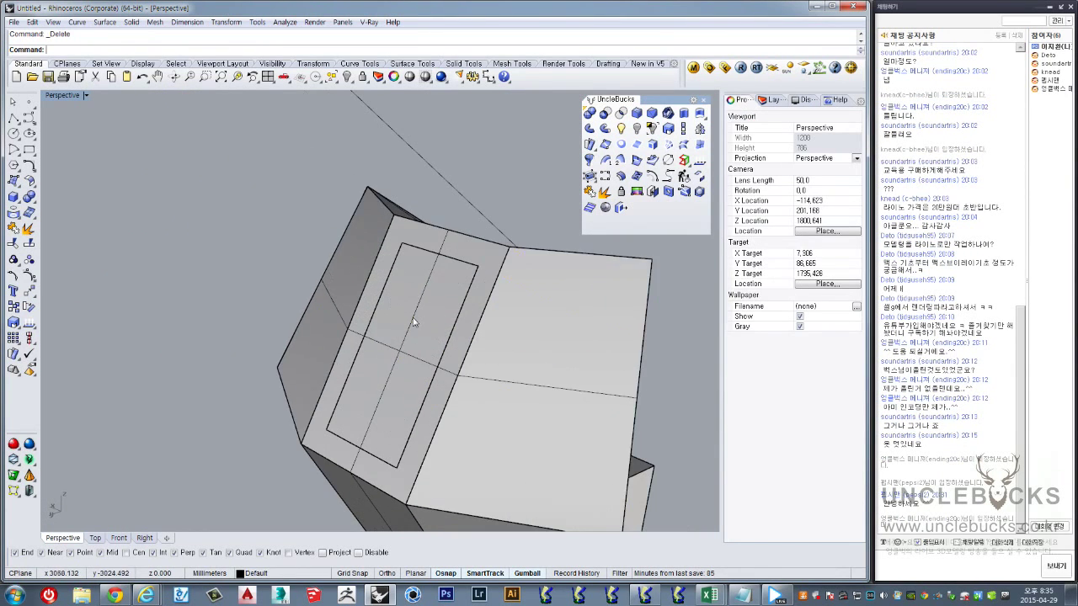
{"action": "left_click", "coordinate": [413, 321]}
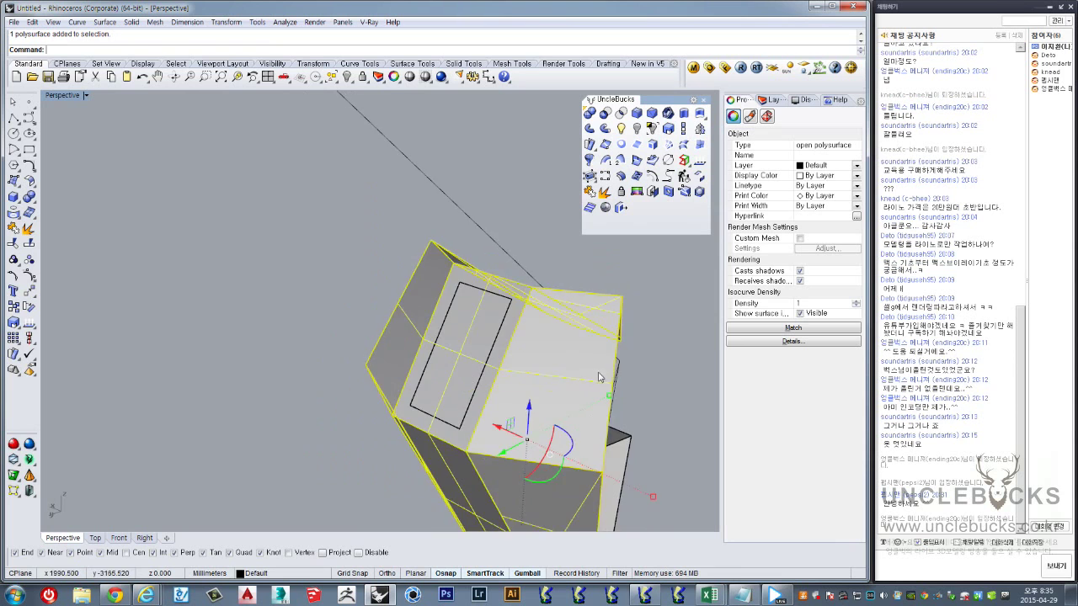
{"action": "mouse_move", "coordinate": [528, 348]}
{"action": "right_mouse_down"}
{"action": "mouse_move", "coordinate": [326, 304]}
{"action": "mouse_move", "coordinate": [345, 290]}
{"action": "mouse_move", "coordinate": [382, 312]}
{"action": "mouse_move", "coordinate": [231, 324]}
{"action": "mouse_move", "coordinate": [339, 313]}
{"action": "right_mouse_up"}
{"action": "key", "text": "Escape"}
{"action": "left_click", "coordinate": [381, 312]}
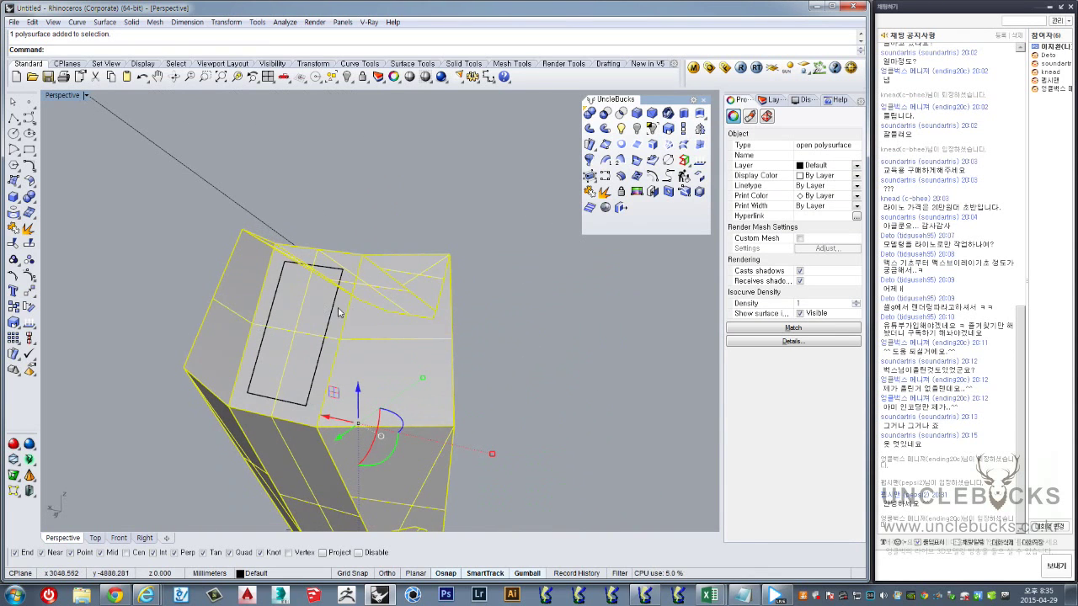
{"action": "left_click", "coordinate": [29, 244]}
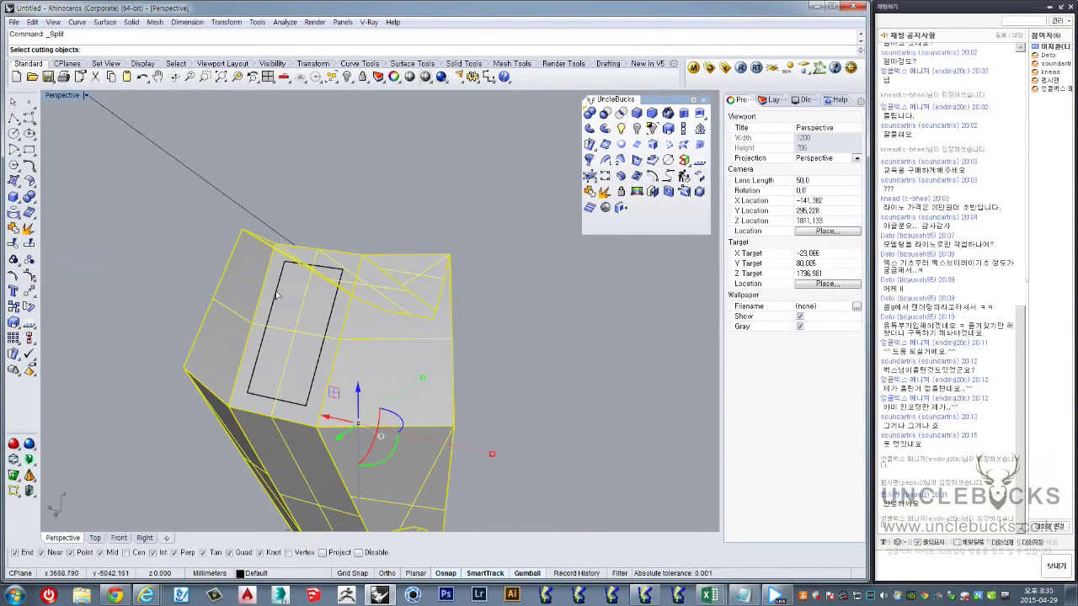
{"action": "left_click", "coordinate": [277, 294]}
{"action": "left_click", "coordinate": [309, 321]}
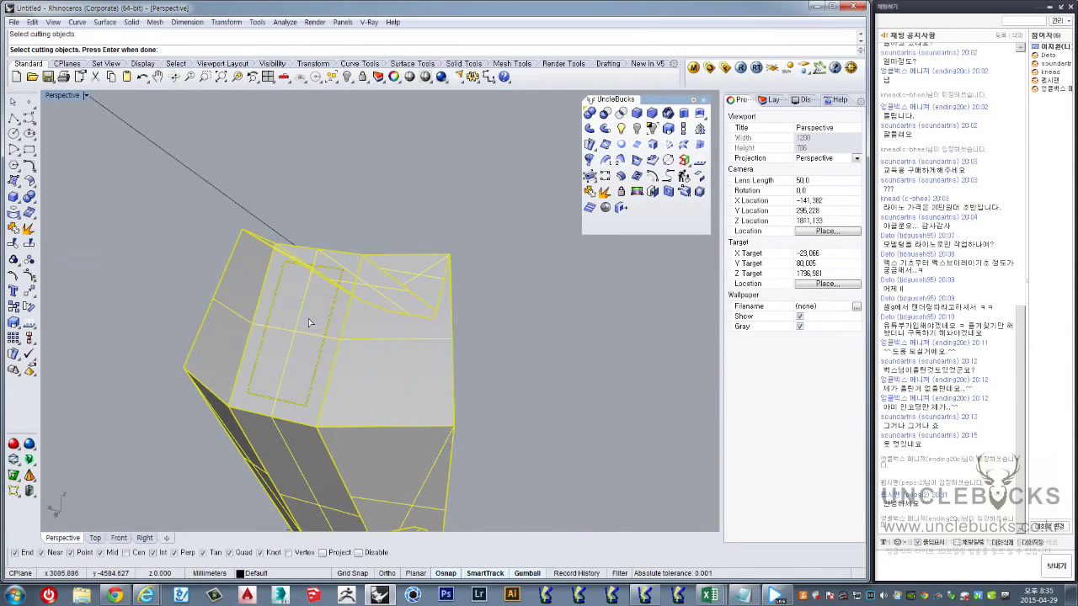
{"action": "key", "text": "Return"}
Delete the inner rectangle piece to leave an opening in the face
{"action": "key", "text": "Escape"}
{"action": "scroll", "coordinate": [372, 341], "scroll_direction": "up", "scroll_amount": 3}
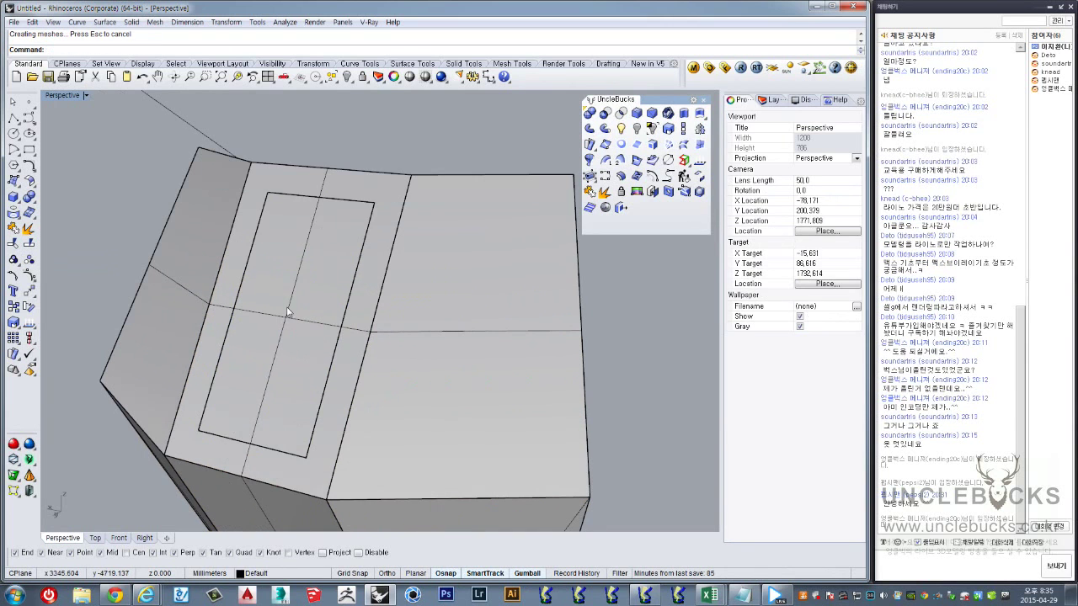
{"action": "left_click", "coordinate": [303, 295]}
{"action": "scroll", "coordinate": [390, 313], "scroll_direction": "up", "scroll_amount": 3}
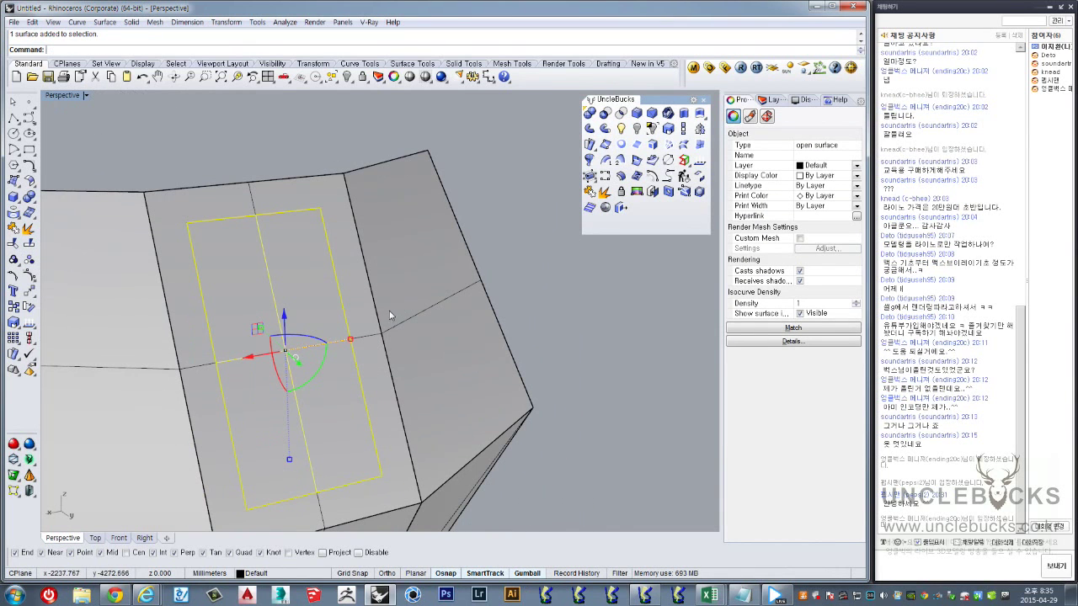
{"action": "key", "text": "Delete"}
{"action": "mouse_move", "coordinate": [387, 308]}
{"action": "right_mouse_down"}
{"action": "mouse_move", "coordinate": [312, 372]}
{"action": "mouse_move", "coordinate": [277, 368]}
{"action": "mouse_move", "coordinate": [264, 287]}
{"action": "mouse_move", "coordinate": [356, 236]}
{"action": "mouse_move", "coordinate": [386, 291]}
{"action": "mouse_move", "coordinate": [301, 332]}
{"action": "mouse_move", "coordinate": [414, 337]}
{"action": "mouse_move", "coordinate": [399, 301]}
{"action": "mouse_move", "coordinate": [311, 312]}
{"action": "right_mouse_up"}
{"action": "scroll", "coordinate": [301, 331], "scroll_direction": "down", "scroll_amount": 3}
Flip the surface direction of the upper box polysurface
{"action": "left_click", "coordinate": [455, 345]}
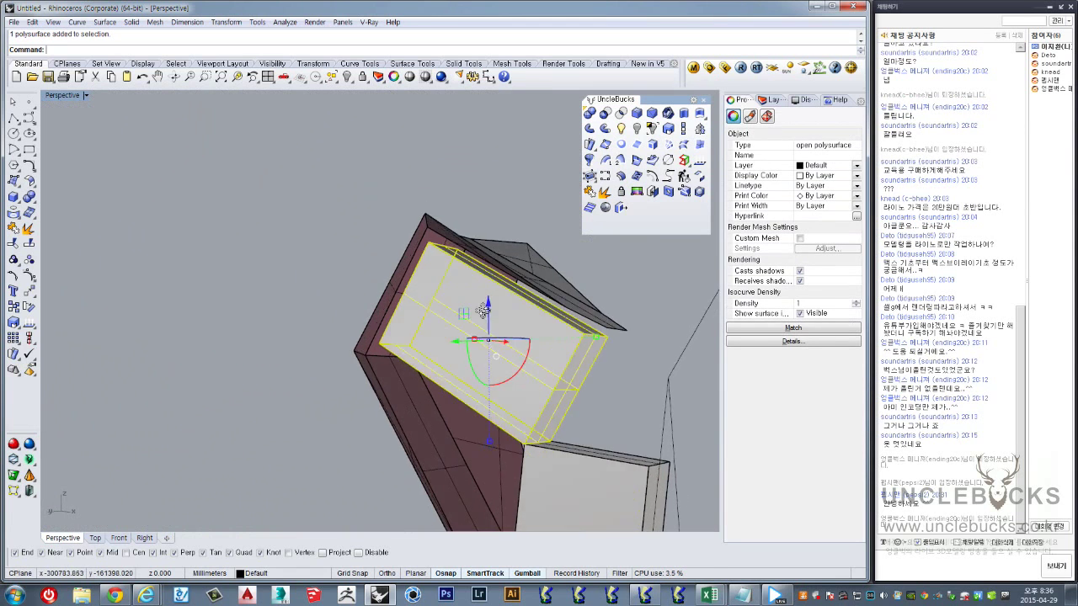
{"action": "mouse_move", "coordinate": [483, 310]}
{"action": "right_mouse_down"}
{"action": "mouse_move", "coordinate": [455, 320]}
{"action": "mouse_move", "coordinate": [412, 252]}
{"action": "mouse_move", "coordinate": [386, 246]}
{"action": "right_mouse_up"}
{"action": "scroll", "coordinate": [412, 240], "scroll_direction": "up", "scroll_amount": 3}
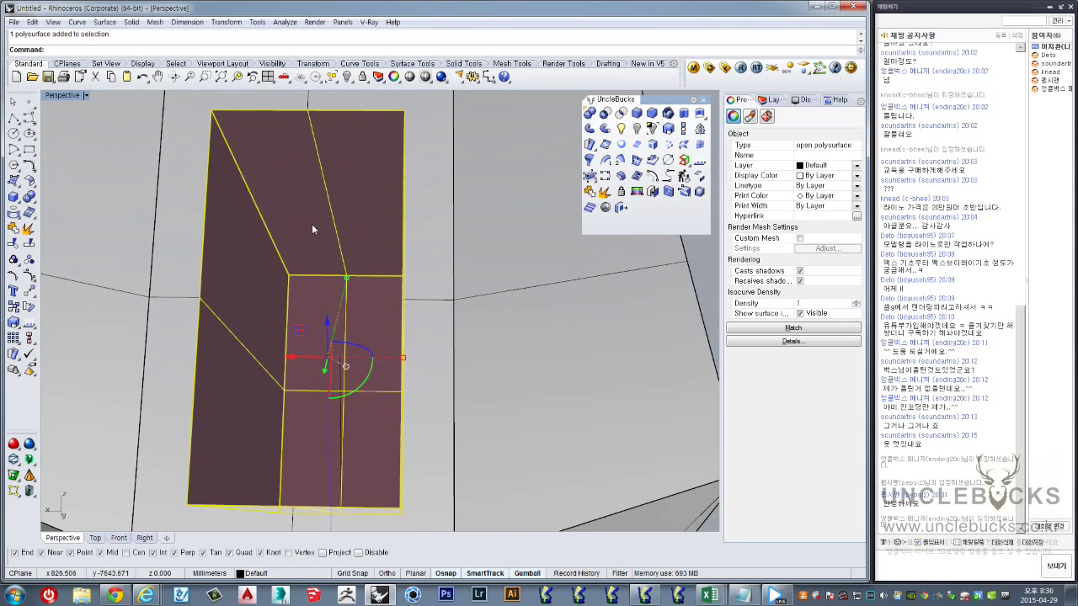
{"action": "right_click_drag", "start_coordinate": [312, 227], "coordinate": [306, 225]}
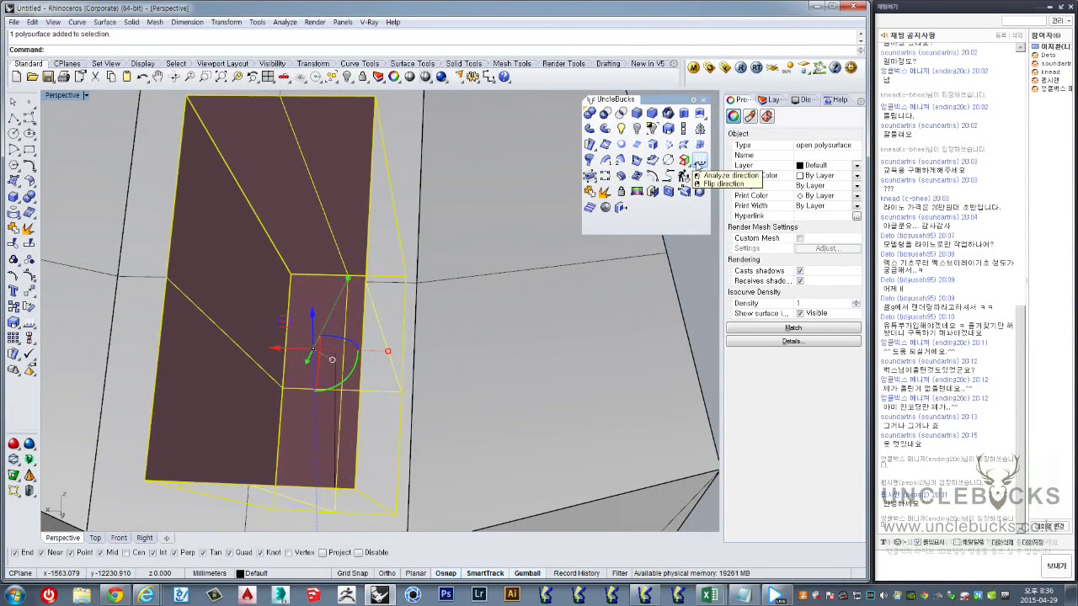
{"action": "left_click", "coordinate": [698, 163]}
{"action": "mouse_move", "coordinate": [287, 228]}
{"action": "right_mouse_down"}
{"action": "mouse_move", "coordinate": [315, 225]}
{"action": "mouse_move", "coordinate": [320, 319]}
{"action": "mouse_move", "coordinate": [330, 265]}
{"action": "right_mouse_up"}
{"action": "scroll", "coordinate": [315, 225], "scroll_direction": "down", "scroll_amount": 3}
Orbit around the model, selecting the box and then the hub polysurface to inspect them
{"action": "left_click", "coordinate": [330, 263]}
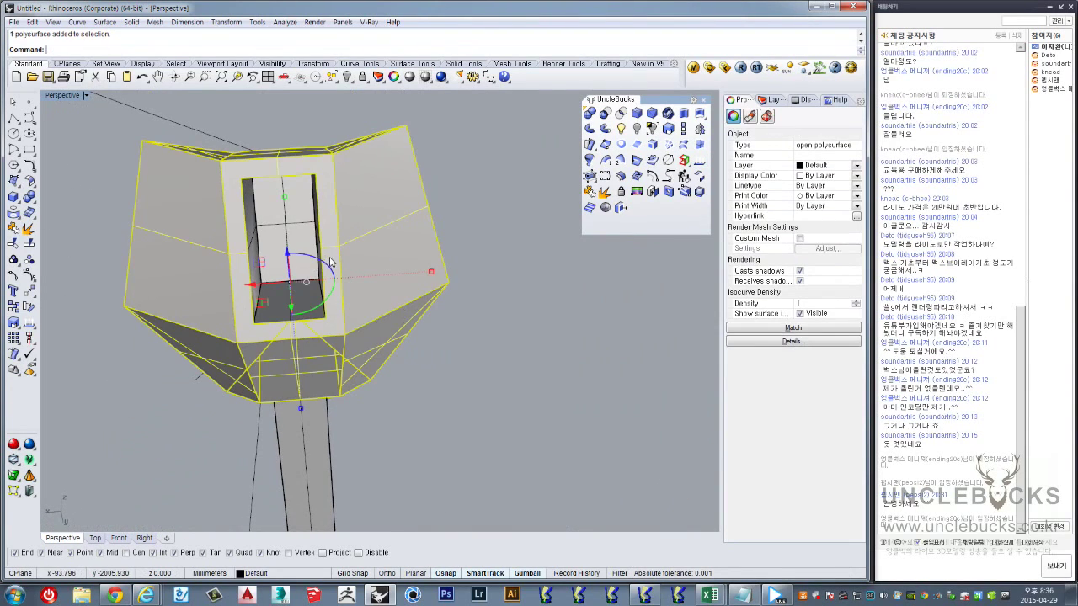
{"action": "right_click_drag", "start_coordinate": [314, 228], "coordinate": [289, 194]}
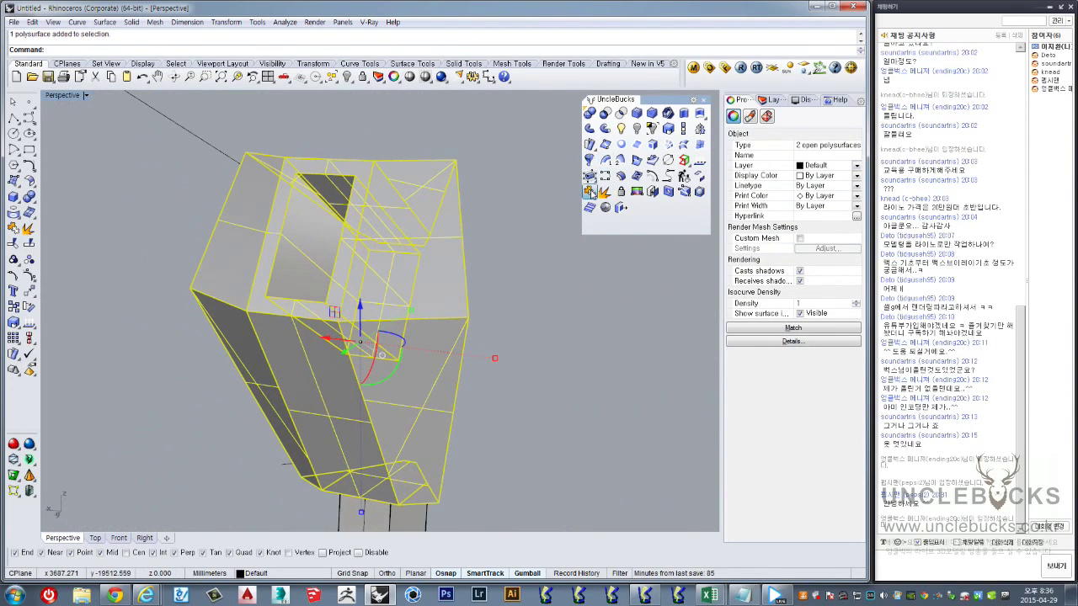
{"action": "key", "text": "Escape"}
{"action": "mouse_move", "coordinate": [472, 353]}
{"action": "right_mouse_down"}
{"action": "mouse_move", "coordinate": [509, 370]}
{"action": "mouse_move", "coordinate": [368, 256]}
{"action": "mouse_move", "coordinate": [399, 319]}
{"action": "right_mouse_up"}
{"action": "left_click", "coordinate": [458, 321]}
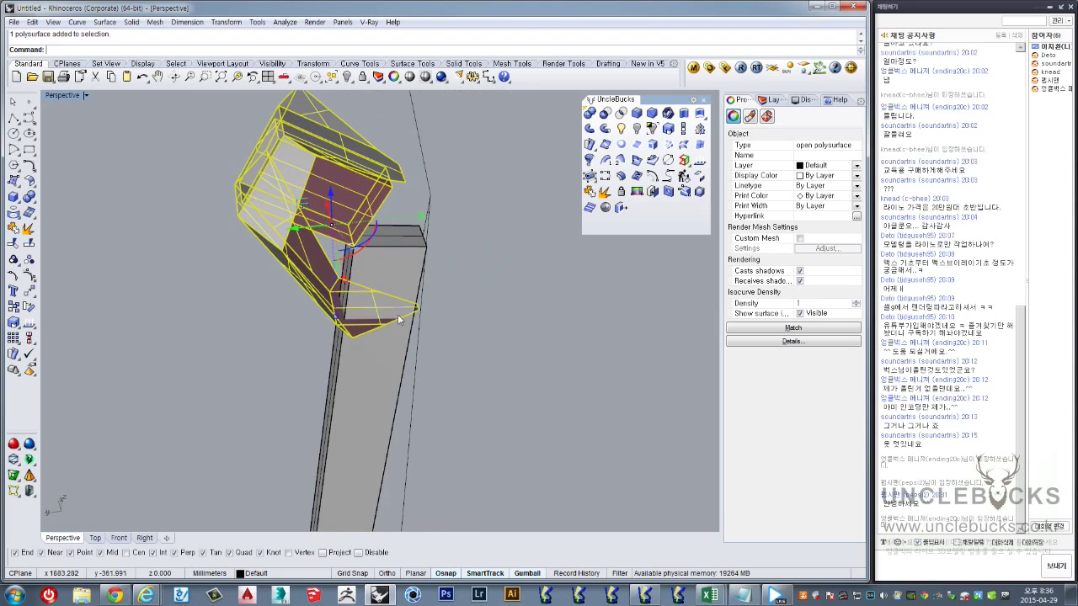
{"action": "scroll", "coordinate": [399, 319], "scroll_direction": "up", "scroll_amount": 3}
{"action": "scroll", "coordinate": [399, 319], "scroll_direction": "up", "scroll_amount": 4}
{"action": "scroll", "coordinate": [440, 291], "scroll_direction": "up", "scroll_amount": 2}
Select the leaning column and drag the gumball's green arrow to shift it slightly
{"action": "left_click", "coordinate": [432, 153]}
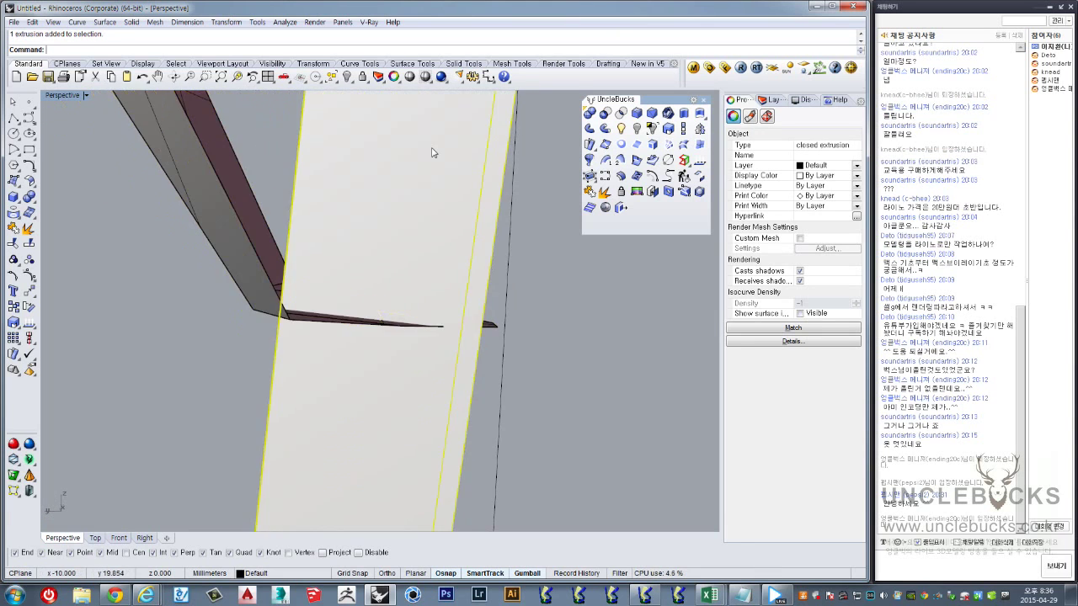
{"action": "scroll", "coordinate": [432, 152], "scroll_direction": "down", "scroll_amount": 2}
{"action": "scroll", "coordinate": [395, 205], "scroll_direction": "down", "scroll_amount": 2}
{"action": "scroll", "coordinate": [407, 202], "scroll_direction": "down", "scroll_amount": 1}
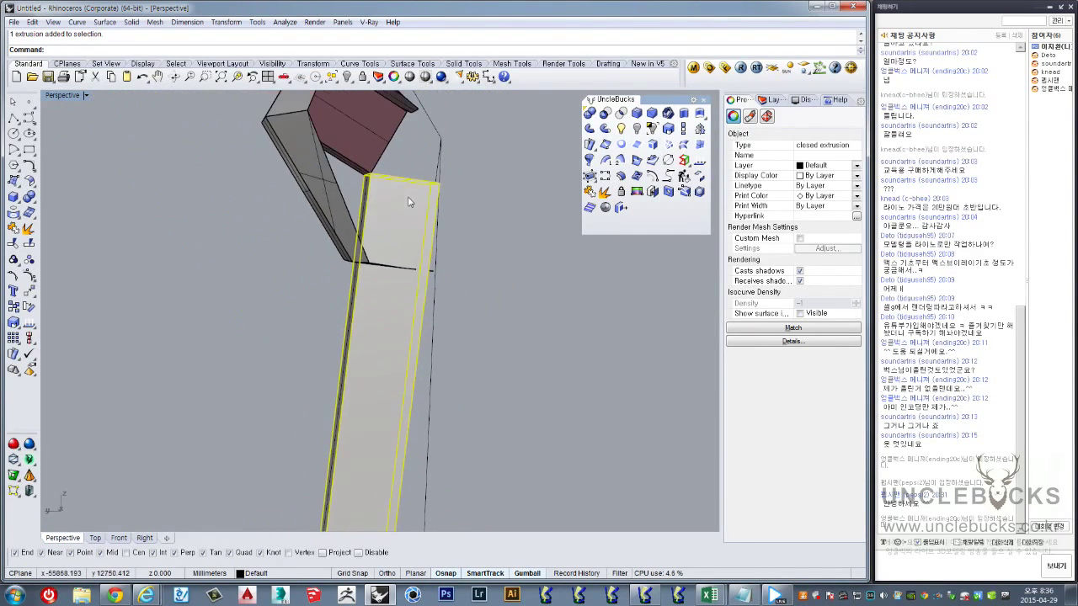
{"action": "right_click_drag", "start_coordinate": [409, 202], "coordinate": [361, 308]}
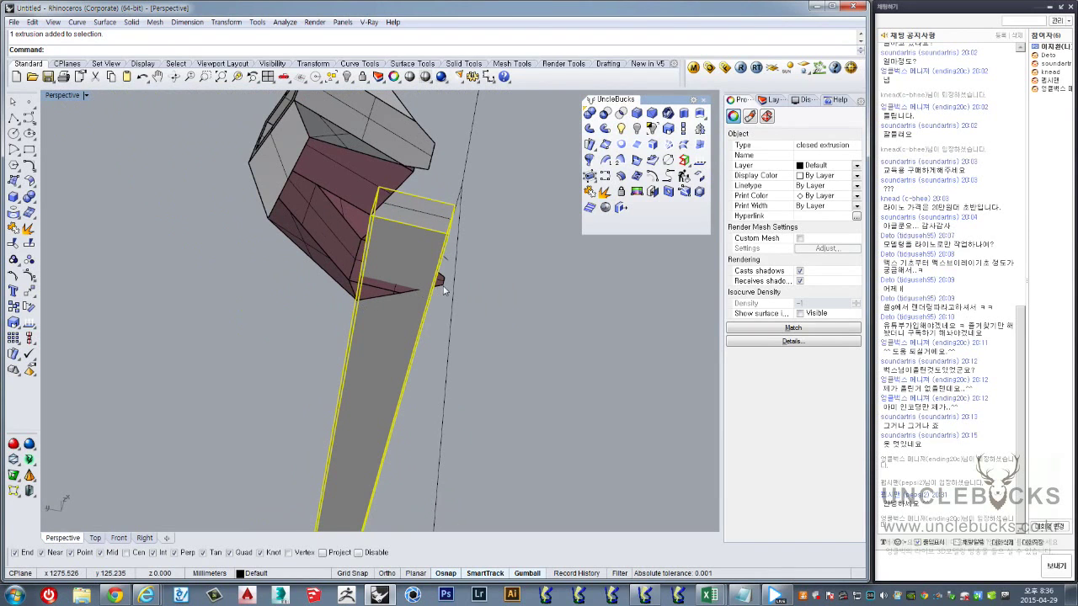
{"action": "scroll", "coordinate": [423, 272], "scroll_direction": "down", "scroll_amount": 2}
{"action": "scroll", "coordinate": [383, 297], "scroll_direction": "down", "scroll_amount": 1}
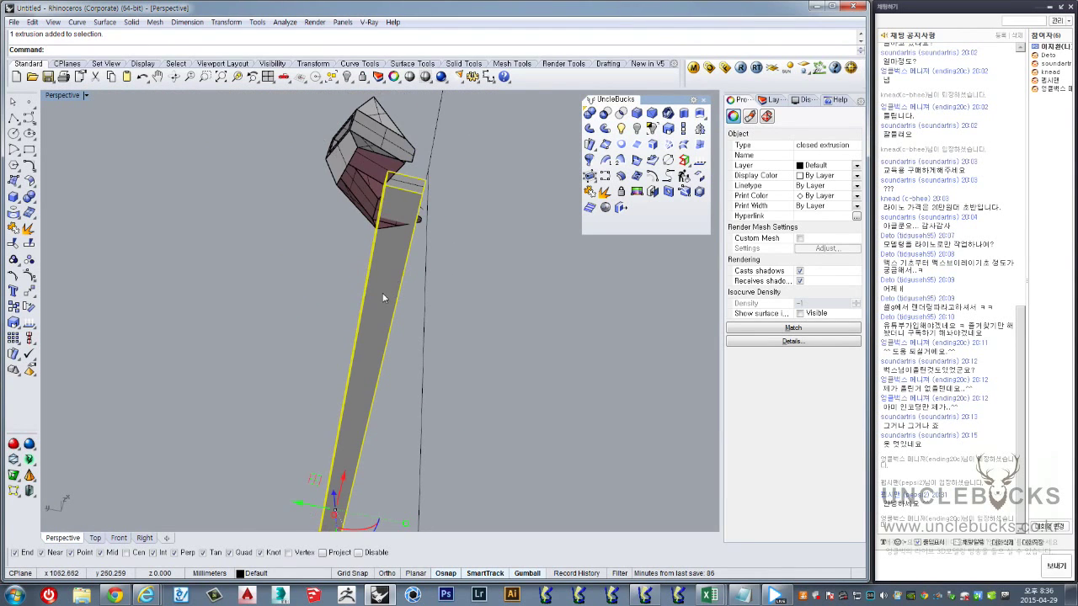
{"action": "left_click_drag", "start_coordinate": [310, 504], "coordinate": [292, 506]}
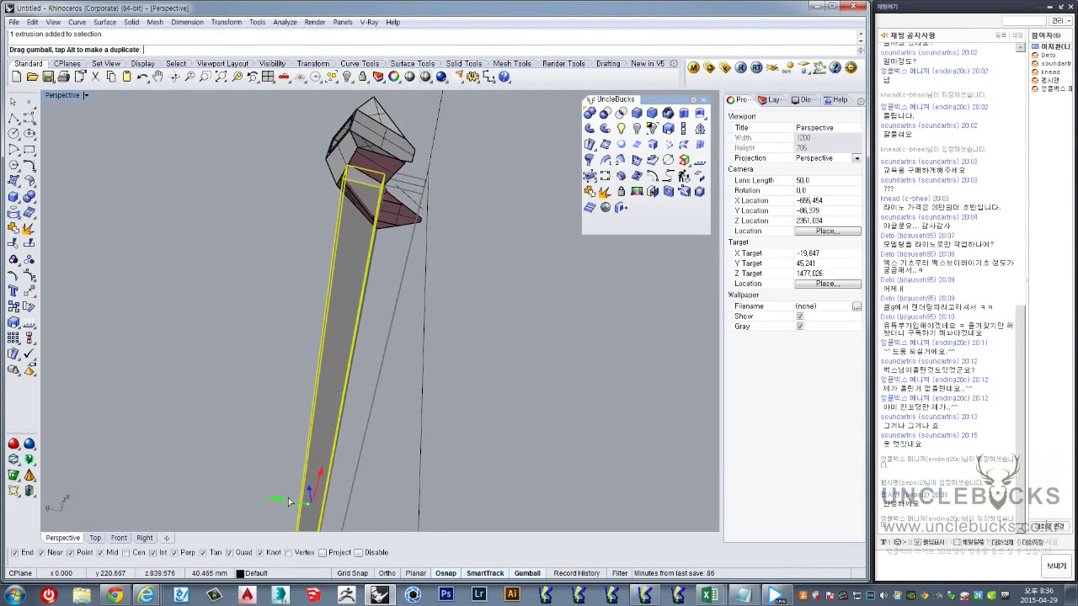
Undo the column move and deselect the column
{"action": "scroll", "coordinate": [391, 185], "scroll_direction": "up", "scroll_amount": 3}
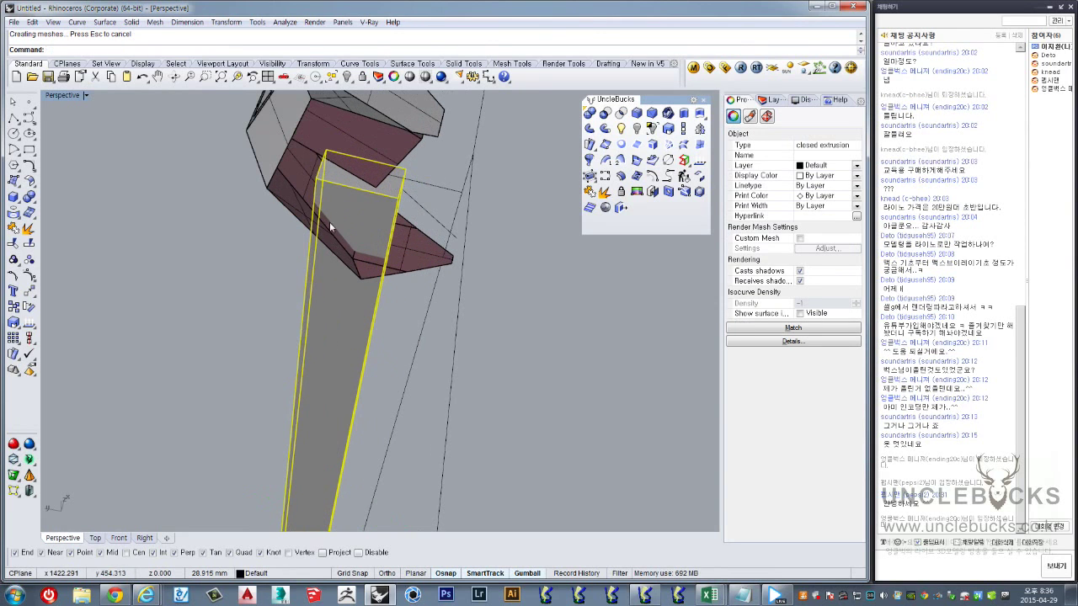
{"action": "key", "text": "ctrl+z"}
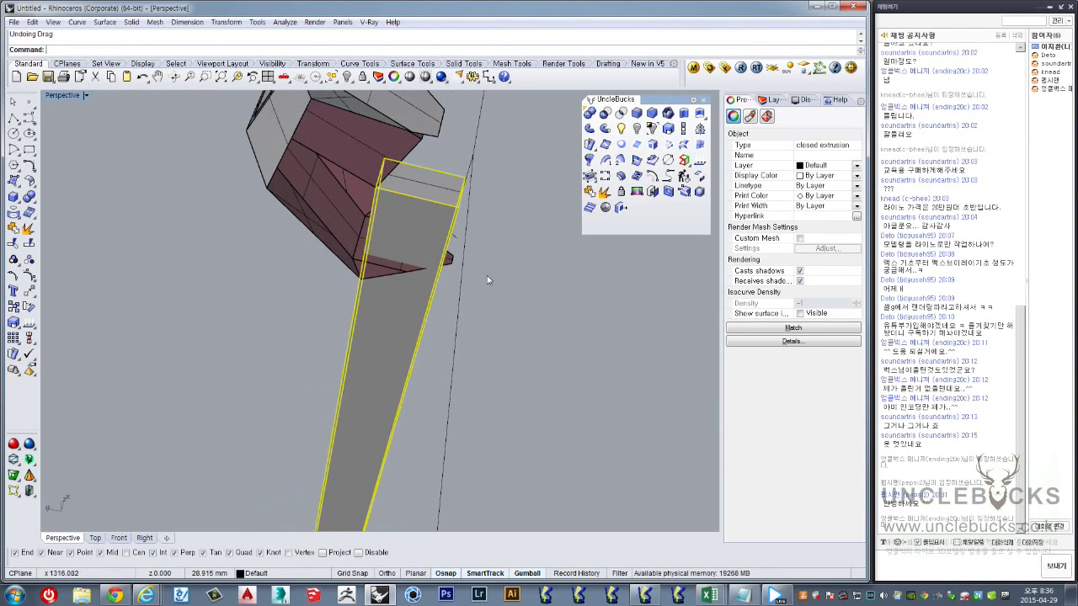
{"action": "right_click_drag", "start_coordinate": [487, 277], "coordinate": [374, 289]}
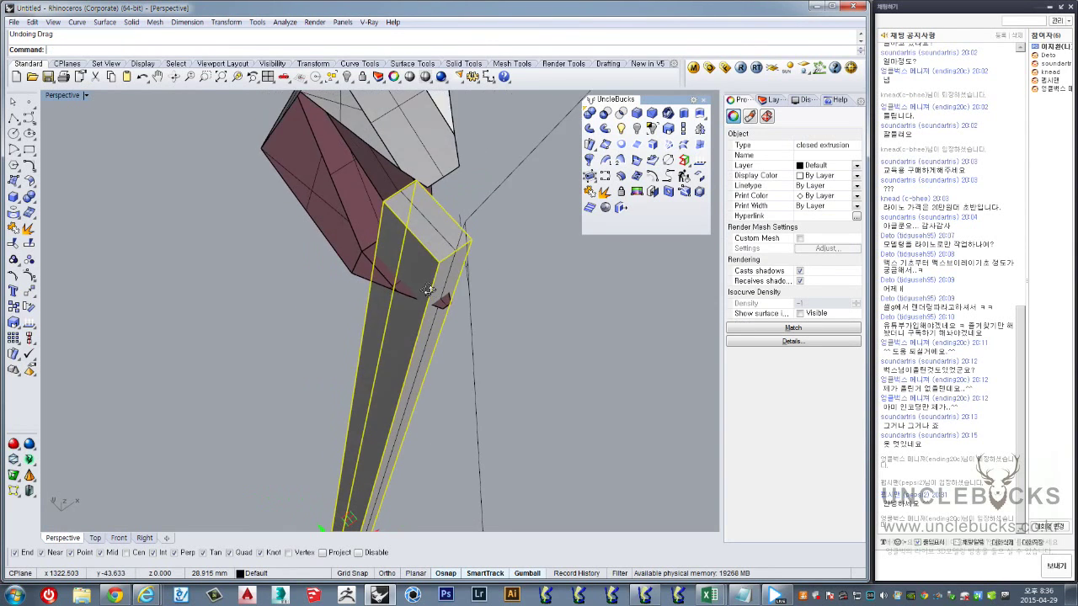
{"action": "left_click", "coordinate": [293, 351]}
Select the maroon hub arm piece and orbit around it to view the hub from above
{"action": "left_click", "coordinate": [357, 254]}
{"action": "mouse_move", "coordinate": [357, 254]}
{"action": "right_mouse_down"}
{"action": "mouse_move", "coordinate": [386, 277]}
{"action": "mouse_move", "coordinate": [319, 284]}
{"action": "mouse_move", "coordinate": [373, 203]}
{"action": "right_mouse_up"}
{"action": "scroll", "coordinate": [326, 266], "scroll_direction": "up", "scroll_amount": 3}
{"action": "scroll", "coordinate": [328, 303], "scroll_direction": "up", "scroll_amount": 2}
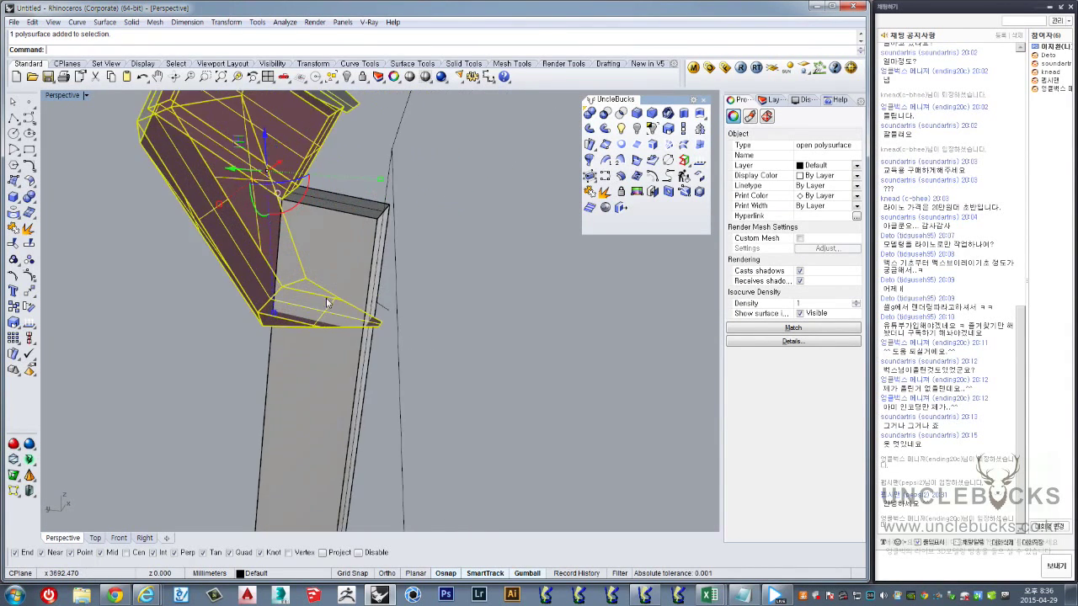
{"action": "right_click_drag", "start_coordinate": [328, 303], "coordinate": [350, 328]}
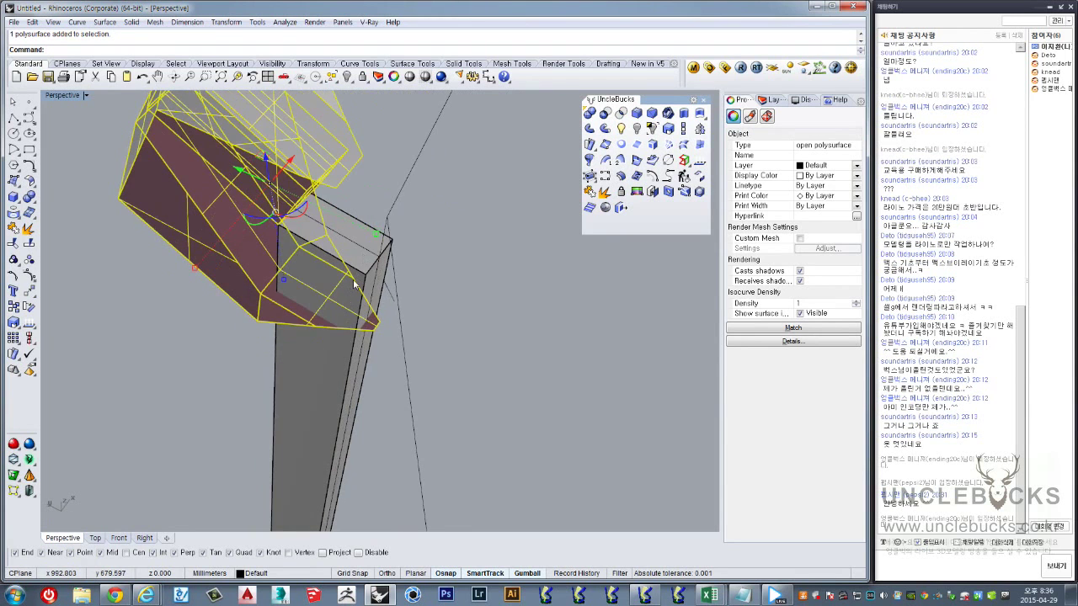
{"action": "right_click_drag", "start_coordinate": [354, 285], "coordinate": [96, 133]}
In the Top view, polar-array the socketed joint piece into six copies around the hub centre
{"action": "key", "text": "ctrl+F1"}
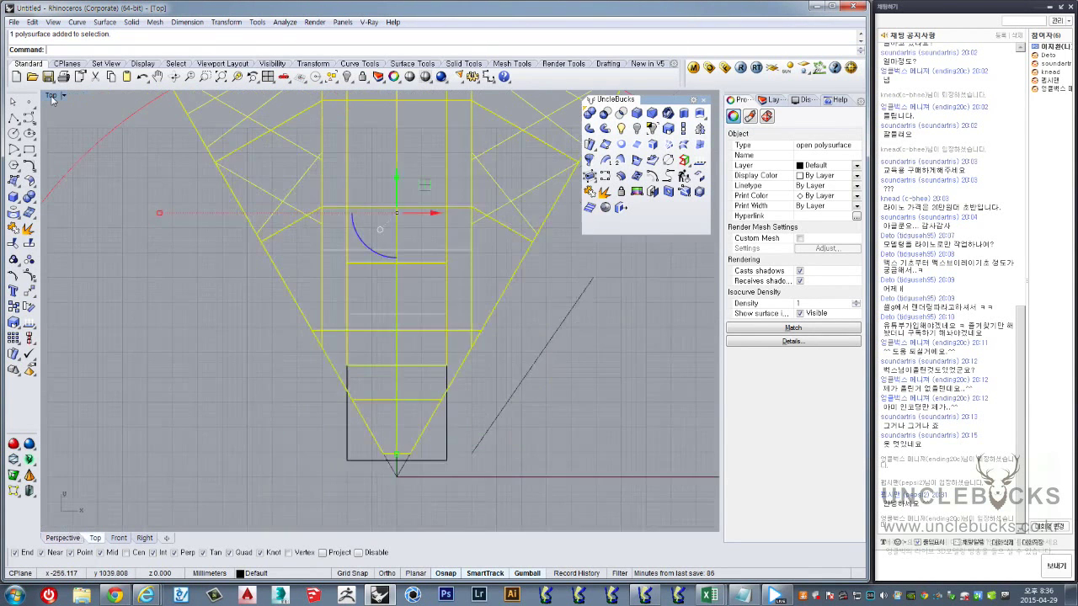
{"action": "scroll", "coordinate": [241, 210], "scroll_direction": "down", "scroll_amount": 2}
{"action": "scroll", "coordinate": [333, 170], "scroll_direction": "down", "scroll_amount": 2}
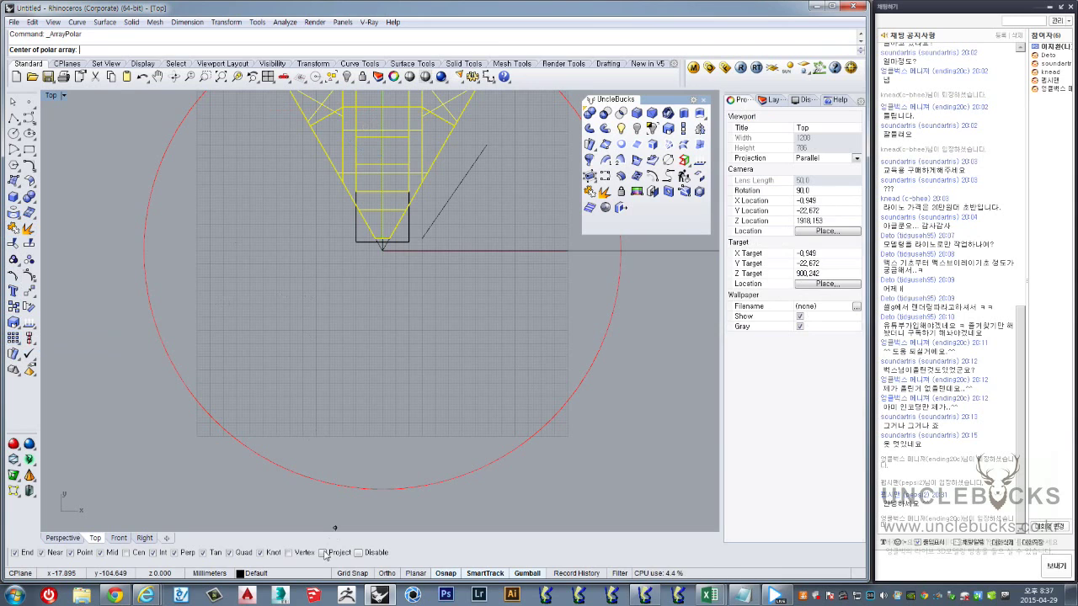
{"action": "scroll", "coordinate": [372, 274], "scroll_direction": "up", "scroll_amount": 2}
{"action": "scroll", "coordinate": [452, 232], "scroll_direction": "down", "scroll_amount": 2}
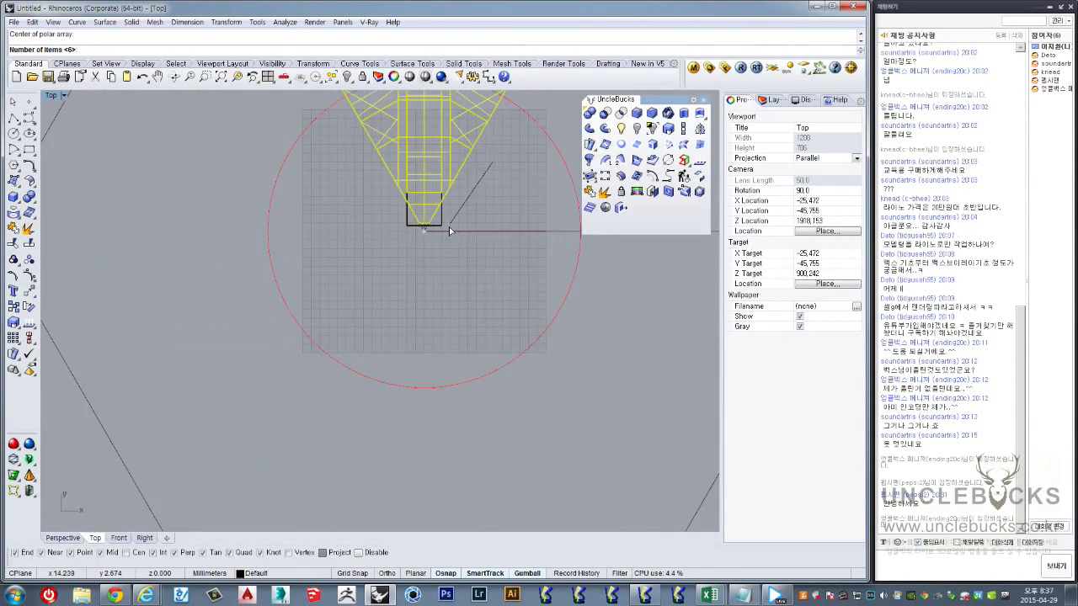
{"action": "scroll", "coordinate": [451, 230], "scroll_direction": "down", "scroll_amount": 2}
{"action": "key", "text": "Return"}
{"action": "key", "text": "Return"}
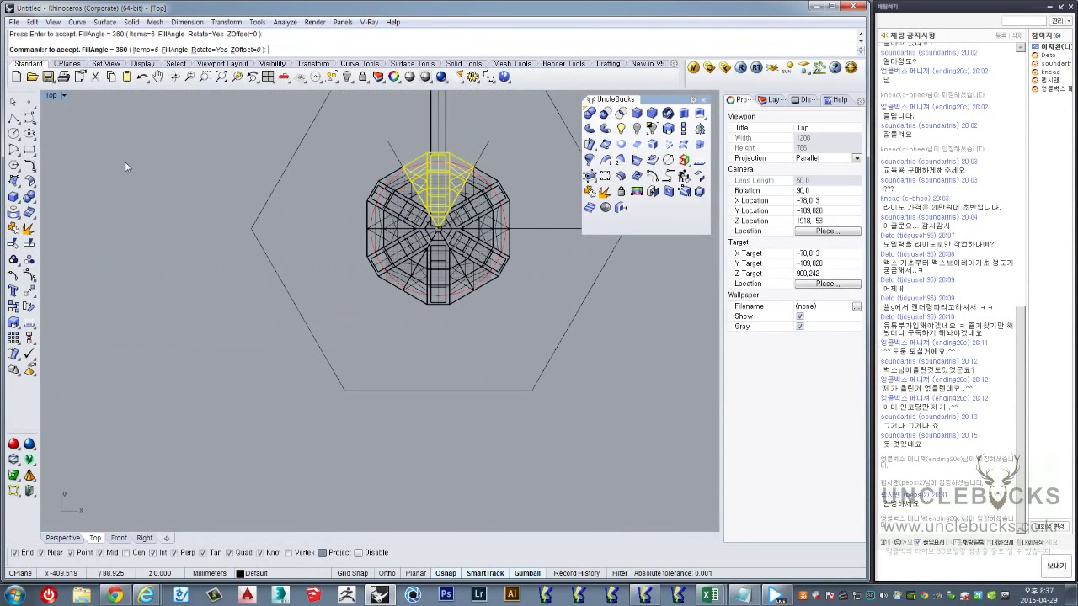
Maximize Perspective, orbit to look up under the hub, and select the leaning column
{"action": "double_click", "coordinate": [50, 96]}
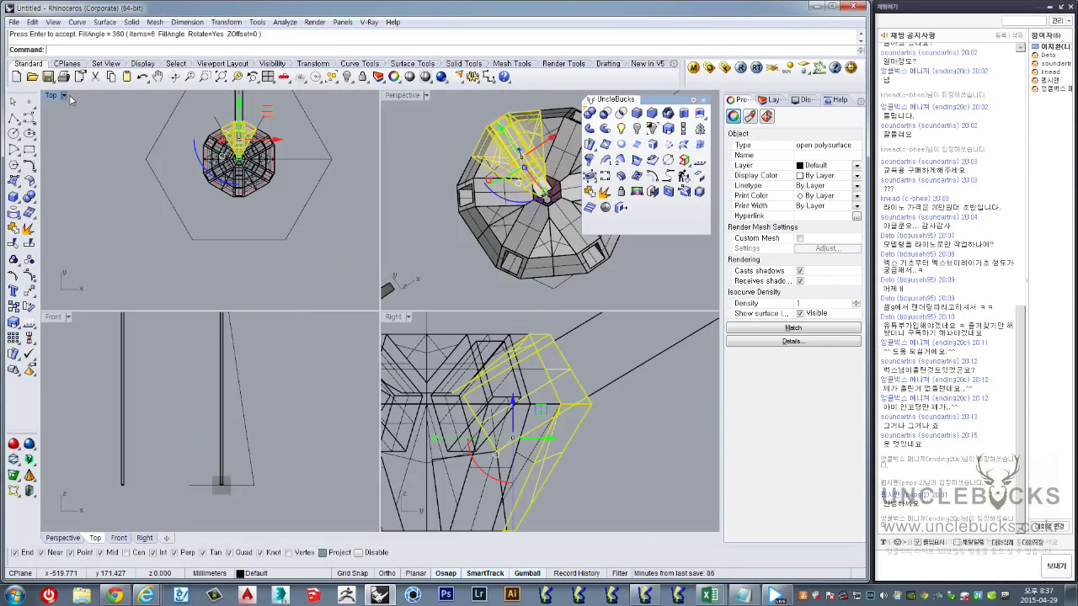
{"action": "double_click", "coordinate": [410, 95]}
{"action": "right_click_drag", "start_coordinate": [409, 168], "coordinate": [390, 99]}
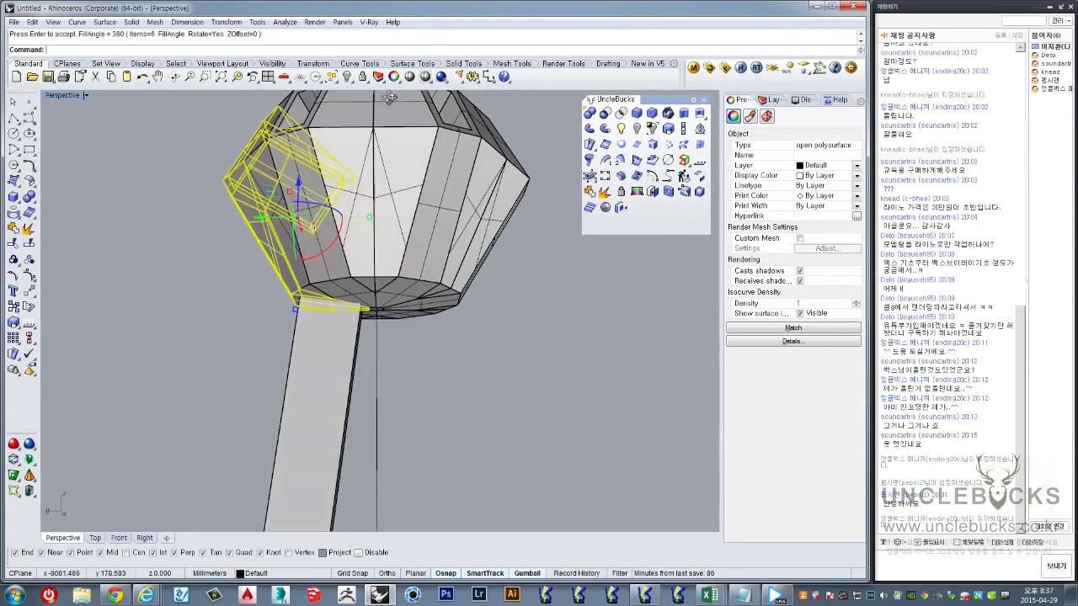
{"action": "key", "text": "Escape"}
{"action": "right_click_drag", "start_coordinate": [466, 298], "coordinate": [509, 303]}
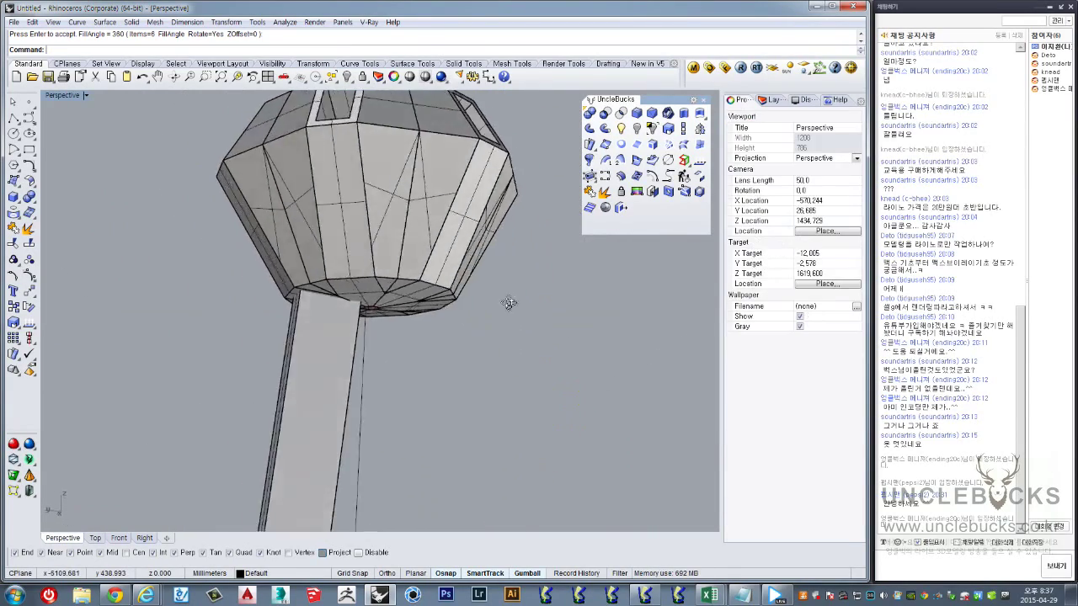
{"action": "right_click_drag", "start_coordinate": [509, 304], "coordinate": [432, 327]}
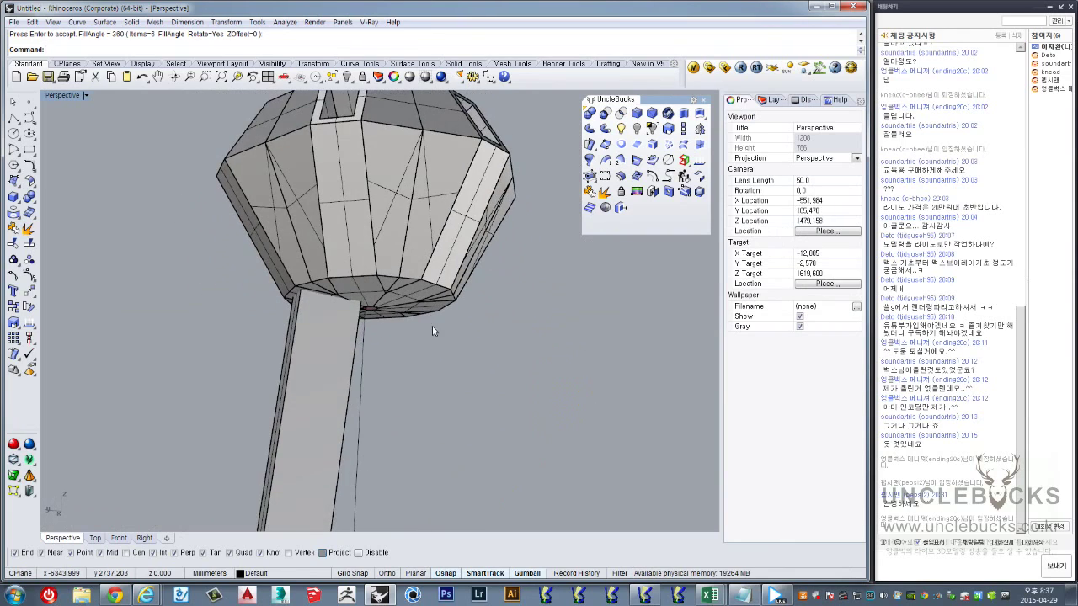
{"action": "left_click", "coordinate": [320, 371]}
{"action": "right_click_drag", "start_coordinate": [320, 371], "coordinate": [219, 235]}
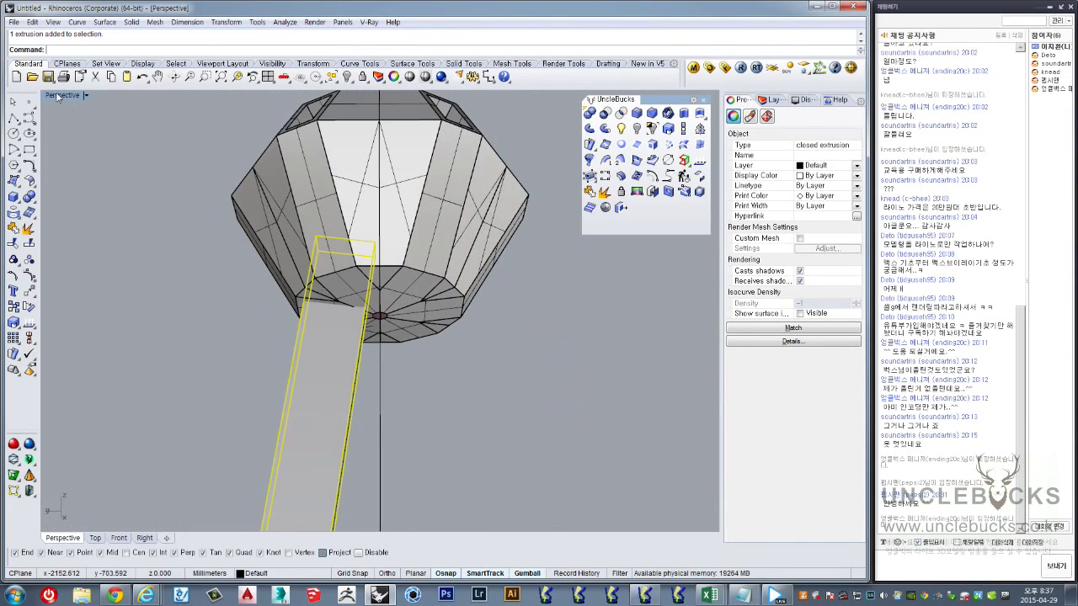
In the maximized Top view, polar-array the leaning column into 6 copies over 360°
{"action": "double_click", "coordinate": [53, 95]}
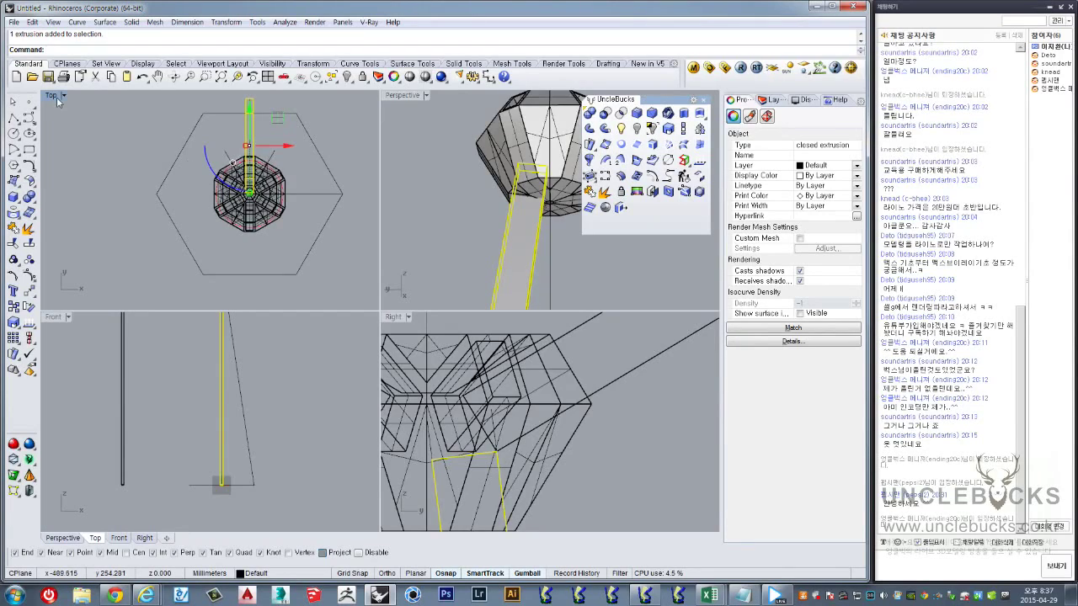
{"action": "double_click", "coordinate": [57, 101]}
{"action": "scroll", "coordinate": [295, 291], "scroll_direction": "up", "scroll_amount": 2}
{"action": "scroll", "coordinate": [294, 291], "scroll_direction": "up", "scroll_amount": 3}
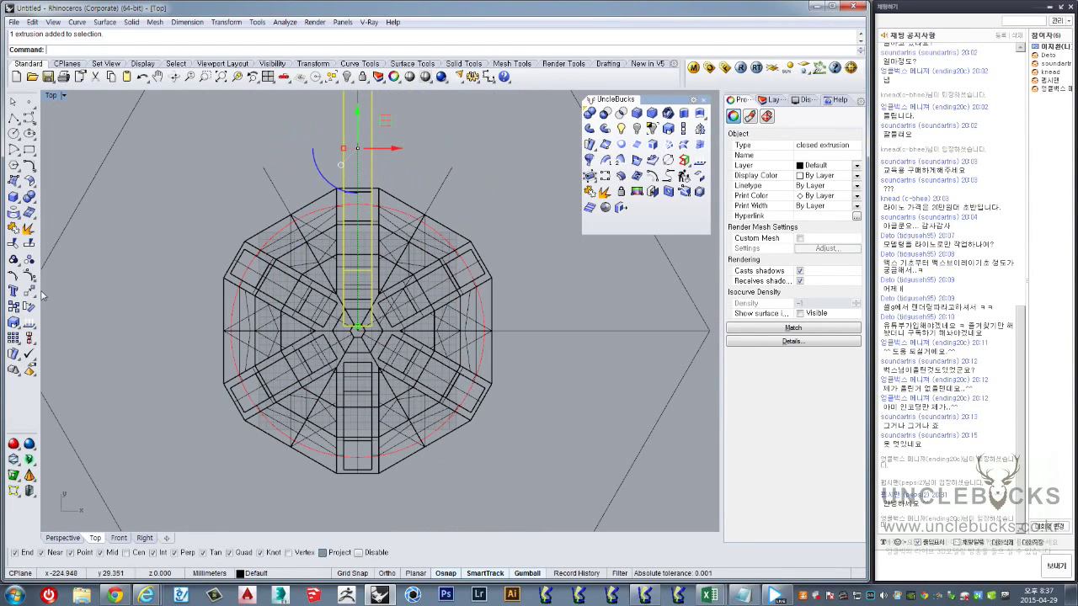
{"action": "left_click", "coordinate": [14, 340]}
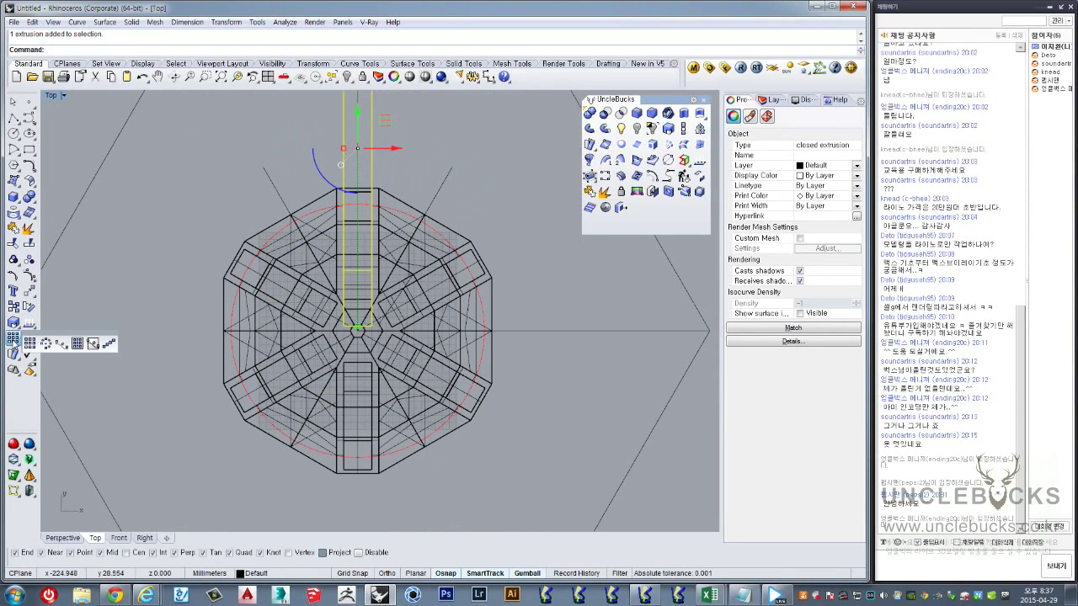
{"action": "left_click", "coordinate": [46, 343]}
{"action": "scroll", "coordinate": [337, 330], "scroll_direction": "up", "scroll_amount": 3}
{"action": "scroll", "coordinate": [321, 331], "scroll_direction": "up", "scroll_amount": 2}
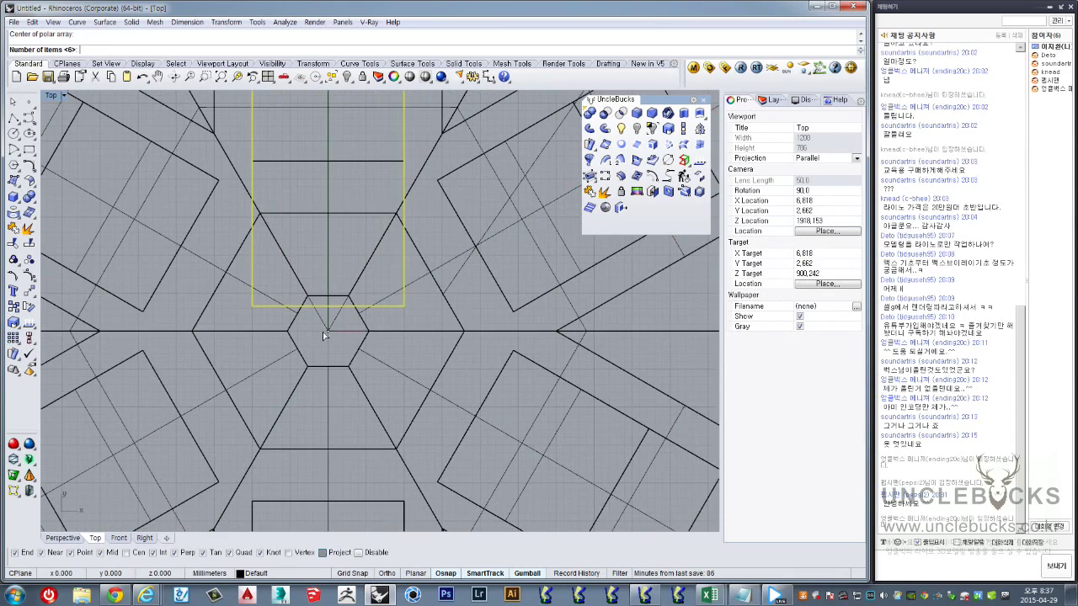
{"action": "scroll", "coordinate": [323, 332], "scroll_direction": "down", "scroll_amount": 5}
{"action": "key", "text": "Return"}
{"action": "key", "text": "Return"}
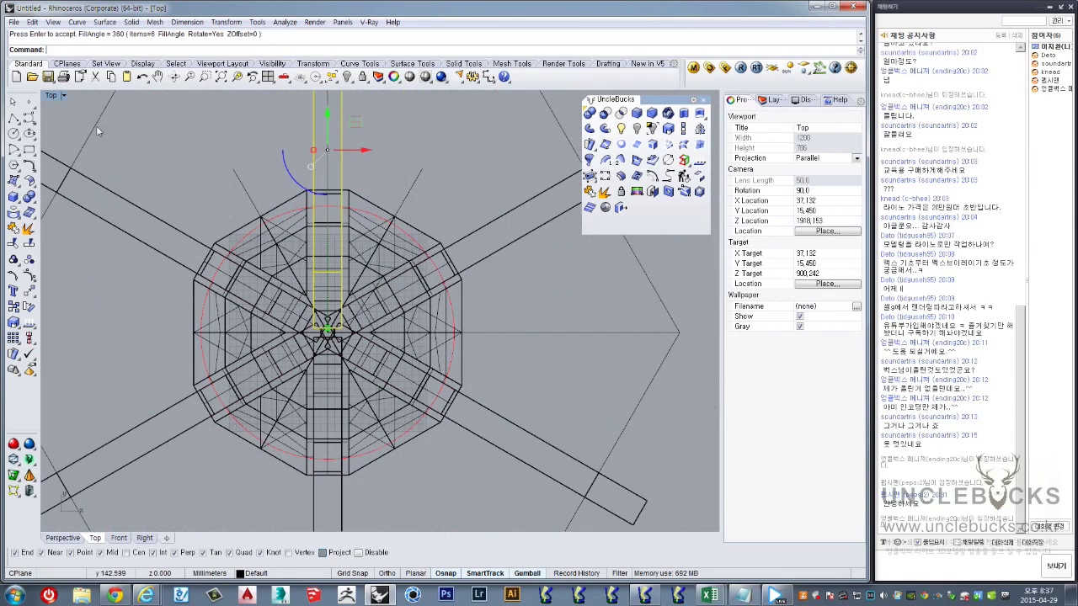
{"action": "key", "text": "Return"}
Maximize the Perspective view and orbit around the tower to inspect the arrayed columns
{"action": "double_click", "coordinate": [52, 95]}
{"action": "left_click", "coordinate": [396, 96]}
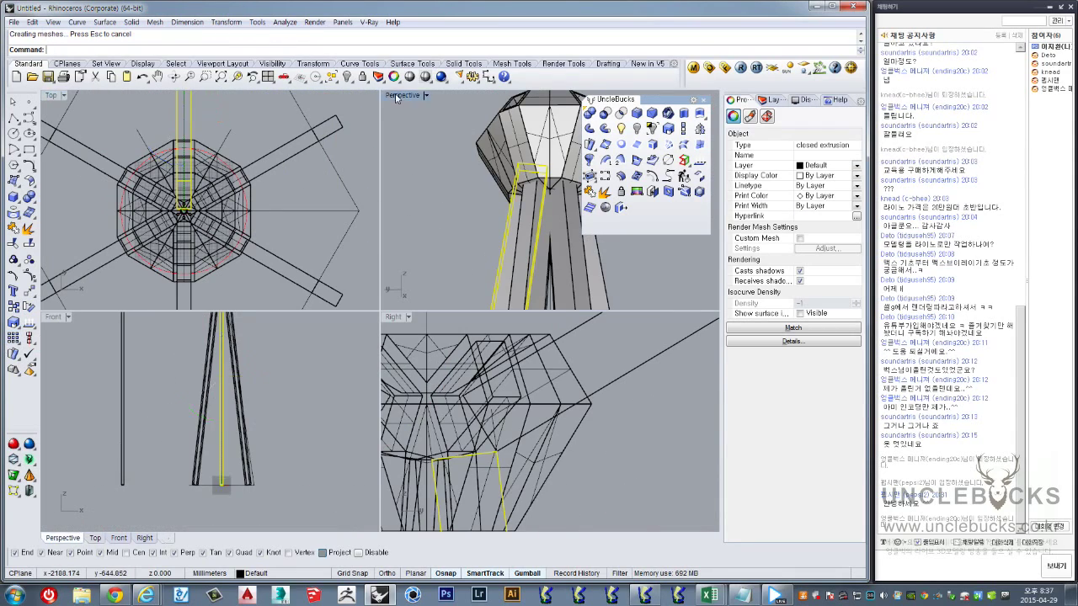
{"action": "double_click", "coordinate": [396, 96]}
{"action": "mouse_move", "coordinate": [531, 342]}
{"action": "right_mouse_down"}
{"action": "mouse_move", "coordinate": [490, 272]}
{"action": "mouse_move", "coordinate": [432, 292]}
{"action": "mouse_move", "coordinate": [412, 333]}
{"action": "mouse_move", "coordinate": [480, 325]}
{"action": "mouse_move", "coordinate": [438, 331]}
{"action": "mouse_move", "coordinate": [295, 315]}
{"action": "mouse_move", "coordinate": [313, 253]}
{"action": "mouse_move", "coordinate": [377, 172]}
{"action": "mouse_move", "coordinate": [405, 256]}
{"action": "right_mouse_up"}
{"action": "scroll", "coordinate": [413, 333], "scroll_direction": "down", "scroll_amount": 3}
{"action": "scroll", "coordinate": [438, 328], "scroll_direction": "down", "scroll_amount": 2}
Inspect the tower from below and above, selecting the side post and the hub's top cap
{"action": "left_click", "coordinate": [378, 172]}
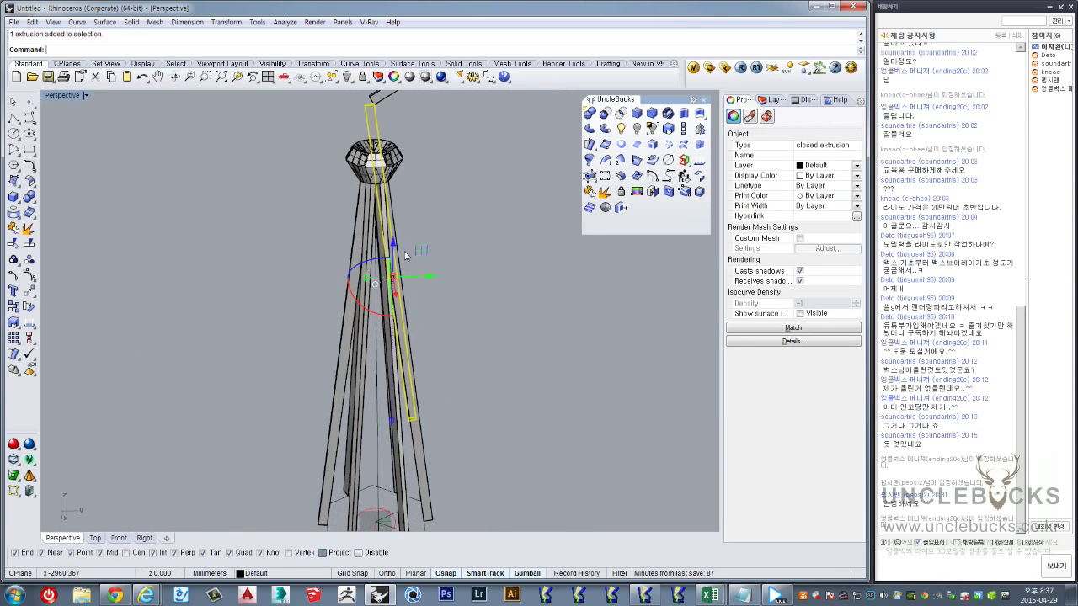
{"action": "right_click_drag", "start_coordinate": [411, 294], "coordinate": [417, 267]}
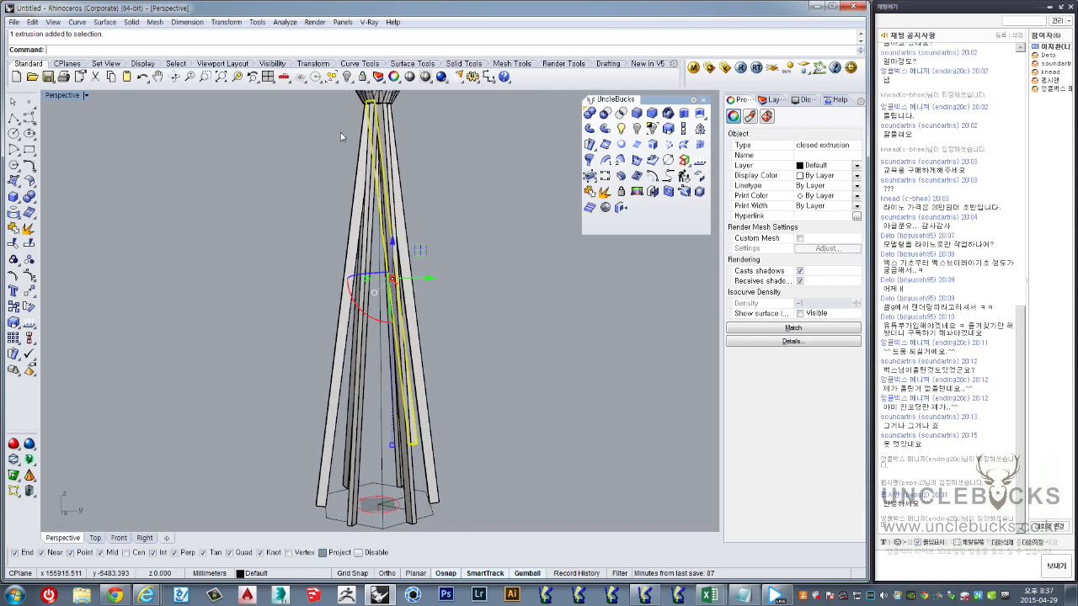
{"action": "right_click_drag", "start_coordinate": [340, 132], "coordinate": [450, 192]}
{"action": "key", "text": "Escape"}
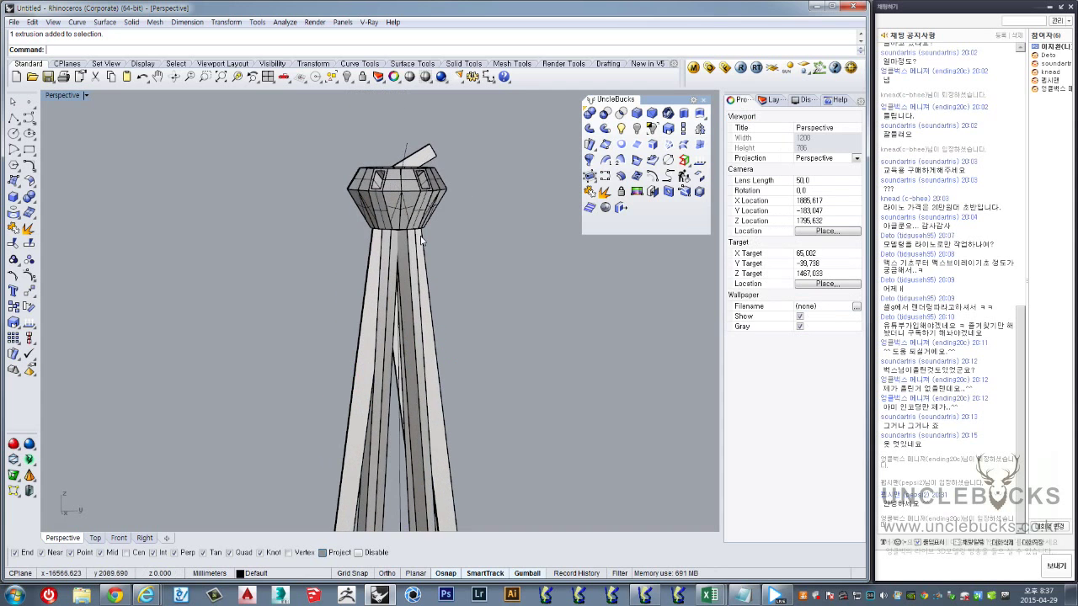
{"action": "mouse_move", "coordinate": [422, 241]}
{"action": "right_mouse_down"}
{"action": "mouse_move", "coordinate": [431, 148]}
{"action": "mouse_move", "coordinate": [64, 101]}
{"action": "right_mouse_up"}
{"action": "left_click", "coordinate": [431, 148]}
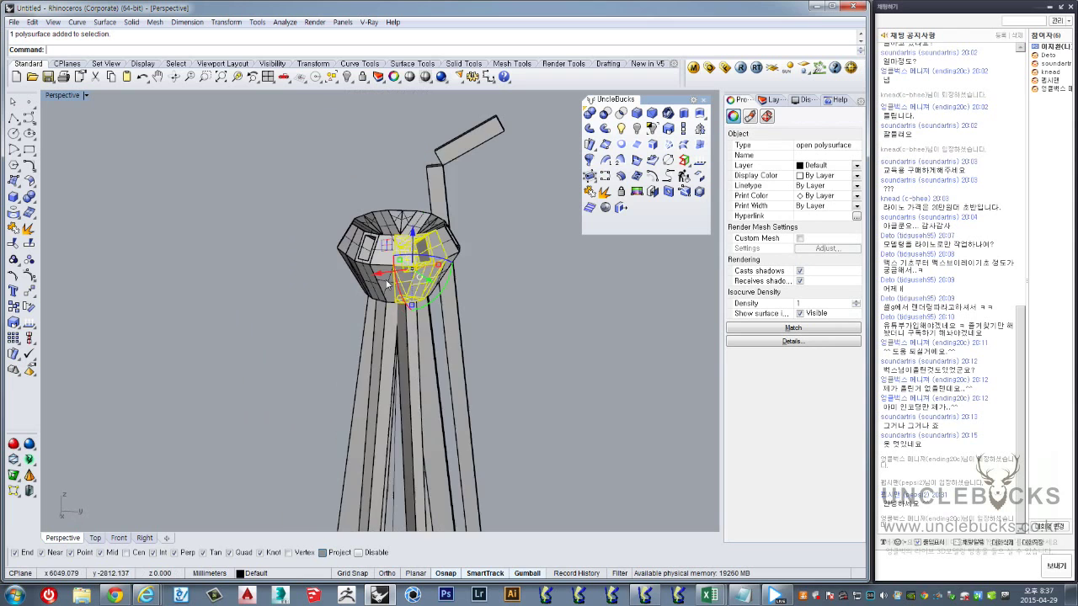
In the maximized Top view, undo the deletion and two earlier edits
{"action": "double_click", "coordinate": [59, 96]}
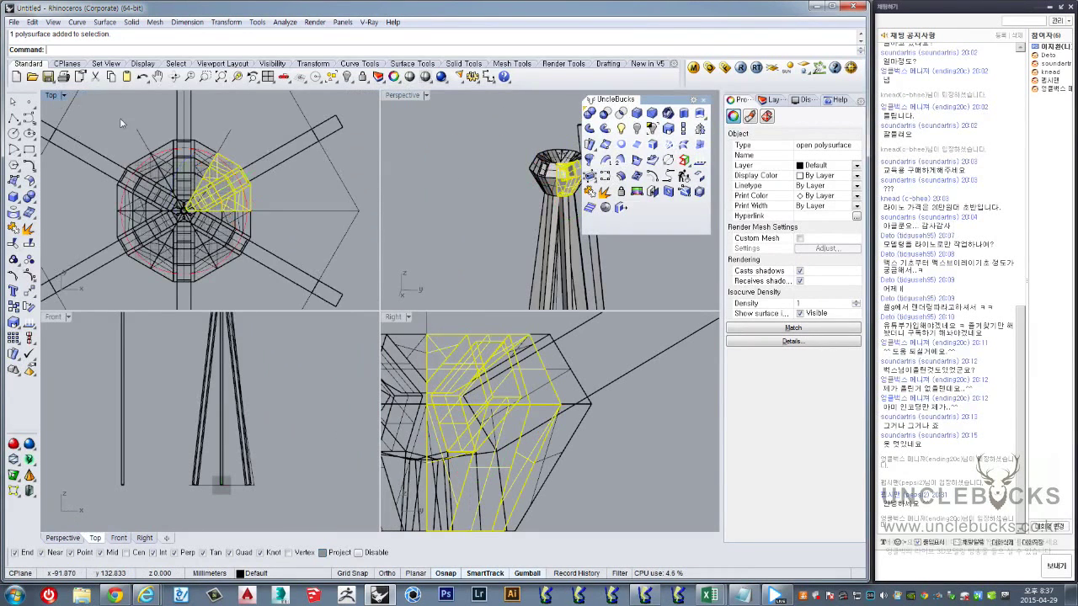
{"action": "double_click", "coordinate": [55, 98]}
{"action": "key", "text": "ctrl+z"}
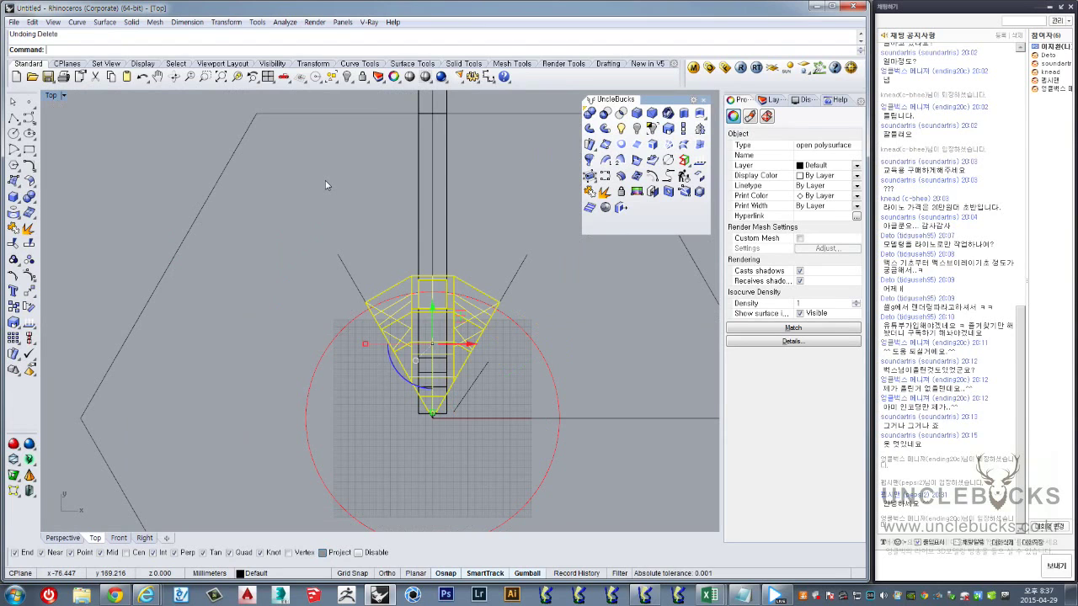
{"action": "key", "text": "ctrl+z"}
{"action": "key", "text": "ctrl+z"}
{"action": "key", "text": "ctrl+z"}
{"action": "key", "text": "ctrl+z"}
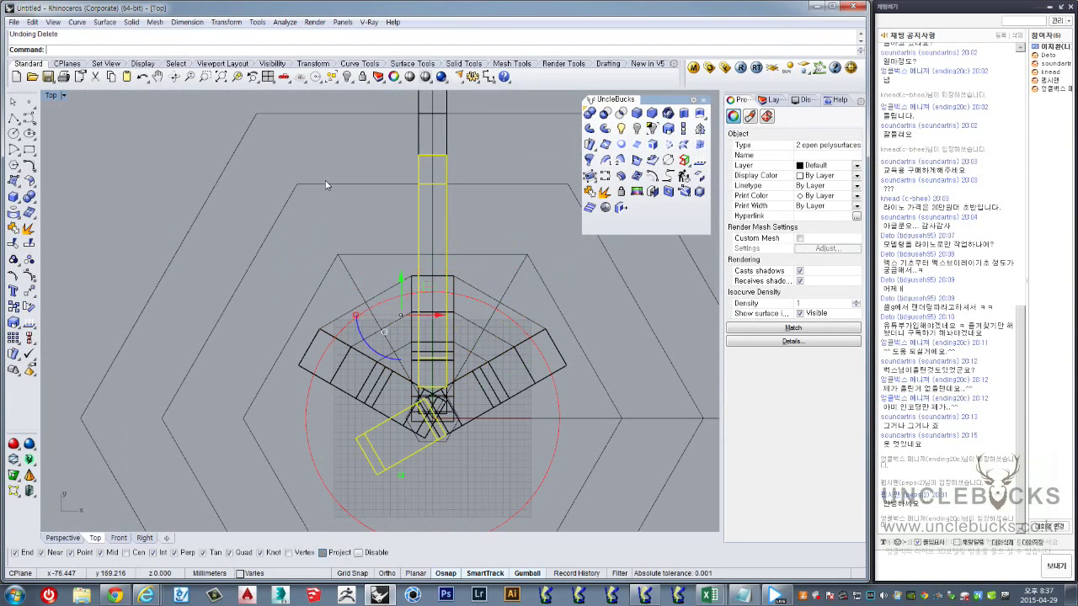
{"action": "key", "text": "ctrl+z"}
In Perspective, undo the polyline, arm extrusions, rectangle outline and offset outlines
{"action": "double_click", "coordinate": [51, 96]}
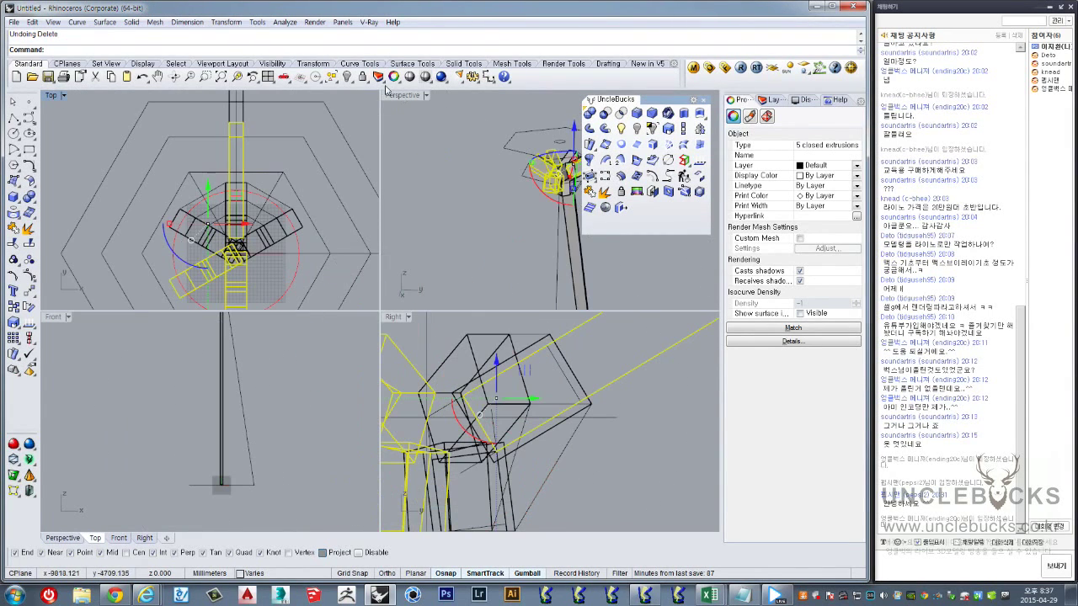
{"action": "double_click", "coordinate": [398, 95]}
{"action": "mouse_move", "coordinate": [413, 263]}
{"action": "right_mouse_down"}
{"action": "mouse_move", "coordinate": [444, 261]}
{"action": "mouse_move", "coordinate": [401, 331]}
{"action": "right_mouse_up"}
{"action": "scroll", "coordinate": [444, 261], "scroll_direction": "up", "scroll_amount": 3}
{"action": "key", "text": "ctrl+z"}
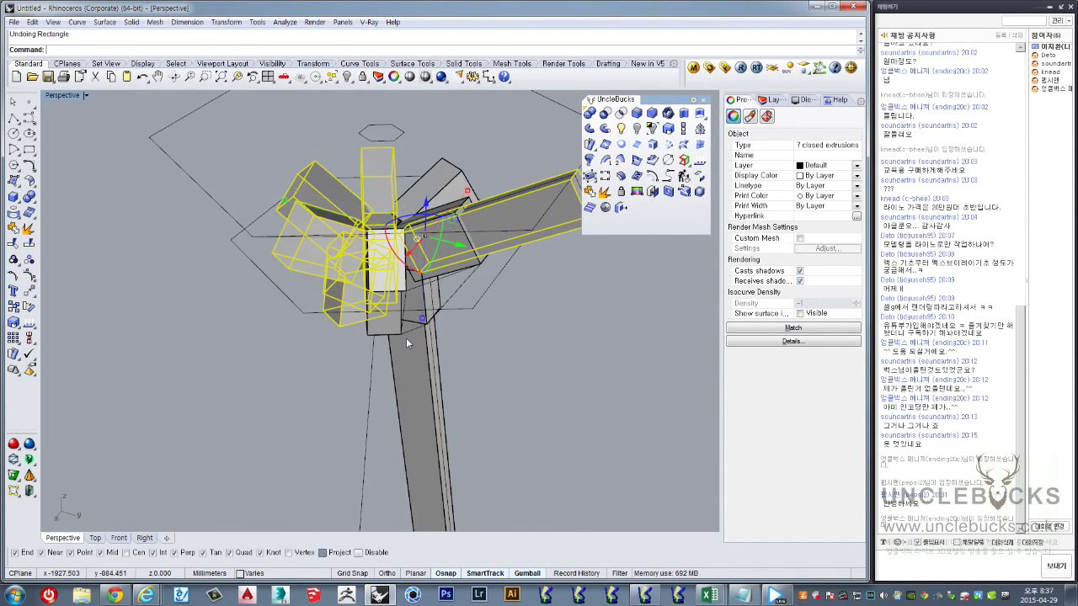
{"action": "key", "text": "ctrl+z"}
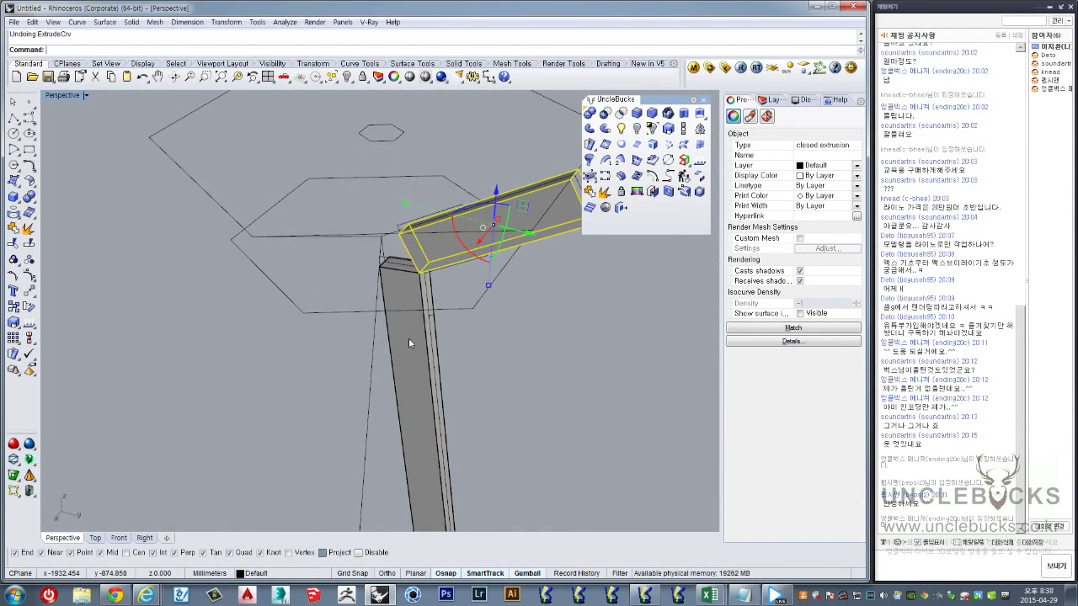
{"action": "right_click_drag", "start_coordinate": [430, 328], "coordinate": [346, 314]}
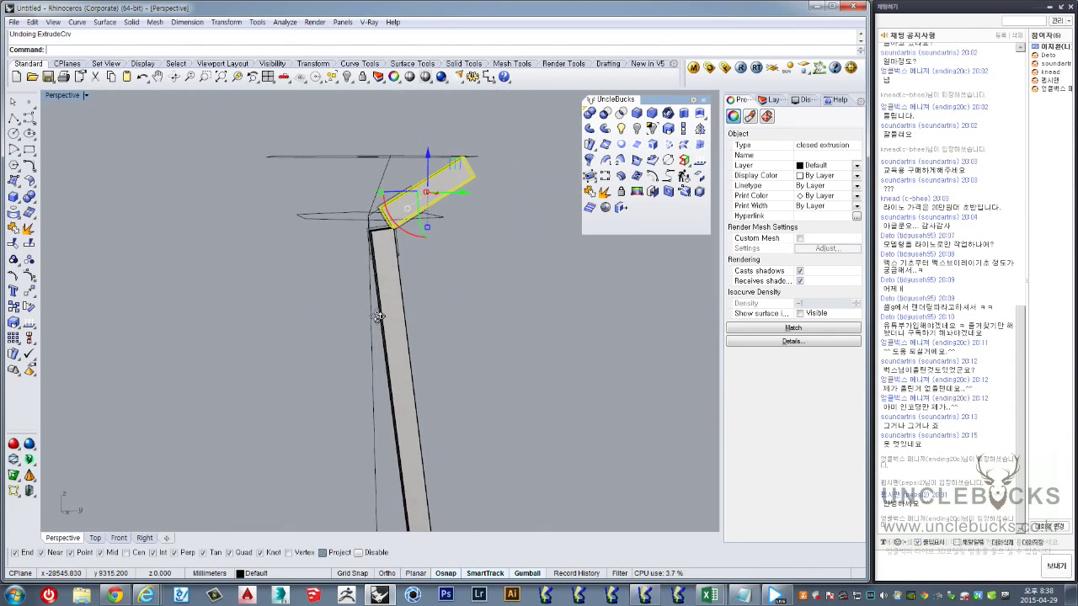
{"action": "key", "text": "ctrl+z"}
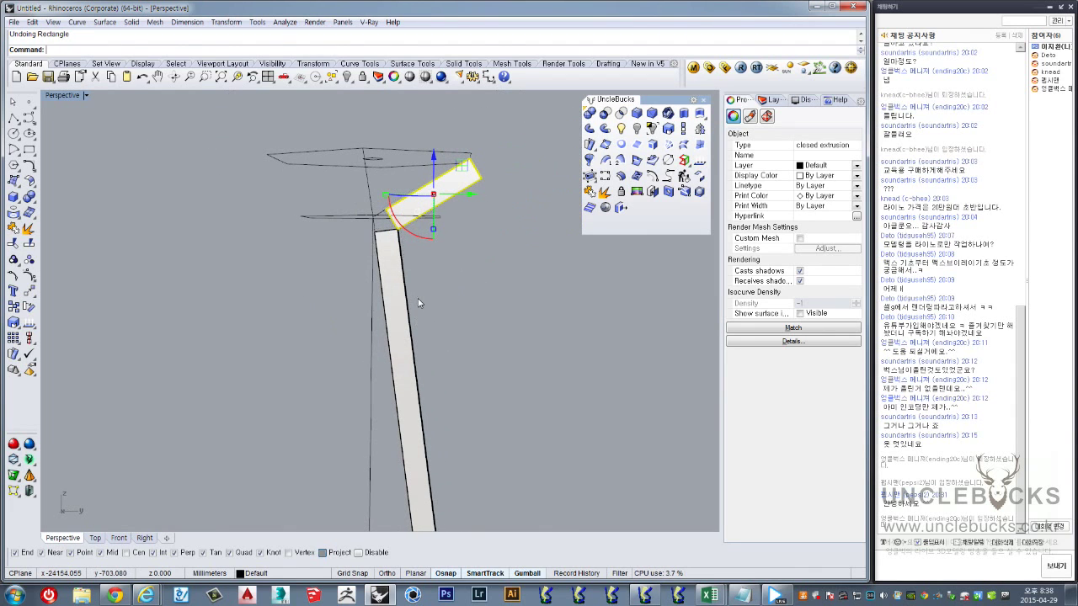
{"action": "key", "text": "ctrl+z"}
{"action": "key", "text": "ctrl+z"}
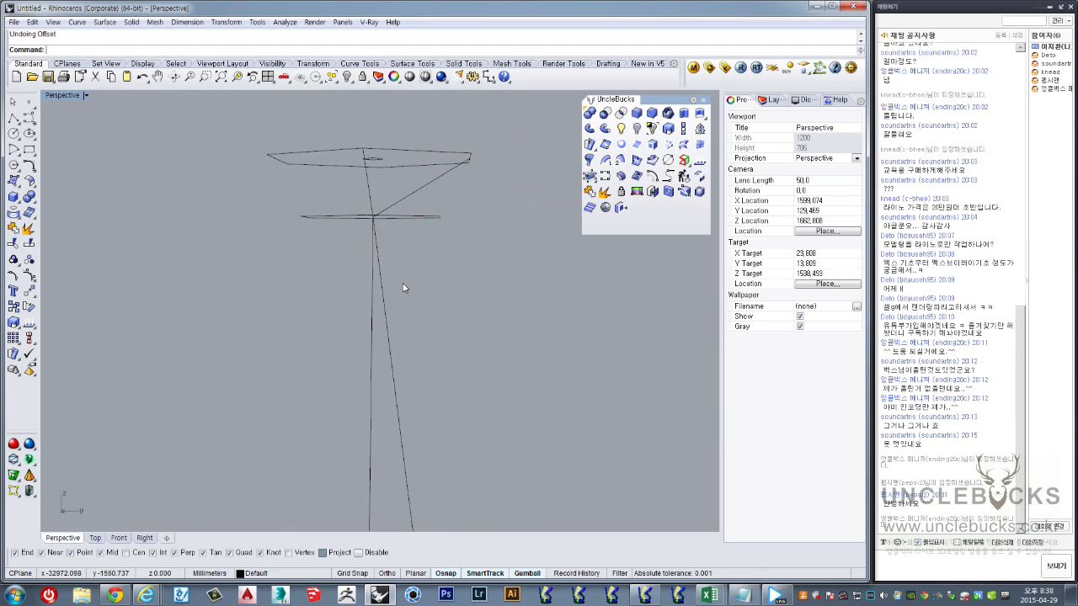
In the maximized Right view, window-select the leaning curve's corner endpoints to move them 30 along X
{"action": "left_click", "coordinate": [385, 316]}
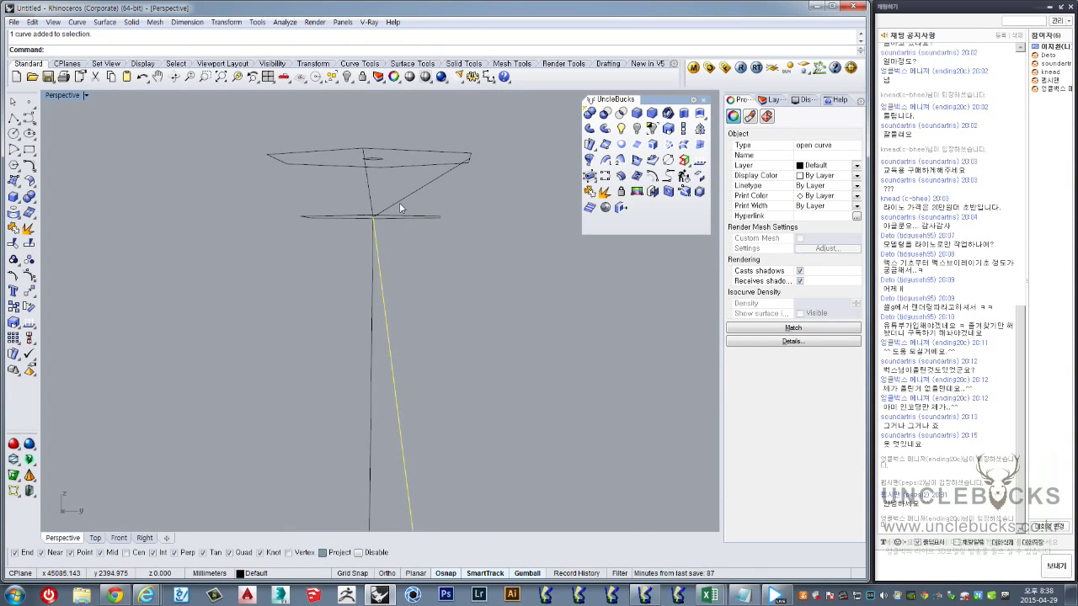
{"action": "double_click", "coordinate": [61, 95]}
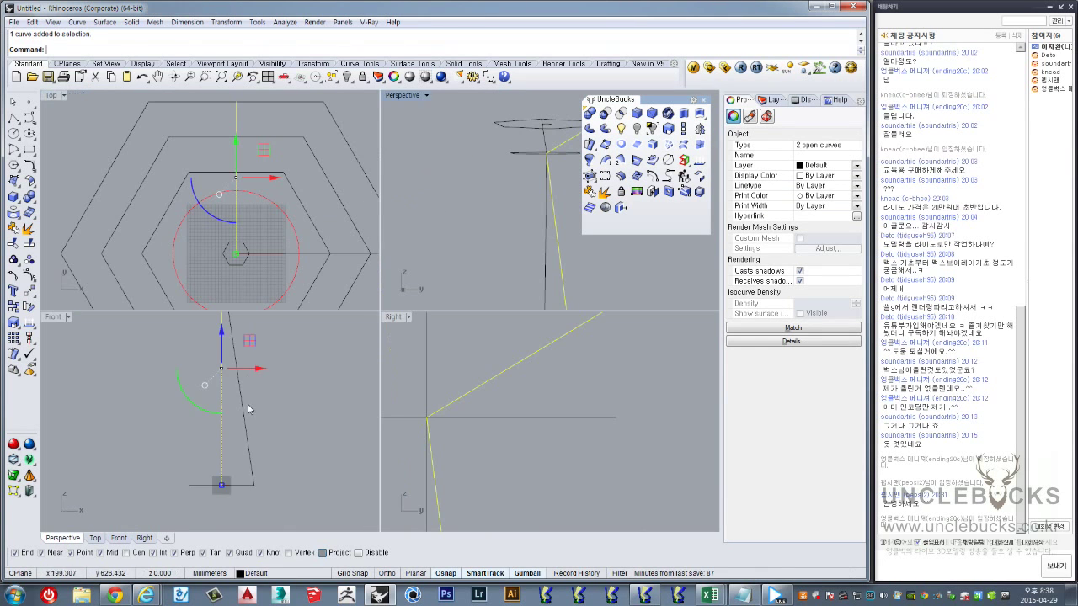
{"action": "double_click", "coordinate": [392, 319]}
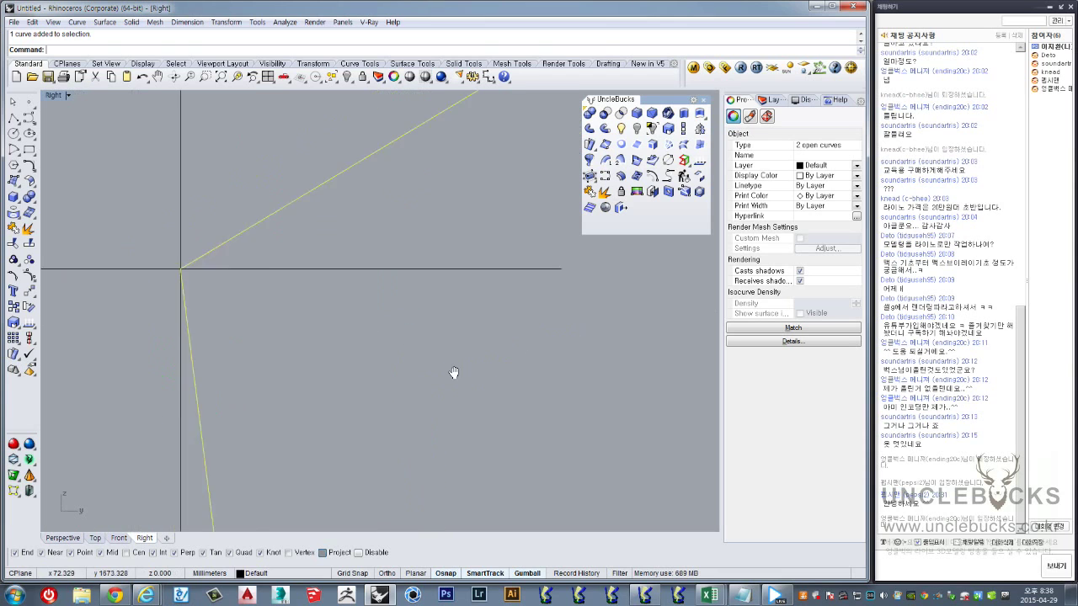
{"action": "left_click_drag", "start_coordinate": [194, 270], "coordinate": [278, 343], "text": "ctrl+shift"}
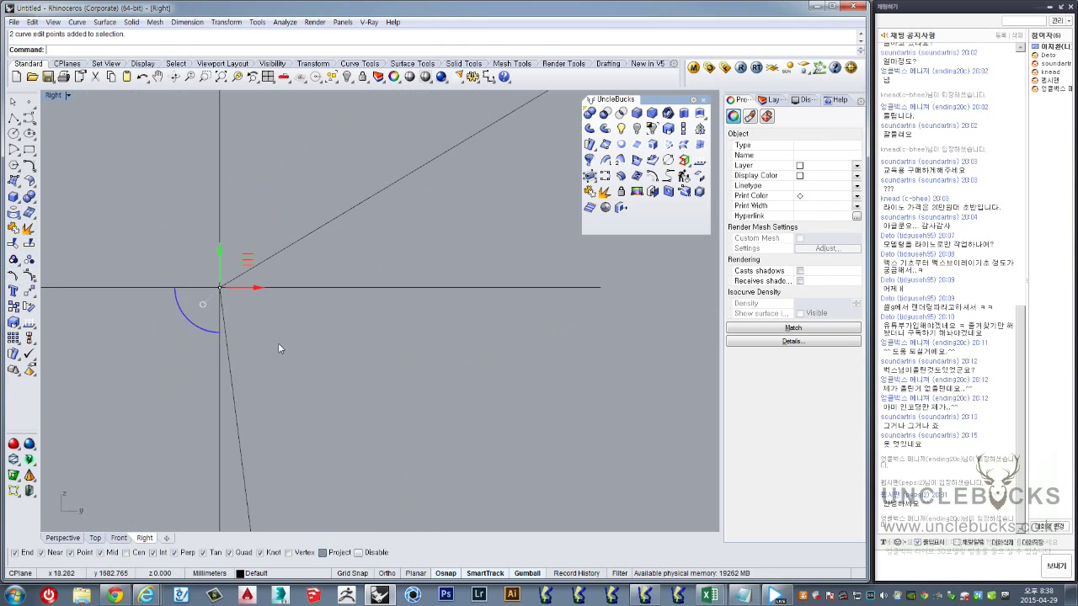
{"action": "scroll", "coordinate": [346, 293], "scroll_direction": "down", "scroll_amount": 5}
{"action": "left_click_drag", "start_coordinate": [346, 293], "coordinate": [343, 298]}
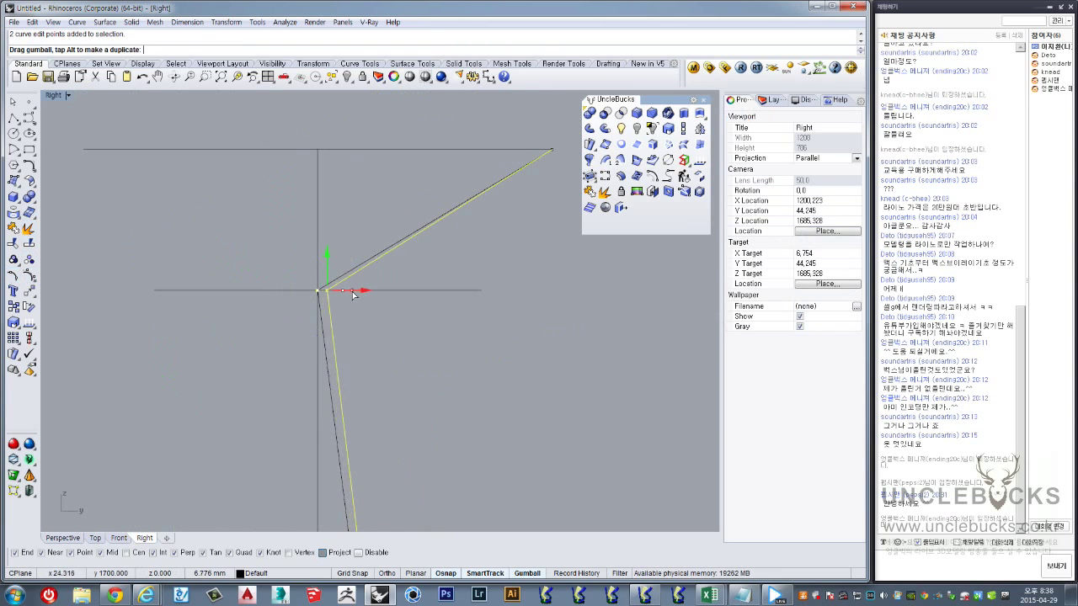
{"action": "key", "text": "ctrl+z"}
{"action": "left_click", "coordinate": [342, 293]}
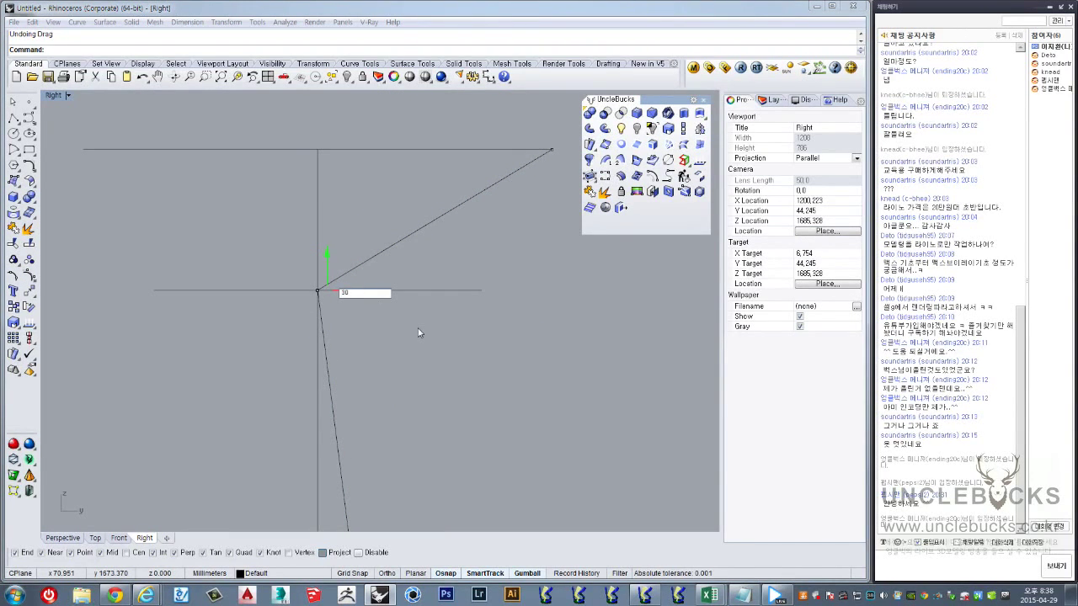
Move the two bend edit points 30 units along X with the gumball
{"action": "key", "text": "Escape"}
{"action": "right_click_drag", "start_coordinate": [451, 297], "coordinate": [269, 423]}
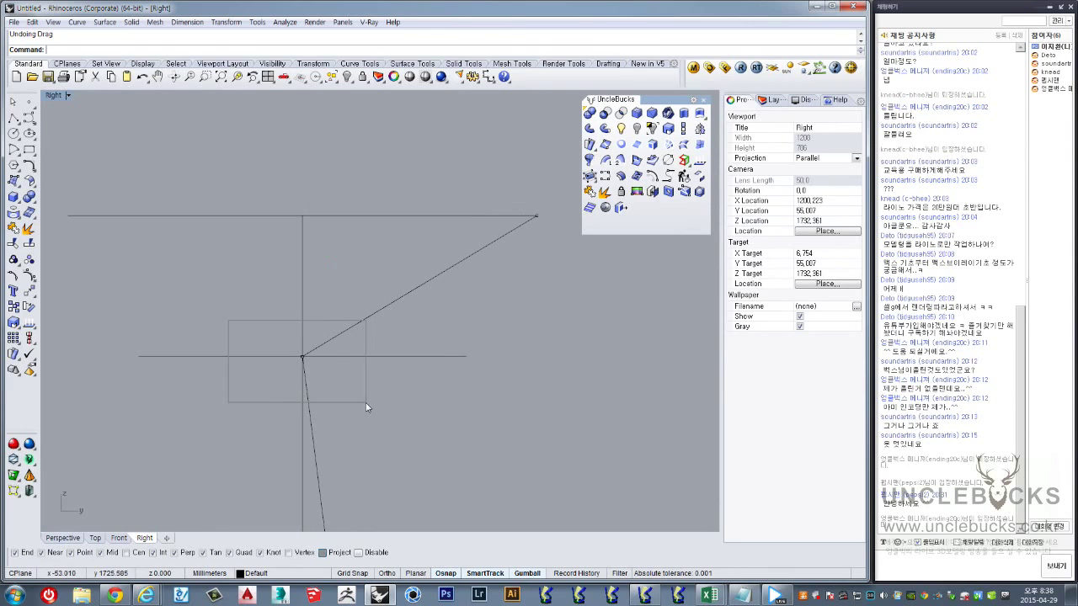
{"action": "left_click_drag", "start_coordinate": [365, 403], "coordinate": [366, 403]}
{"action": "left_click", "coordinate": [328, 353]}
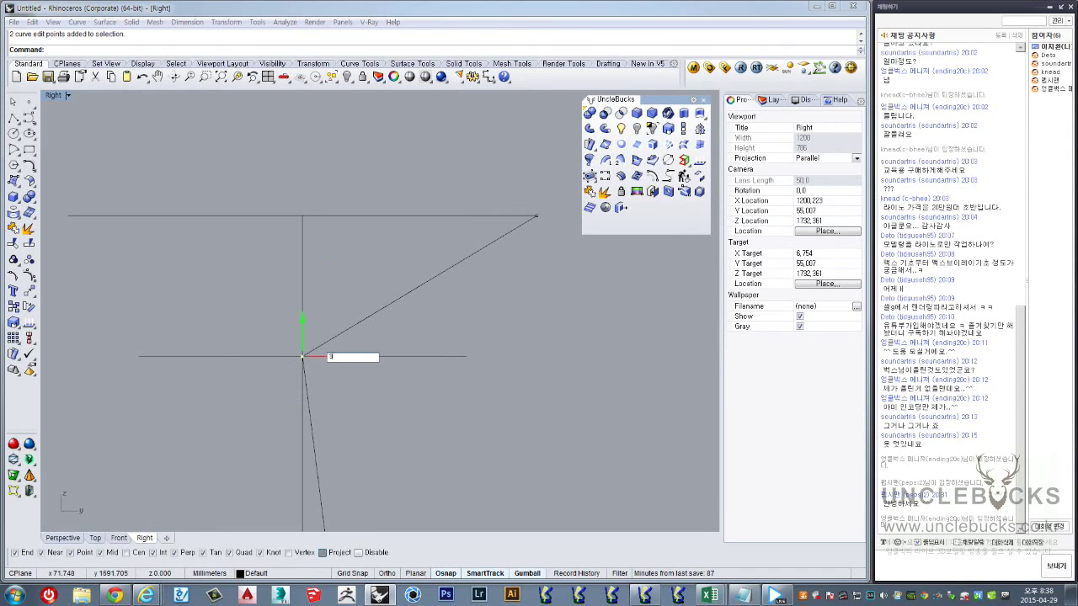
{"action": "type", "text": "30"}
{"action": "key", "text": "Return"}
Shift the arm's top endpoint by -5, then drag it up and right past the top guide line
{"action": "mouse_move", "coordinate": [405, 368]}
{"action": "right_mouse_down"}
{"action": "mouse_move", "coordinate": [414, 292]}
{"action": "mouse_move", "coordinate": [393, 256]}
{"action": "right_mouse_up"}
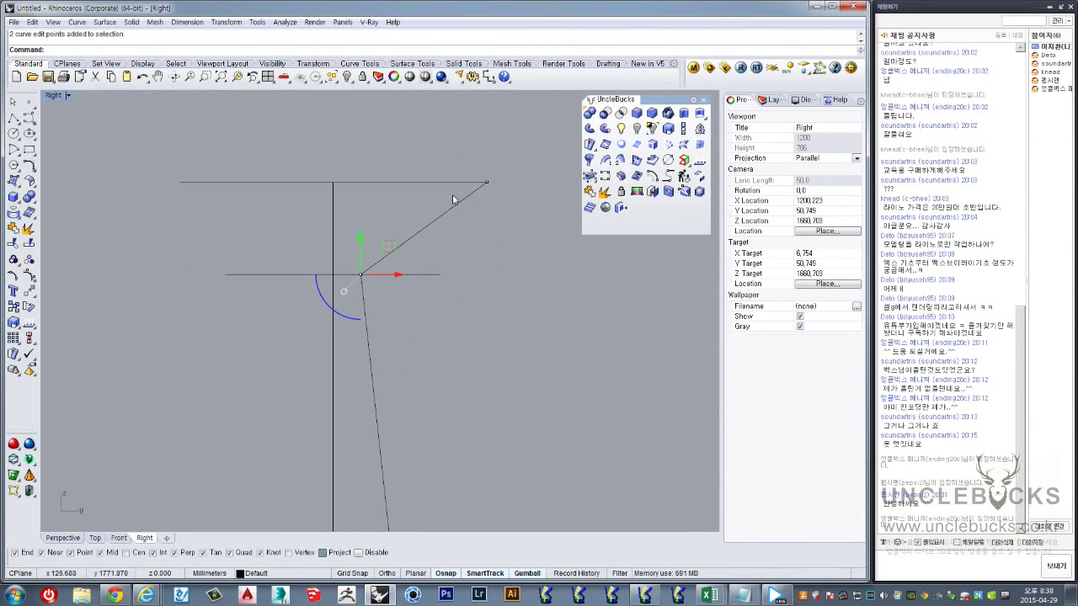
{"action": "left_click", "coordinate": [468, 177]}
{"action": "left_click", "coordinate": [504, 176]}
{"action": "type", "text": "-5"}
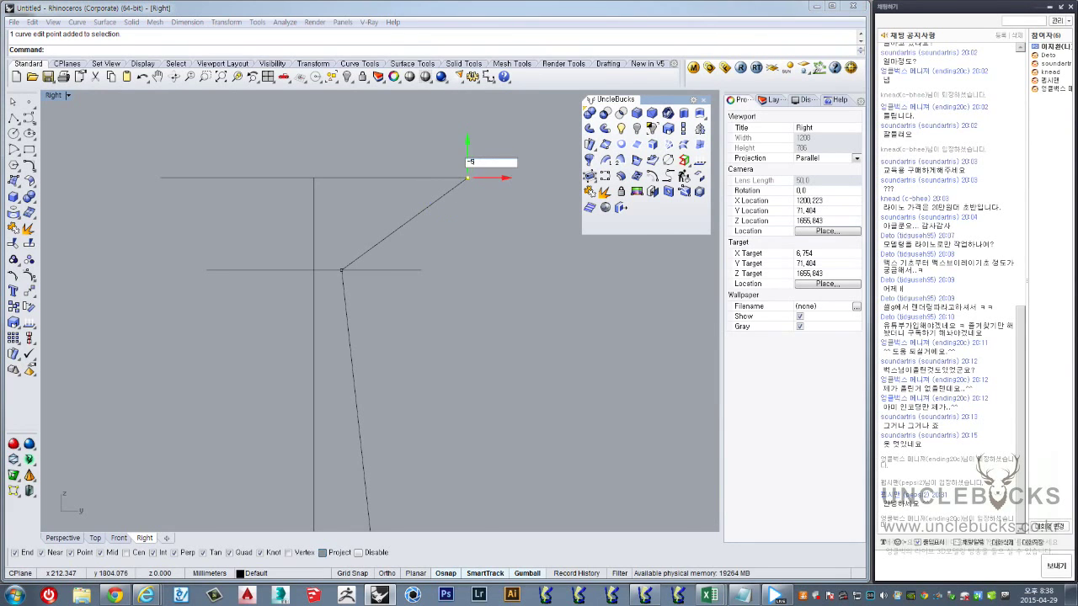
{"action": "key", "text": "Return"}
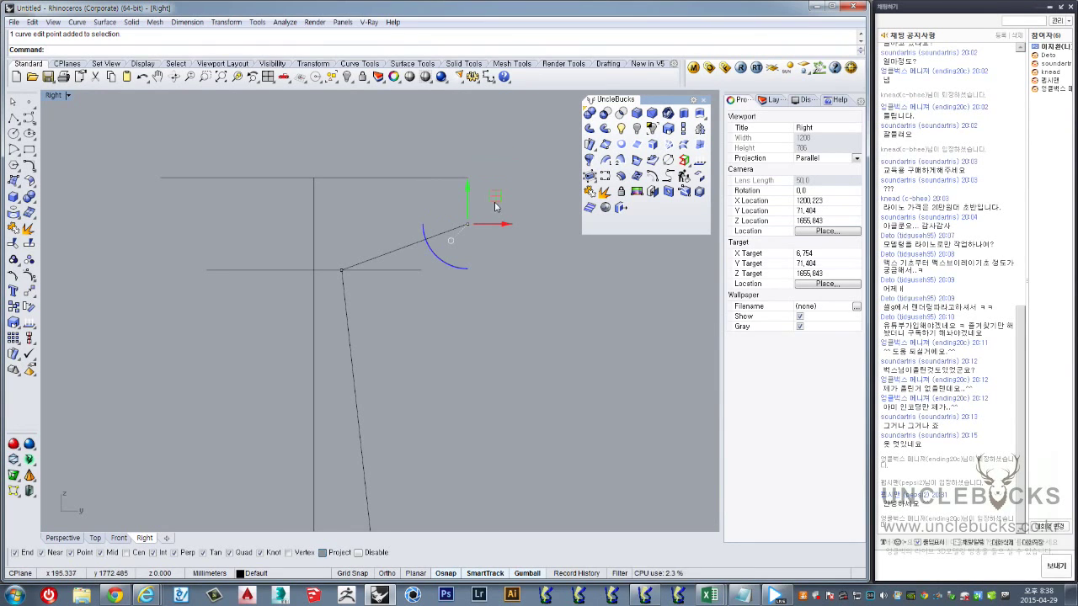
{"action": "left_click_drag", "start_coordinate": [495, 206], "coordinate": [561, 173]}
{"action": "mouse_move", "coordinate": [503, 241]}
{"action": "right_mouse_down"}
{"action": "mouse_move", "coordinate": [447, 258]}
{"action": "mouse_move", "coordinate": [455, 240]}
{"action": "right_mouse_up"}
{"action": "left_click_drag", "start_coordinate": [516, 151], "coordinate": [524, 141]}
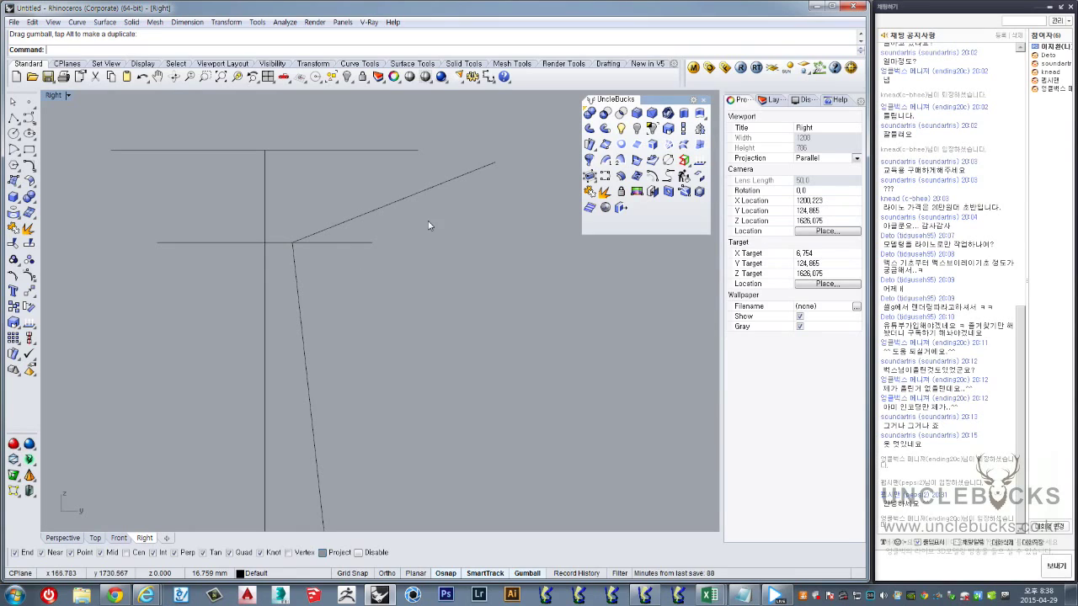
{"action": "type", "text": "Off"}
Offset the sloped arm line and the post line by 40 to the right
{"action": "key", "text": "Return"}
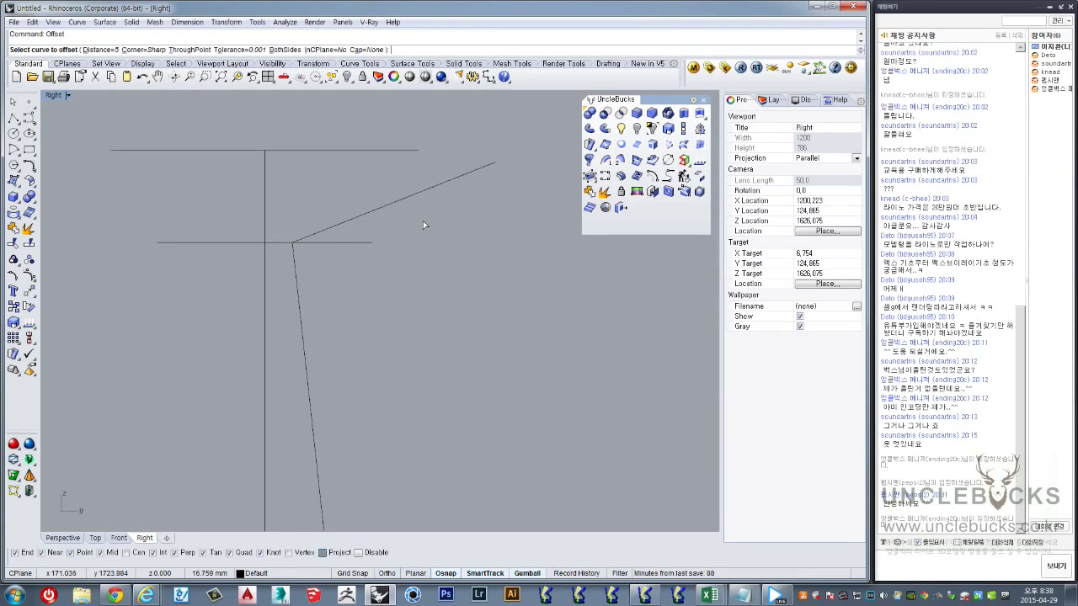
{"action": "left_click", "coordinate": [362, 214]}
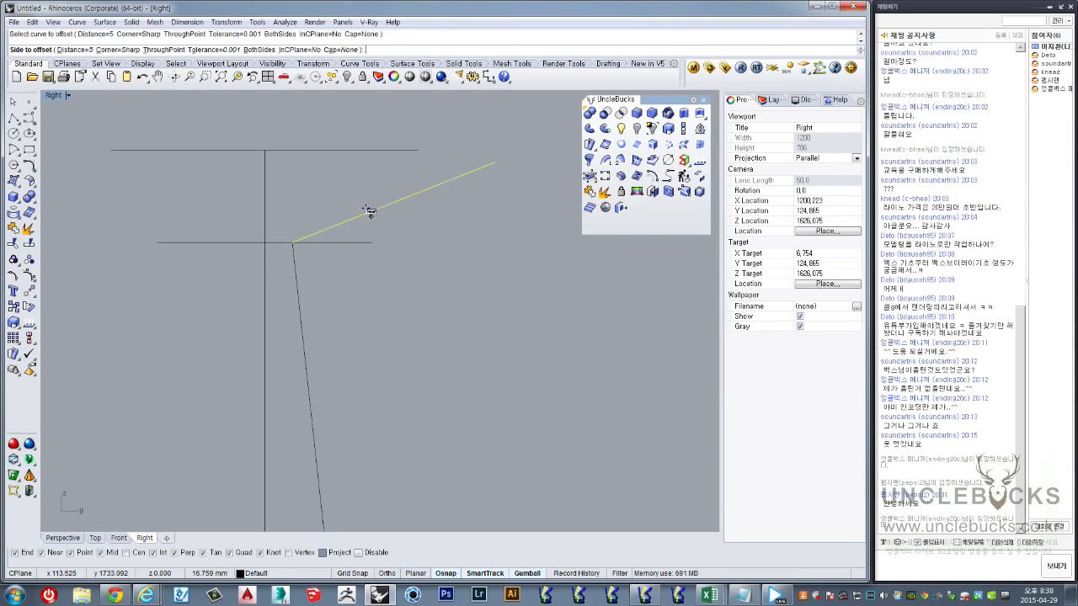
{"action": "type", "text": "40"}
{"action": "key", "text": "Return"}
{"action": "left_click", "coordinate": [419, 320]}
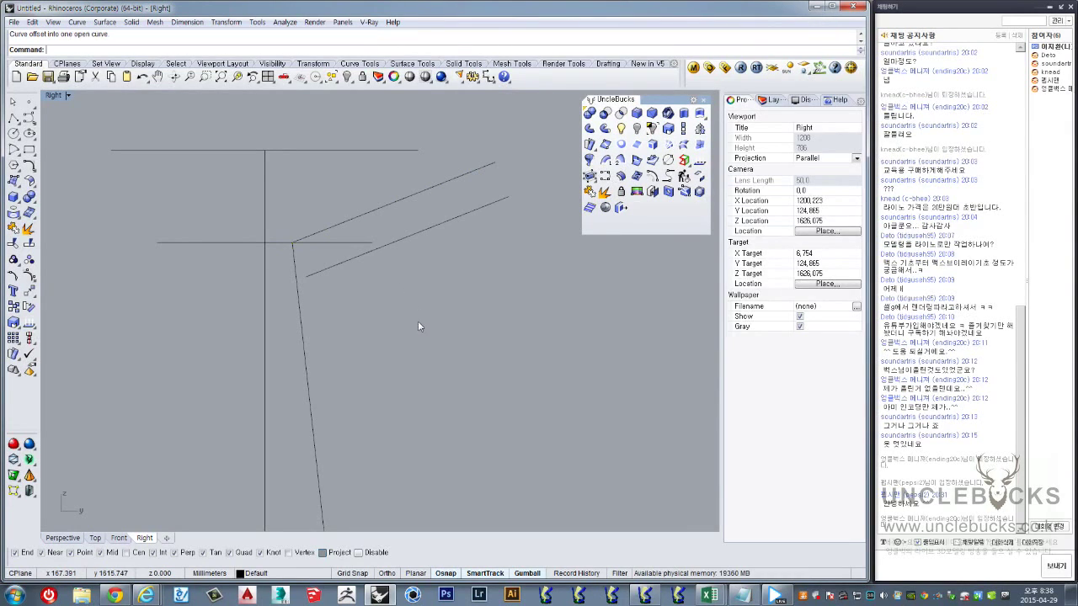
{"action": "left_click", "coordinate": [310, 417]}
{"action": "key", "text": "Return"}
{"action": "left_click", "coordinate": [451, 353]}
{"action": "scroll", "coordinate": [320, 167], "scroll_direction": "up", "scroll_amount": 1}
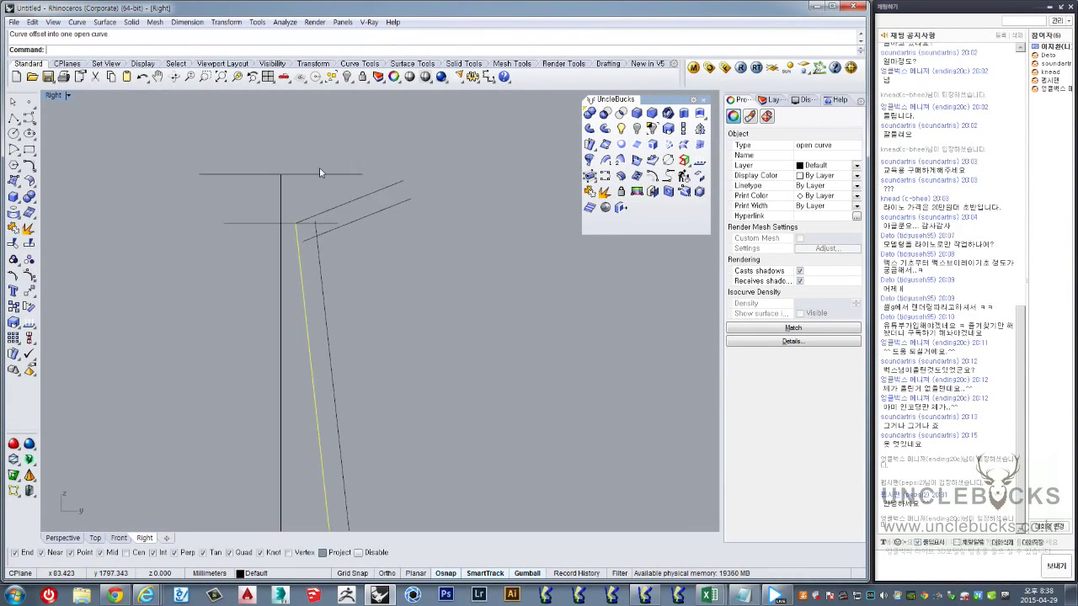
Draw 3-point rectangles across the sloped arm and the post
{"action": "left_click", "coordinate": [33, 153]}
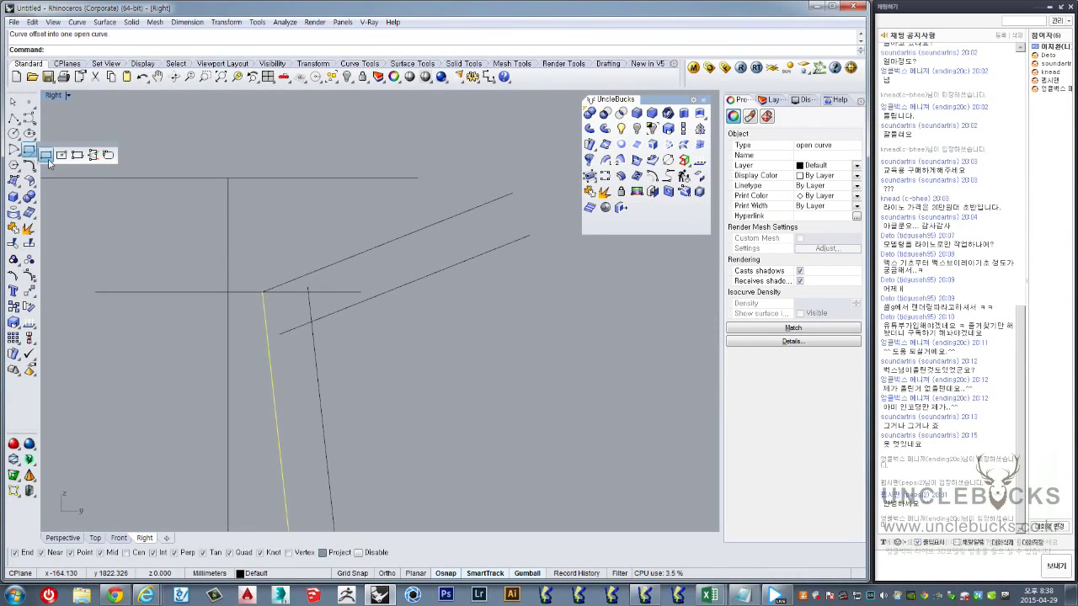
{"action": "left_click", "coordinate": [77, 156]}
{"action": "left_click", "coordinate": [311, 320]}
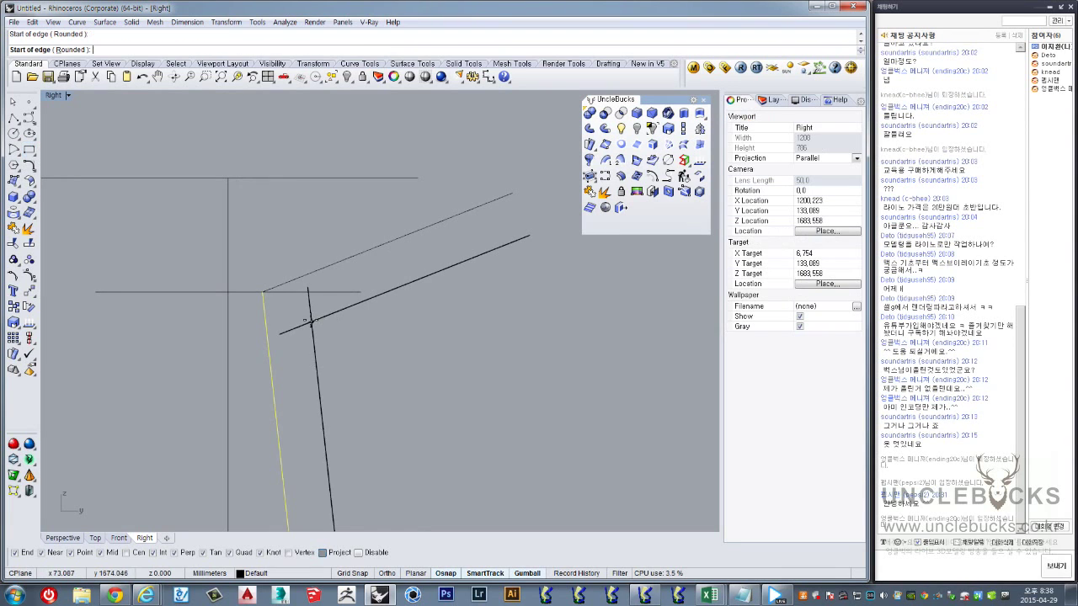
{"action": "left_click", "coordinate": [296, 276]}
{"action": "left_click", "coordinate": [521, 216]}
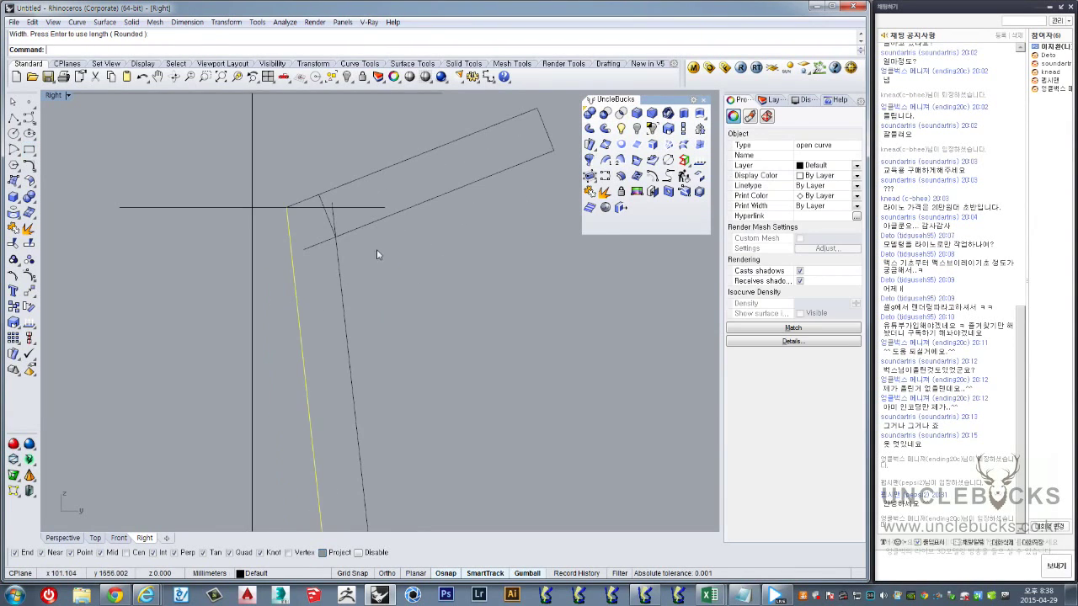
{"action": "key", "text": "Escape"}
{"action": "key", "text": "Return"}
{"action": "left_click", "coordinate": [289, 234]}
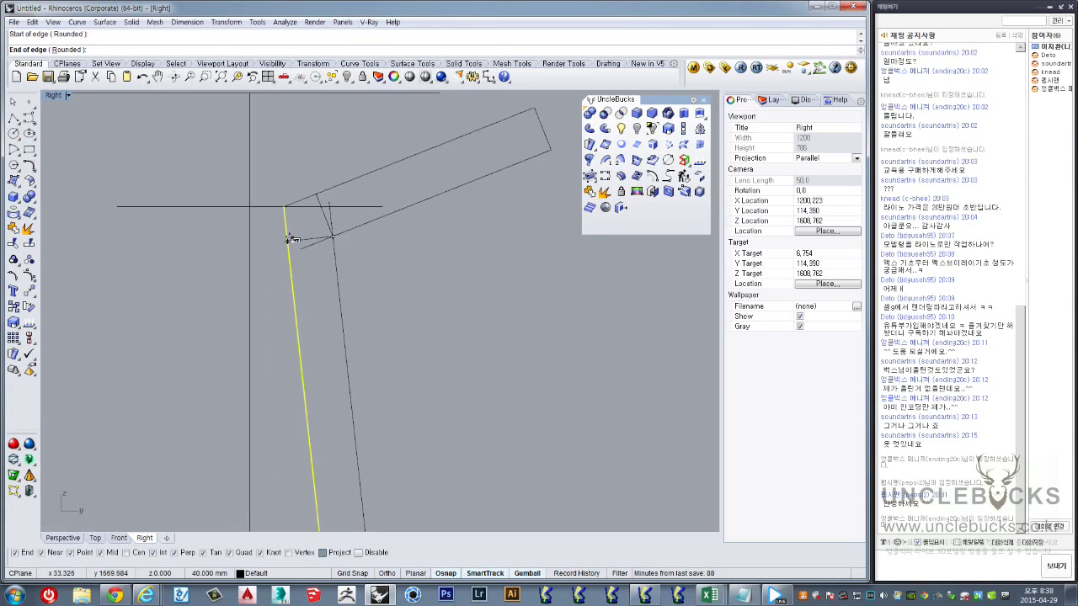
{"action": "left_click", "coordinate": [346, 355]}
{"action": "scroll", "coordinate": [354, 385], "scroll_direction": "down", "scroll_amount": 2}
{"action": "right_click_drag", "start_coordinate": [353, 385], "coordinate": [354, 228]}
{"action": "mouse_move", "coordinate": [373, 424]}
{"action": "right_mouse_down"}
{"action": "mouse_move", "coordinate": [309, 337]}
{"action": "mouse_move", "coordinate": [287, 325]}
{"action": "mouse_move", "coordinate": [364, 259]}
{"action": "right_mouse_up"}
{"action": "left_click", "coordinate": [299, 316]}
{"action": "scroll", "coordinate": [286, 325], "scroll_direction": "up", "scroll_amount": 2}
Add a 60-wide rectangle across the arm and a square across the post
{"action": "key", "text": "Return"}
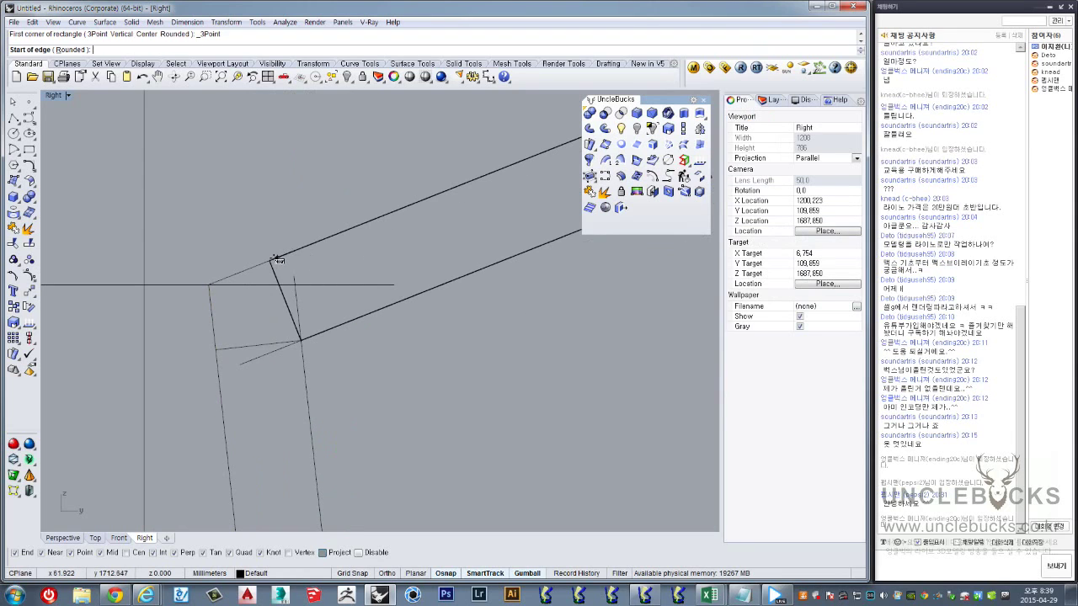
{"action": "left_click", "coordinate": [272, 262]}
{"action": "left_click", "coordinate": [299, 339]}
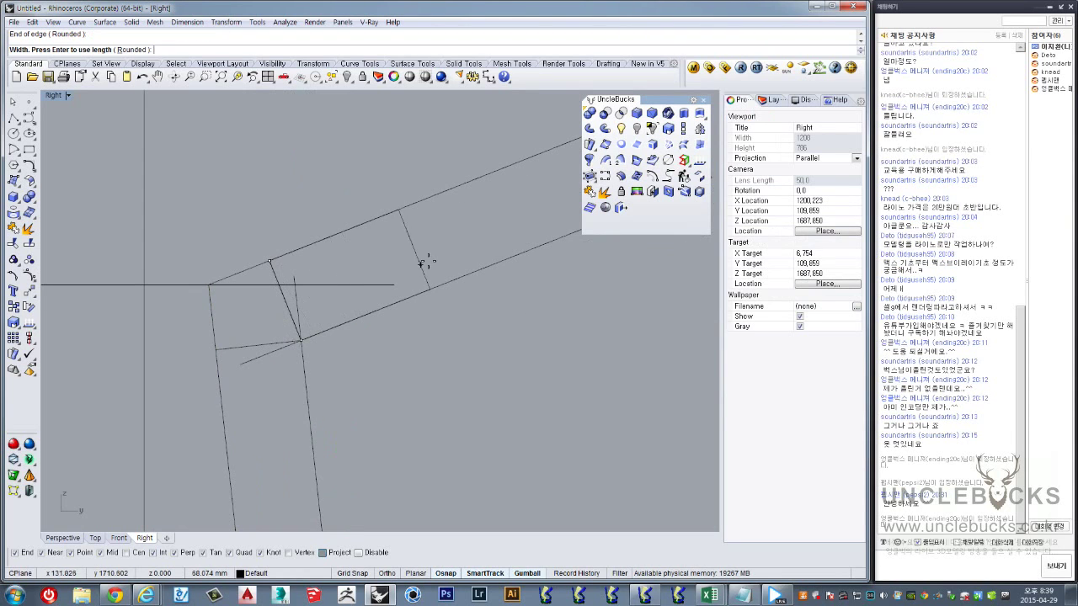
{"action": "type", "text": "60"}
{"action": "key", "text": "Return"}
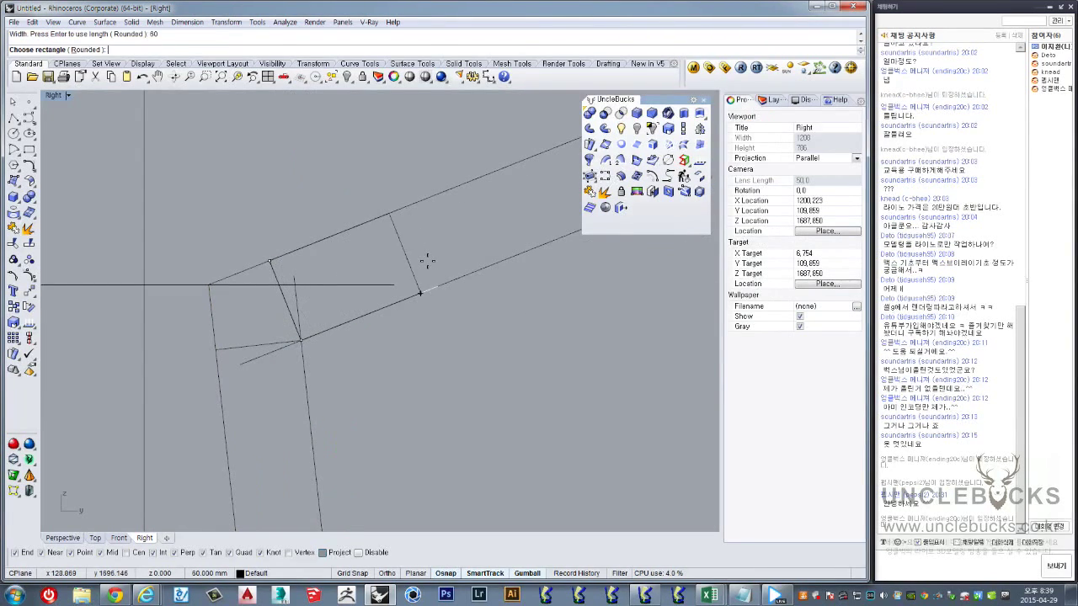
{"action": "left_click", "coordinate": [427, 261]}
{"action": "key", "text": "Return"}
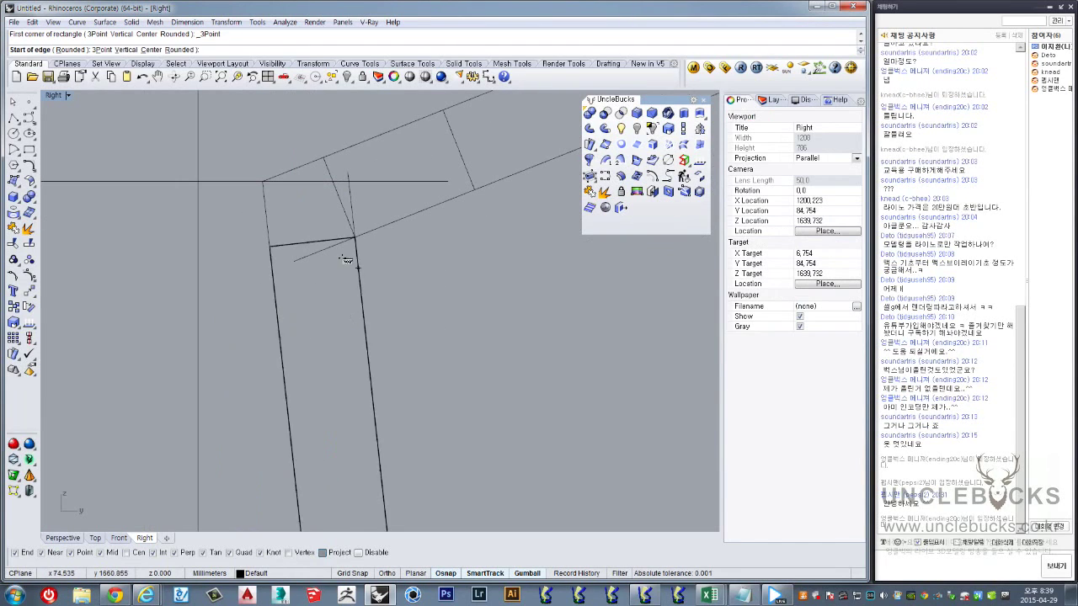
{"action": "left_click", "coordinate": [269, 246]}
{"action": "left_click", "coordinate": [355, 238]}
{"action": "type", "text": "45"}
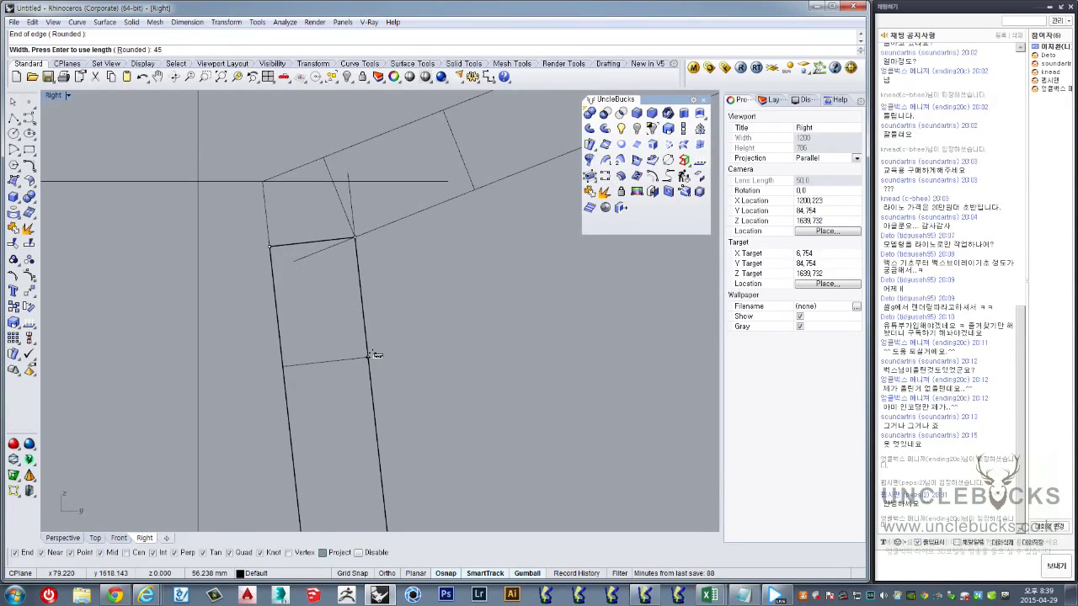
{"action": "key", "text": "Return"}
{"action": "left_click", "coordinate": [370, 409]}
{"action": "right_click_drag", "start_coordinate": [465, 300], "coordinate": [469, 342]}
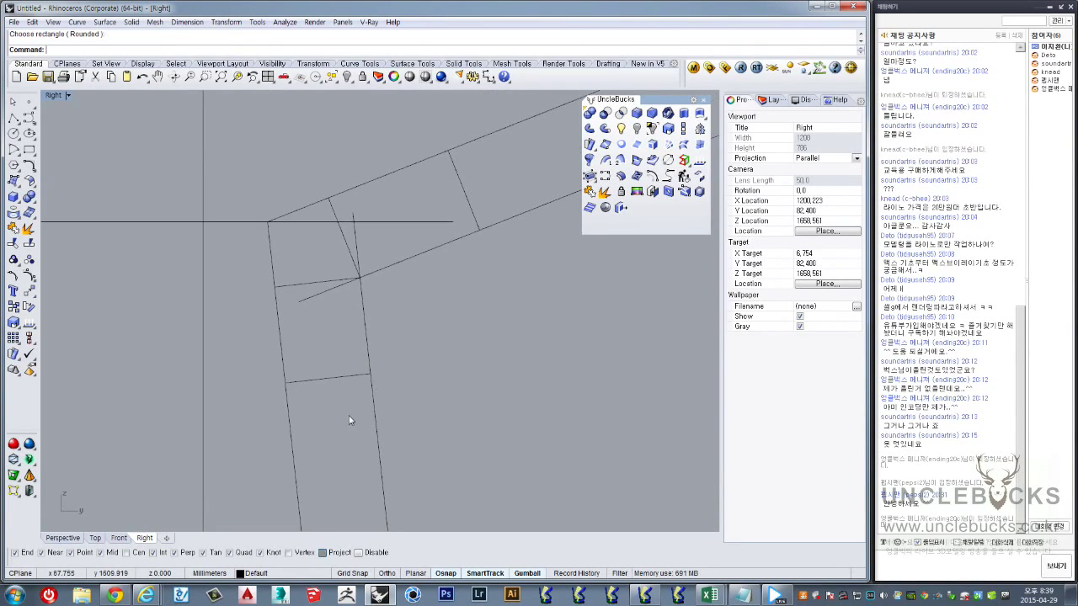
{"action": "left_click", "coordinate": [368, 337]}
Offset the lower rectangle outward by 5 units
{"action": "type", "text": "ffset"}
{"action": "key", "text": "Return"}
{"action": "type", "text": "50"}
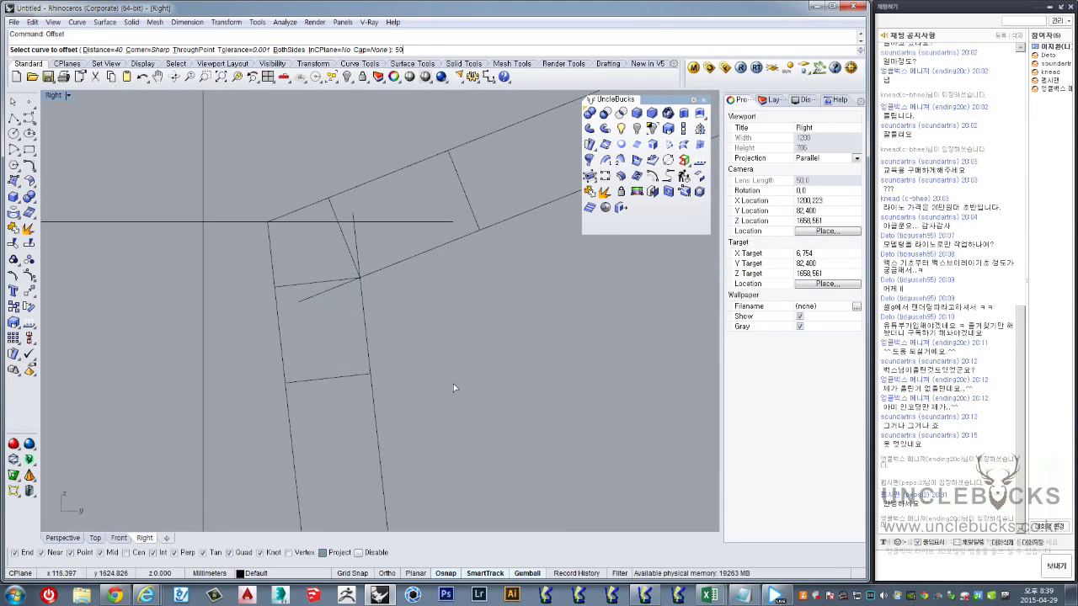
{"action": "key", "text": "Return"}
{"action": "left_click", "coordinate": [328, 379]}
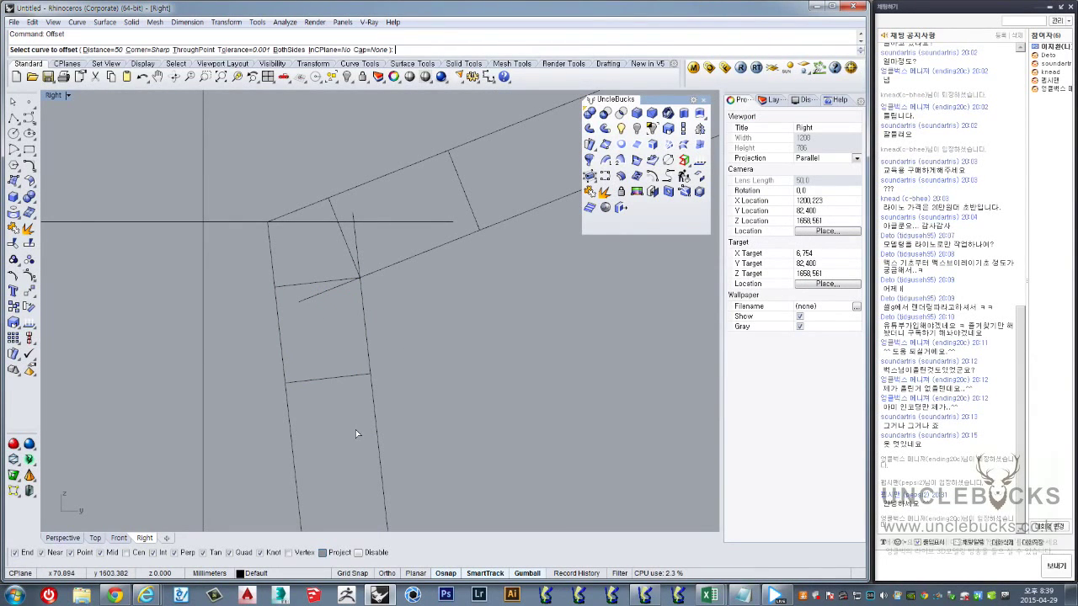
{"action": "type", "text": "5"}
{"action": "key", "text": "Return"}
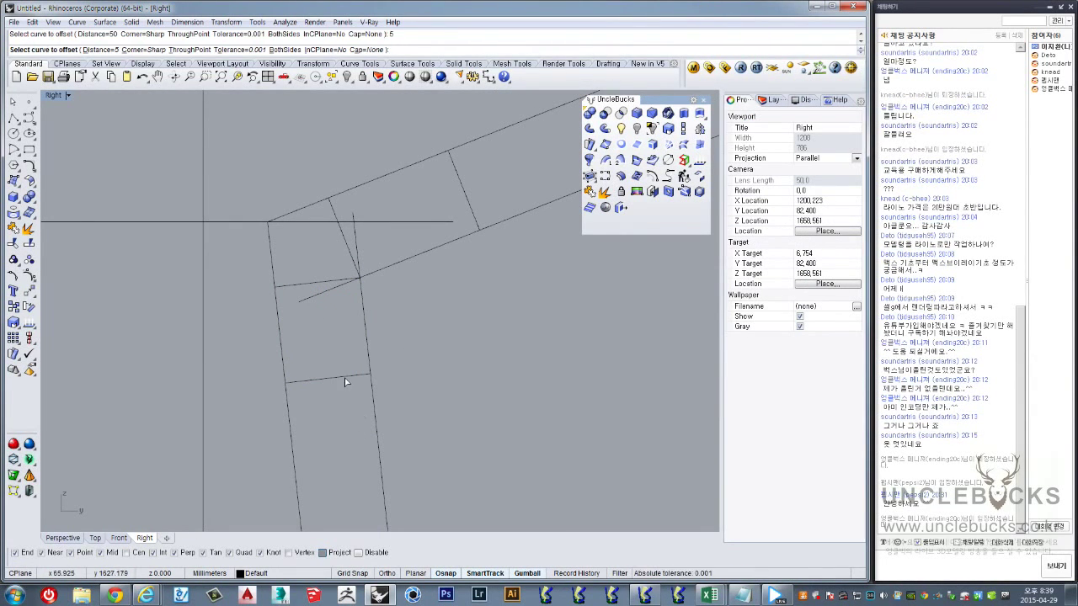
{"action": "left_click", "coordinate": [345, 378]}
{"action": "left_click", "coordinate": [344, 429]}
Offset the slanted rectangle outward by 5 and select both outer rectangles
{"action": "left_click", "coordinate": [336, 222]}
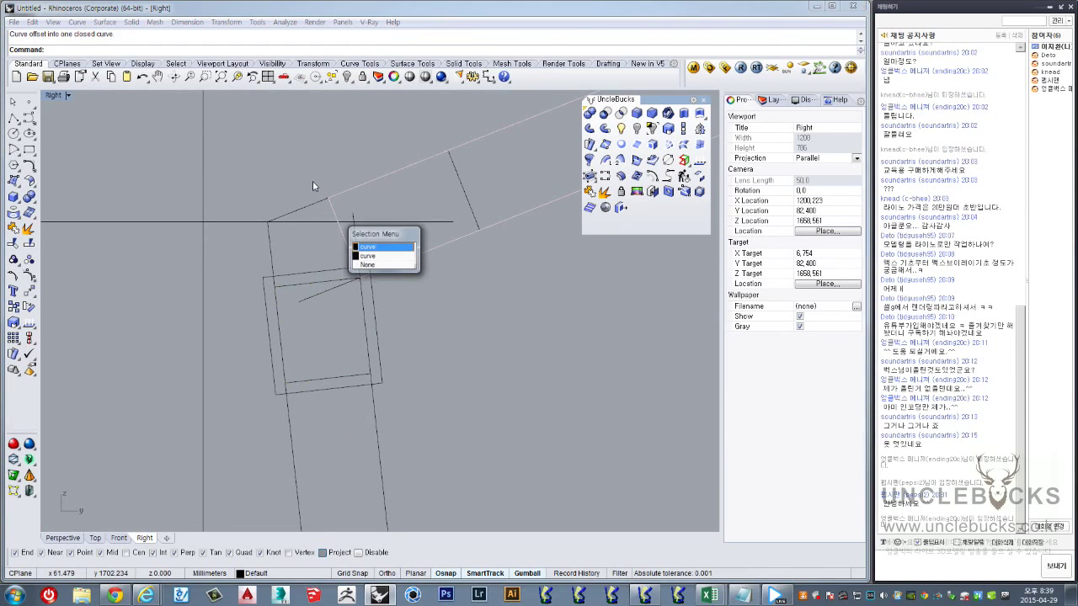
{"action": "left_click", "coordinate": [367, 240]}
{"action": "key", "text": "Return"}
{"action": "left_click", "coordinate": [390, 132]}
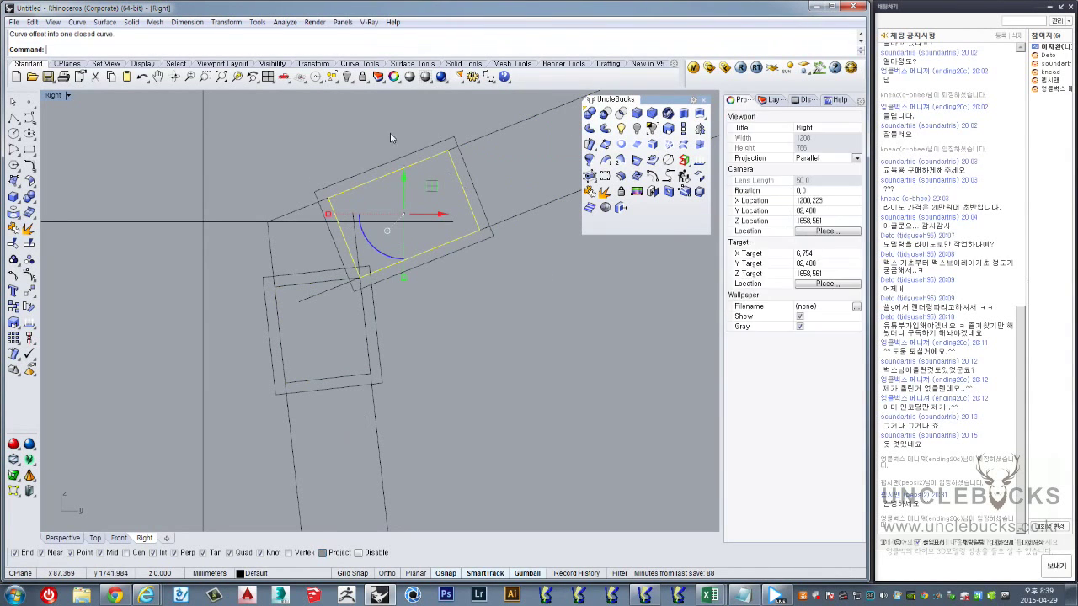
{"action": "left_click", "coordinate": [330, 271], "text": "shift"}
{"action": "right_click_drag", "start_coordinate": [457, 326], "coordinate": [444, 328]}
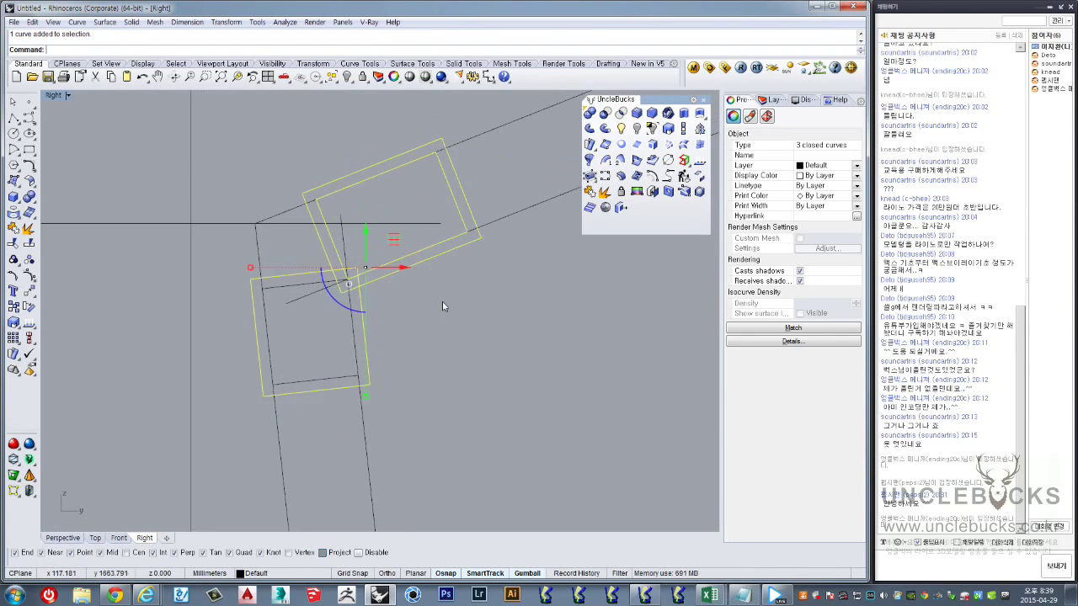
{"action": "key", "text": "Escape"}
{"action": "left_click", "coordinate": [310, 279]}
{"action": "left_click", "coordinate": [311, 196], "text": "shift"}
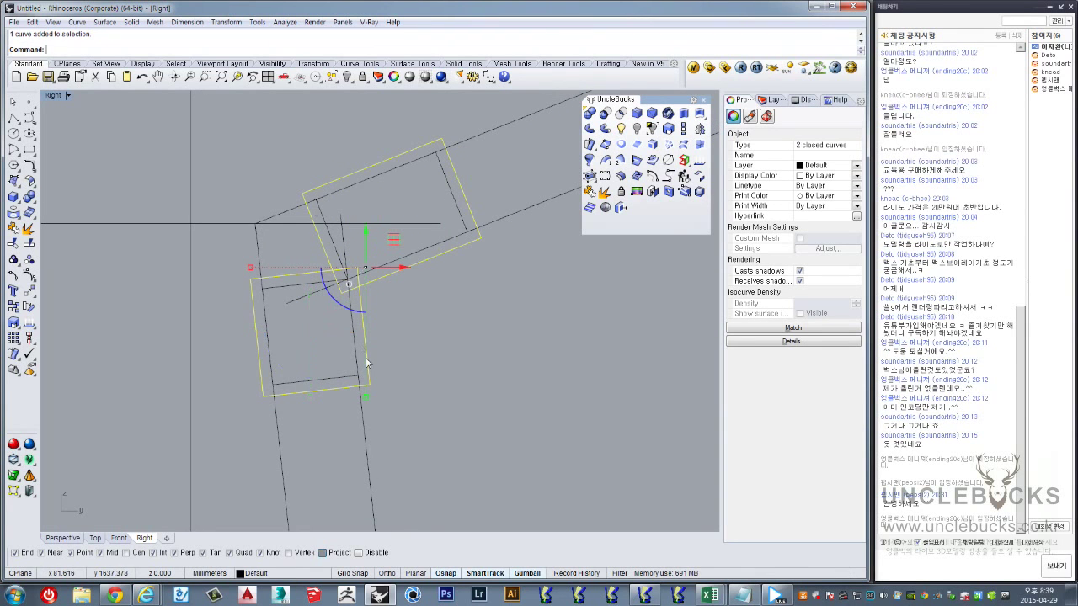
{"action": "right_click_drag", "start_coordinate": [354, 340], "coordinate": [362, 284]}
Extrude the selected outer rectangles 15 units into the joint block in Perspective
{"action": "double_click", "coordinate": [59, 98]}
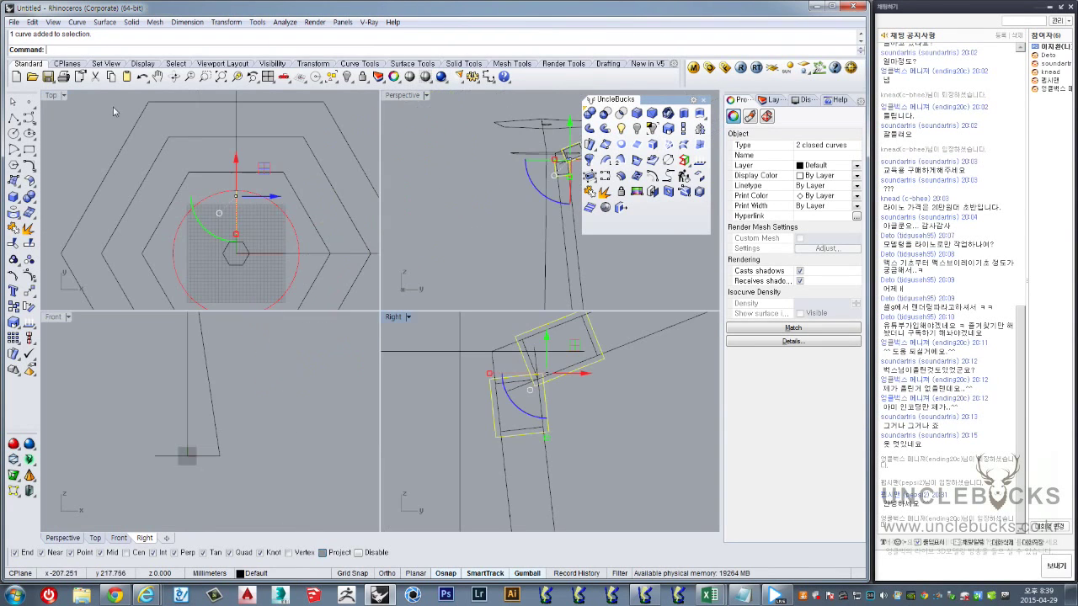
{"action": "double_click", "coordinate": [403, 95]}
{"action": "mouse_move", "coordinate": [472, 253]}
{"action": "right_mouse_down"}
{"action": "mouse_move", "coordinate": [551, 240]}
{"action": "mouse_move", "coordinate": [505, 269]}
{"action": "right_mouse_up"}
{"action": "left_click", "coordinate": [684, 115]}
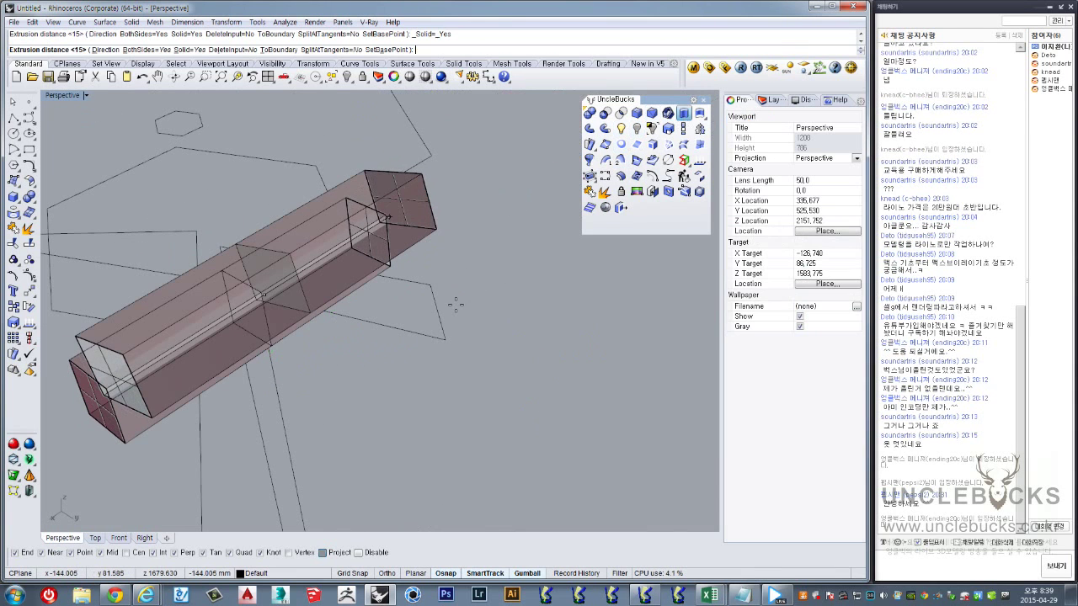
{"action": "key", "text": "Escape"}
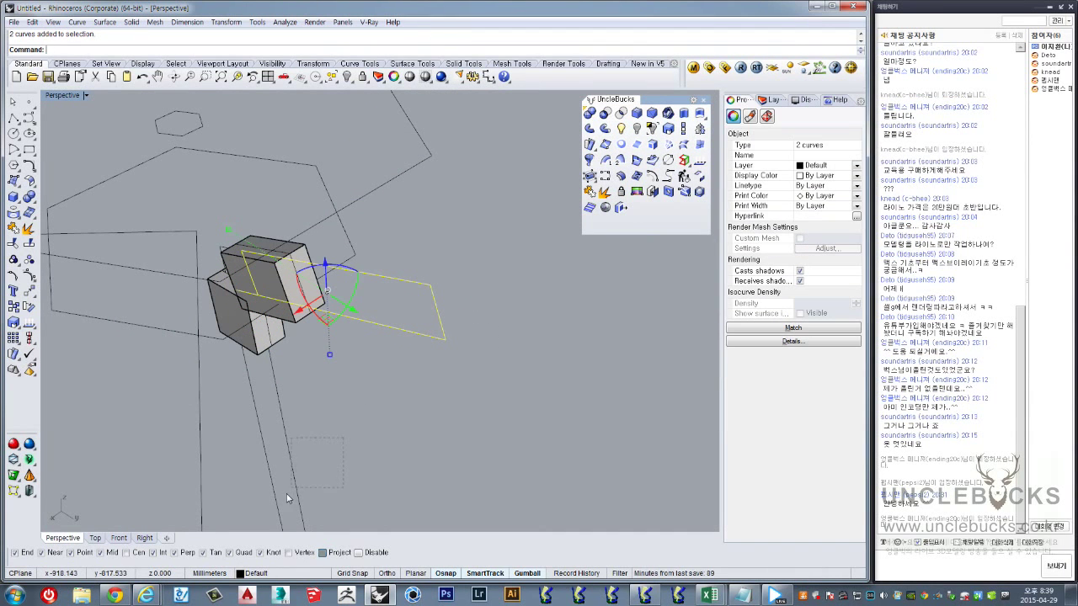
{"action": "right_click", "coordinate": [351, 390]}
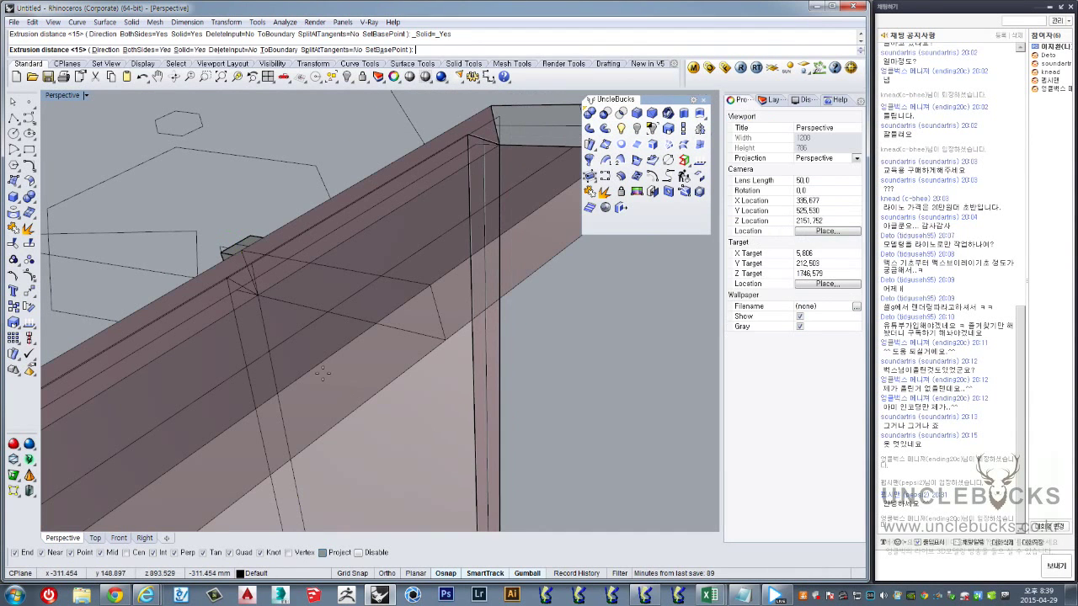
{"action": "right_click_drag", "start_coordinate": [323, 373], "coordinate": [348, 373]}
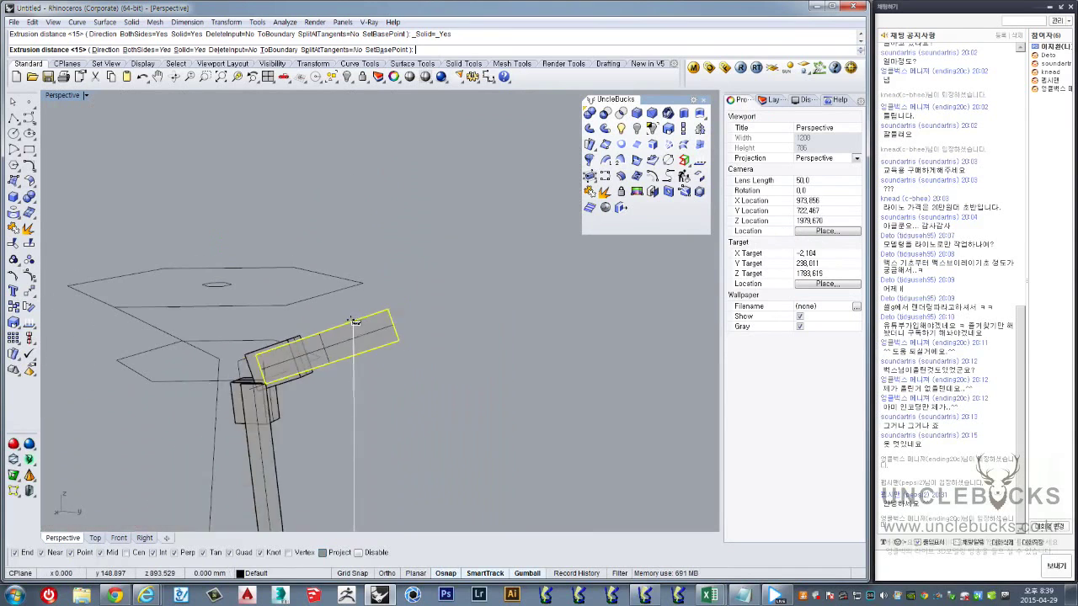
{"action": "right_click", "coordinate": [348, 373]}
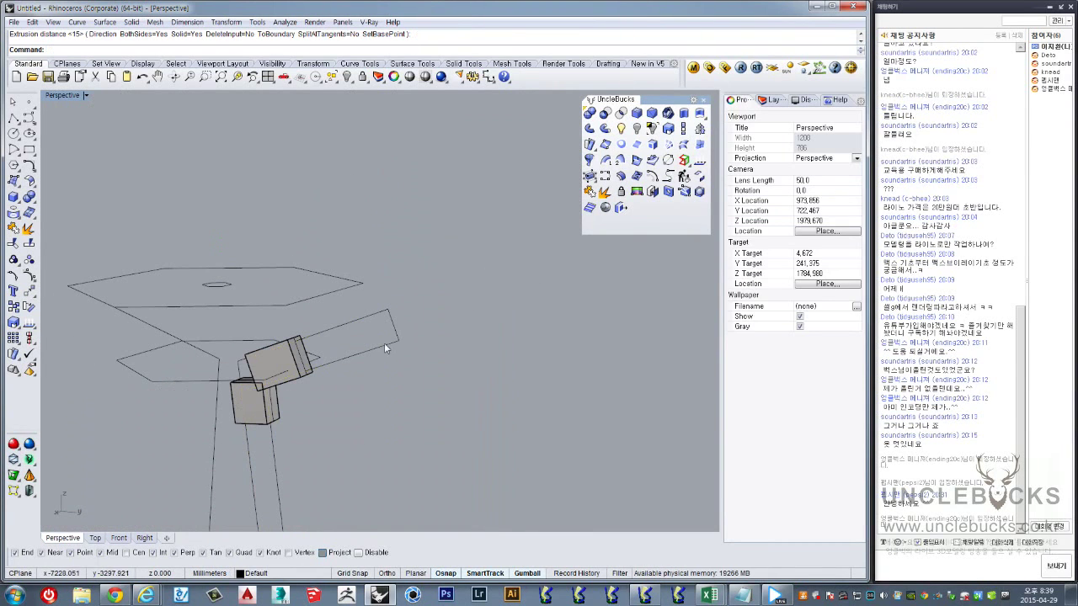
Select the angled rectangle and repeat ExtrudeCrv on it
{"action": "left_click", "coordinate": [398, 325]}
{"action": "right_click_drag", "start_coordinate": [398, 325], "coordinate": [345, 341]}
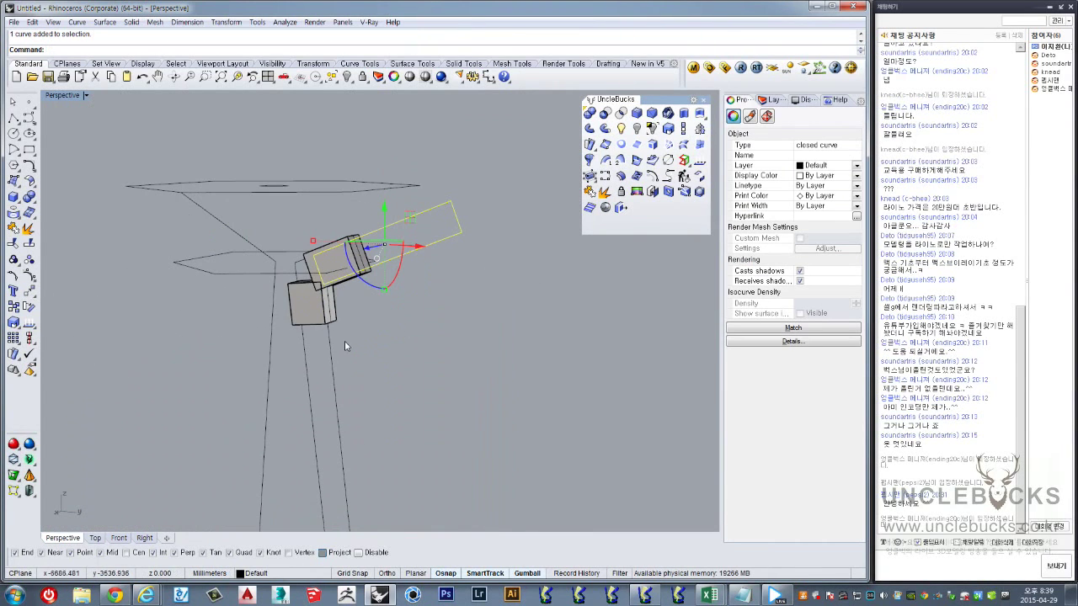
{"action": "right_click", "coordinate": [333, 370]}
{"action": "left_click", "coordinate": [364, 386]}
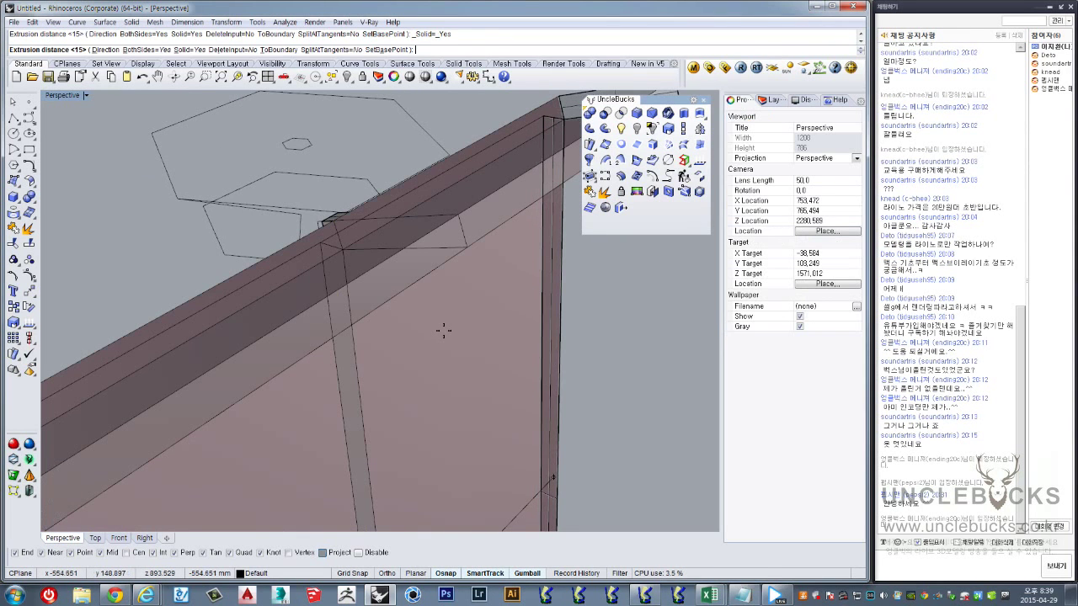
{"action": "type", "text": "10"}
Extrude the arm rectangle 10 units into a square bar
{"action": "key", "text": "Return"}
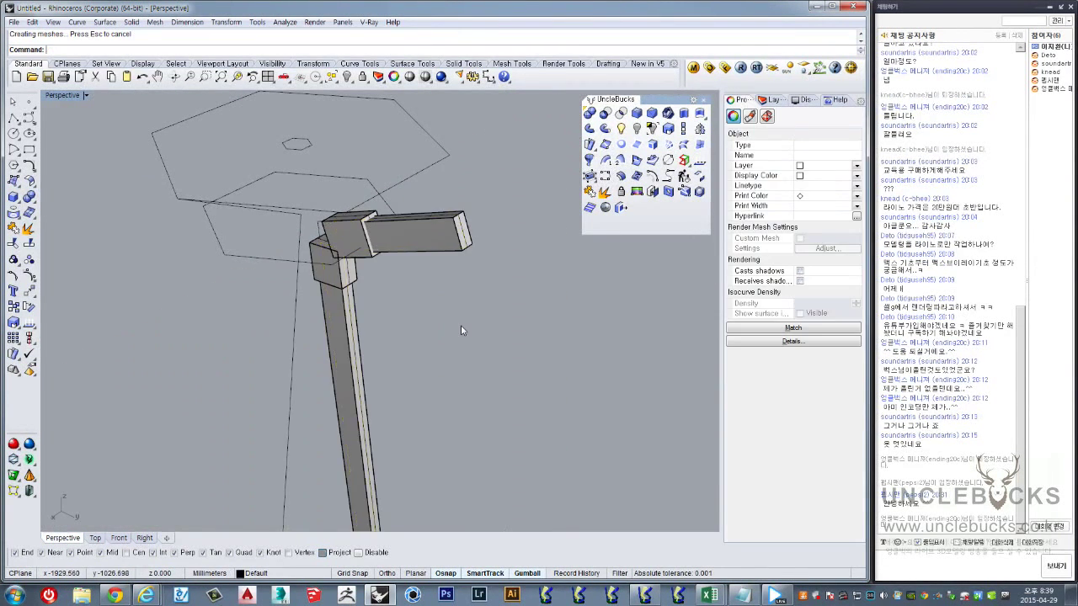
{"action": "right_click_drag", "start_coordinate": [461, 325], "coordinate": [359, 216]}
{"action": "scroll", "coordinate": [359, 217], "scroll_direction": "up", "scroll_amount": 2}
{"action": "scroll", "coordinate": [362, 216], "scroll_direction": "up", "scroll_amount": 1}
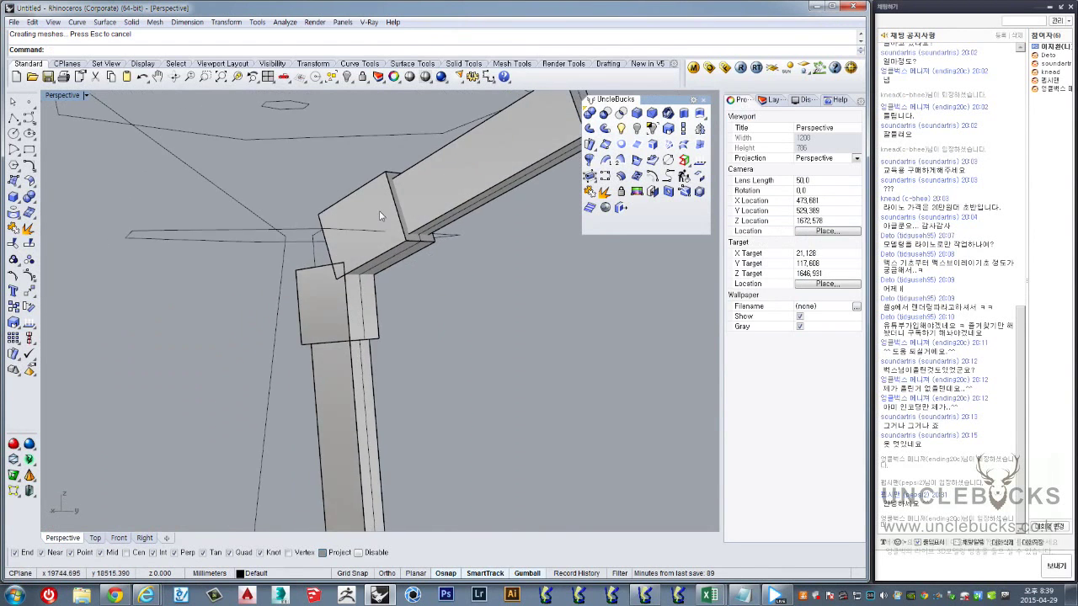
{"action": "scroll", "coordinate": [379, 215], "scroll_direction": "up", "scroll_amount": 1}
{"action": "scroll", "coordinate": [387, 218], "scroll_direction": "up", "scroll_amount": 2}
{"action": "scroll", "coordinate": [396, 214], "scroll_direction": "down", "scroll_amount": 2}
{"action": "scroll", "coordinate": [411, 214], "scroll_direction": "down", "scroll_amount": 2}
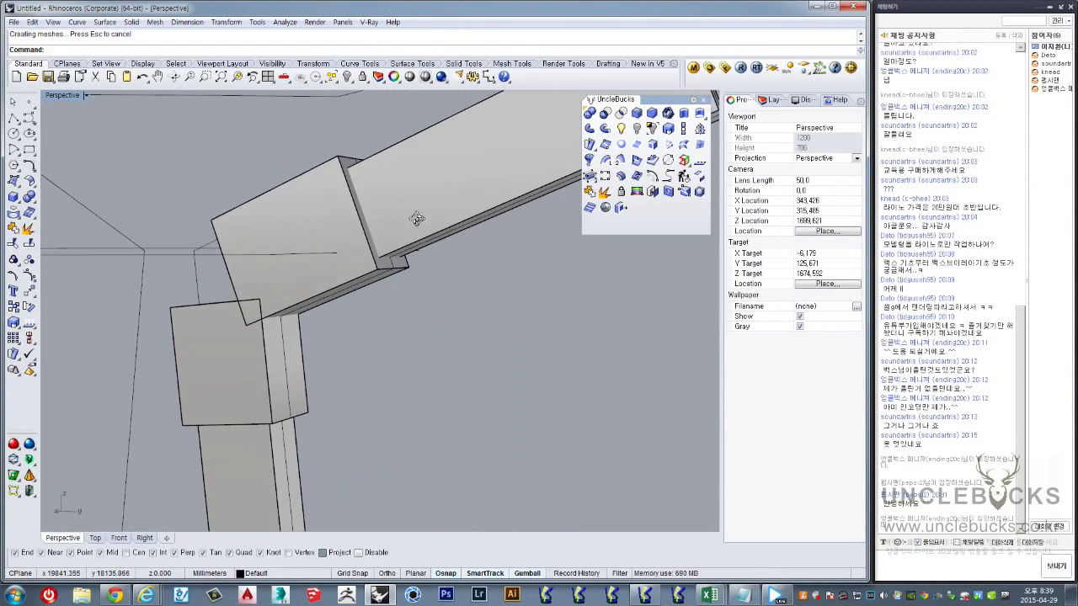
{"action": "scroll", "coordinate": [414, 219], "scroll_direction": "down", "scroll_amount": 1}
{"action": "scroll", "coordinate": [421, 220], "scroll_direction": "down", "scroll_amount": 1}
Copy the arm and post bars aside by Alt-dragging the gumball
{"action": "left_click", "coordinate": [429, 219]}
{"action": "left_click", "coordinate": [342, 389], "text": "shift"}
{"action": "right_click_drag", "start_coordinate": [343, 389], "coordinate": [385, 435]}
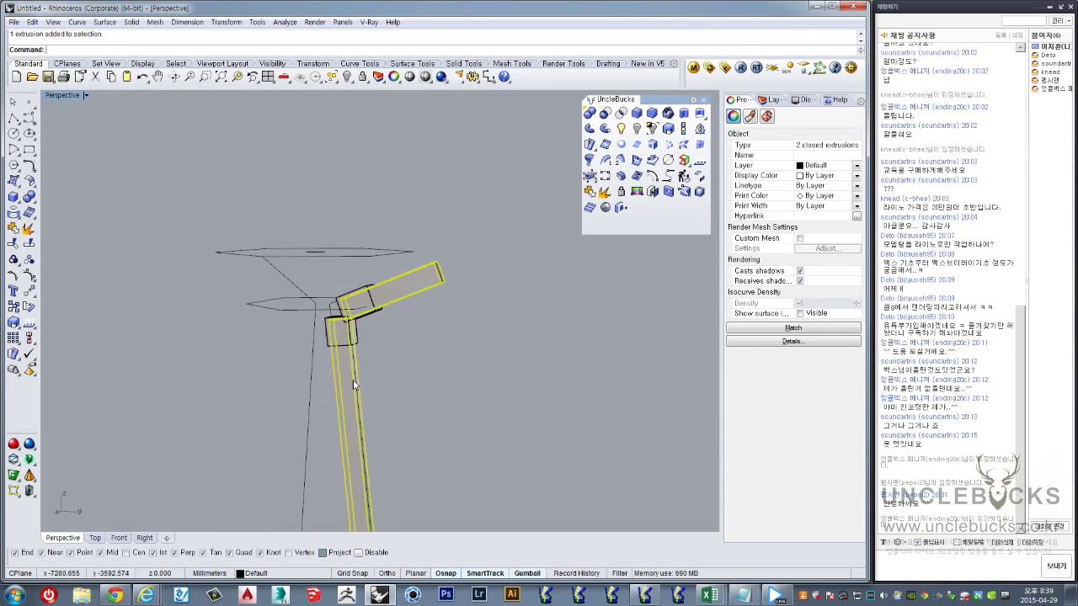
{"action": "left_click_drag", "start_coordinate": [360, 439], "coordinate": [518, 421]}
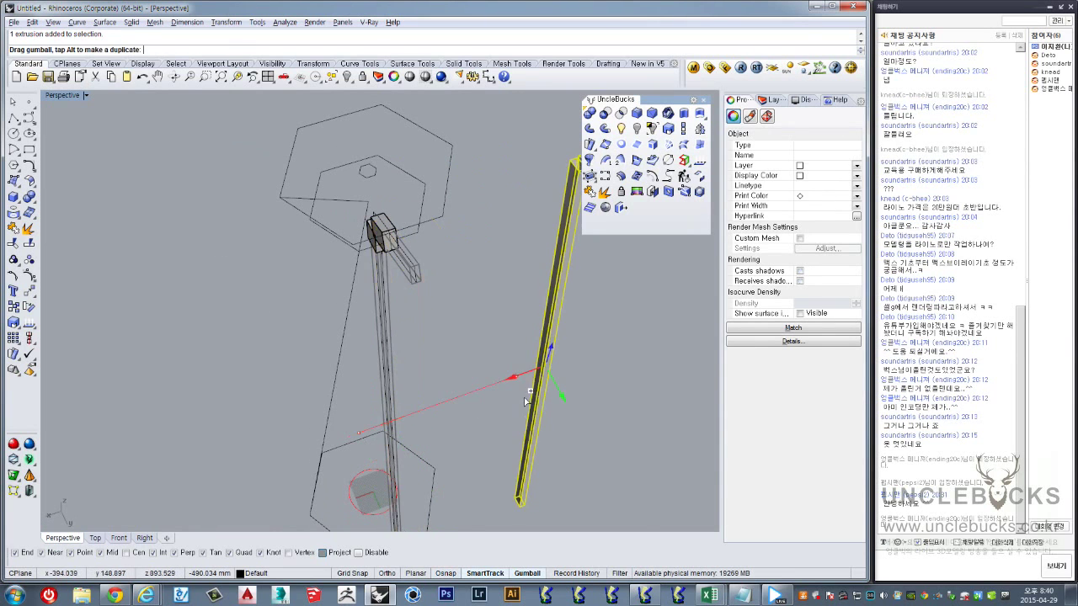
{"action": "key", "text": "Escape"}
Select the arm bar and the small joint block for subtraction
{"action": "scroll", "coordinate": [392, 277], "scroll_direction": "up", "scroll_amount": 3}
{"action": "left_click", "coordinate": [438, 141]}
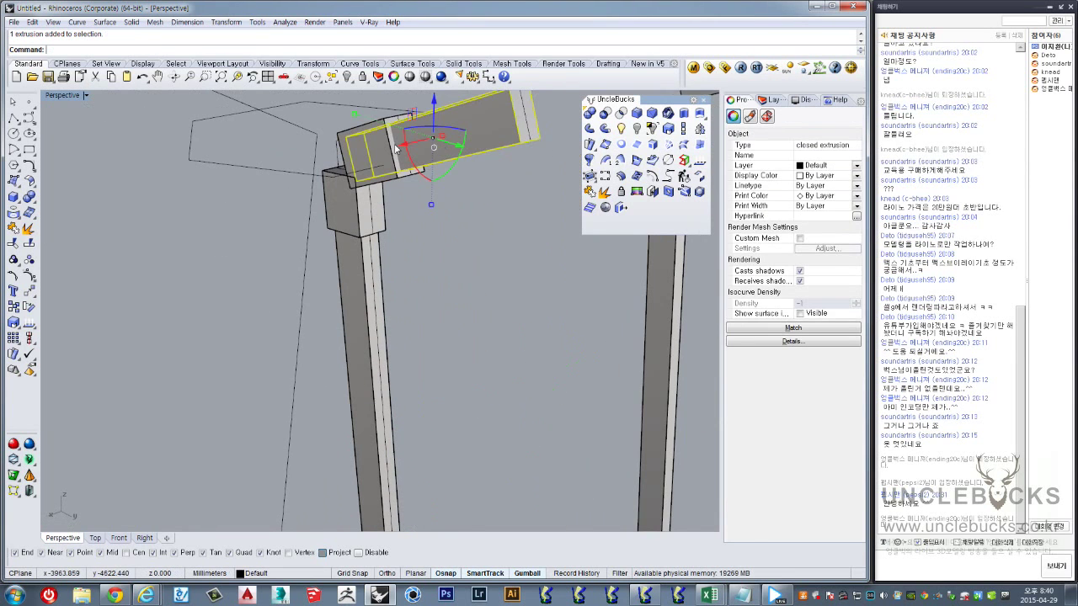
{"action": "right_click_drag", "start_coordinate": [438, 143], "coordinate": [366, 287]}
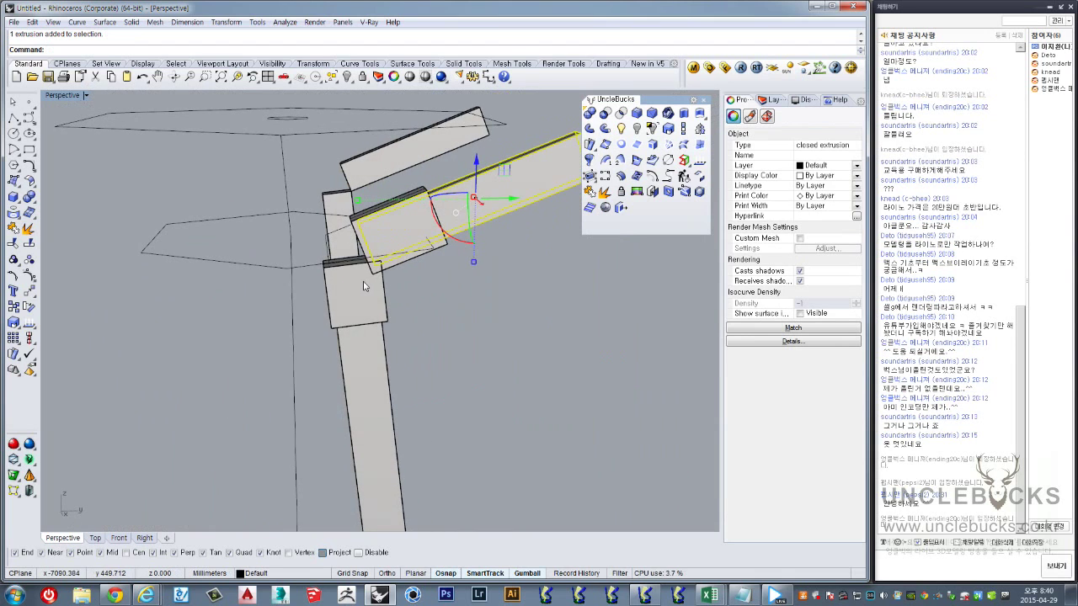
{"action": "left_click", "coordinate": [364, 286]}
{"action": "right_click_drag", "start_coordinate": [428, 287], "coordinate": [410, 275]}
{"action": "left_click", "coordinate": [402, 240]}
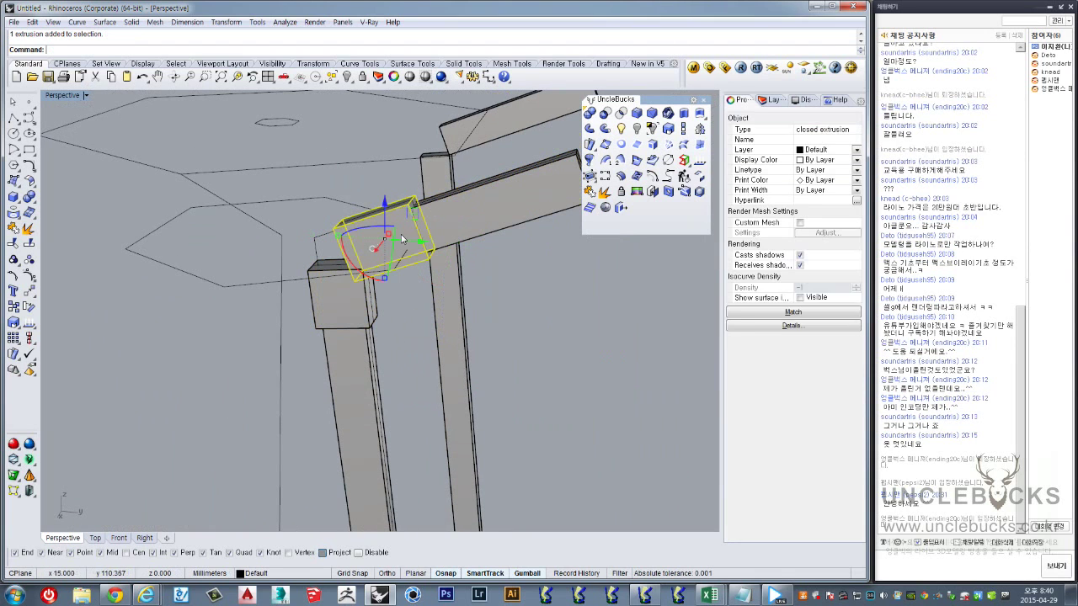
{"action": "left_click", "coordinate": [605, 113]}
Boolean-subtract the bars from the joint blocks, hollowing them into square sleeves
{"action": "left_click", "coordinate": [545, 182]}
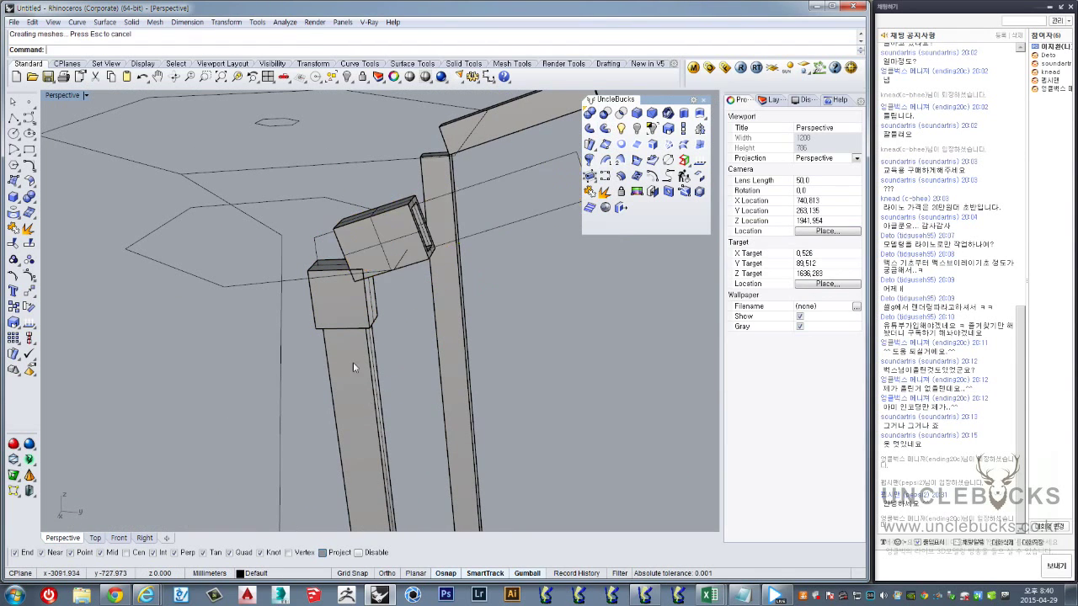
{"action": "left_click", "coordinate": [341, 295]}
{"action": "right_click_drag", "start_coordinate": [341, 294], "coordinate": [389, 353]}
{"action": "right_click", "coordinate": [350, 384]}
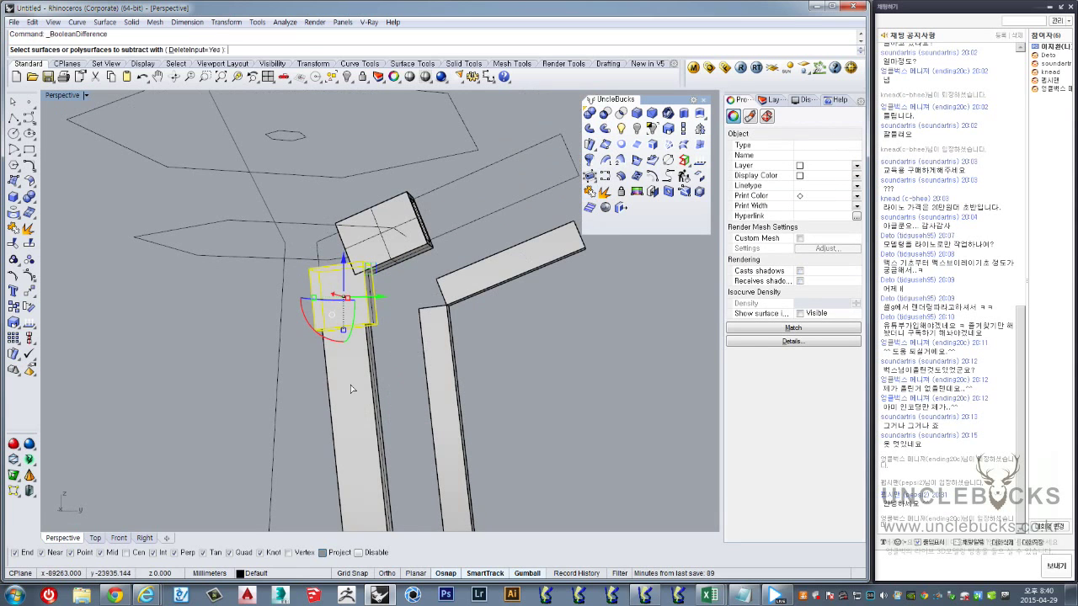
{"action": "right_click", "coordinate": [504, 414]}
{"action": "mouse_move", "coordinate": [504, 413]}
{"action": "right_mouse_down"}
{"action": "mouse_move", "coordinate": [431, 253]}
{"action": "mouse_move", "coordinate": [362, 168]}
{"action": "mouse_move", "coordinate": [395, 201]}
{"action": "mouse_move", "coordinate": [403, 271]}
{"action": "mouse_move", "coordinate": [360, 255]}
{"action": "right_mouse_up"}
Select both hollow joint blocks and switch to the Top viewport
{"action": "left_click", "coordinate": [362, 168]}
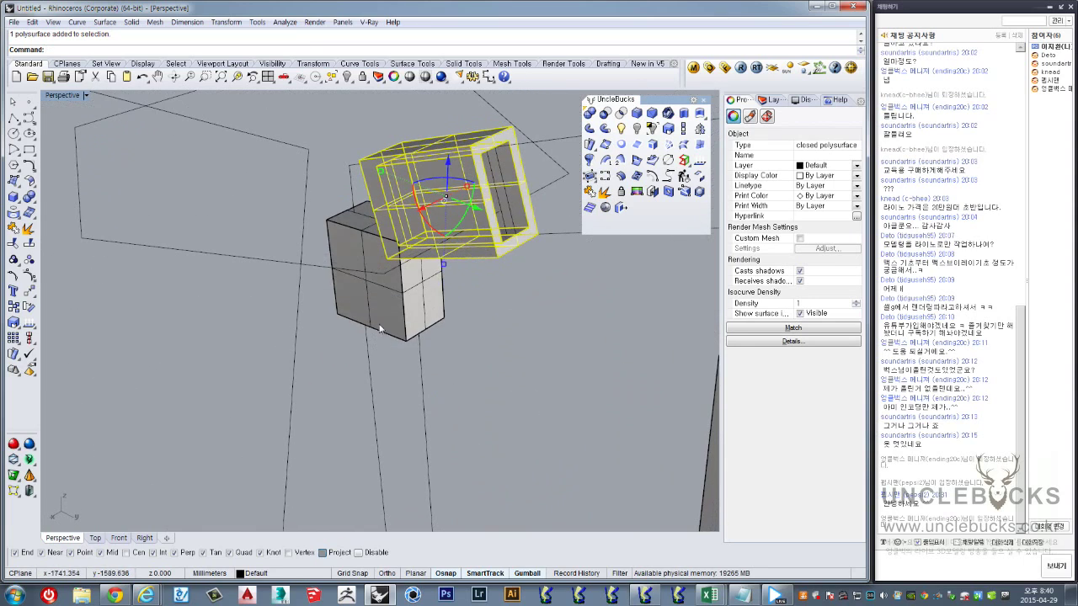
{"action": "left_click", "coordinate": [360, 254], "text": "shift"}
{"action": "left_click", "coordinate": [95, 537]}
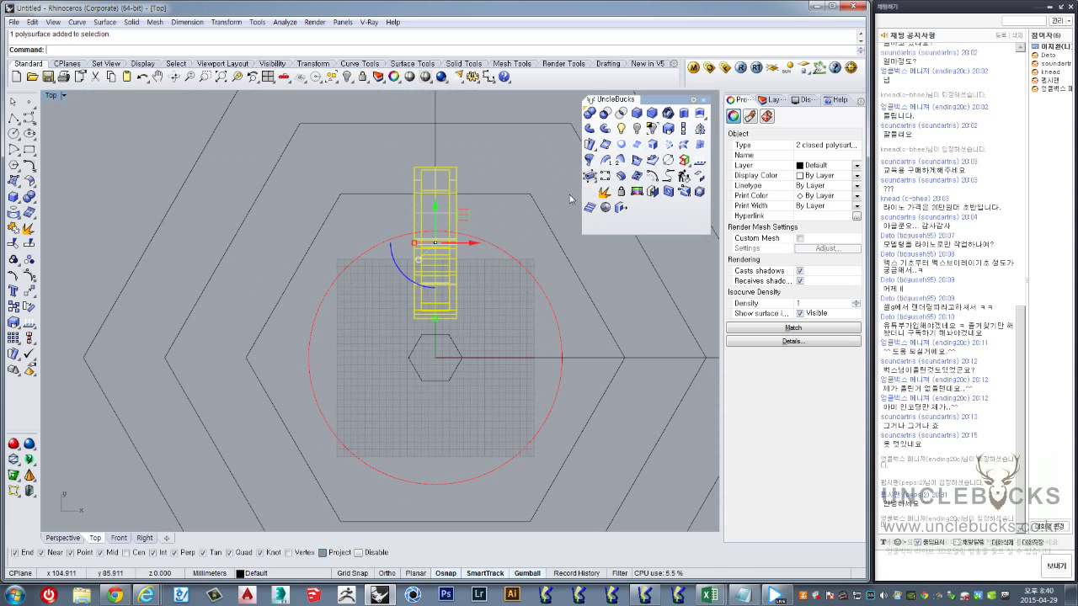
{"action": "left_click", "coordinate": [13, 341]}
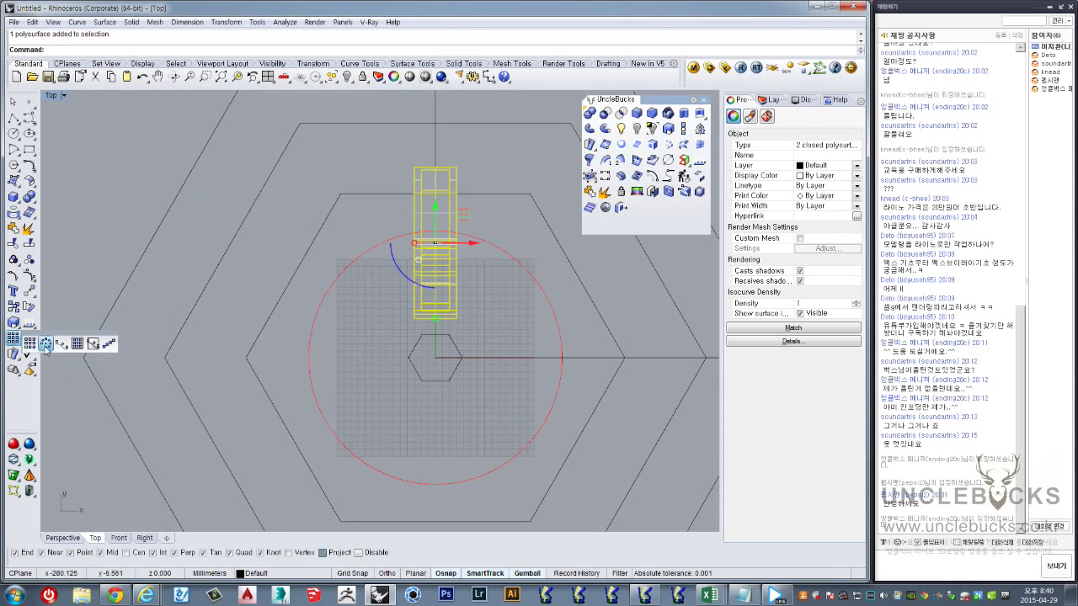
Polar-array the joint sleeves into 6 copies over 360° around the hexagon centre
{"action": "left_click", "coordinate": [45, 343]}
{"action": "scroll", "coordinate": [436, 363], "scroll_direction": "up", "scroll_amount": 4}
{"action": "left_click", "coordinate": [422, 386]}
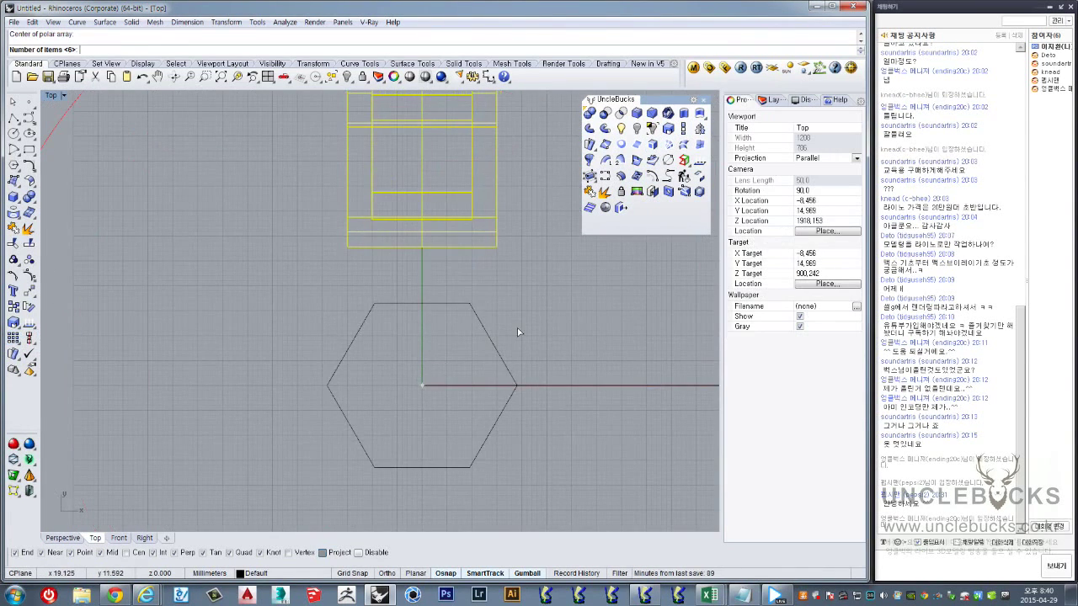
{"action": "key", "text": "Return"}
{"action": "key", "text": "Return"}
{"action": "scroll", "coordinate": [517, 328], "scroll_direction": "down", "scroll_amount": 2}
{"action": "scroll", "coordinate": [518, 328], "scroll_direction": "down", "scroll_amount": 3}
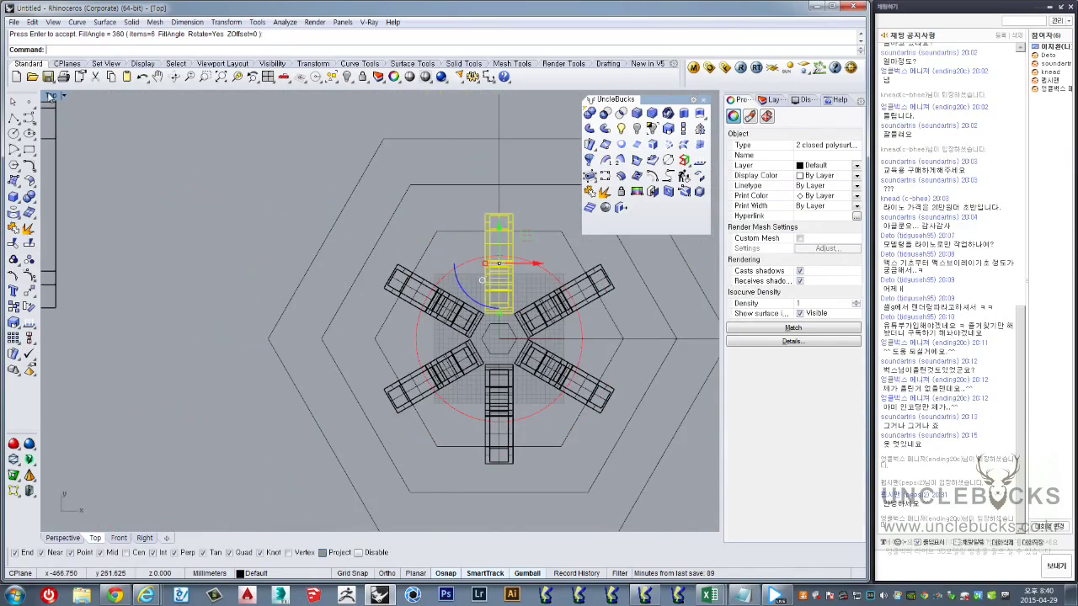
Maximize the Perspective view and orbit around the six-way hub
{"action": "double_click", "coordinate": [50, 96]}
{"action": "double_click", "coordinate": [396, 96]}
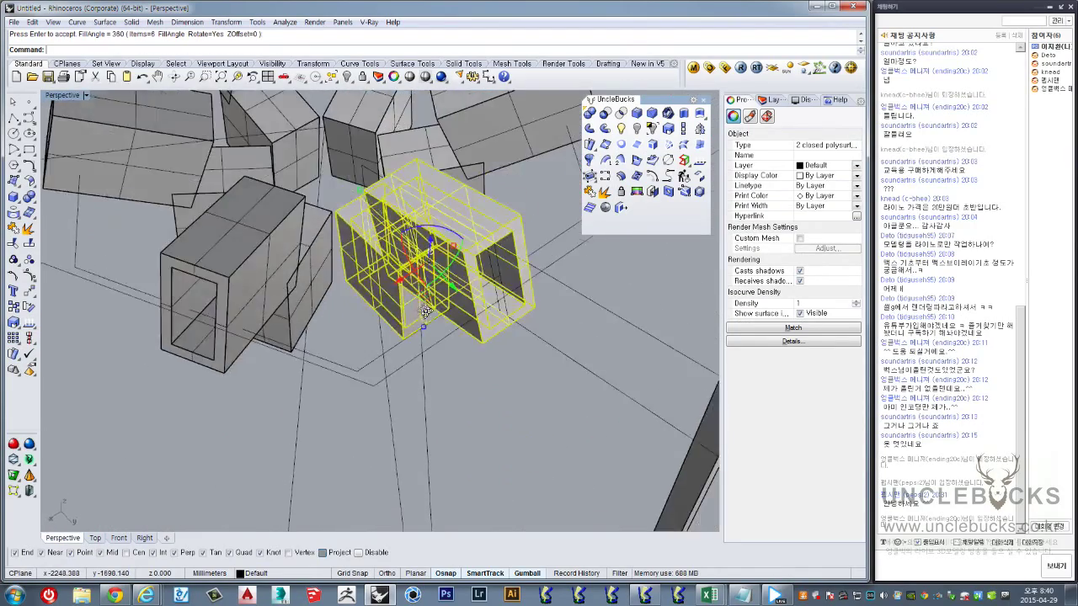
{"action": "mouse_move", "coordinate": [394, 101]}
{"action": "right_mouse_down"}
{"action": "mouse_move", "coordinate": [453, 239]}
{"action": "mouse_move", "coordinate": [399, 165]}
{"action": "right_mouse_up"}
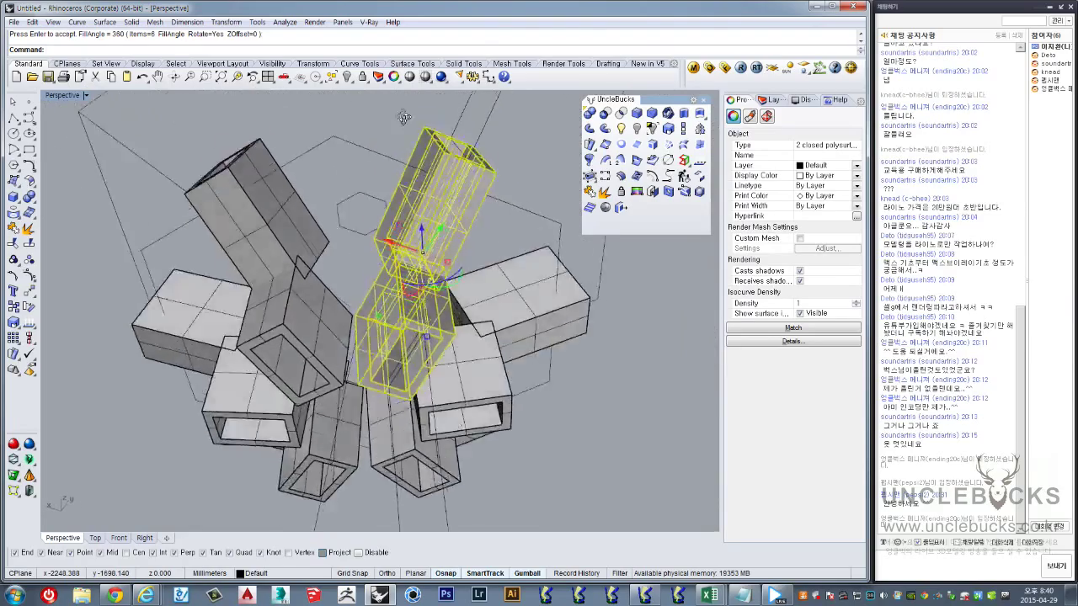
{"action": "mouse_move", "coordinate": [440, 310]}
{"action": "right_mouse_down"}
{"action": "mouse_move", "coordinate": [510, 337]}
{"action": "mouse_move", "coordinate": [553, 373]}
{"action": "right_mouse_up"}
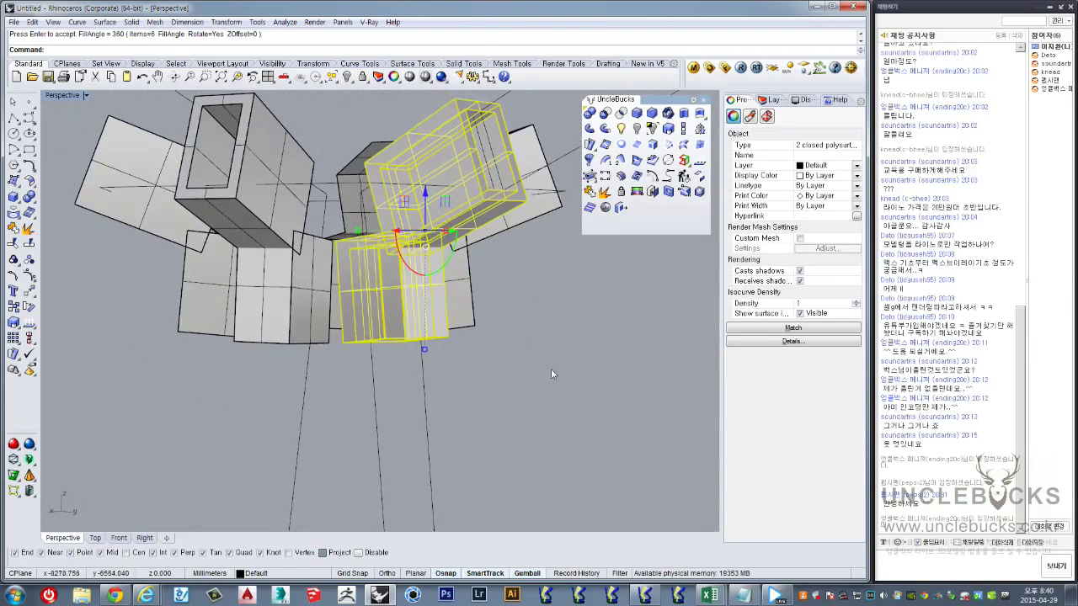
{"action": "key", "text": "Escape"}
{"action": "right_click_drag", "start_coordinate": [489, 281], "coordinate": [396, 316]}
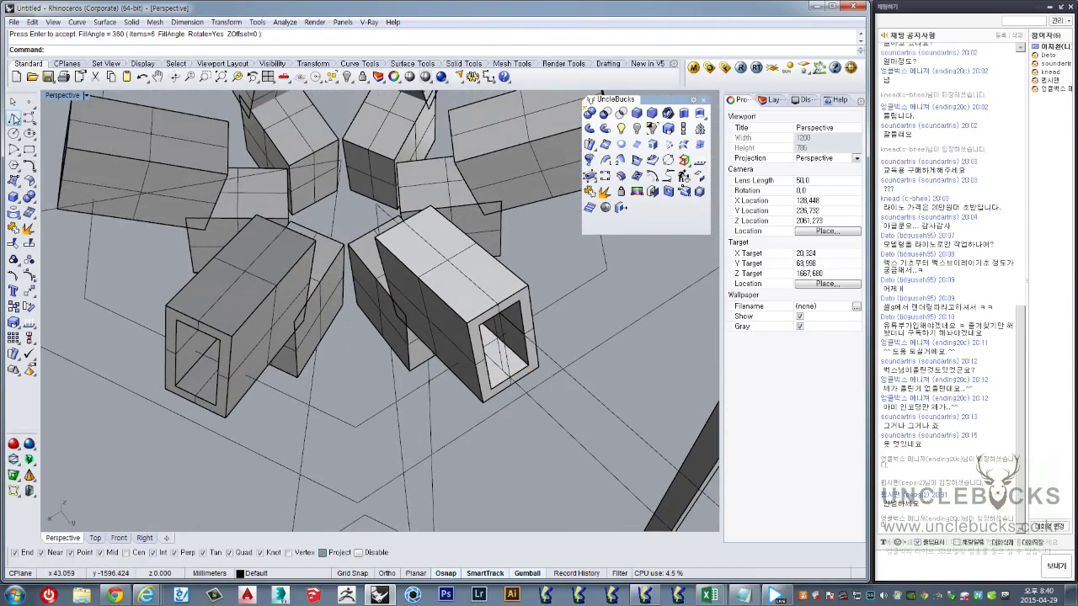
{"action": "left_click", "coordinate": [14, 118]}
{"action": "right_click_drag", "start_coordinate": [253, 379], "coordinate": [311, 522]}
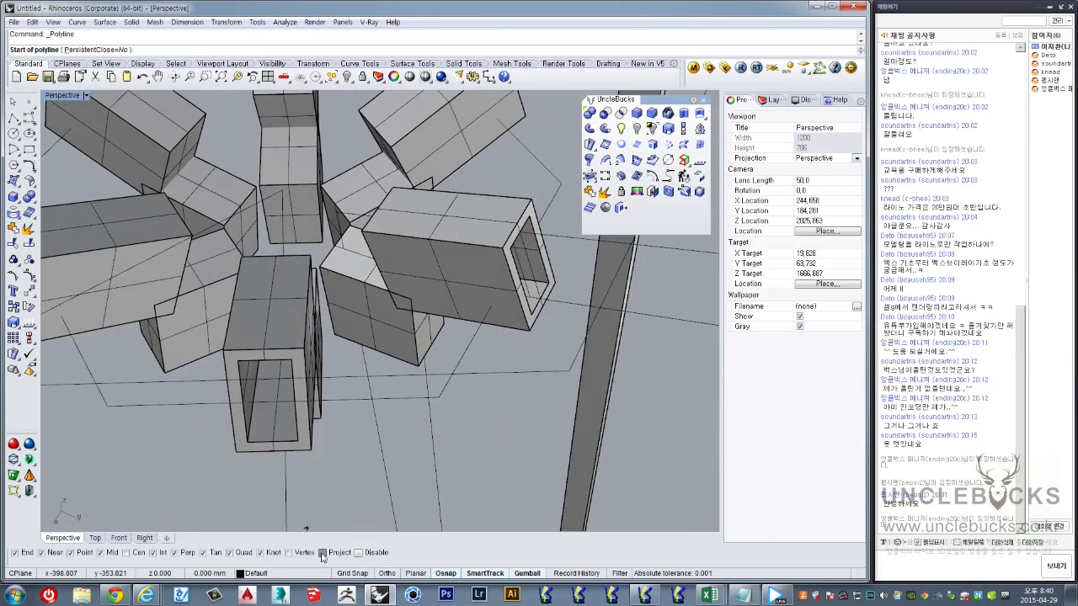
Begin a polyline on arm corners around the hub, then cancel it
{"action": "right_click_drag", "start_coordinate": [364, 473], "coordinate": [266, 409]}
{"action": "left_click", "coordinate": [263, 409]}
{"action": "mouse_move", "coordinate": [263, 409]}
{"action": "right_mouse_down"}
{"action": "mouse_move", "coordinate": [440, 308]}
{"action": "mouse_move", "coordinate": [421, 295]}
{"action": "right_mouse_up"}
{"action": "left_click", "coordinate": [421, 295]}
{"action": "mouse_move", "coordinate": [380, 255]}
{"action": "right_mouse_down"}
{"action": "mouse_move", "coordinate": [415, 259]}
{"action": "mouse_move", "coordinate": [364, 275]}
{"action": "right_mouse_up"}
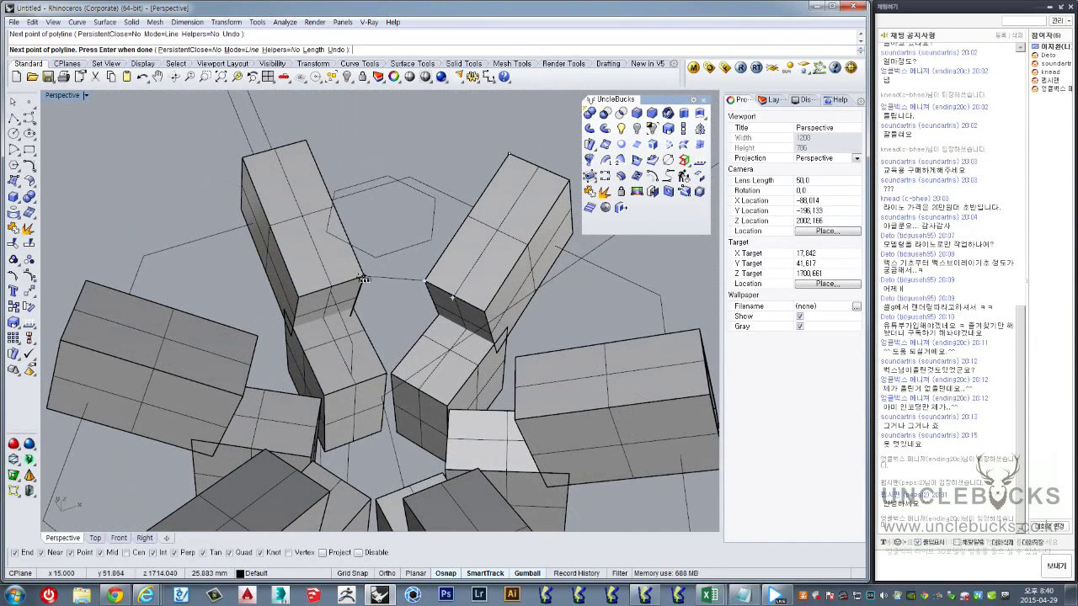
{"action": "left_click", "coordinate": [364, 275]}
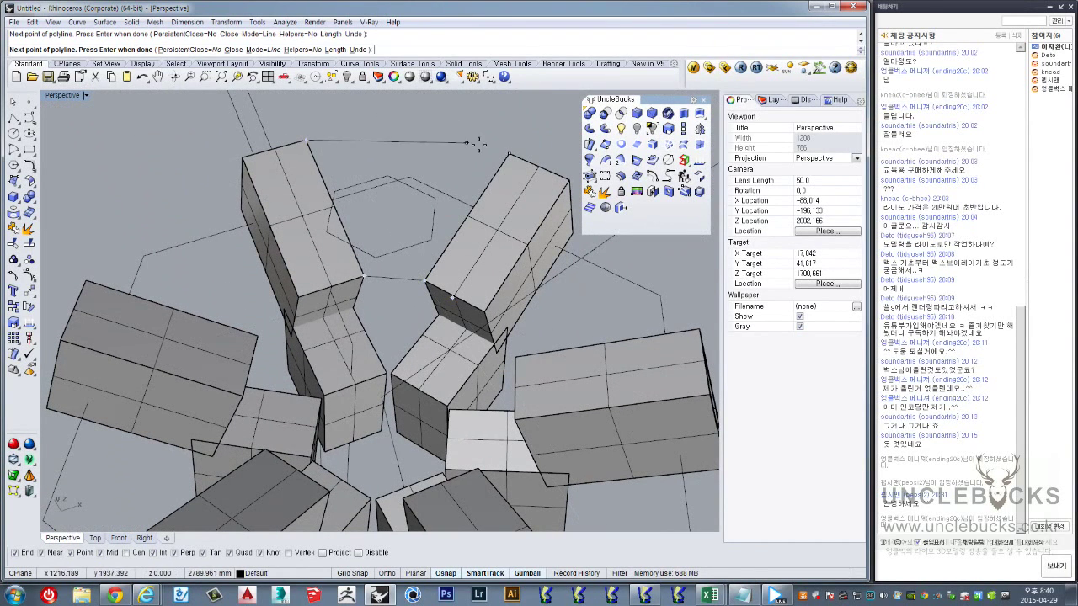
{"action": "key", "text": "Escape"}
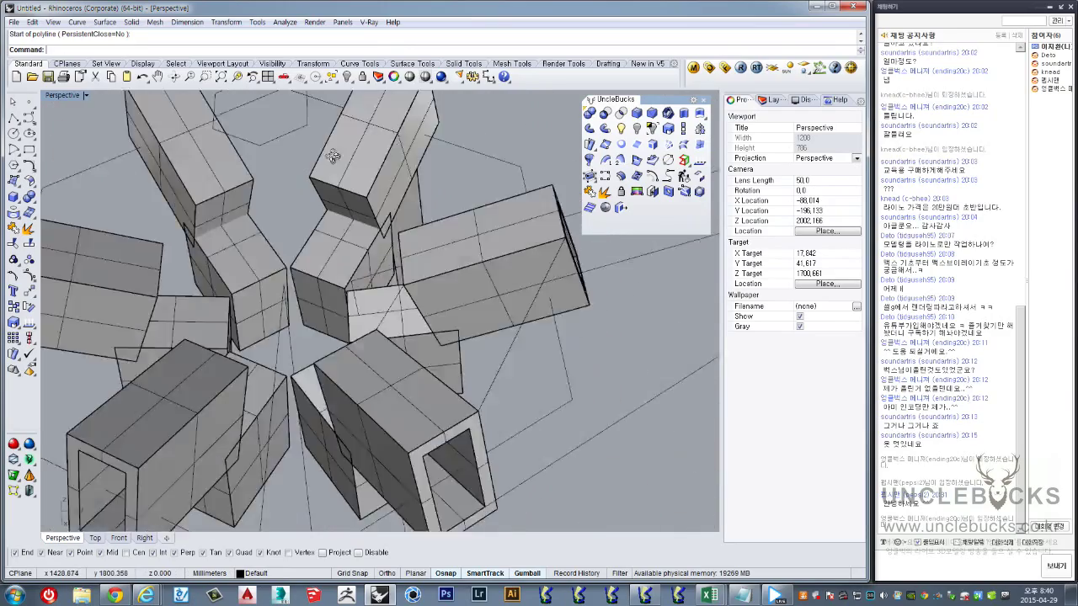
Trace a closed polyline by snapping to the inner arm corners around the hub
{"action": "mouse_move", "coordinate": [549, 152]}
{"action": "right_mouse_down"}
{"action": "mouse_move", "coordinate": [454, 316]}
{"action": "mouse_move", "coordinate": [501, 366]}
{"action": "mouse_move", "coordinate": [423, 291]}
{"action": "mouse_move", "coordinate": [314, 340]}
{"action": "right_mouse_up"}
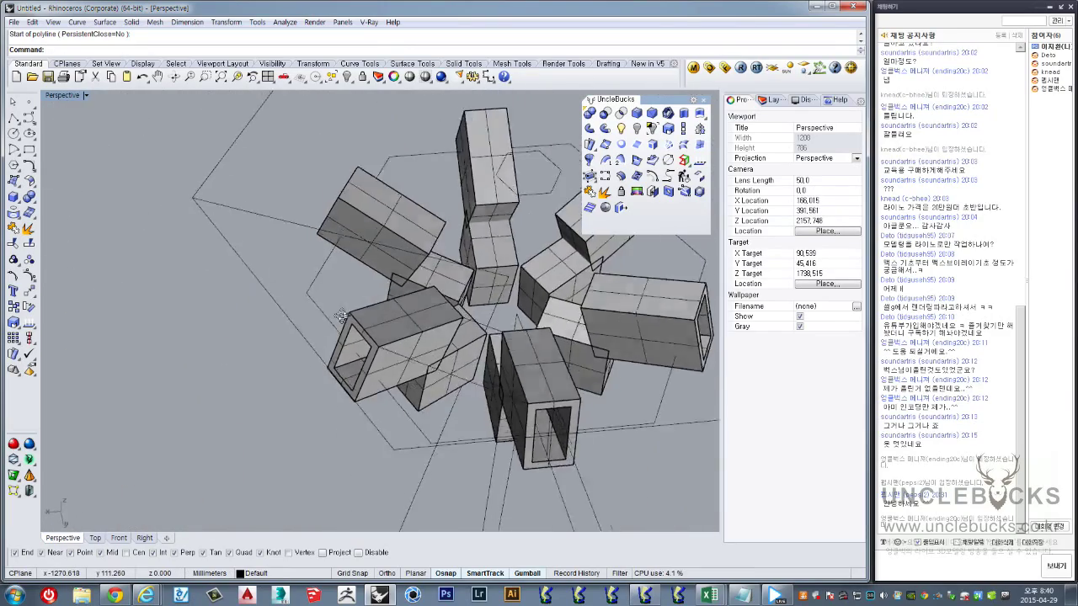
{"action": "scroll", "coordinate": [314, 341], "scroll_direction": "up", "scroll_amount": 3}
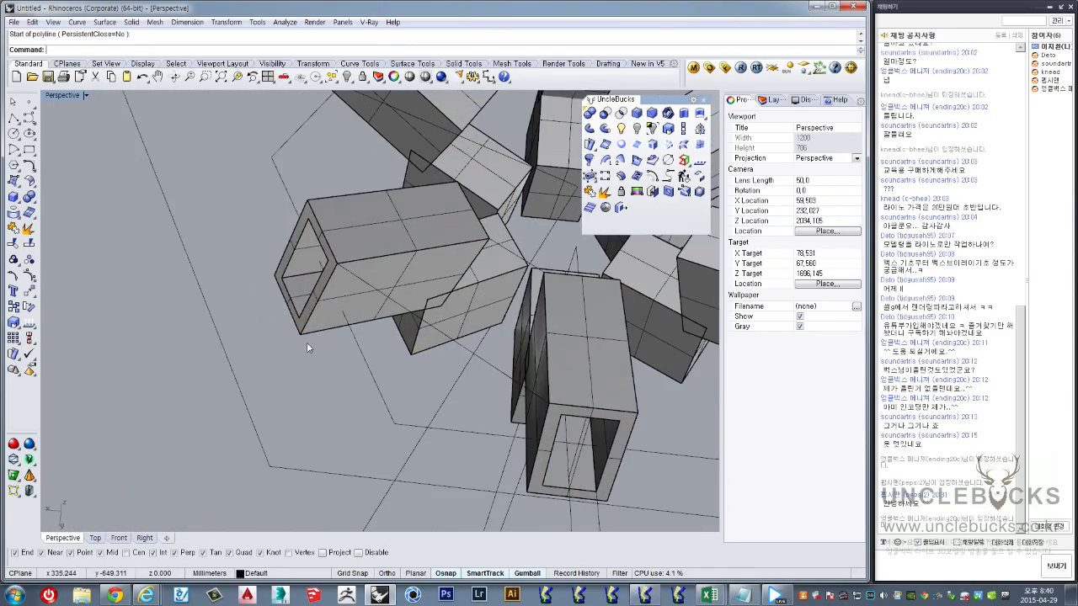
{"action": "right_click", "coordinate": [307, 342]}
{"action": "left_click", "coordinate": [299, 333]}
{"action": "left_click", "coordinate": [340, 264]}
{"action": "right_click_drag", "start_coordinate": [339, 264], "coordinate": [394, 392]}
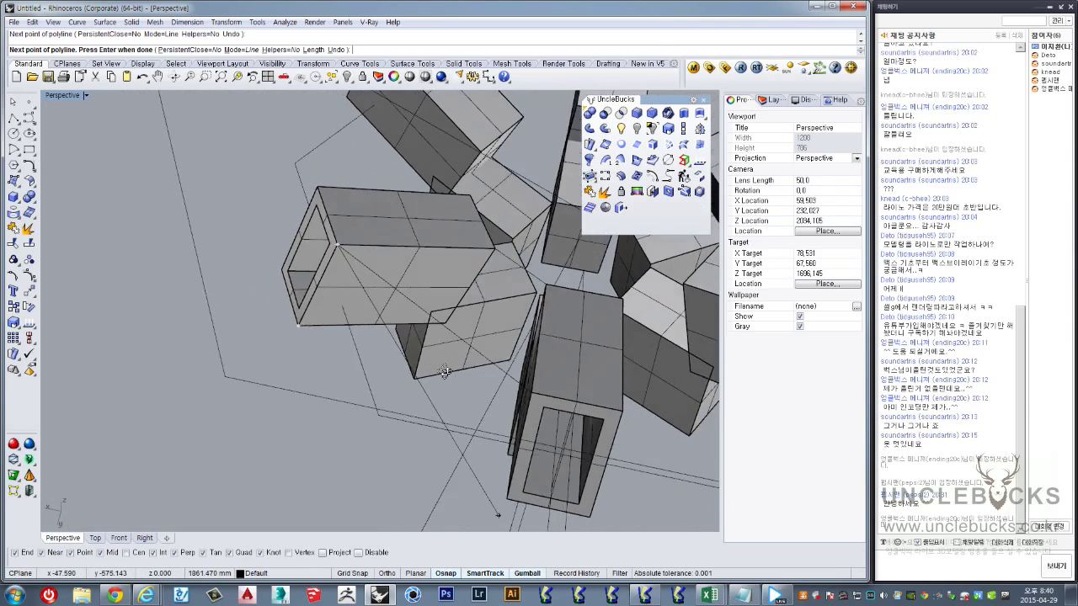
{"action": "left_click", "coordinate": [441, 413]}
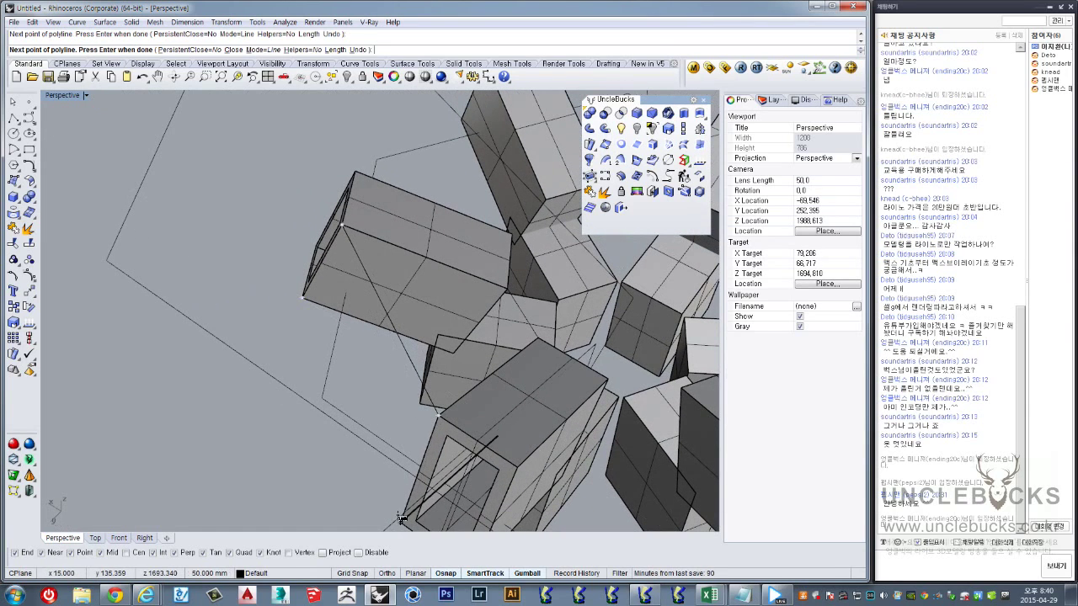
{"action": "mouse_move", "coordinate": [402, 519]}
{"action": "right_mouse_down"}
{"action": "mouse_move", "coordinate": [355, 329]}
{"action": "mouse_move", "coordinate": [588, 313]}
{"action": "mouse_move", "coordinate": [498, 295]}
{"action": "mouse_move", "coordinate": [459, 253]}
{"action": "right_mouse_up"}
{"action": "right_click", "coordinate": [355, 328]}
Select the new closed hexagonal hub curve
{"action": "scroll", "coordinate": [497, 295], "scroll_direction": "down", "scroll_amount": 5}
{"action": "scroll", "coordinate": [459, 253], "scroll_direction": "up", "scroll_amount": 5}
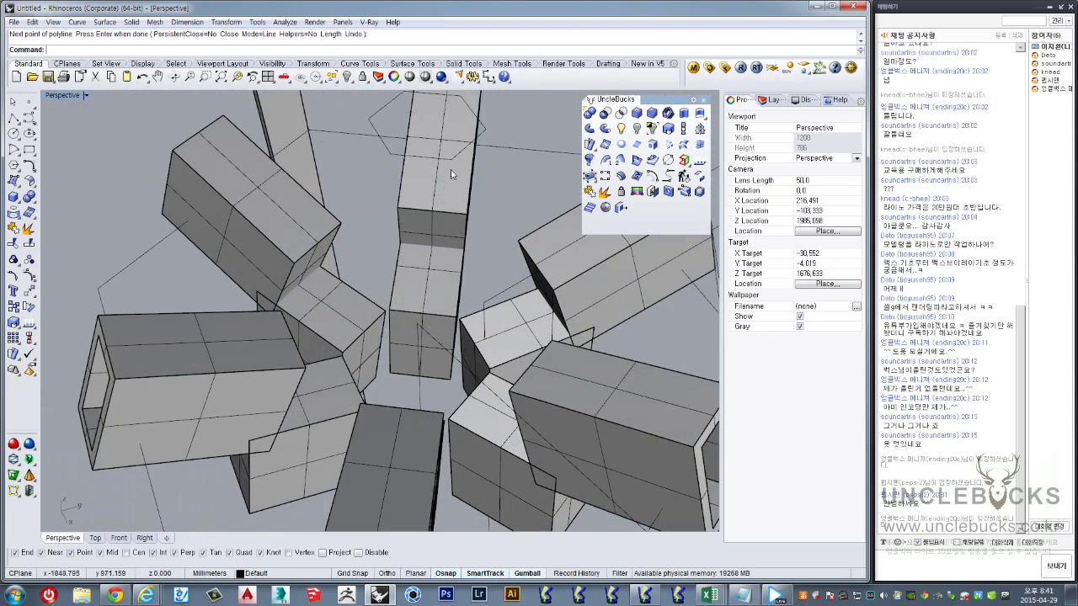
{"action": "left_click", "coordinate": [455, 161]}
{"action": "scroll", "coordinate": [455, 160], "scroll_direction": "down", "scroll_amount": 5}
Drag the hub curve down with the gumball Z arrow and check its position
{"action": "right_click_drag", "start_coordinate": [397, 151], "coordinate": [415, 146]}
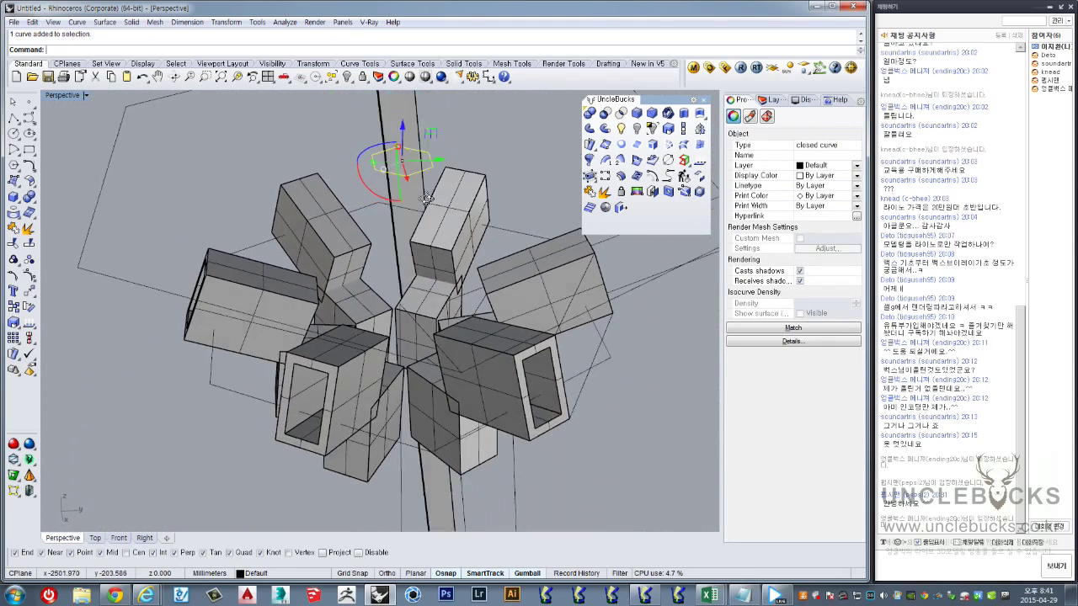
{"action": "left_click_drag", "start_coordinate": [408, 134], "coordinate": [415, 272]}
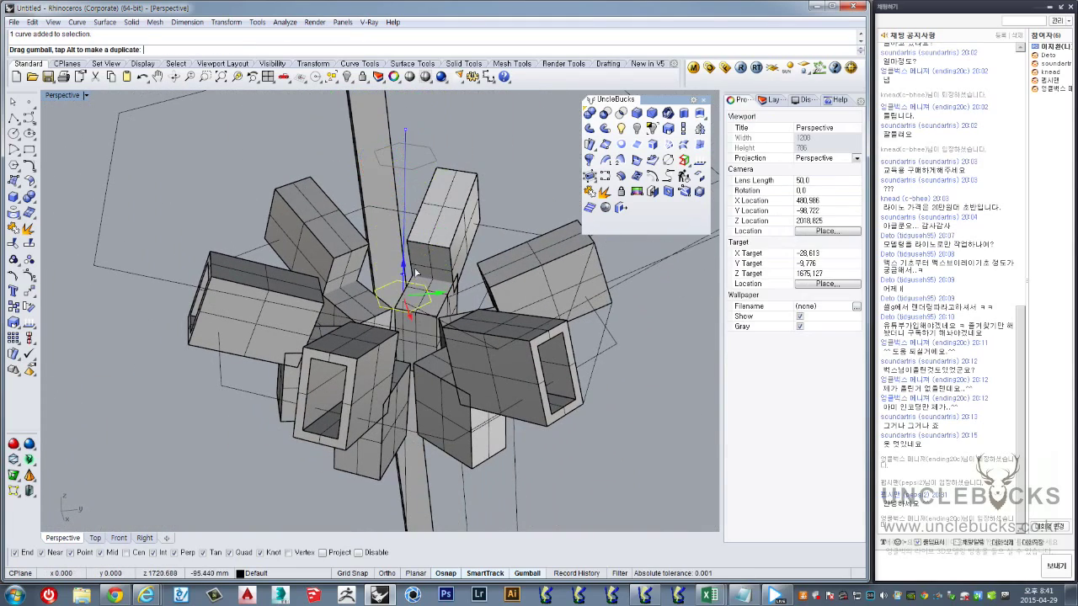
{"action": "right_click_drag", "start_coordinate": [426, 269], "coordinate": [72, 102]}
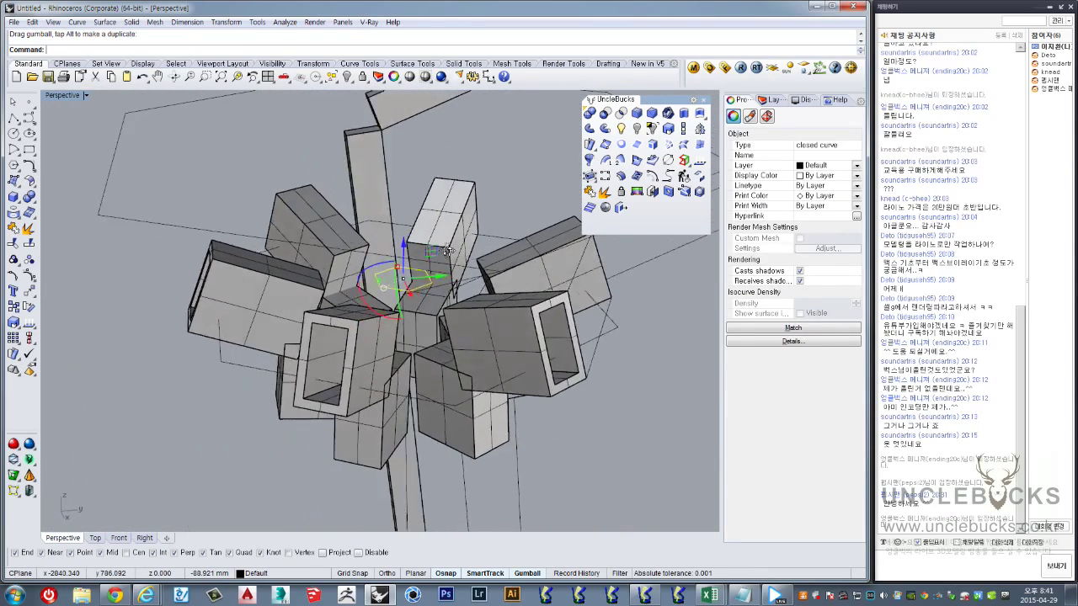
{"action": "double_click", "coordinate": [61, 97]}
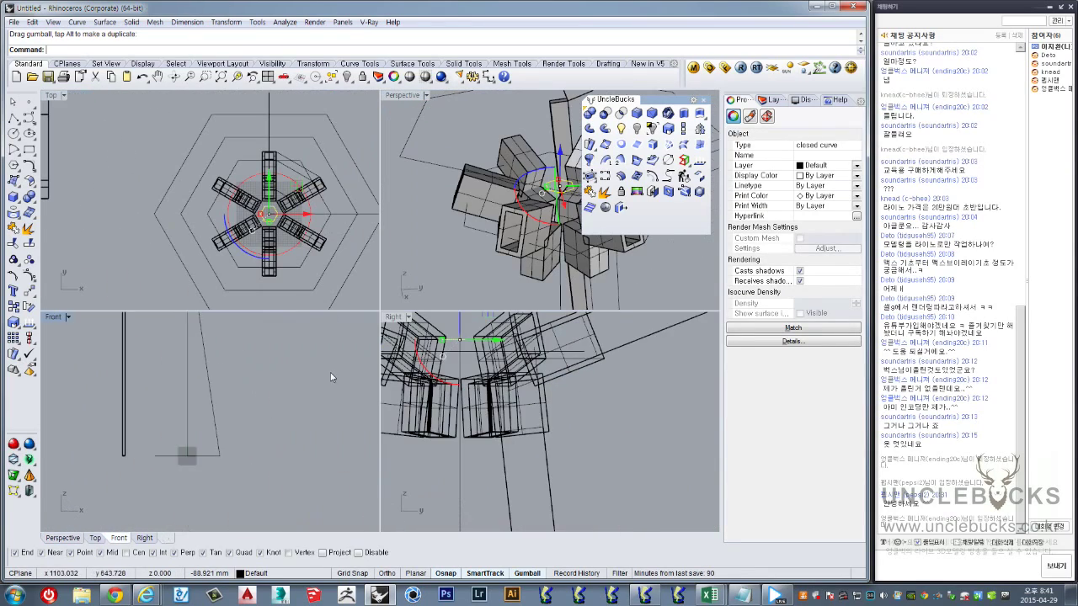
Maximize the Right view, zoom in, and try a Move on the hub curve
{"action": "double_click", "coordinate": [391, 317]}
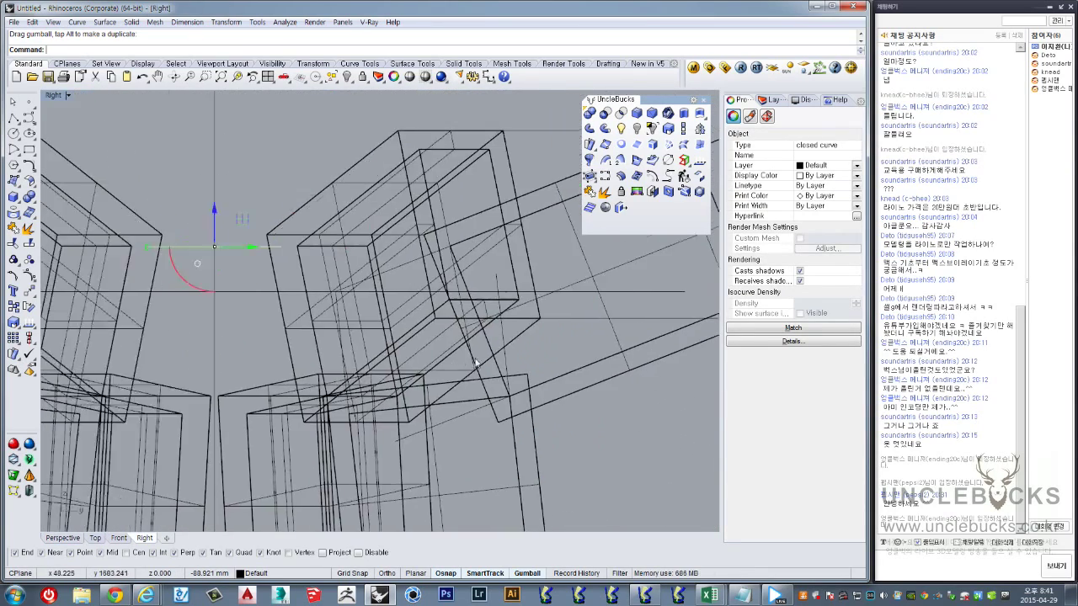
{"action": "scroll", "coordinate": [216, 224], "scroll_direction": "up", "scroll_amount": 2}
{"action": "scroll", "coordinate": [234, 289], "scroll_direction": "up", "scroll_amount": 2}
{"action": "scroll", "coordinate": [253, 271], "scroll_direction": "up", "scroll_amount": 2}
{"action": "scroll", "coordinate": [261, 311], "scroll_direction": "up", "scroll_amount": 2}
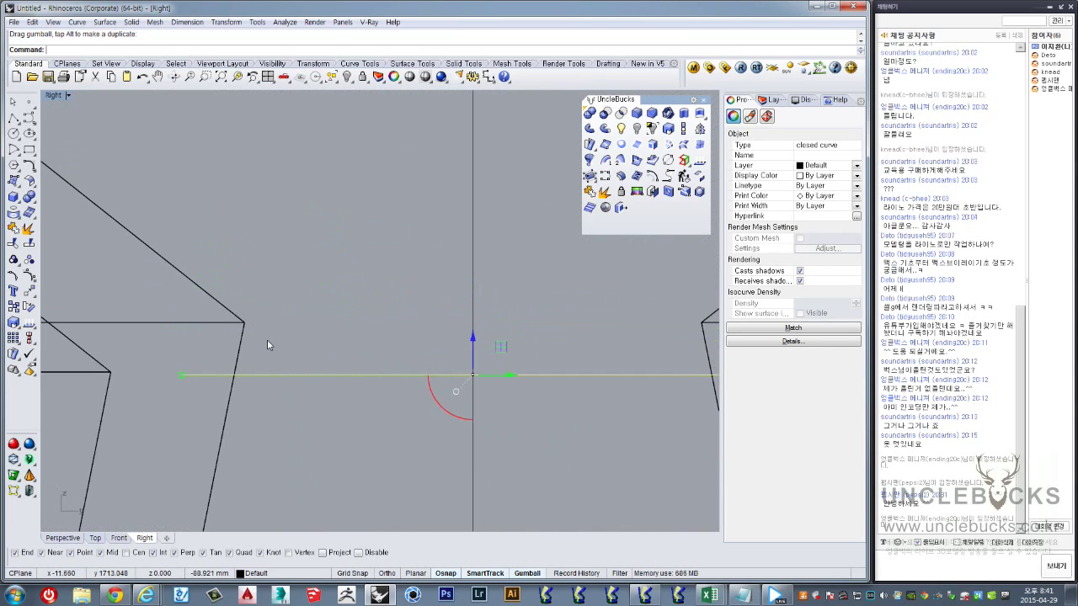
{"action": "scroll", "coordinate": [267, 339], "scroll_direction": "up", "scroll_amount": 2}
{"action": "type", "text": "m"}
{"action": "key", "text": "Return"}
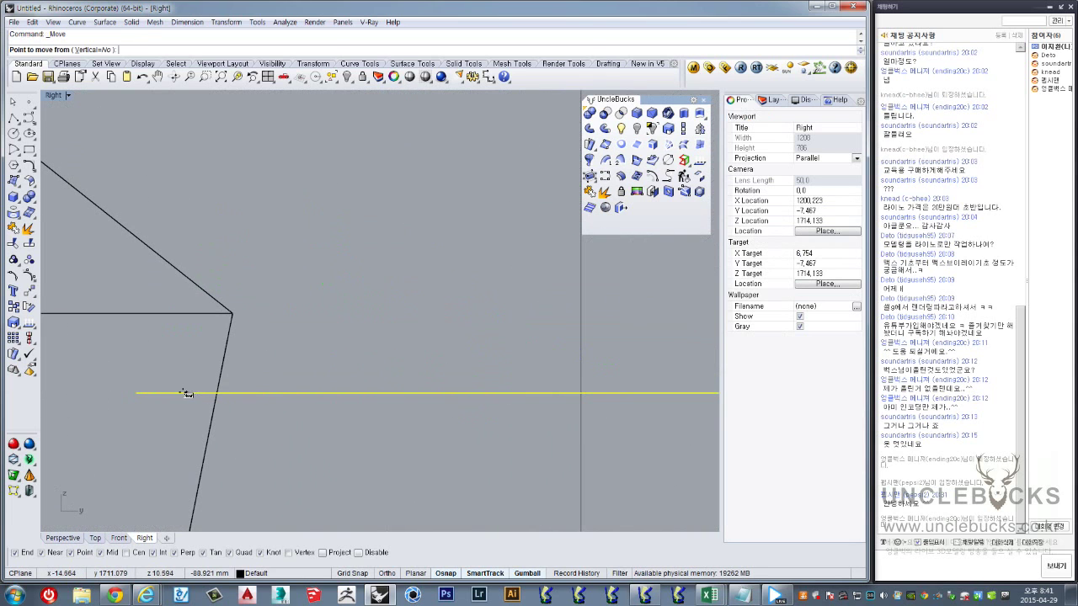
{"action": "left_click", "coordinate": [185, 393]}
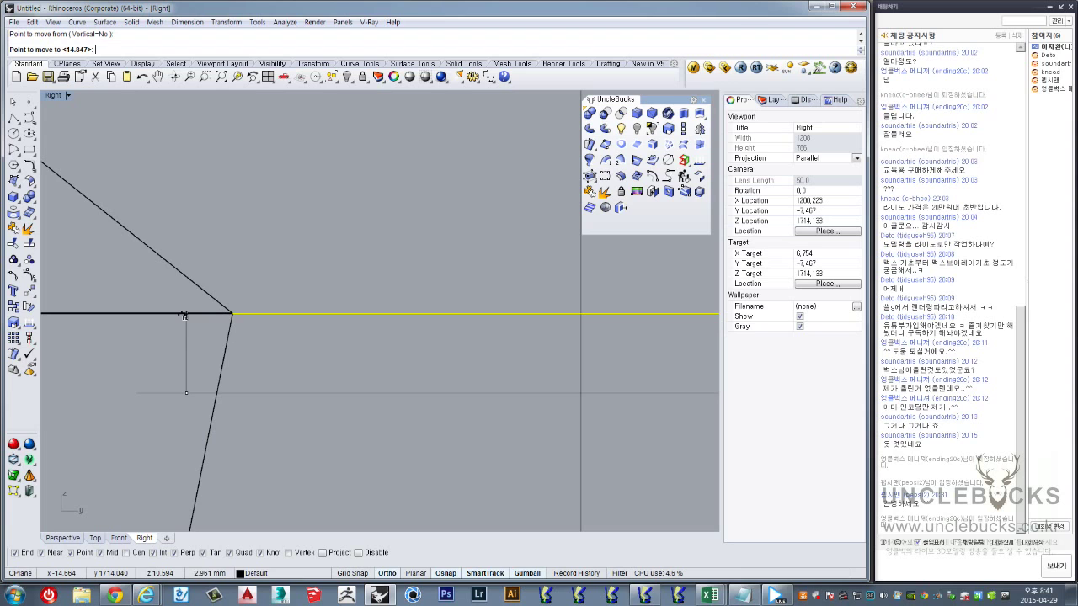
{"action": "left_click", "coordinate": [185, 393]}
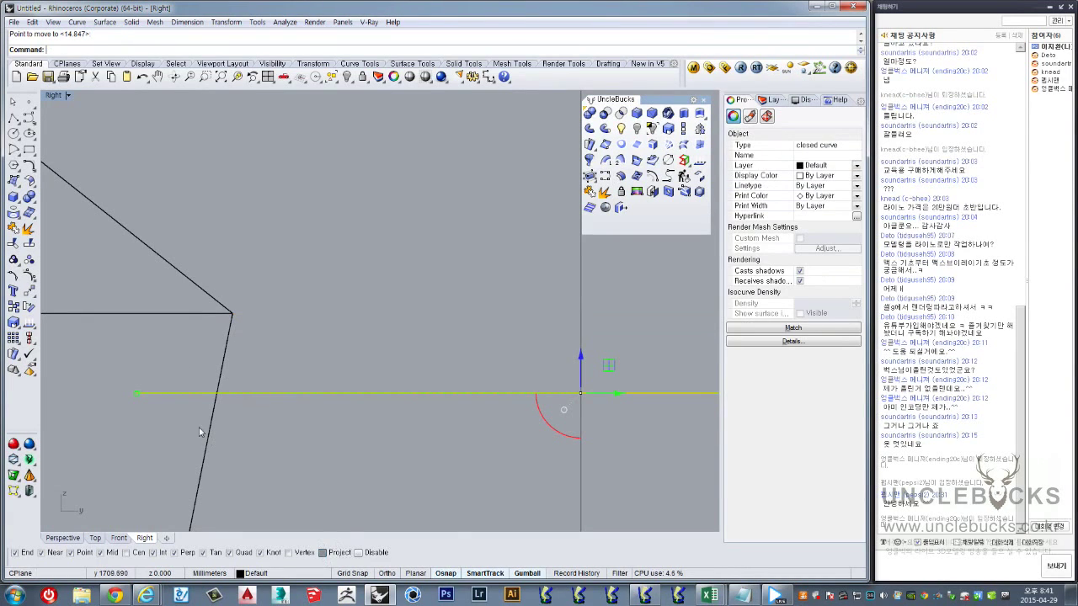
{"action": "key", "text": "Return"}
Move the curve up to the arms' bend height with Near snap off, then restore four views
{"action": "left_click", "coordinate": [176, 392]}
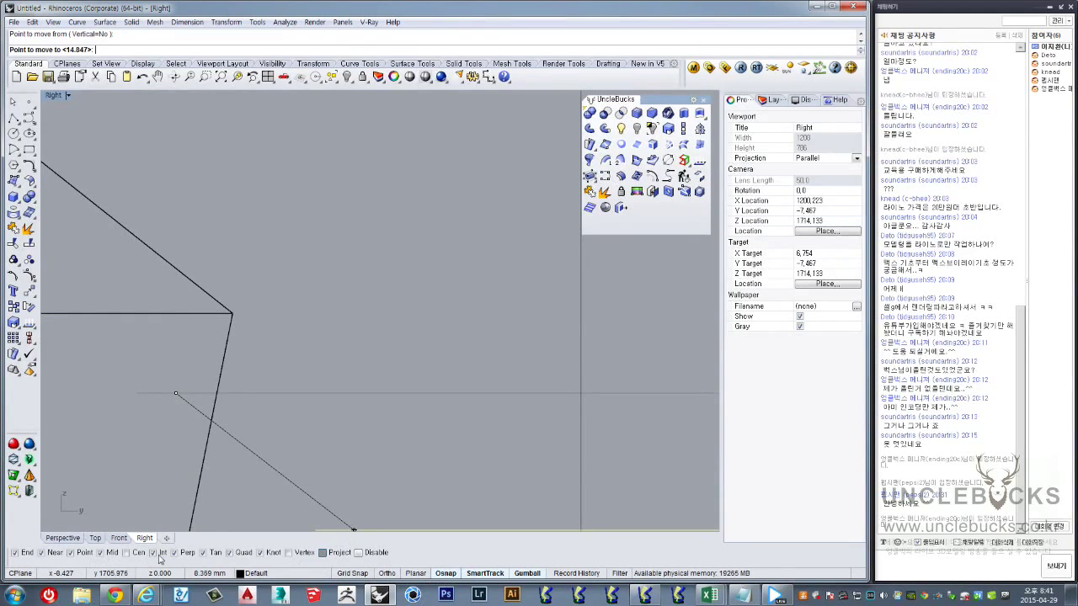
{"action": "left_click", "coordinate": [41, 554]}
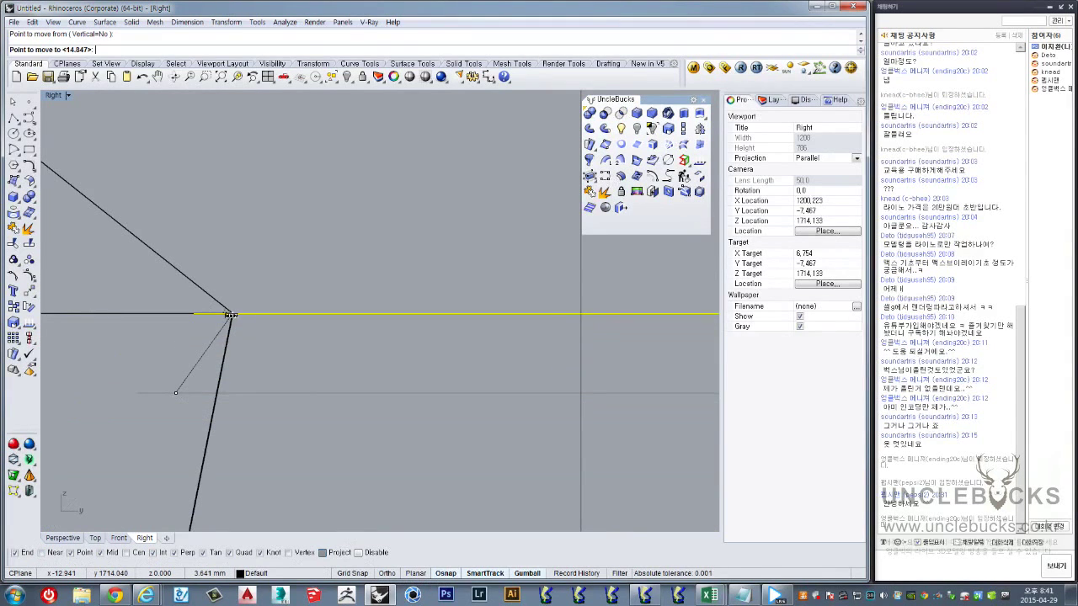
{"action": "left_click", "coordinate": [179, 313]}
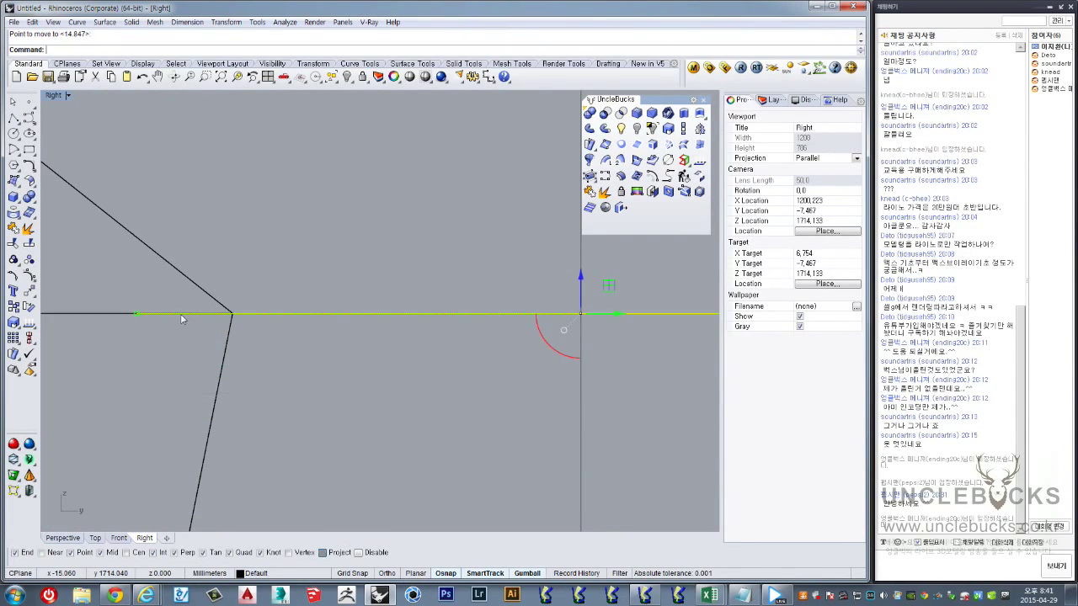
{"action": "double_click", "coordinate": [53, 96]}
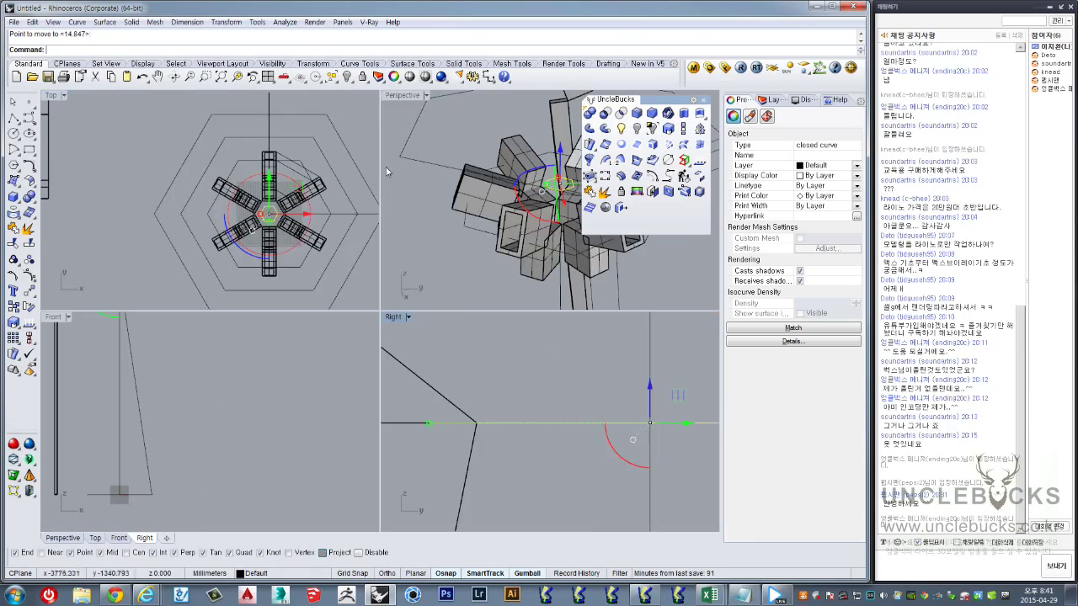
Delete the hexagonal hub curve, then undo the deletion
{"action": "double_click", "coordinate": [403, 95]}
{"action": "scroll", "coordinate": [388, 276], "scroll_direction": "up", "scroll_amount": 3}
{"action": "scroll", "coordinate": [388, 277], "scroll_direction": "up", "scroll_amount": 3}
{"action": "scroll", "coordinate": [419, 313], "scroll_direction": "up", "scroll_amount": 3}
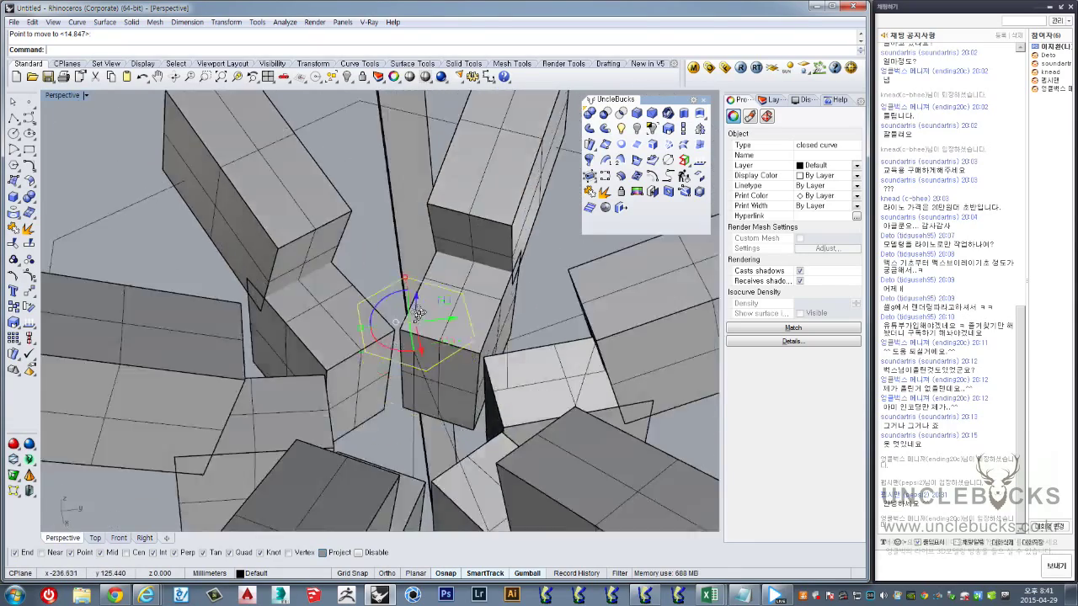
{"action": "right_click_drag", "start_coordinate": [419, 313], "coordinate": [407, 343]}
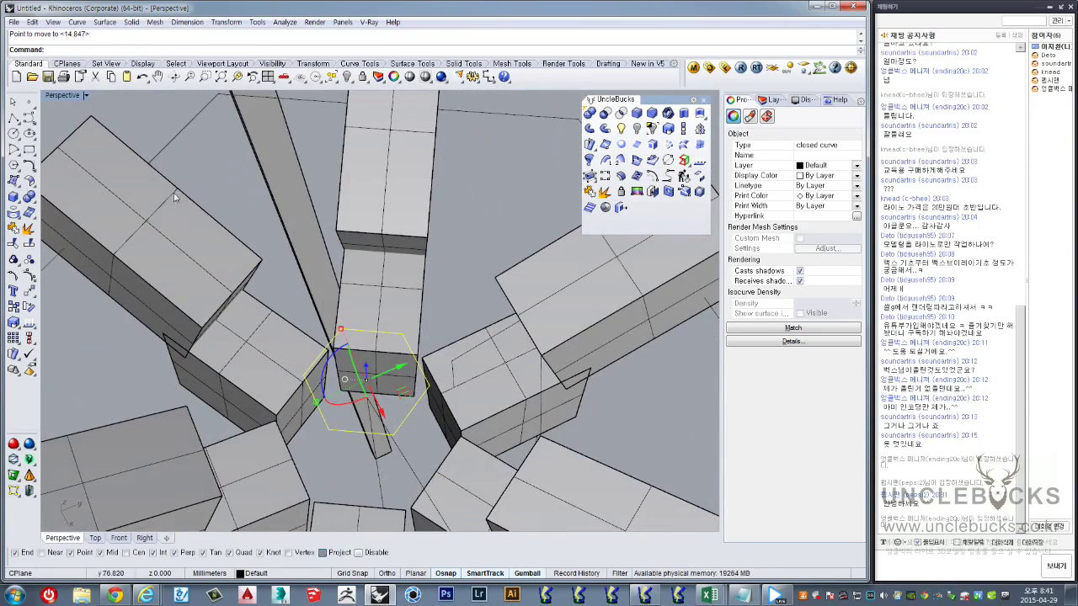
{"action": "right_click_drag", "start_coordinate": [223, 207], "coordinate": [232, 156]}
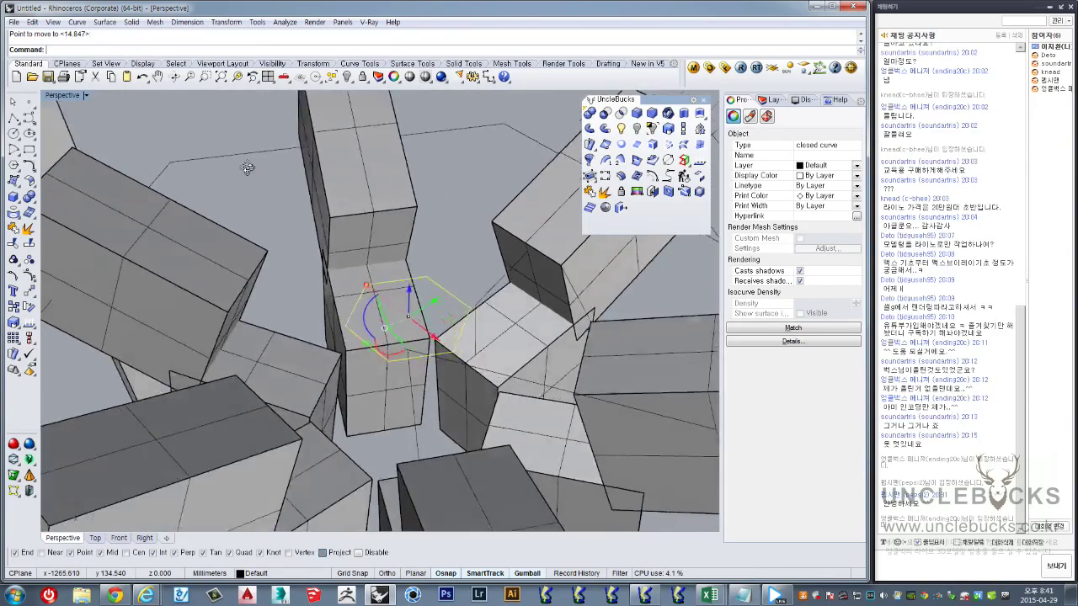
{"action": "scroll", "coordinate": [246, 242], "scroll_direction": "down", "scroll_amount": 5}
{"action": "scroll", "coordinate": [246, 242], "scroll_direction": "down", "scroll_amount": 2}
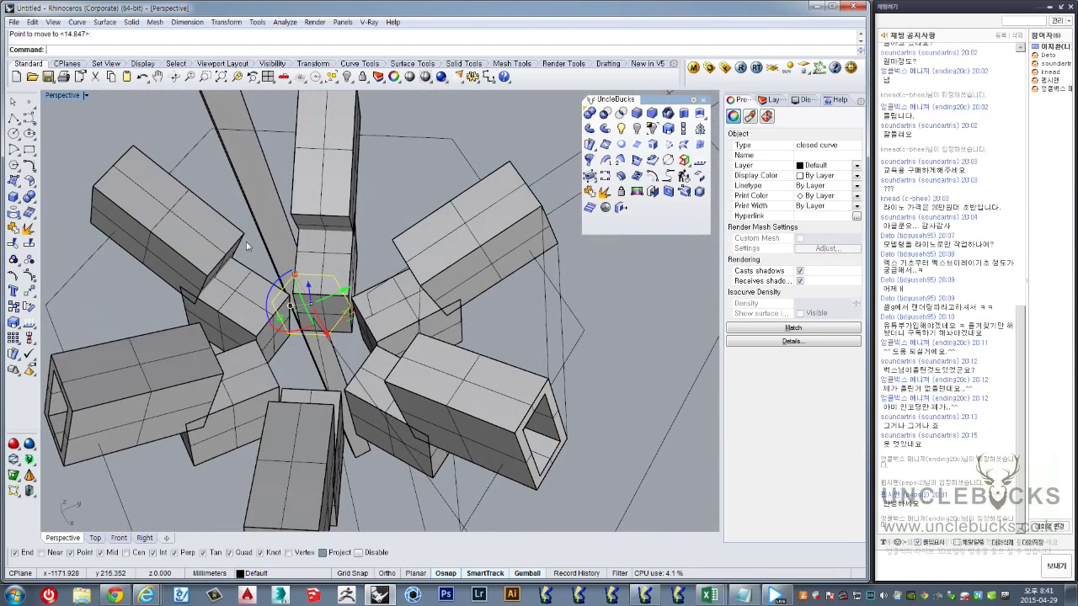
{"action": "key", "text": "Delete"}
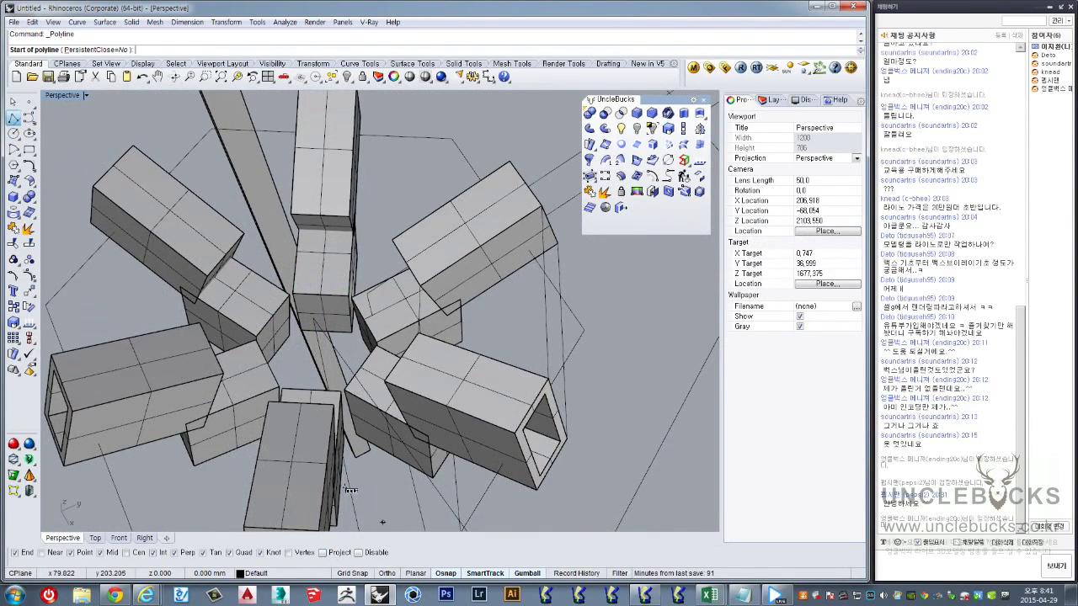
{"action": "mouse_move", "coordinate": [350, 490]}
{"action": "right_mouse_down"}
{"action": "mouse_move", "coordinate": [459, 360]}
{"action": "mouse_move", "coordinate": [449, 290]}
{"action": "mouse_move", "coordinate": [392, 306]}
{"action": "mouse_move", "coordinate": [571, 265]}
{"action": "mouse_move", "coordinate": [122, 175]}
{"action": "right_mouse_up"}
{"action": "key", "text": "ctrl+z"}
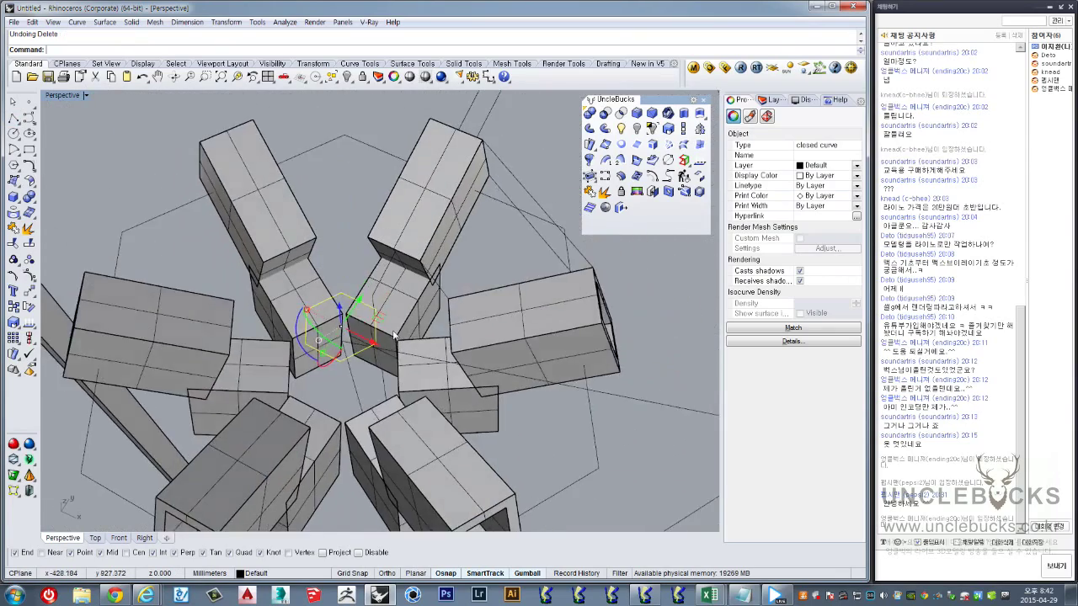
{"action": "scroll", "coordinate": [122, 175], "scroll_direction": "up", "scroll_amount": 3}
Draw a closed triangular polyline between corners of two neighbouring arm sleeves
{"action": "left_click", "coordinate": [15, 118]}
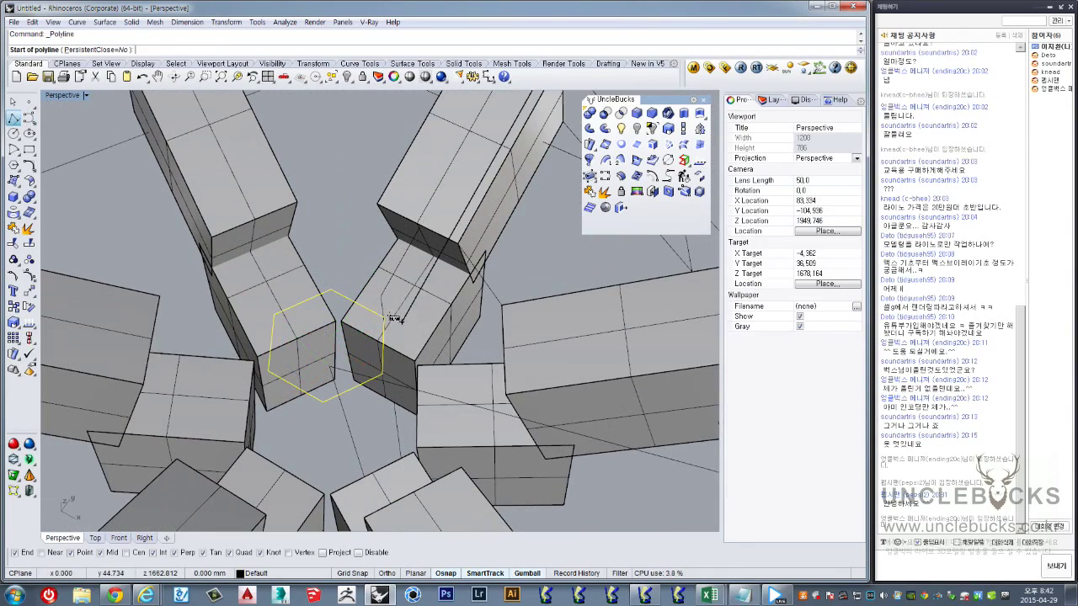
{"action": "left_click", "coordinate": [381, 318]}
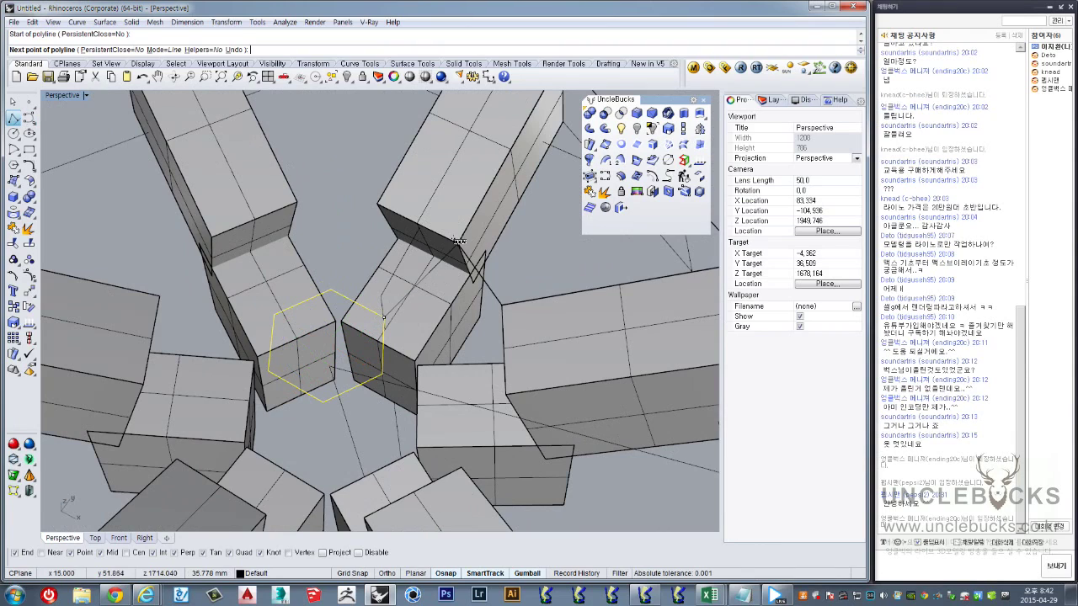
{"action": "left_click", "coordinate": [457, 242]}
{"action": "left_click", "coordinate": [494, 308]}
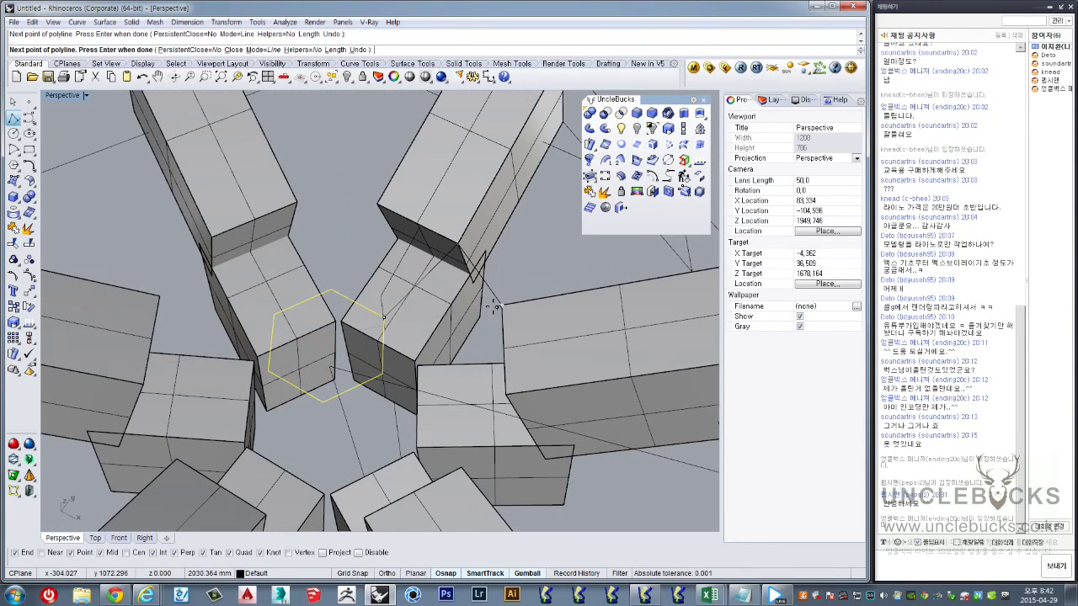
{"action": "left_click", "coordinate": [383, 318]}
{"action": "scroll", "coordinate": [382, 317], "scroll_direction": "down", "scroll_amount": 5}
{"action": "right_click_drag", "start_coordinate": [382, 318], "coordinate": [484, 296]}
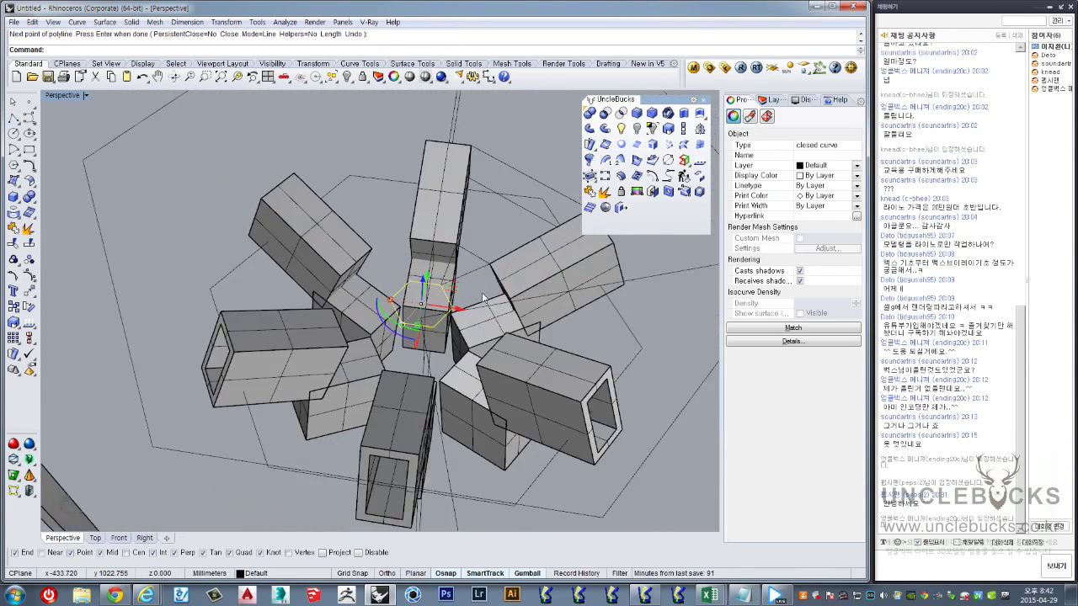
{"action": "scroll", "coordinate": [485, 296], "scroll_direction": "up", "scroll_amount": 3}
{"action": "key", "text": "Escape"}
{"action": "scroll", "coordinate": [411, 317], "scroll_direction": "down", "scroll_amount": 3}
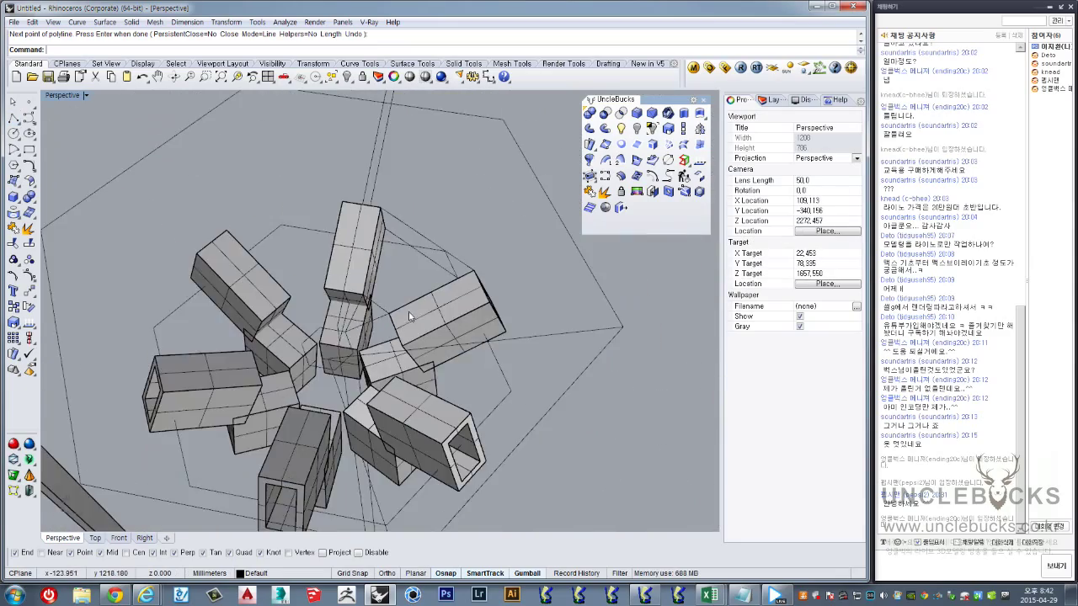
{"action": "mouse_move", "coordinate": [410, 317]}
{"action": "right_mouse_down"}
{"action": "mouse_move", "coordinate": [387, 320]}
{"action": "mouse_move", "coordinate": [452, 322]}
{"action": "right_mouse_up"}
{"action": "scroll", "coordinate": [388, 322], "scroll_direction": "up", "scroll_amount": 5}
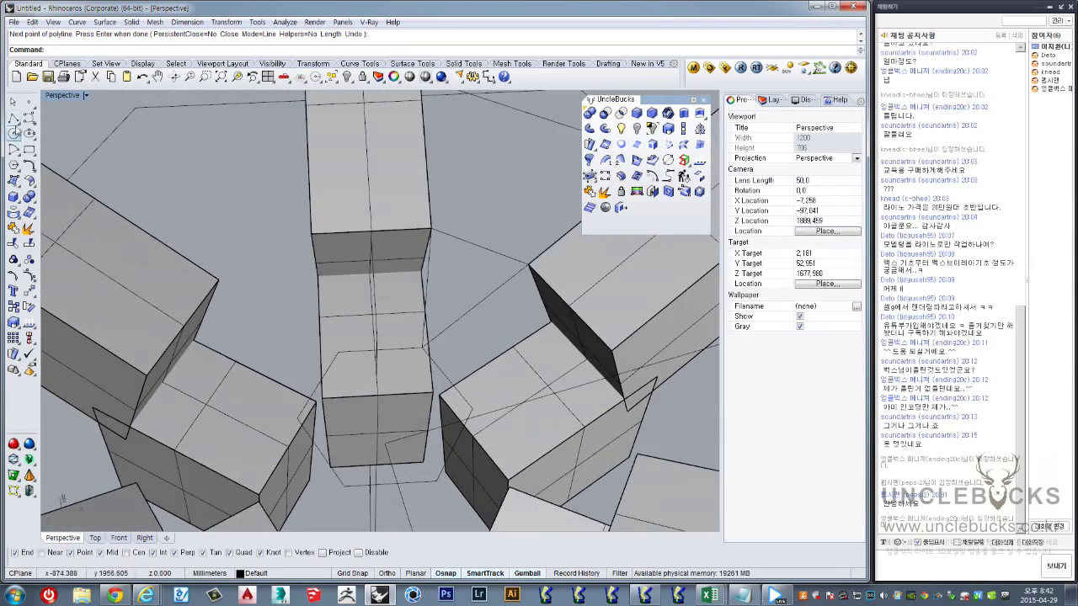
Draw a second closed triangular polyline across the next gap between tube corners
{"action": "left_click", "coordinate": [15, 121]}
{"action": "left_click", "coordinate": [338, 351]}
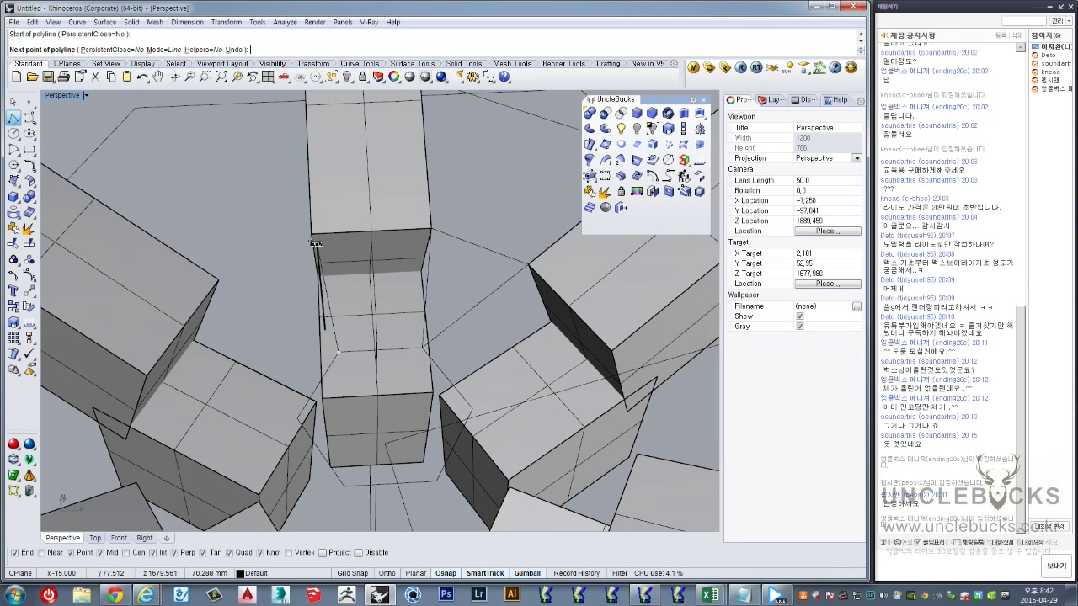
{"action": "left_click", "coordinate": [311, 229]}
{"action": "left_click", "coordinate": [428, 226]}
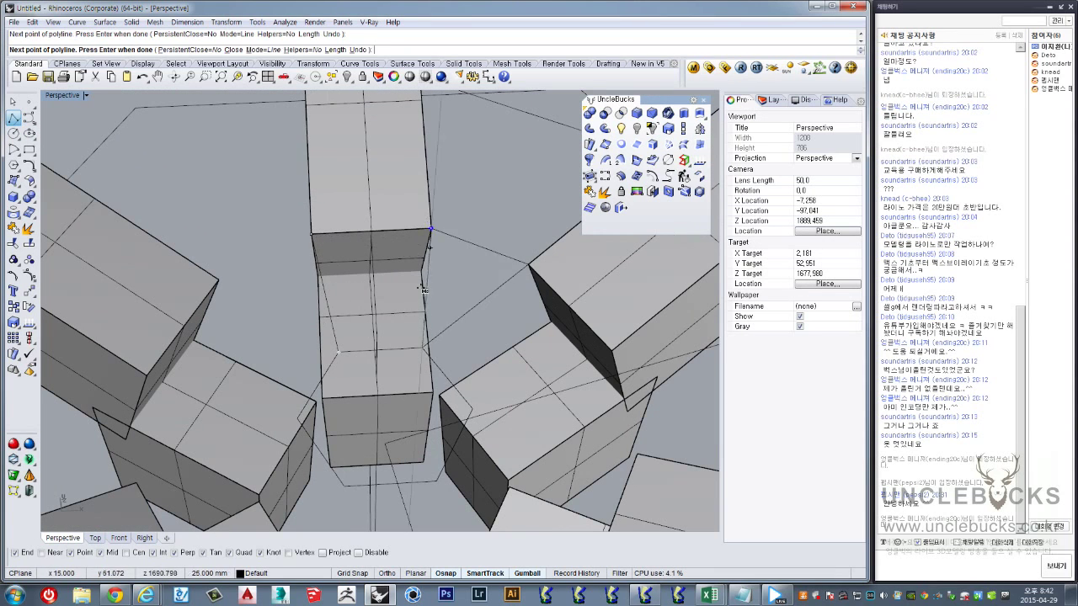
{"action": "left_click", "coordinate": [337, 350]}
{"action": "left_click", "coordinate": [462, 304], "text": "shift"}
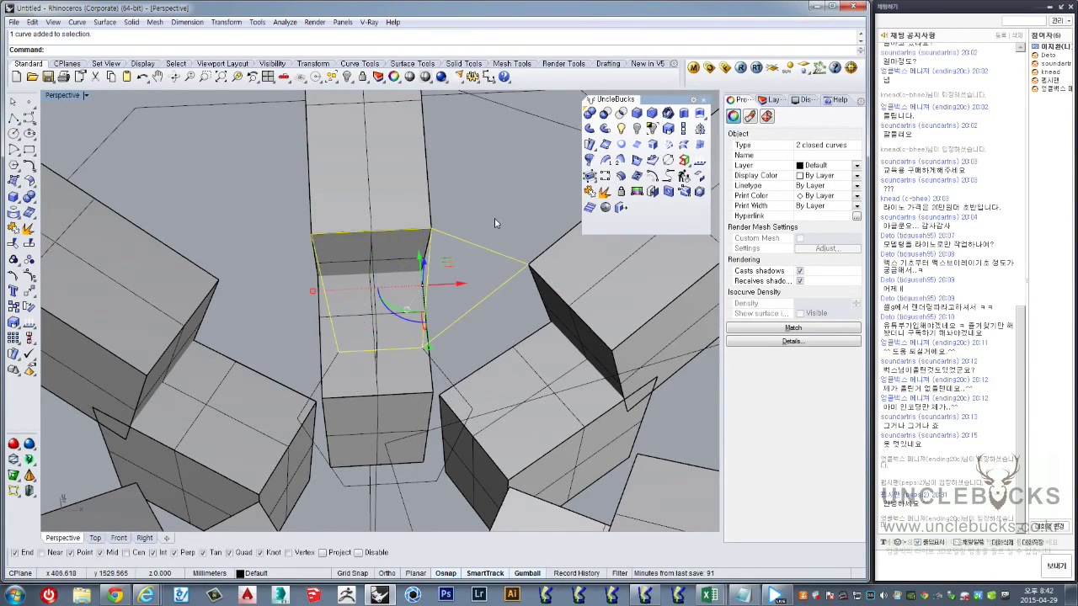
Select the closed outlines and turn them into planar surfaces
{"action": "right_click_drag", "start_coordinate": [495, 218], "coordinate": [374, 303]}
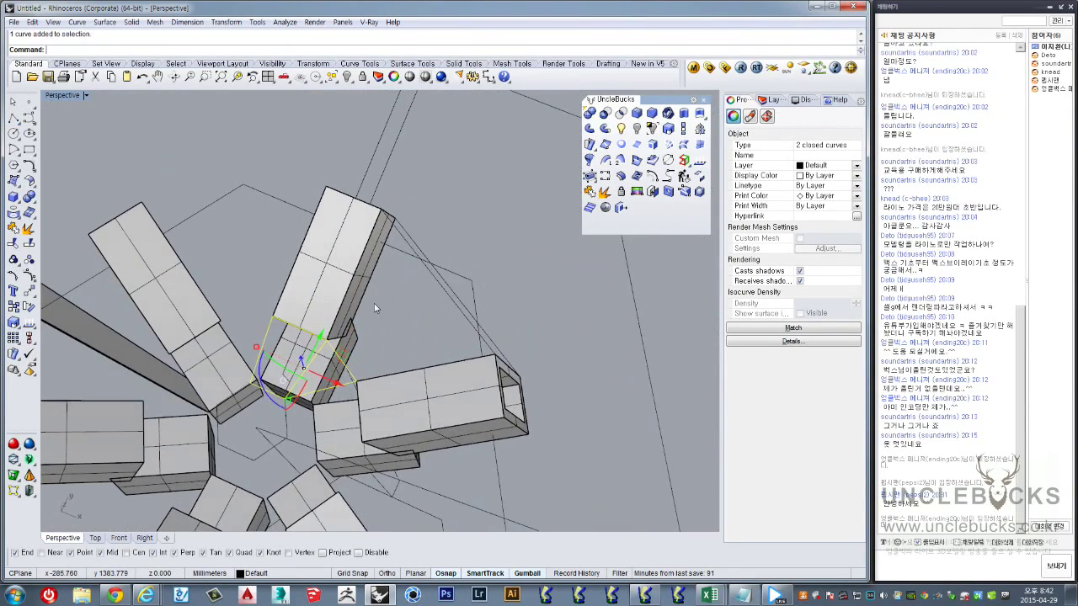
{"action": "left_click", "coordinate": [435, 303], "text": "shift"}
{"action": "mouse_move", "coordinate": [435, 302]}
{"action": "right_mouse_down"}
{"action": "mouse_move", "coordinate": [283, 205]}
{"action": "mouse_move", "coordinate": [433, 267]}
{"action": "mouse_move", "coordinate": [300, 293]}
{"action": "mouse_move", "coordinate": [449, 345]}
{"action": "mouse_move", "coordinate": [422, 255]}
{"action": "mouse_move", "coordinate": [381, 445]}
{"action": "right_mouse_up"}
{"action": "left_click", "coordinate": [621, 146]}
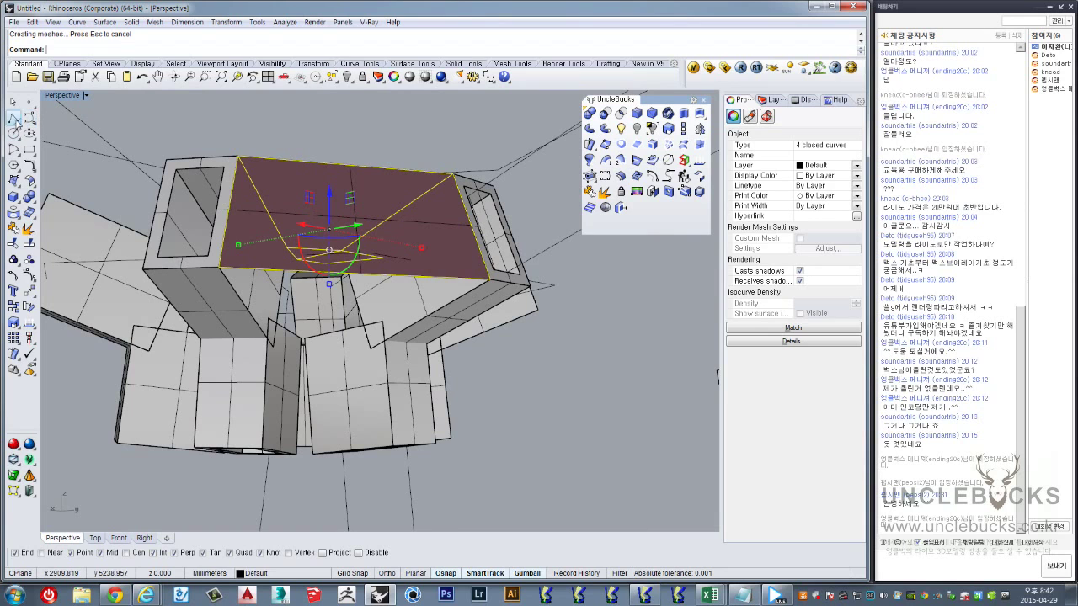
Outline the next hub gap with a closed polyline and fill it with a planar surface
{"action": "left_click", "coordinate": [16, 119]}
{"action": "left_click", "coordinate": [221, 266]}
{"action": "mouse_move", "coordinate": [221, 267]}
{"action": "right_mouse_down"}
{"action": "mouse_move", "coordinate": [239, 442]}
{"action": "mouse_move", "coordinate": [253, 405]}
{"action": "right_mouse_up"}
{"action": "left_click", "coordinate": [297, 357]}
{"action": "left_click", "coordinate": [425, 353]}
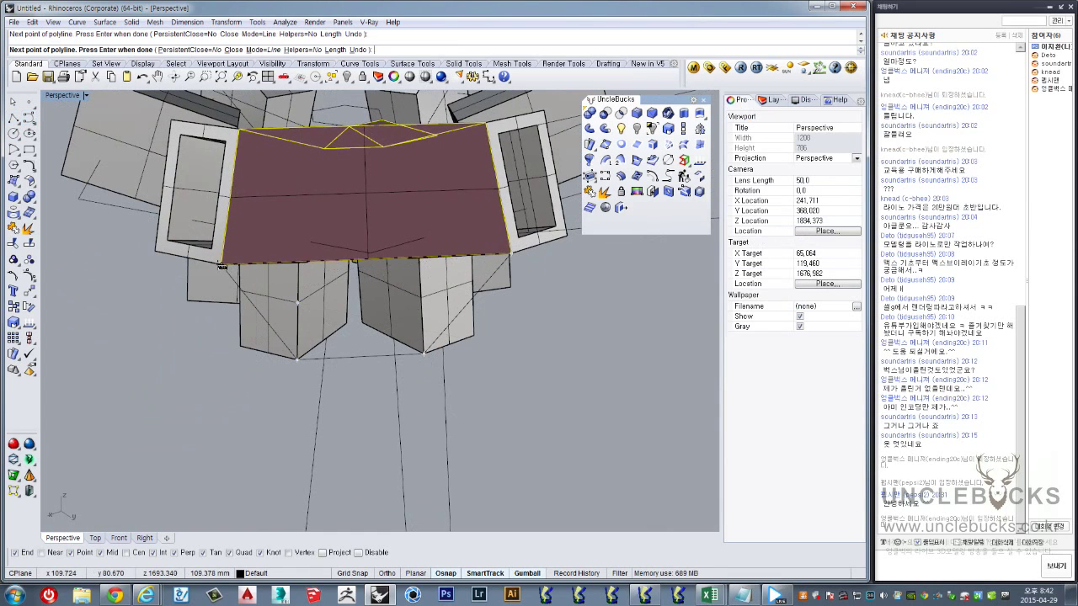
{"action": "left_click", "coordinate": [217, 265]}
{"action": "right_click_drag", "start_coordinate": [466, 372], "coordinate": [455, 337]}
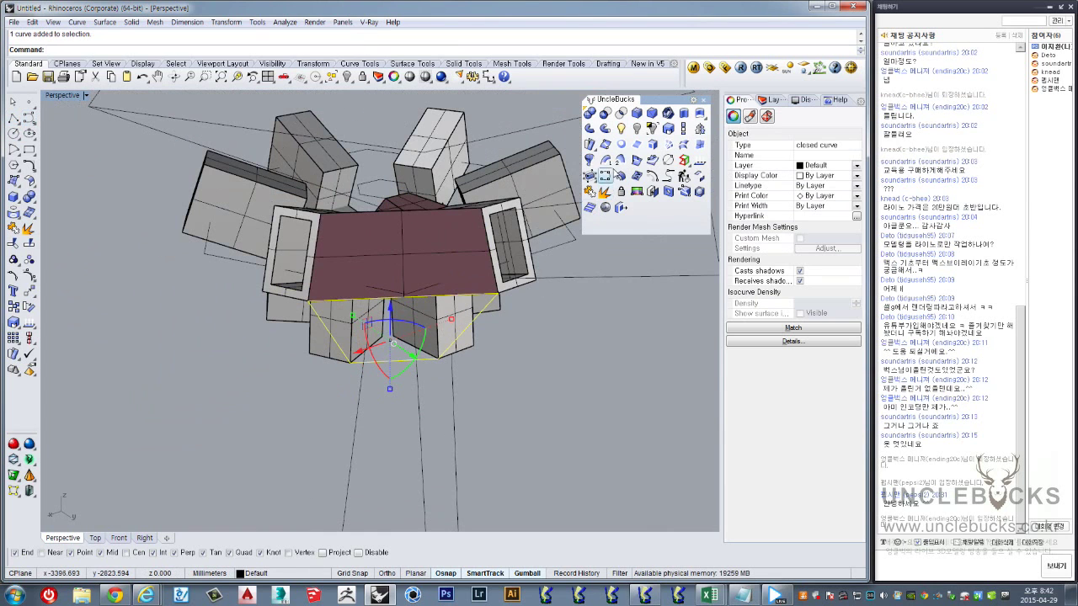
{"action": "left_click", "coordinate": [627, 149]}
Draw a 3-point rectangle on the arm's side and make it a planar surface
{"action": "mouse_move", "coordinate": [529, 302]}
{"action": "right_mouse_down"}
{"action": "mouse_move", "coordinate": [480, 343]}
{"action": "mouse_move", "coordinate": [353, 305]}
{"action": "right_mouse_up"}
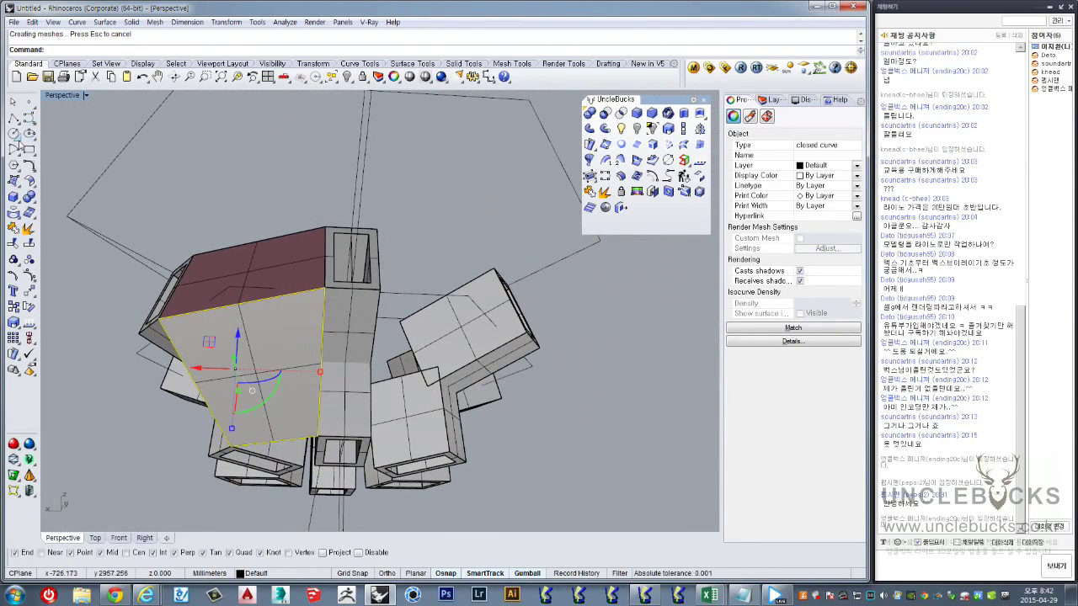
{"action": "left_click", "coordinate": [77, 156]}
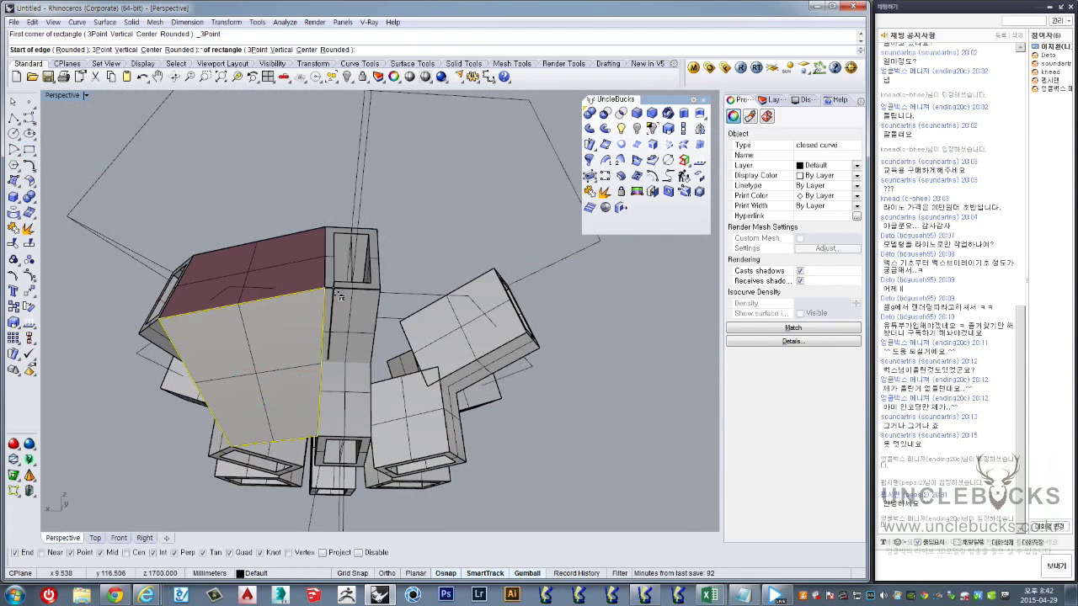
{"action": "right_click", "coordinate": [379, 439]}
{"action": "right_click_drag", "start_coordinate": [378, 439], "coordinate": [372, 370]}
{"action": "left_click", "coordinate": [372, 371]}
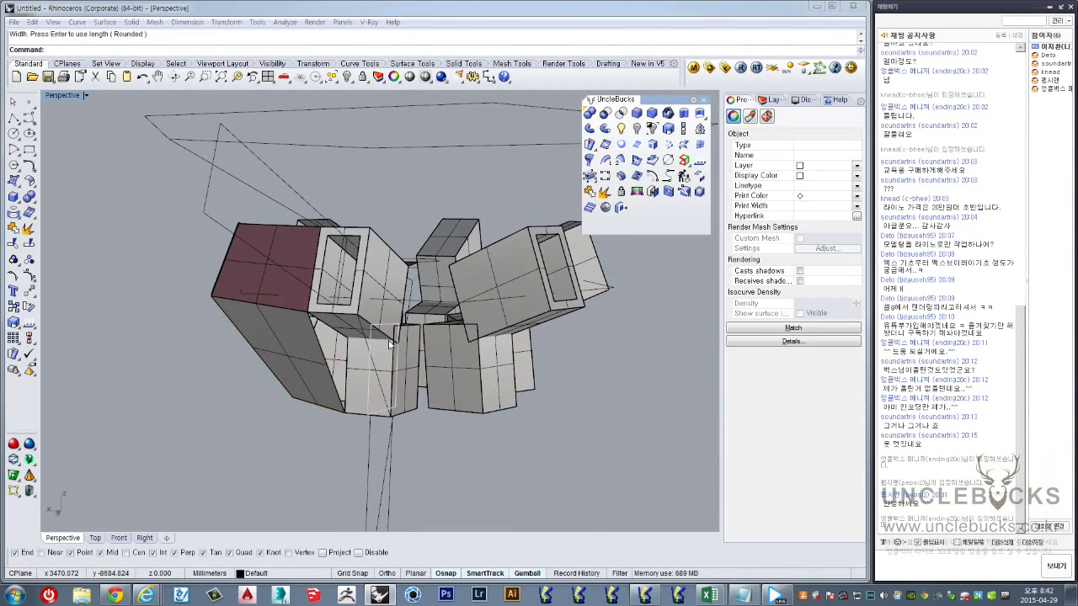
{"action": "left_click", "coordinate": [365, 336]}
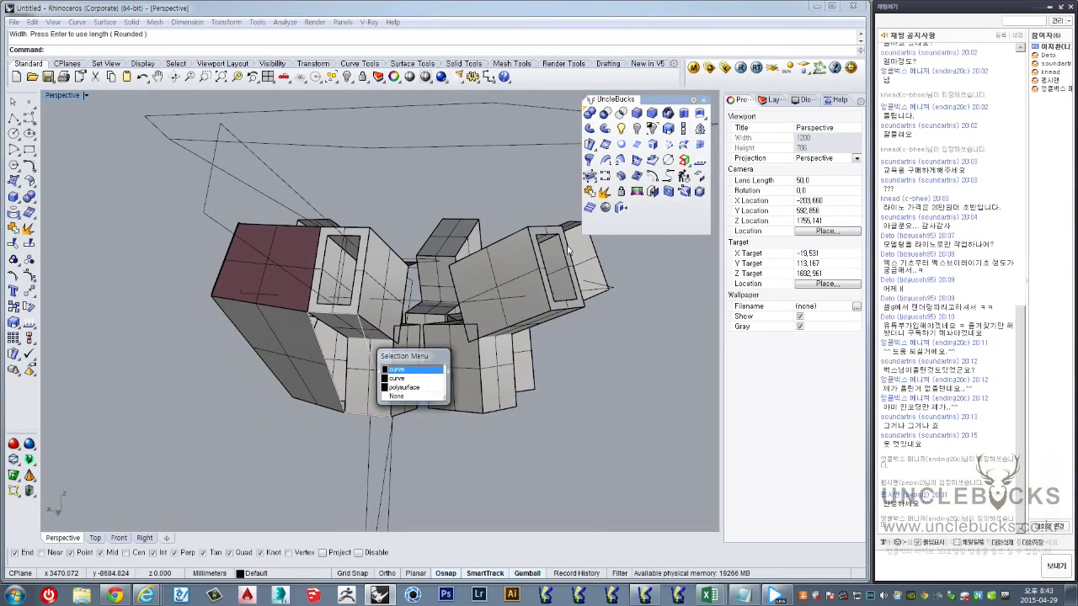
{"action": "left_click", "coordinate": [417, 370]}
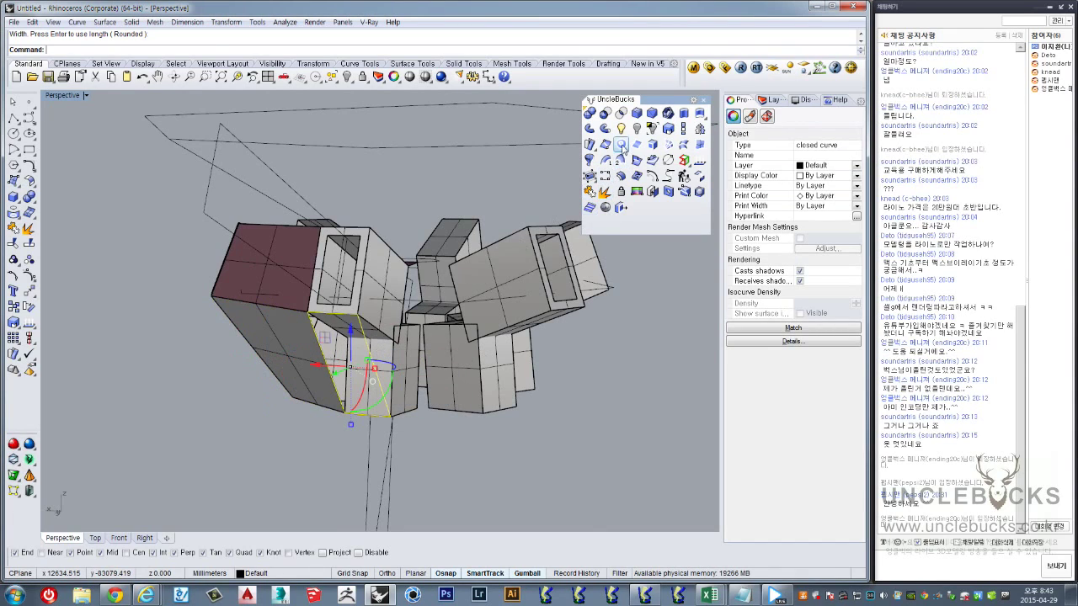
{"action": "left_click", "coordinate": [622, 145]}
Close a triangular outline between two arms and fill it with a planar surface
{"action": "mouse_move", "coordinate": [539, 270]}
{"action": "right_mouse_down"}
{"action": "mouse_move", "coordinate": [482, 239]}
{"action": "mouse_move", "coordinate": [469, 437]}
{"action": "mouse_move", "coordinate": [421, 361]}
{"action": "right_mouse_up"}
{"action": "left_click", "coordinate": [14, 118]}
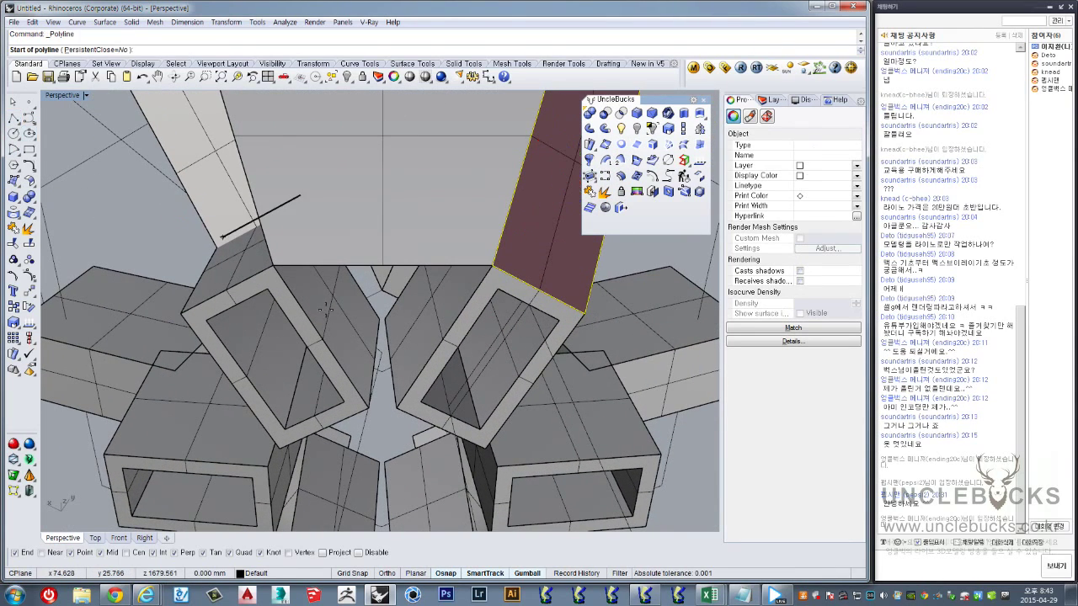
{"action": "left_click", "coordinate": [302, 196]}
{"action": "left_click", "coordinate": [490, 267]}
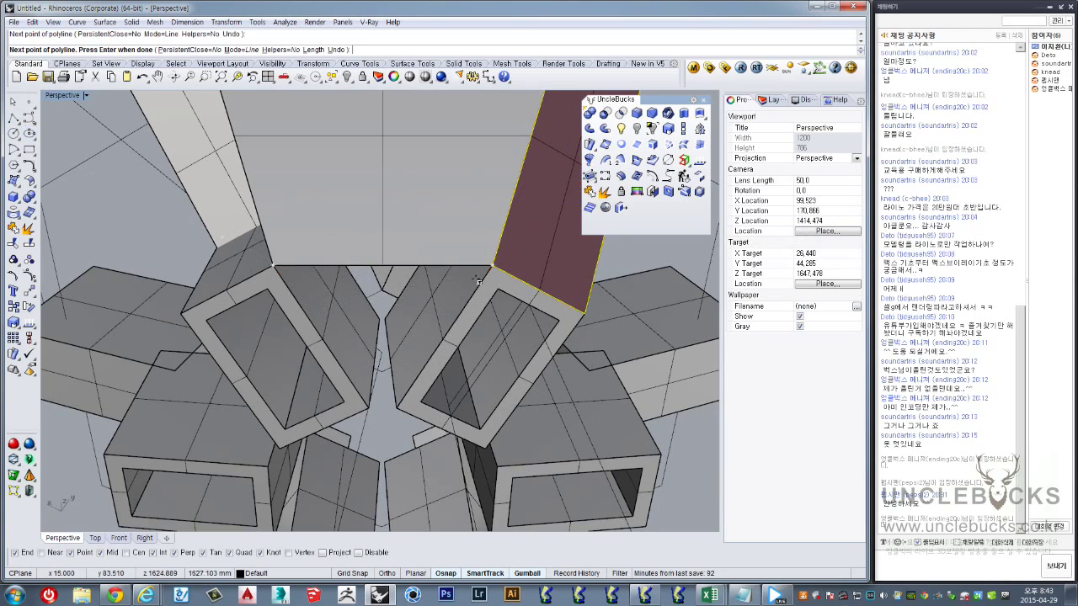
{"action": "left_click", "coordinate": [399, 409]}
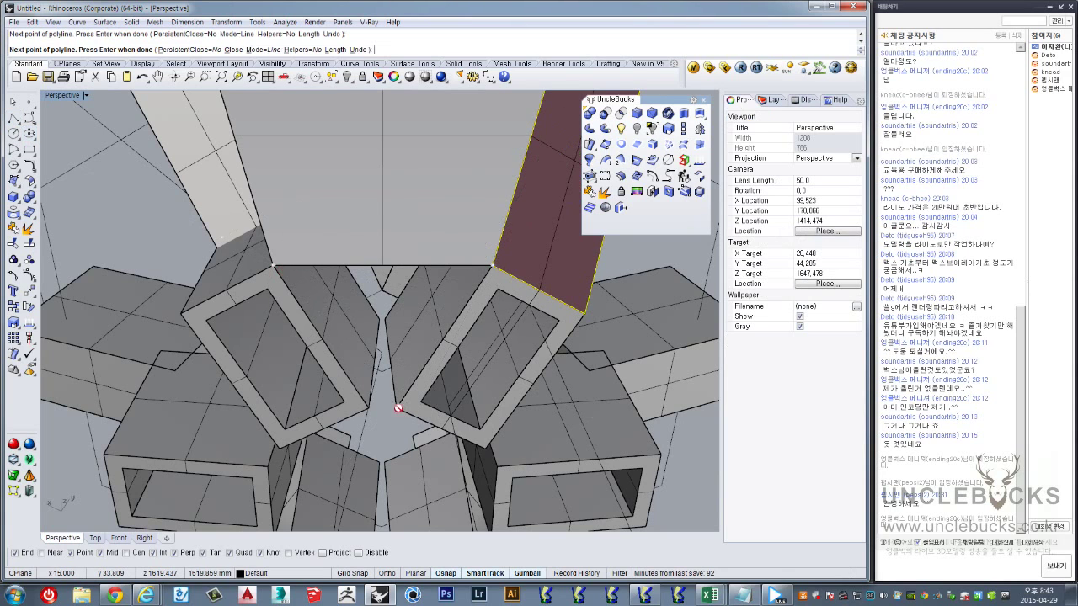
{"action": "left_click", "coordinate": [274, 276]}
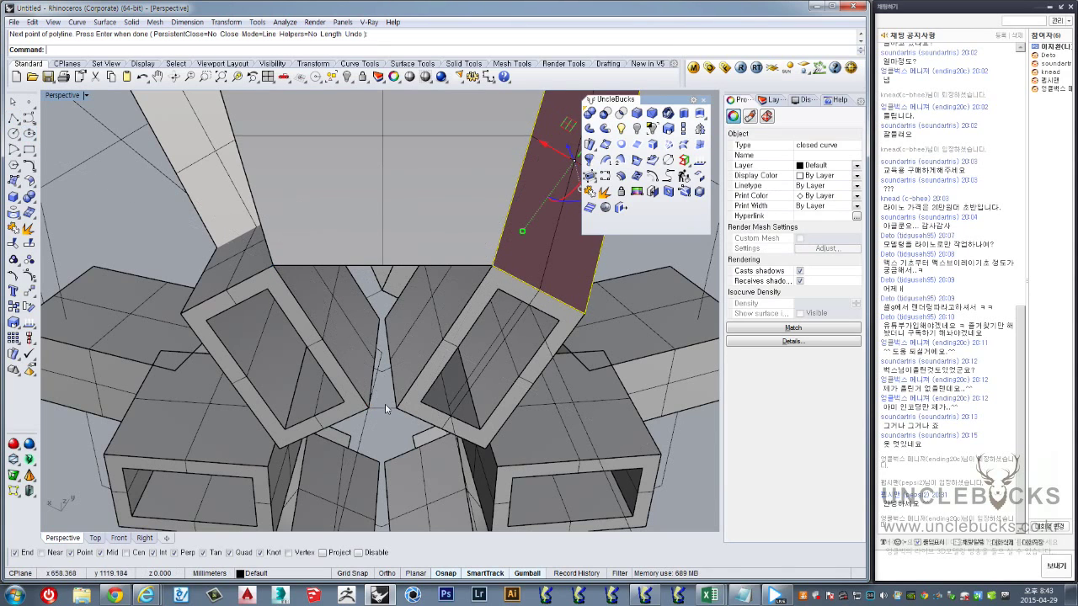
{"action": "key", "text": "Escape"}
{"action": "left_click", "coordinate": [385, 403]}
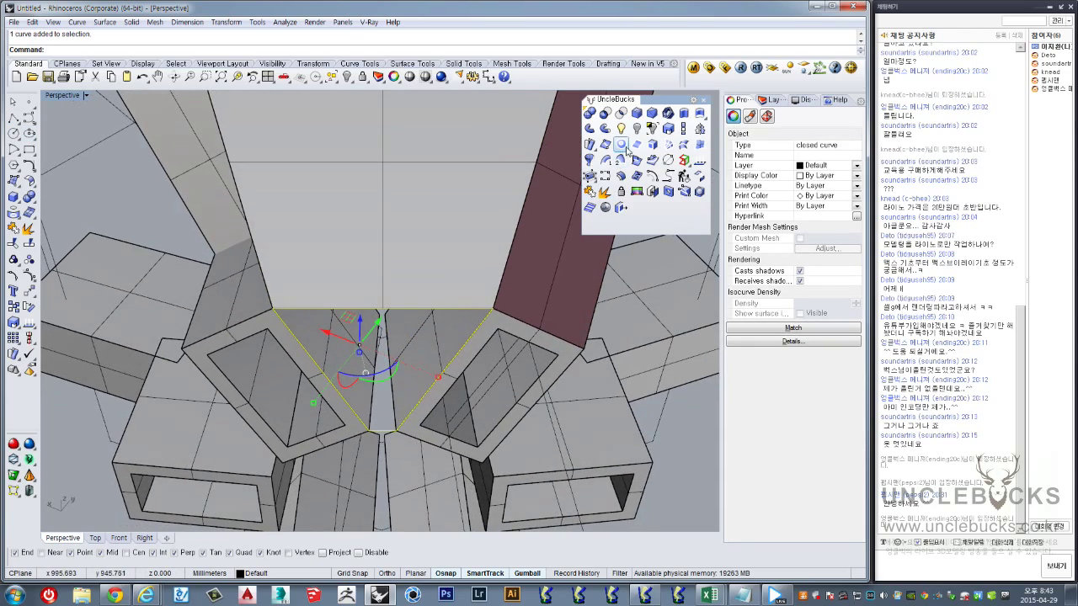
{"action": "right_click_drag", "start_coordinate": [431, 318], "coordinate": [605, 176]}
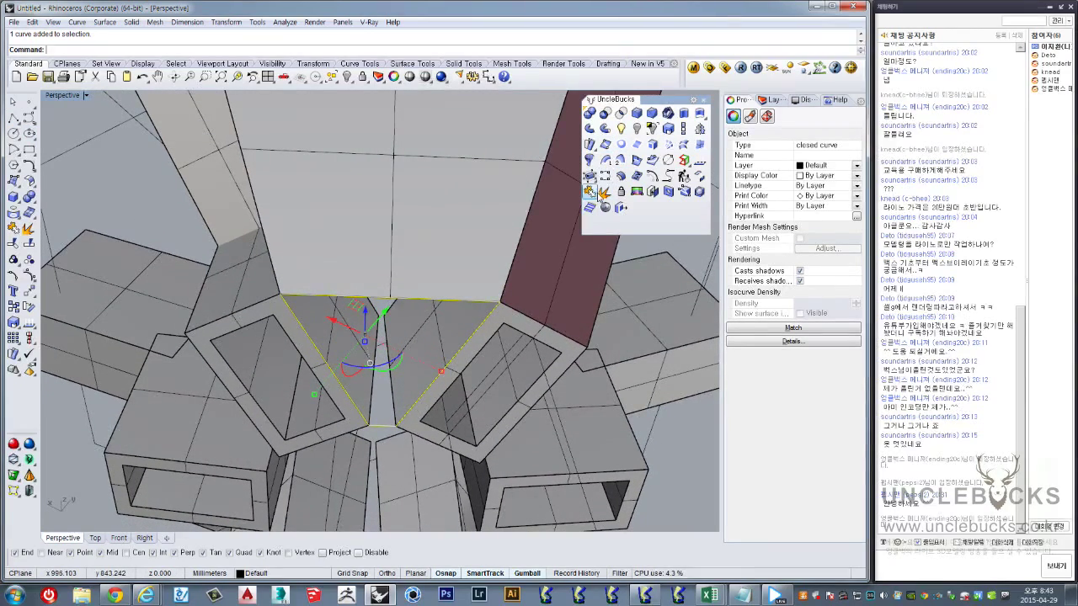
{"action": "left_click", "coordinate": [621, 144]}
{"action": "mouse_move", "coordinate": [472, 253]}
{"action": "right_mouse_down"}
{"action": "mouse_move", "coordinate": [353, 332]}
{"action": "mouse_move", "coordinate": [370, 433]}
{"action": "right_mouse_up"}
{"action": "scroll", "coordinate": [362, 337], "scroll_direction": "down", "scroll_amount": 5}
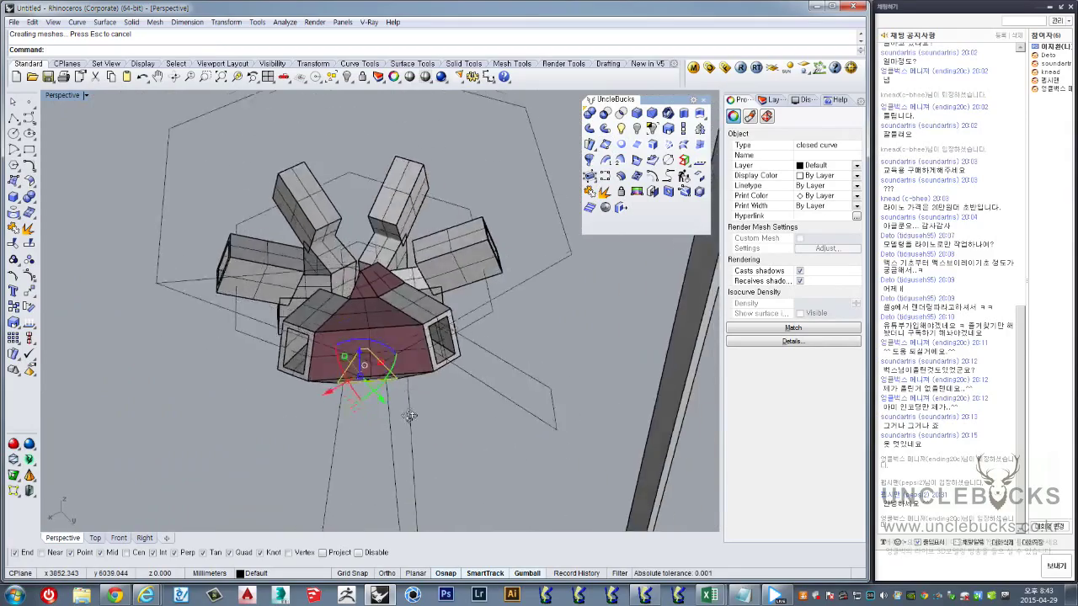
{"action": "scroll", "coordinate": [431, 368], "scroll_direction": "up", "scroll_amount": 5}
Select the red hub surfaces and check their normals with Dir
{"action": "right_click_drag", "start_coordinate": [446, 373], "coordinate": [411, 289]}
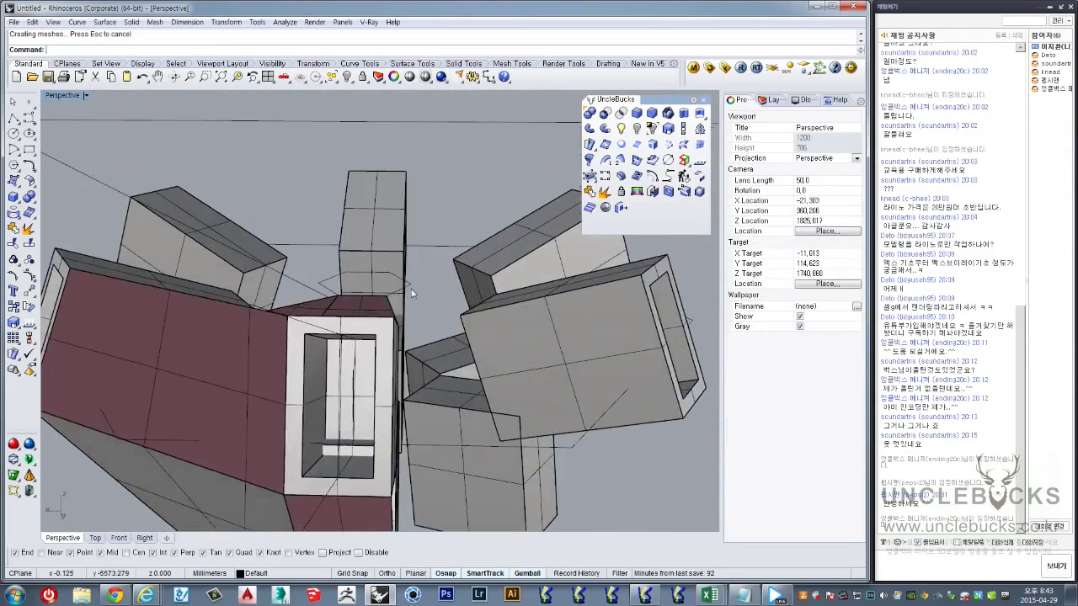
{"action": "left_click", "coordinate": [216, 344]}
{"action": "left_click", "coordinate": [379, 255], "text": "shift"}
{"action": "mouse_move", "coordinate": [227, 394]}
{"action": "right_mouse_down"}
{"action": "mouse_move", "coordinate": [379, 255]}
{"action": "mouse_move", "coordinate": [412, 328]}
{"action": "mouse_move", "coordinate": [324, 485]}
{"action": "right_mouse_up"}
{"action": "left_click", "coordinate": [412, 329], "text": "shift"}
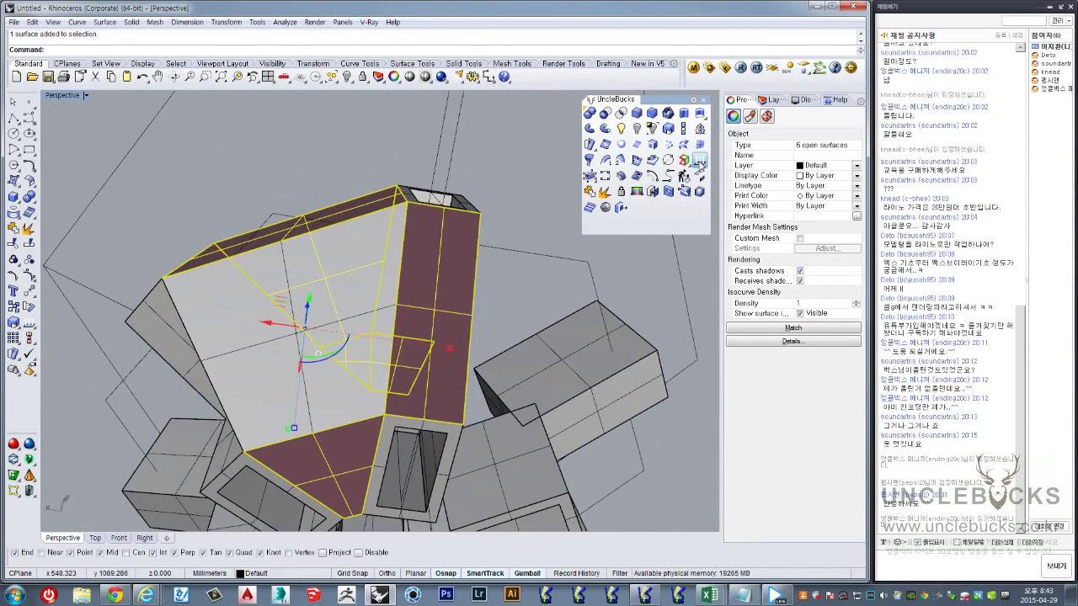
{"action": "type", "text": "dir"}
{"action": "key", "text": "Return"}
{"action": "right_click_drag", "start_coordinate": [449, 348], "coordinate": [440, 291]}
{"action": "mouse_move", "coordinate": [352, 198]}
{"action": "right_mouse_down"}
{"action": "mouse_move", "coordinate": [316, 442]}
{"action": "mouse_move", "coordinate": [349, 180]}
{"action": "mouse_move", "coordinate": [316, 267]}
{"action": "right_mouse_up"}
{"action": "key", "text": "Return"}
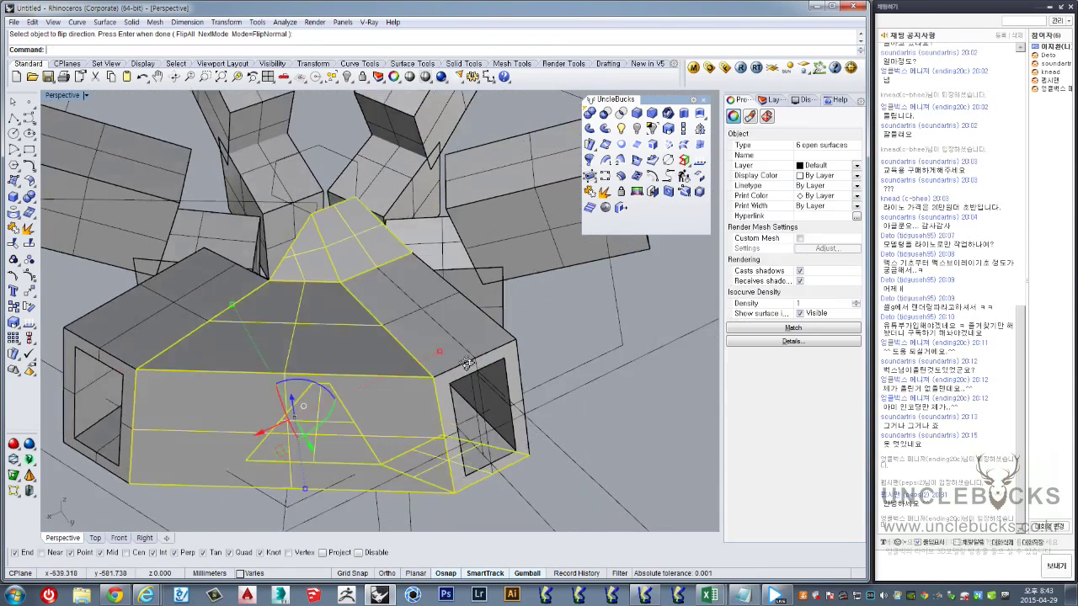
{"action": "right_click_drag", "start_coordinate": [545, 318], "coordinate": [410, 346]}
In the maximized Top view, select the arm's surfaces and outlines
{"action": "double_click", "coordinate": [56, 96]}
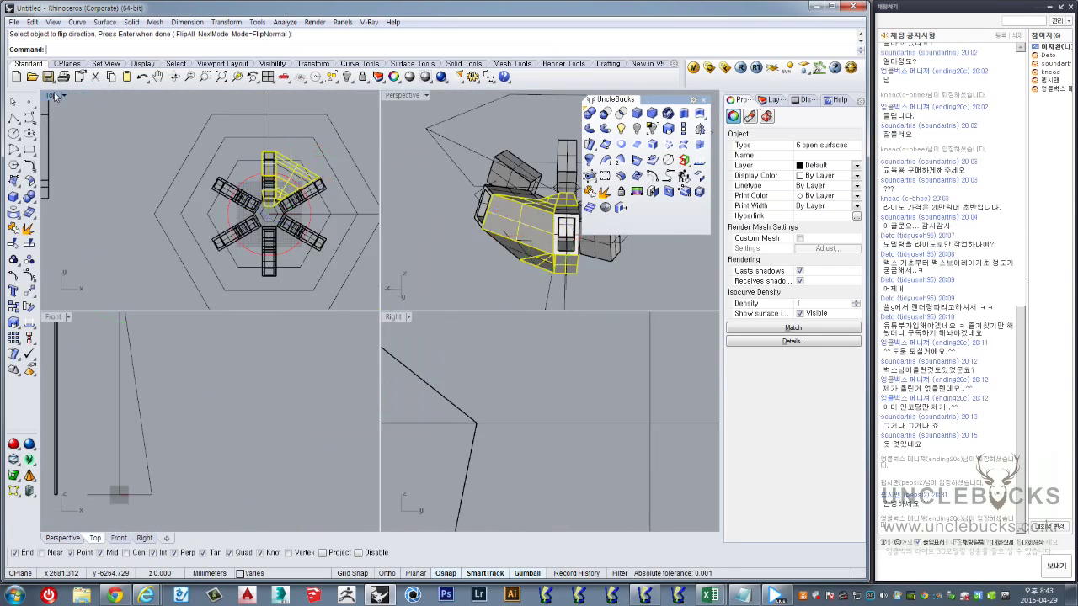
{"action": "double_click", "coordinate": [53, 96]}
{"action": "scroll", "coordinate": [413, 238], "scroll_direction": "up", "scroll_amount": 3}
{"action": "scroll", "coordinate": [371, 249], "scroll_direction": "up", "scroll_amount": 3}
{"action": "key", "text": "Escape"}
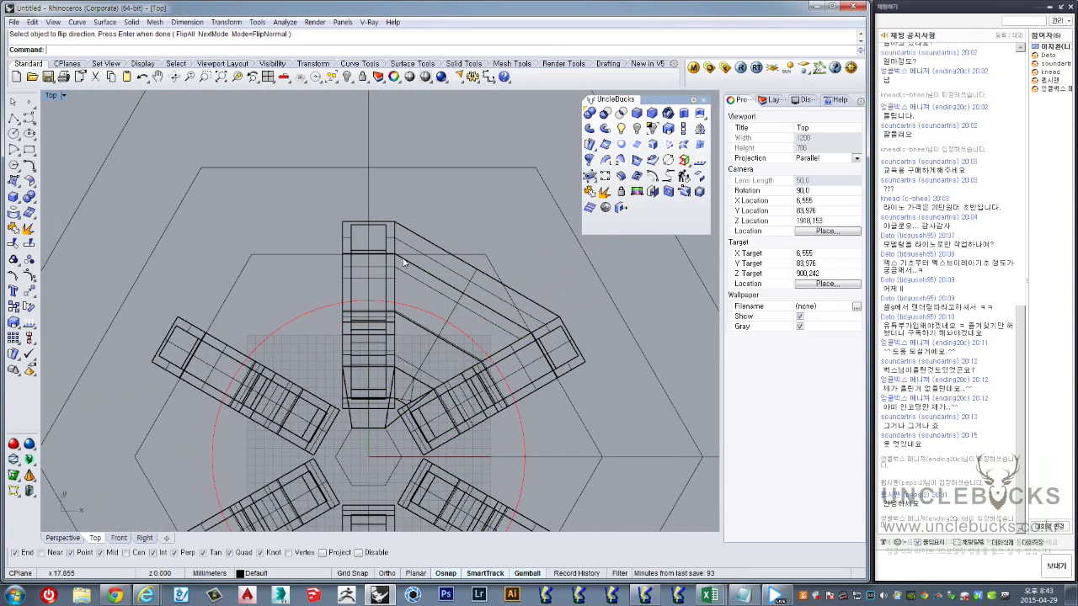
{"action": "left_click", "coordinate": [438, 268]}
{"action": "scroll", "coordinate": [441, 272], "scroll_direction": "up", "scroll_amount": 2}
{"action": "key", "text": "Escape"}
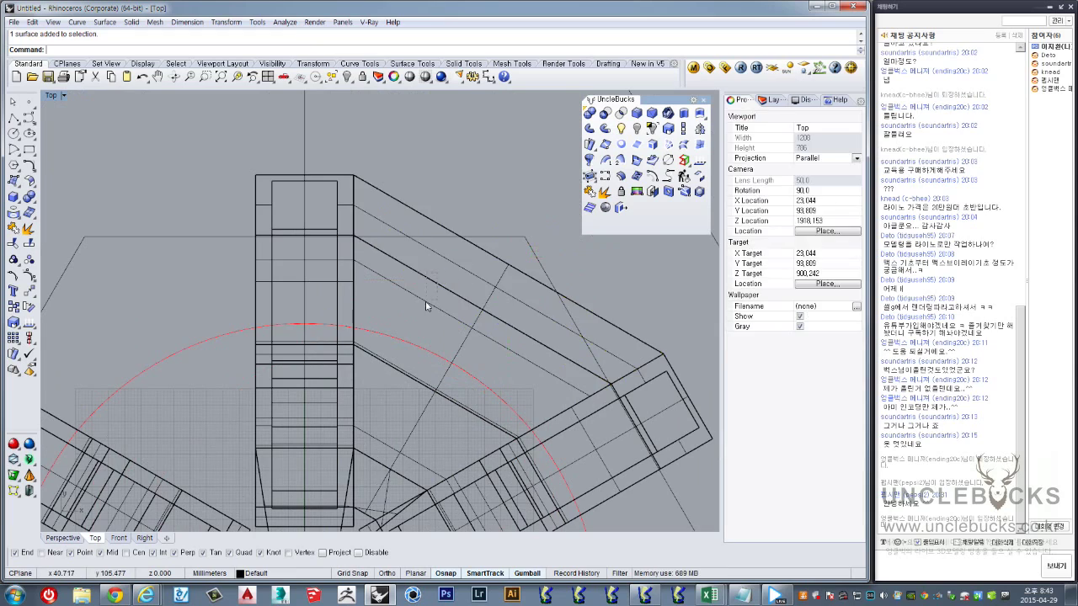
{"action": "scroll", "coordinate": [424, 301], "scroll_direction": "down", "scroll_amount": 2}
{"action": "left_click", "coordinate": [427, 336]}
{"action": "scroll", "coordinate": [427, 335], "scroll_direction": "up", "scroll_amount": 3}
{"action": "scroll", "coordinate": [413, 396], "scroll_direction": "up", "scroll_amount": 3}
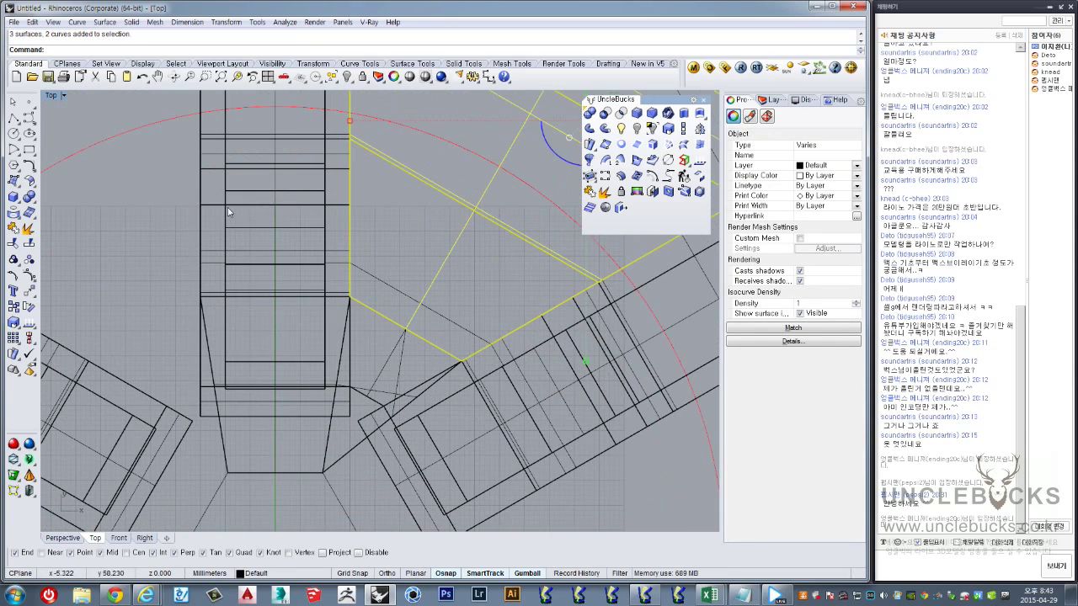
Select the angled hub surface in the Perspective view
{"action": "double_click", "coordinate": [51, 96]}
{"action": "double_click", "coordinate": [402, 95]}
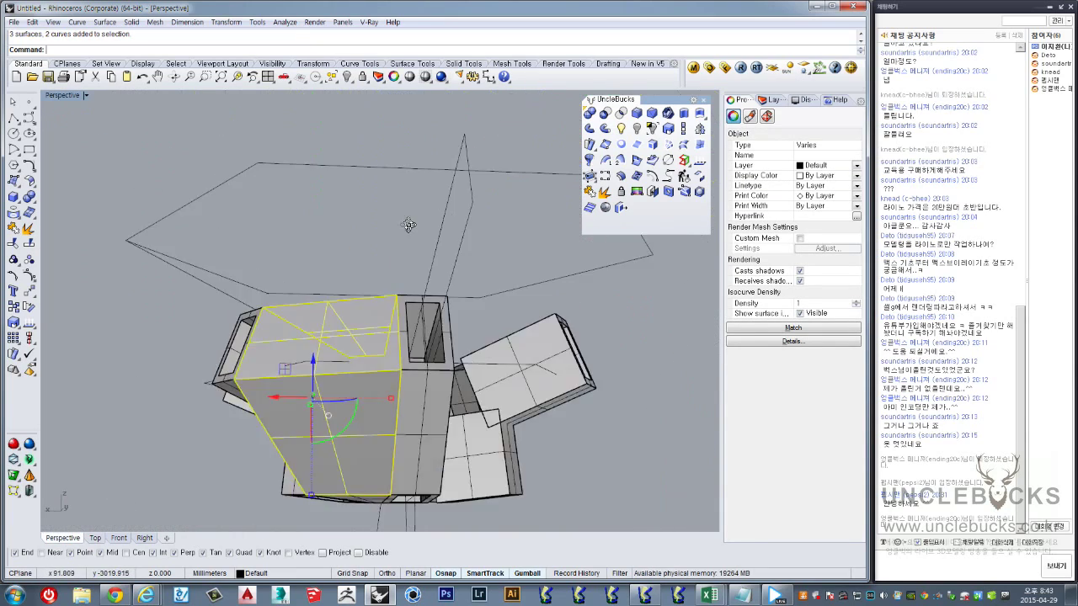
{"action": "mouse_move", "coordinate": [402, 211]}
{"action": "right_mouse_down"}
{"action": "mouse_move", "coordinate": [362, 393]}
{"action": "mouse_move", "coordinate": [369, 255]}
{"action": "right_mouse_up"}
{"action": "left_click", "coordinate": [361, 393]}
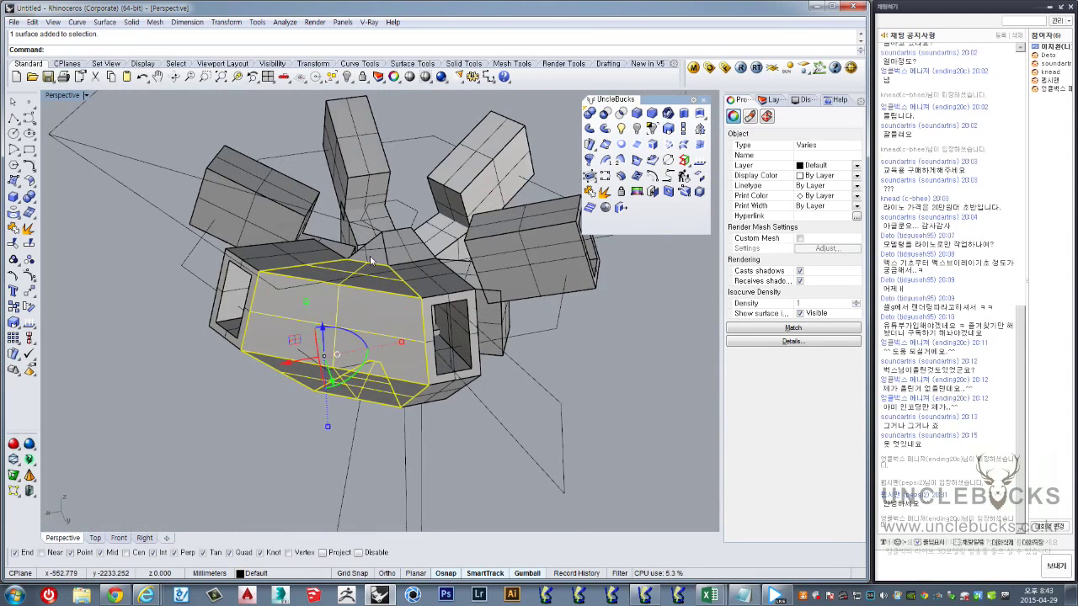
Mirror the angled surface across the arm's centreline in the Top view
{"action": "double_click", "coordinate": [62, 95]}
{"action": "double_click", "coordinate": [62, 98]}
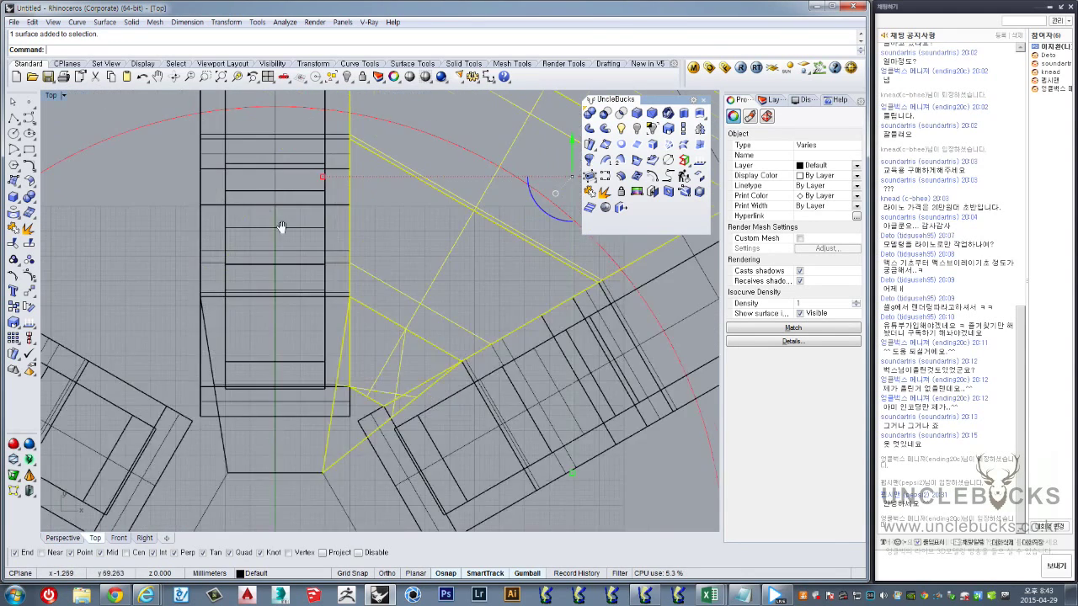
{"action": "scroll", "coordinate": [392, 252], "scroll_direction": "down", "scroll_amount": 2}
{"action": "scroll", "coordinate": [410, 305], "scroll_direction": "down", "scroll_amount": 3}
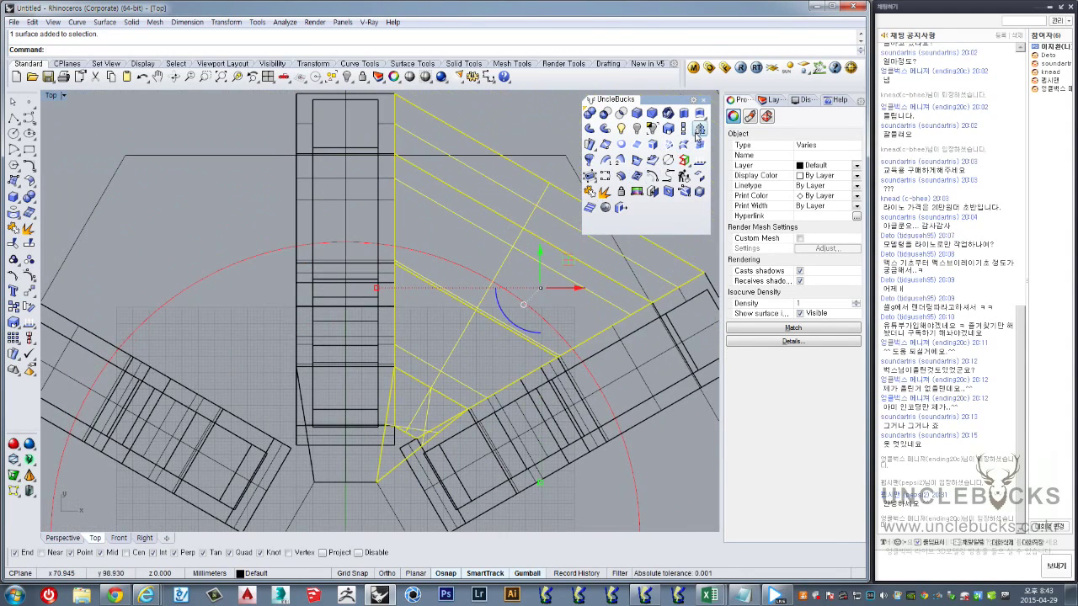
{"action": "left_click", "coordinate": [699, 130]}
{"action": "left_click", "coordinate": [390, 177]}
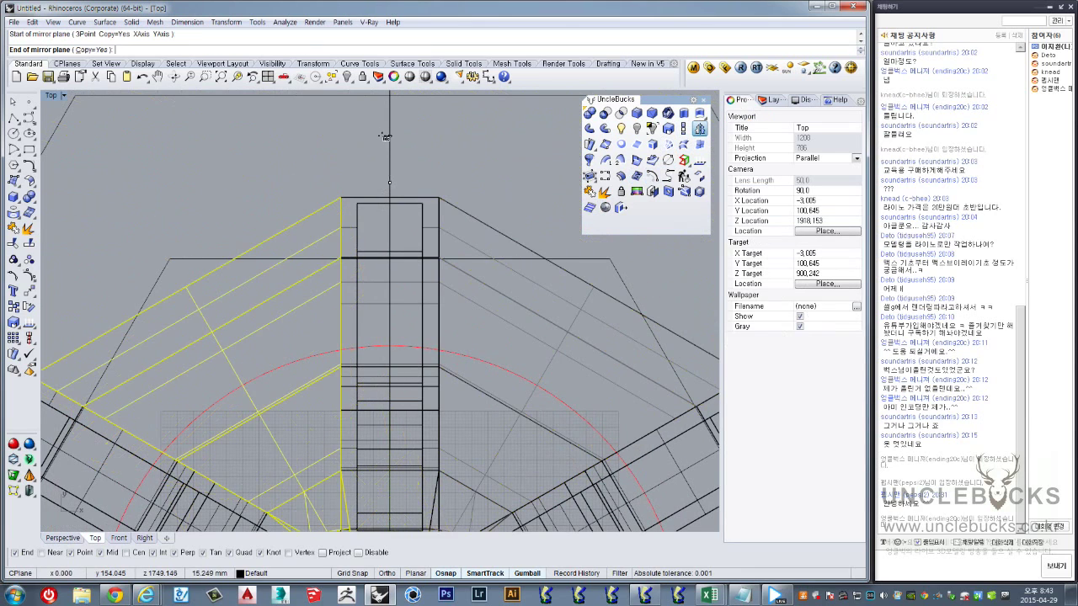
{"action": "left_click", "coordinate": [387, 137]}
{"action": "double_click", "coordinate": [49, 96]}
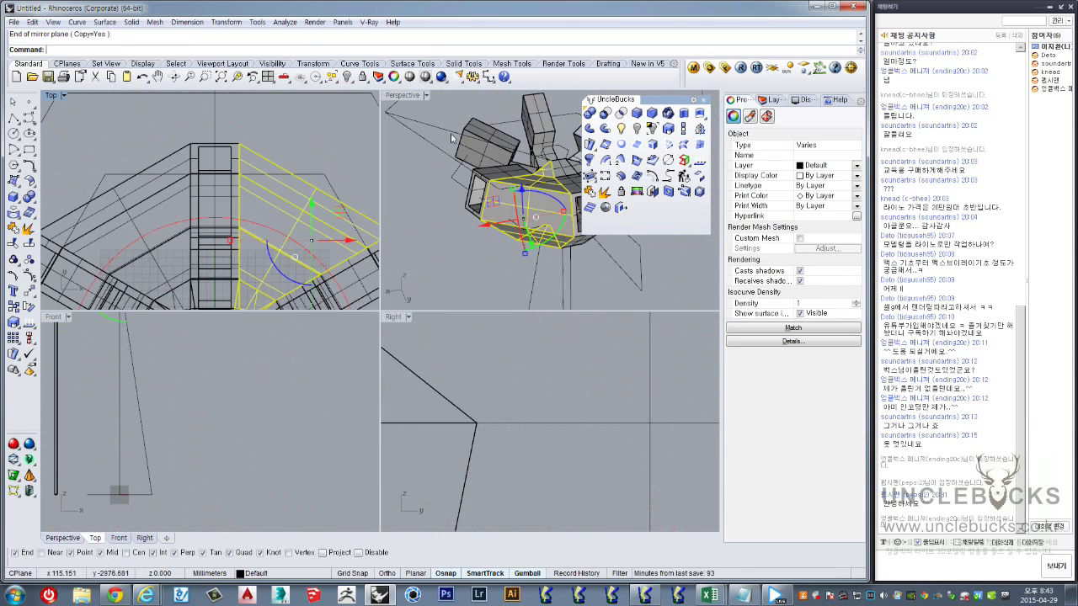
{"action": "double_click", "coordinate": [404, 96]}
Select the window frame and neighbouring parts and hide them
{"action": "mouse_move", "coordinate": [367, 174]}
{"action": "right_mouse_down"}
{"action": "mouse_move", "coordinate": [487, 216]}
{"action": "mouse_move", "coordinate": [396, 230]}
{"action": "mouse_move", "coordinate": [416, 273]}
{"action": "mouse_move", "coordinate": [455, 244]}
{"action": "mouse_move", "coordinate": [444, 267]}
{"action": "mouse_move", "coordinate": [445, 469]}
{"action": "mouse_move", "coordinate": [413, 362]}
{"action": "right_mouse_up"}
{"action": "key", "text": "Escape"}
{"action": "left_click", "coordinate": [433, 270]}
{"action": "left_click", "coordinate": [446, 366], "text": "shift"}
{"action": "left_click", "coordinate": [413, 393]}
{"action": "scroll", "coordinate": [413, 362], "scroll_direction": "up", "scroll_amount": 3}
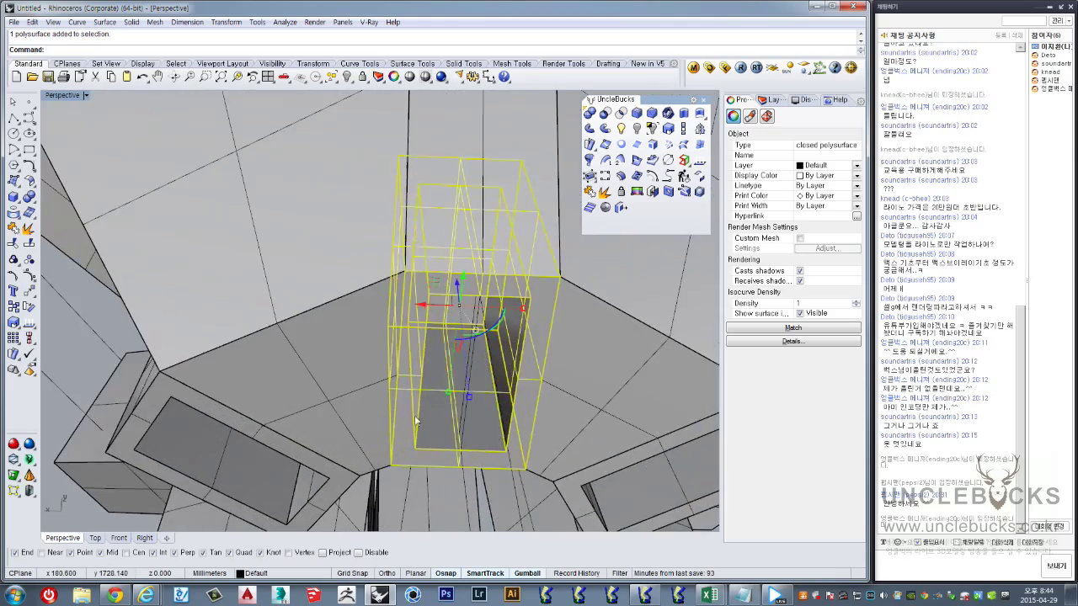
{"action": "scroll", "coordinate": [414, 348], "scroll_direction": "up", "scroll_amount": 2}
{"action": "scroll", "coordinate": [450, 394], "scroll_direction": "down", "scroll_amount": 3}
{"action": "scroll", "coordinate": [451, 394], "scroll_direction": "down", "scroll_amount": 3}
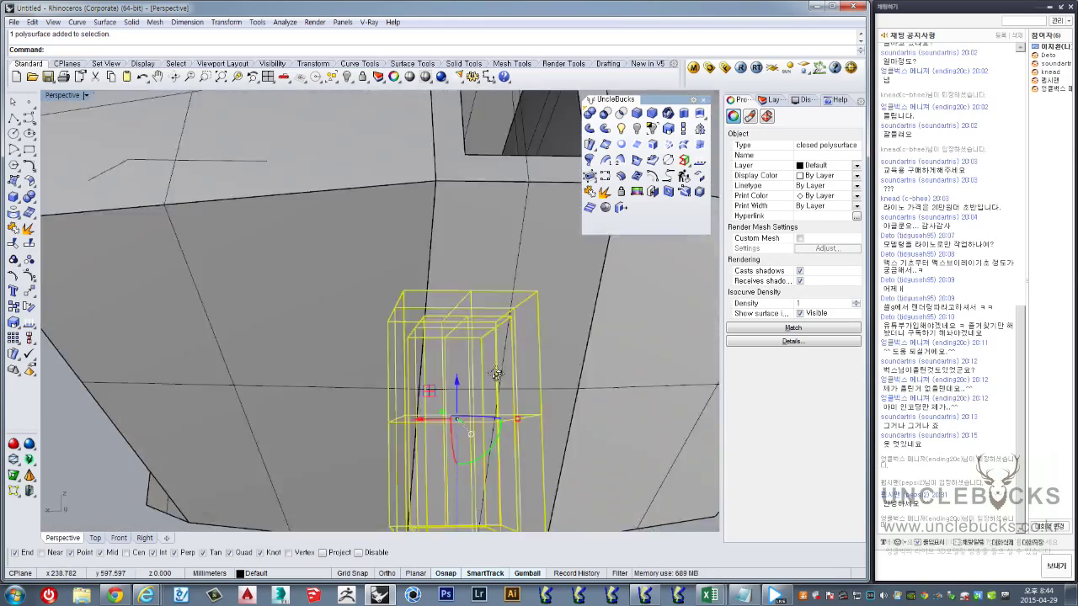
{"action": "mouse_move", "coordinate": [450, 394]}
{"action": "right_mouse_down"}
{"action": "mouse_move", "coordinate": [418, 304]}
{"action": "mouse_move", "coordinate": [390, 347]}
{"action": "right_mouse_up"}
{"action": "left_click_drag", "start_coordinate": [390, 347], "coordinate": [500, 435]}
{"action": "right_click_drag", "start_coordinate": [500, 434], "coordinate": [277, 264]}
{"action": "left_click_drag", "start_coordinate": [264, 250], "coordinate": [471, 481]}
{"action": "left_click", "coordinate": [651, 126]}
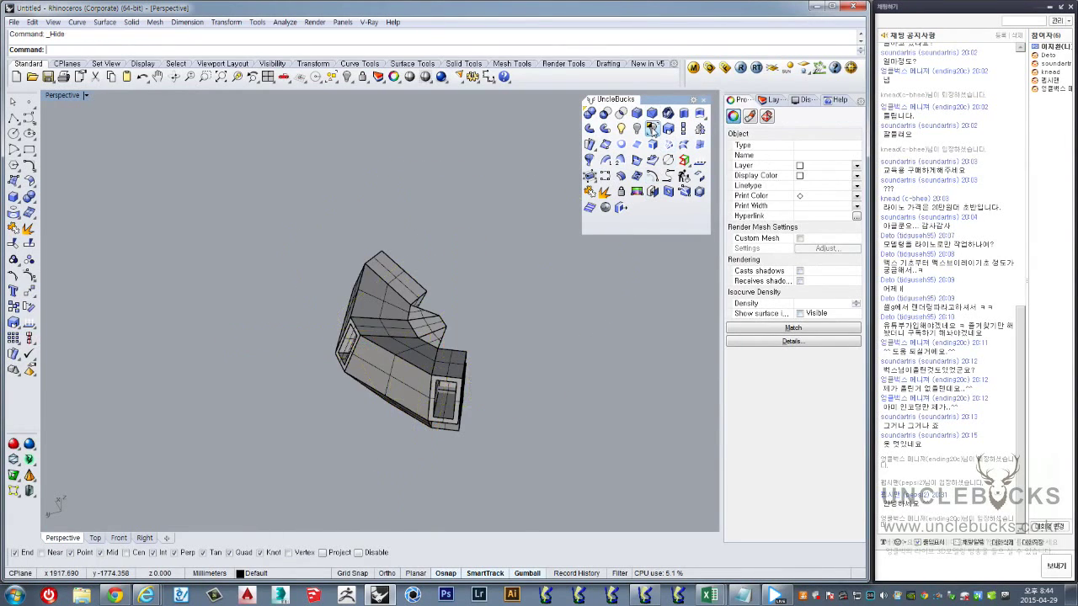
Hide the remaining parts, keeping only the hub and the box visible
{"action": "mouse_move", "coordinate": [522, 423]}
{"action": "right_mouse_down"}
{"action": "mouse_move", "coordinate": [393, 292]}
{"action": "mouse_move", "coordinate": [438, 275]}
{"action": "mouse_move", "coordinate": [364, 251]}
{"action": "right_mouse_up"}
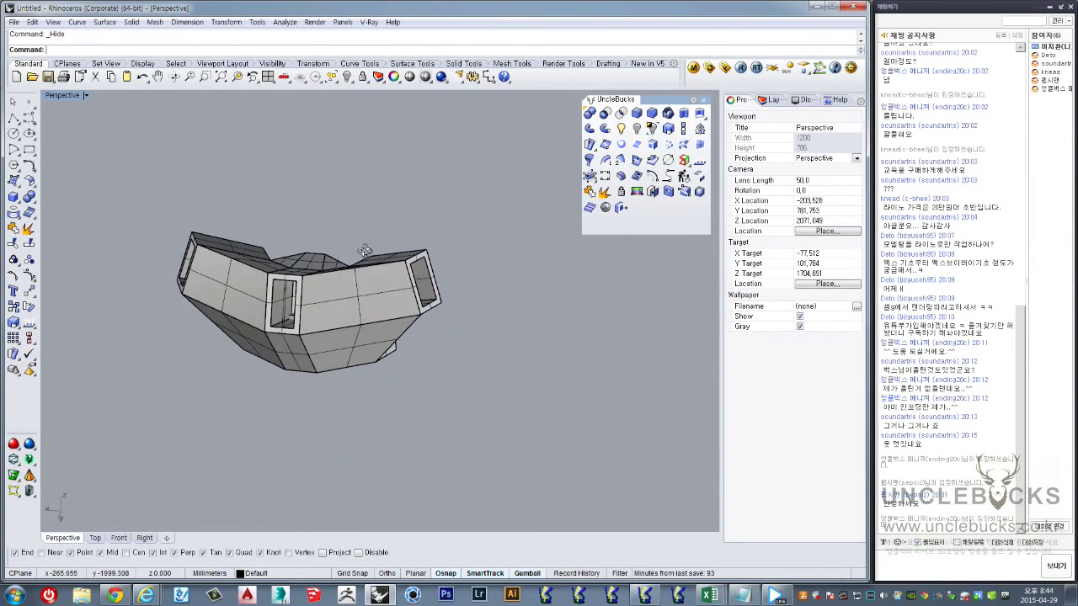
{"action": "left_click_drag", "start_coordinate": [495, 463], "coordinate": [495, 463]}
{"action": "left_click", "coordinate": [445, 358], "text": "ctrl"}
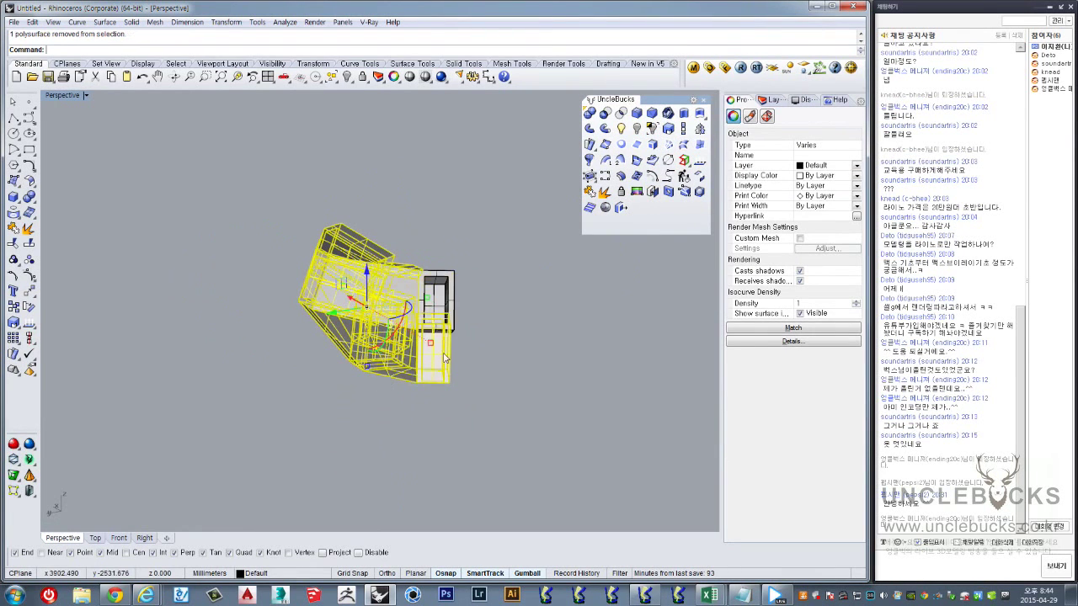
{"action": "mouse_move", "coordinate": [468, 346]}
{"action": "right_mouse_down"}
{"action": "mouse_move", "coordinate": [348, 325]}
{"action": "mouse_move", "coordinate": [548, 270]}
{"action": "right_mouse_up"}
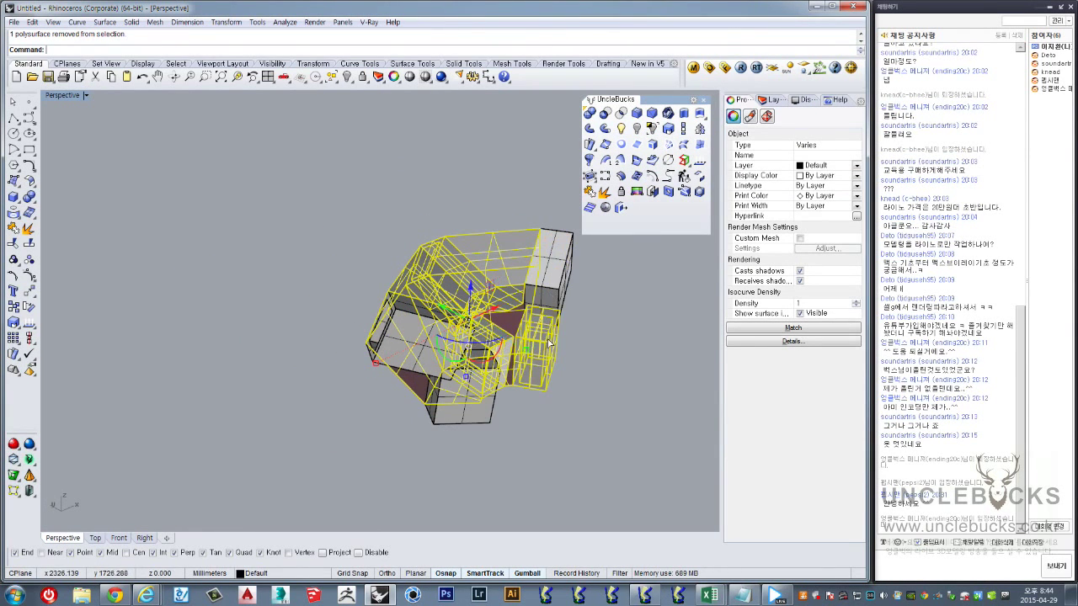
{"action": "left_click", "coordinate": [548, 343], "text": "ctrl"}
{"action": "left_click", "coordinate": [651, 133]}
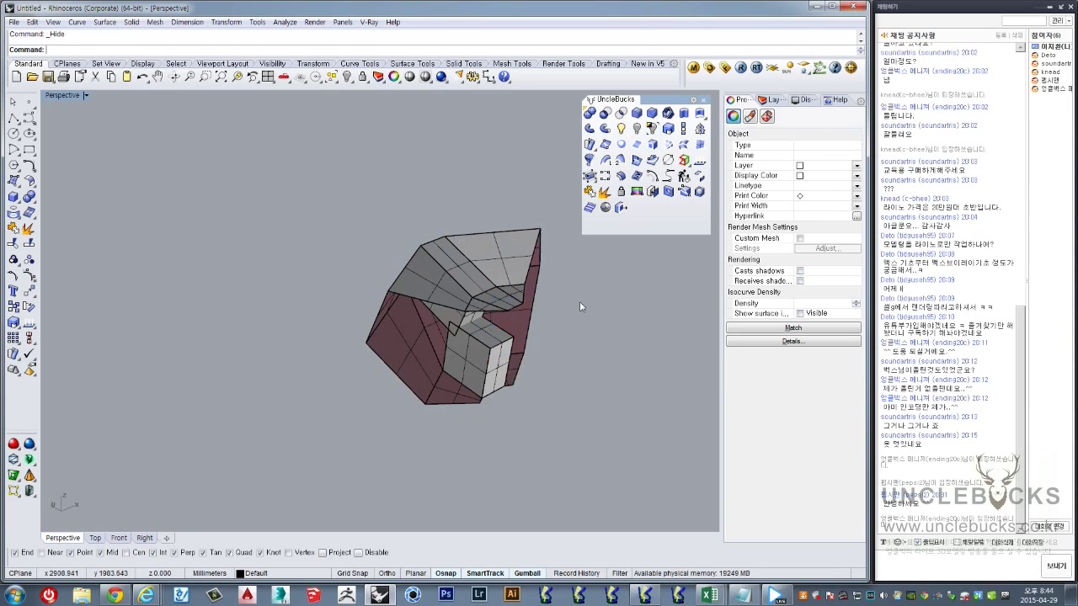
Delete one face of the upper block; deleting the whole box is undone
{"action": "mouse_move", "coordinate": [579, 302]}
{"action": "right_mouse_down"}
{"action": "mouse_move", "coordinate": [542, 392]}
{"action": "mouse_move", "coordinate": [520, 368]}
{"action": "mouse_move", "coordinate": [319, 368]}
{"action": "mouse_move", "coordinate": [367, 360]}
{"action": "mouse_move", "coordinate": [357, 373]}
{"action": "right_mouse_up"}
{"action": "left_click", "coordinate": [318, 369]}
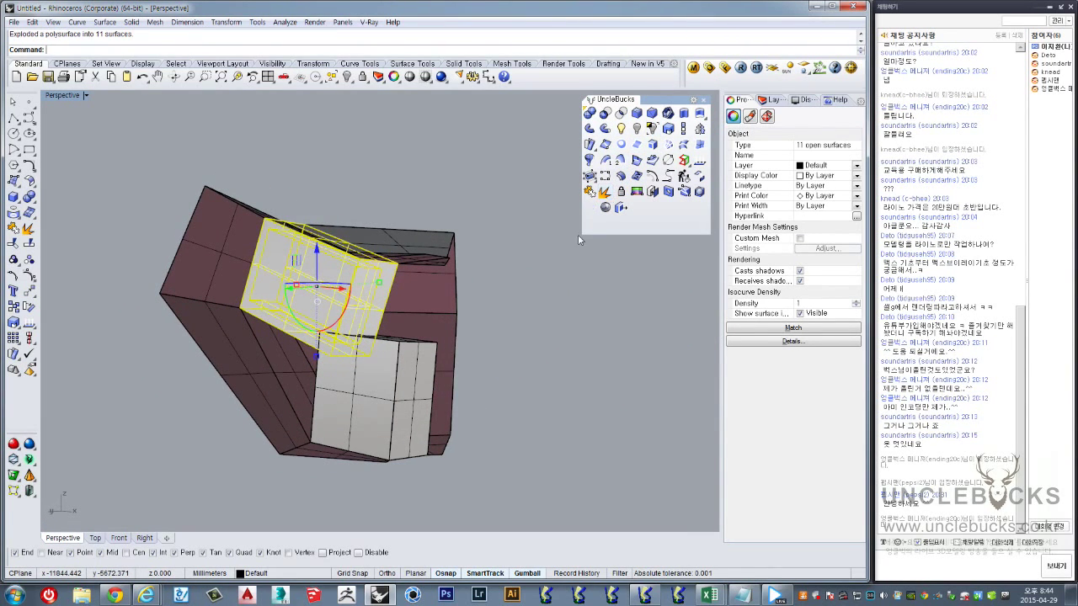
{"action": "mouse_move", "coordinate": [579, 240]}
{"action": "right_mouse_down"}
{"action": "mouse_move", "coordinate": [253, 278]}
{"action": "mouse_move", "coordinate": [144, 309]}
{"action": "right_mouse_up"}
{"action": "left_click", "coordinate": [312, 286]}
{"action": "mouse_move", "coordinate": [312, 287]}
{"action": "right_mouse_down"}
{"action": "mouse_move", "coordinate": [304, 309]}
{"action": "mouse_move", "coordinate": [241, 306]}
{"action": "right_mouse_up"}
{"action": "key", "text": "Delete"}
{"action": "mouse_move", "coordinate": [354, 315]}
{"action": "right_mouse_down"}
{"action": "mouse_move", "coordinate": [509, 292]}
{"action": "mouse_move", "coordinate": [314, 312]}
{"action": "mouse_move", "coordinate": [329, 359]}
{"action": "right_mouse_up"}
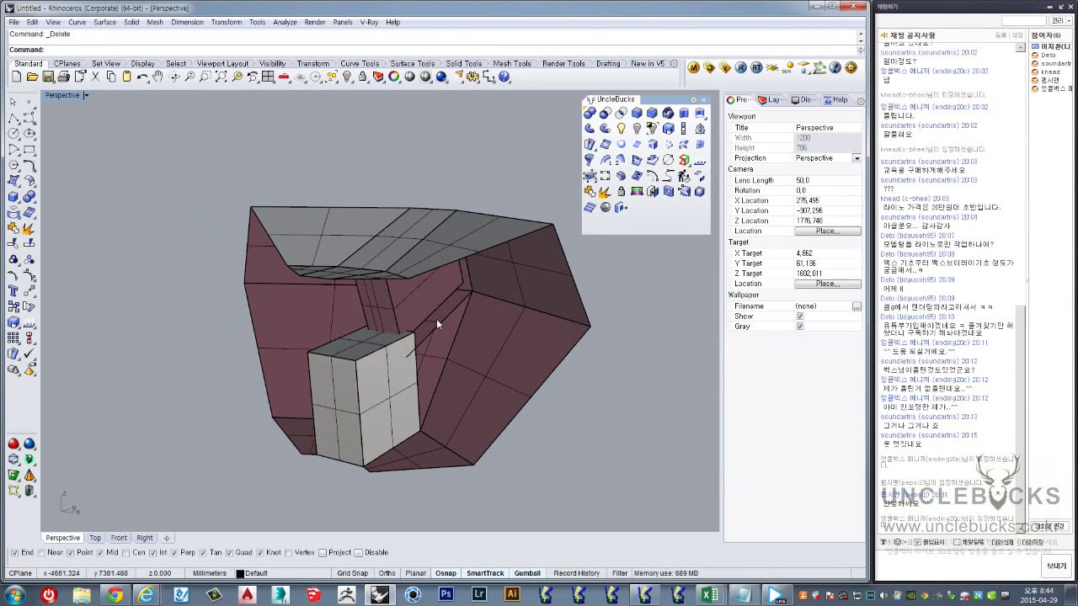
{"action": "mouse_move", "coordinate": [436, 318]}
{"action": "right_mouse_down"}
{"action": "mouse_move", "coordinate": [480, 337]}
{"action": "mouse_move", "coordinate": [443, 398]}
{"action": "mouse_move", "coordinate": [382, 405]}
{"action": "right_mouse_up"}
{"action": "left_click", "coordinate": [382, 404]}
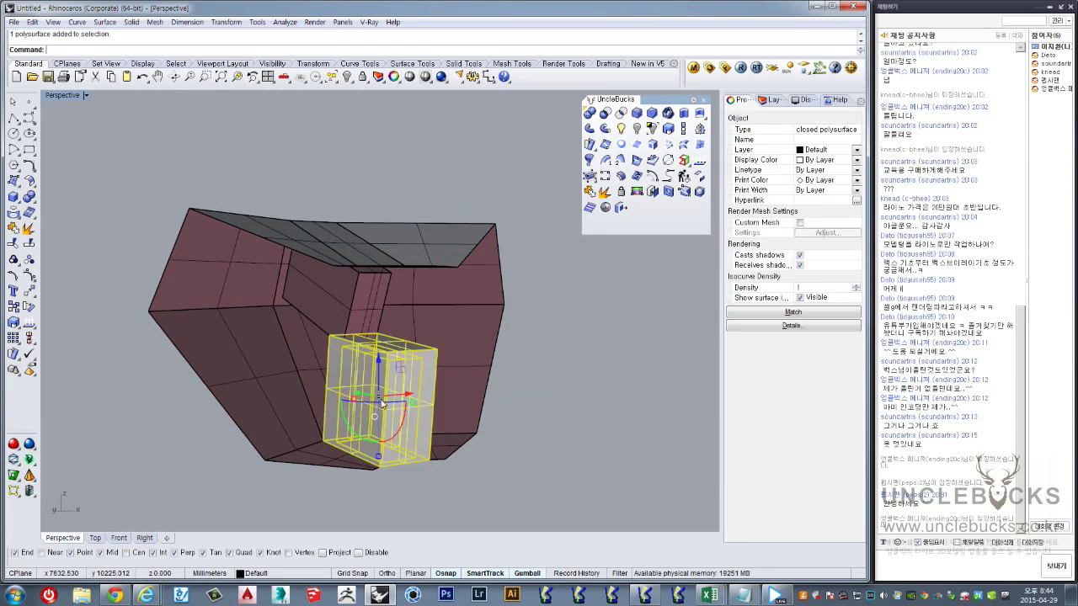
{"action": "key", "text": "Delete"}
{"action": "key", "text": "ctrl+z"}
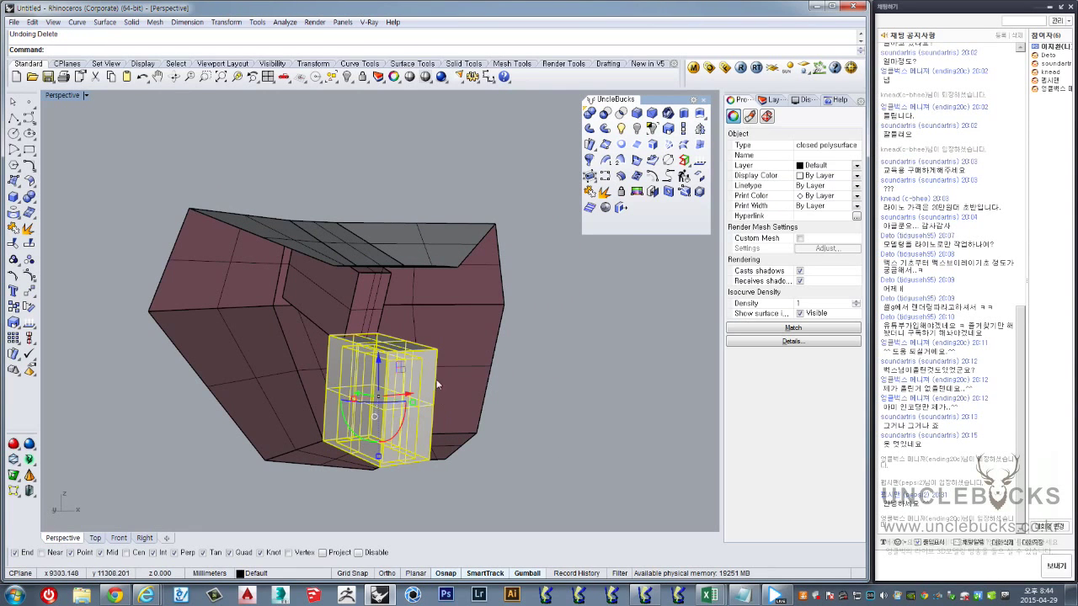
Explode the box into faces and delete its four overlapping faces
{"action": "left_click", "coordinate": [605, 206]}
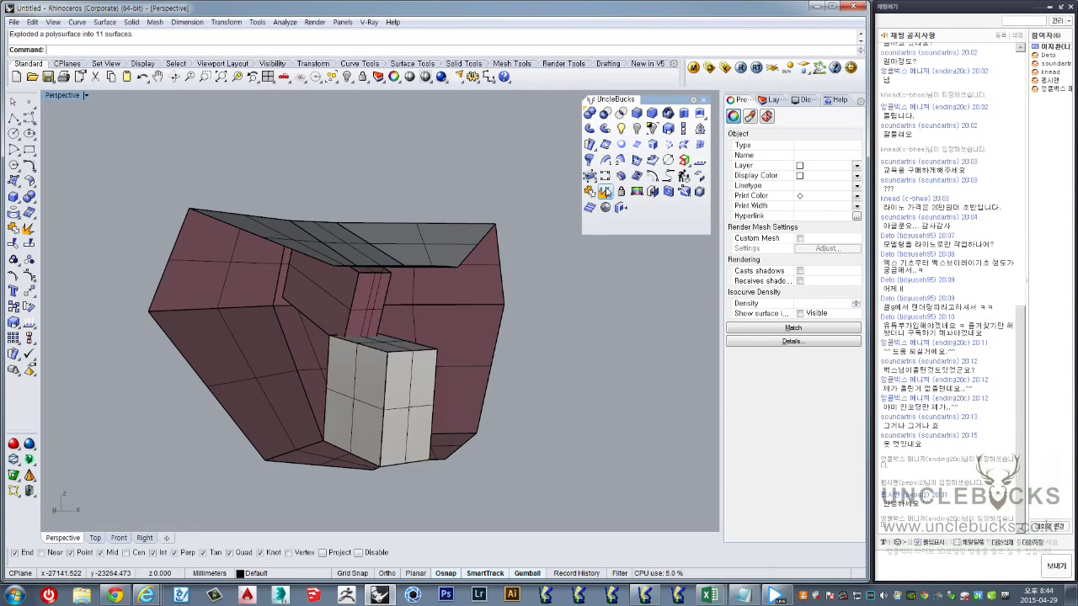
{"action": "left_click", "coordinate": [423, 407]}
{"action": "left_click", "coordinate": [447, 430]}
{"action": "mouse_move", "coordinate": [422, 404]}
{"action": "right_mouse_down"}
{"action": "mouse_move", "coordinate": [351, 385]}
{"action": "mouse_move", "coordinate": [505, 379]}
{"action": "right_mouse_up"}
{"action": "key", "text": "Delete"}
{"action": "left_click", "coordinate": [351, 385]}
{"action": "key", "text": "Delete"}
{"action": "left_click", "coordinate": [506, 379]}
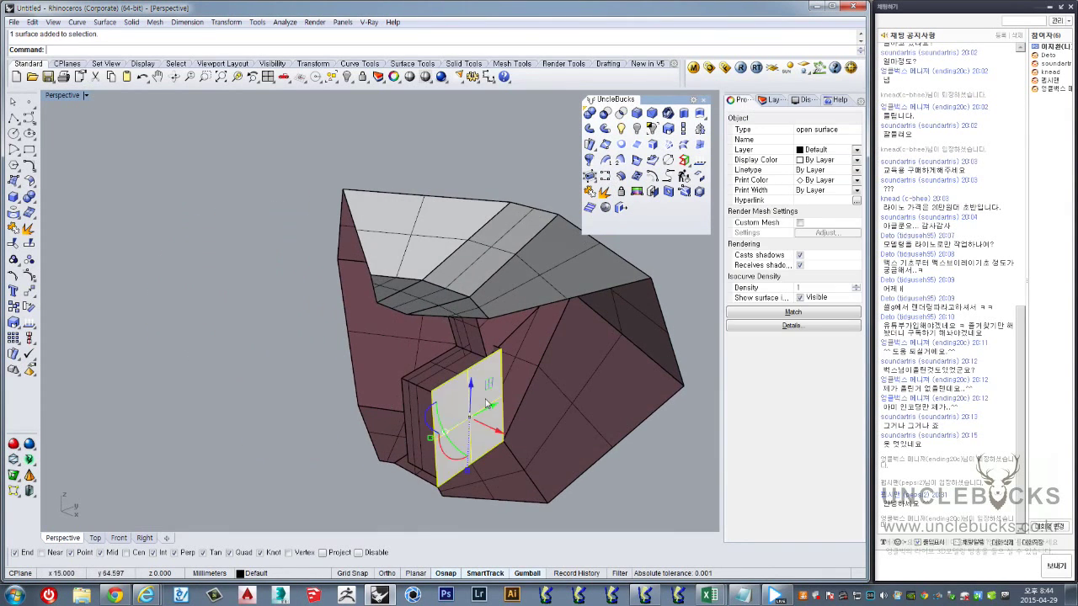
{"action": "key", "text": "Delete"}
{"action": "left_click", "coordinate": [506, 377]}
{"action": "key", "text": "Delete"}
Select all the hub pieces and join them into one open polysurface
{"action": "scroll", "coordinate": [497, 391], "scroll_direction": "down", "scroll_amount": 4}
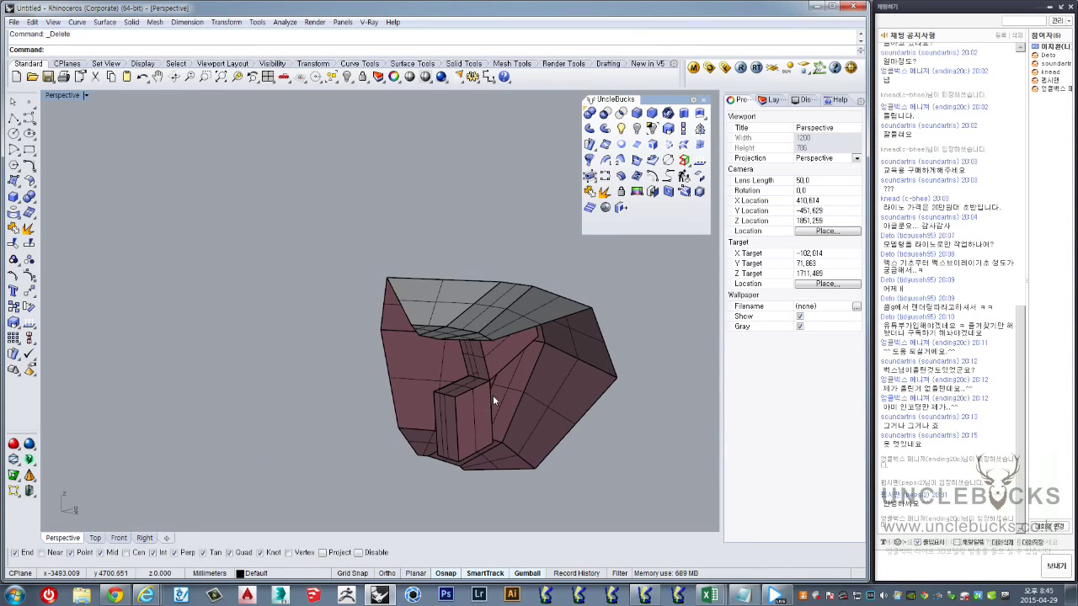
{"action": "scroll", "coordinate": [493, 395], "scroll_direction": "up", "scroll_amount": 2}
{"action": "scroll", "coordinate": [494, 391], "scroll_direction": "up", "scroll_amount": 2}
{"action": "scroll", "coordinate": [494, 386], "scroll_direction": "up", "scroll_amount": 3}
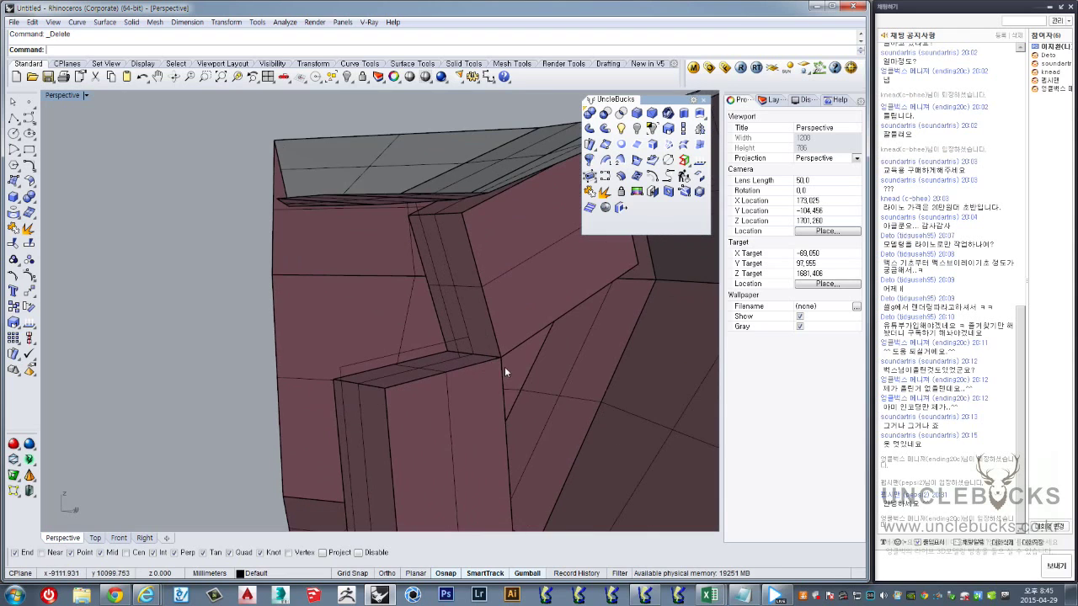
{"action": "mouse_move", "coordinate": [494, 384]}
{"action": "right_mouse_down"}
{"action": "mouse_move", "coordinate": [460, 412]}
{"action": "mouse_move", "coordinate": [488, 332]}
{"action": "right_mouse_up"}
{"action": "left_click", "coordinate": [486, 333]}
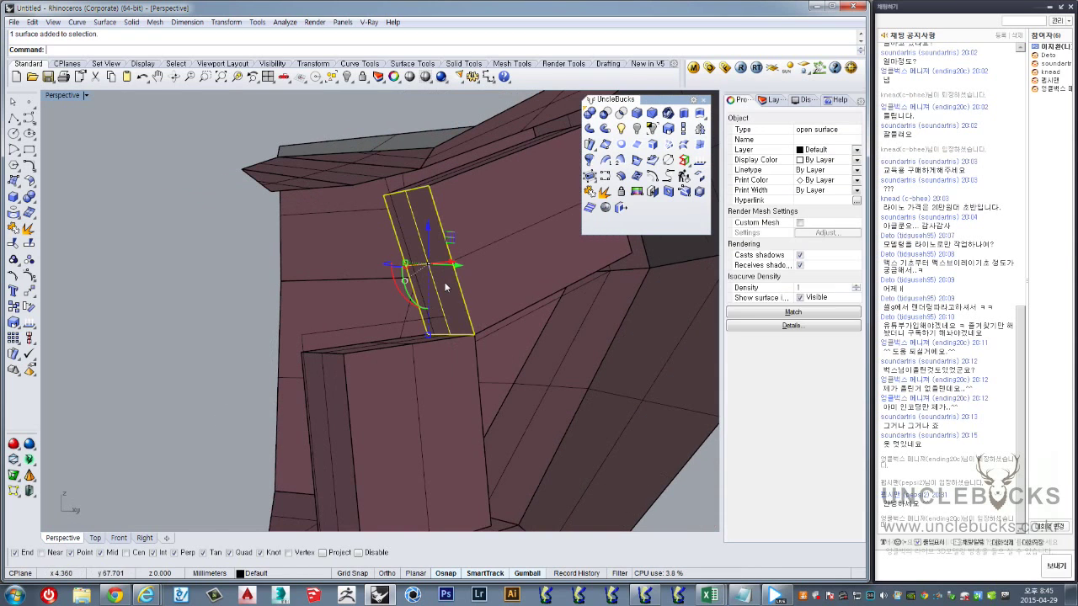
{"action": "scroll", "coordinate": [482, 232], "scroll_direction": "down", "scroll_amount": 5}
{"action": "right_click_drag", "start_coordinate": [482, 231], "coordinate": [505, 252]}
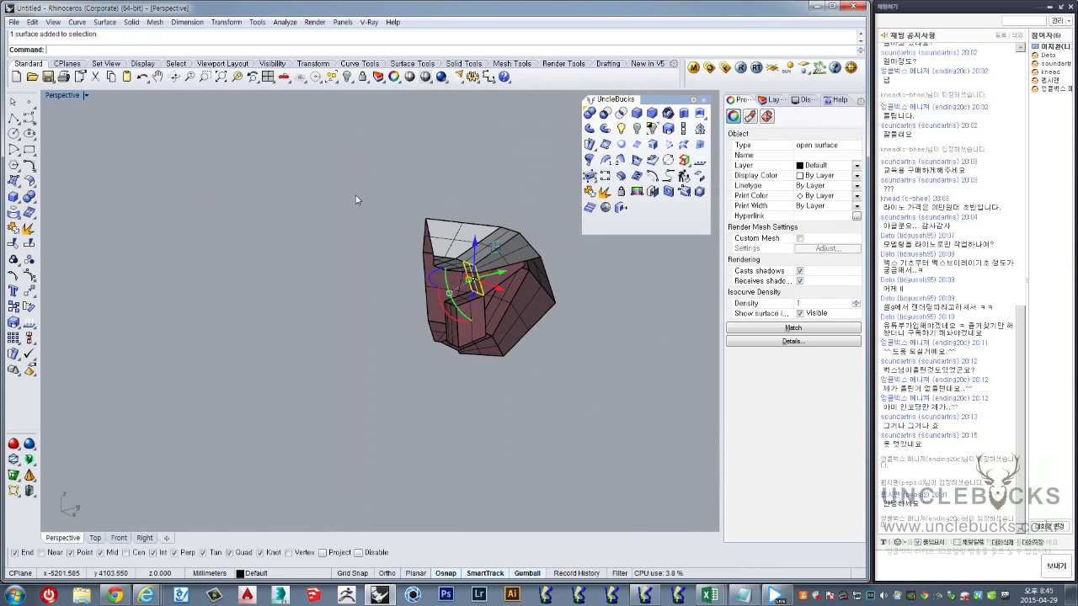
{"action": "left_click_drag", "start_coordinate": [354, 193], "coordinate": [582, 436]}
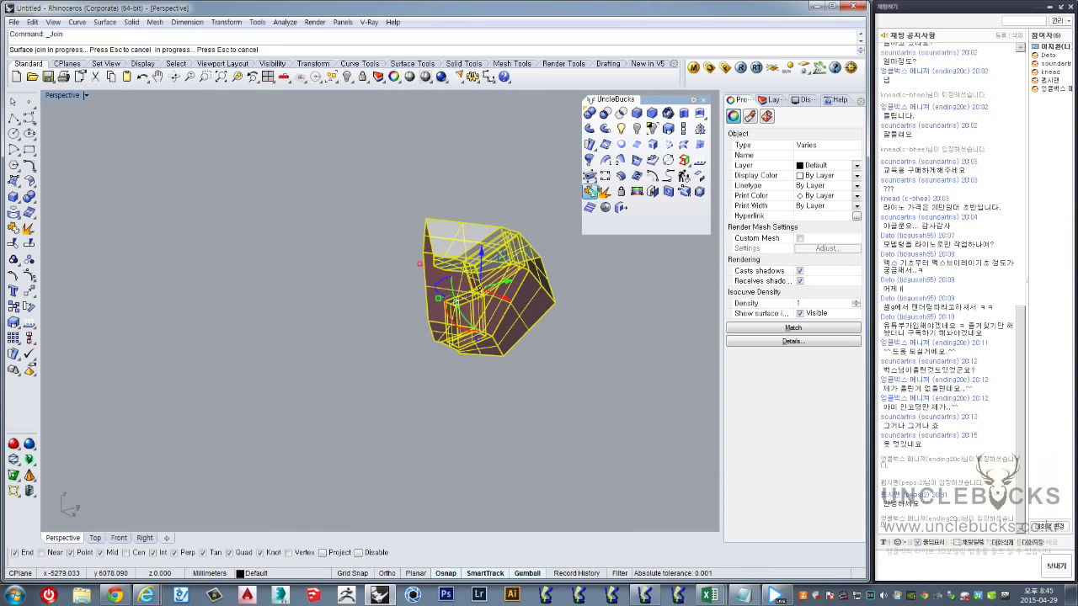
{"action": "scroll", "coordinate": [503, 296], "scroll_direction": "up", "scroll_amount": 3}
{"action": "left_click", "coordinate": [494, 301]}
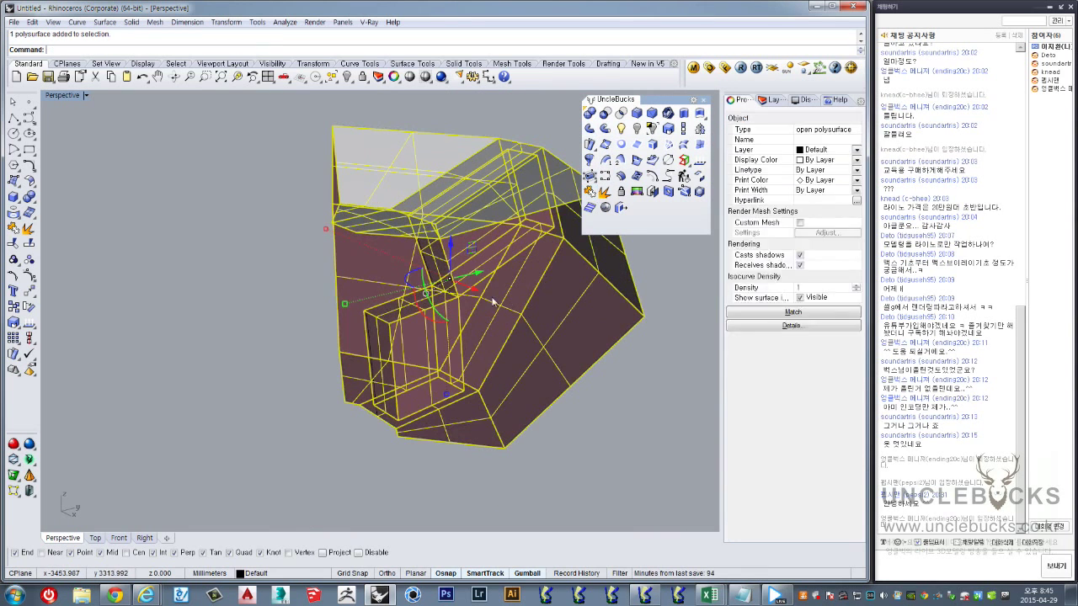
{"action": "left_click", "coordinate": [700, 114]}
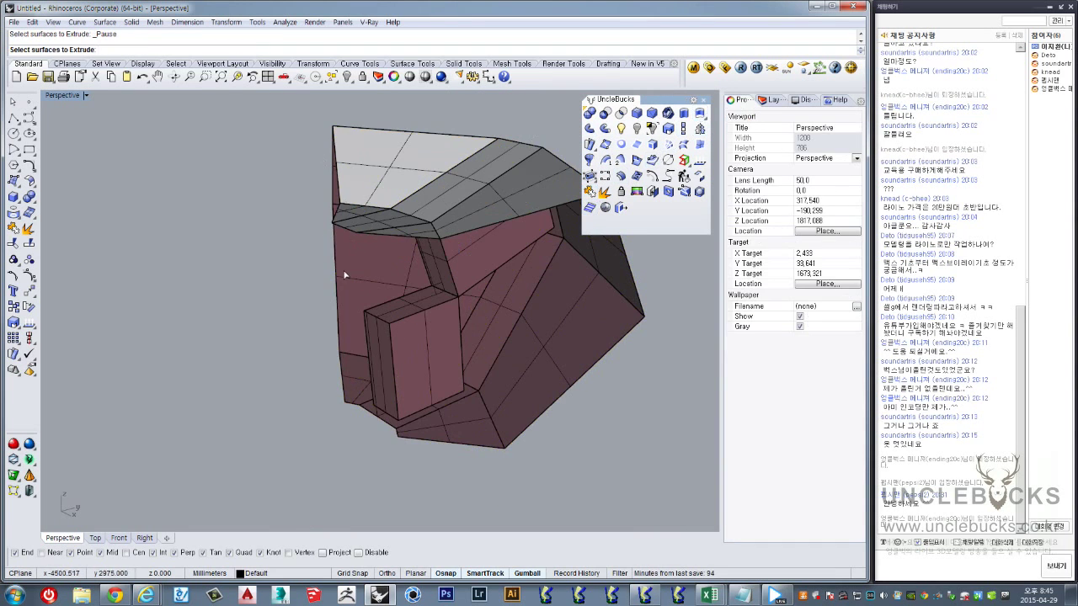
Extrude the selected surface by a distance of 5
{"action": "mouse_move", "coordinate": [345, 272]}
{"action": "right_mouse_down"}
{"action": "mouse_move", "coordinate": [366, 278]}
{"action": "mouse_move", "coordinate": [420, 263]}
{"action": "right_mouse_up"}
{"action": "key", "text": "Return"}
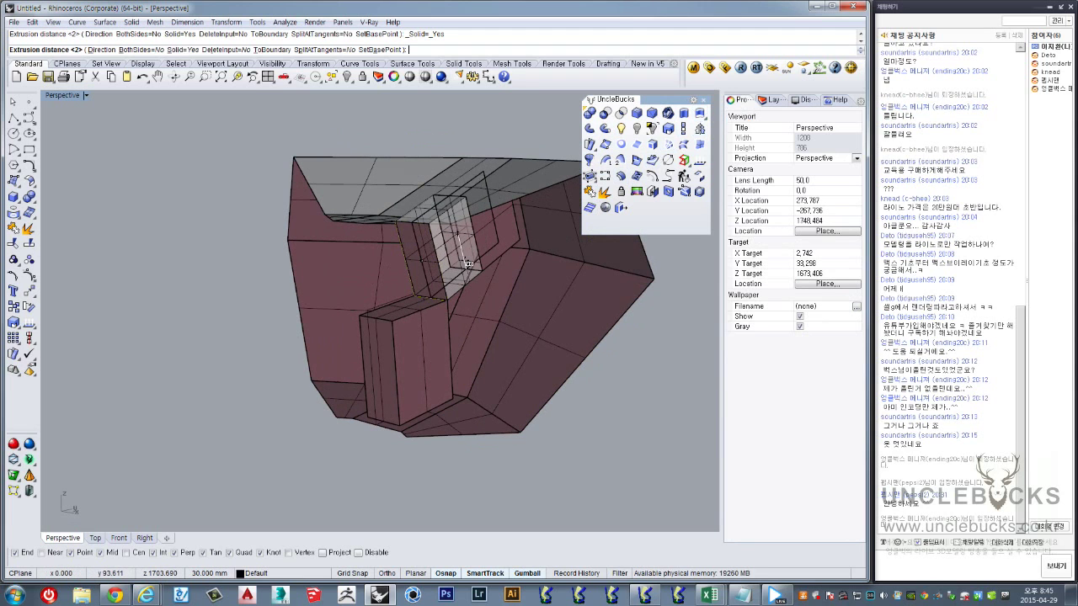
{"action": "type", "text": "5"}
{"action": "key", "text": "Return"}
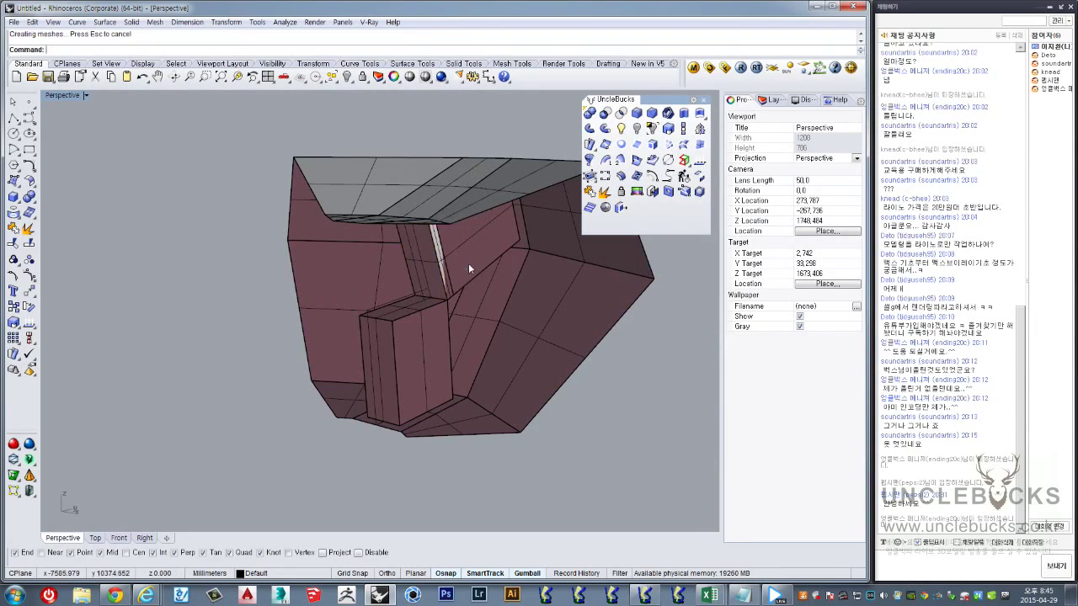
{"action": "right_click_drag", "start_coordinate": [464, 267], "coordinate": [427, 256]}
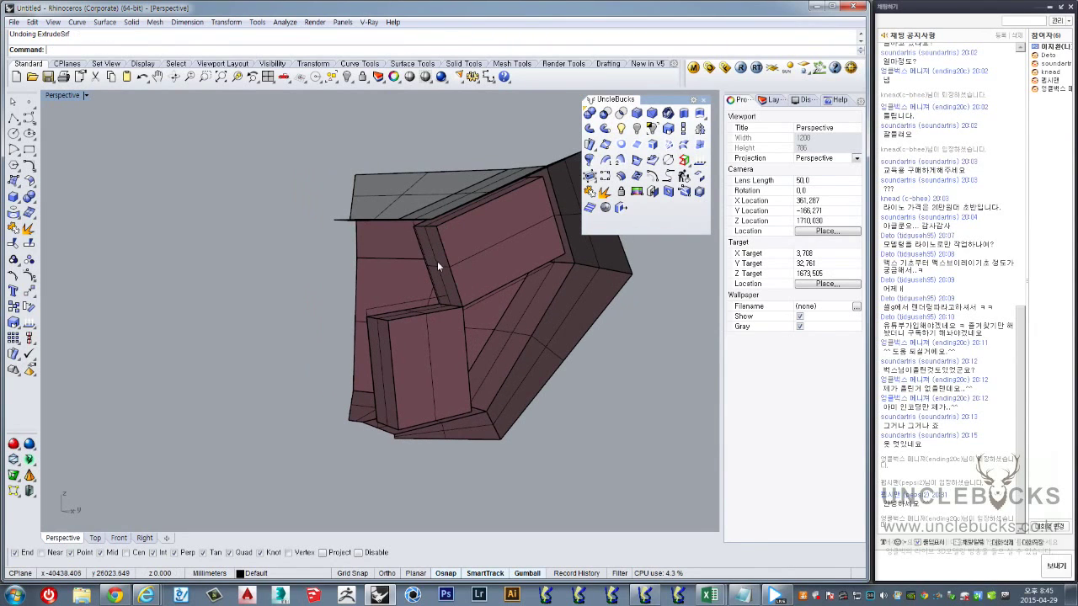
Extrude the block's narrow face by 5 with DeleteInput=Yes
{"action": "key", "text": "Return"}
{"action": "left_click", "coordinate": [443, 263]}
{"action": "key", "text": "Return"}
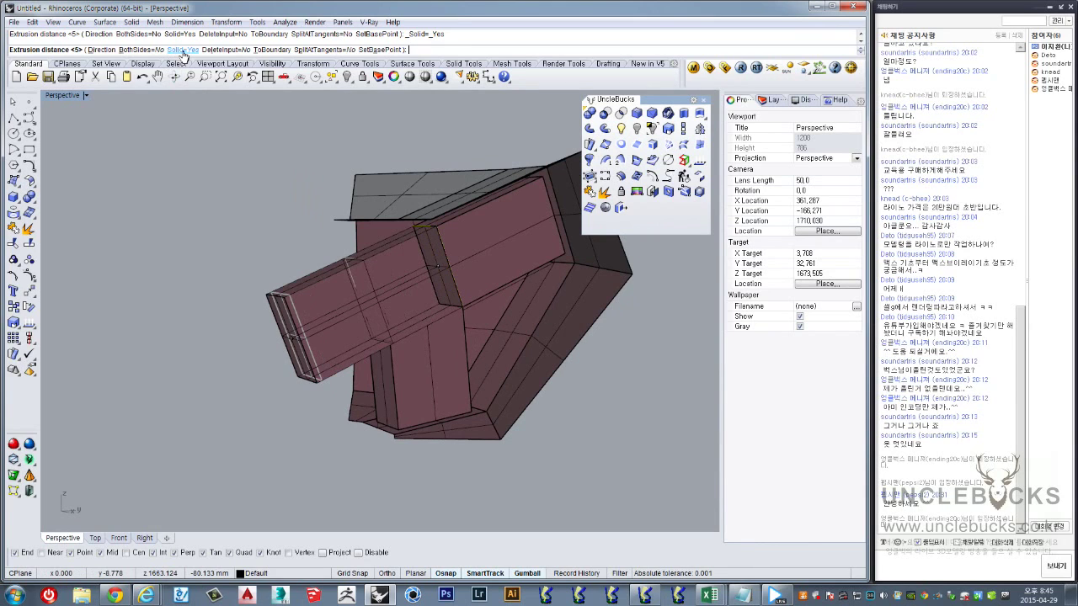
{"action": "left_click", "coordinate": [224, 50]}
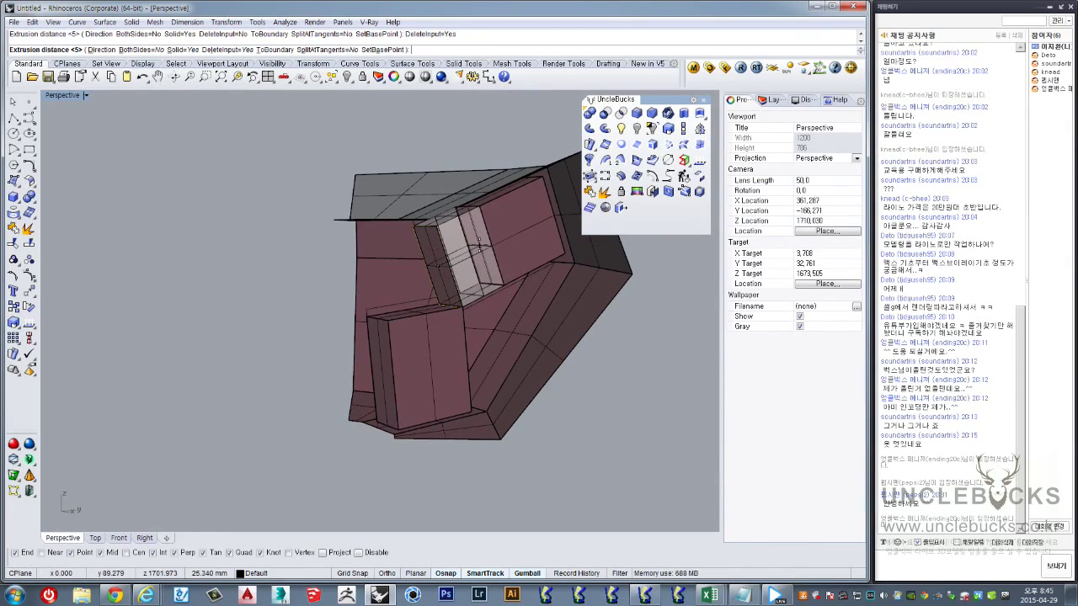
{"action": "type", "text": "5"}
{"action": "key", "text": "Return"}
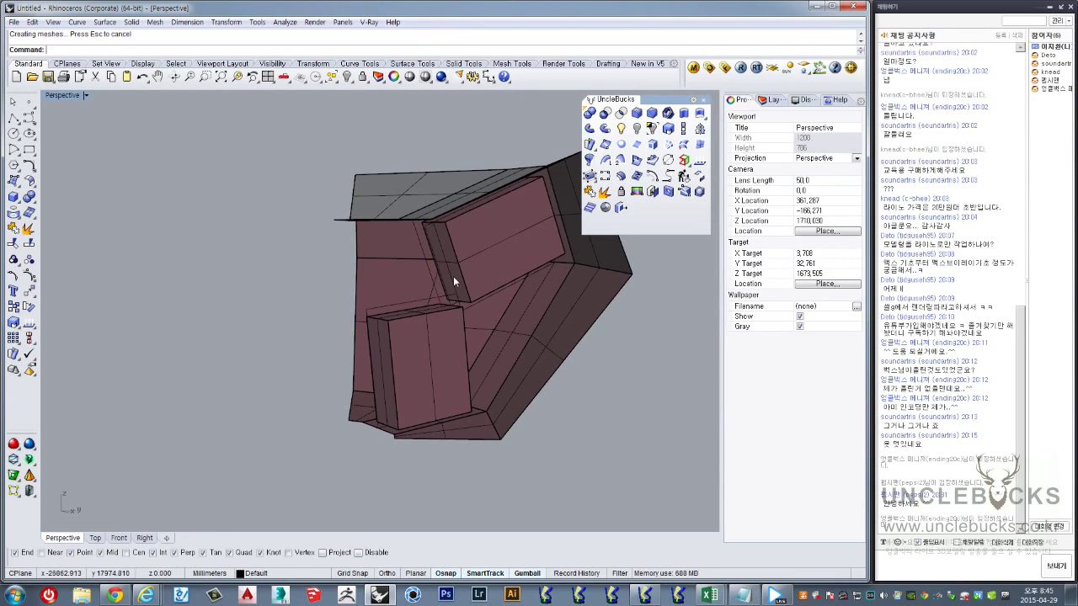
{"action": "scroll", "coordinate": [453, 281], "scroll_direction": "up", "scroll_amount": 2}
{"action": "scroll", "coordinate": [506, 332], "scroll_direction": "up", "scroll_amount": 2}
{"action": "scroll", "coordinate": [374, 301], "scroll_direction": "up", "scroll_amount": 2}
{"action": "scroll", "coordinate": [421, 284], "scroll_direction": "up", "scroll_amount": 2}
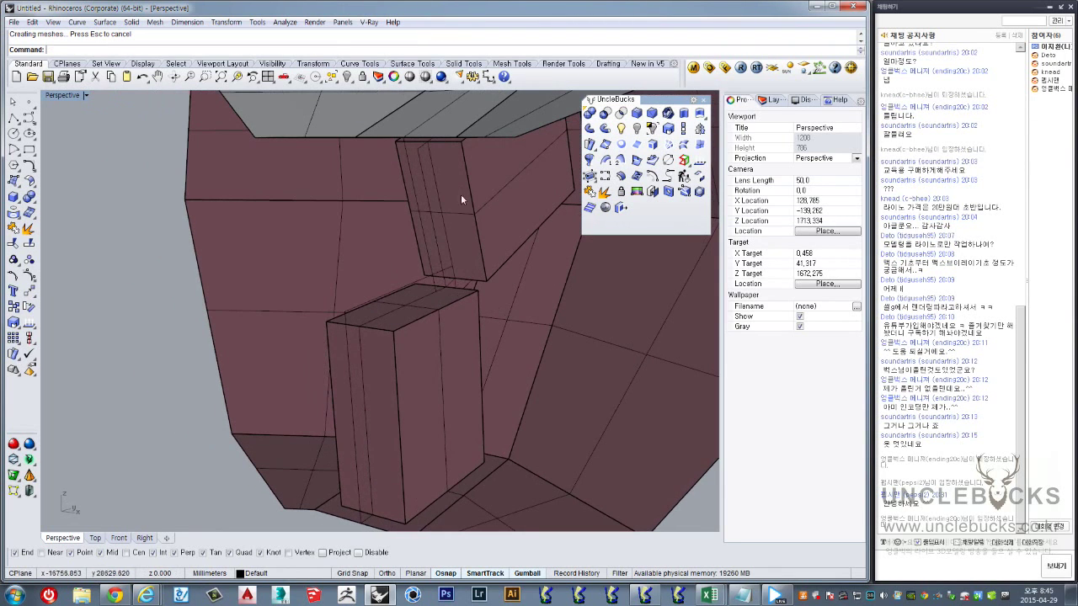
Extrude the block's top face by -5 and review the whole model
{"action": "right_click_drag", "start_coordinate": [428, 241], "coordinate": [423, 302]}
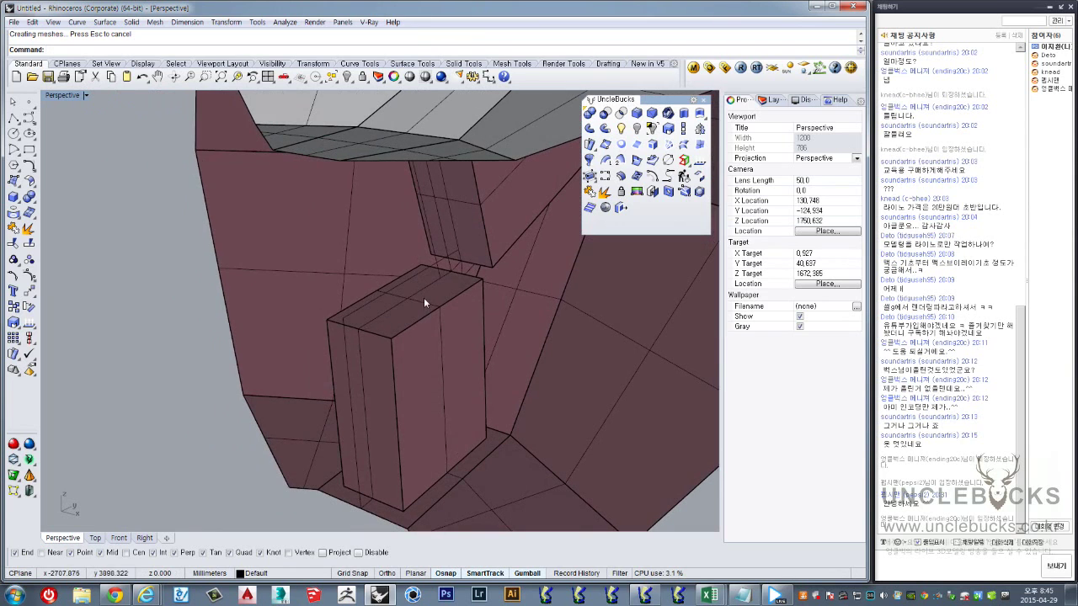
{"action": "key", "text": "Return"}
{"action": "type", "text": "-5"}
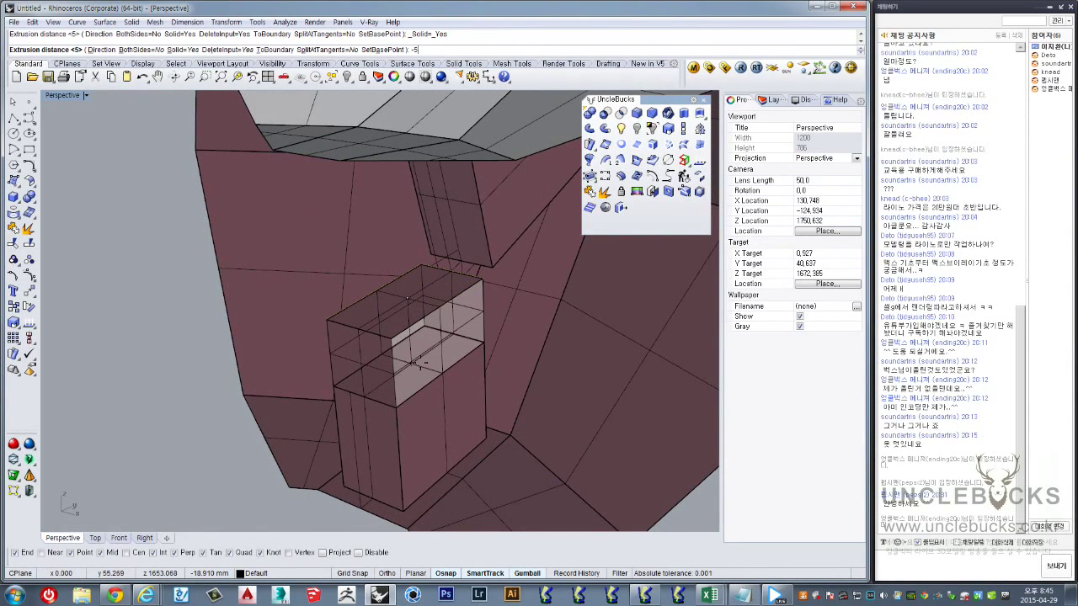
{"action": "key", "text": "Return"}
{"action": "scroll", "coordinate": [408, 294], "scroll_direction": "down", "scroll_amount": 3}
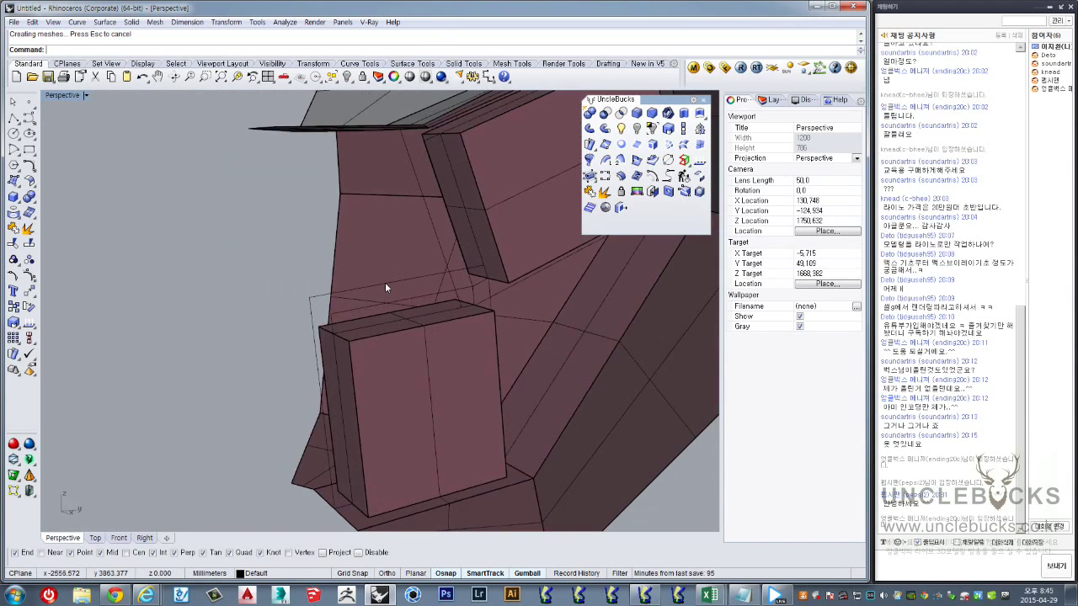
{"action": "right_click_drag", "start_coordinate": [384, 289], "coordinate": [454, 267]}
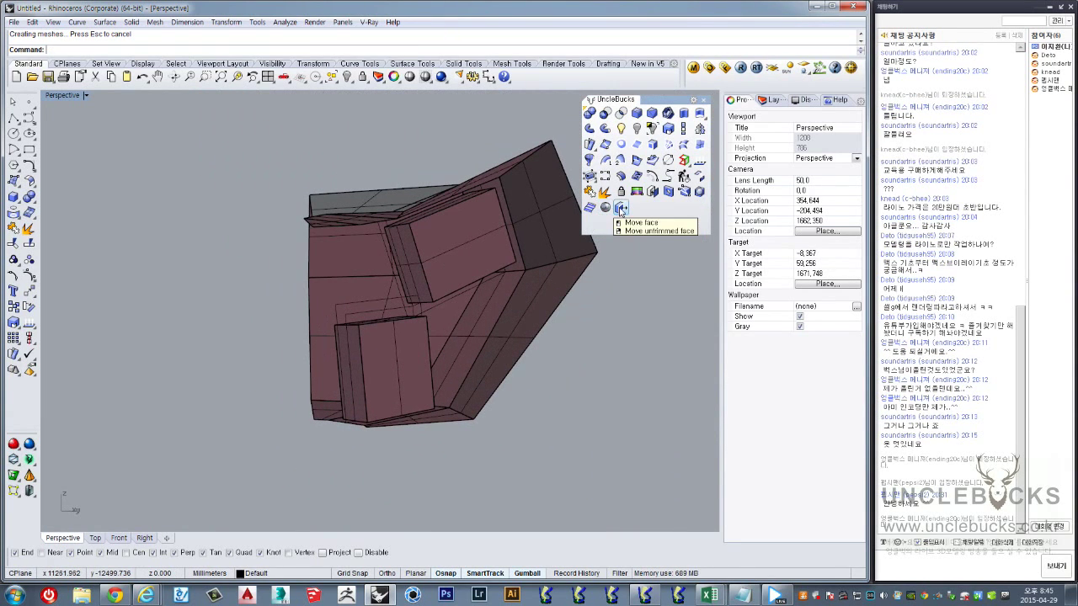
{"action": "mouse_move", "coordinate": [505, 269]}
{"action": "right_mouse_down"}
{"action": "mouse_move", "coordinate": [470, 284]}
{"action": "mouse_move", "coordinate": [409, 268]}
{"action": "right_mouse_up"}
{"action": "scroll", "coordinate": [416, 253], "scroll_direction": "up", "scroll_amount": 3}
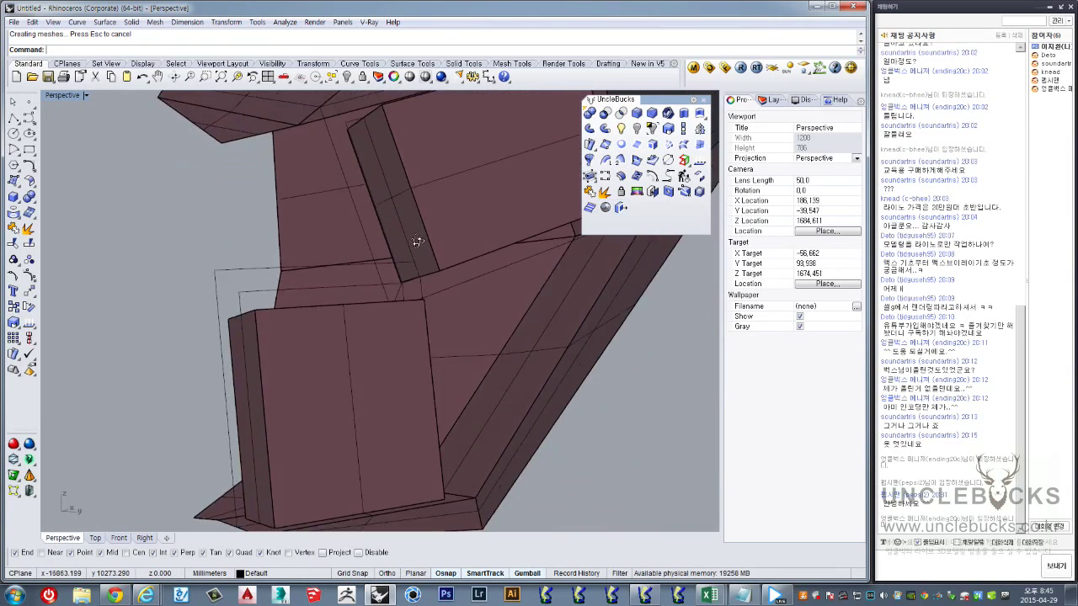
{"action": "scroll", "coordinate": [449, 274], "scroll_direction": "up", "scroll_amount": 2}
{"action": "scroll", "coordinate": [447, 271], "scroll_direction": "down", "scroll_amount": 3}
{"action": "mouse_move", "coordinate": [508, 253]}
{"action": "right_mouse_down"}
{"action": "mouse_move", "coordinate": [494, 260]}
{"action": "mouse_move", "coordinate": [638, 225]}
{"action": "mouse_move", "coordinate": [553, 332]}
{"action": "mouse_move", "coordinate": [438, 212]}
{"action": "right_mouse_up"}
Show all hidden objects again in a full-size Top view
{"action": "left_click", "coordinate": [438, 211]}
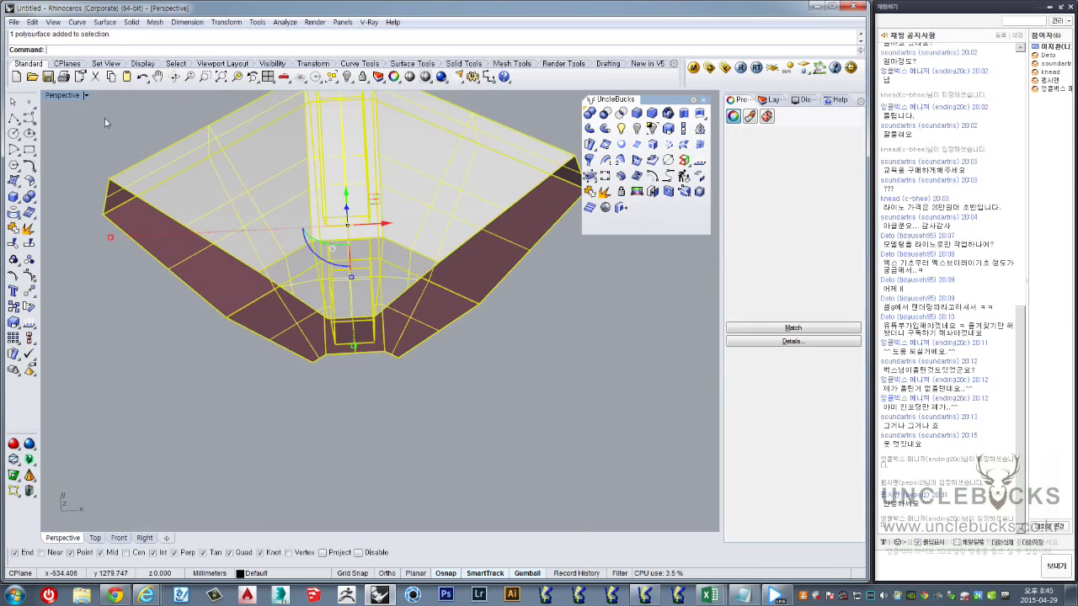
{"action": "double_click", "coordinate": [55, 98]}
{"action": "double_click", "coordinate": [49, 95]}
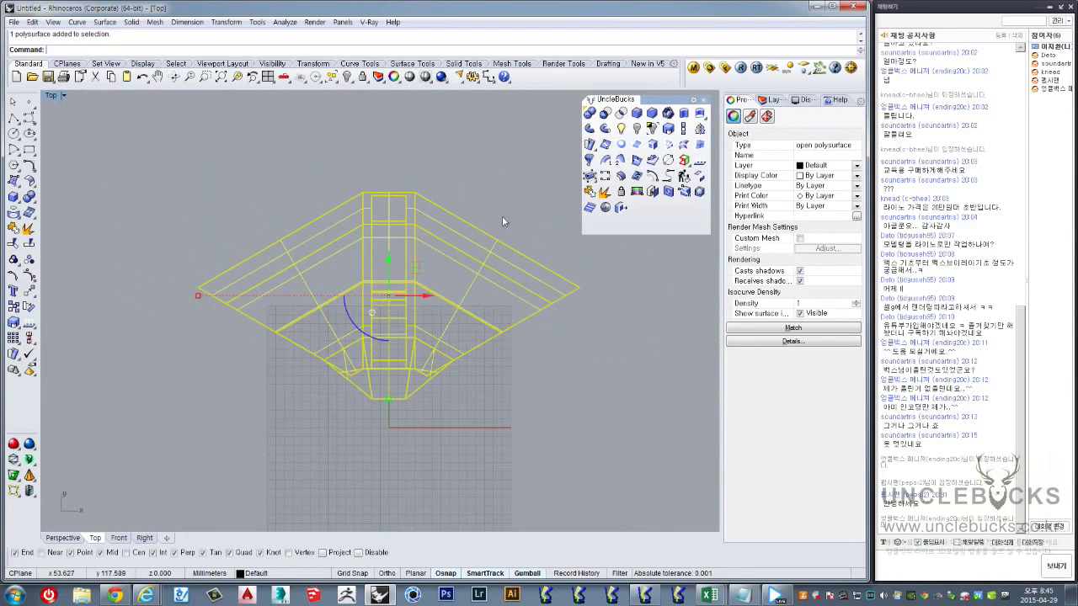
{"action": "left_click", "coordinate": [635, 128]}
{"action": "right_click_drag", "start_coordinate": [354, 277], "coordinate": [360, 290]}
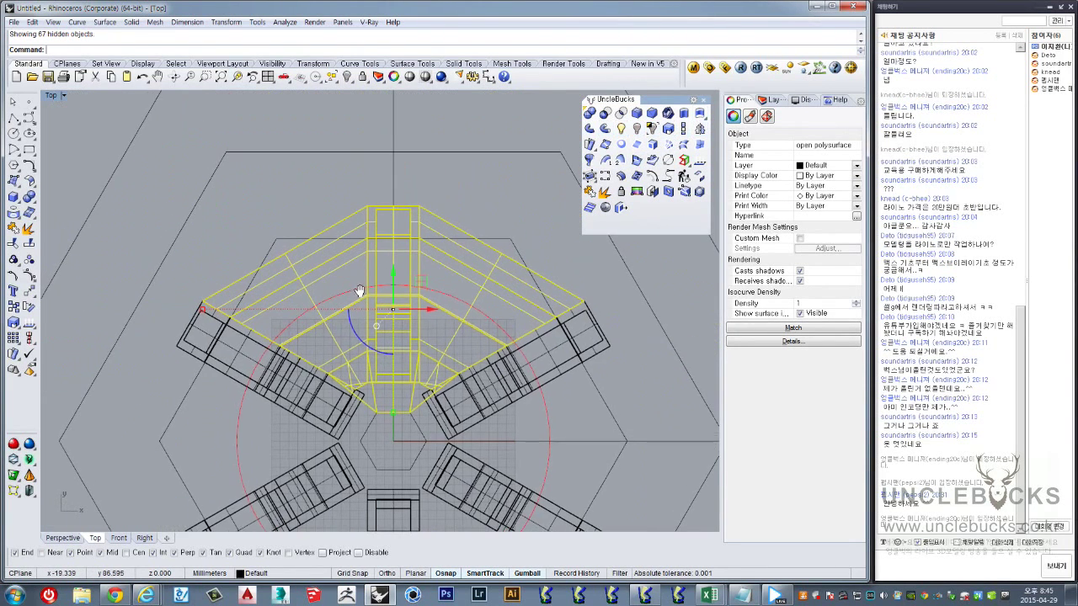
{"action": "scroll", "coordinate": [353, 413], "scroll_direction": "up", "scroll_amount": 4}
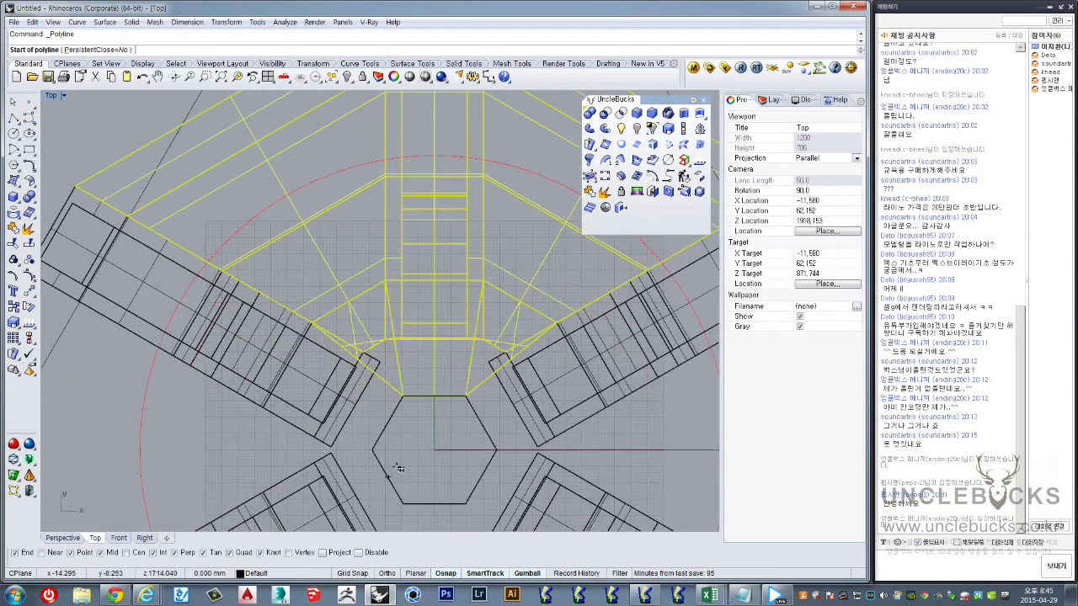
Draw two diagonal guide lines out from the model's centre
{"action": "left_click", "coordinate": [435, 446]}
{"action": "scroll", "coordinate": [351, 329], "scroll_direction": "down", "scroll_amount": 3}
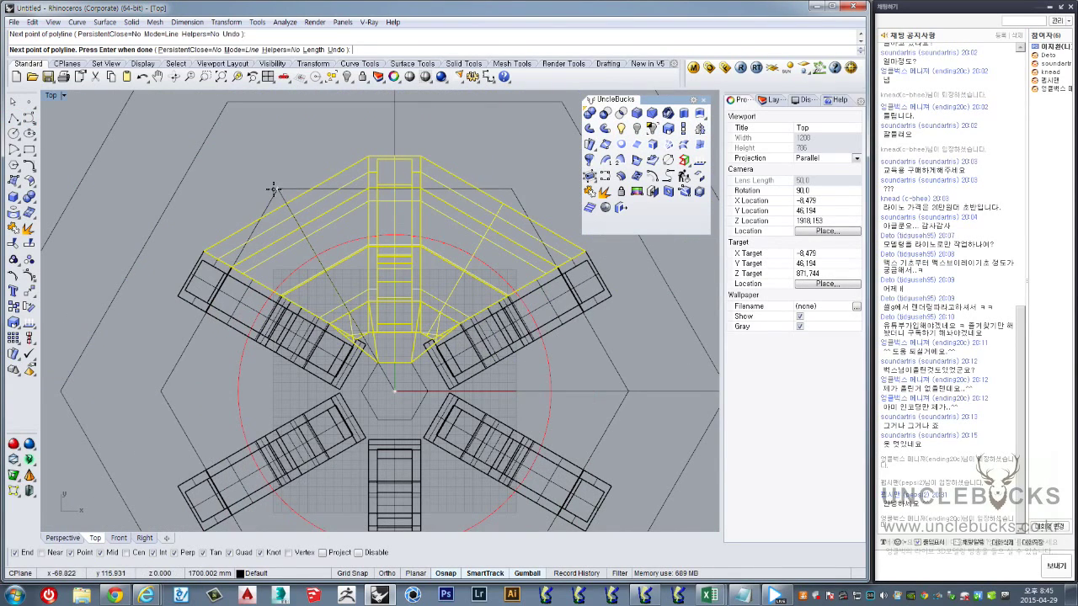
{"action": "key", "text": "Escape"}
{"action": "left_click", "coordinate": [13, 118]}
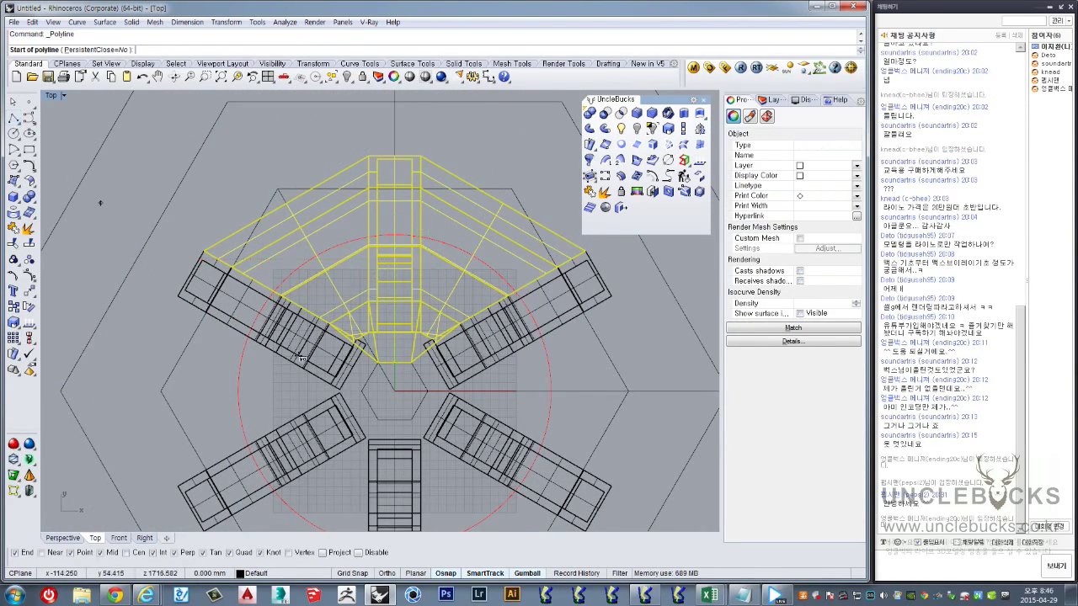
{"action": "scroll", "coordinate": [505, 210], "scroll_direction": "up", "scroll_amount": 2}
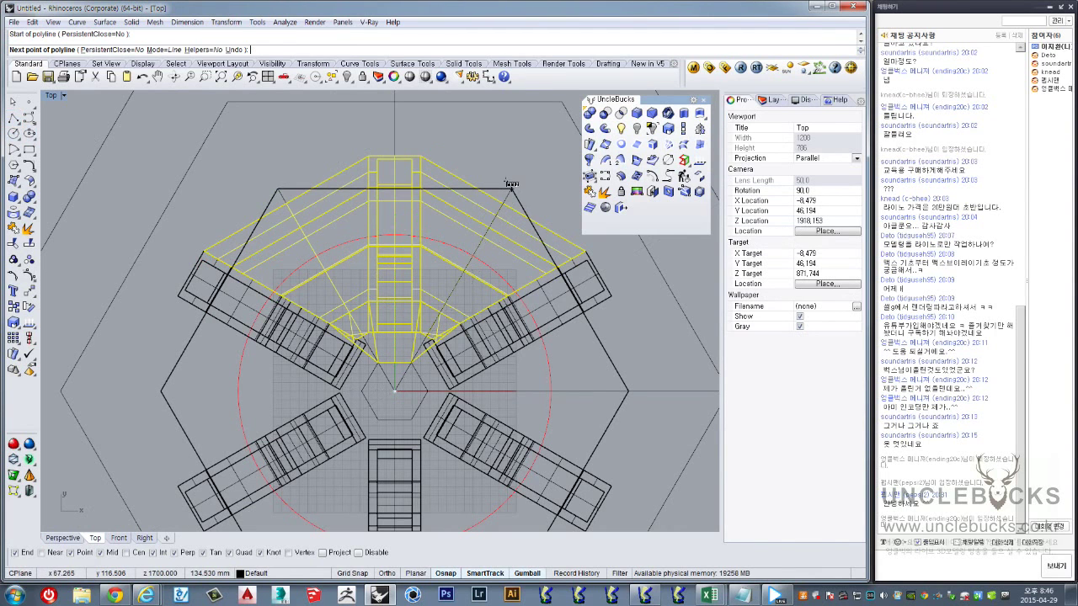
{"action": "left_click", "coordinate": [526, 151]}
{"action": "key", "text": "Escape"}
{"action": "scroll", "coordinate": [510, 200], "scroll_direction": "up", "scroll_amount": 2}
Trim the shade polysurface with the two lines, leaving a wedge over the upper arm
{"action": "left_click", "coordinate": [509, 200]}
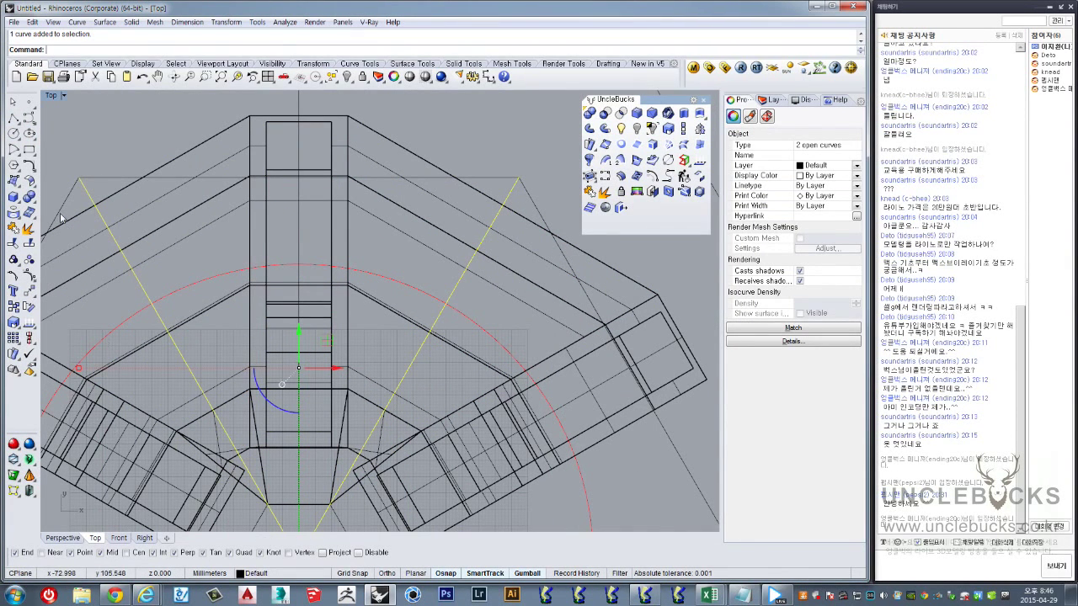
{"action": "left_click", "coordinate": [14, 245]}
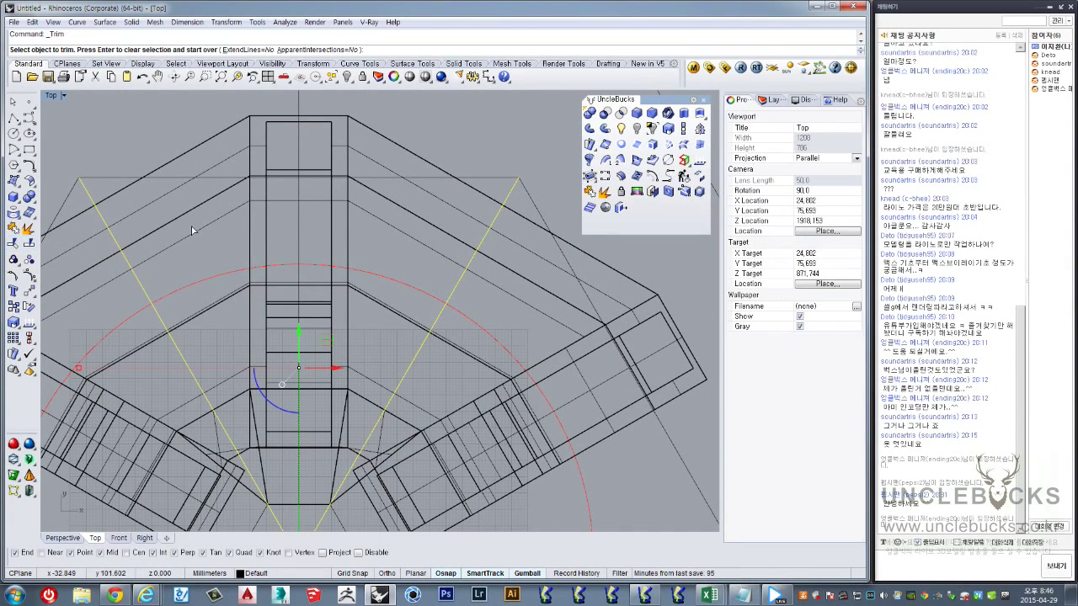
{"action": "right_click_drag", "start_coordinate": [192, 230], "coordinate": [354, 218]}
{"action": "left_click", "coordinate": [346, 214]}
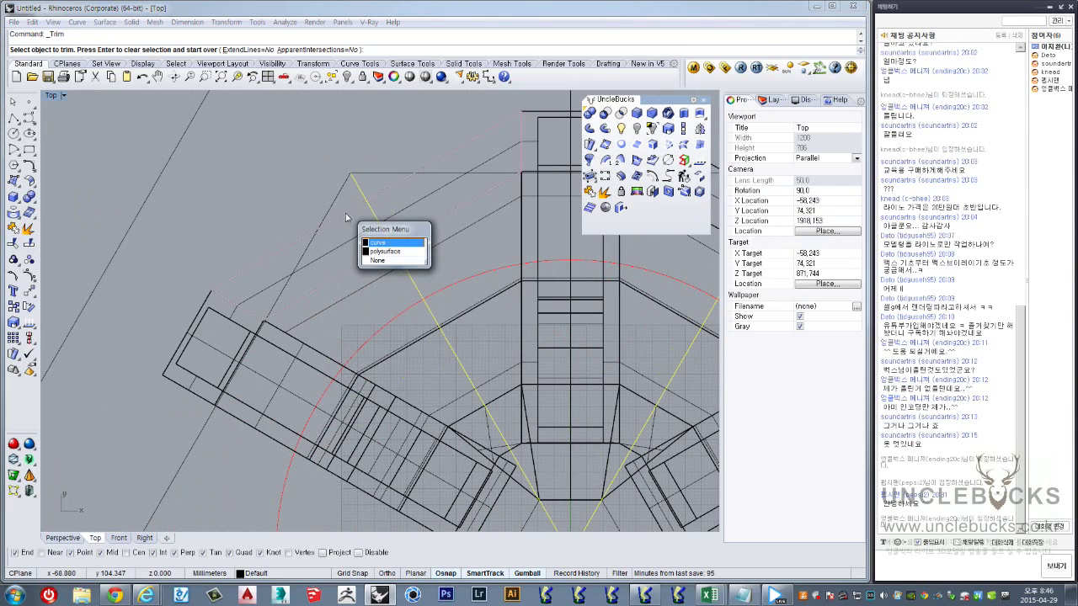
{"action": "left_click", "coordinate": [379, 253]}
{"action": "right_click_drag", "start_coordinate": [522, 236], "coordinate": [289, 247]}
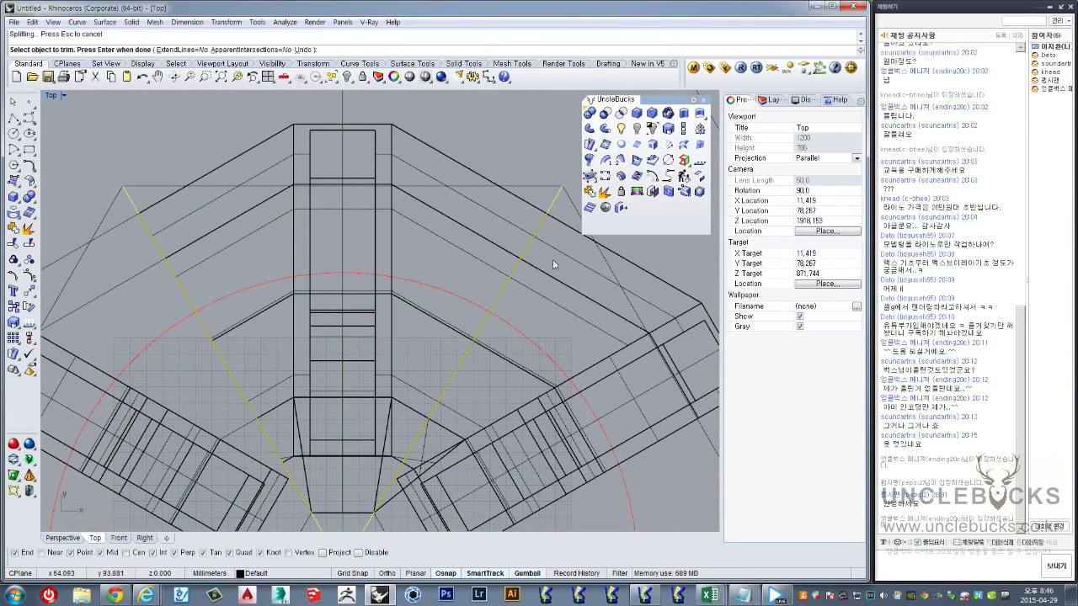
{"action": "scroll", "coordinate": [547, 263], "scroll_direction": "down", "scroll_amount": 5}
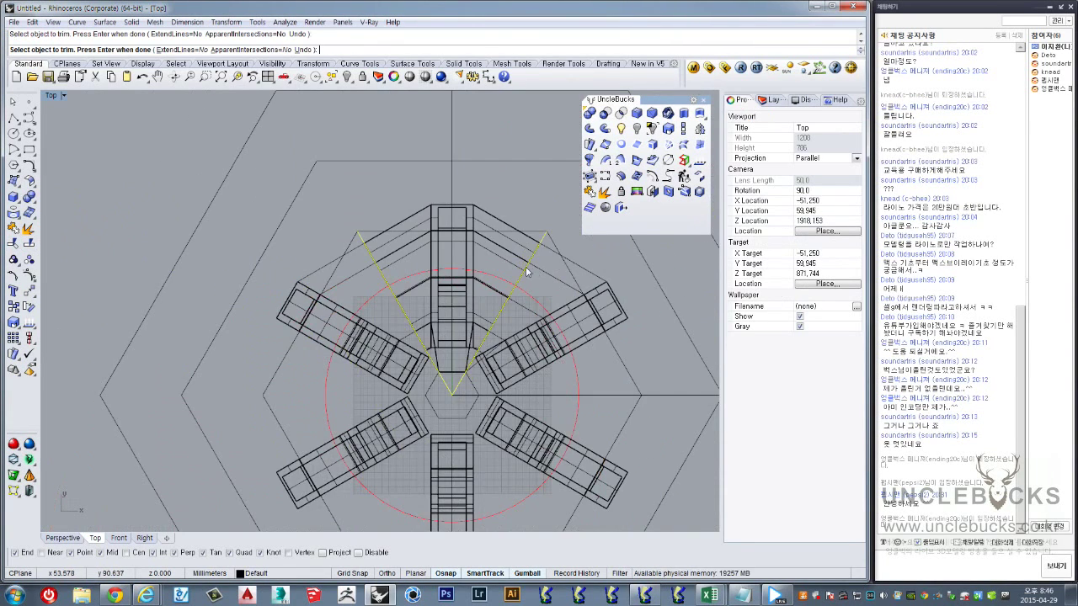
{"action": "key", "text": "Return"}
{"action": "left_click", "coordinate": [482, 226]}
Inspect the trimmed shade wedge closely in the Perspective view
{"action": "double_click", "coordinate": [56, 97]}
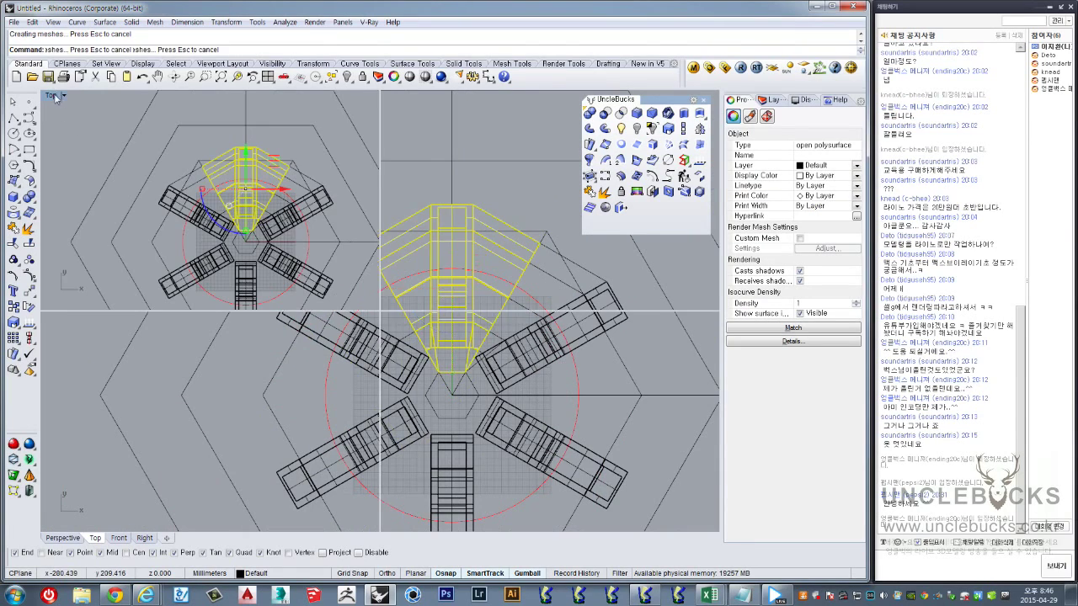
{"action": "double_click", "coordinate": [401, 95]}
{"action": "right_click_drag", "start_coordinate": [404, 118], "coordinate": [423, 225]}
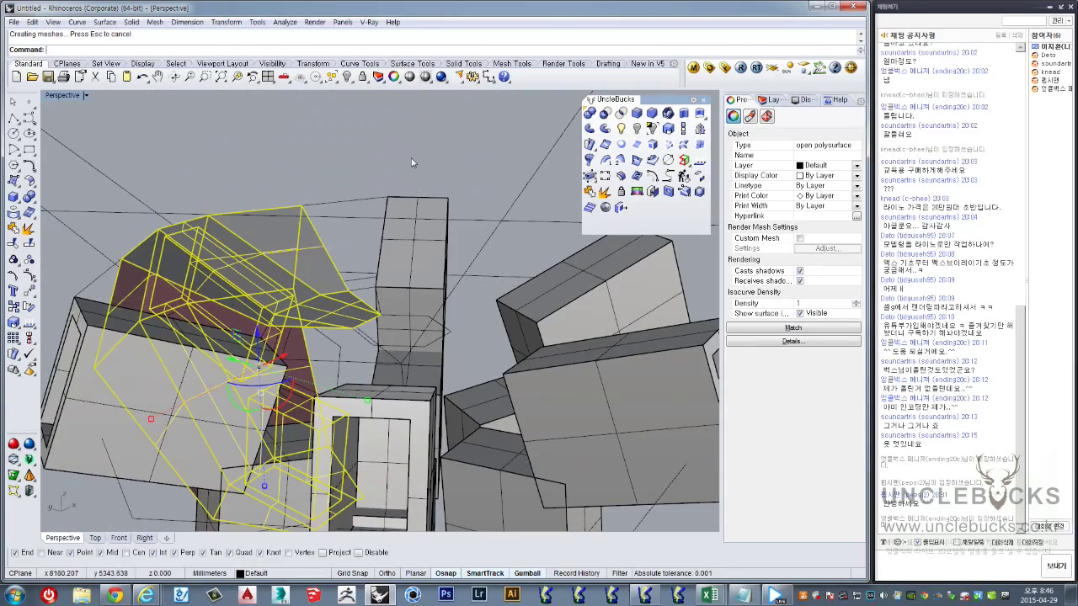
{"action": "mouse_move", "coordinate": [406, 205]}
{"action": "right_mouse_down"}
{"action": "mouse_move", "coordinate": [330, 213]}
{"action": "mouse_move", "coordinate": [419, 231]}
{"action": "mouse_move", "coordinate": [409, 299]}
{"action": "mouse_move", "coordinate": [292, 261]}
{"action": "right_mouse_up"}
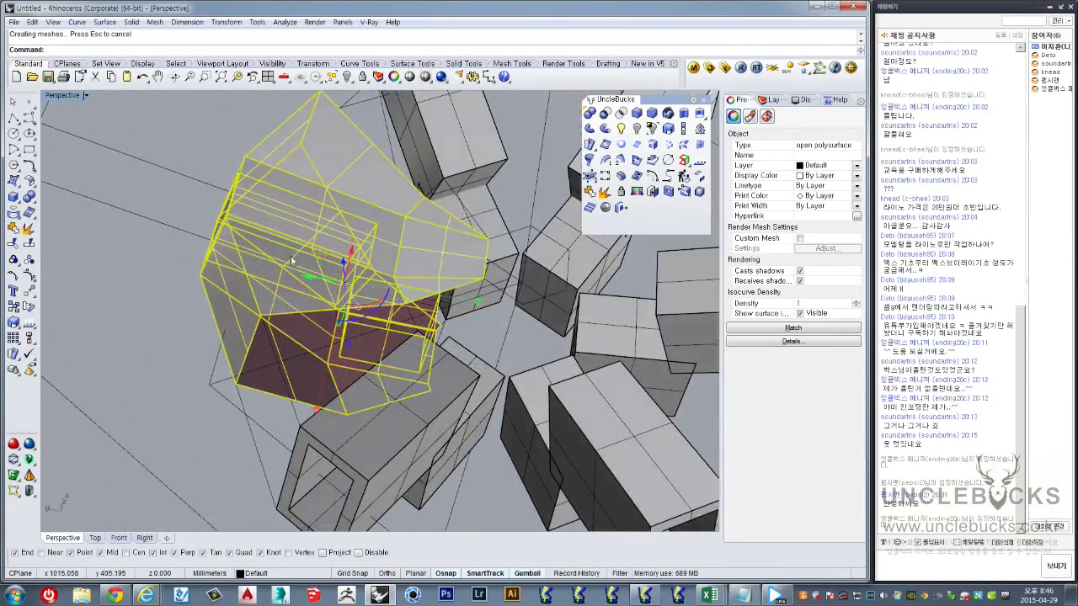
{"action": "mouse_move", "coordinate": [49, 100]}
{"action": "right_mouse_down"}
{"action": "mouse_move", "coordinate": [453, 263]}
{"action": "mouse_move", "coordinate": [378, 280]}
{"action": "mouse_move", "coordinate": [69, 86]}
{"action": "right_mouse_up"}
Polar-array the wedge into six copies around the centre in the Top view
{"action": "double_click", "coordinate": [55, 95]}
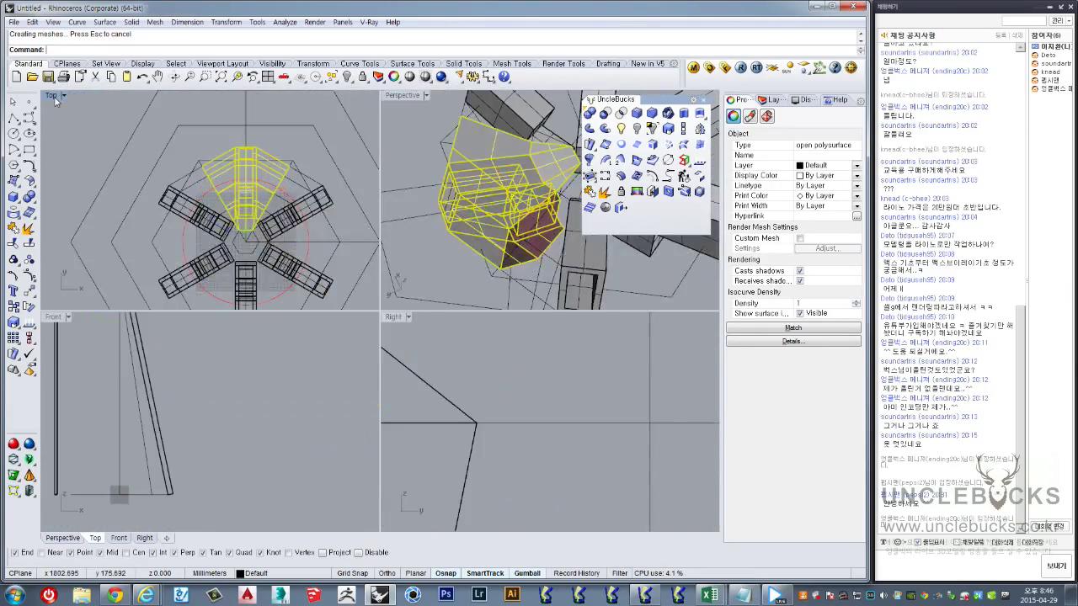
{"action": "double_click", "coordinate": [50, 95]}
{"action": "right_click_drag", "start_coordinate": [535, 193], "coordinate": [383, 194]}
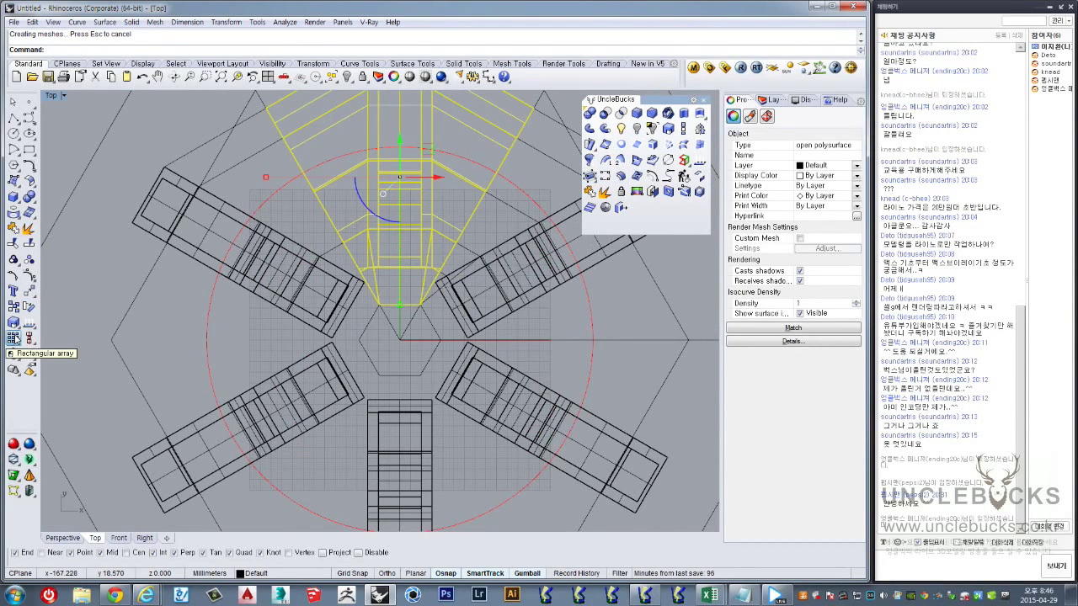
{"action": "left_click", "coordinate": [46, 344]}
{"action": "scroll", "coordinate": [387, 358], "scroll_direction": "up", "scroll_amount": 2}
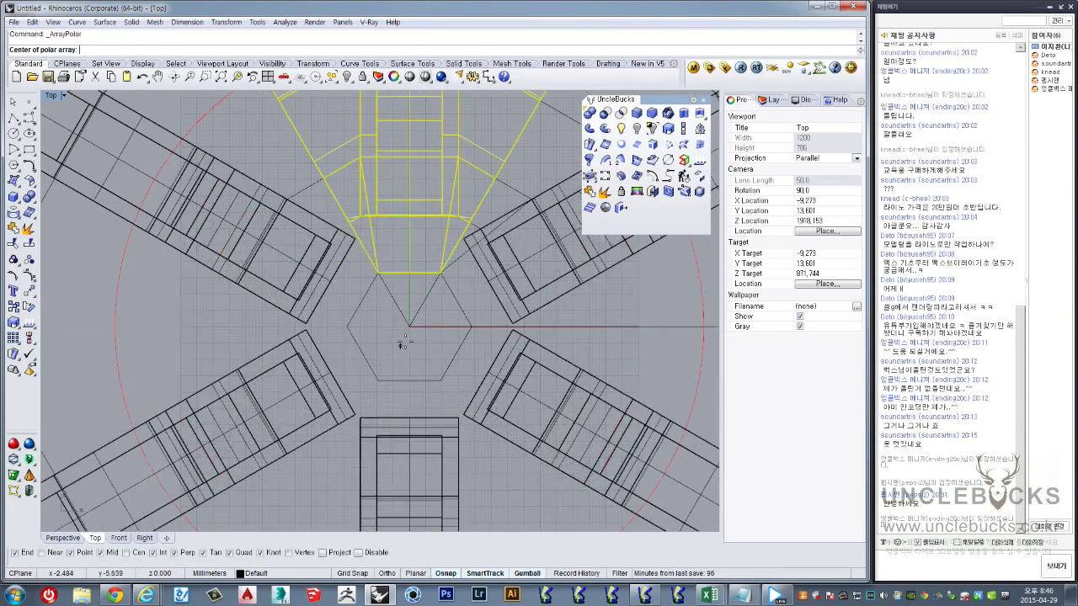
{"action": "scroll", "coordinate": [411, 334], "scroll_direction": "down", "scroll_amount": 2}
{"action": "key", "text": "Return"}
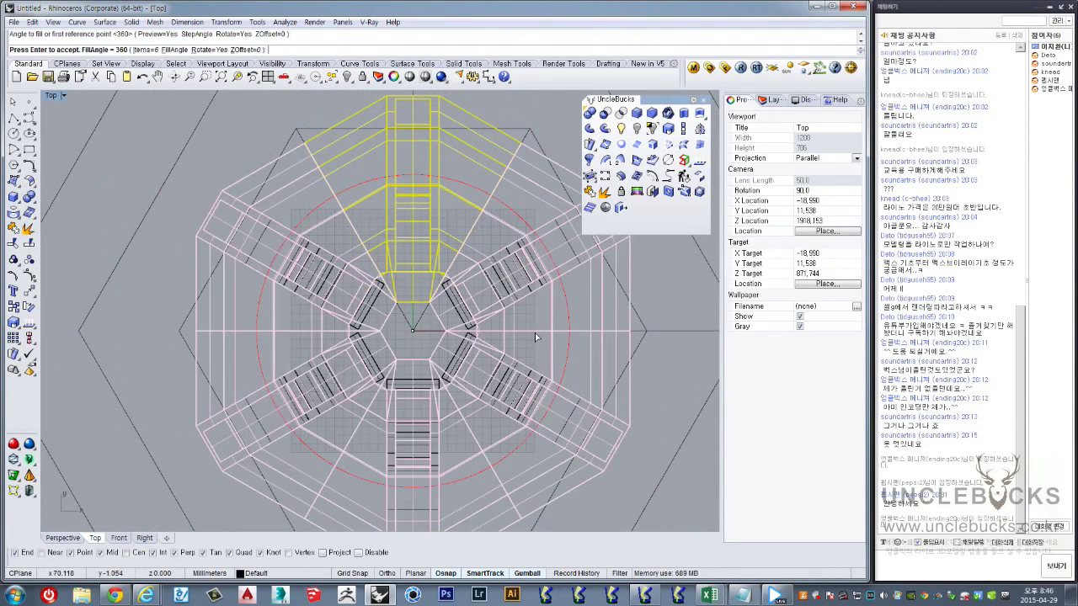
{"action": "key", "text": "Return"}
Review the six arrayed shade pieces from above in the Perspective view
{"action": "double_click", "coordinate": [50, 98]}
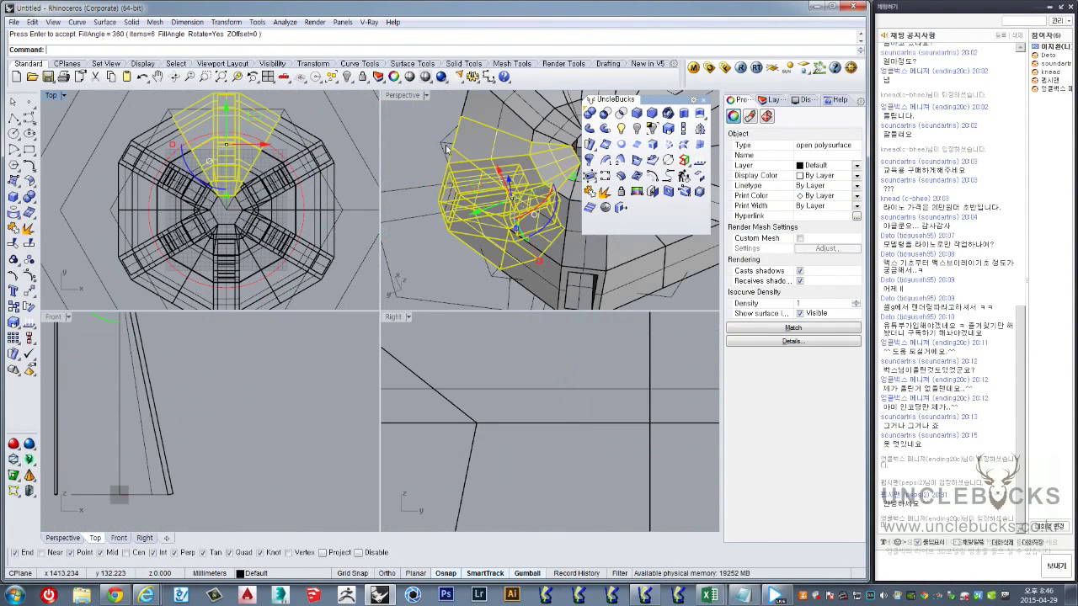
{"action": "double_click", "coordinate": [396, 98]}
{"action": "mouse_move", "coordinate": [395, 278]}
{"action": "right_mouse_down"}
{"action": "mouse_move", "coordinate": [455, 334]}
{"action": "mouse_move", "coordinate": [468, 240]}
{"action": "right_mouse_up"}
{"action": "key", "text": "Escape"}
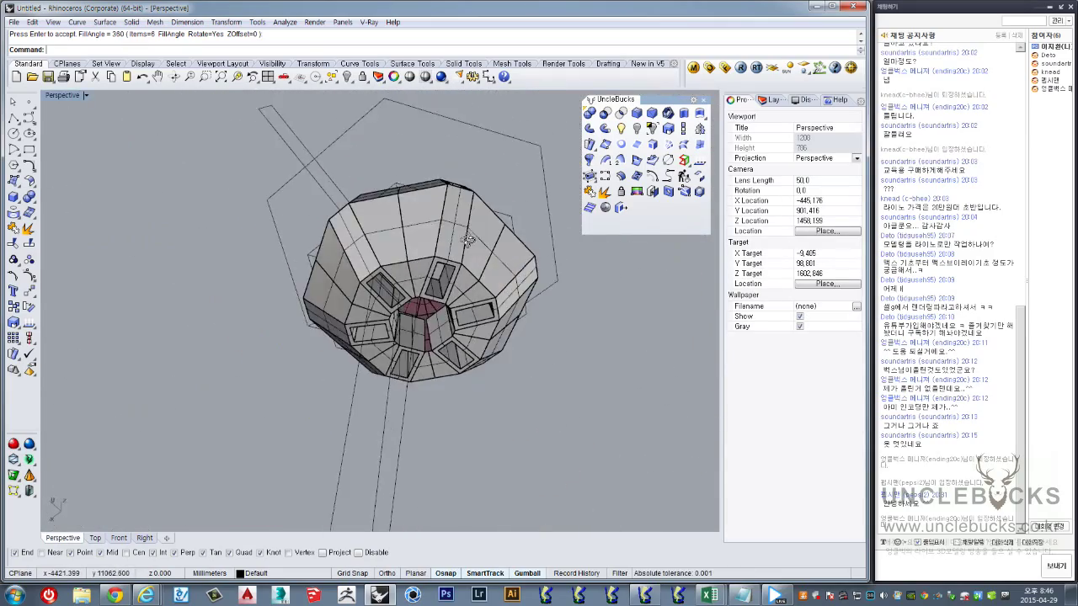
{"action": "scroll", "coordinate": [415, 315], "scroll_direction": "up", "scroll_amount": 3}
{"action": "scroll", "coordinate": [420, 334], "scroll_direction": "up", "scroll_amount": 2}
{"action": "scroll", "coordinate": [404, 338], "scroll_direction": "up", "scroll_amount": 2}
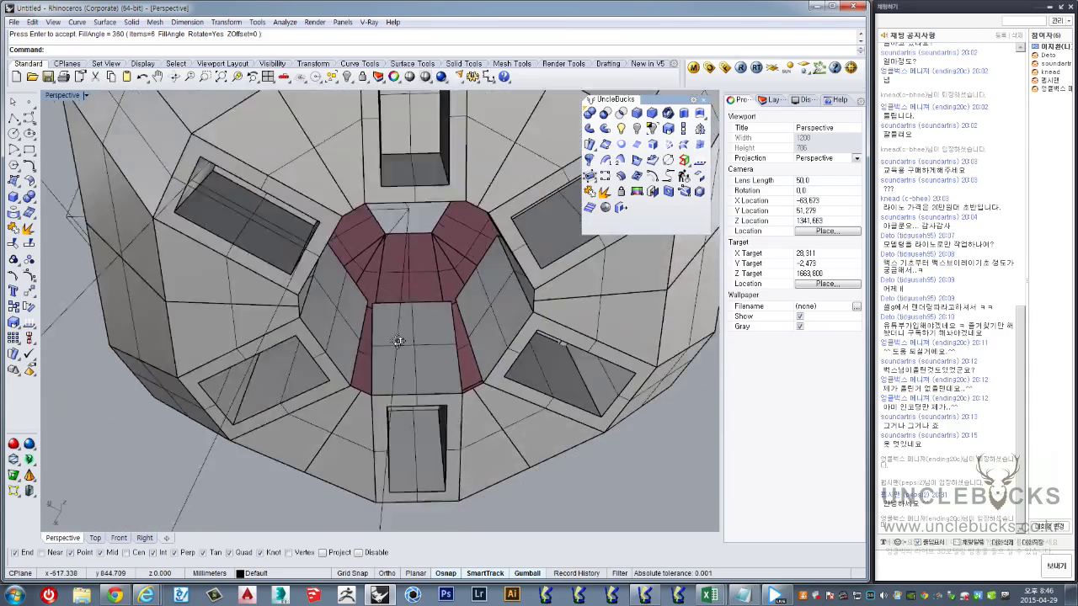
{"action": "scroll", "coordinate": [399, 341], "scroll_direction": "down", "scroll_amount": 2}
Select the hub, then window-select the whole lamp assembly
{"action": "left_click", "coordinate": [286, 388]}
{"action": "mouse_move", "coordinate": [286, 387]}
{"action": "right_mouse_down"}
{"action": "mouse_move", "coordinate": [405, 244]}
{"action": "mouse_move", "coordinate": [404, 282]}
{"action": "mouse_move", "coordinate": [410, 240]}
{"action": "mouse_move", "coordinate": [370, 279]}
{"action": "mouse_move", "coordinate": [233, 188]}
{"action": "right_mouse_up"}
{"action": "left_click", "coordinate": [405, 282]}
{"action": "scroll", "coordinate": [401, 277], "scroll_direction": "down", "scroll_amount": 5}
{"action": "left_click_drag", "start_coordinate": [234, 187], "coordinate": [573, 264]}
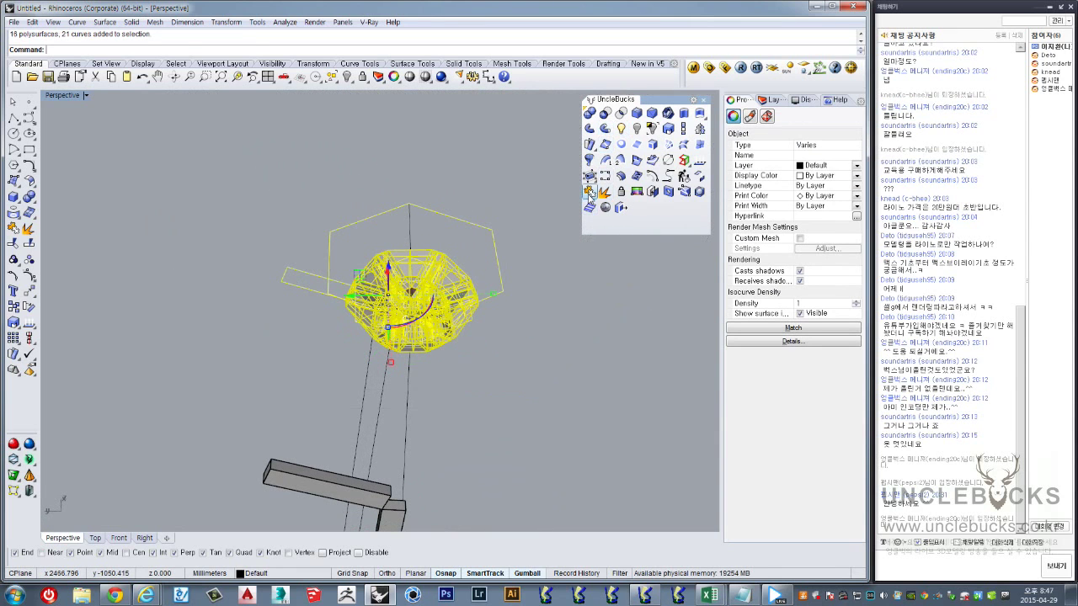
{"action": "scroll", "coordinate": [404, 287], "scroll_direction": "up", "scroll_amount": 3}
Hide every lamp part except the six-way hub
{"action": "left_click", "coordinate": [447, 270]}
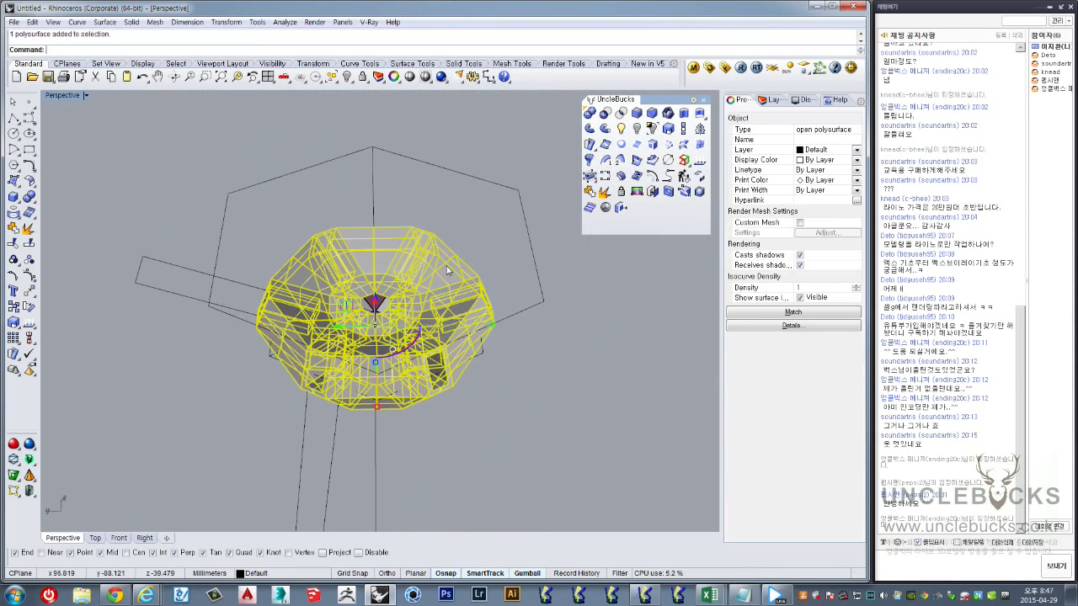
{"action": "right_click_drag", "start_coordinate": [447, 270], "coordinate": [388, 291]}
{"action": "scroll", "coordinate": [421, 278], "scroll_direction": "down", "scroll_amount": 3}
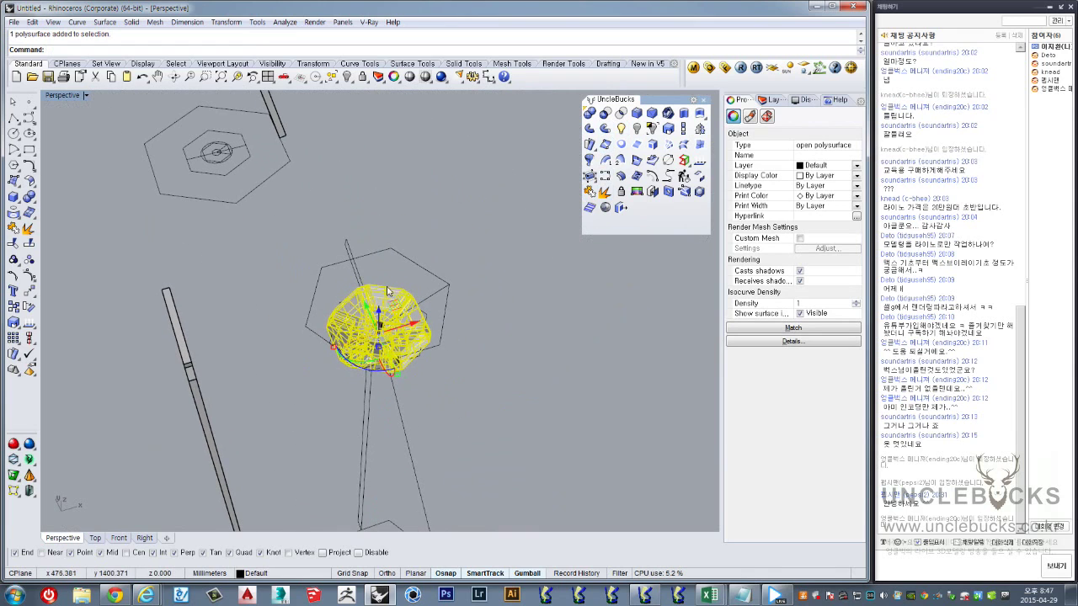
{"action": "left_click", "coordinate": [653, 128]}
{"action": "left_click", "coordinate": [556, 296]}
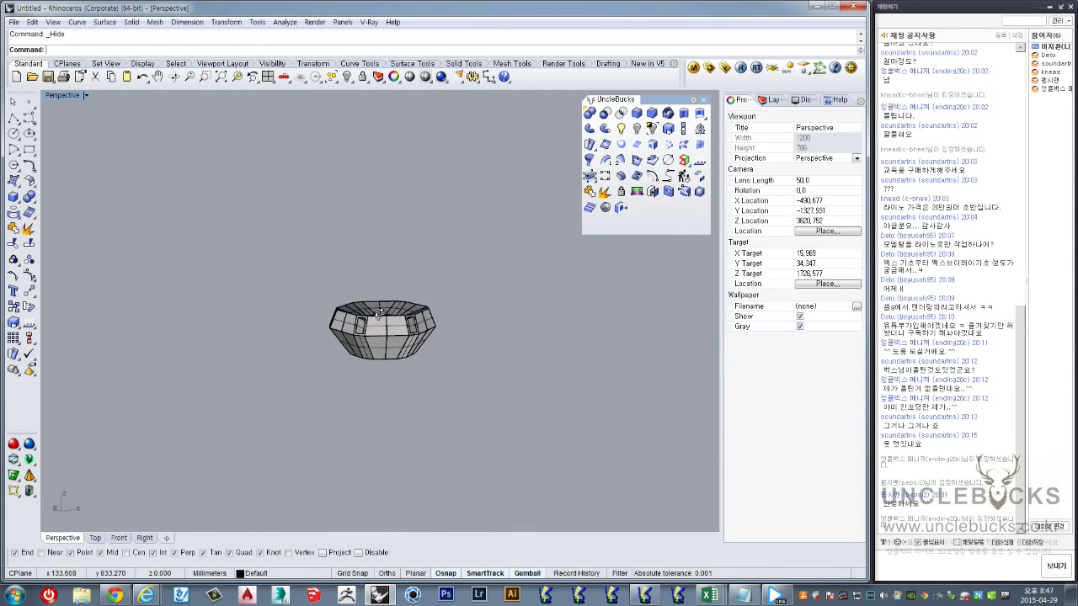
Select the isolated hub and orbit around it to check its capped ends from below
{"action": "mouse_move", "coordinate": [557, 295]}
{"action": "right_mouse_down"}
{"action": "mouse_move", "coordinate": [391, 348]}
{"action": "mouse_move", "coordinate": [416, 320]}
{"action": "right_mouse_up"}
{"action": "scroll", "coordinate": [391, 348], "scroll_direction": "up", "scroll_amount": 4}
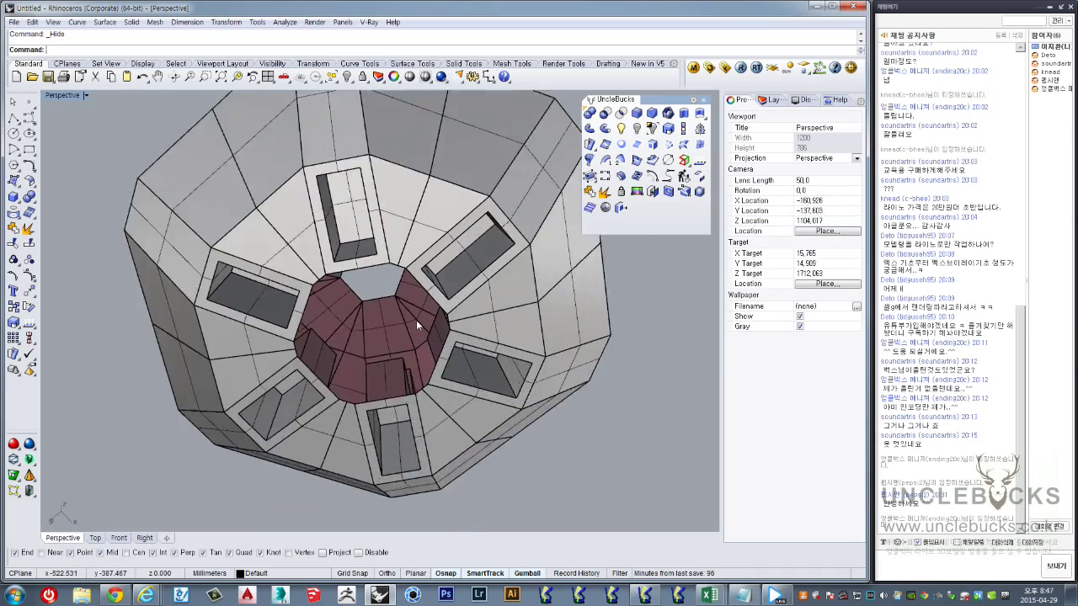
{"action": "scroll", "coordinate": [416, 320], "scroll_direction": "up", "scroll_amount": 3}
{"action": "scroll", "coordinate": [278, 326], "scroll_direction": "up", "scroll_amount": 3}
{"action": "scroll", "coordinate": [278, 327], "scroll_direction": "down", "scroll_amount": 3}
{"action": "left_click", "coordinate": [278, 327]}
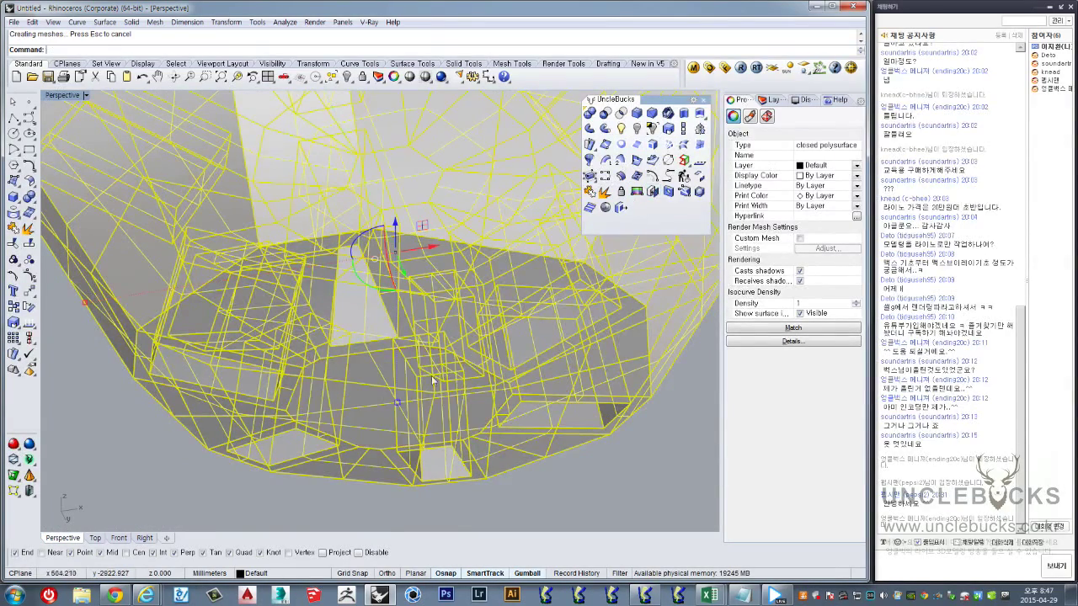
{"action": "mouse_move", "coordinate": [625, 478]}
{"action": "right_mouse_down"}
{"action": "mouse_move", "coordinate": [464, 281]}
{"action": "mouse_move", "coordinate": [501, 327]}
{"action": "mouse_move", "coordinate": [432, 330]}
{"action": "mouse_move", "coordinate": [474, 241]}
{"action": "mouse_move", "coordinate": [533, 255]}
{"action": "mouse_move", "coordinate": [529, 312]}
{"action": "mouse_move", "coordinate": [512, 337]}
{"action": "mouse_move", "coordinate": [498, 245]}
{"action": "mouse_move", "coordinate": [457, 226]}
{"action": "mouse_move", "coordinate": [393, 337]}
{"action": "right_mouse_up"}
{"action": "key", "text": "Escape"}
Zoom out to see the whole closed hub, then bring up the Pinterest 3Dprint board
{"action": "scroll", "coordinate": [388, 334], "scroll_direction": "up", "scroll_amount": 3}
{"action": "scroll", "coordinate": [404, 311], "scroll_direction": "up", "scroll_amount": 3}
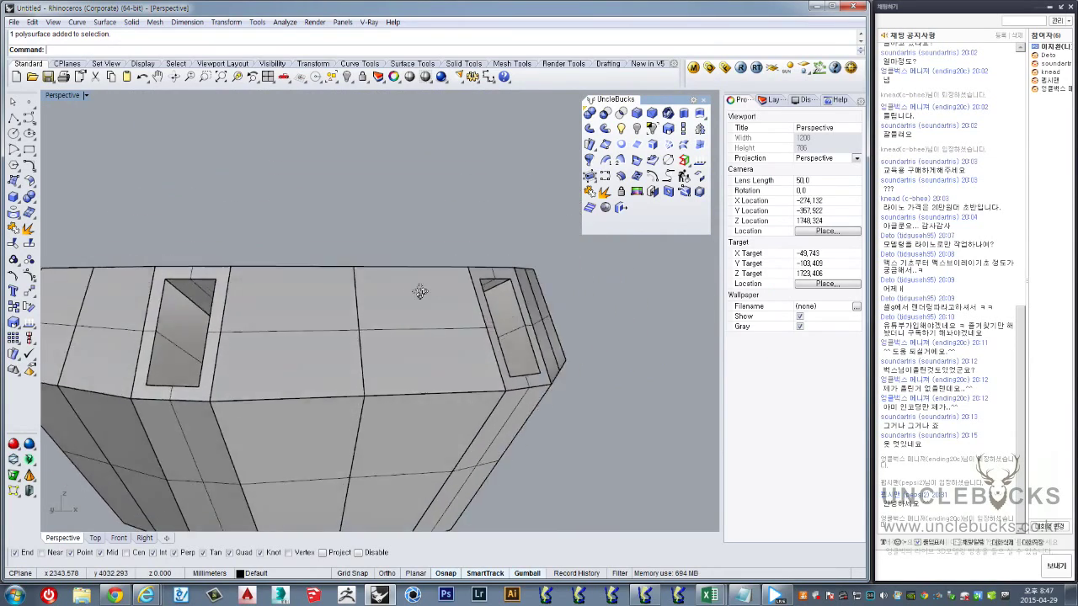
{"action": "mouse_move", "coordinate": [473, 252]}
{"action": "right_mouse_down"}
{"action": "mouse_move", "coordinate": [429, 353]}
{"action": "mouse_move", "coordinate": [417, 279]}
{"action": "right_mouse_up"}
{"action": "scroll", "coordinate": [430, 352], "scroll_direction": "down", "scroll_amount": 3}
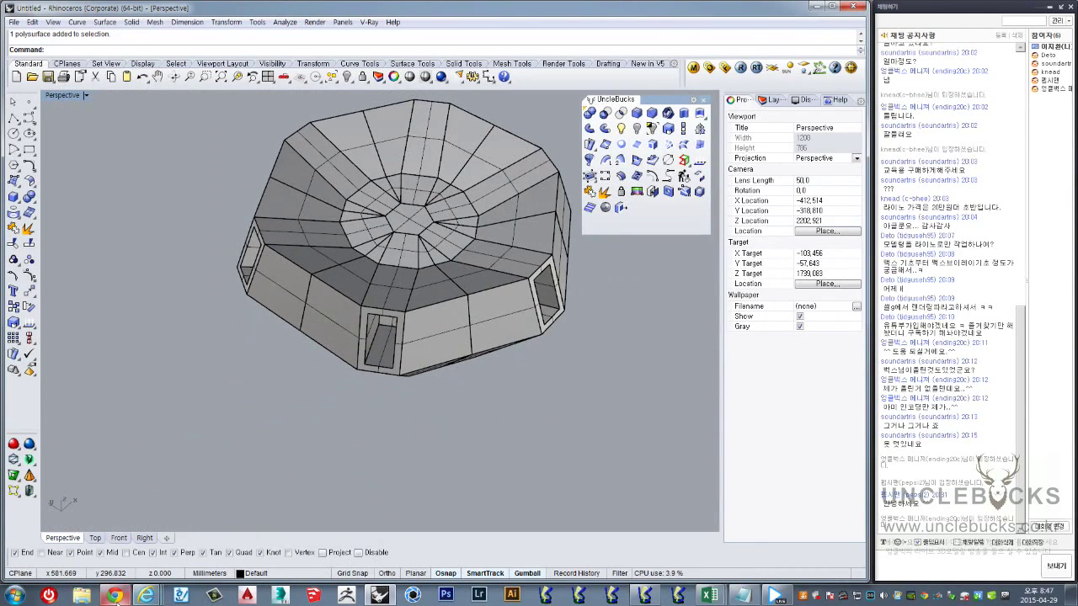
{"action": "left_click", "coordinate": [116, 596]}
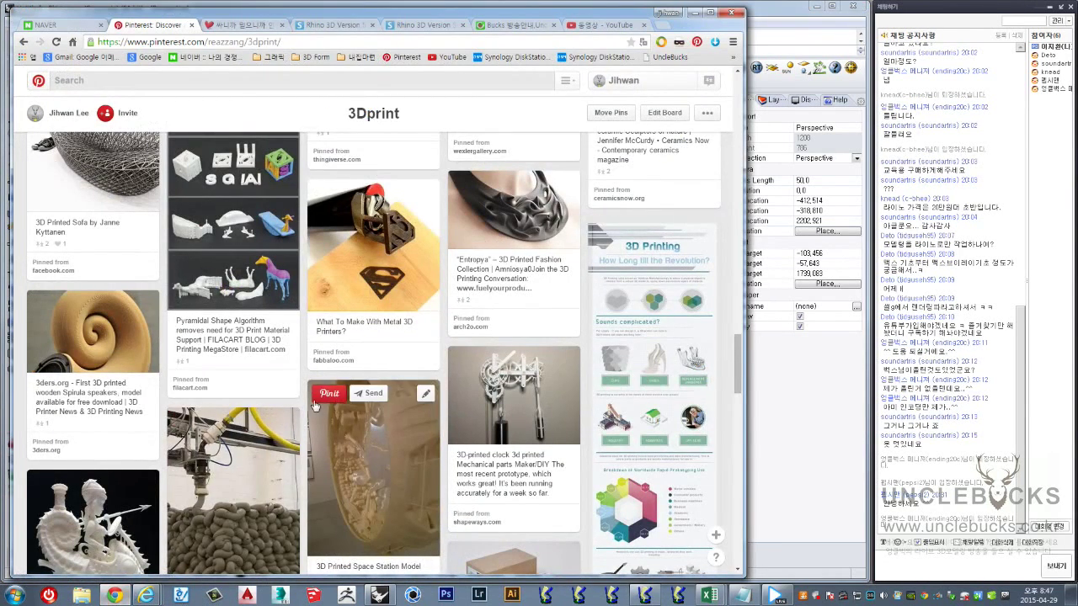
Browse the Pinterest 3Dprint board and open the 3D-Printed Furniture Joinery pin
{"action": "scroll", "coordinate": [353, 396], "scroll_direction": "down", "scroll_amount": 3}
{"action": "scroll", "coordinate": [354, 396], "scroll_direction": "down", "scroll_amount": 3}
{"action": "scroll", "coordinate": [354, 397], "scroll_direction": "down", "scroll_amount": 2}
{"action": "scroll", "coordinate": [354, 395], "scroll_direction": "down", "scroll_amount": 3}
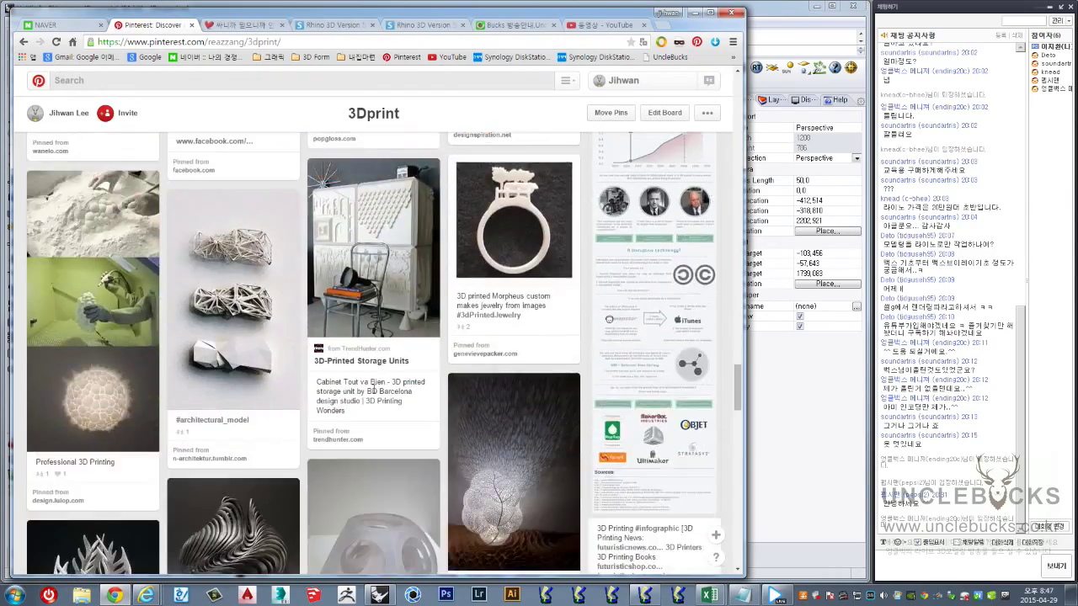
{"action": "scroll", "coordinate": [358, 394], "scroll_direction": "down", "scroll_amount": 3}
{"action": "scroll", "coordinate": [366, 391], "scroll_direction": "down", "scroll_amount": 2}
{"action": "scroll", "coordinate": [372, 388], "scroll_direction": "down", "scroll_amount": 3}
{"action": "scroll", "coordinate": [372, 388], "scroll_direction": "down", "scroll_amount": 3}
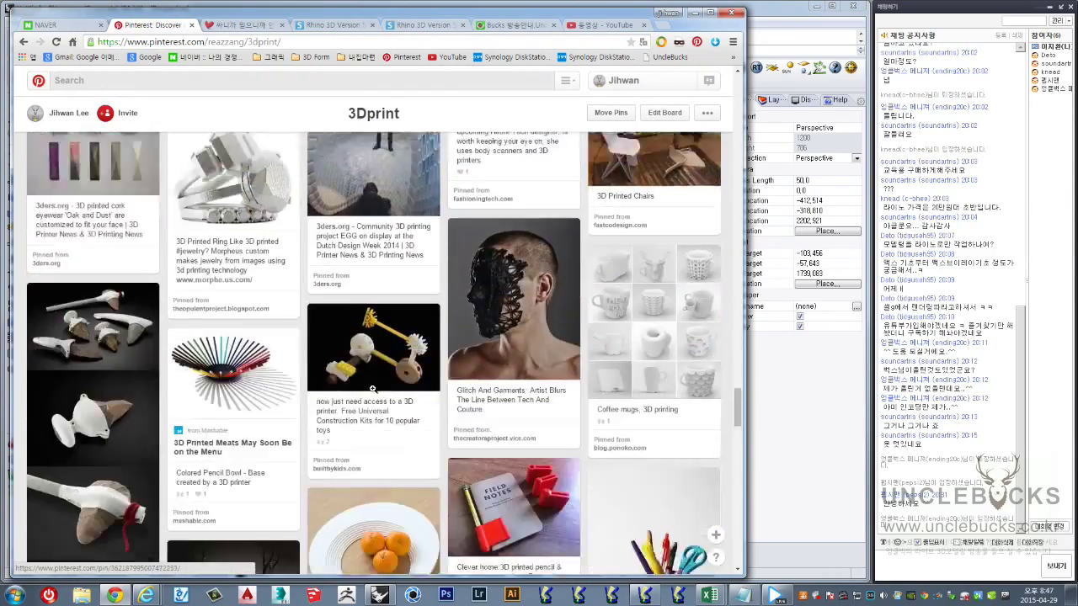
{"action": "scroll", "coordinate": [373, 388], "scroll_direction": "down", "scroll_amount": 3}
{"action": "scroll", "coordinate": [372, 388], "scroll_direction": "down", "scroll_amount": 3}
{"action": "scroll", "coordinate": [373, 388], "scroll_direction": "down", "scroll_amount": 3}
{"action": "scroll", "coordinate": [372, 389], "scroll_direction": "down", "scroll_amount": 3}
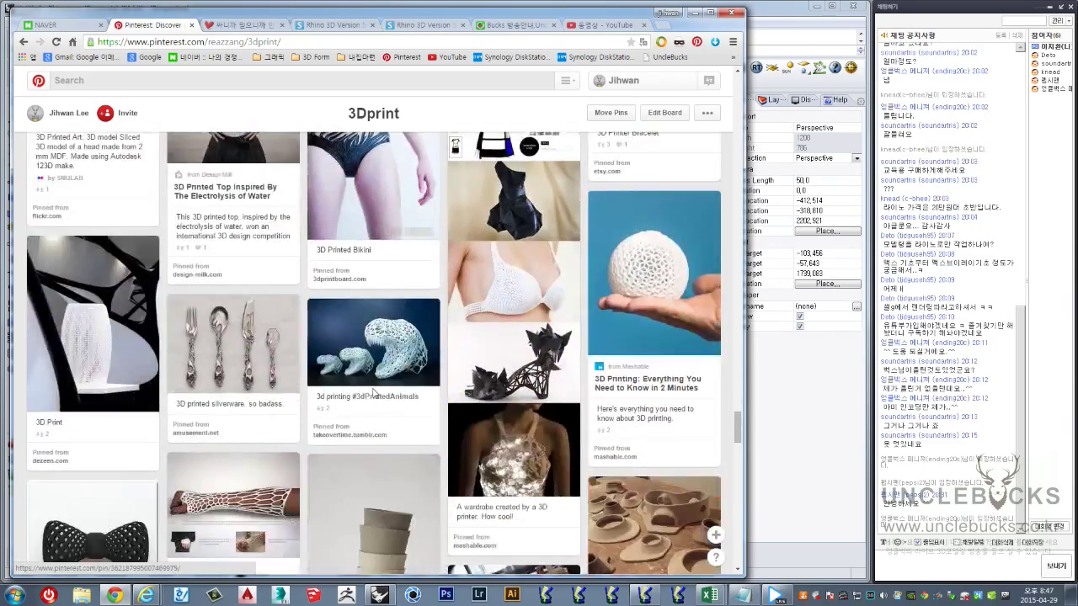
{"action": "scroll", "coordinate": [372, 388], "scroll_direction": "down", "scroll_amount": 3}
{"action": "scroll", "coordinate": [373, 389], "scroll_direction": "down", "scroll_amount": 3}
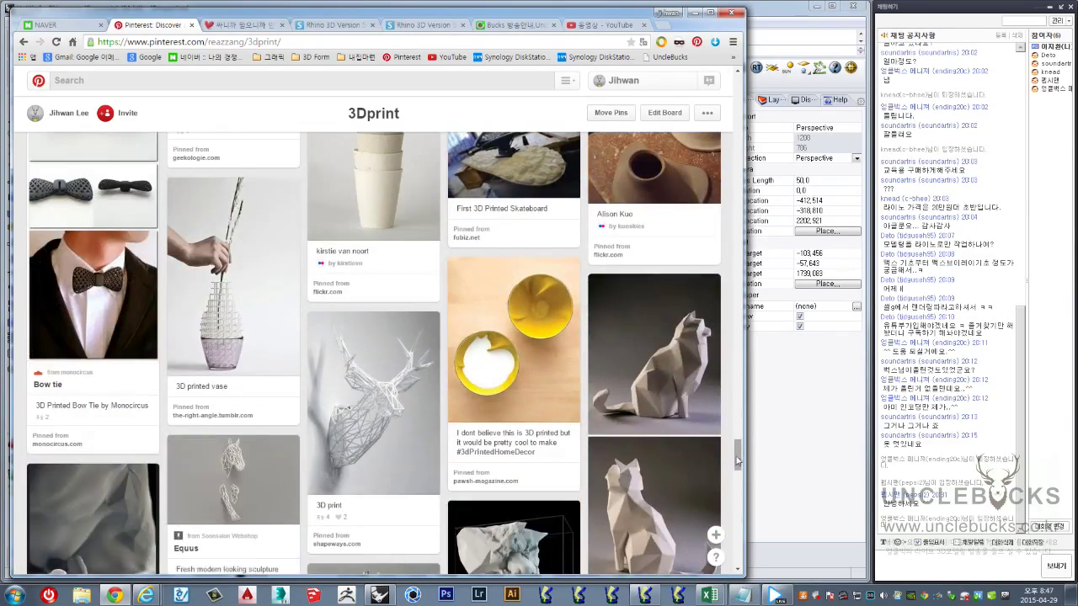
{"action": "scroll", "coordinate": [740, 439], "scroll_direction": "down", "scroll_amount": 3}
{"action": "scroll", "coordinate": [738, 472], "scroll_direction": "down", "scroll_amount": 3}
{"action": "scroll", "coordinate": [731, 532], "scroll_direction": "down", "scroll_amount": 3}
{"action": "scroll", "coordinate": [731, 532], "scroll_direction": "down", "scroll_amount": 3}
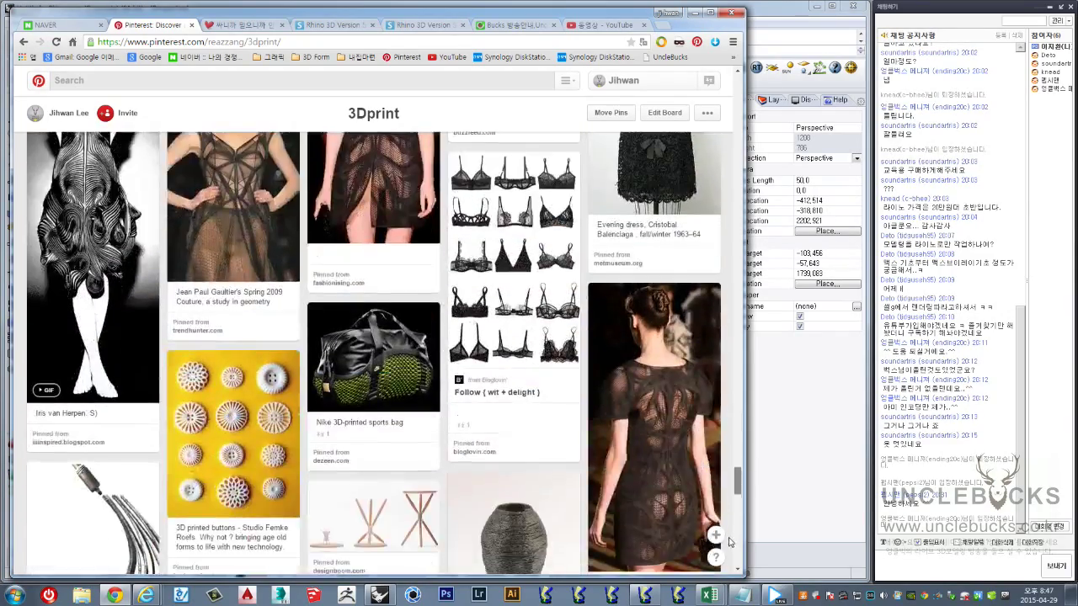
{"action": "scroll", "coordinate": [730, 530], "scroll_direction": "down", "scroll_amount": 5}
{"action": "scroll", "coordinate": [729, 527], "scroll_direction": "up", "scroll_amount": 5}
{"action": "scroll", "coordinate": [726, 523], "scroll_direction": "up", "scroll_amount": 5}
{"action": "scroll", "coordinate": [725, 531], "scroll_direction": "down", "scroll_amount": 3}
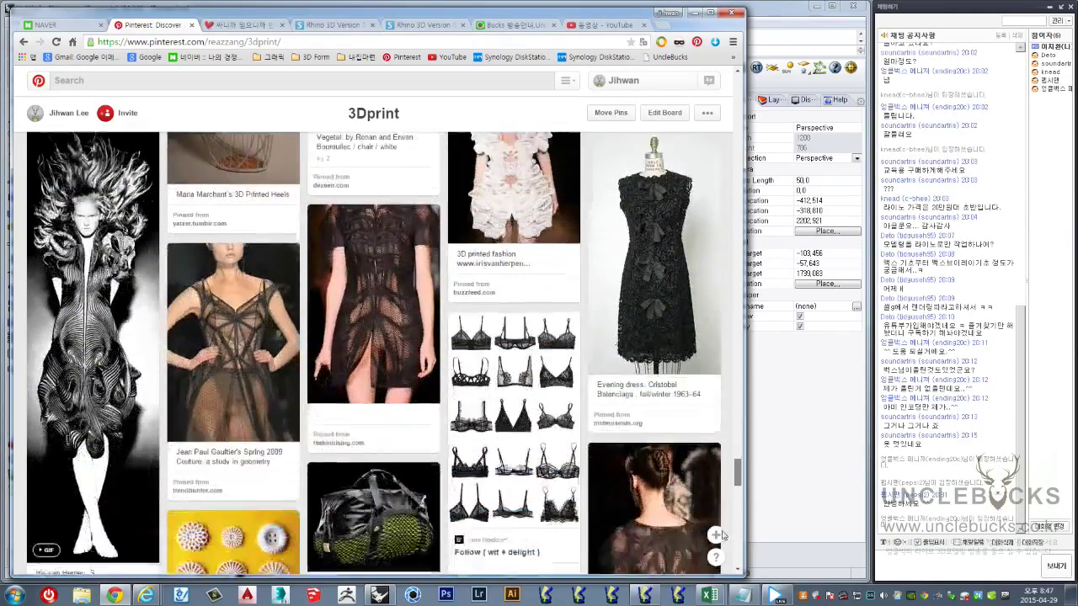
{"action": "scroll", "coordinate": [725, 539], "scroll_direction": "down", "scroll_amount": 2}
{"action": "scroll", "coordinate": [723, 547], "scroll_direction": "down", "scroll_amount": 2}
{"action": "scroll", "coordinate": [722, 558], "scroll_direction": "down", "scroll_amount": 3}
{"action": "scroll", "coordinate": [724, 562], "scroll_direction": "down", "scroll_amount": 1}
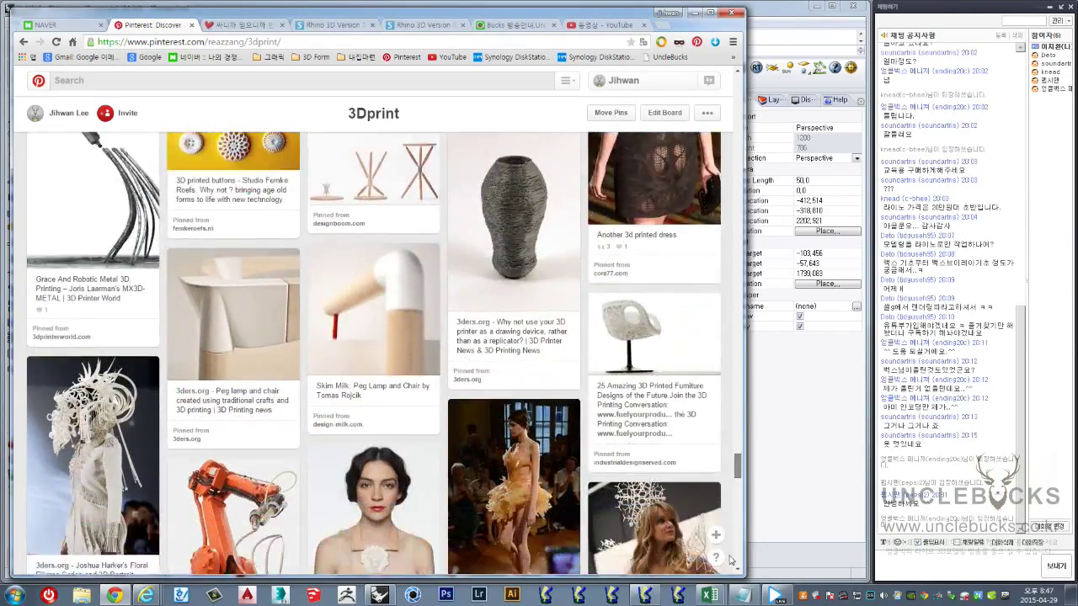
{"action": "scroll", "coordinate": [726, 567], "scroll_direction": "down", "scroll_amount": 3}
{"action": "scroll", "coordinate": [729, 571], "scroll_direction": "down", "scroll_amount": 6}
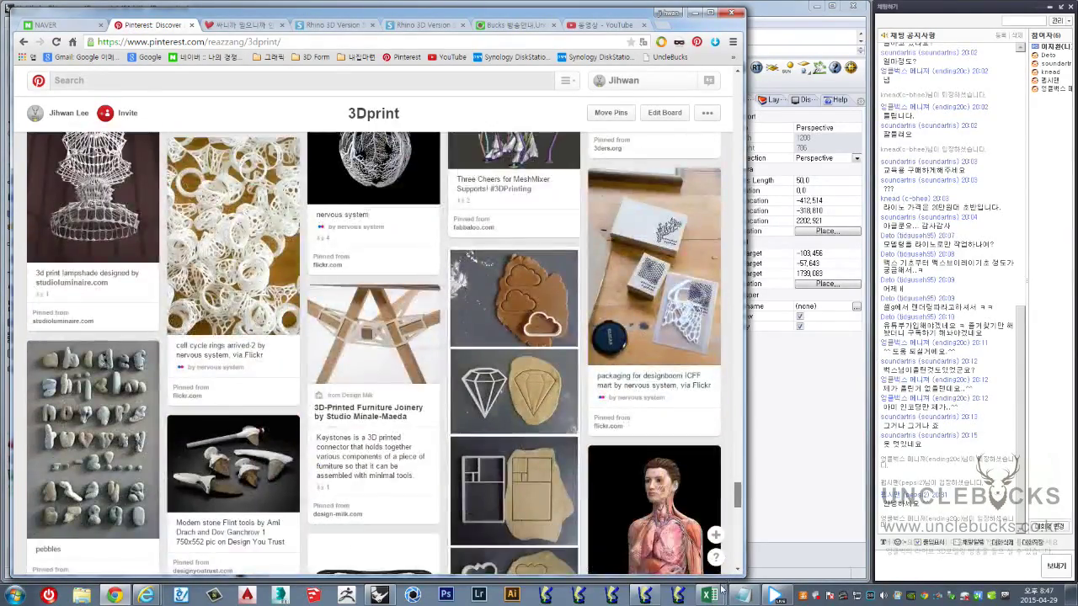
{"action": "scroll", "coordinate": [726, 573], "scroll_direction": "up", "scroll_amount": 1}
{"action": "scroll", "coordinate": [723, 576], "scroll_direction": "up", "scroll_amount": 1}
{"action": "scroll", "coordinate": [720, 579], "scroll_direction": "up", "scroll_amount": 2}
{"action": "scroll", "coordinate": [718, 581], "scroll_direction": "down", "scroll_amount": 1}
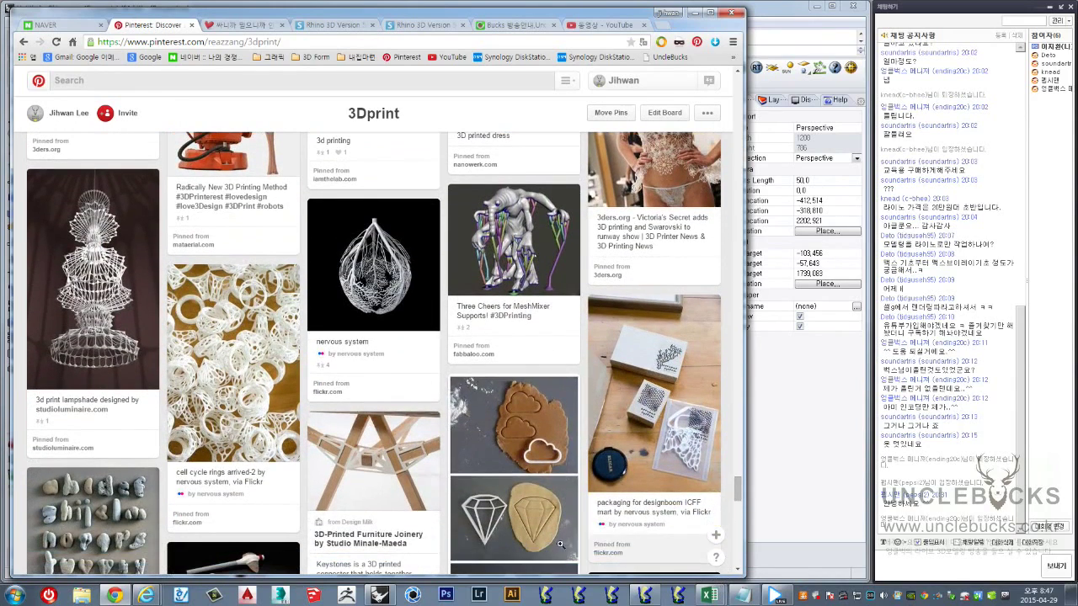
{"action": "left_click", "coordinate": [381, 475]}
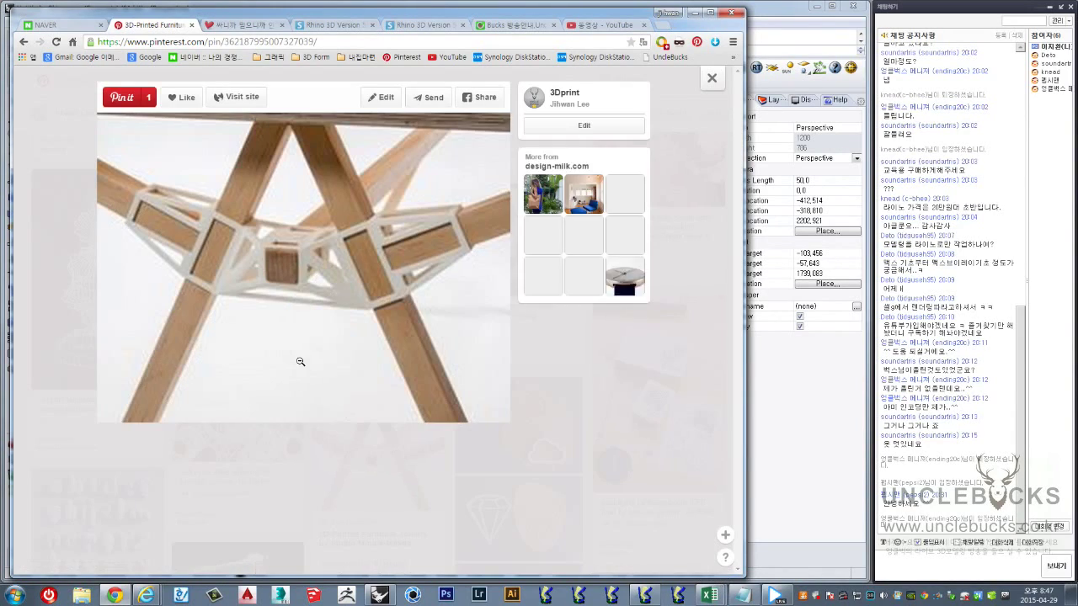
Open a related furniture-connector pin from the joinery pin's page
{"action": "scroll", "coordinate": [412, 298], "scroll_direction": "down", "scroll_amount": 1}
{"action": "scroll", "coordinate": [412, 298], "scroll_direction": "down", "scroll_amount": 2}
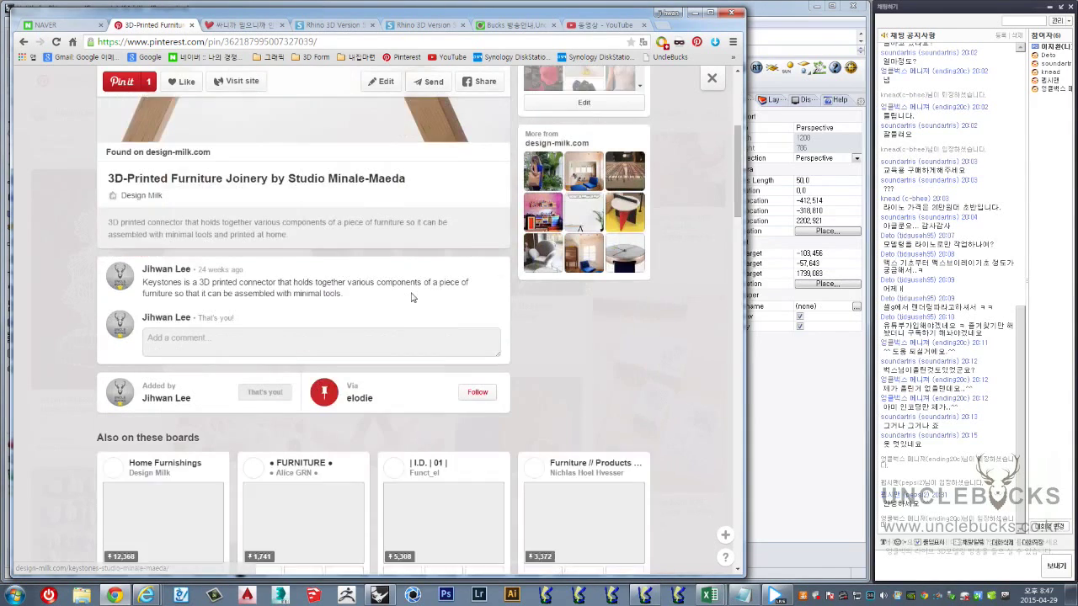
{"action": "scroll", "coordinate": [412, 298], "scroll_direction": "down", "scroll_amount": 2}
{"action": "scroll", "coordinate": [413, 299], "scroll_direction": "down", "scroll_amount": 1}
{"action": "scroll", "coordinate": [413, 298], "scroll_direction": "down", "scroll_amount": 1}
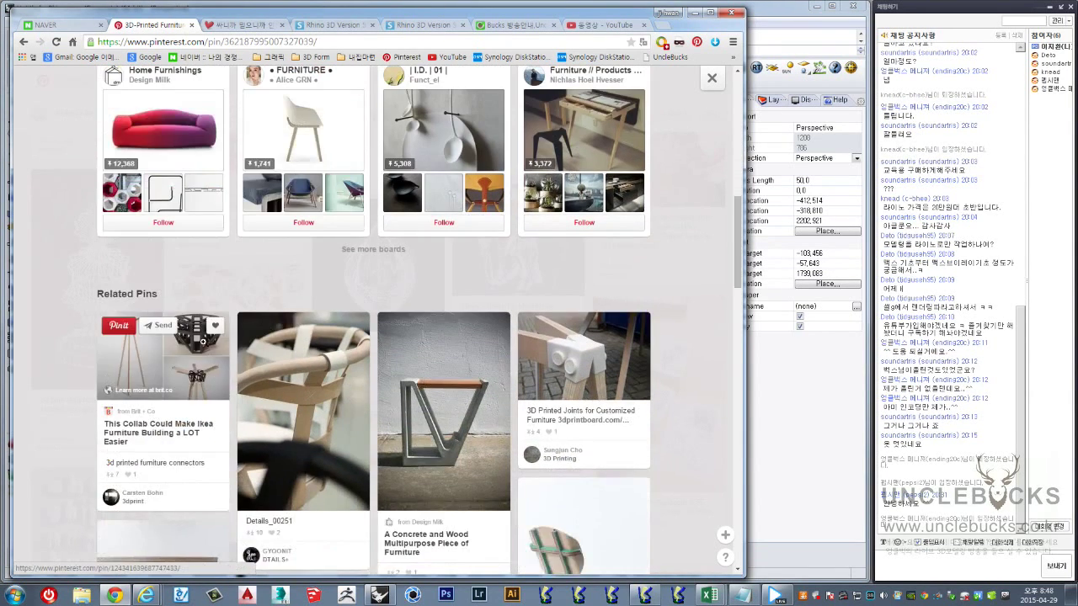
{"action": "left_click", "coordinate": [164, 362]}
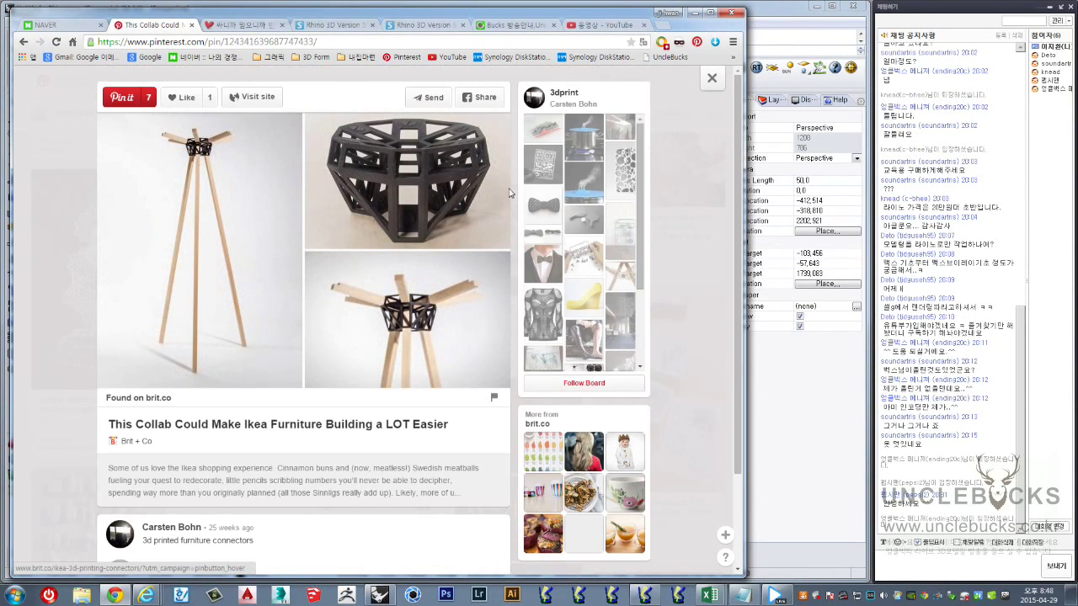
Return to Rhino, select the hub and orbit around it, comparing with the reference pin
{"action": "key", "text": "alt+Tab"}
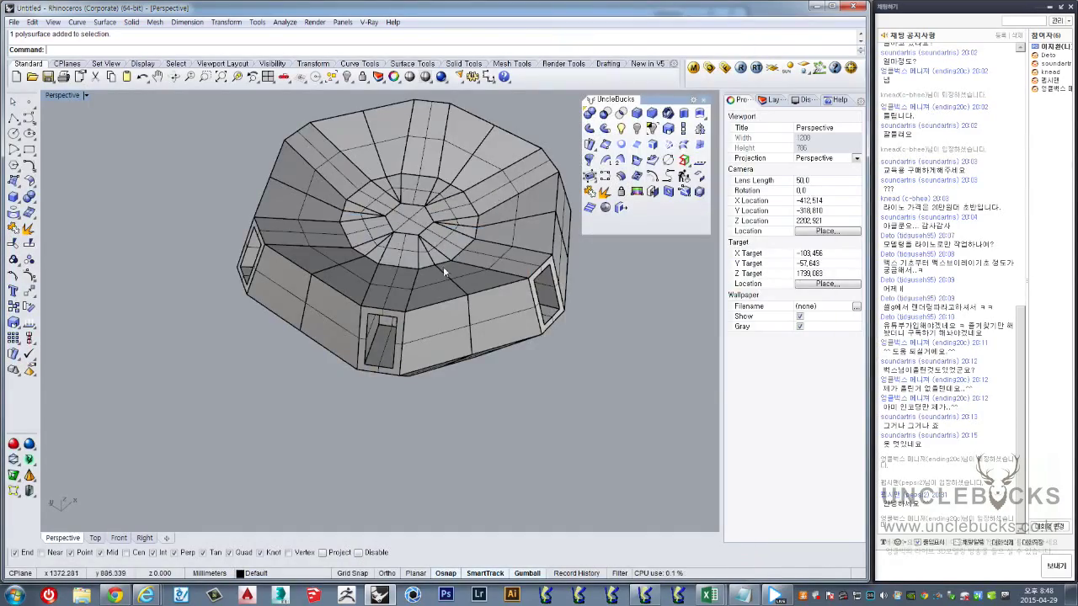
{"action": "left_click", "coordinate": [438, 328]}
{"action": "key", "text": "alt+Tab"}
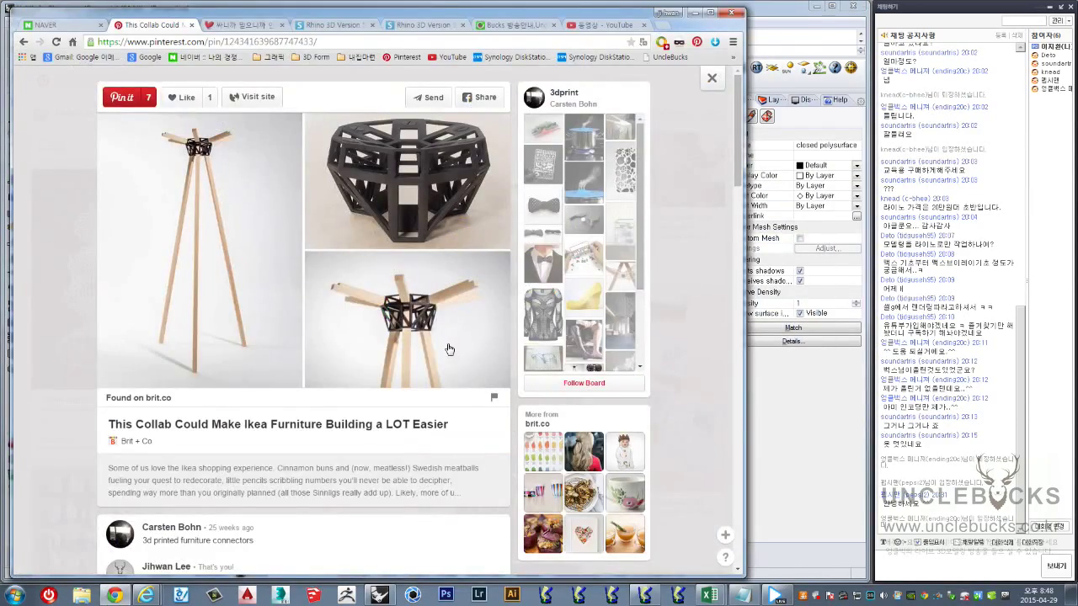
{"action": "key", "text": "alt+Tab"}
{"action": "right_click_drag", "start_coordinate": [542, 392], "coordinate": [577, 353]}
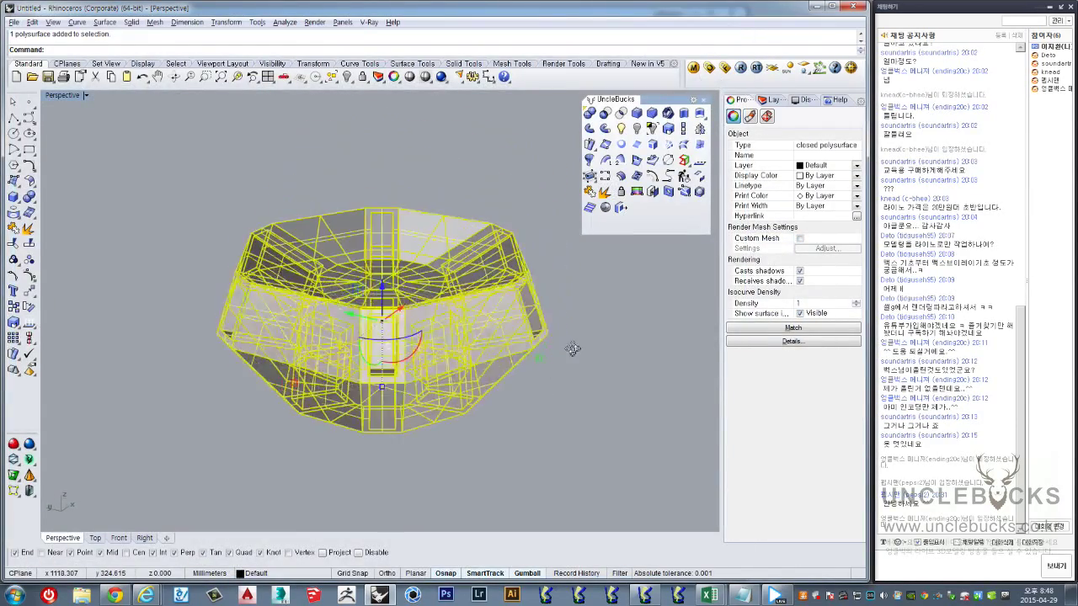
Reframe the Perspective view to look down on the hub and select it
{"action": "left_click", "coordinate": [577, 348]}
{"action": "scroll", "coordinate": [382, 379], "scroll_direction": "up", "scroll_amount": 3}
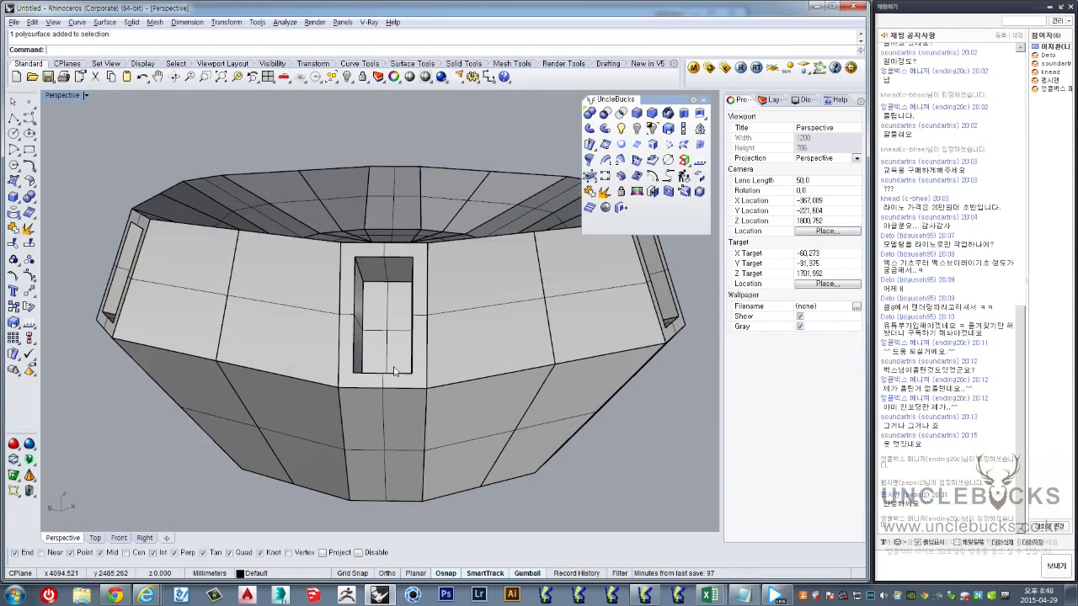
{"action": "scroll", "coordinate": [411, 385], "scroll_direction": "up", "scroll_amount": 2}
{"action": "mouse_move", "coordinate": [411, 385]}
{"action": "right_mouse_down"}
{"action": "mouse_move", "coordinate": [373, 319]}
{"action": "mouse_move", "coordinate": [408, 448]}
{"action": "mouse_move", "coordinate": [416, 365]}
{"action": "mouse_move", "coordinate": [440, 414]}
{"action": "mouse_move", "coordinate": [430, 387]}
{"action": "right_mouse_up"}
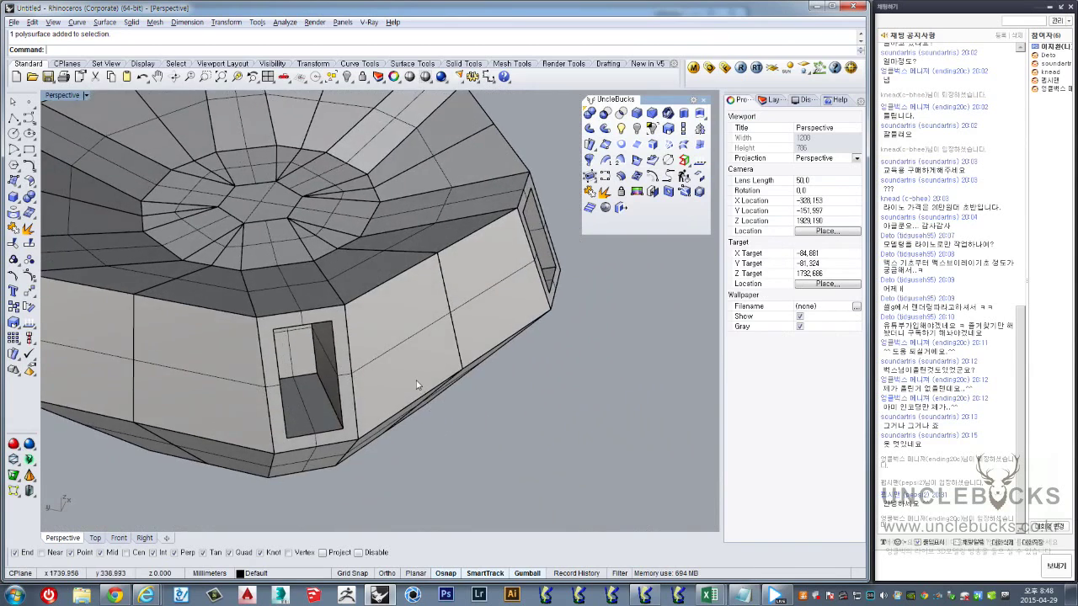
{"action": "scroll", "coordinate": [405, 316], "scroll_direction": "down", "scroll_amount": 3}
{"action": "left_click", "coordinate": [405, 317]}
In maximized Top view, gumball-drag the hub to the right, leaving a copy
{"action": "double_click", "coordinate": [47, 95]}
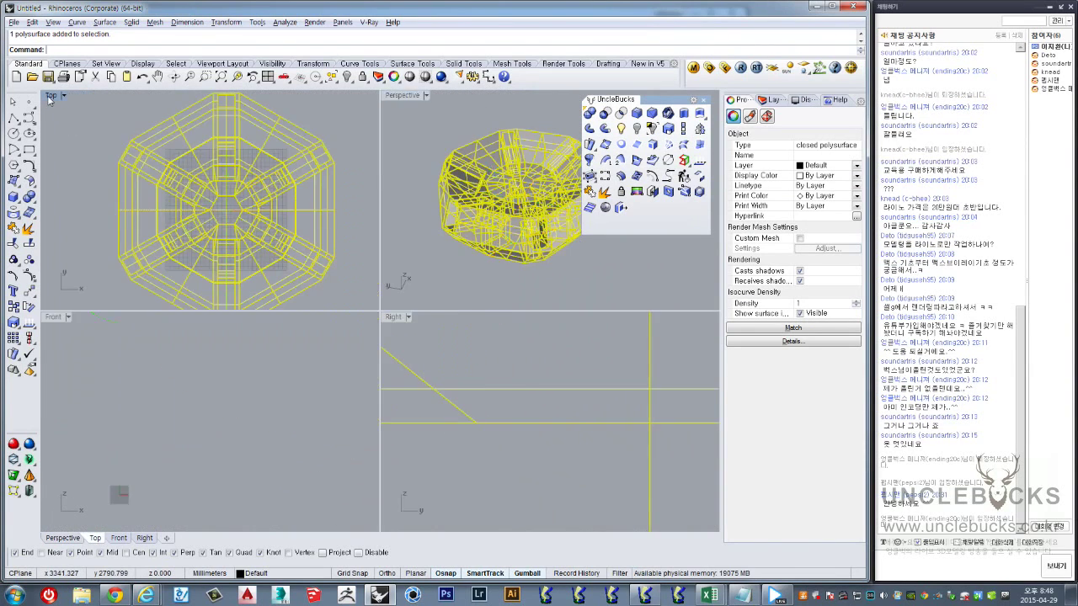
{"action": "double_click", "coordinate": [47, 95]}
{"action": "scroll", "coordinate": [219, 257], "scroll_direction": "down", "scroll_amount": 5}
{"action": "right_click_drag", "start_coordinate": [271, 315], "coordinate": [173, 301]}
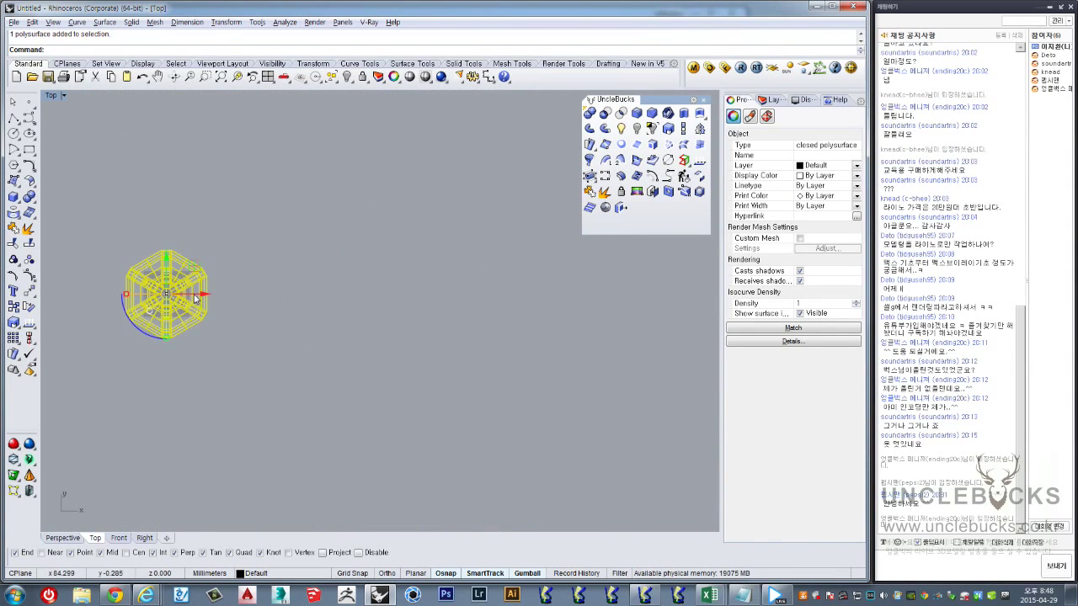
{"action": "mouse_move", "coordinate": [195, 298]}
{"action": "left_mouse_down"}
{"action": "mouse_move", "coordinate": [483, 312]}
{"action": "mouse_move", "coordinate": [320, 288]}
{"action": "left_mouse_up"}
{"action": "key", "text": "ctrl+z"}
{"action": "left_click_drag", "start_coordinate": [161, 303], "coordinate": [412, 306], "text": "alt"}
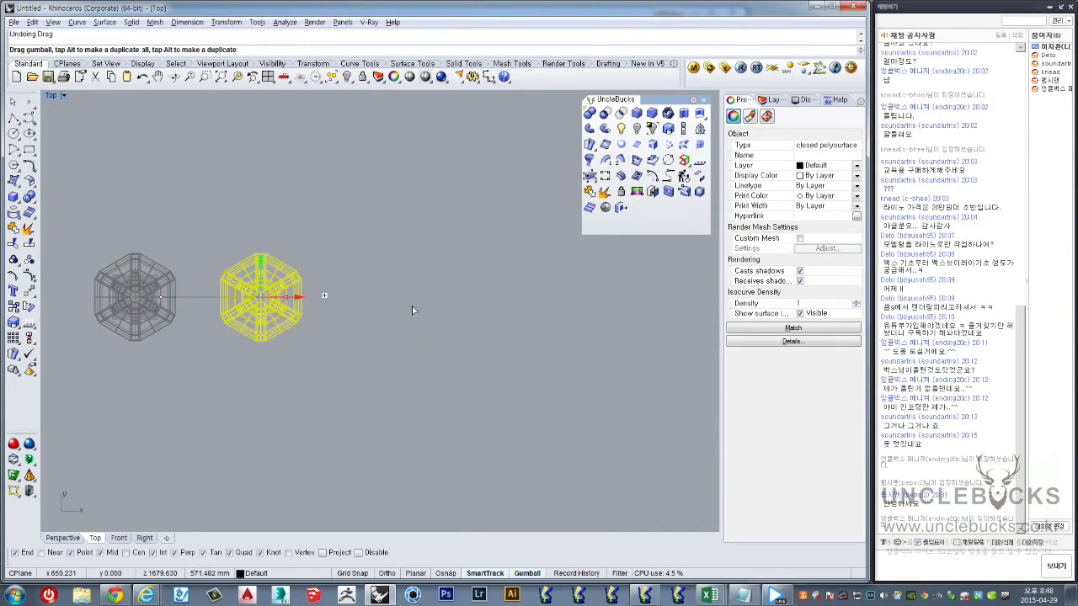
{"action": "key", "text": "Escape"}
Maximize Perspective and orbit to inspect both hub copies, selecting one
{"action": "double_click", "coordinate": [51, 98]}
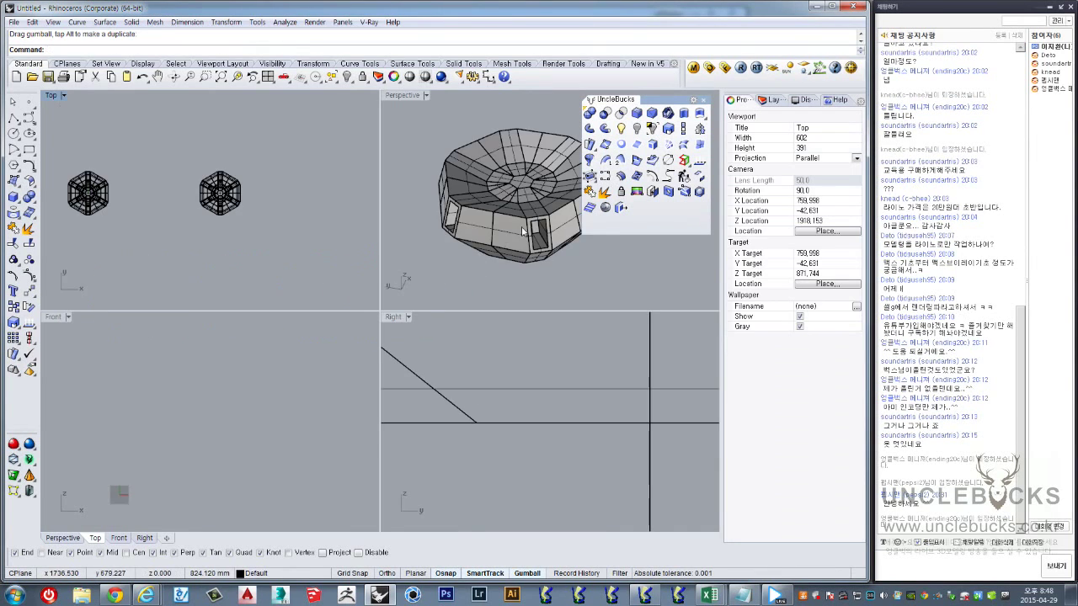
{"action": "double_click", "coordinate": [397, 96]}
{"action": "right_click_drag", "start_coordinate": [369, 143], "coordinate": [362, 211]}
{"action": "scroll", "coordinate": [362, 253], "scroll_direction": "down", "scroll_amount": 5}
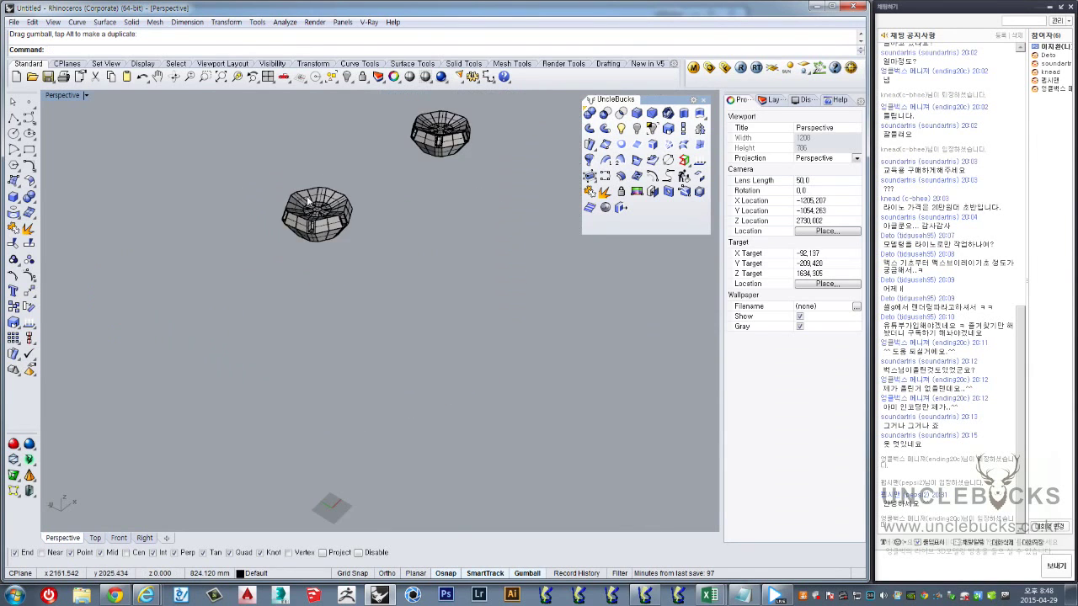
{"action": "mouse_move", "coordinate": [361, 269]}
{"action": "right_mouse_down"}
{"action": "mouse_move", "coordinate": [337, 263]}
{"action": "mouse_move", "coordinate": [268, 301]}
{"action": "mouse_move", "coordinate": [242, 289]}
{"action": "mouse_move", "coordinate": [74, 112]}
{"action": "right_mouse_up"}
{"action": "scroll", "coordinate": [312, 274], "scroll_direction": "up", "scroll_amount": 3}
{"action": "scroll", "coordinate": [297, 288], "scroll_direction": "up", "scroll_amount": 3}
{"action": "left_click", "coordinate": [296, 284]}
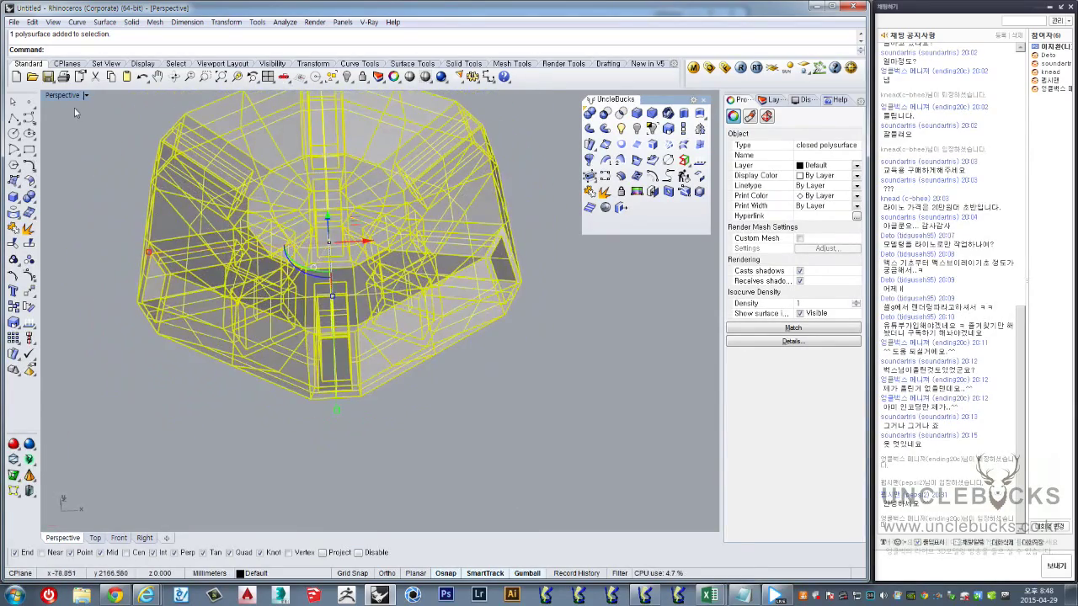
In Top view, select the 43 right-side surfaces and delete them as a test
{"action": "key", "text": "ctrl+F1"}
{"action": "scroll", "coordinate": [379, 306], "scroll_direction": "up", "scroll_amount": 5}
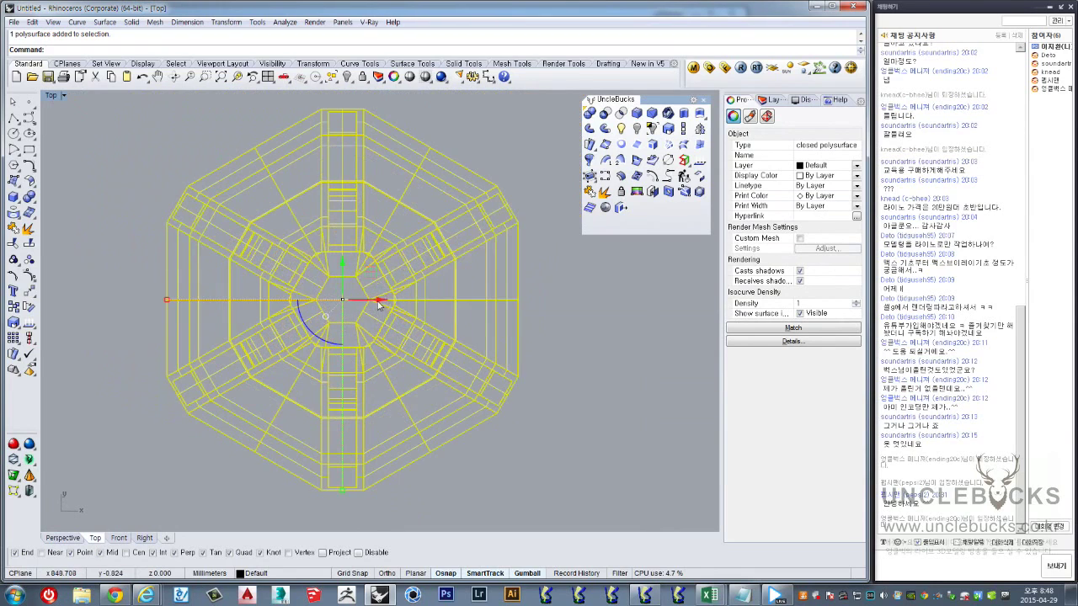
{"action": "scroll", "coordinate": [388, 180], "scroll_direction": "up", "scroll_amount": 2}
{"action": "scroll", "coordinate": [387, 179], "scroll_direction": "down", "scroll_amount": 3}
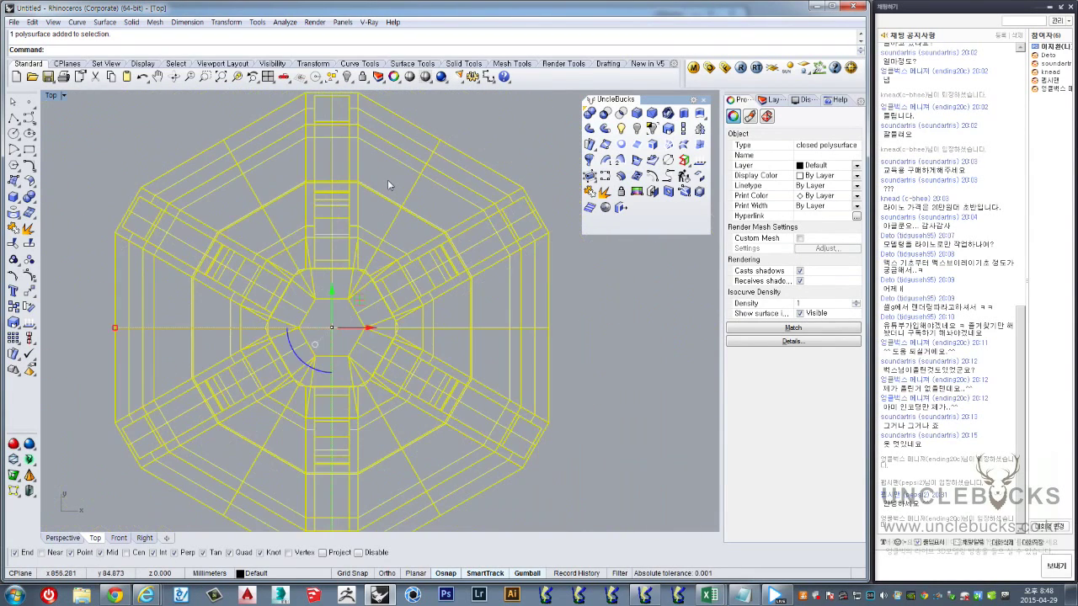
{"action": "scroll", "coordinate": [444, 147], "scroll_direction": "down", "scroll_amount": 1}
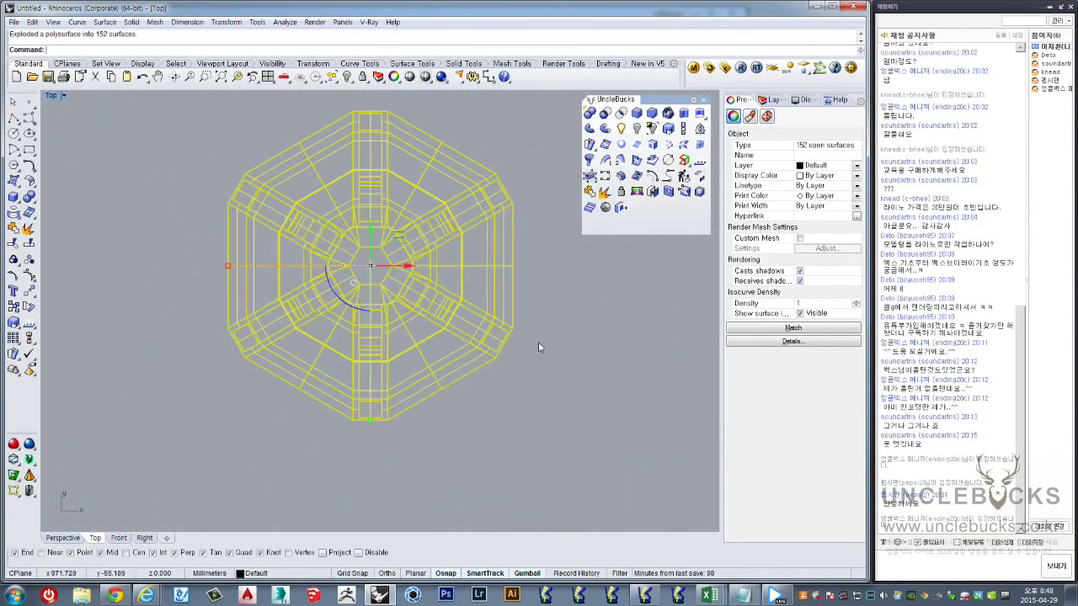
{"action": "left_click_drag", "start_coordinate": [595, 455], "coordinate": [453, 243]}
{"action": "left_click_drag", "start_coordinate": [434, 193], "coordinate": [435, 194]}
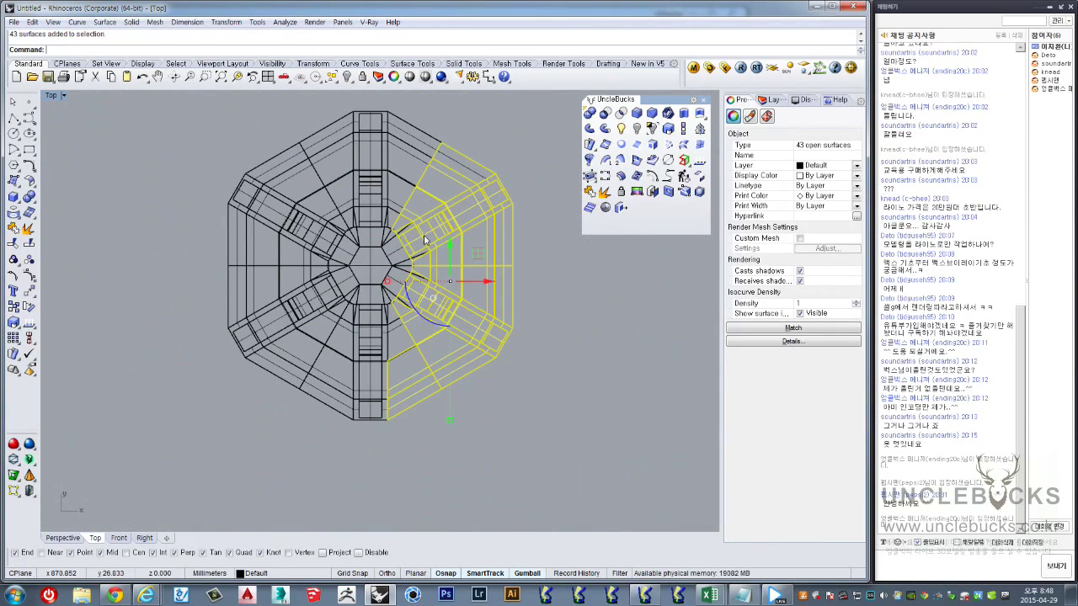
{"action": "key", "text": "Delete"}
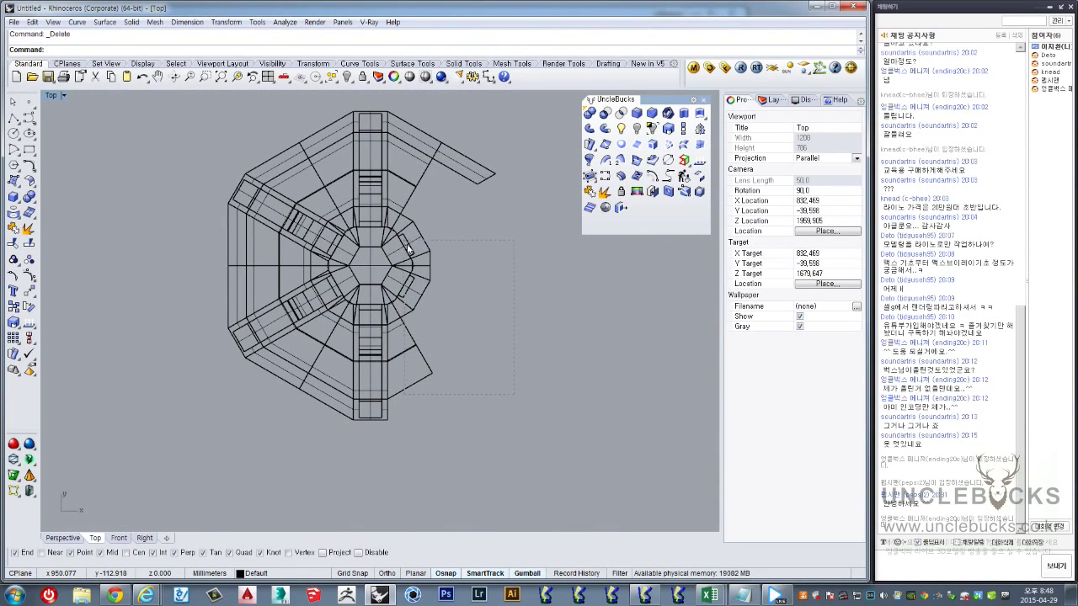
Undo back past Join and ArrayPolar, then hide everything except the wedge section
{"action": "key", "text": "ctrl+z"}
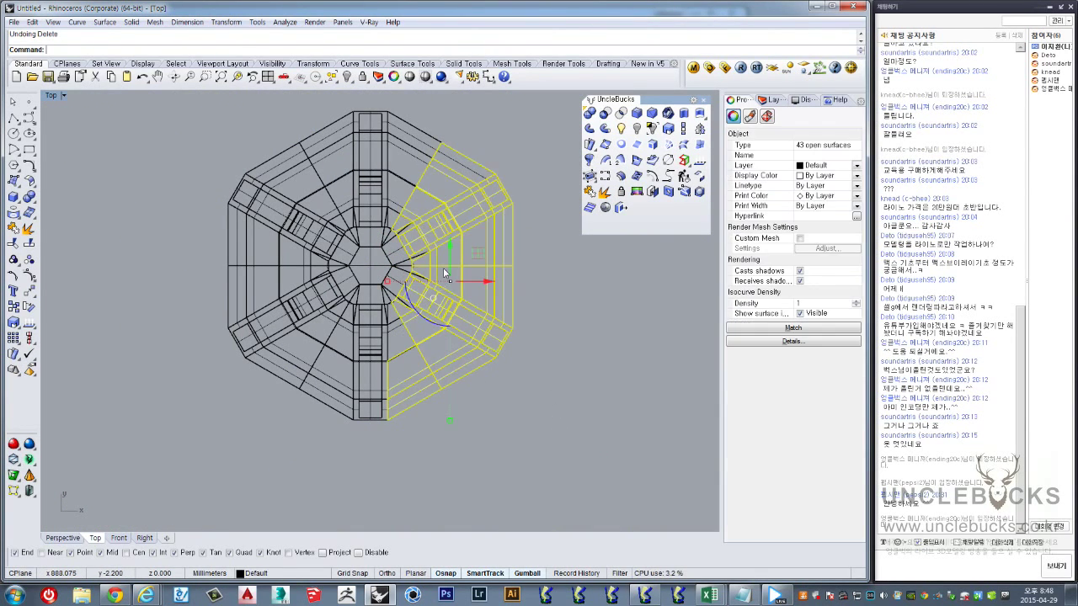
{"action": "key", "text": "ctrl+z"}
{"action": "key", "text": "ctrl+z"}
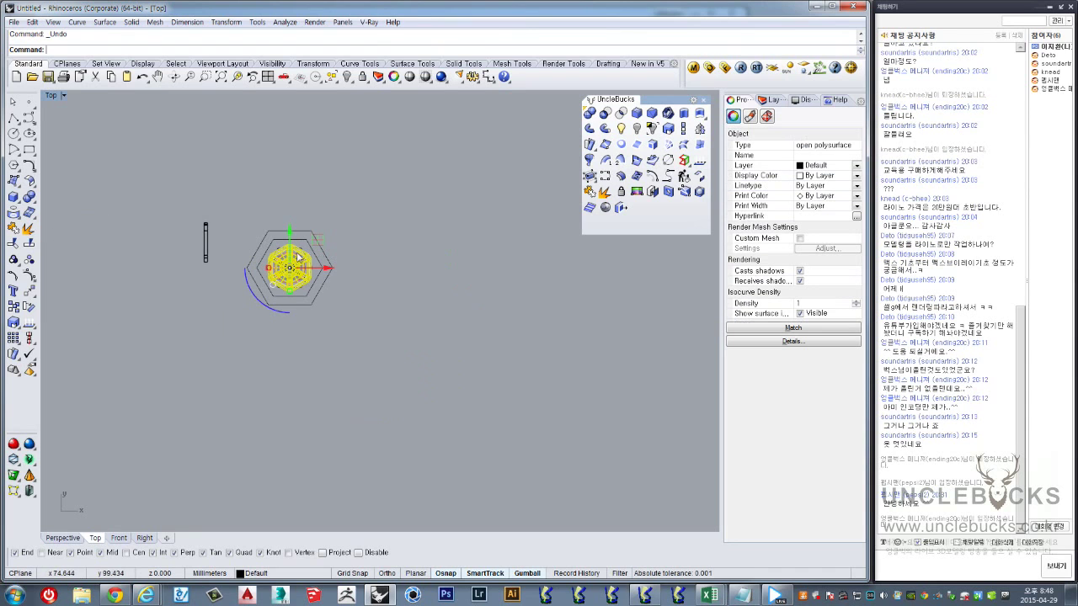
{"action": "double_click", "coordinate": [49, 96]}
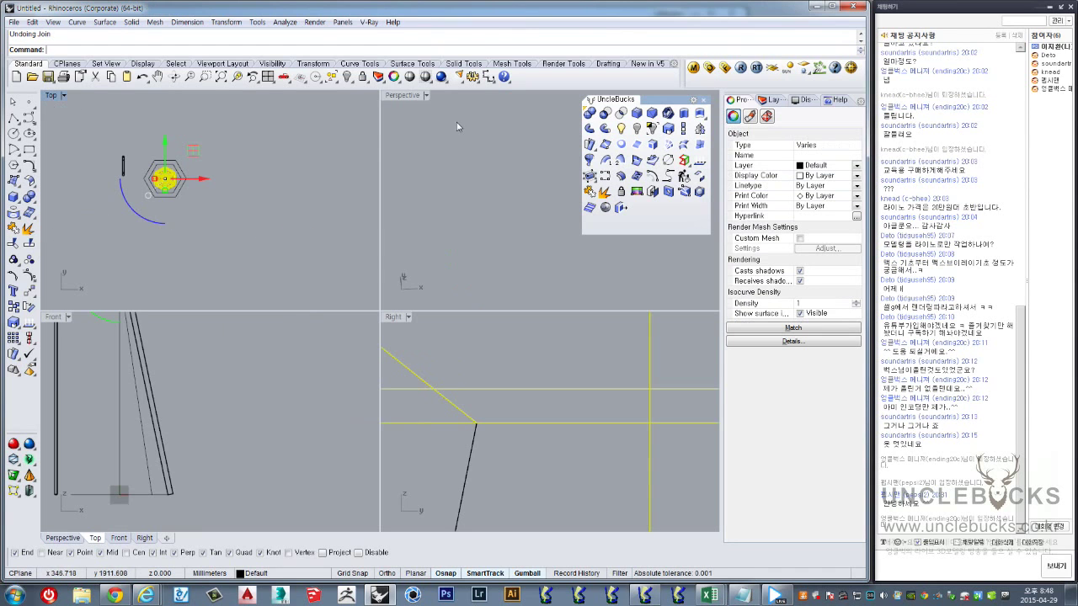
{"action": "double_click", "coordinate": [393, 97]}
{"action": "scroll", "coordinate": [187, 183], "scroll_direction": "up", "scroll_amount": 2}
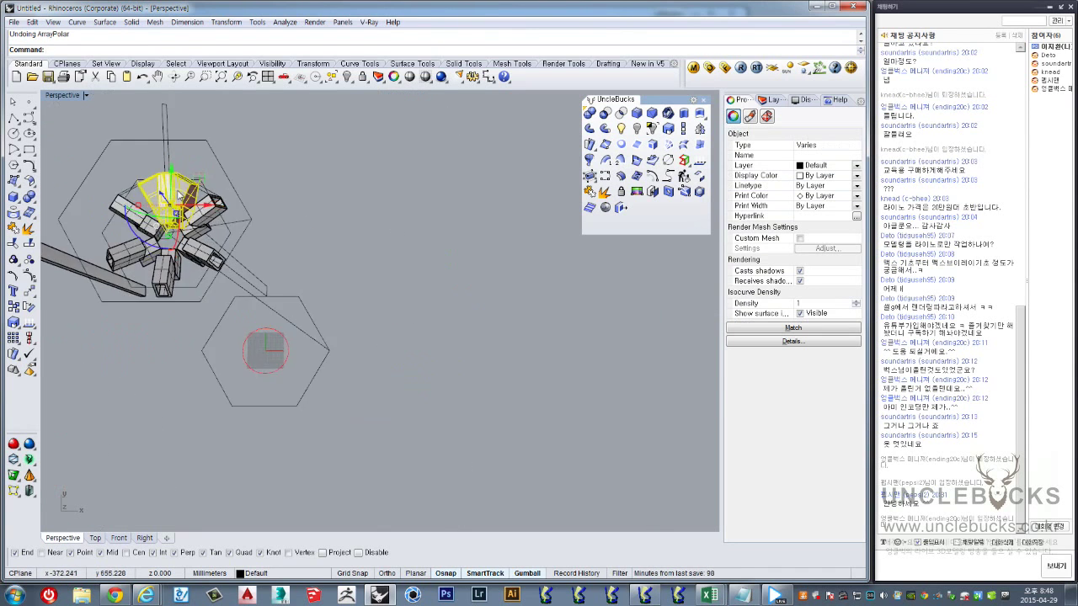
{"action": "scroll", "coordinate": [185, 202], "scroll_direction": "up", "scroll_amount": 3}
{"action": "scroll", "coordinate": [182, 228], "scroll_direction": "up", "scroll_amount": 2}
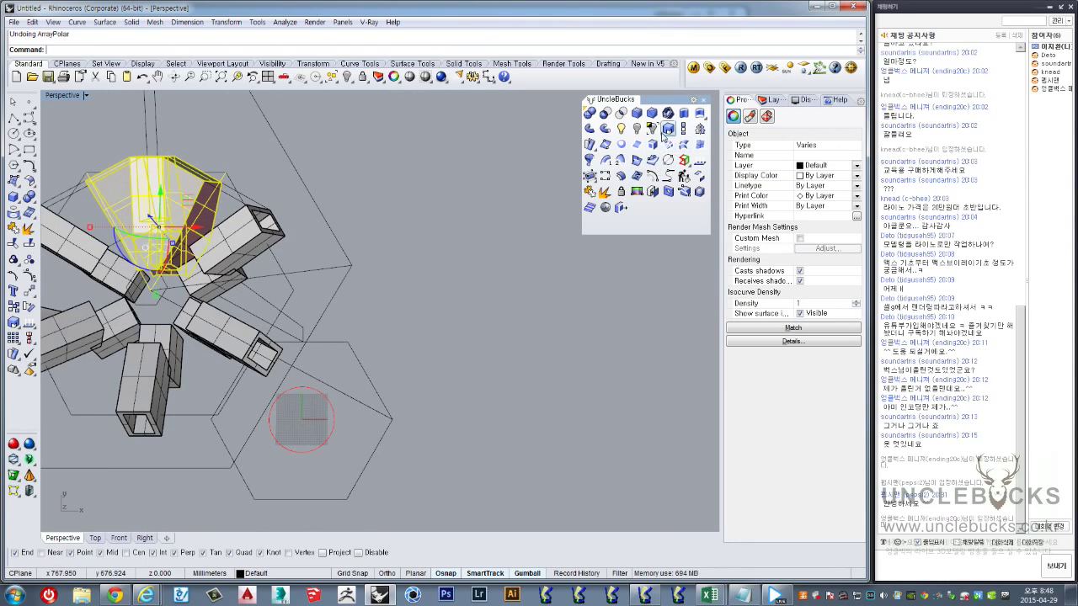
{"action": "mouse_move", "coordinate": [203, 250]}
{"action": "right_mouse_down"}
{"action": "mouse_move", "coordinate": [361, 259]}
{"action": "mouse_move", "coordinate": [327, 244]}
{"action": "right_mouse_up"}
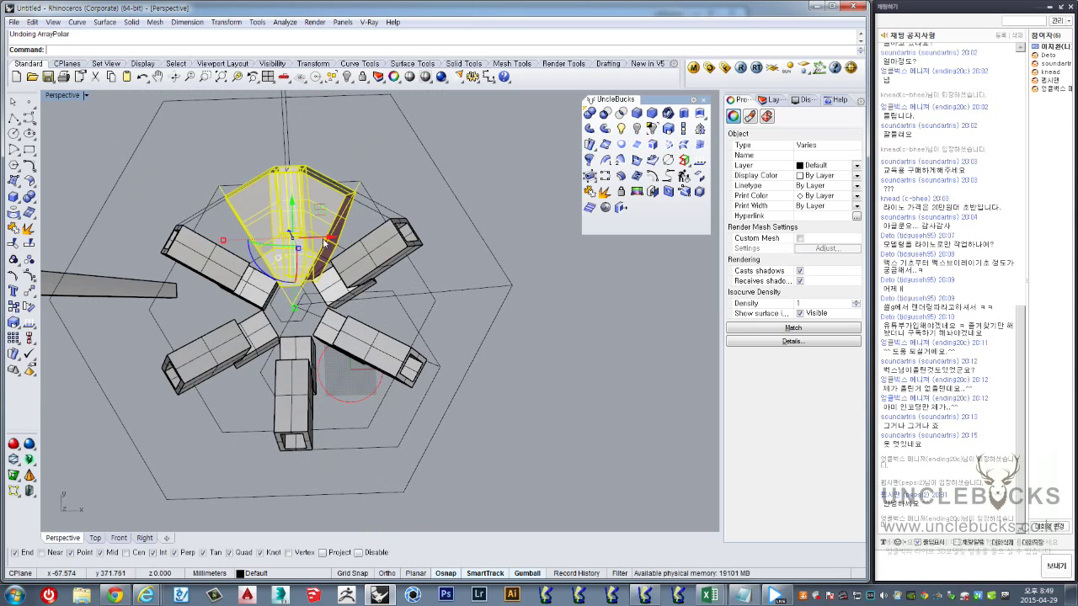
{"action": "right_click_drag", "start_coordinate": [360, 187], "coordinate": [307, 154]}
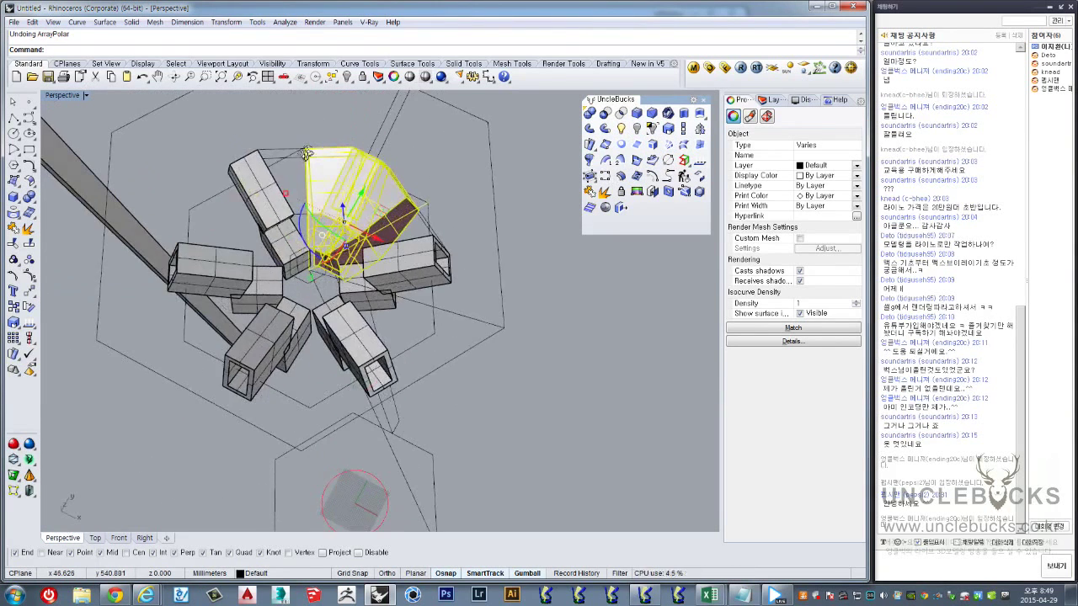
{"action": "left_click", "coordinate": [653, 129]}
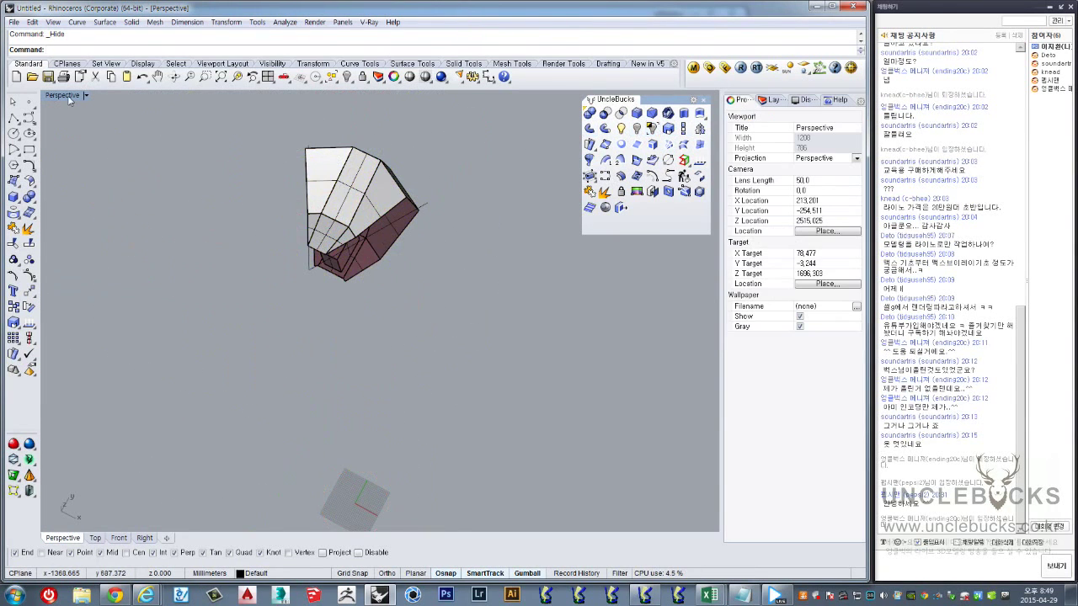
In Top view, select the wedge and move it to the right
{"action": "key", "text": "ctrl+F1"}
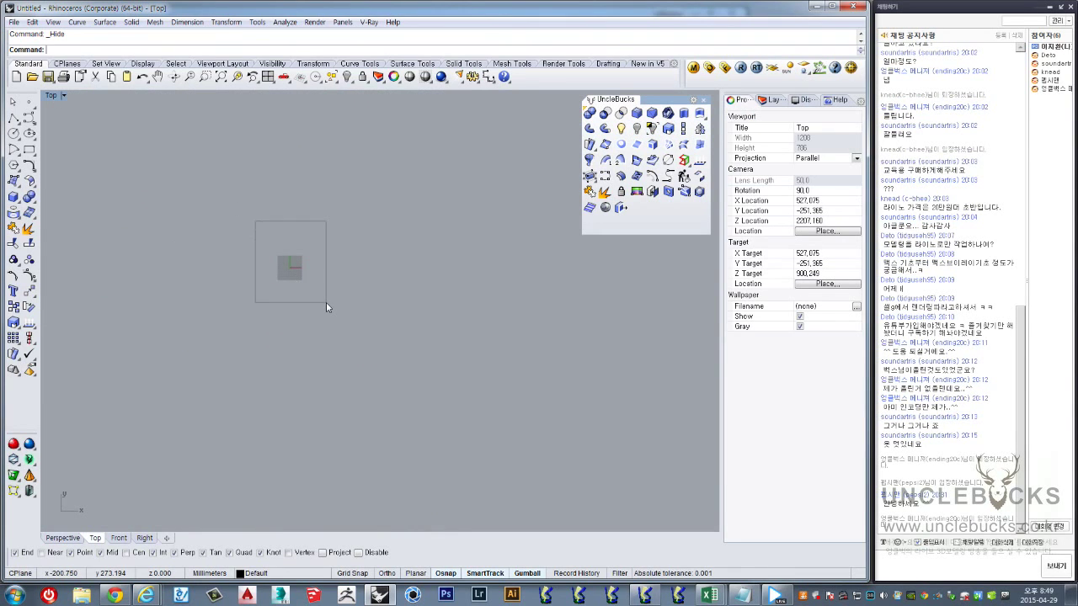
{"action": "left_click_drag", "start_coordinate": [326, 302], "coordinate": [326, 302]}
{"action": "scroll", "coordinate": [353, 323], "scroll_direction": "up", "scroll_amount": 2}
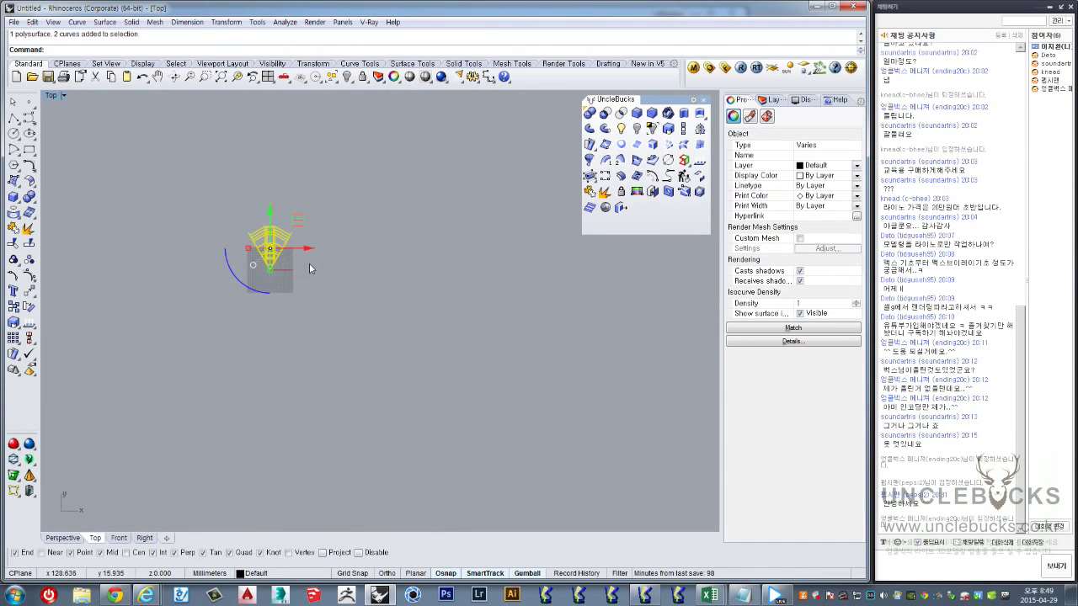
{"action": "left_click_drag", "start_coordinate": [320, 257], "coordinate": [457, 270]}
{"action": "scroll", "coordinate": [412, 294], "scroll_direction": "up", "scroll_amount": 2}
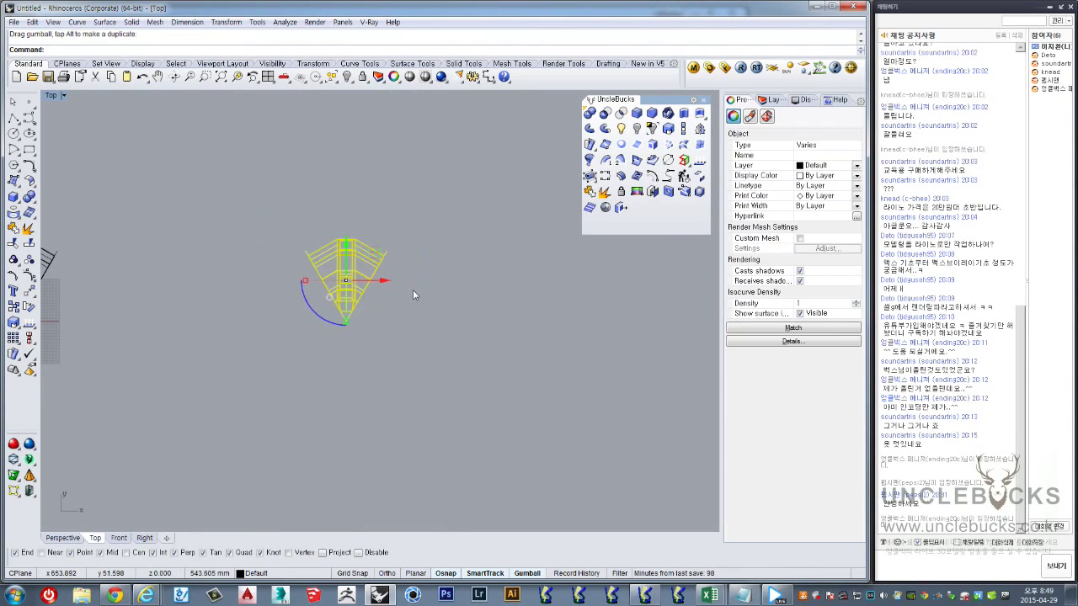
{"action": "left_click", "coordinate": [359, 253]}
{"action": "scroll", "coordinate": [416, 273], "scroll_direction": "up", "scroll_amount": 2}
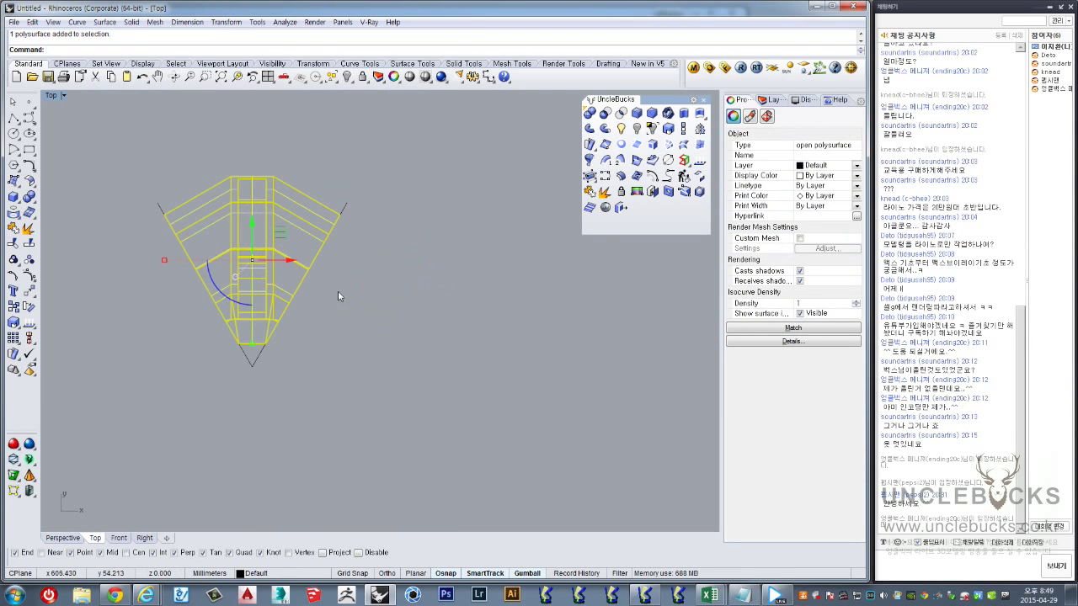
{"action": "right_click_drag", "start_coordinate": [338, 296], "coordinate": [425, 258]}
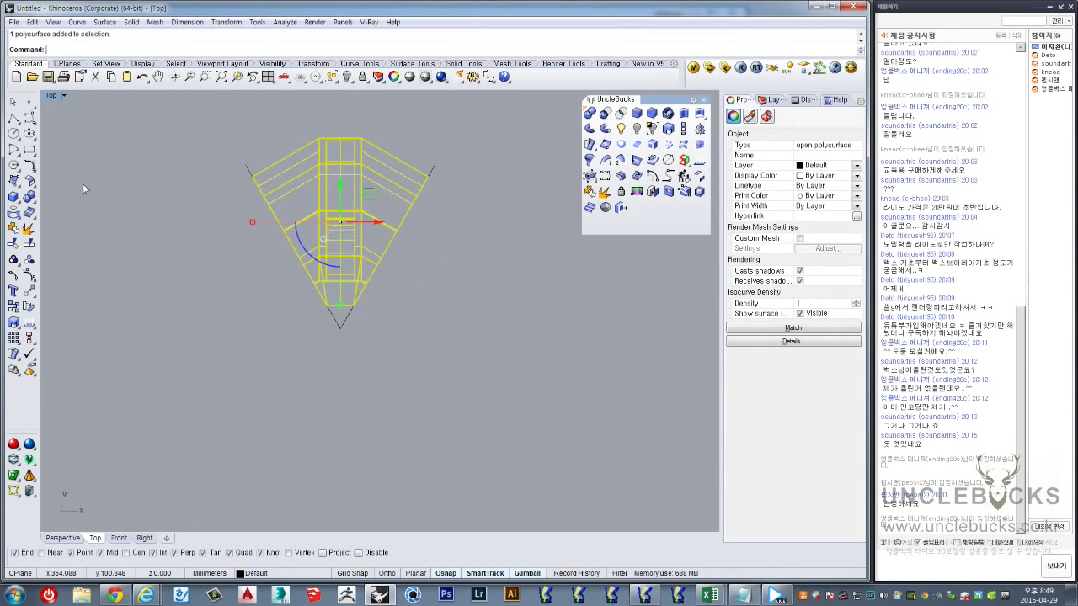
Mirror the wedge across its right edge and again across its left edge
{"action": "left_click", "coordinate": [432, 168]}
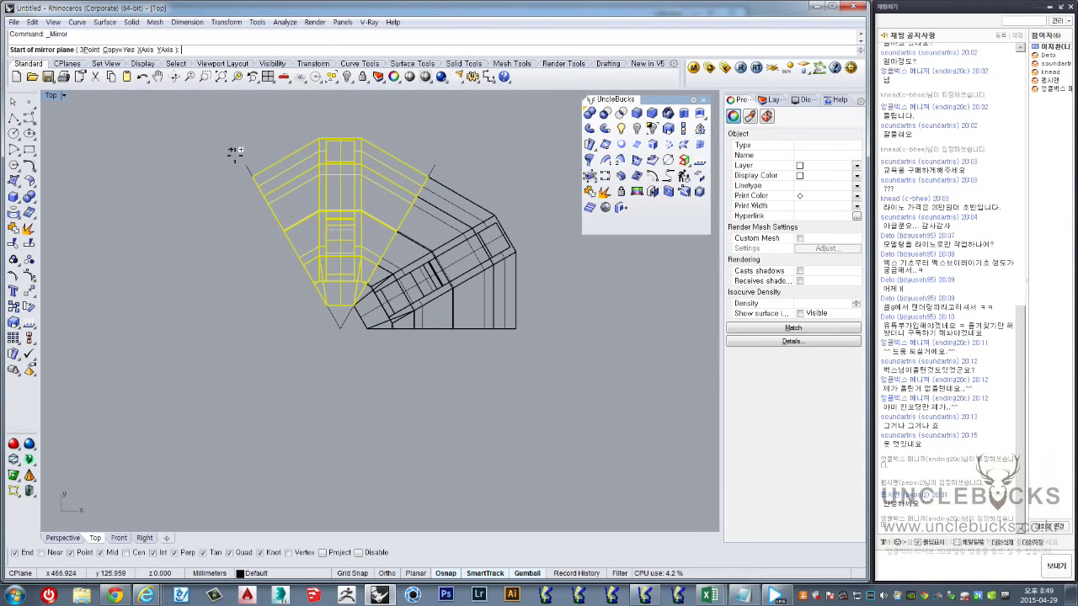
{"action": "left_click", "coordinate": [241, 163]}
{"action": "left_click", "coordinate": [336, 336]}
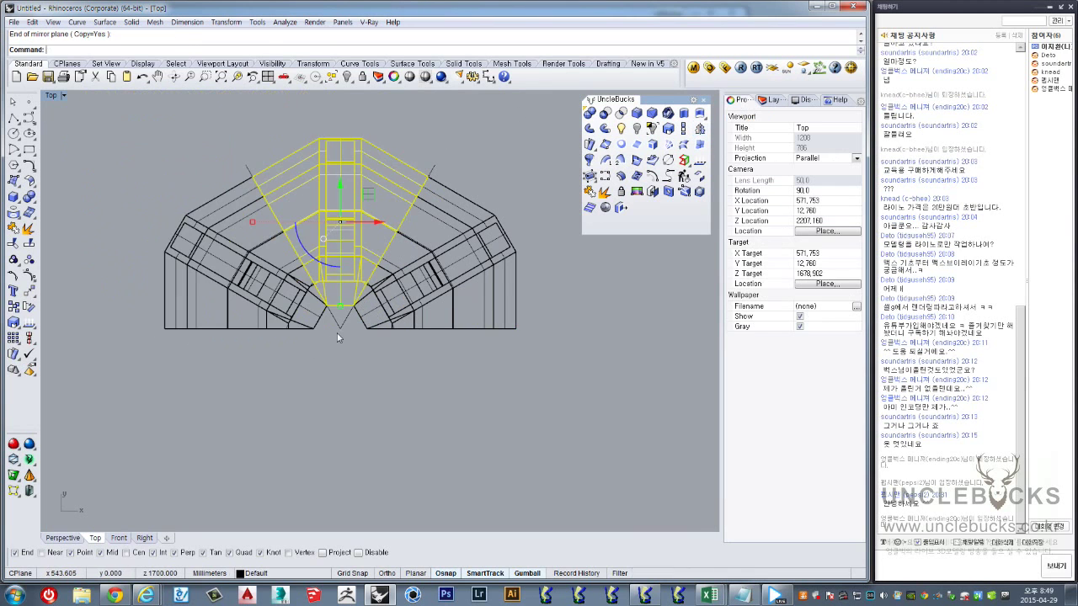
{"action": "left_click", "coordinate": [337, 385]}
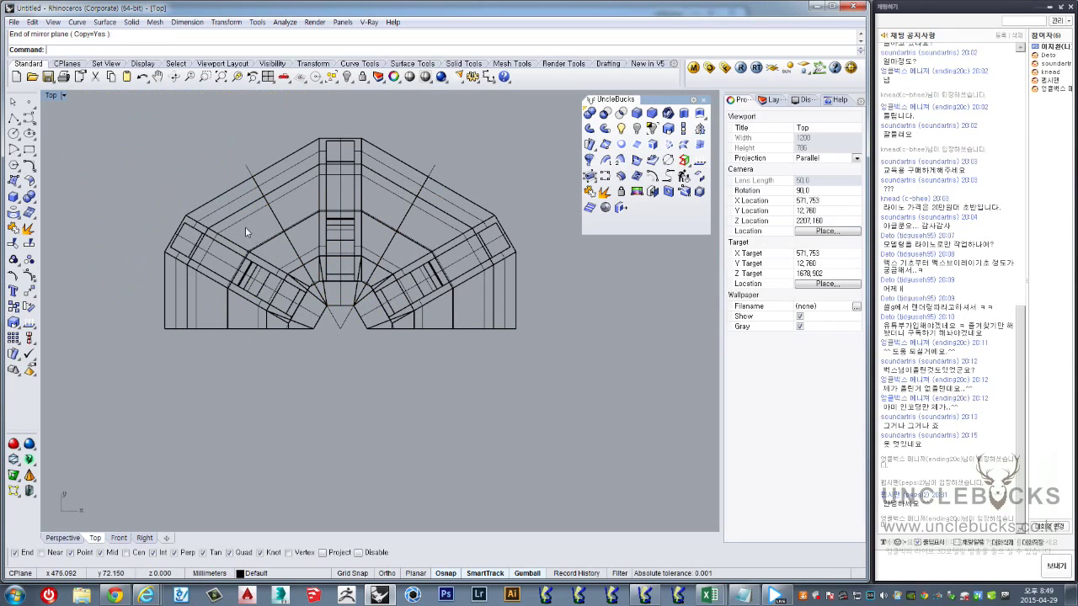
{"action": "double_click", "coordinate": [52, 96]}
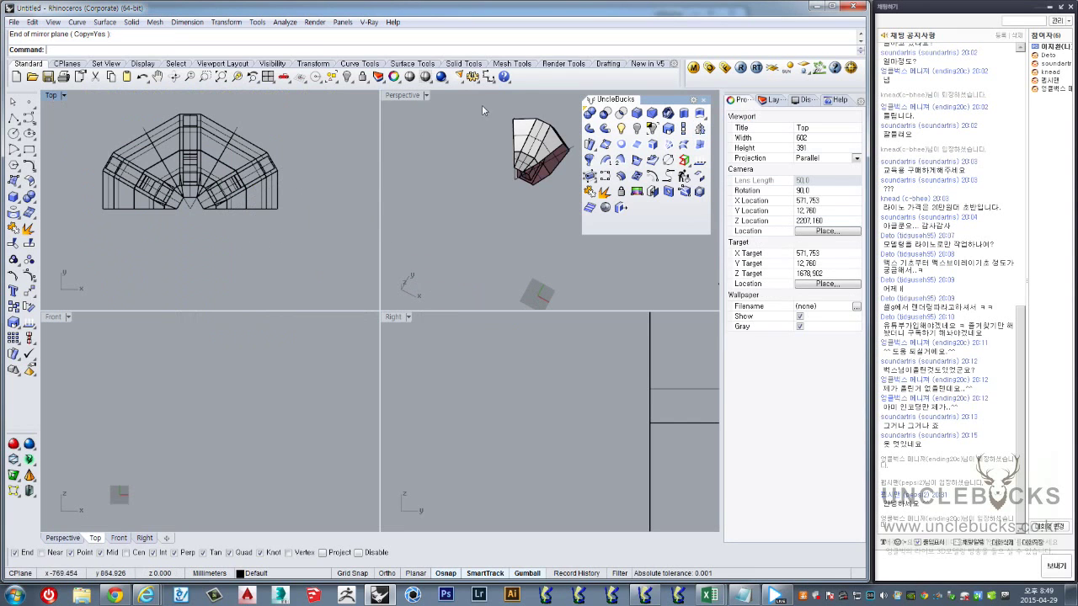
Maximize Perspective, select the hub and switch to shaded display
{"action": "double_click", "coordinate": [411, 95]}
{"action": "mouse_move", "coordinate": [308, 157]}
{"action": "right_mouse_down"}
{"action": "mouse_move", "coordinate": [477, 302]}
{"action": "mouse_move", "coordinate": [408, 300]}
{"action": "right_mouse_up"}
{"action": "scroll", "coordinate": [430, 371], "scroll_direction": "up", "scroll_amount": 5}
{"action": "mouse_move", "coordinate": [429, 370]}
{"action": "right_mouse_down"}
{"action": "mouse_move", "coordinate": [403, 339]}
{"action": "mouse_move", "coordinate": [347, 328]}
{"action": "right_mouse_up"}
{"action": "left_click", "coordinate": [347, 329]}
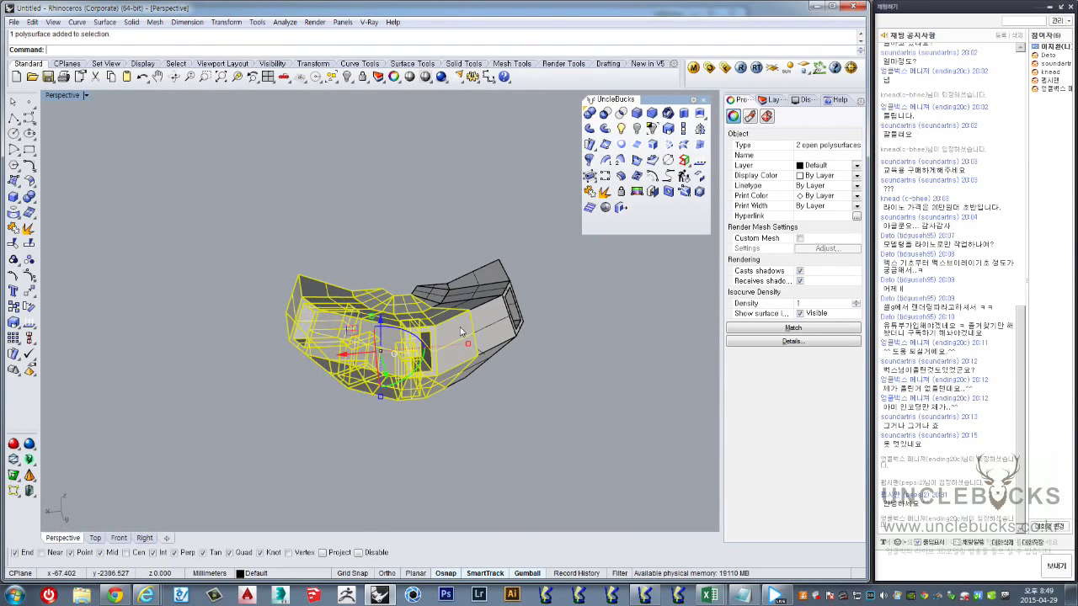
{"action": "left_click", "coordinate": [590, 112]}
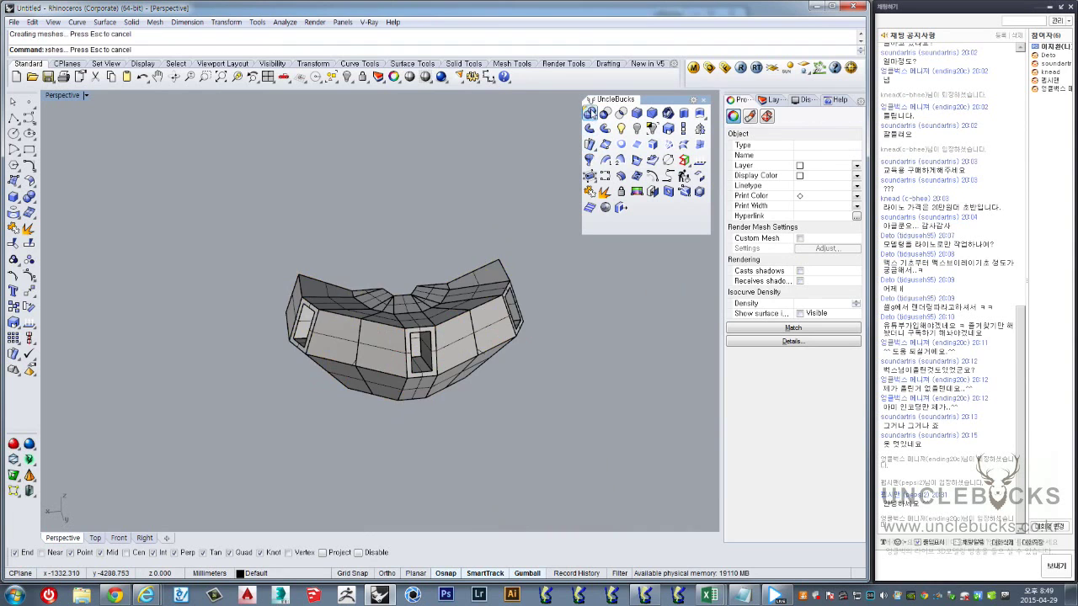
{"action": "right_click_drag", "start_coordinate": [404, 320], "coordinate": [432, 318]}
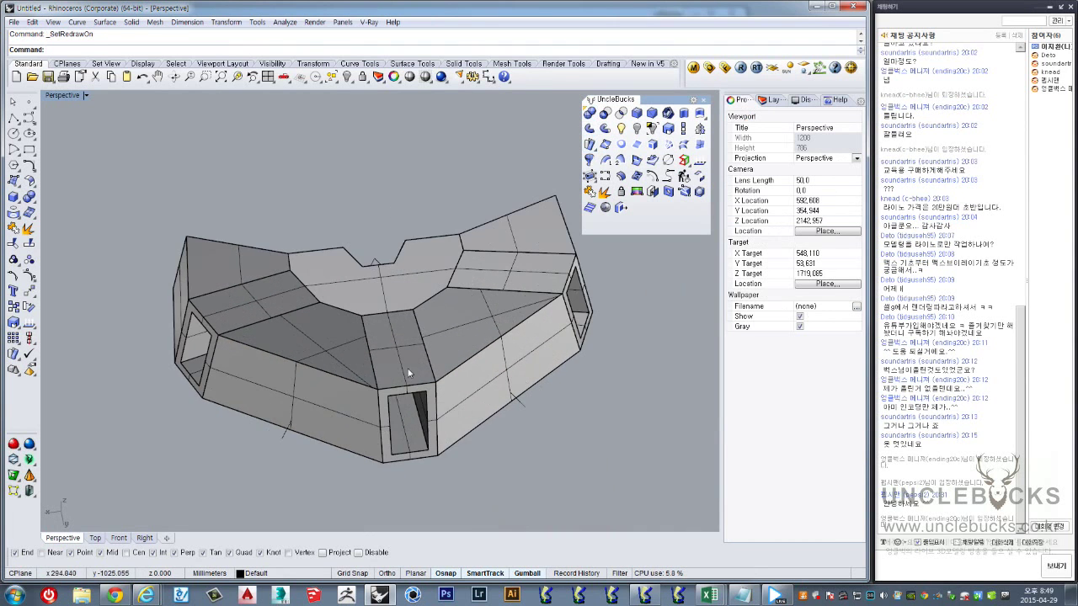
{"action": "scroll", "coordinate": [431, 317], "scroll_direction": "up", "scroll_amount": 4}
Undo MergeAllFaces and orbit to a low frontal view to pick a hub face for extrusion
{"action": "key", "text": "ctrl+z"}
{"action": "mouse_move", "coordinate": [536, 380]}
{"action": "right_mouse_down"}
{"action": "mouse_move", "coordinate": [402, 333]}
{"action": "mouse_move", "coordinate": [443, 237]}
{"action": "mouse_move", "coordinate": [409, 251]}
{"action": "mouse_move", "coordinate": [435, 298]}
{"action": "mouse_move", "coordinate": [305, 301]}
{"action": "right_mouse_up"}
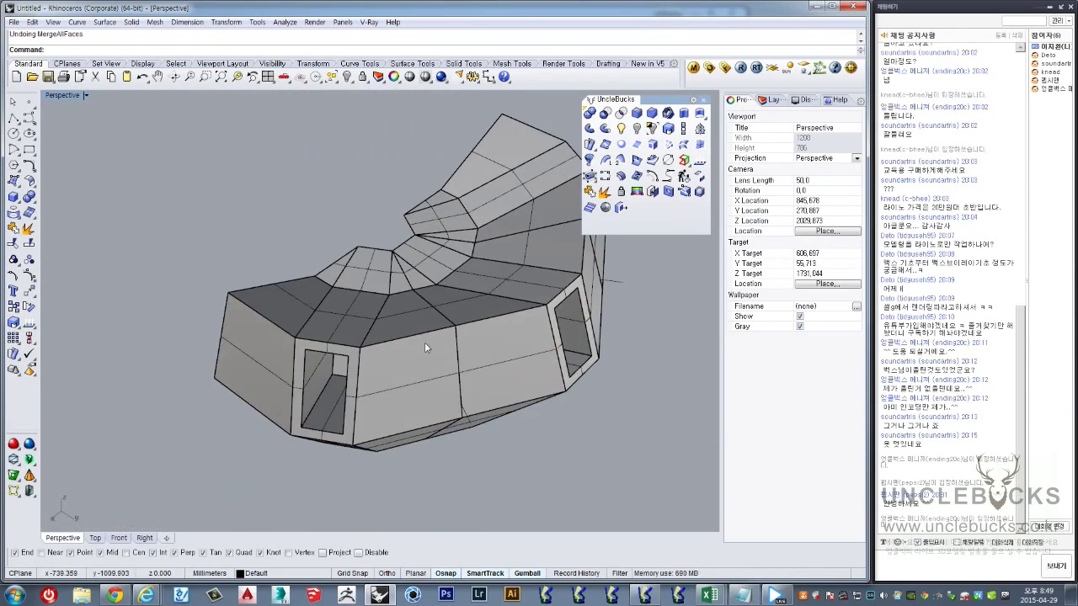
{"action": "right_click_drag", "start_coordinate": [425, 347], "coordinate": [373, 360]}
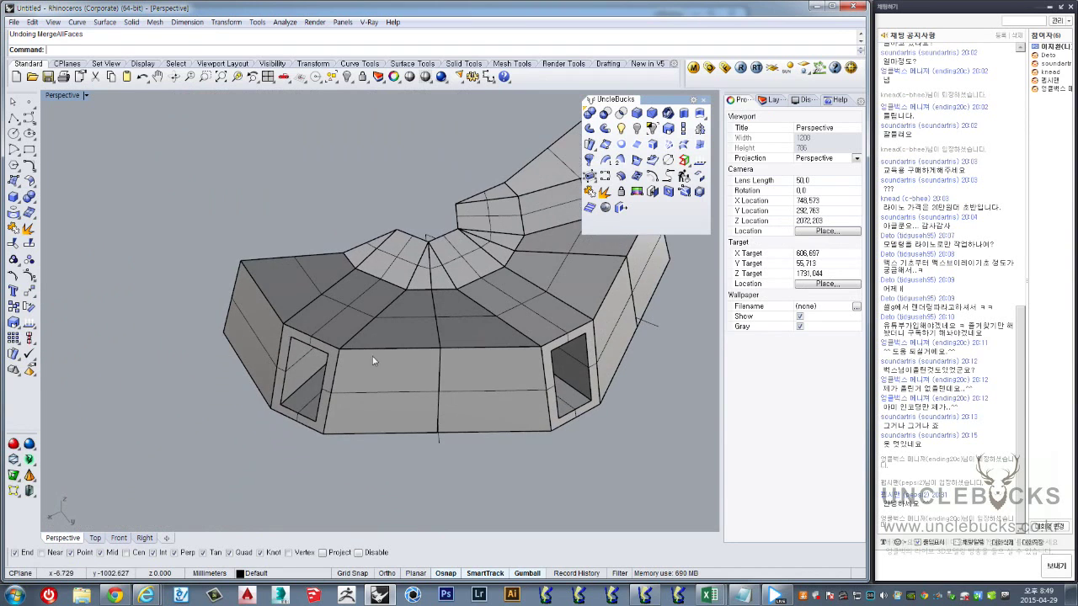
{"action": "left_click", "coordinate": [460, 361]}
{"action": "left_click", "coordinate": [391, 480]}
{"action": "right_click_drag", "start_coordinate": [391, 480], "coordinate": [376, 337]}
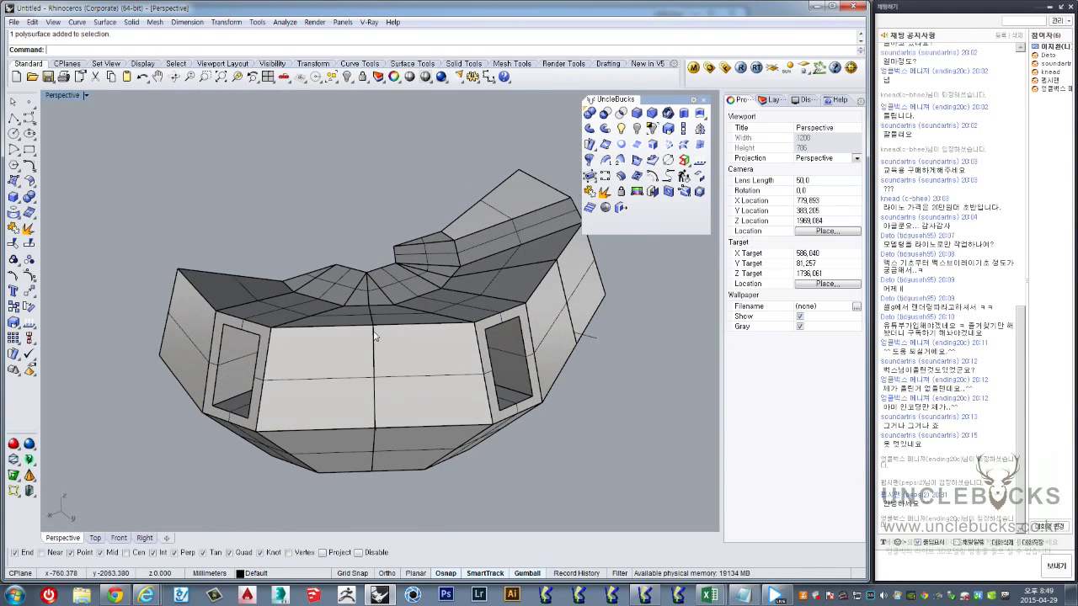
{"action": "scroll", "coordinate": [376, 337], "scroll_direction": "up", "scroll_amount": 1}
{"action": "scroll", "coordinate": [381, 363], "scroll_direction": "up", "scroll_amount": 2}
{"action": "scroll", "coordinate": [388, 396], "scroll_direction": "up", "scroll_amount": 2}
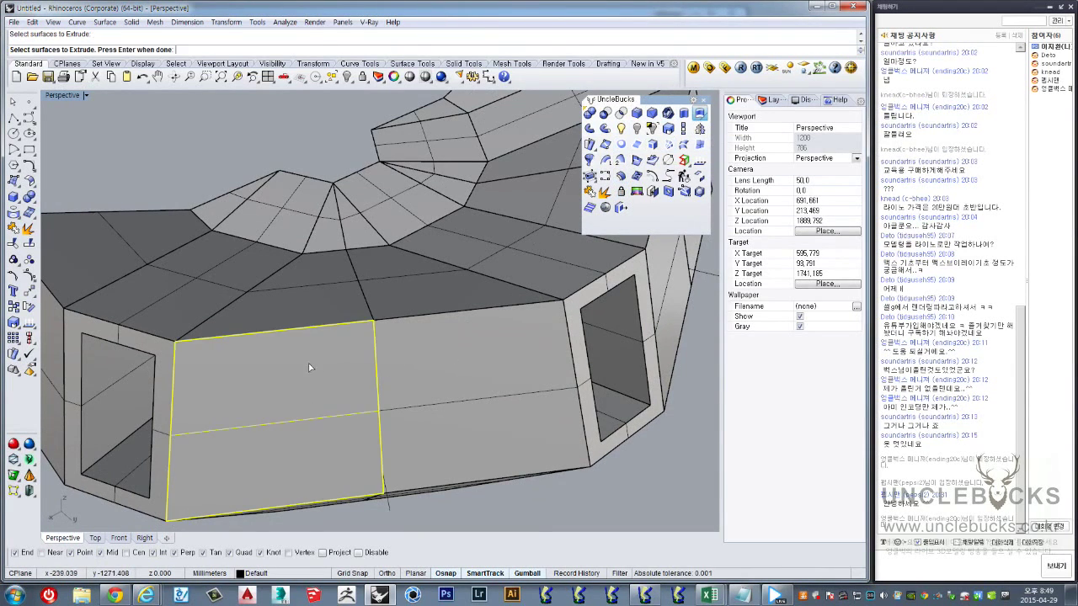
Cancel the surface extrusion and select the hub polysurface
{"action": "key", "text": "Escape"}
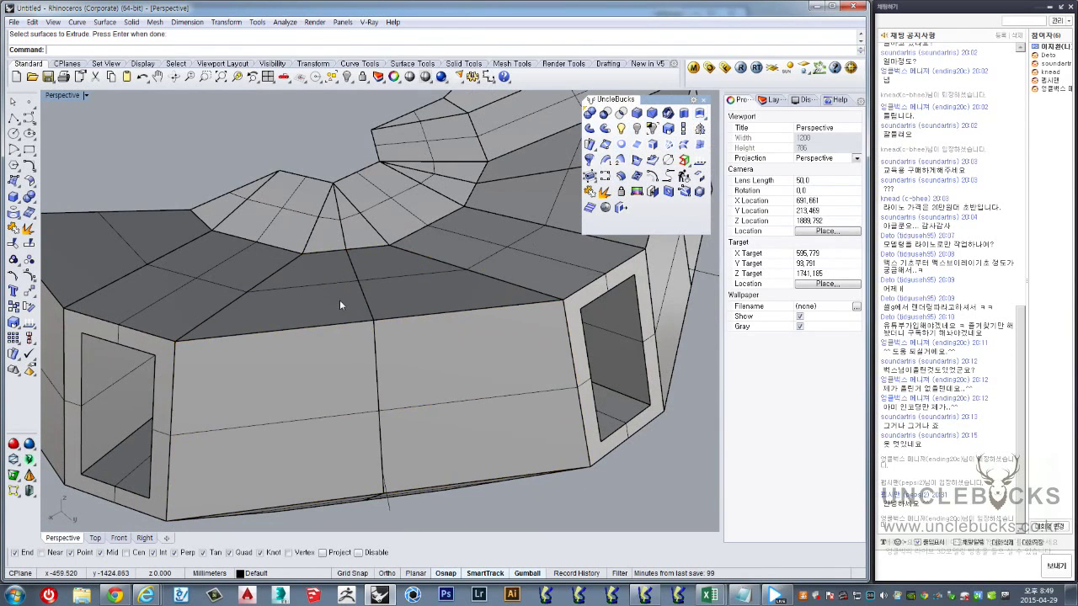
{"action": "mouse_move", "coordinate": [340, 299]}
{"action": "right_mouse_down"}
{"action": "mouse_move", "coordinate": [428, 341]}
{"action": "mouse_move", "coordinate": [464, 381]}
{"action": "right_mouse_up"}
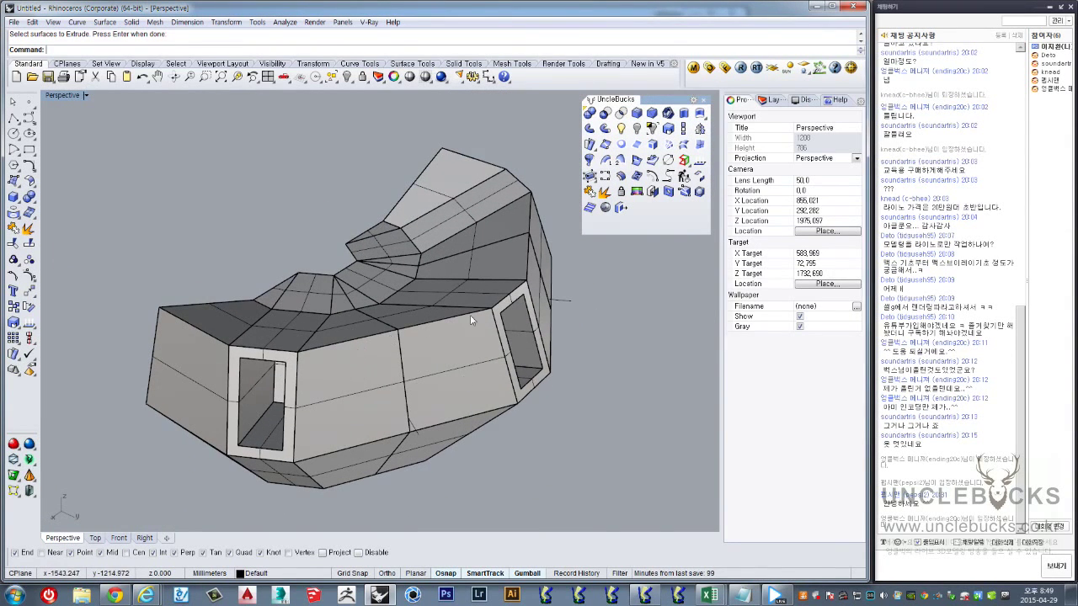
{"action": "right_click_drag", "start_coordinate": [360, 376], "coordinate": [447, 357]}
{"action": "left_click", "coordinate": [526, 312]}
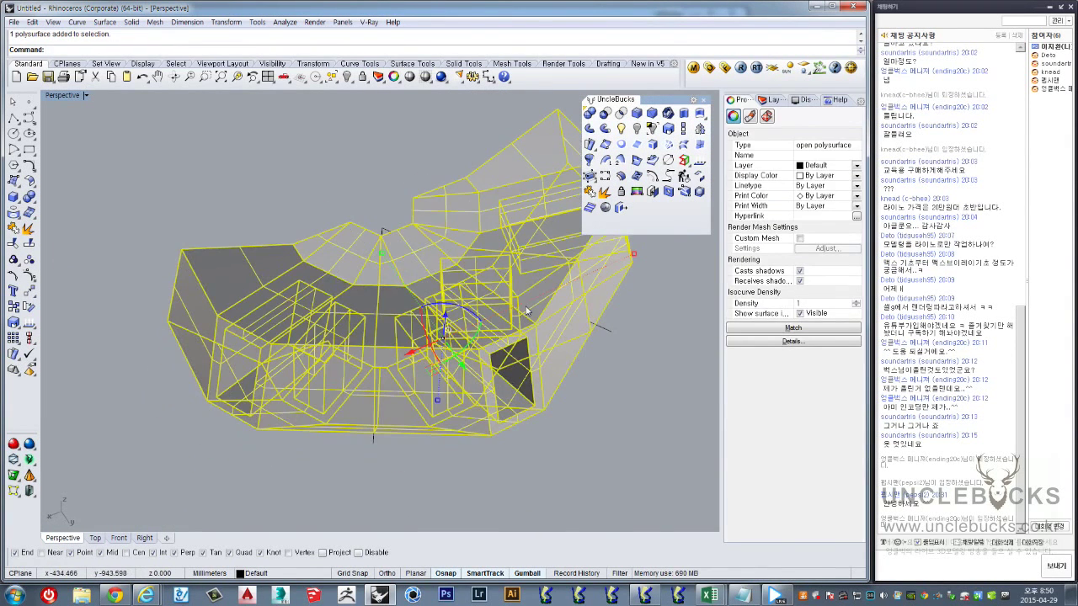
{"action": "mouse_move", "coordinate": [527, 331]}
{"action": "right_mouse_down"}
{"action": "mouse_move", "coordinate": [383, 309]}
{"action": "mouse_move", "coordinate": [527, 193]}
{"action": "right_mouse_up"}
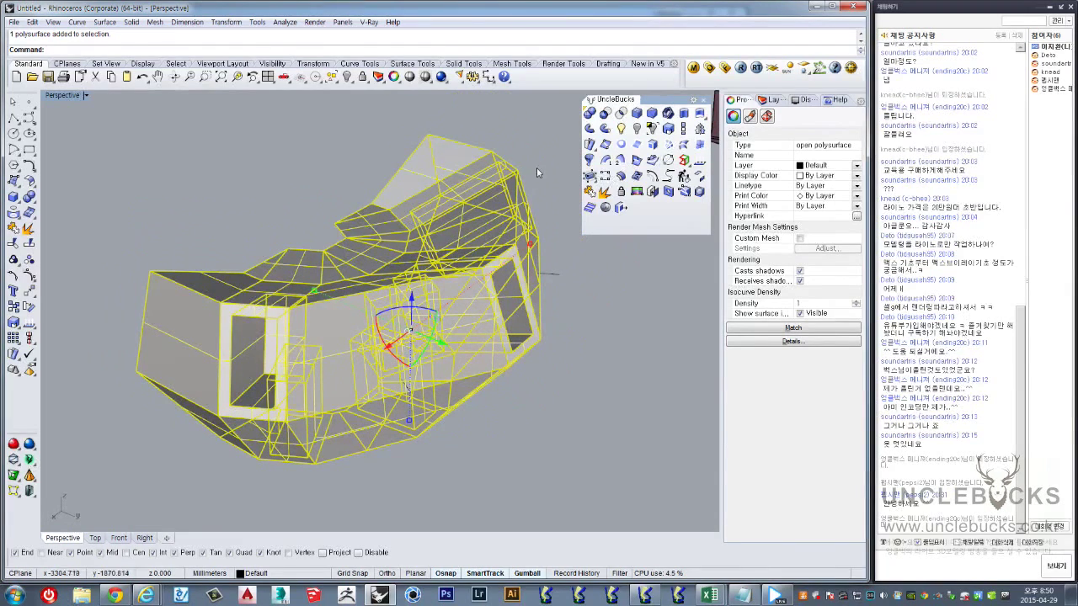
Boolean-union the hub pieces into one polysurface, removing the inner walls
{"action": "left_click", "coordinate": [590, 113]}
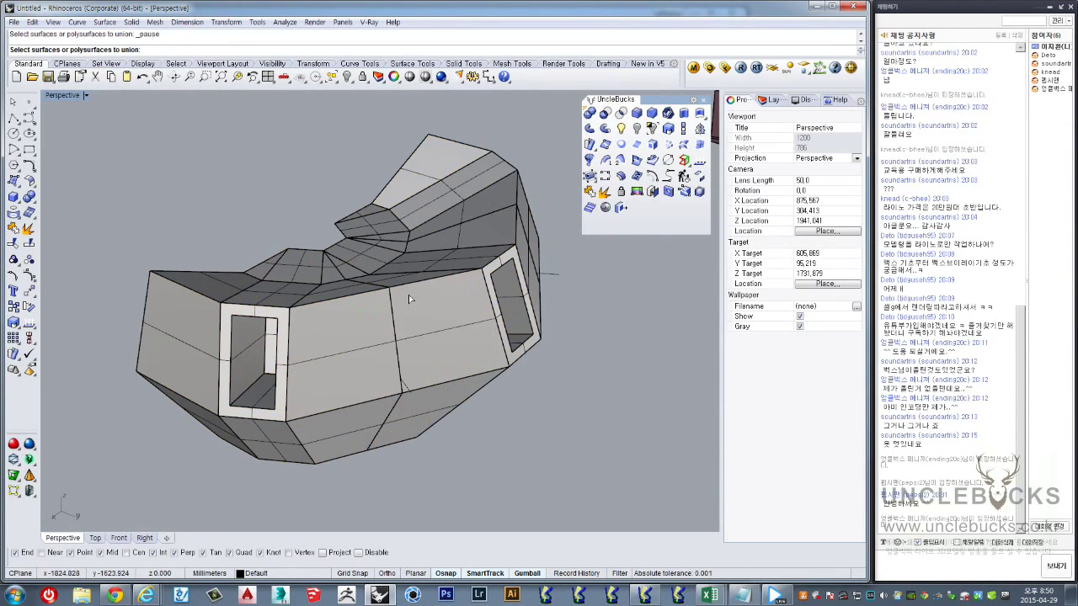
{"action": "right_click_drag", "start_coordinate": [430, 195], "coordinate": [429, 303]}
{"action": "left_click", "coordinate": [428, 304]}
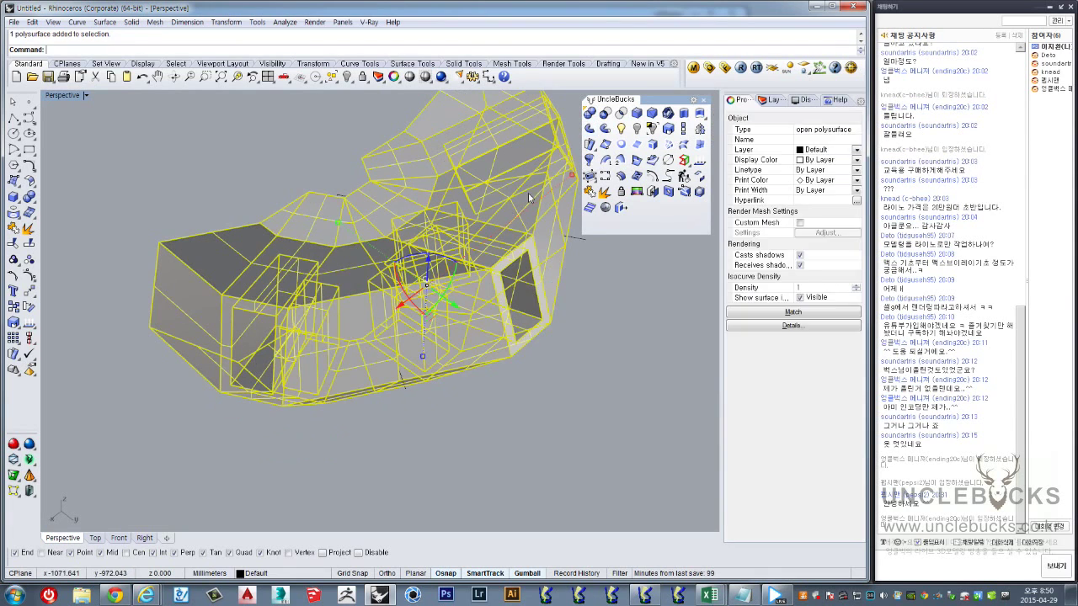
{"action": "left_click", "coordinate": [588, 116]}
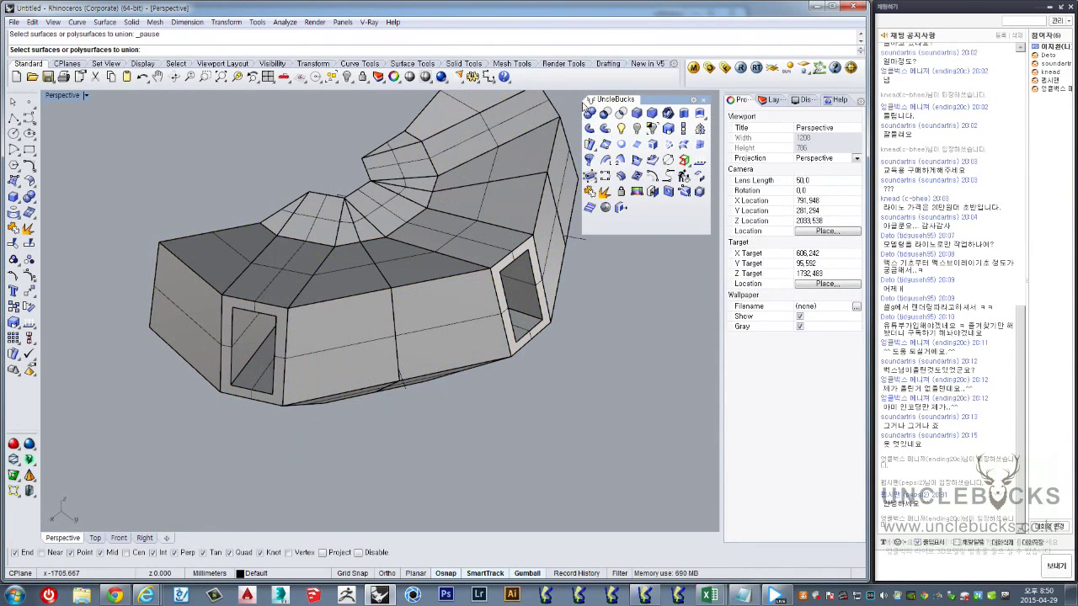
{"action": "right_click_drag", "start_coordinate": [426, 330], "coordinate": [418, 367]}
{"action": "left_click", "coordinate": [419, 338]}
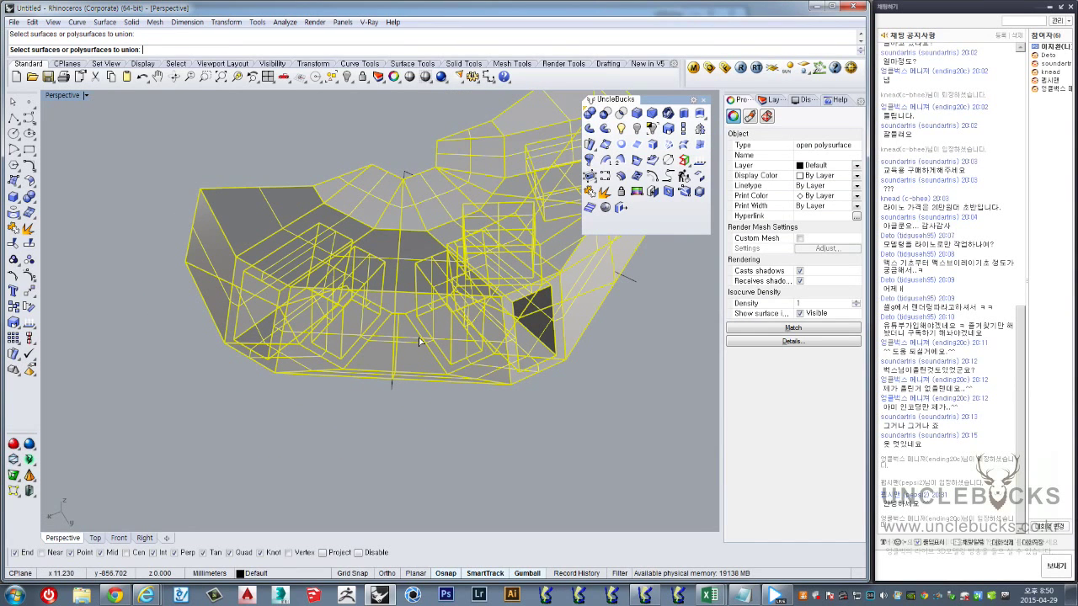
Undo and redo to restore the hub's move and its mirrored copy
{"action": "scroll", "coordinate": [443, 361], "scroll_direction": "down", "scroll_amount": 5}
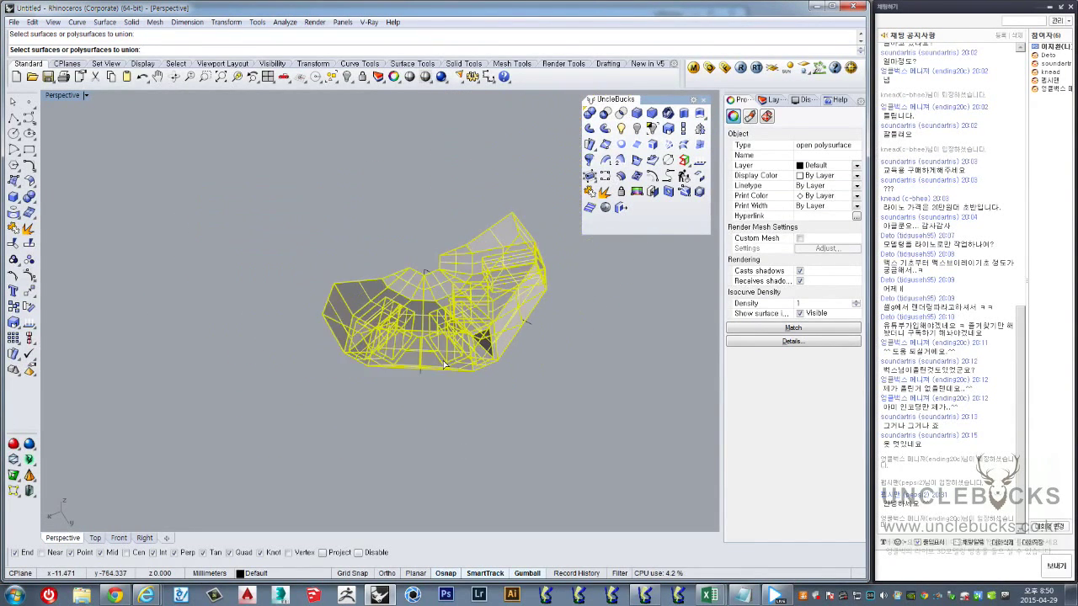
{"action": "key", "text": "ctrl+z"}
{"action": "key", "text": "ctrl+z"}
{"action": "key", "text": "ctrl+z"}
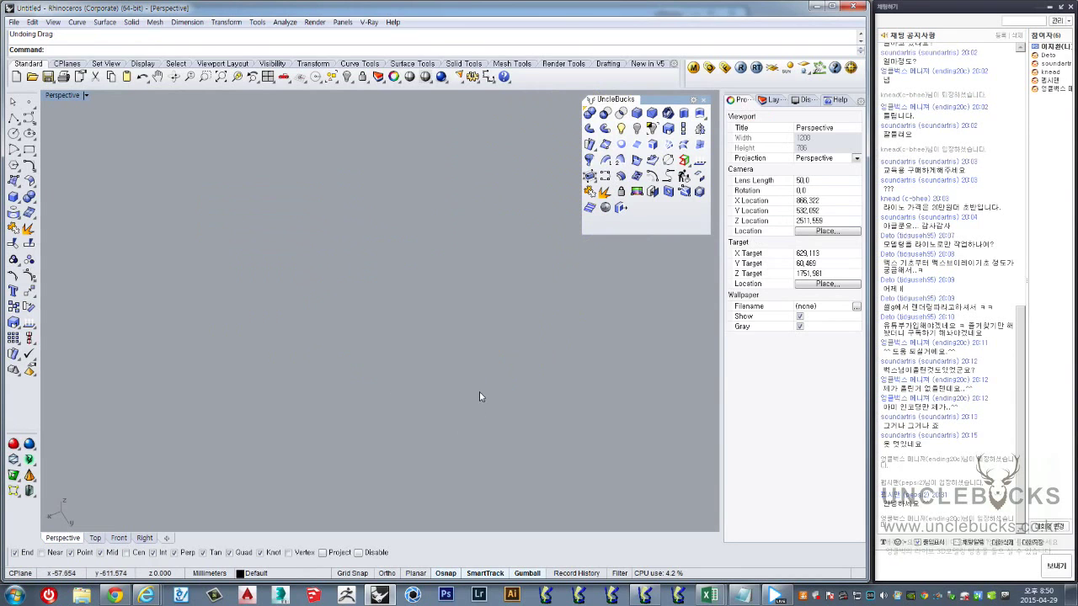
{"action": "key", "text": "ctrl+y"}
{"action": "key", "text": "ctrl+y"}
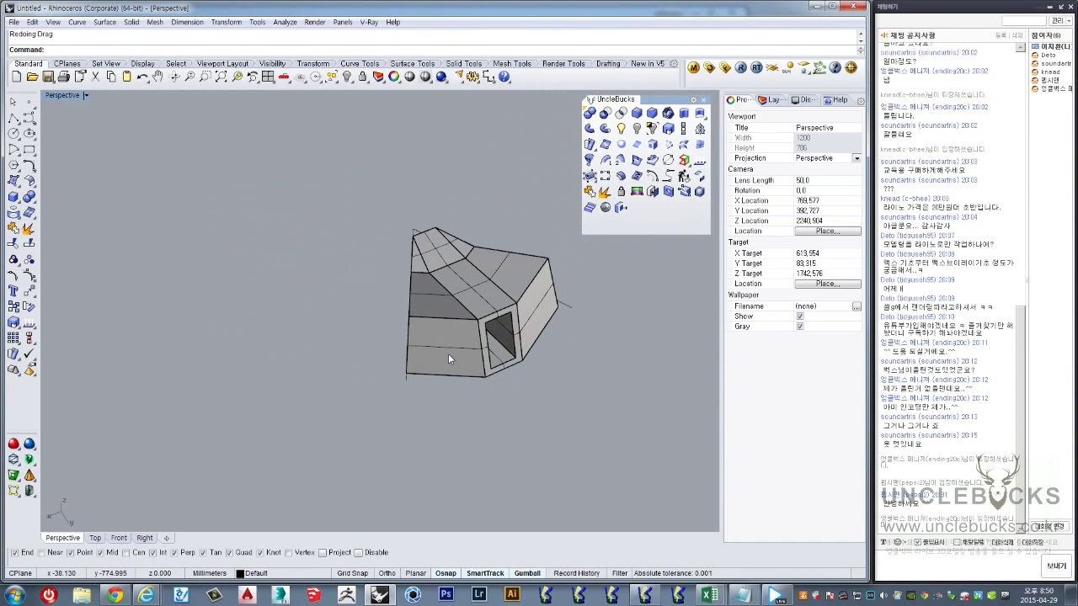
{"action": "key", "text": "ctrl+y"}
{"action": "key", "text": "ctrl+y"}
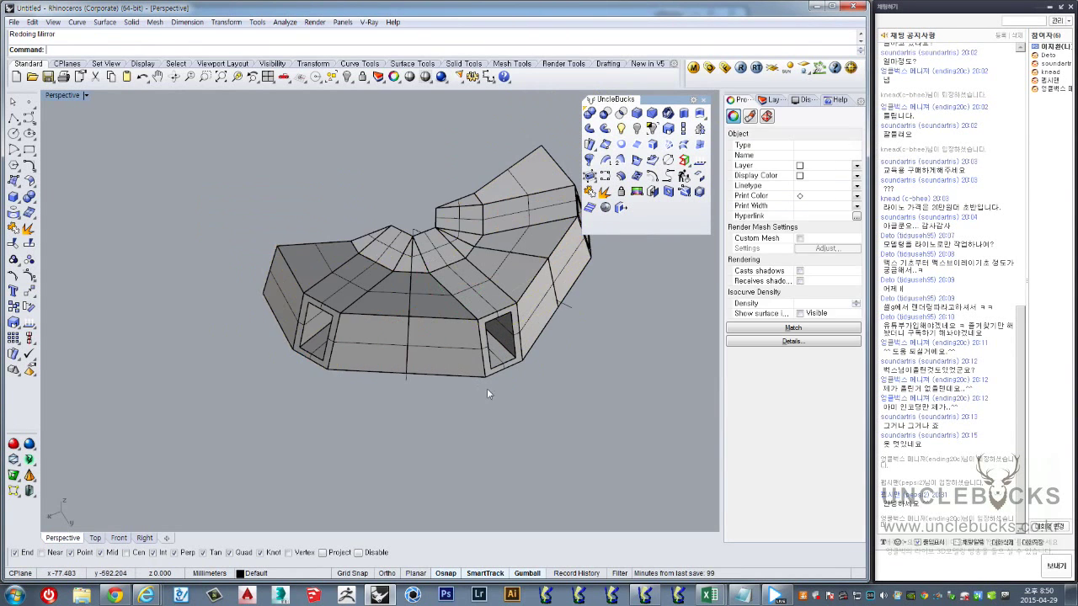
Select the three fanned hub wedge polysurfaces and view the model's underside
{"action": "left_click", "coordinate": [487, 383]}
{"action": "left_click", "coordinate": [354, 320], "text": "shift"}
{"action": "left_click", "coordinate": [438, 278], "text": "shift"}
{"action": "right_click_drag", "start_coordinate": [424, 211], "coordinate": [453, 336]}
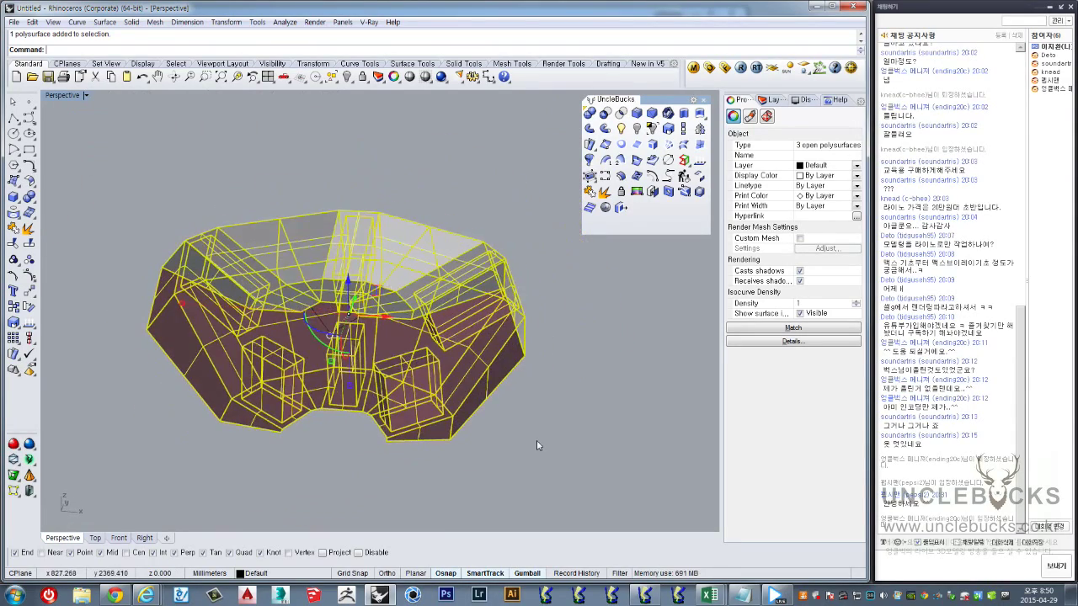
{"action": "left_click", "coordinate": [537, 439]}
{"action": "mouse_move", "coordinate": [536, 440]}
{"action": "right_mouse_down"}
{"action": "mouse_move", "coordinate": [383, 335]}
{"action": "mouse_move", "coordinate": [367, 297]}
{"action": "right_mouse_up"}
{"action": "scroll", "coordinate": [387, 330], "scroll_direction": "up", "scroll_amount": 3}
{"action": "right_click_drag", "start_coordinate": [351, 251], "coordinate": [209, 293]}
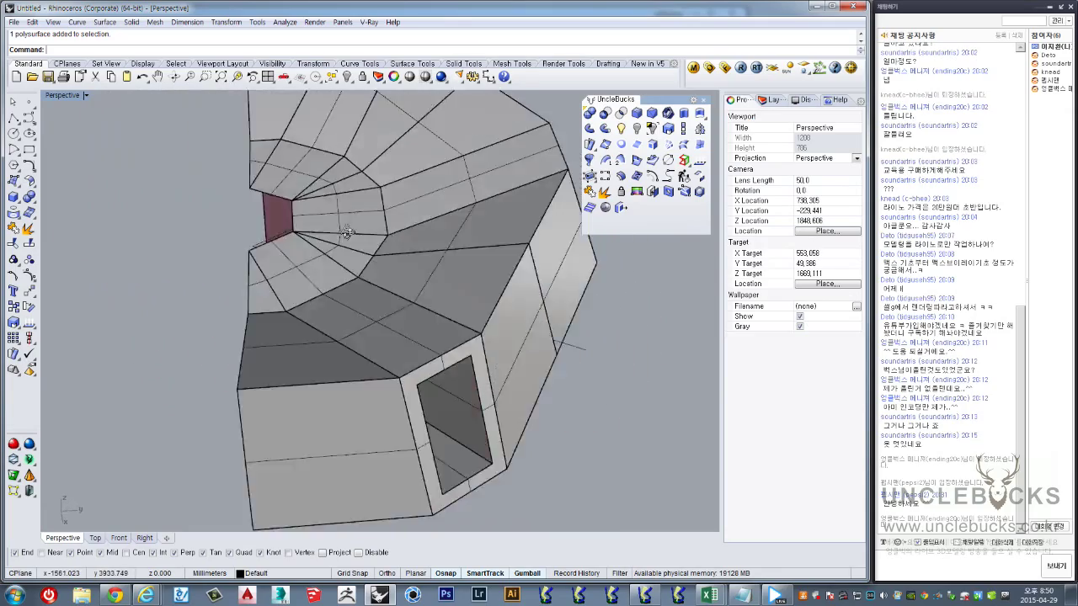
{"action": "left_click", "coordinate": [209, 294]}
{"action": "left_click", "coordinate": [438, 336], "text": "shift"}
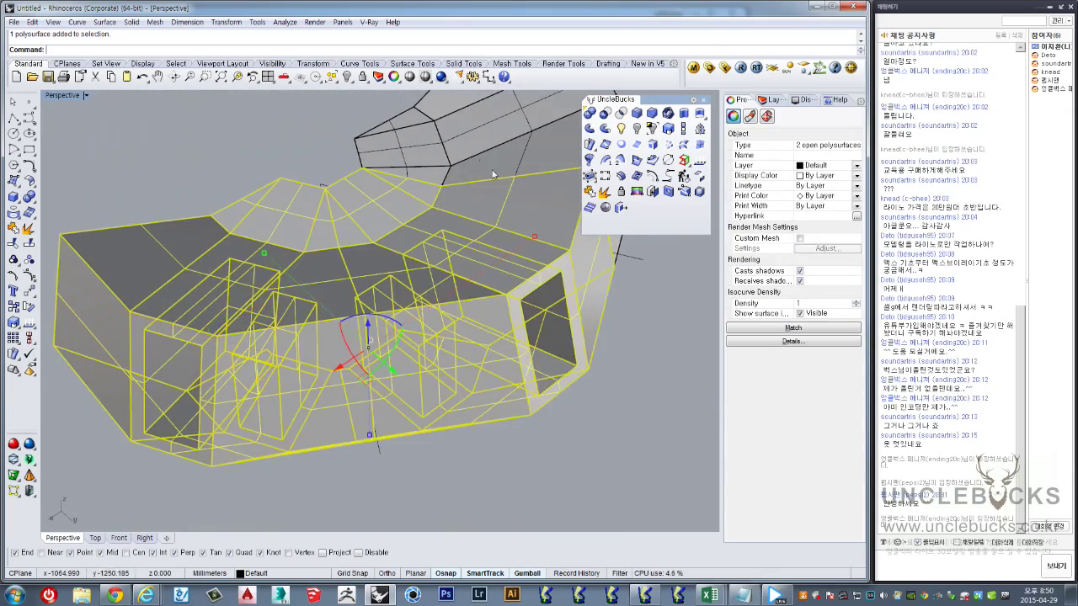
{"action": "left_click", "coordinate": [471, 194], "text": "shift"}
{"action": "right_click_drag", "start_coordinate": [472, 194], "coordinate": [421, 192]}
{"action": "mouse_move", "coordinate": [495, 257]}
{"action": "right_mouse_down"}
{"action": "mouse_move", "coordinate": [472, 284]}
{"action": "mouse_move", "coordinate": [503, 267]}
{"action": "mouse_move", "coordinate": [452, 343]}
{"action": "mouse_move", "coordinate": [471, 169]}
{"action": "right_mouse_up"}
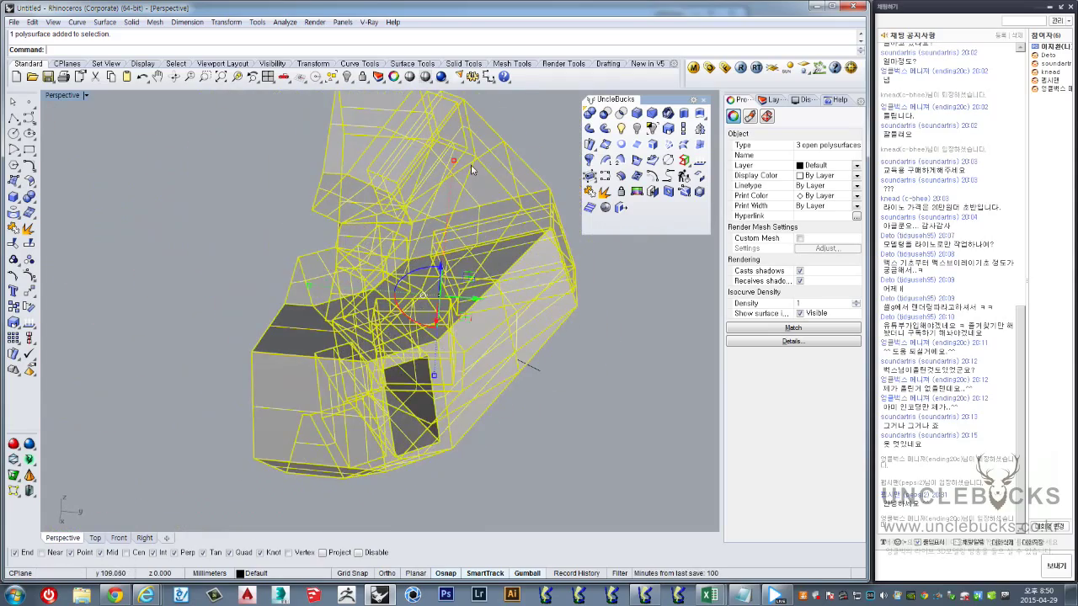
{"action": "left_click", "coordinate": [590, 112]}
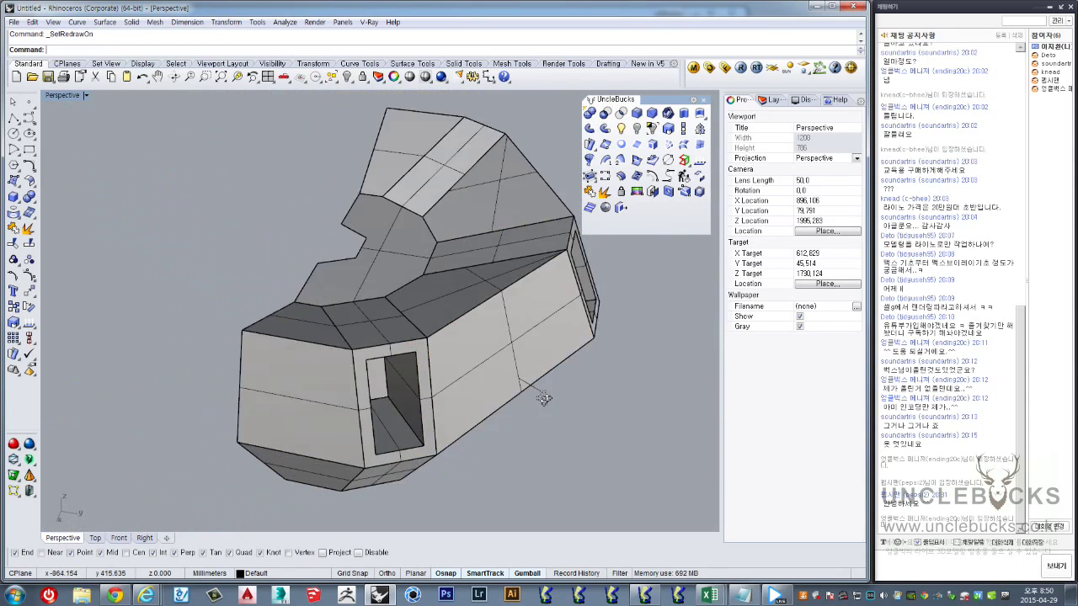
{"action": "scroll", "coordinate": [448, 432], "scroll_direction": "up", "scroll_amount": 5}
{"action": "mouse_move", "coordinate": [448, 432]}
{"action": "right_mouse_down"}
{"action": "mouse_move", "coordinate": [447, 443]}
{"action": "mouse_move", "coordinate": [468, 391]}
{"action": "right_mouse_up"}
{"action": "left_click", "coordinate": [464, 391]}
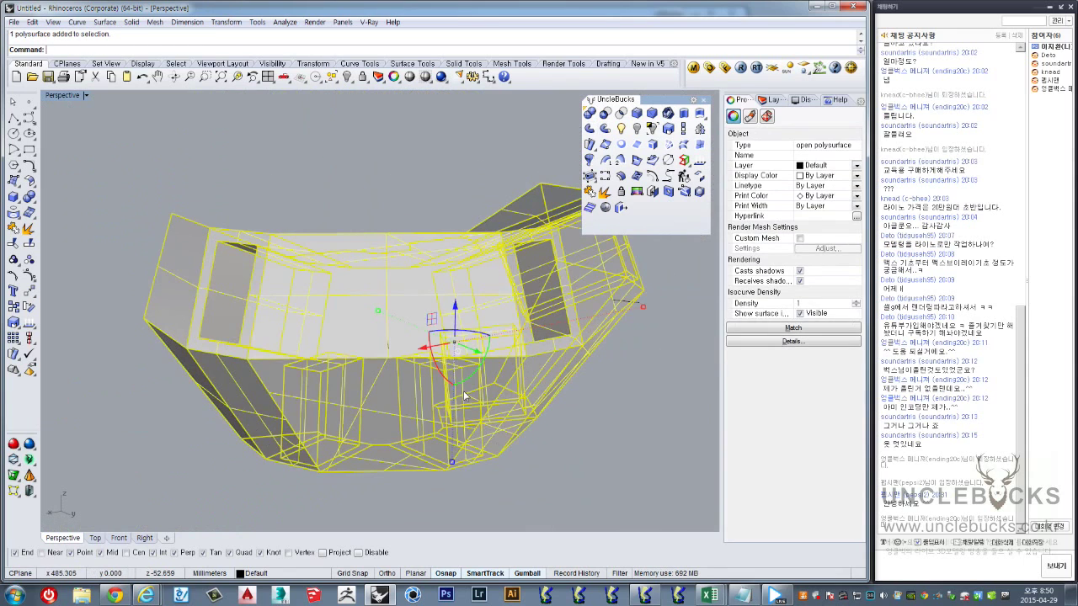
{"action": "left_click", "coordinate": [592, 408]}
{"action": "right_click_drag", "start_coordinate": [593, 408], "coordinate": [527, 385]}
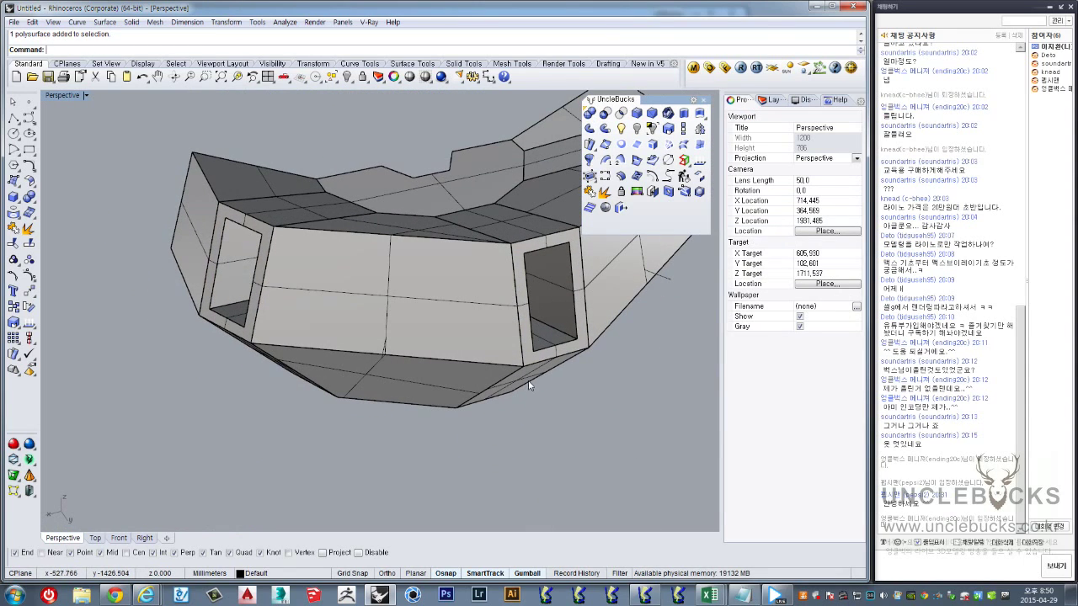
{"action": "mouse_move", "coordinate": [352, 278]}
{"action": "right_mouse_down"}
{"action": "mouse_move", "coordinate": [605, 189]}
{"action": "mouse_move", "coordinate": [362, 323]}
{"action": "right_mouse_up"}
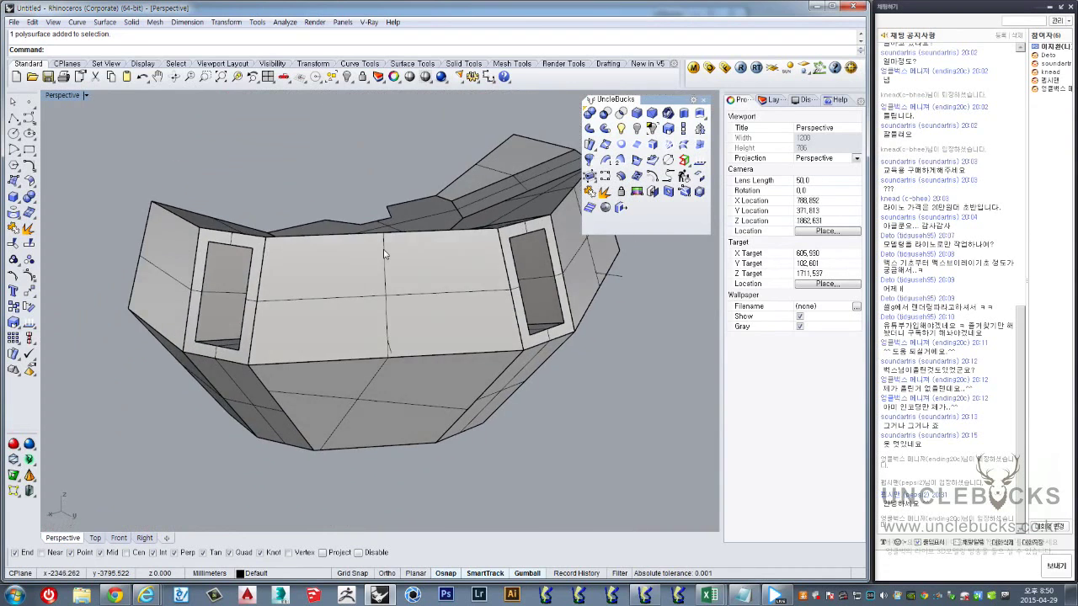
{"action": "mouse_move", "coordinate": [362, 323]}
{"action": "right_mouse_down"}
{"action": "mouse_move", "coordinate": [480, 284]}
{"action": "mouse_move", "coordinate": [424, 301]}
{"action": "right_mouse_up"}
{"action": "scroll", "coordinate": [480, 284], "scroll_direction": "down", "scroll_amount": 3}
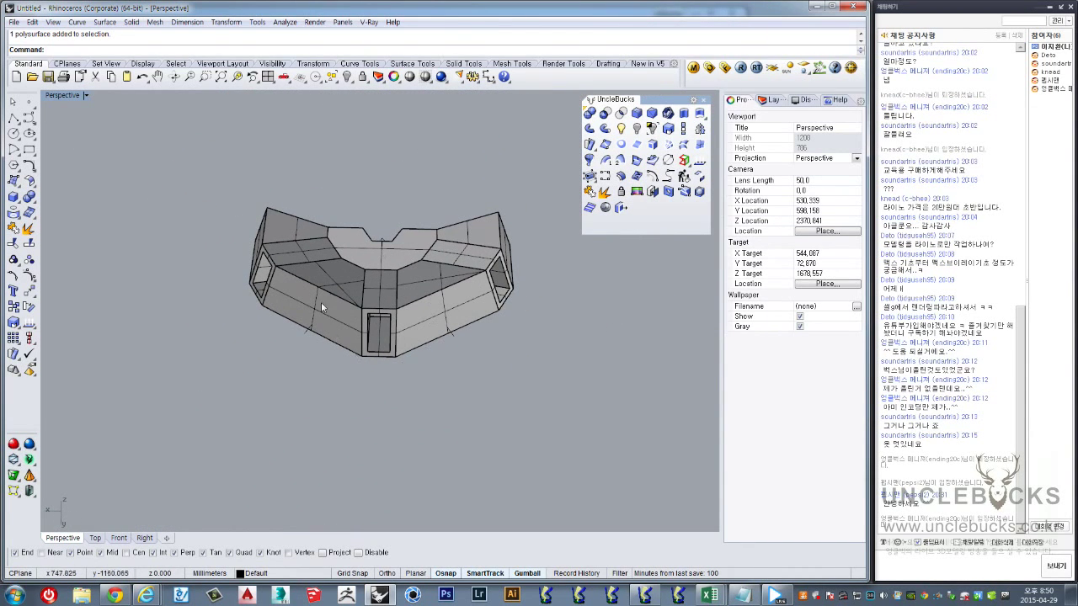
{"action": "right_click_drag", "start_coordinate": [392, 375], "coordinate": [371, 354]}
{"action": "scroll", "coordinate": [341, 329], "scroll_direction": "up", "scroll_amount": 5}
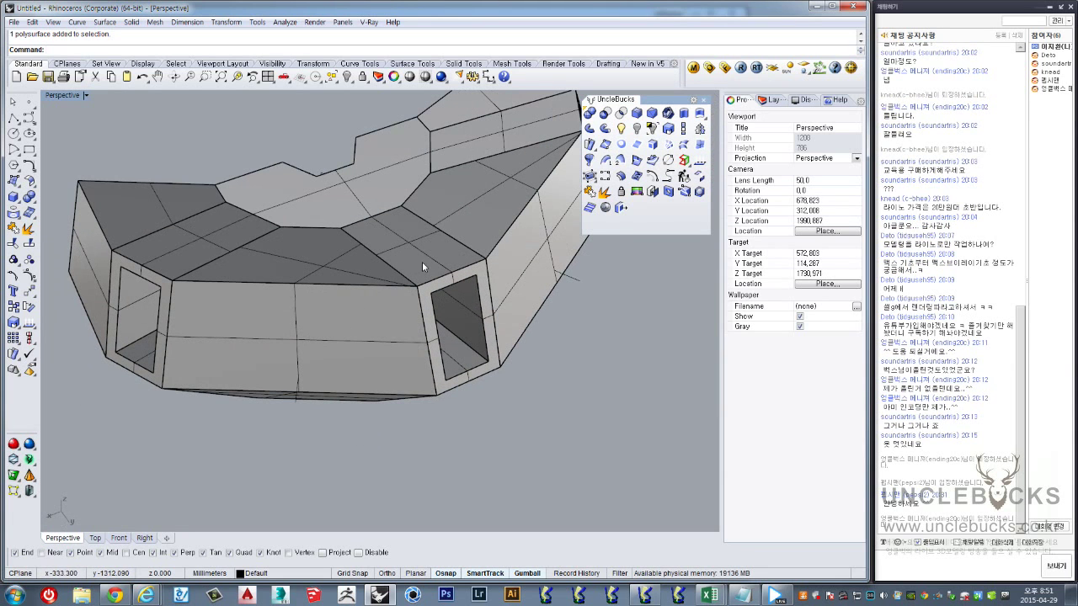
{"action": "mouse_move", "coordinate": [423, 264]}
{"action": "right_mouse_down"}
{"action": "mouse_move", "coordinate": [413, 241]}
{"action": "mouse_move", "coordinate": [361, 212]}
{"action": "mouse_move", "coordinate": [360, 197]}
{"action": "mouse_move", "coordinate": [370, 215]}
{"action": "mouse_move", "coordinate": [353, 253]}
{"action": "mouse_move", "coordinate": [407, 310]}
{"action": "mouse_move", "coordinate": [495, 304]}
{"action": "right_mouse_up"}
{"action": "scroll", "coordinate": [353, 252], "scroll_direction": "up", "scroll_amount": 3}
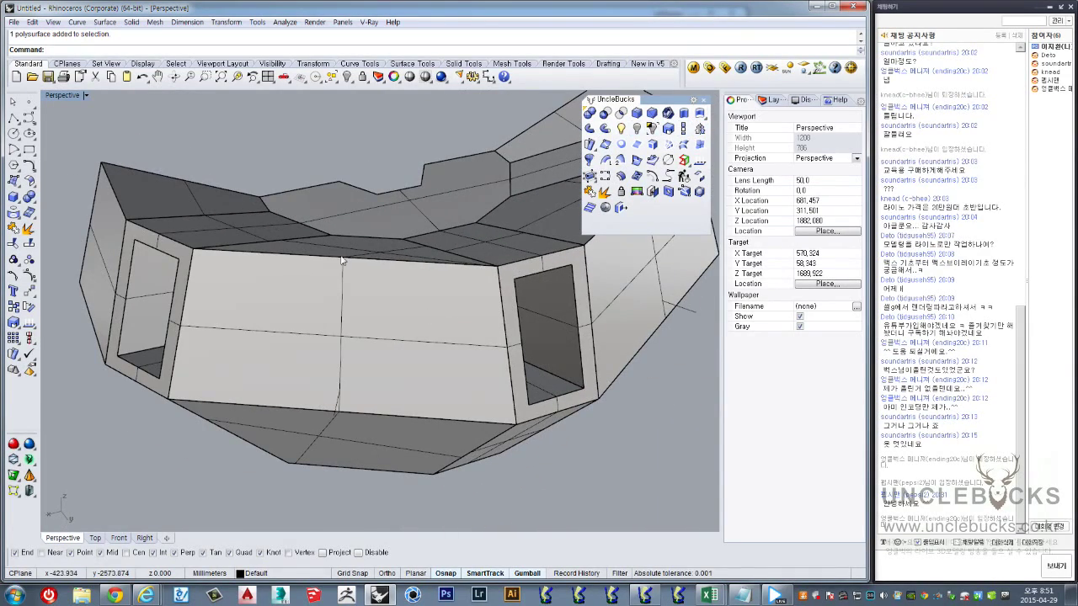
{"action": "mouse_move", "coordinate": [342, 262]}
{"action": "right_mouse_down"}
{"action": "mouse_move", "coordinate": [362, 313]}
{"action": "mouse_move", "coordinate": [446, 339]}
{"action": "mouse_move", "coordinate": [450, 351]}
{"action": "mouse_move", "coordinate": [447, 202]}
{"action": "mouse_move", "coordinate": [433, 178]}
{"action": "mouse_move", "coordinate": [373, 224]}
{"action": "right_mouse_up"}
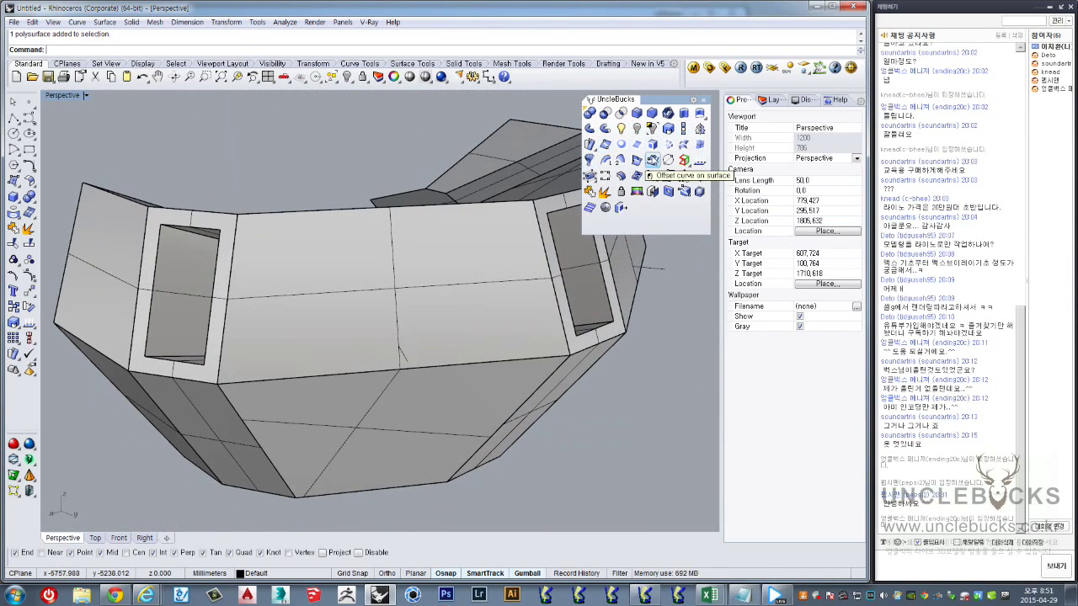
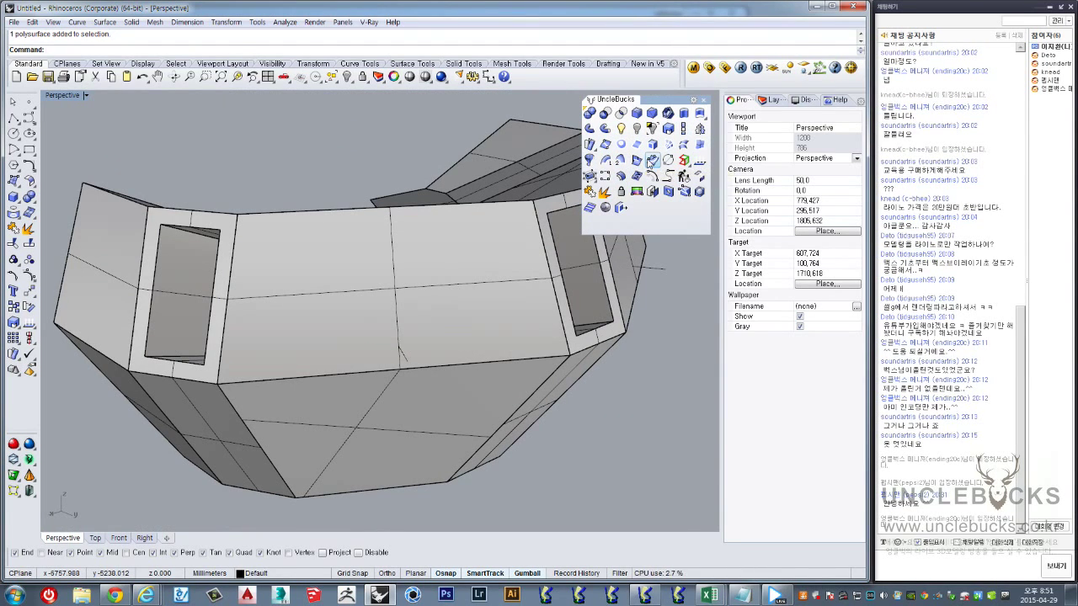
Duplicate the front face's border of the faceted ring as a closed curve
{"action": "right_click_drag", "start_coordinate": [414, 256], "coordinate": [410, 277]}
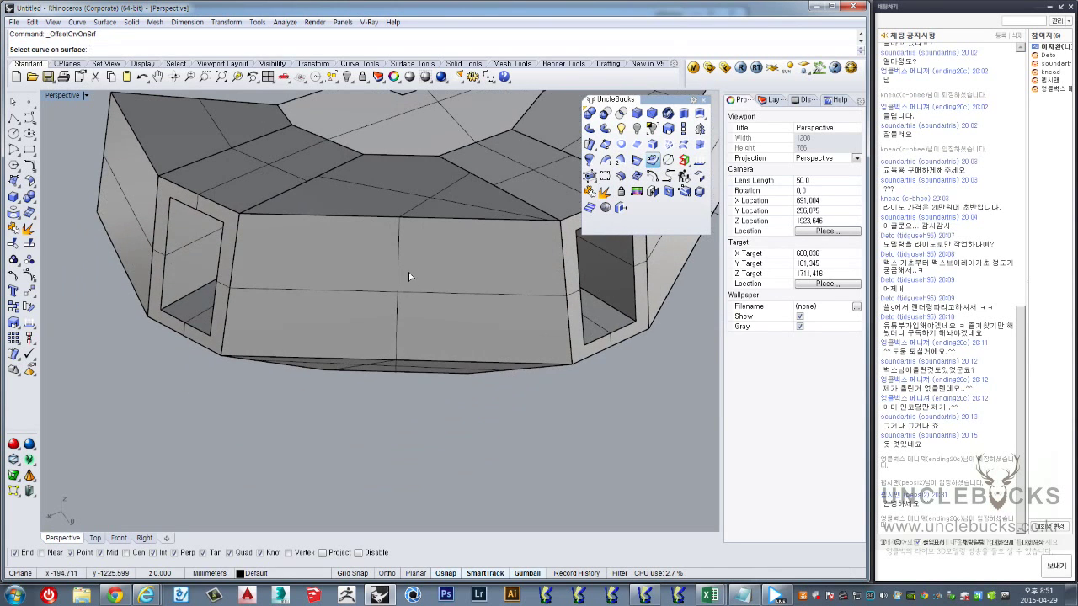
{"action": "left_click", "coordinate": [440, 262]}
{"action": "left_click", "coordinate": [551, 388]}
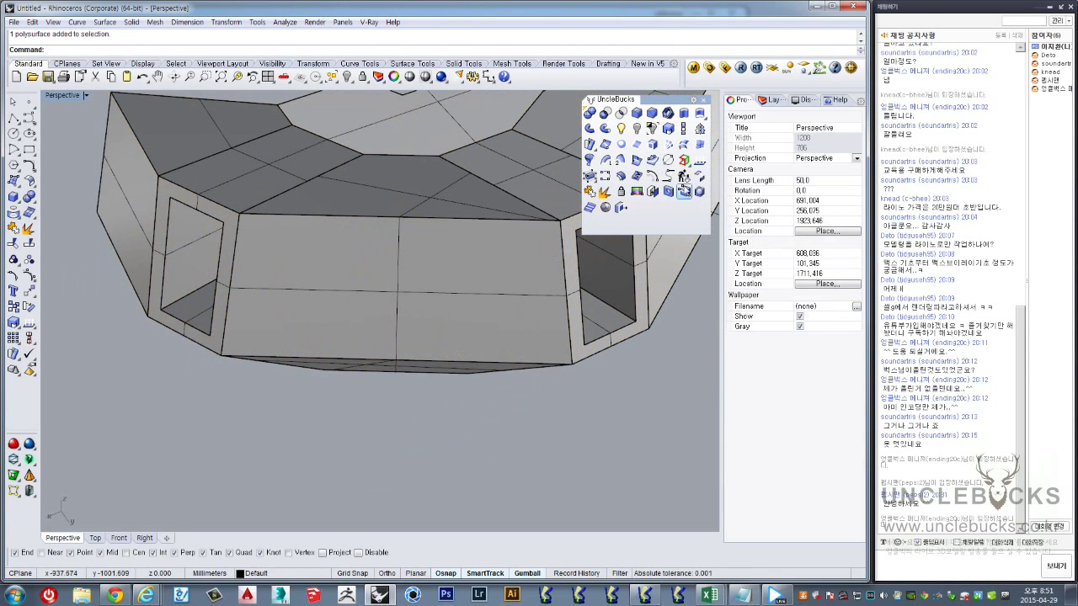
{"action": "right_click_drag", "start_coordinate": [457, 230], "coordinate": [332, 301]}
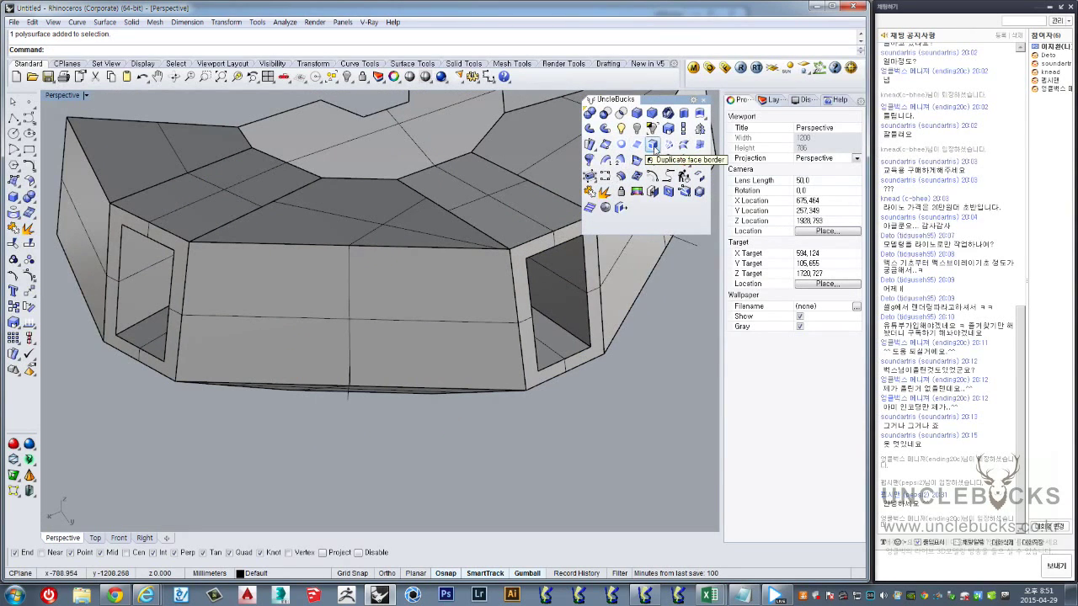
{"action": "left_click", "coordinate": [654, 145]}
{"action": "left_click", "coordinate": [413, 317]}
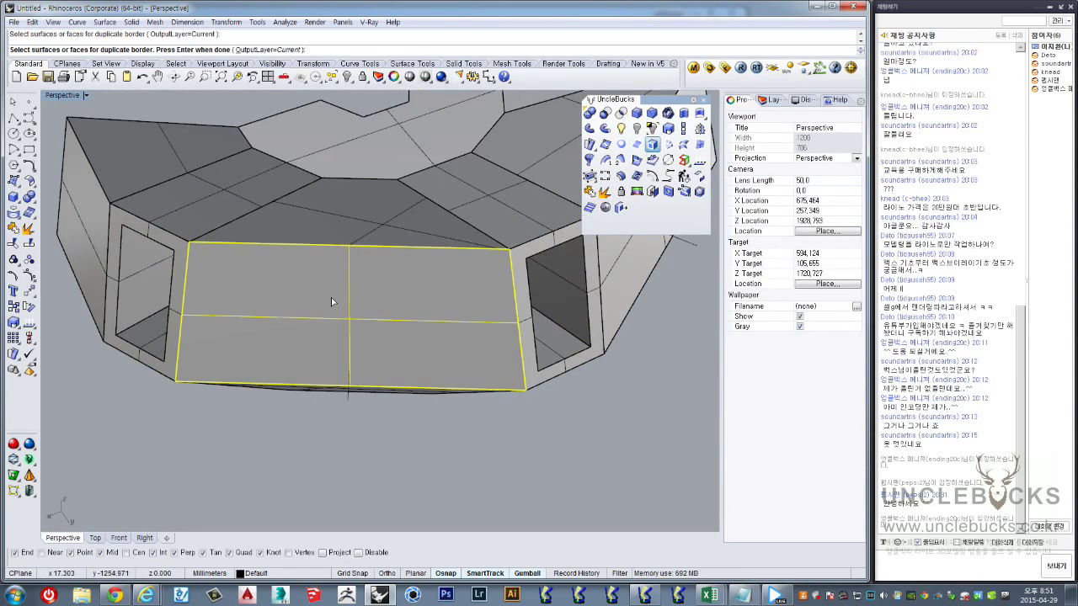
{"action": "key", "text": "Return"}
{"action": "key", "text": "Escape"}
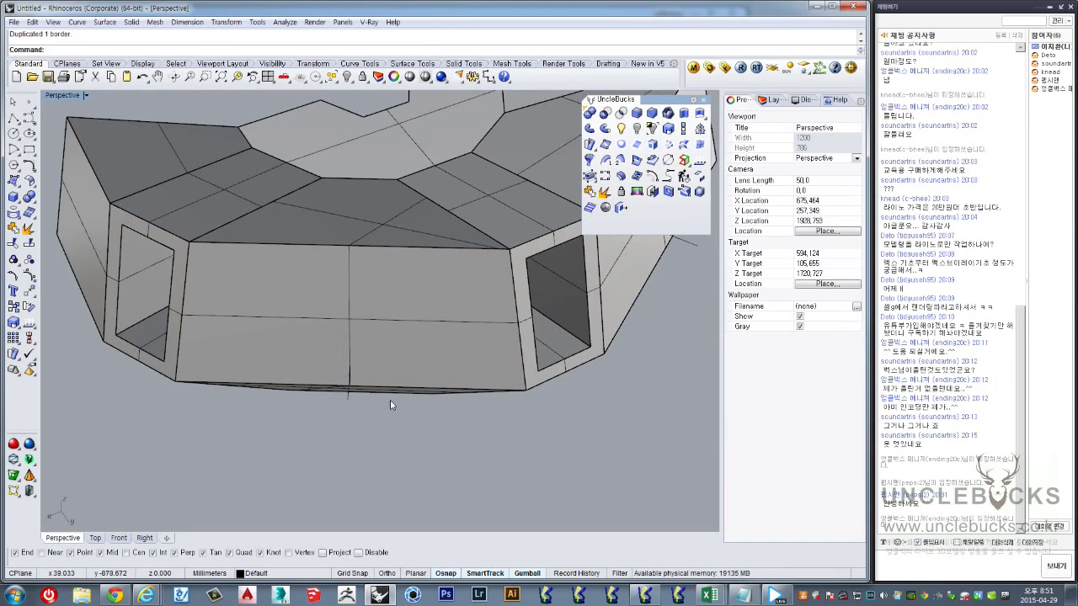
Check the new border curve on the front face, then select the whole ring polysurface
{"action": "left_click", "coordinate": [399, 391]}
{"action": "left_click", "coordinate": [438, 421]}
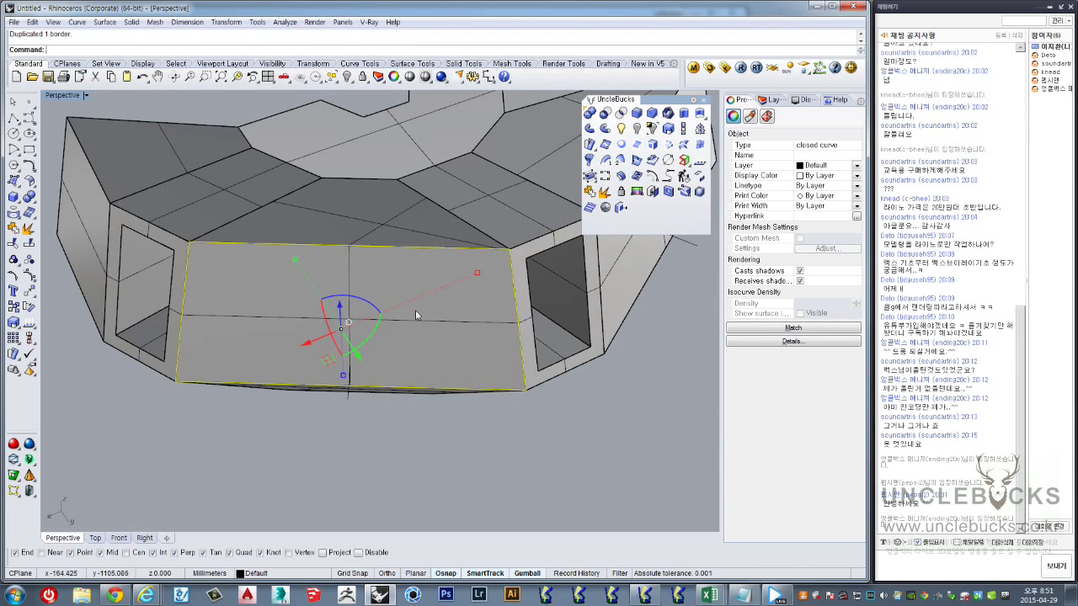
{"action": "right_click_drag", "start_coordinate": [415, 315], "coordinate": [451, 305]}
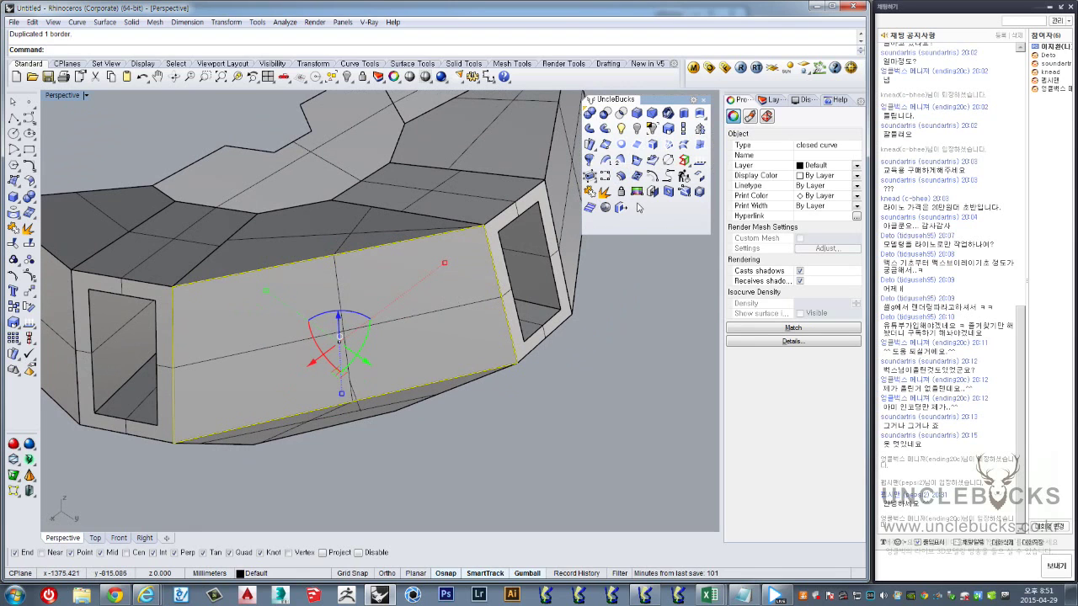
{"action": "left_click", "coordinate": [483, 427]}
{"action": "left_click", "coordinate": [373, 341]}
Alt-drag the gumball to place a copy of the ring beside the original
{"action": "scroll", "coordinate": [379, 342], "scroll_direction": "down", "scroll_amount": 5}
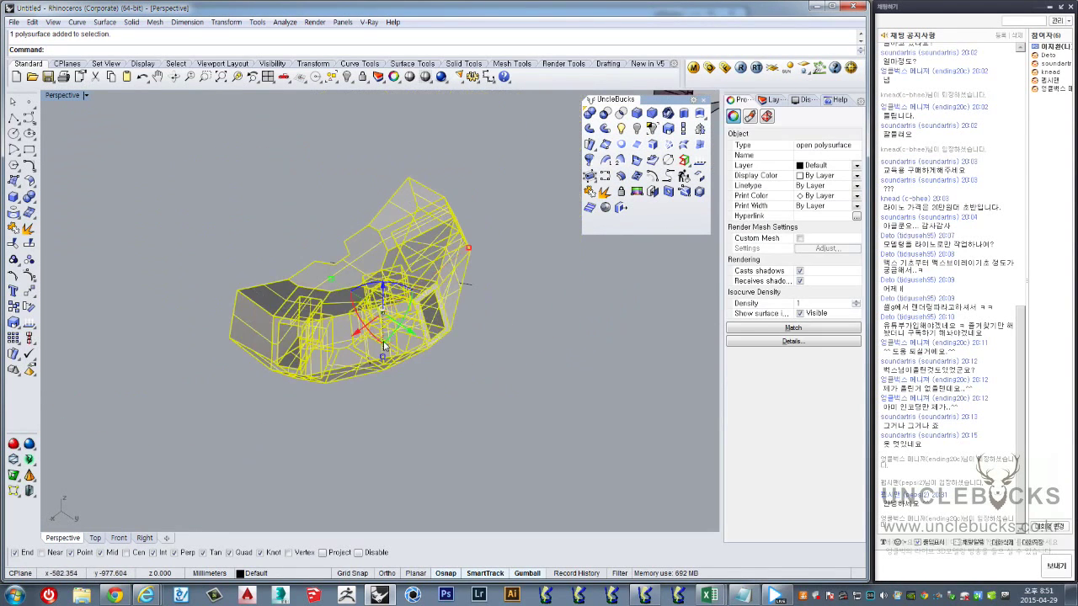
{"action": "right_click_drag", "start_coordinate": [384, 346], "coordinate": [391, 321]}
{"action": "left_click_drag", "start_coordinate": [393, 318], "coordinate": [502, 360]}
{"action": "key", "text": "alt"}
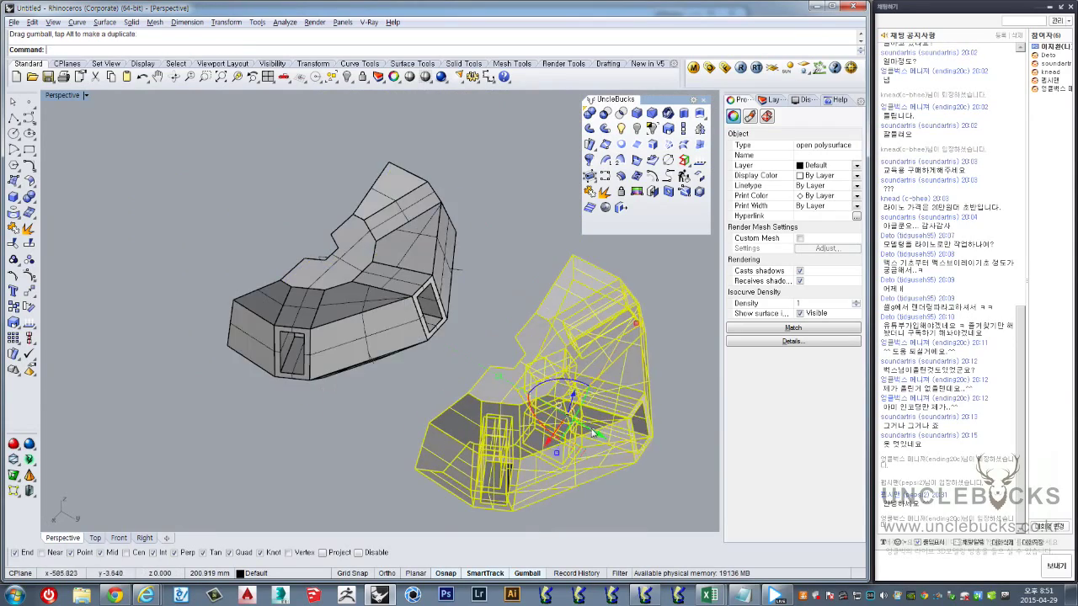
{"action": "scroll", "coordinate": [502, 361], "scroll_direction": "up", "scroll_amount": 3}
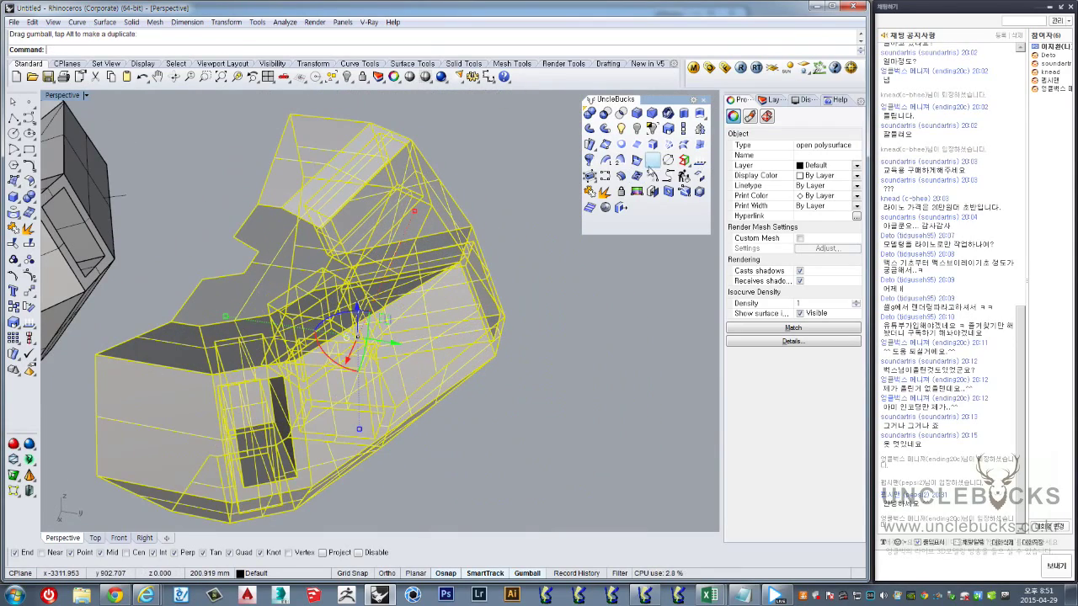
{"action": "right_click_drag", "start_coordinate": [594, 281], "coordinate": [547, 252]}
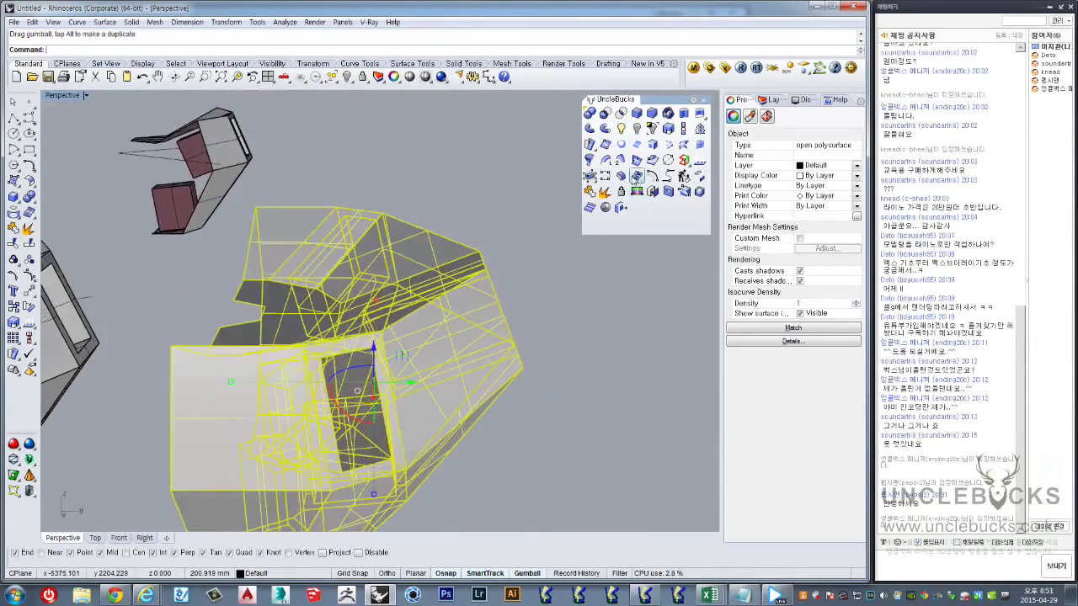
Offset the copied ring's surfaces by 5 in the flipped direction into a solid
{"action": "left_click", "coordinate": [620, 175]}
{"action": "right_click_drag", "start_coordinate": [241, 376], "coordinate": [406, 298], "text": "shift"}
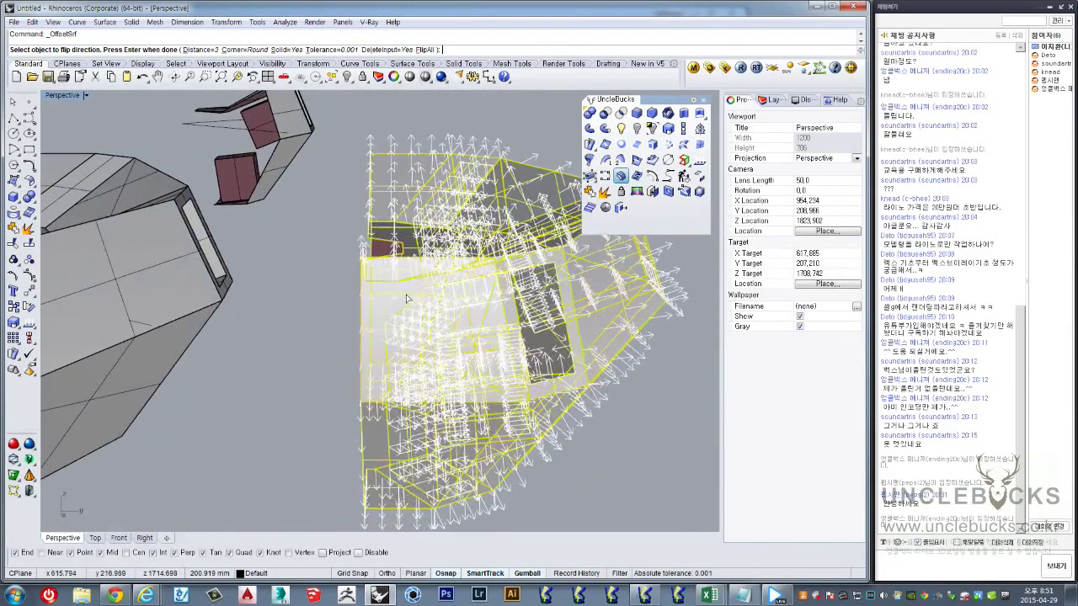
{"action": "left_click", "coordinate": [404, 179]}
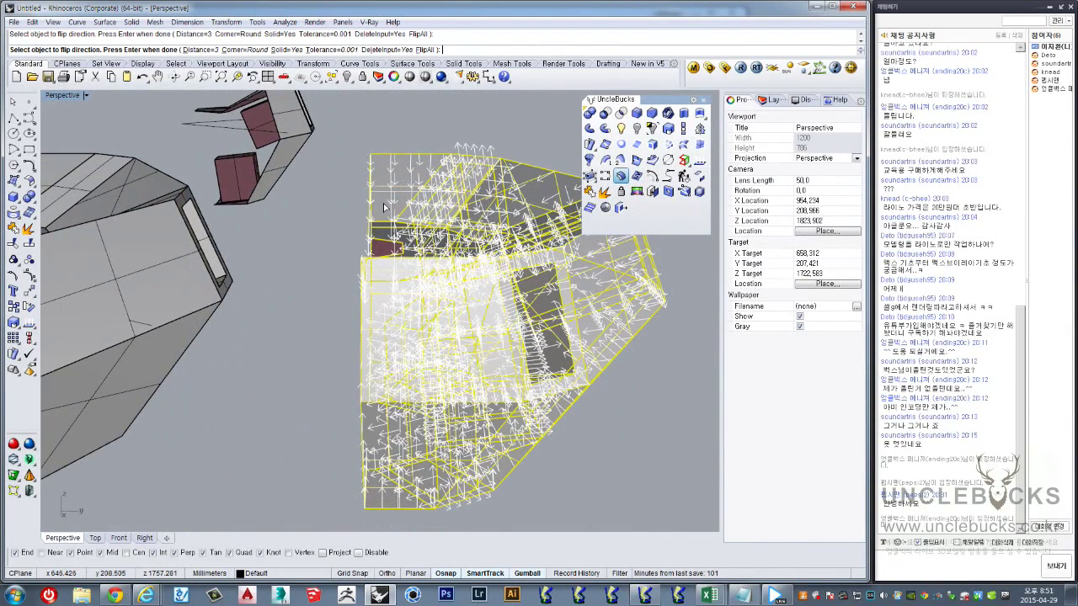
{"action": "type", "text": "5"}
{"action": "key", "text": "Return"}
{"action": "key", "text": "Return"}
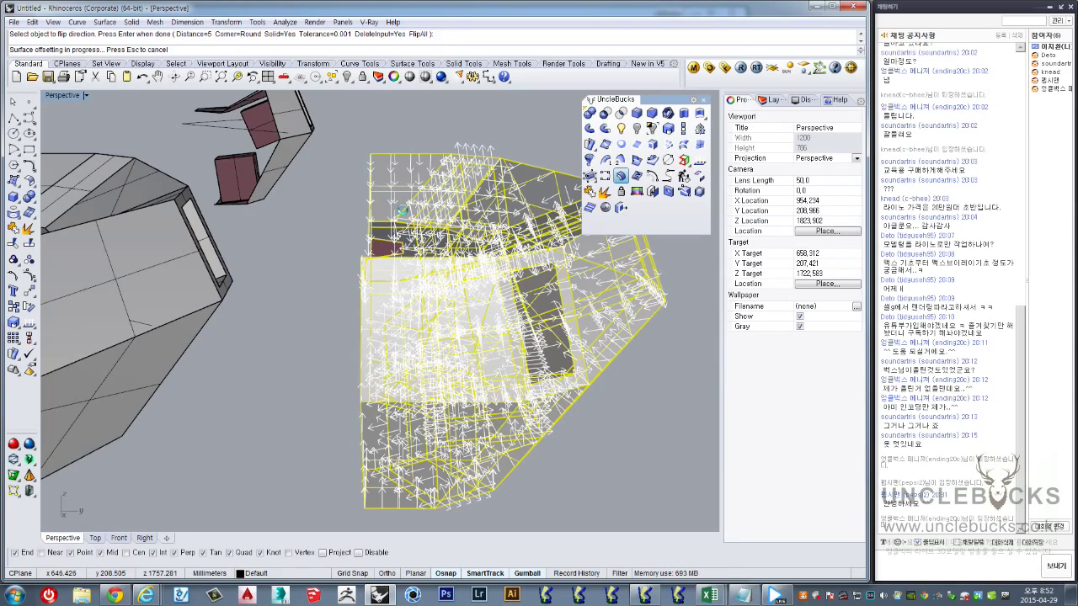
{"action": "scroll", "coordinate": [396, 219], "scroll_direction": "up", "scroll_amount": 3}
{"action": "scroll", "coordinate": [433, 197], "scroll_direction": "up", "scroll_amount": 3}
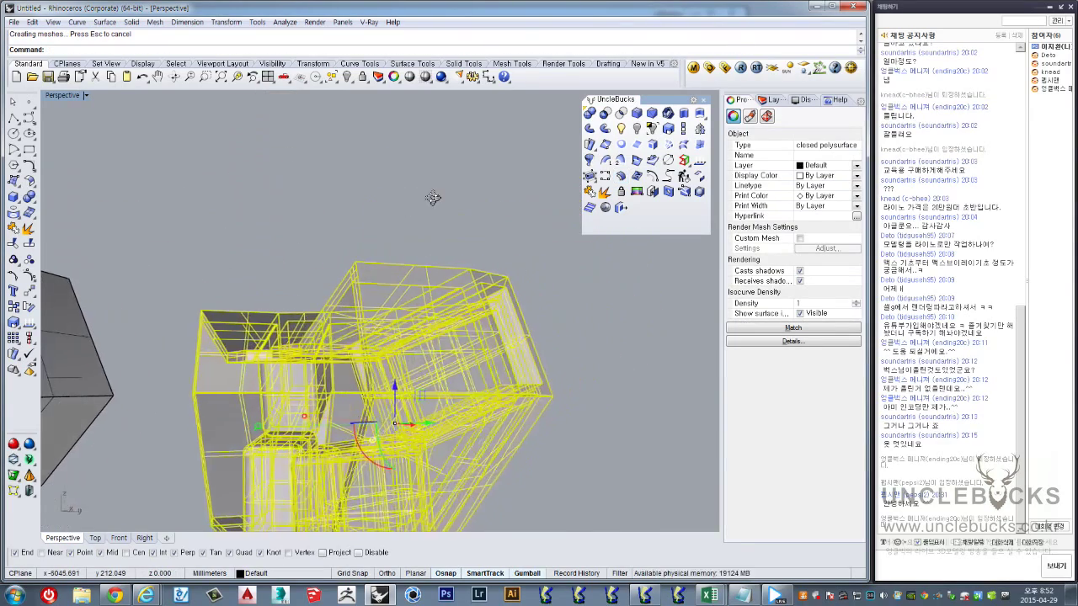
{"action": "scroll", "coordinate": [443, 188], "scroll_direction": "up", "scroll_amount": 3}
{"action": "key", "text": "Escape"}
Orbit around the thickened copy to inspect the 5-unit solid
{"action": "mouse_move", "coordinate": [363, 282]}
{"action": "right_mouse_down"}
{"action": "mouse_move", "coordinate": [385, 270]}
{"action": "mouse_move", "coordinate": [393, 309]}
{"action": "mouse_move", "coordinate": [309, 337]}
{"action": "mouse_move", "coordinate": [442, 318]}
{"action": "mouse_move", "coordinate": [254, 392]}
{"action": "right_mouse_up"}
{"action": "left_click", "coordinate": [399, 397]}
{"action": "mouse_move", "coordinate": [400, 397]}
{"action": "right_mouse_down"}
{"action": "mouse_move", "coordinate": [393, 337]}
{"action": "mouse_move", "coordinate": [355, 232]}
{"action": "mouse_move", "coordinate": [380, 355]}
{"action": "mouse_move", "coordinate": [528, 320]}
{"action": "mouse_move", "coordinate": [580, 353]}
{"action": "mouse_move", "coordinate": [359, 390]}
{"action": "mouse_move", "coordinate": [467, 343]}
{"action": "mouse_move", "coordinate": [342, 298]}
{"action": "mouse_move", "coordinate": [362, 310]}
{"action": "mouse_move", "coordinate": [331, 326]}
{"action": "right_mouse_up"}
{"action": "key", "text": "Escape"}
{"action": "scroll", "coordinate": [332, 327], "scroll_direction": "down", "scroll_amount": 2}
Alt-drag a copy of the ring together with its border curves off to the side
{"action": "scroll", "coordinate": [332, 328], "scroll_direction": "down", "scroll_amount": 2}
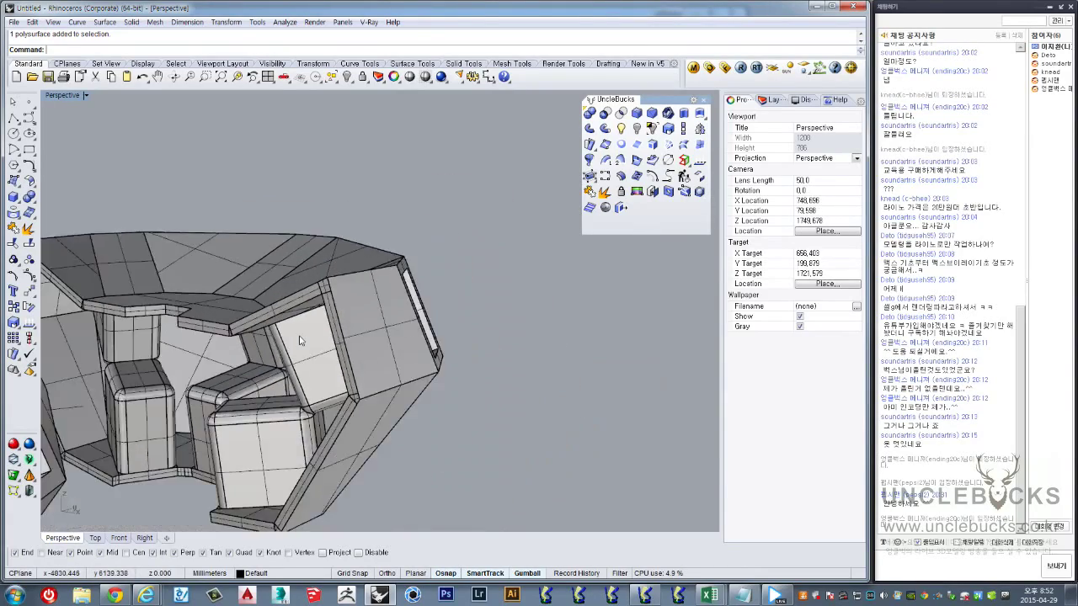
{"action": "scroll", "coordinate": [312, 345], "scroll_direction": "down", "scroll_amount": 2}
{"action": "scroll", "coordinate": [289, 360], "scroll_direction": "down", "scroll_amount": 2}
{"action": "left_click", "coordinate": [446, 253]}
{"action": "scroll", "coordinate": [475, 265], "scroll_direction": "down", "scroll_amount": 2}
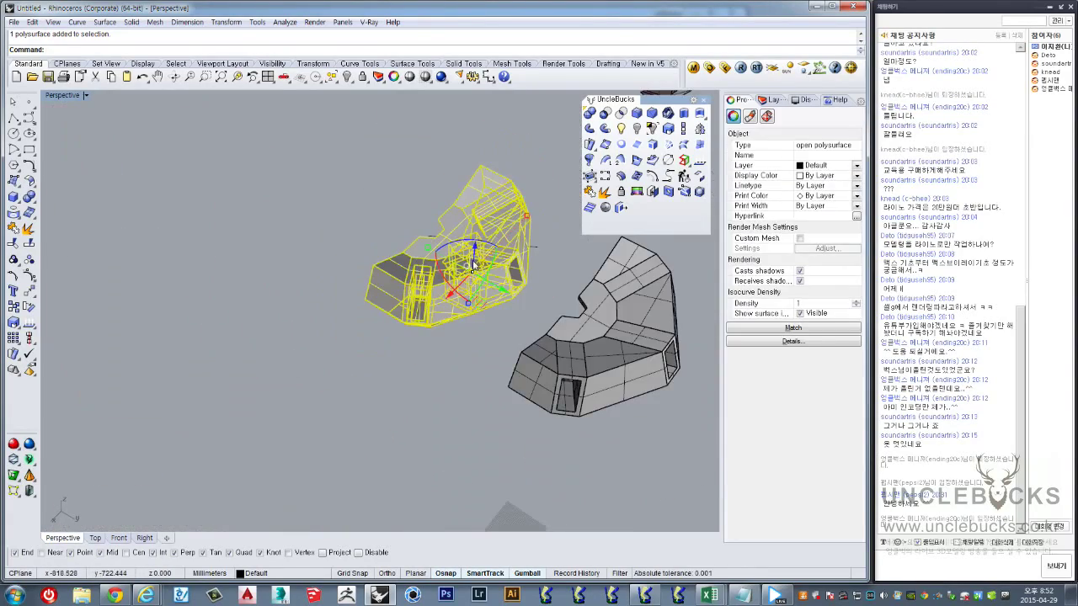
{"action": "left_click", "coordinate": [357, 190]}
{"action": "left_click_drag", "start_coordinate": [357, 190], "coordinate": [495, 290]}
{"action": "mouse_move", "coordinate": [496, 291]}
{"action": "right_mouse_down"}
{"action": "mouse_move", "coordinate": [556, 341]}
{"action": "mouse_move", "coordinate": [345, 227]}
{"action": "right_mouse_up"}
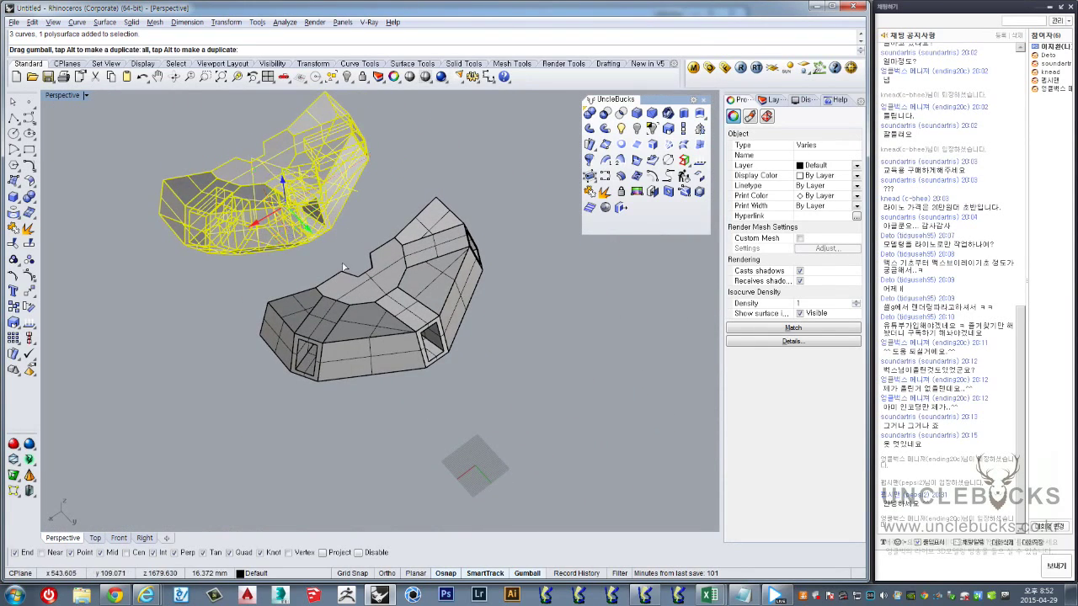
{"action": "left_click_drag", "start_coordinate": [345, 227], "coordinate": [629, 442]}
{"action": "key", "text": "alt"}
{"action": "scroll", "coordinate": [542, 328], "scroll_direction": "up", "scroll_amount": 3}
{"action": "key", "text": "Escape"}
Offset the front-face border curve 5 along the front face with OffsetCrvOnSrf
{"action": "scroll", "coordinate": [400, 310], "scroll_direction": "up", "scroll_amount": 3}
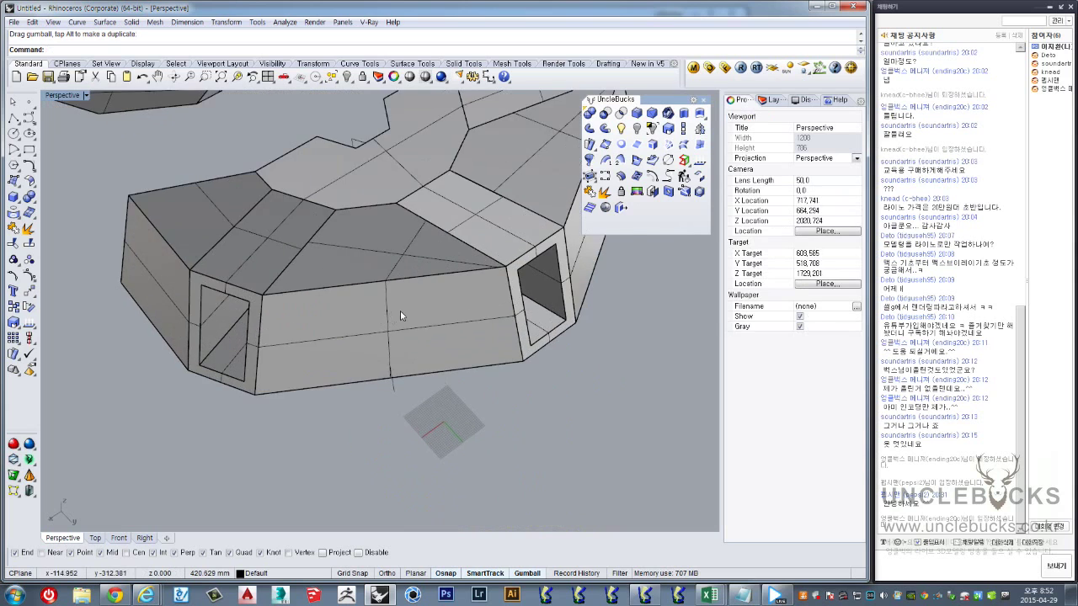
{"action": "left_click", "coordinate": [417, 342]}
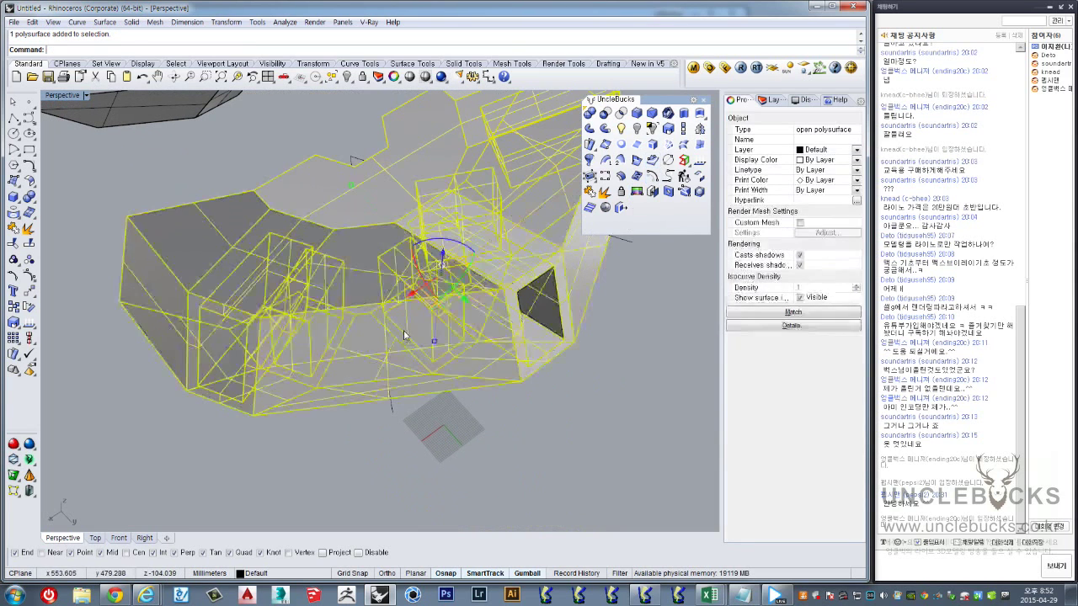
{"action": "left_click", "coordinate": [445, 395]}
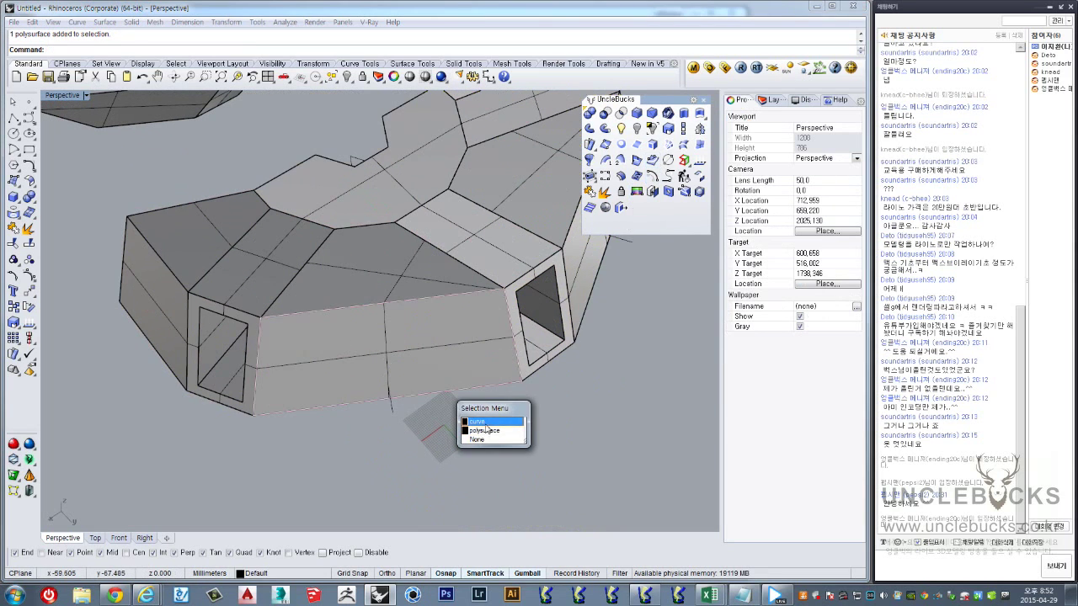
{"action": "left_click", "coordinate": [485, 421]}
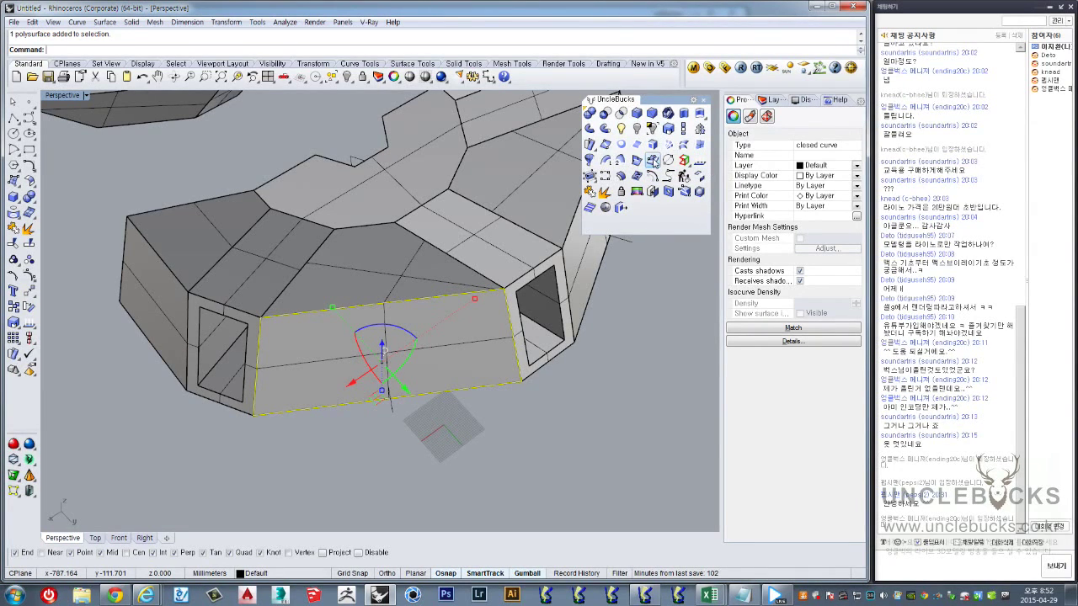
{"action": "left_click", "coordinate": [653, 160]}
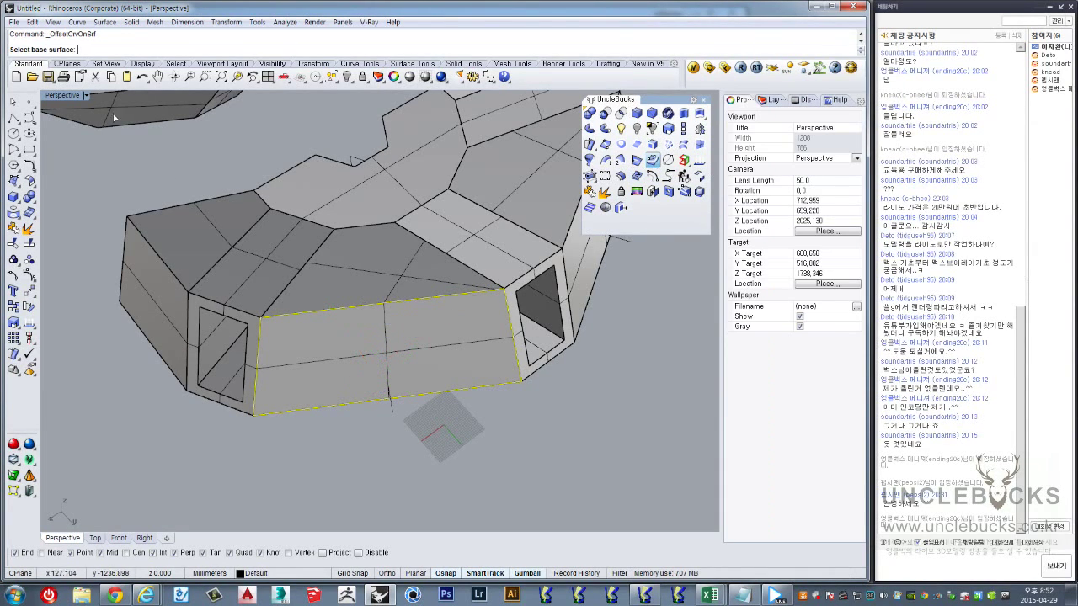
{"action": "left_click", "coordinate": [385, 330]}
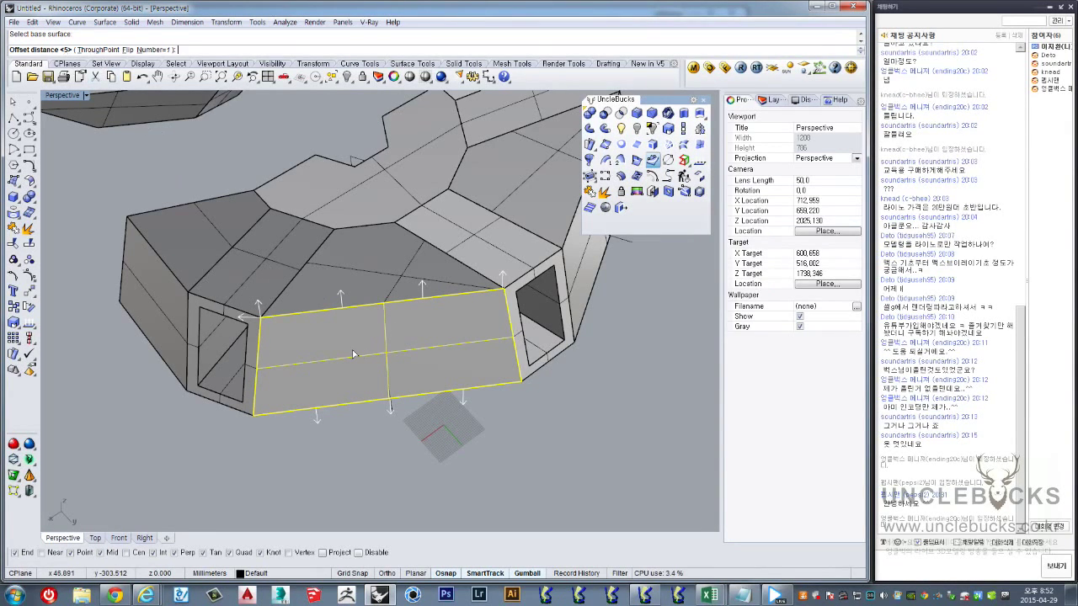
{"action": "key", "text": "Return"}
Repeat the curve-on-surface offset on the front face at distance 5
{"action": "scroll", "coordinate": [306, 352], "scroll_direction": "up", "scroll_amount": 3}
{"action": "scroll", "coordinate": [333, 368], "scroll_direction": "up", "scroll_amount": 3}
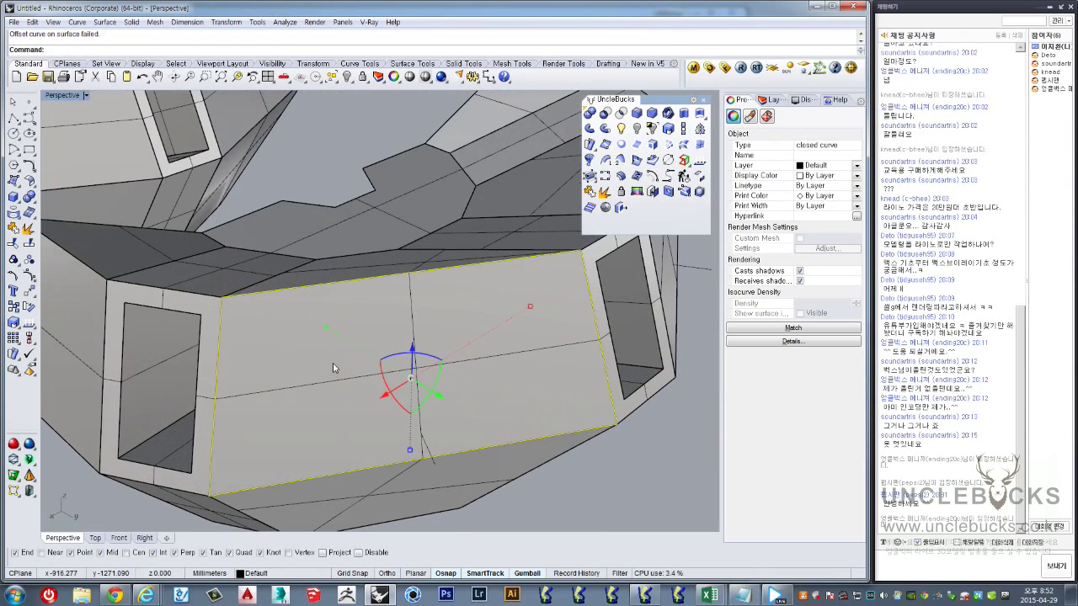
{"action": "key", "text": "Return"}
{"action": "left_click", "coordinate": [331, 344]}
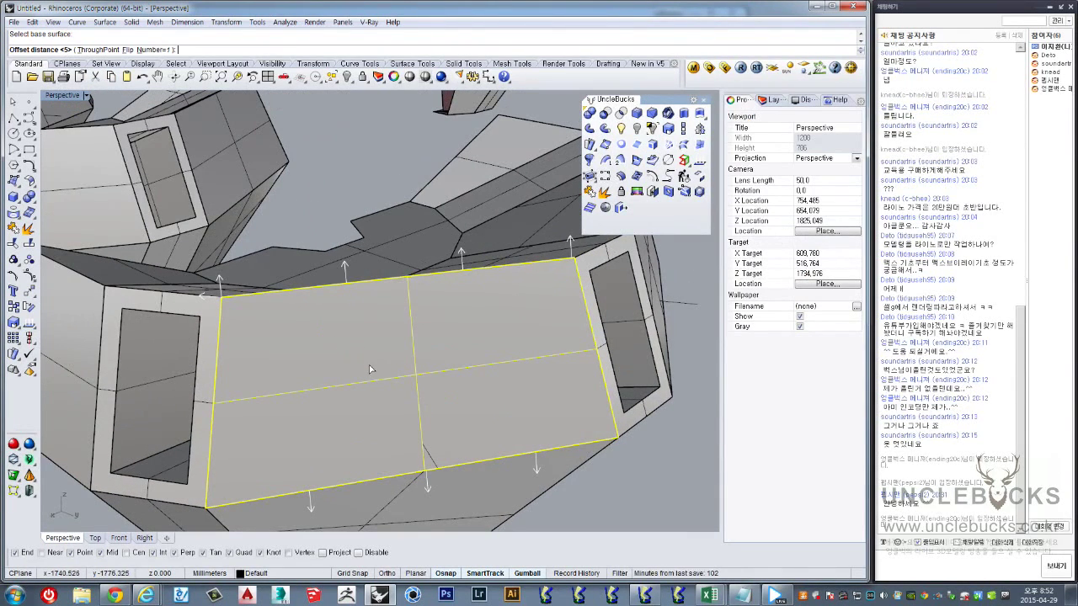
{"action": "key", "text": "Return"}
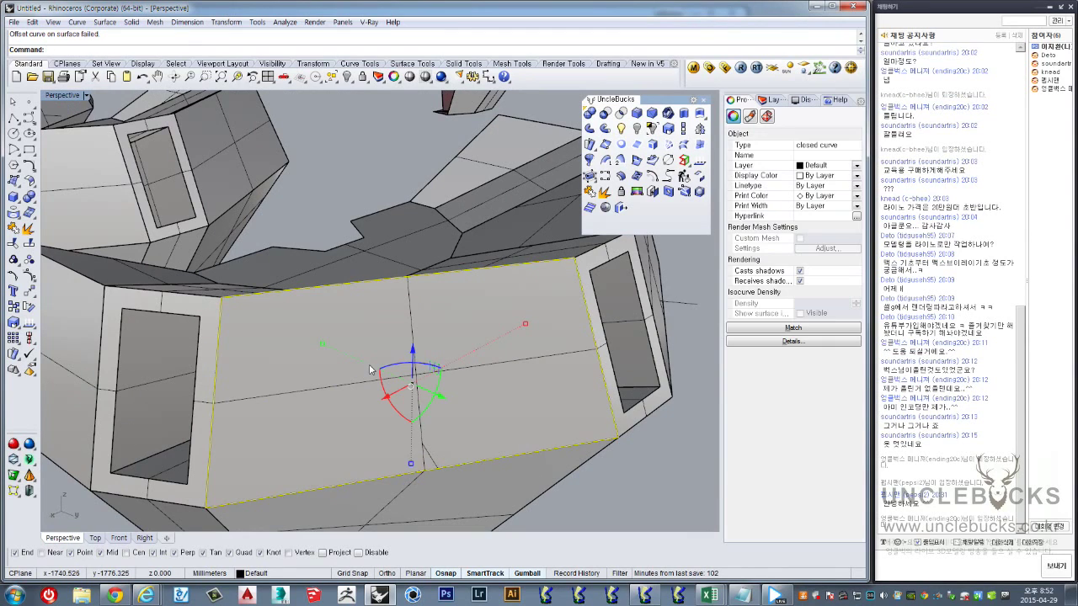
Orbit to check the failed offset and reselect the front-face border curve
{"action": "mouse_move", "coordinate": [369, 365]}
{"action": "right_mouse_down"}
{"action": "mouse_move", "coordinate": [448, 417]}
{"action": "mouse_move", "coordinate": [428, 304]}
{"action": "mouse_move", "coordinate": [448, 372]}
{"action": "mouse_move", "coordinate": [354, 331]}
{"action": "mouse_move", "coordinate": [279, 247]}
{"action": "mouse_move", "coordinate": [409, 371]}
{"action": "mouse_move", "coordinate": [438, 327]}
{"action": "mouse_move", "coordinate": [418, 256]}
{"action": "right_mouse_up"}
{"action": "left_click", "coordinate": [427, 304]}
{"action": "left_click", "coordinate": [448, 372]}
{"action": "left_click", "coordinate": [484, 395]}
Duplicate the slanted top face's border and offset it 5 inward along that face
{"action": "scroll", "coordinate": [418, 256], "scroll_direction": "up", "scroll_amount": 3}
{"action": "left_click", "coordinate": [418, 256]}
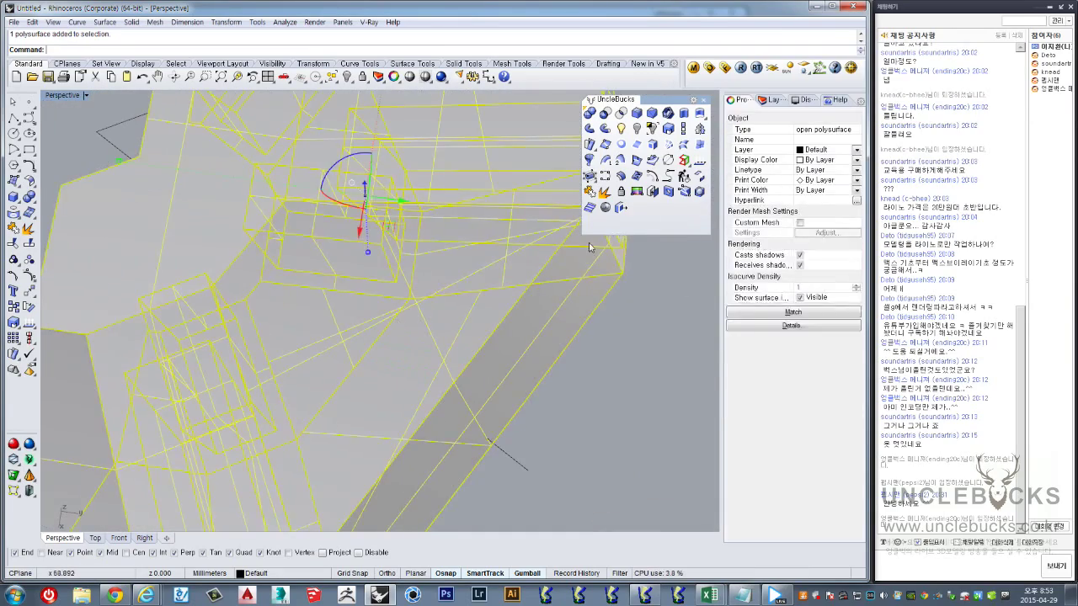
{"action": "left_click", "coordinate": [668, 192]}
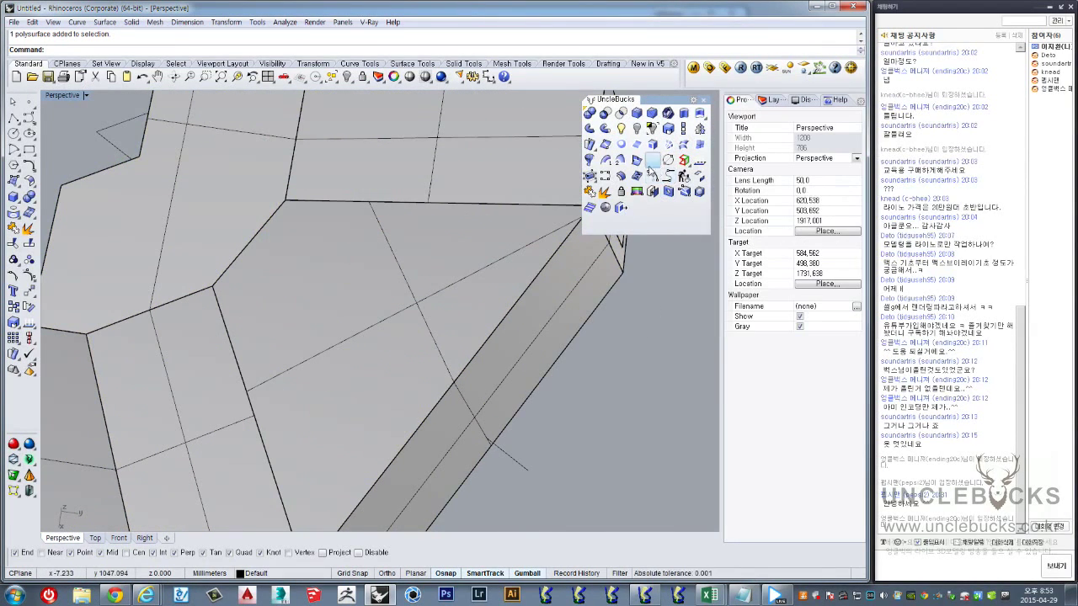
{"action": "left_click", "coordinate": [652, 176]}
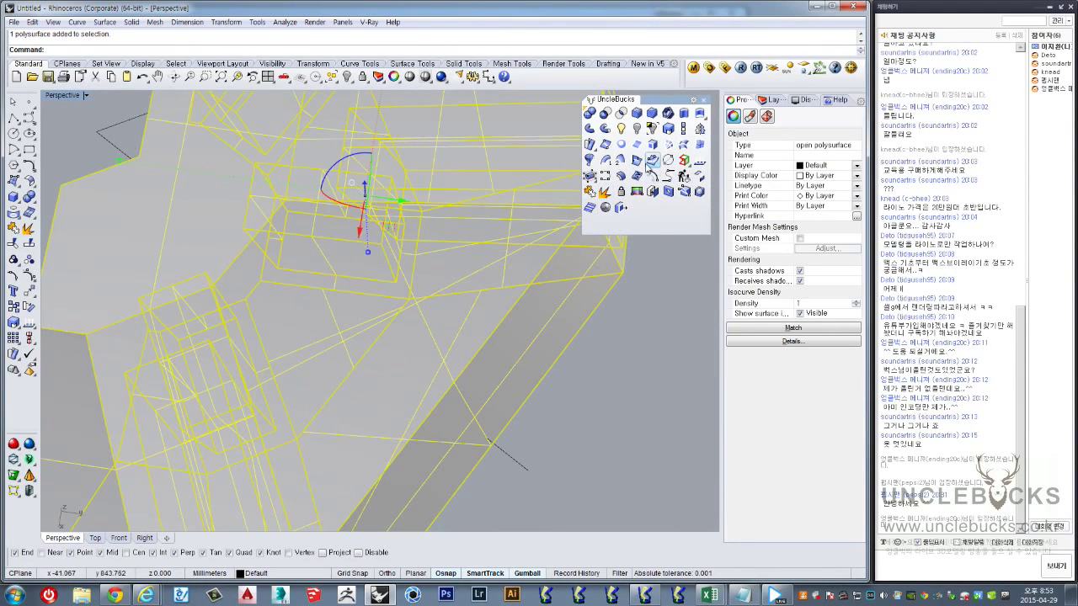
{"action": "left_click", "coordinate": [637, 144]}
{"action": "left_click", "coordinate": [368, 293]}
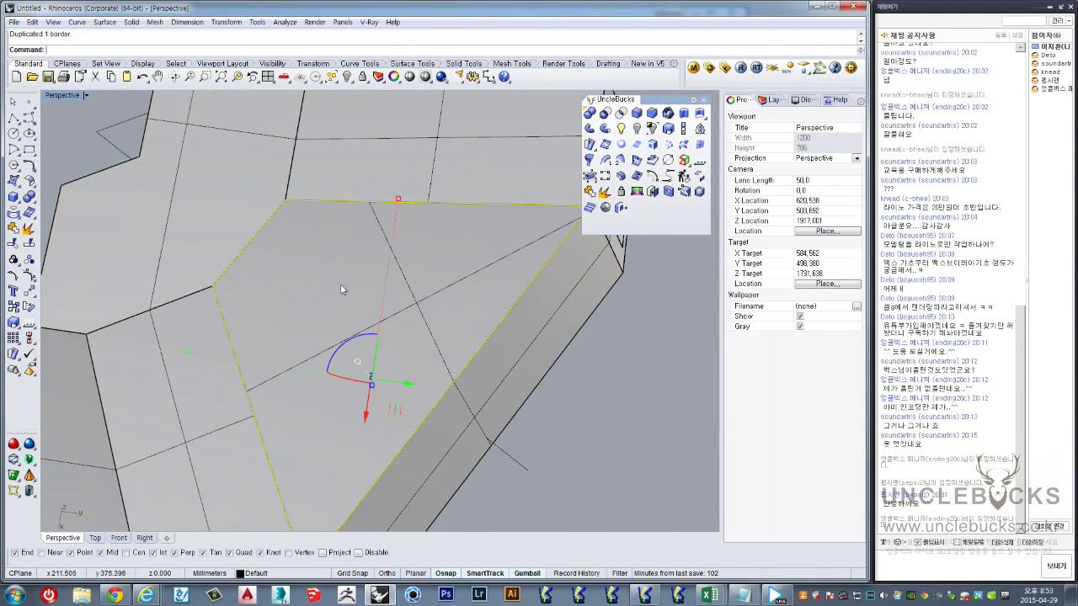
{"action": "left_click", "coordinate": [660, 166]}
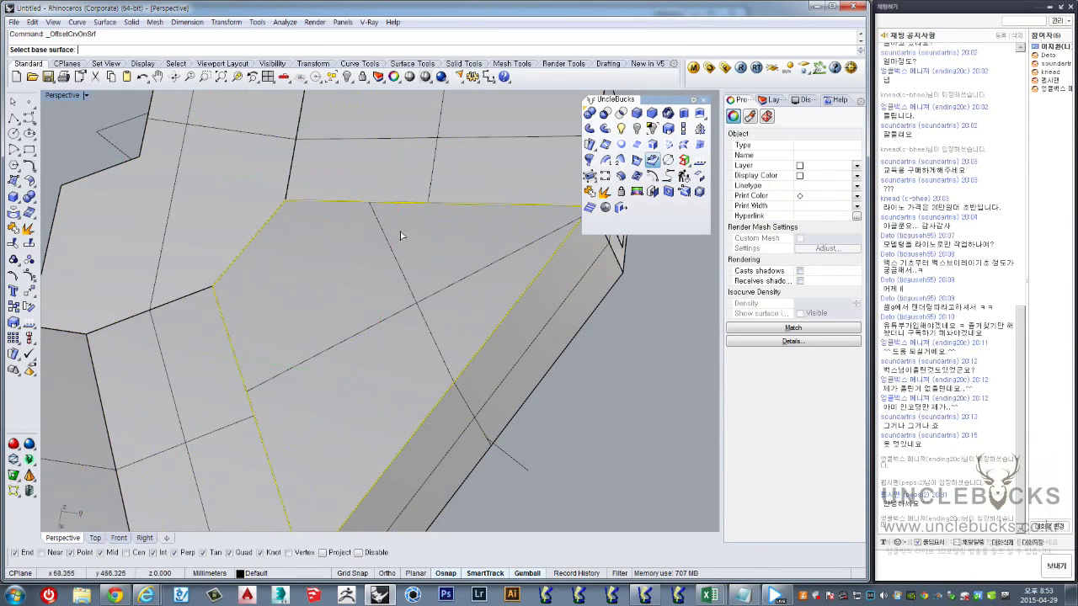
{"action": "left_click", "coordinate": [370, 257]}
{"action": "type", "text": "Flip"}
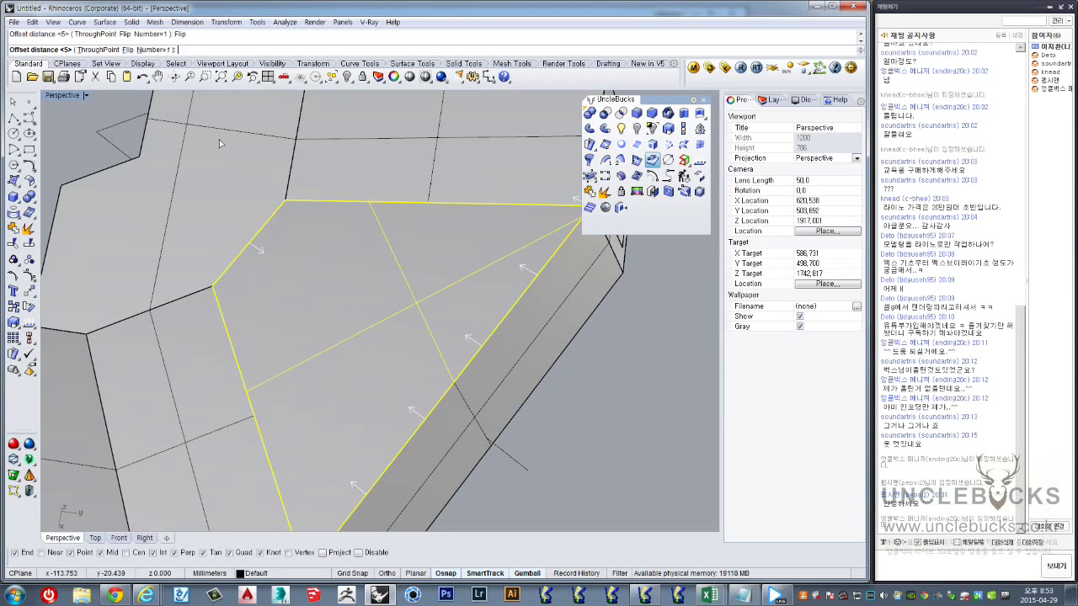
{"action": "right_click", "coordinate": [397, 318]}
Offset the front face's border curve 5 along the face, flipped inward
{"action": "right_click_drag", "start_coordinate": [379, 312], "coordinate": [392, 312]}
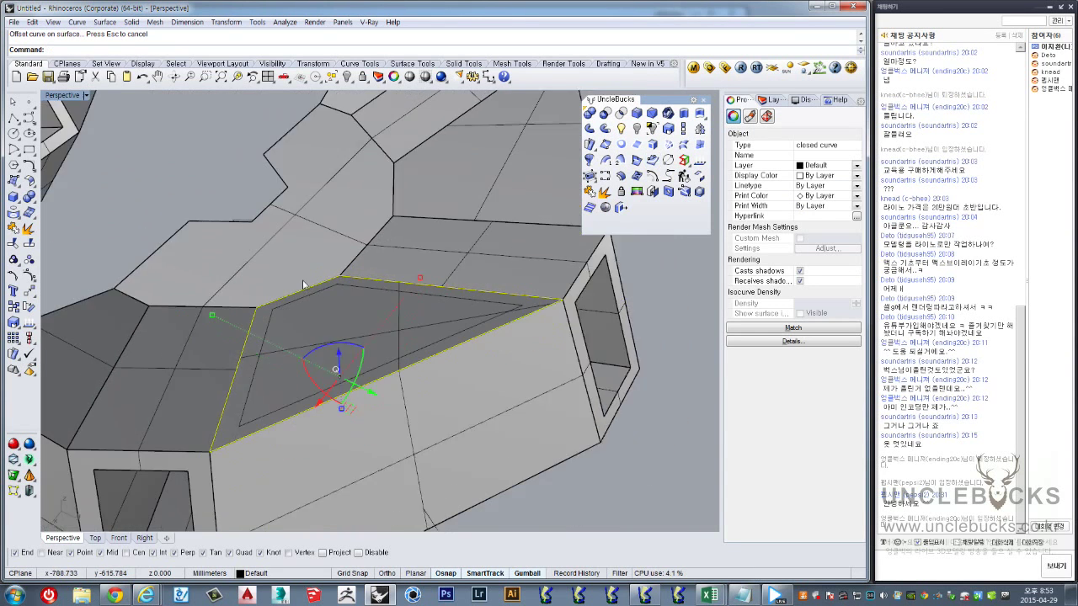
{"action": "key", "text": "Escape"}
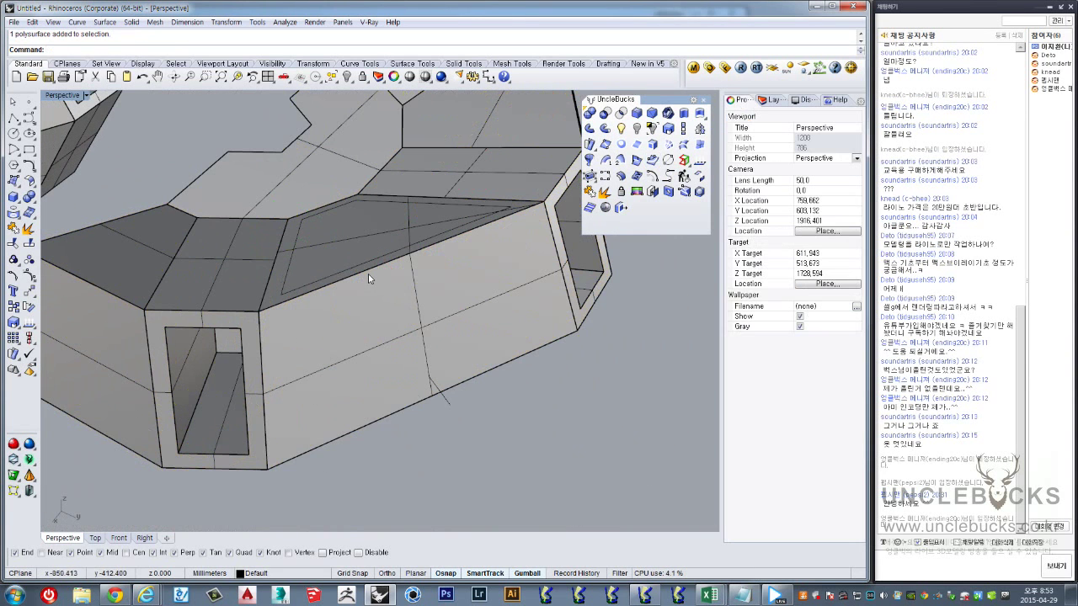
{"action": "left_click", "coordinate": [369, 269]}
{"action": "left_click", "coordinate": [403, 299]}
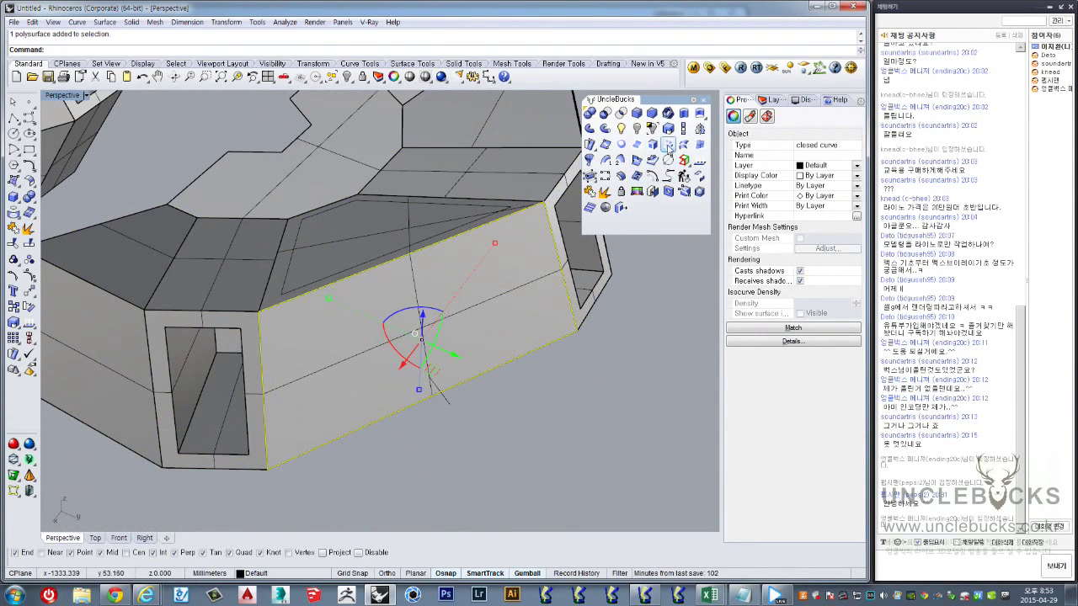
{"action": "left_click", "coordinate": [650, 161]}
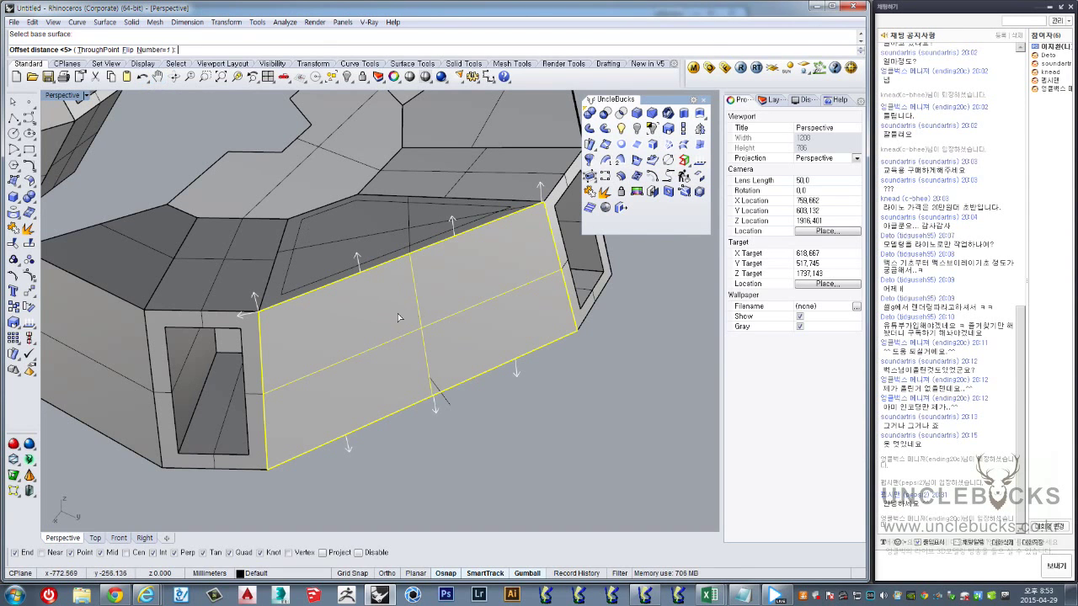
{"action": "left_click", "coordinate": [127, 50]}
{"action": "key", "text": "Return"}
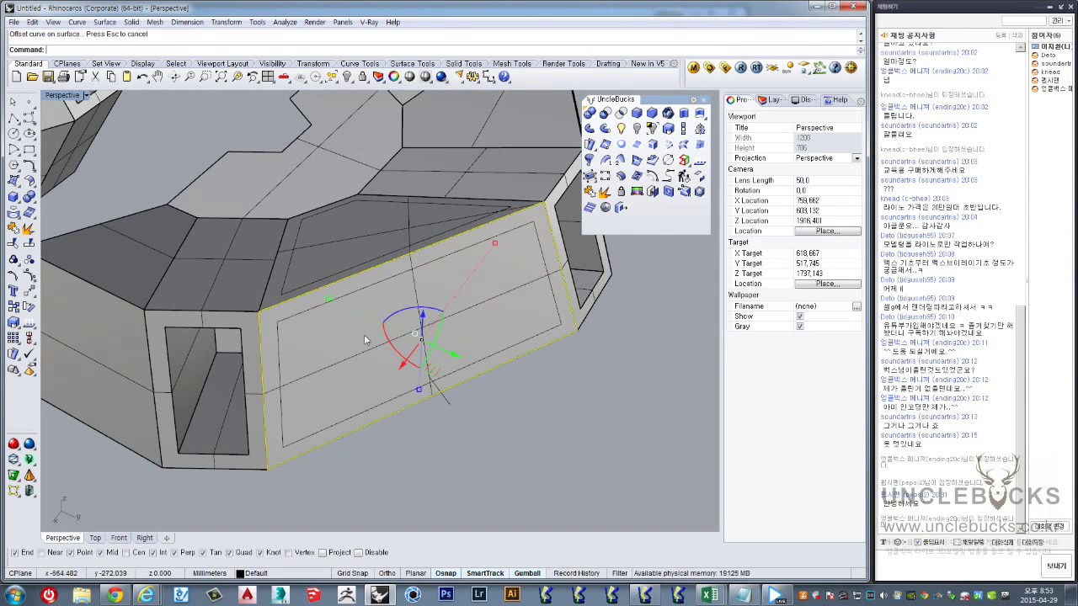
{"action": "right_click_drag", "start_coordinate": [373, 329], "coordinate": [358, 338]}
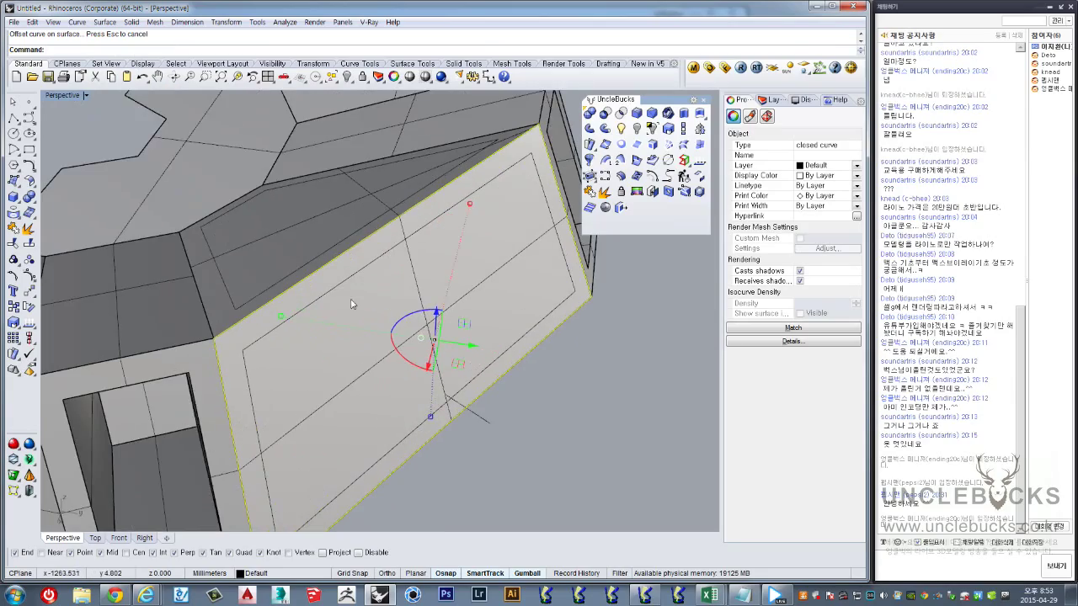
{"action": "left_click", "coordinate": [362, 315], "text": "shift"}
{"action": "right_click_drag", "start_coordinate": [362, 315], "coordinate": [448, 434]}
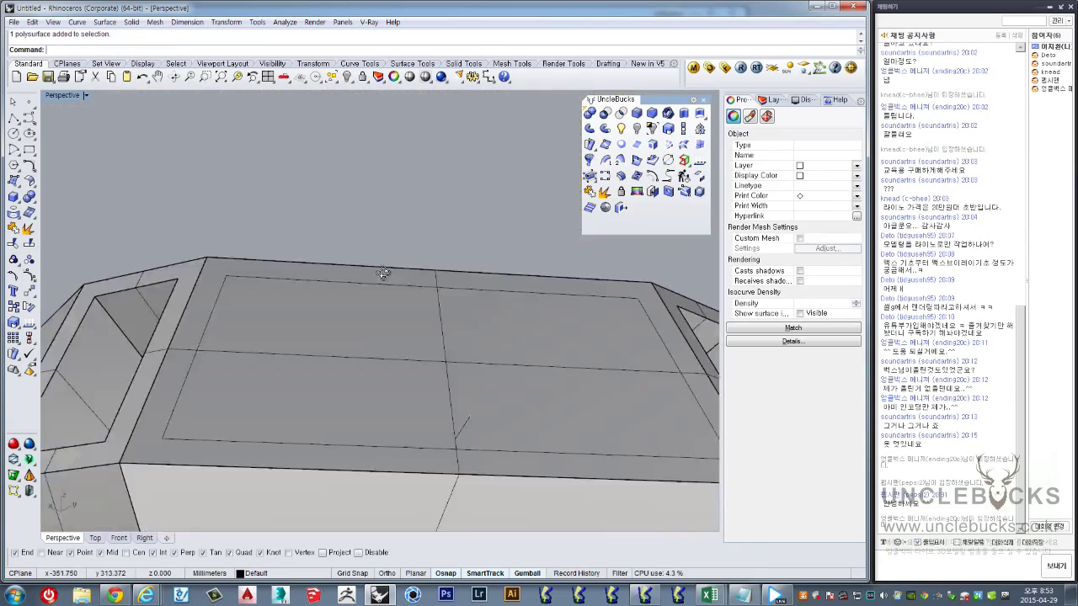
{"action": "key", "text": "Escape"}
{"action": "scroll", "coordinate": [399, 369], "scroll_direction": "down", "scroll_amount": 5}
{"action": "mouse_move", "coordinate": [399, 369]}
{"action": "right_mouse_down"}
{"action": "mouse_move", "coordinate": [378, 349]}
{"action": "mouse_move", "coordinate": [425, 318]}
{"action": "right_mouse_up"}
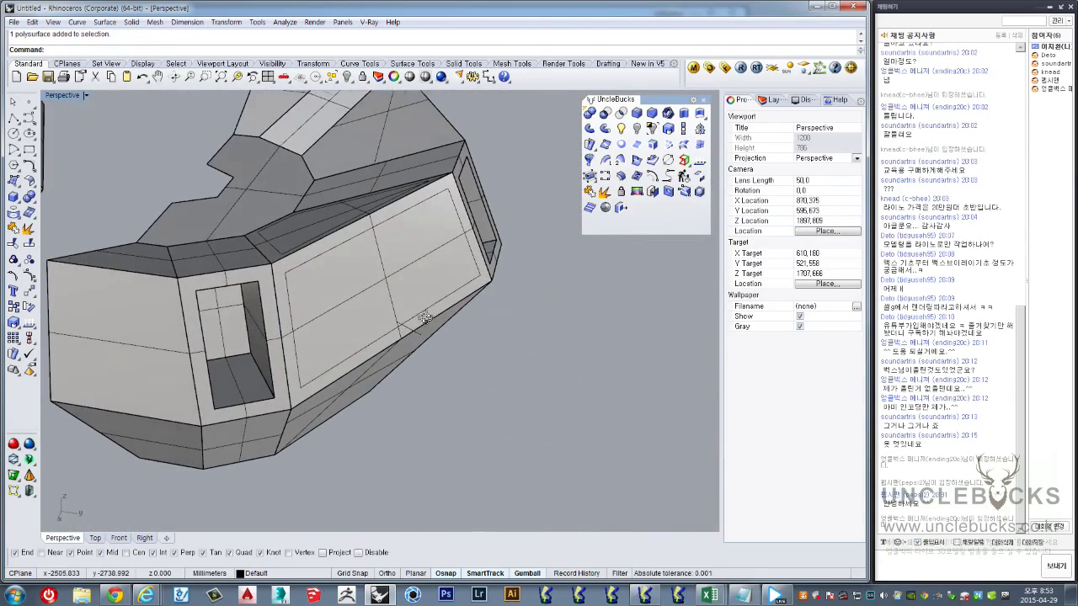
{"action": "scroll", "coordinate": [429, 226], "scroll_direction": "up", "scroll_amount": 2}
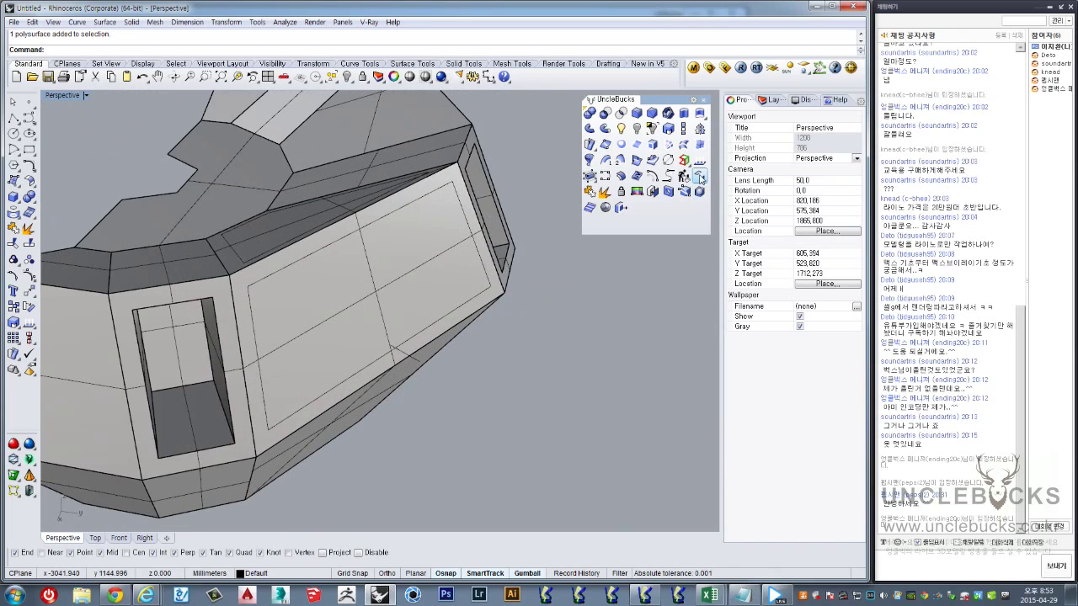
{"action": "scroll", "coordinate": [434, 268], "scroll_direction": "up", "scroll_amount": 1}
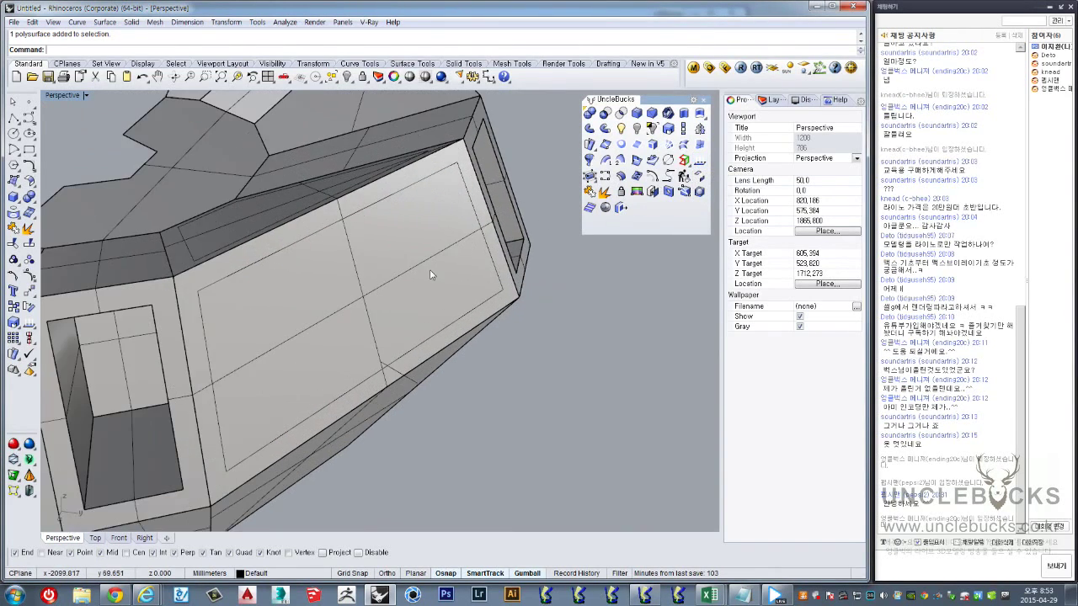
{"action": "scroll", "coordinate": [433, 272], "scroll_direction": "up", "scroll_amount": 3}
{"action": "right_click_drag", "start_coordinate": [413, 272], "coordinate": [422, 312]}
{"action": "scroll", "coordinate": [415, 321], "scroll_direction": "down", "scroll_amount": 3}
{"action": "scroll", "coordinate": [414, 320], "scroll_direction": "down", "scroll_amount": 2}
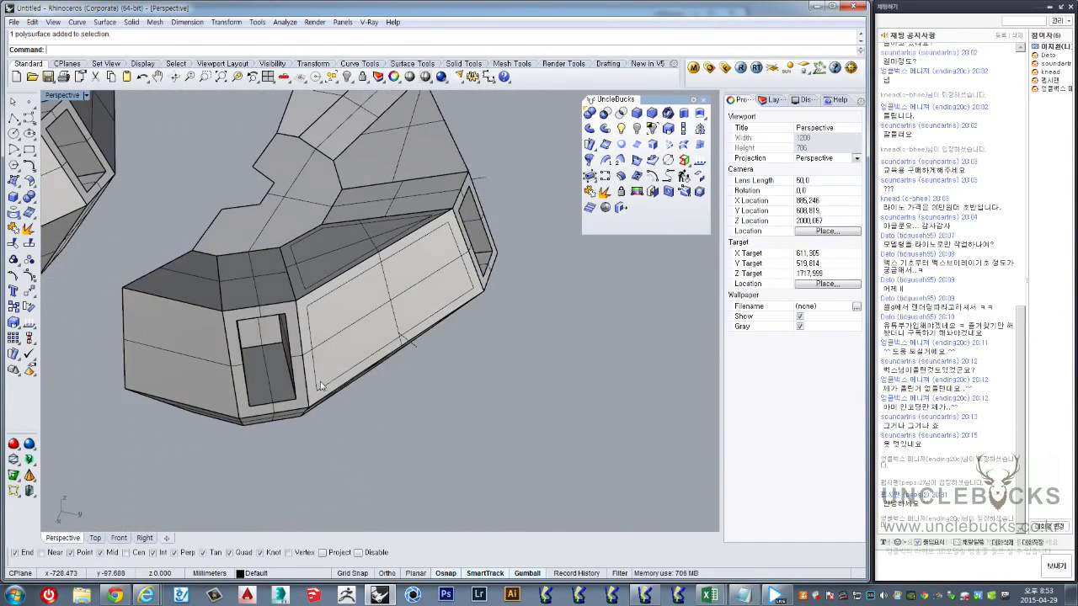
{"action": "scroll", "coordinate": [337, 324], "scroll_direction": "down", "scroll_amount": 3}
{"action": "scroll", "coordinate": [375, 309], "scroll_direction": "down", "scroll_amount": 2}
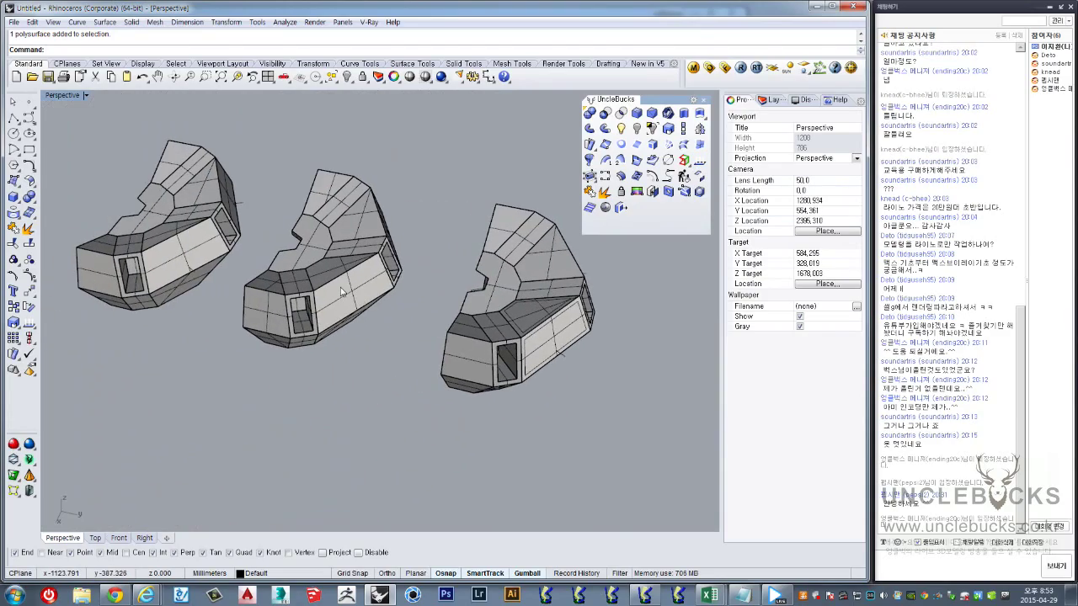
{"action": "scroll", "coordinate": [342, 292], "scroll_direction": "up", "scroll_amount": 2}
{"action": "left_click", "coordinate": [349, 305]}
{"action": "mouse_move", "coordinate": [349, 306]}
{"action": "right_mouse_down"}
{"action": "mouse_move", "coordinate": [408, 312]}
{"action": "mouse_move", "coordinate": [439, 256]}
{"action": "mouse_move", "coordinate": [421, 303]}
{"action": "mouse_move", "coordinate": [454, 335]}
{"action": "right_mouse_up"}
{"action": "scroll", "coordinate": [407, 311], "scroll_direction": "up", "scroll_amount": 2}
{"action": "scroll", "coordinate": [421, 304], "scroll_direction": "down", "scroll_amount": 3}
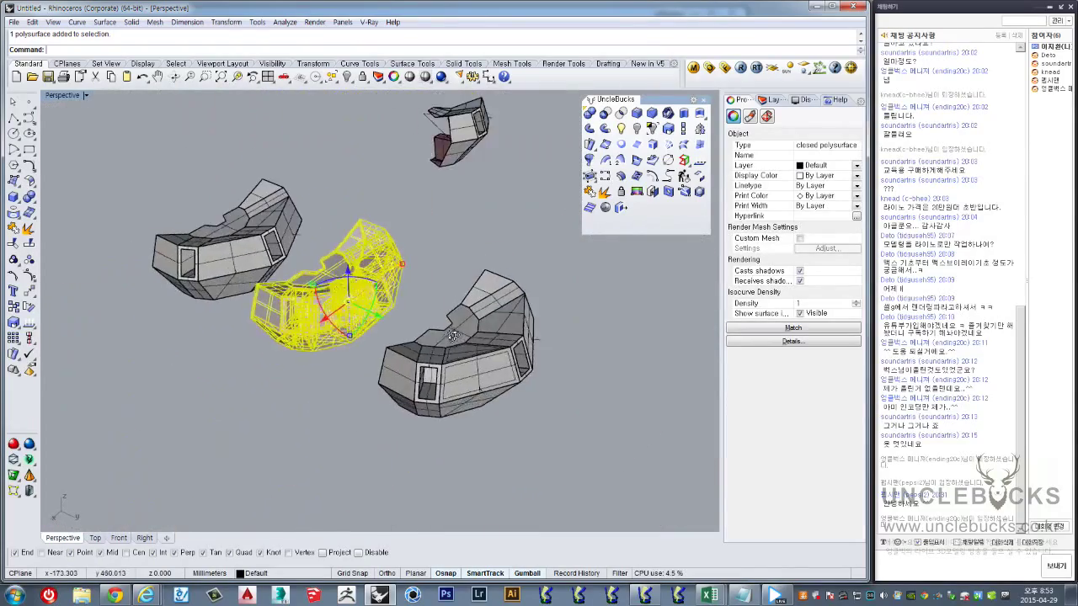
{"action": "scroll", "coordinate": [370, 335], "scroll_direction": "up", "scroll_amount": 3}
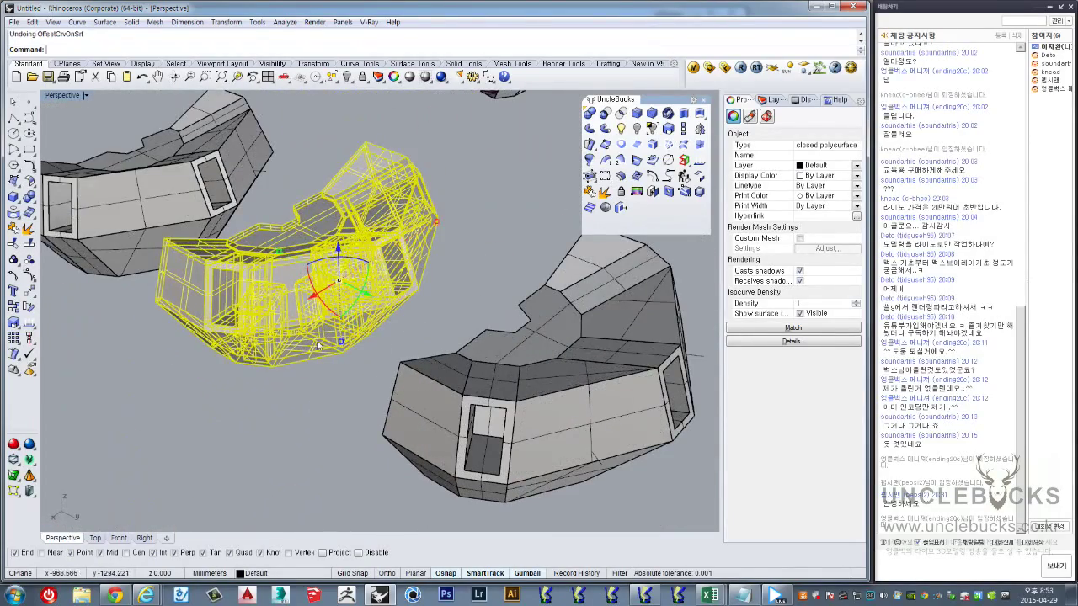
{"action": "left_click", "coordinate": [343, 366]}
{"action": "left_click", "coordinate": [337, 347]}
{"action": "scroll", "coordinate": [349, 320], "scroll_direction": "up", "scroll_amount": 5}
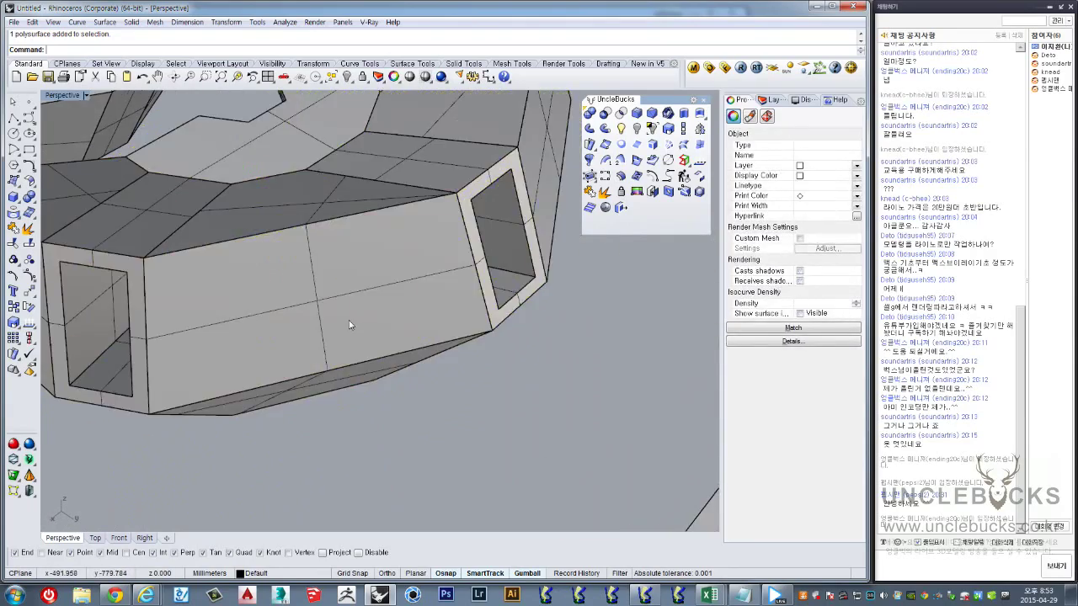
Duplicate the copy's front-face border and offset it 5 inward along the face
{"action": "mouse_move", "coordinate": [349, 325]}
{"action": "right_mouse_down"}
{"action": "mouse_move", "coordinate": [440, 376]}
{"action": "mouse_move", "coordinate": [405, 331]}
{"action": "right_mouse_up"}
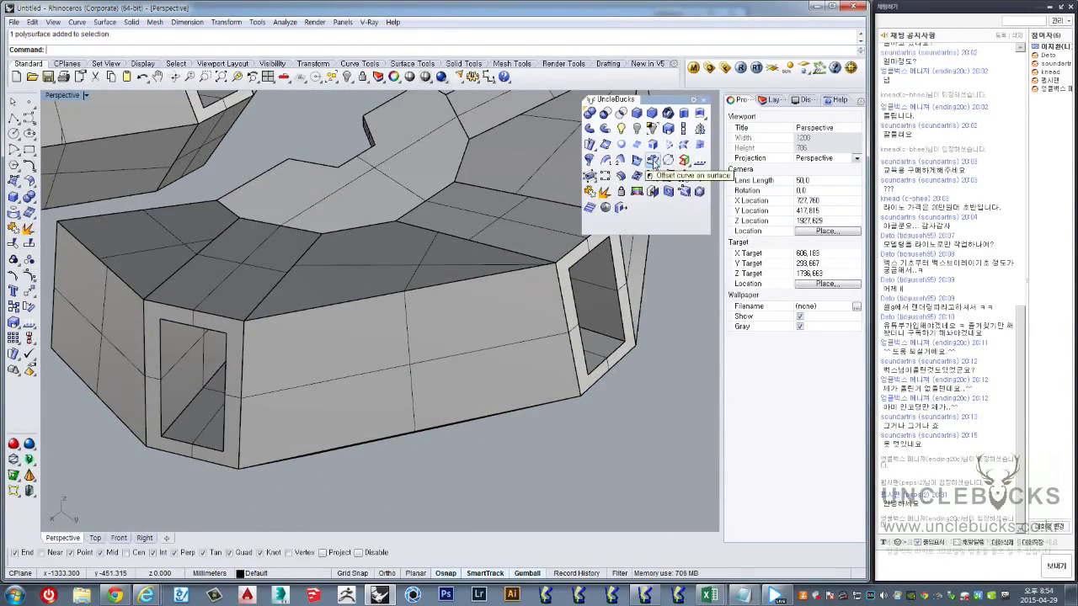
{"action": "left_click", "coordinate": [653, 145]}
{"action": "left_click", "coordinate": [461, 364]}
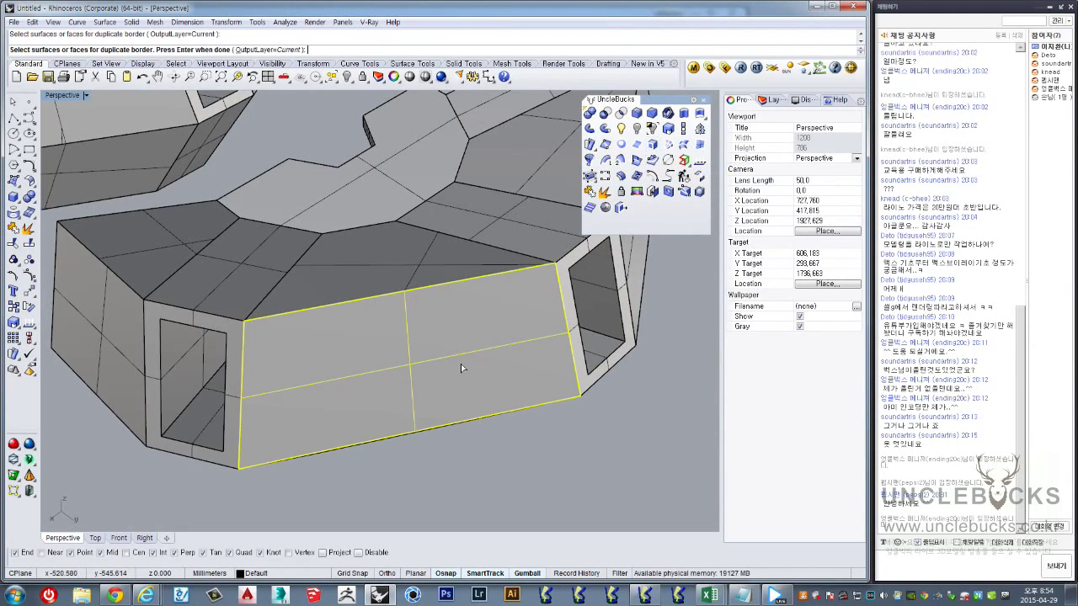
{"action": "key", "text": "Return"}
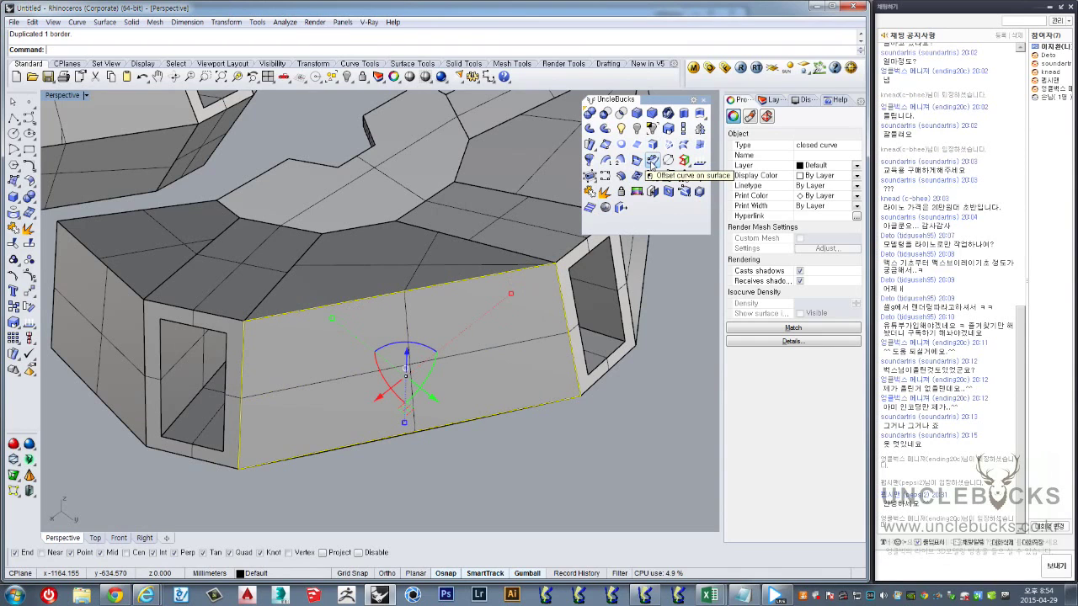
{"action": "left_click", "coordinate": [652, 162]}
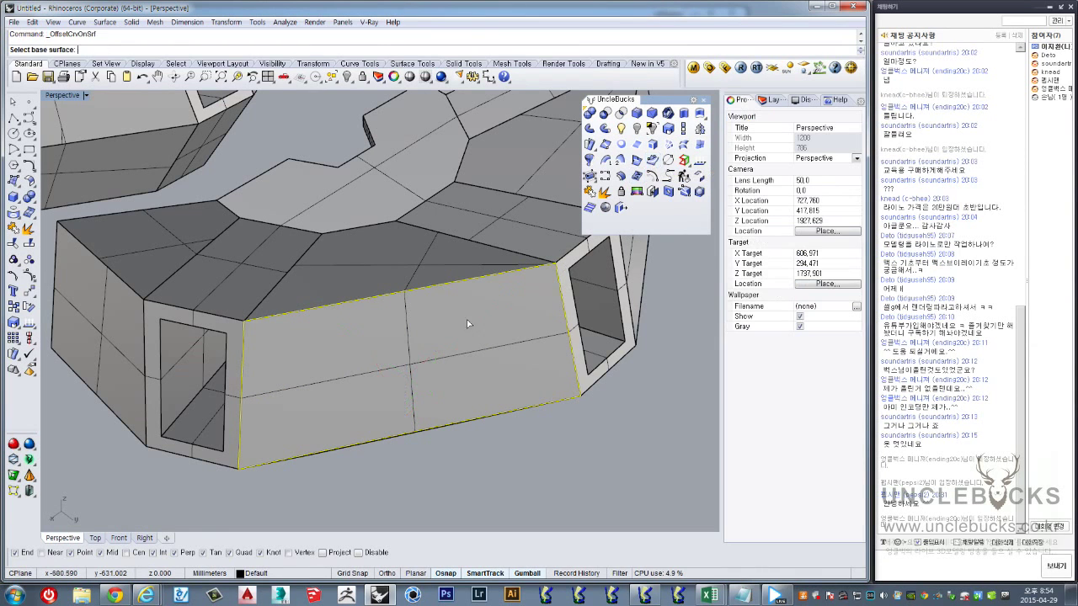
{"action": "left_click", "coordinate": [429, 335]}
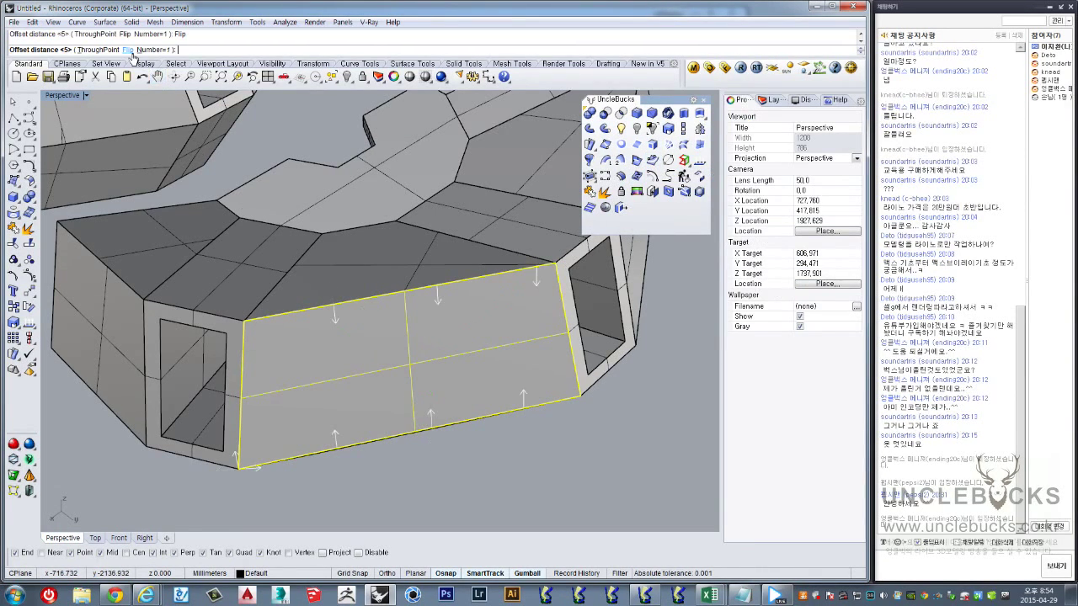
{"action": "right_click_drag", "start_coordinate": [271, 430], "coordinate": [337, 358]}
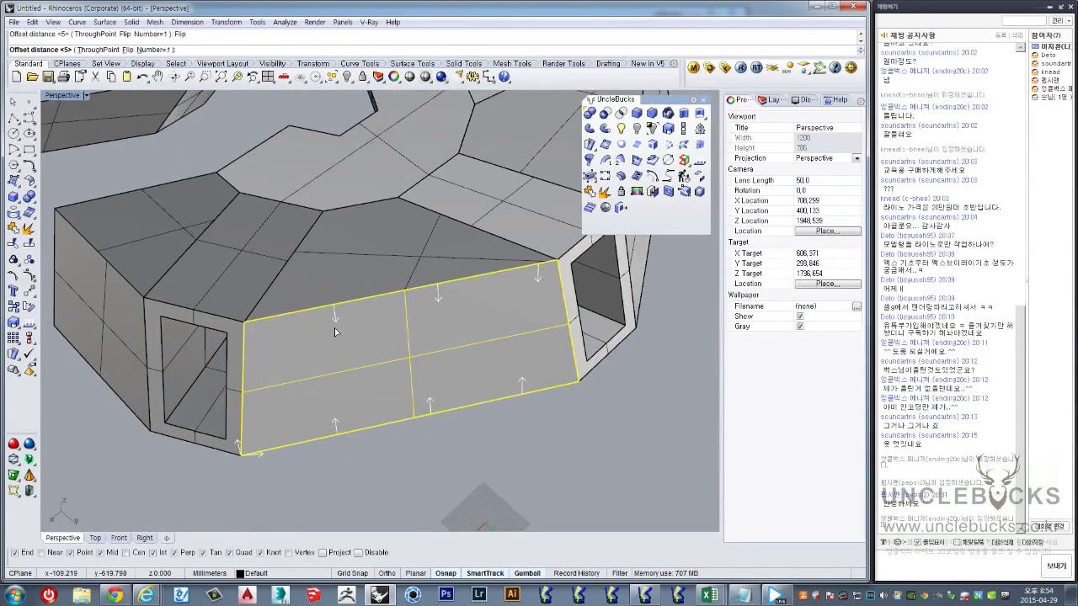
{"action": "key", "text": "Return"}
Extrude the inset curve on the front face into a solid 6 units thick
{"action": "right_click_drag", "start_coordinate": [339, 327], "coordinate": [388, 322]}
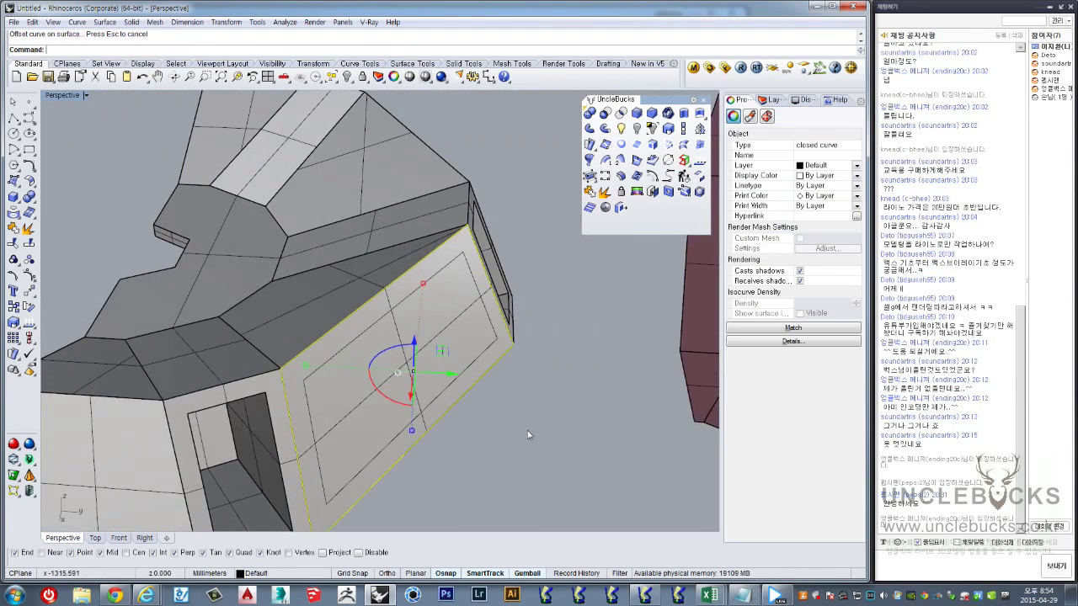
{"action": "key", "text": "Escape"}
{"action": "left_click", "coordinate": [394, 327]}
{"action": "left_click", "coordinate": [421, 345]}
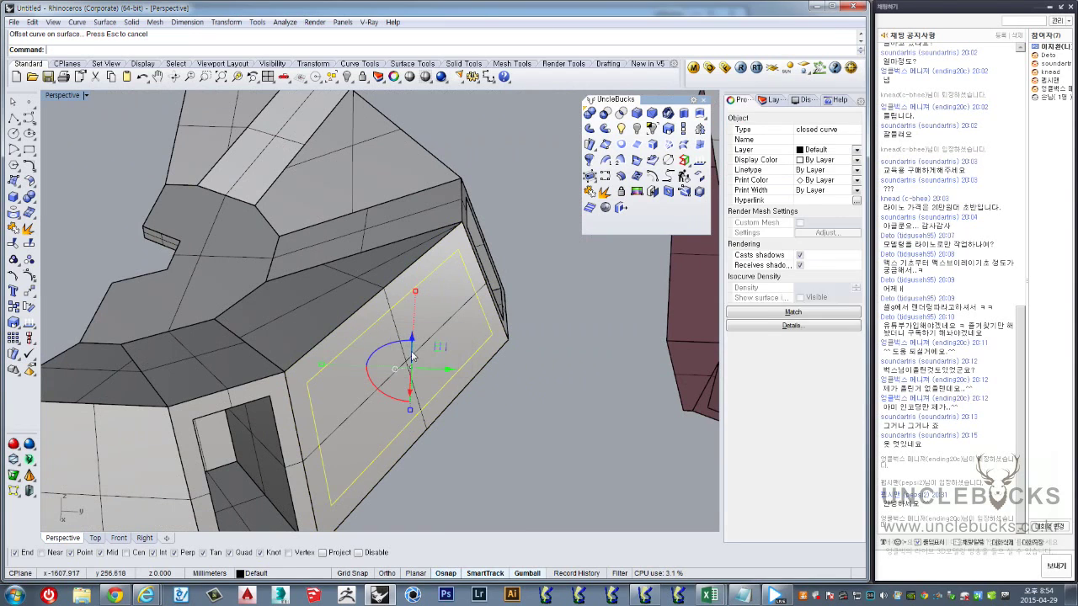
{"action": "left_click", "coordinate": [689, 117]}
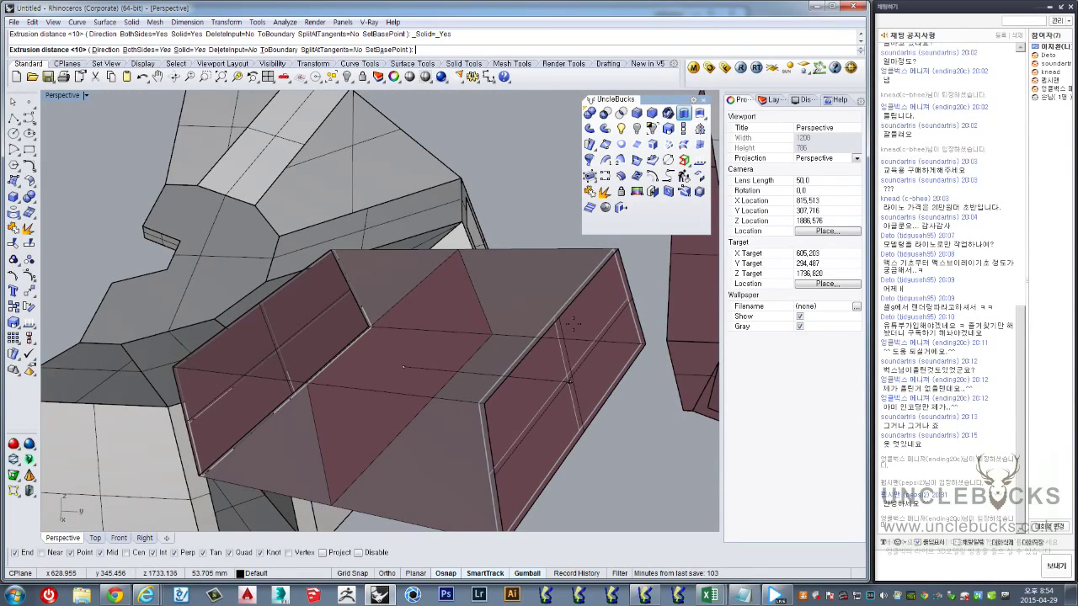
{"action": "type", "text": "6"}
{"action": "key", "text": "Return"}
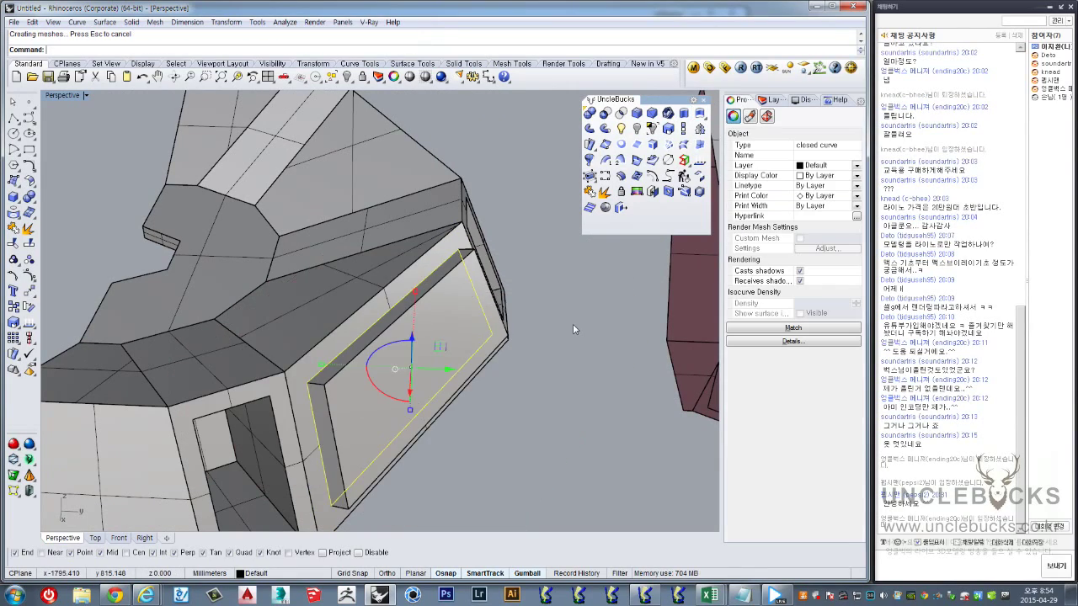
Boolean-subtract the extrusion from the ring segment to cut the framed opening
{"action": "mouse_move", "coordinate": [573, 323]}
{"action": "right_mouse_down"}
{"action": "mouse_move", "coordinate": [690, 337]}
{"action": "mouse_move", "coordinate": [328, 352]}
{"action": "right_mouse_up"}
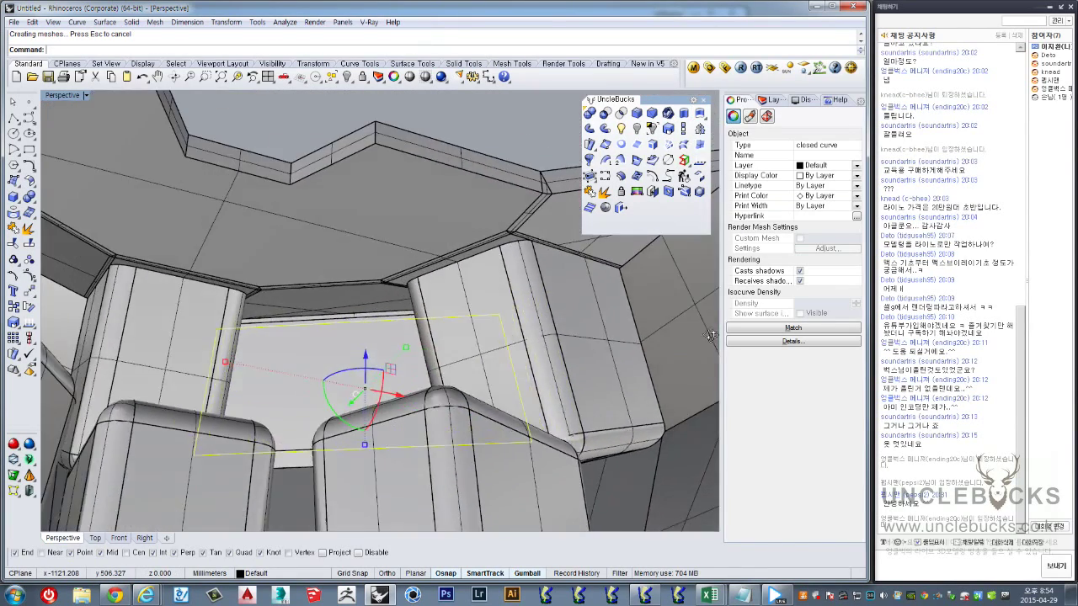
{"action": "left_click", "coordinate": [356, 339]}
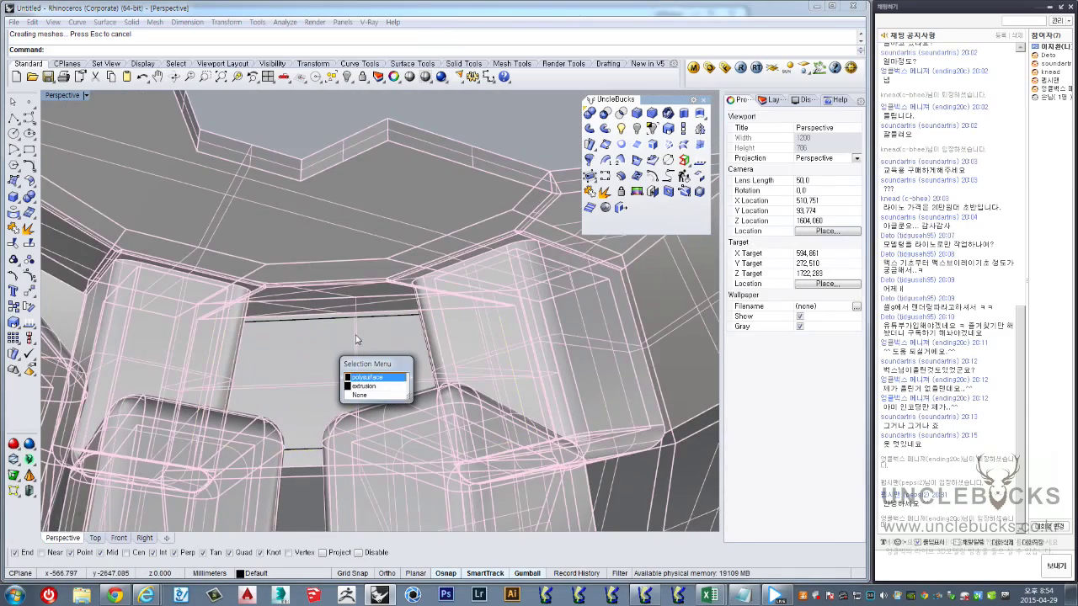
{"action": "left_click", "coordinate": [365, 385]}
{"action": "mouse_move", "coordinate": [364, 385]}
{"action": "right_mouse_down"}
{"action": "mouse_move", "coordinate": [209, 447]}
{"action": "mouse_move", "coordinate": [432, 425]}
{"action": "right_mouse_up"}
{"action": "left_click", "coordinate": [529, 427]}
{"action": "right_click_drag", "start_coordinate": [529, 427], "coordinate": [406, 258]}
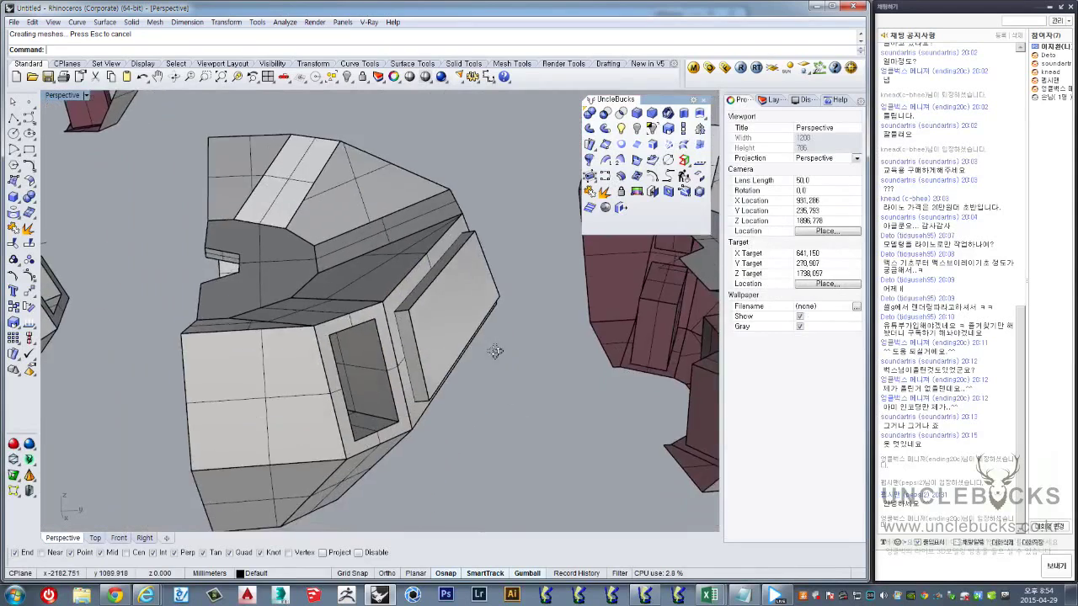
{"action": "left_click", "coordinate": [429, 259]}
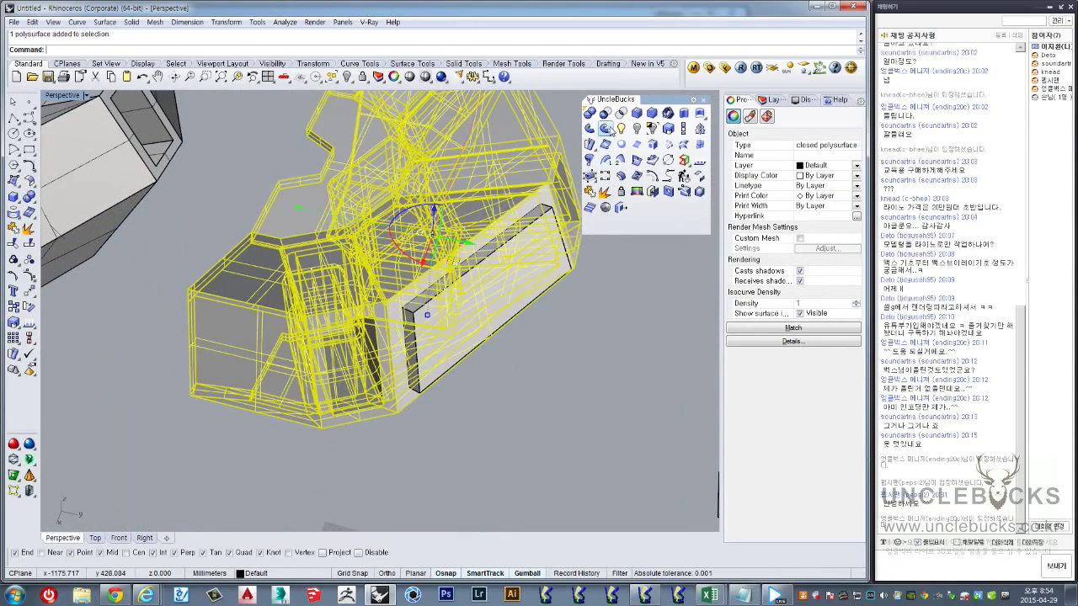
{"action": "left_click", "coordinate": [605, 114]}
{"action": "right_click", "coordinate": [549, 300]}
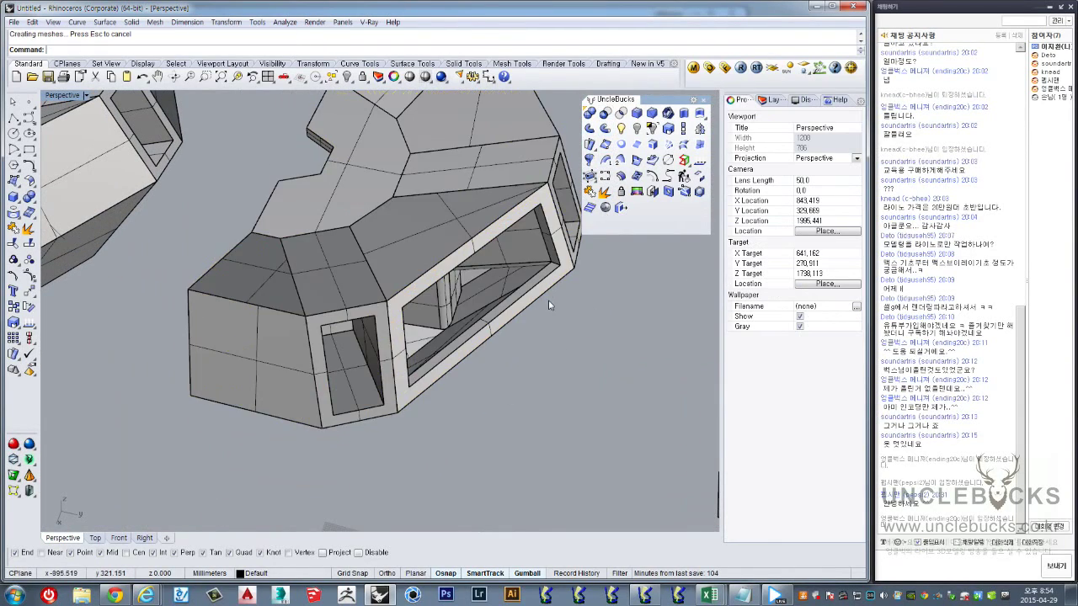
{"action": "mouse_move", "coordinate": [567, 368]}
{"action": "right_mouse_down"}
{"action": "mouse_move", "coordinate": [372, 283]}
{"action": "mouse_move", "coordinate": [354, 341]}
{"action": "mouse_move", "coordinate": [272, 373]}
{"action": "mouse_move", "coordinate": [301, 387]}
{"action": "mouse_move", "coordinate": [564, 308]}
{"action": "mouse_move", "coordinate": [450, 312]}
{"action": "right_mouse_up"}
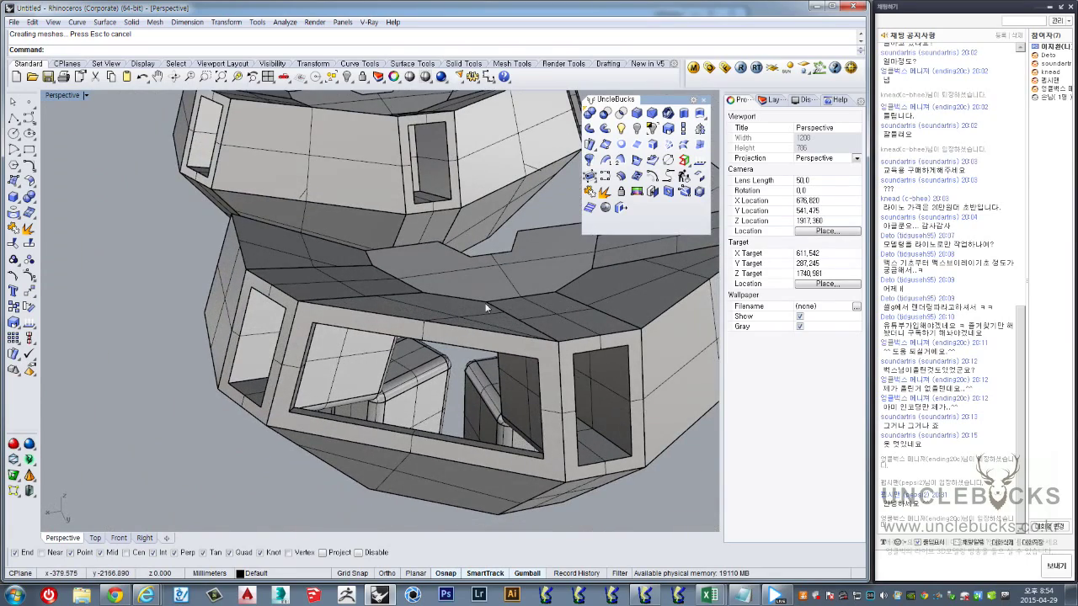
{"action": "scroll", "coordinate": [395, 324], "scroll_direction": "up", "scroll_amount": 3}
{"action": "scroll", "coordinate": [362, 341], "scroll_direction": "up", "scroll_amount": 2}
{"action": "scroll", "coordinate": [472, 269], "scroll_direction": "up", "scroll_amount": 2}
{"action": "scroll", "coordinate": [447, 278], "scroll_direction": "up", "scroll_amount": 2}
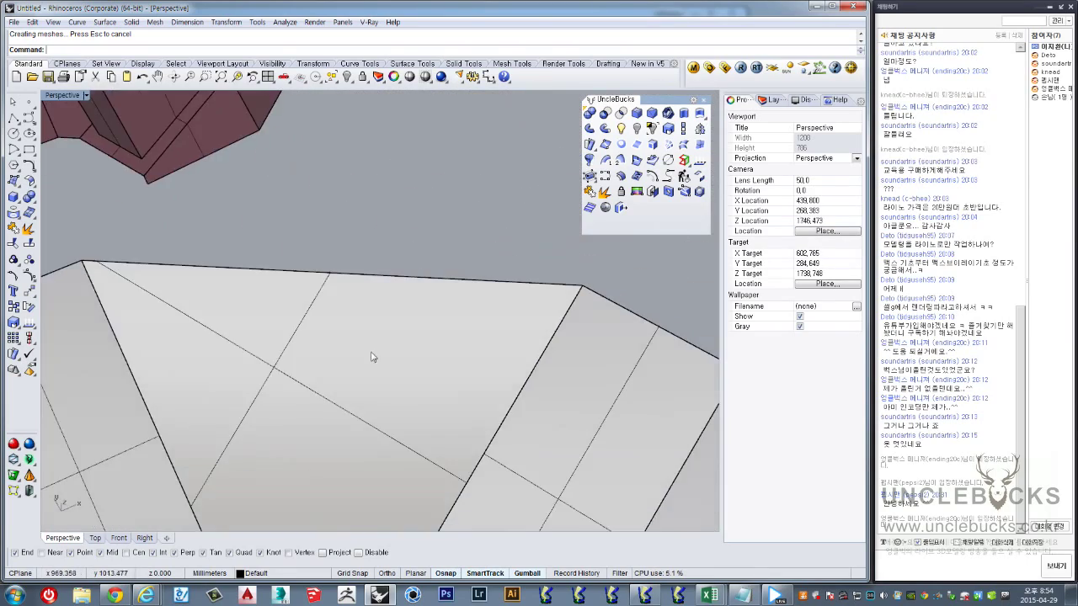
{"action": "mouse_move", "coordinate": [374, 357]}
{"action": "right_mouse_down"}
{"action": "mouse_move", "coordinate": [497, 282]}
{"action": "mouse_move", "coordinate": [481, 337]}
{"action": "right_mouse_up"}
{"action": "mouse_move", "coordinate": [505, 278]}
{"action": "right_mouse_down"}
{"action": "mouse_move", "coordinate": [416, 260]}
{"action": "mouse_move", "coordinate": [349, 284]}
{"action": "right_mouse_up"}
{"action": "scroll", "coordinate": [348, 284], "scroll_direction": "down", "scroll_amount": 5}
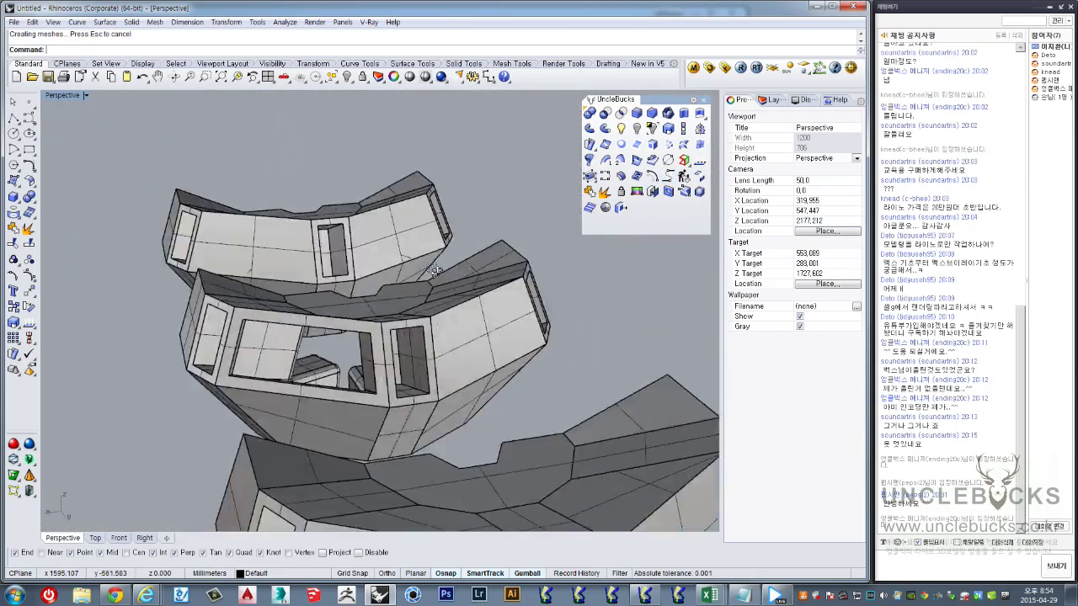
{"action": "scroll", "coordinate": [292, 393], "scroll_direction": "up", "scroll_amount": 3}
{"action": "right_click_drag", "start_coordinate": [292, 393], "coordinate": [447, 443]}
{"action": "scroll", "coordinate": [358, 432], "scroll_direction": "up", "scroll_amount": 2}
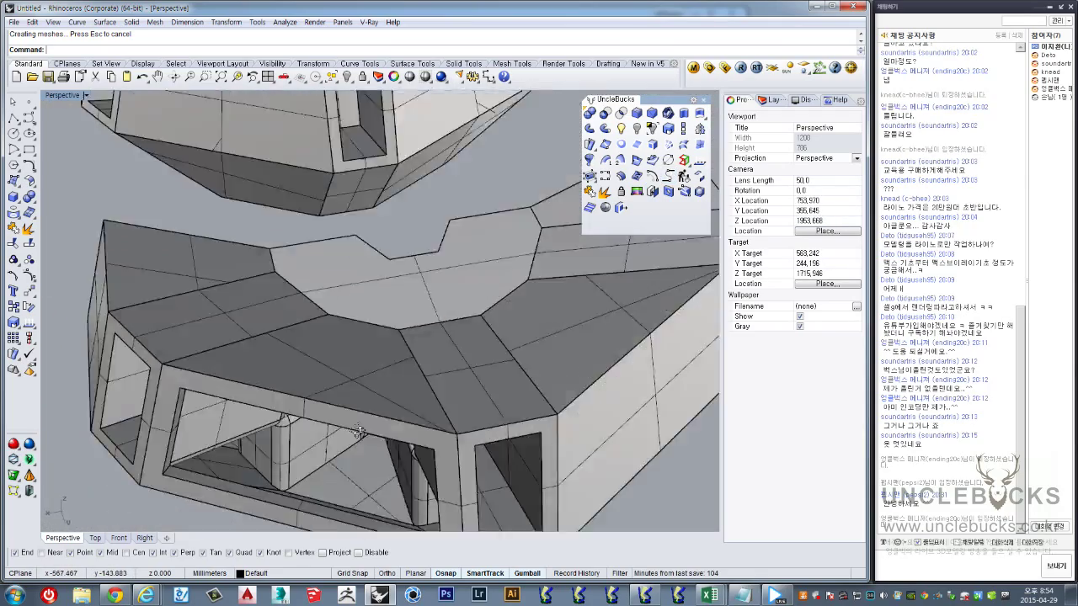
{"action": "mouse_move", "coordinate": [358, 432]}
{"action": "right_mouse_down"}
{"action": "mouse_move", "coordinate": [349, 248]}
{"action": "mouse_move", "coordinate": [377, 320]}
{"action": "right_mouse_up"}
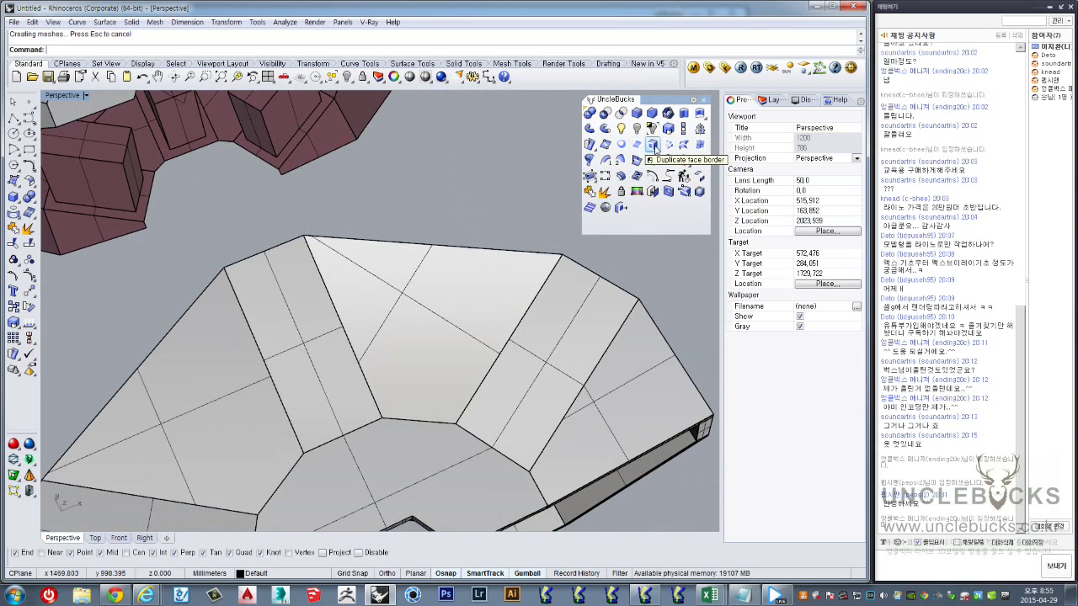
Duplicate the top face's border and offset it 7 inward along the face
{"action": "left_click", "coordinate": [656, 148]}
{"action": "left_click", "coordinate": [421, 299]}
{"action": "scroll", "coordinate": [422, 297], "scroll_direction": "up", "scroll_amount": 2}
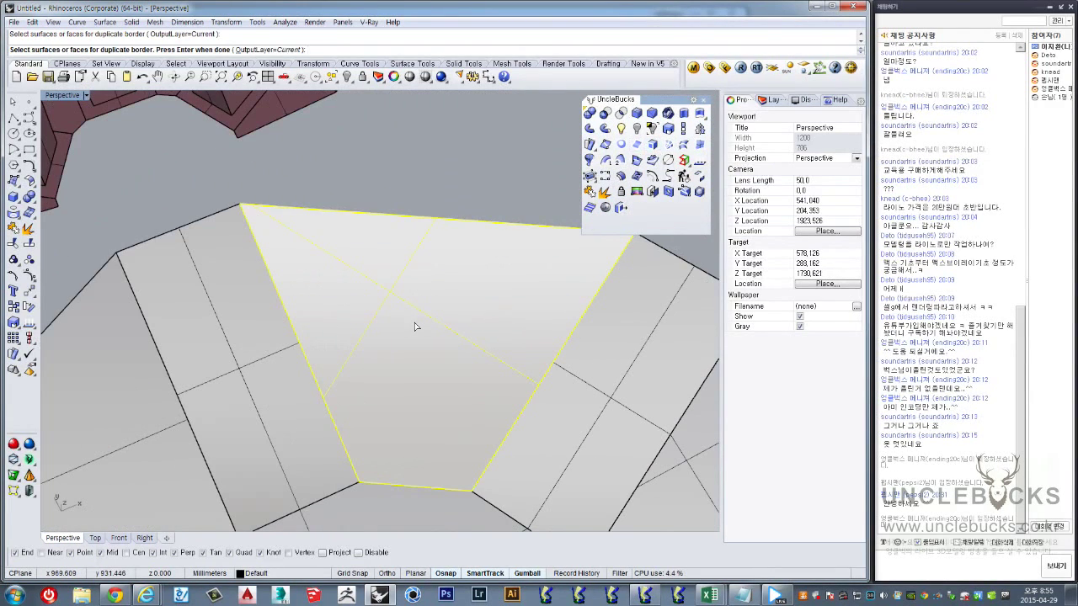
{"action": "key", "text": "Return"}
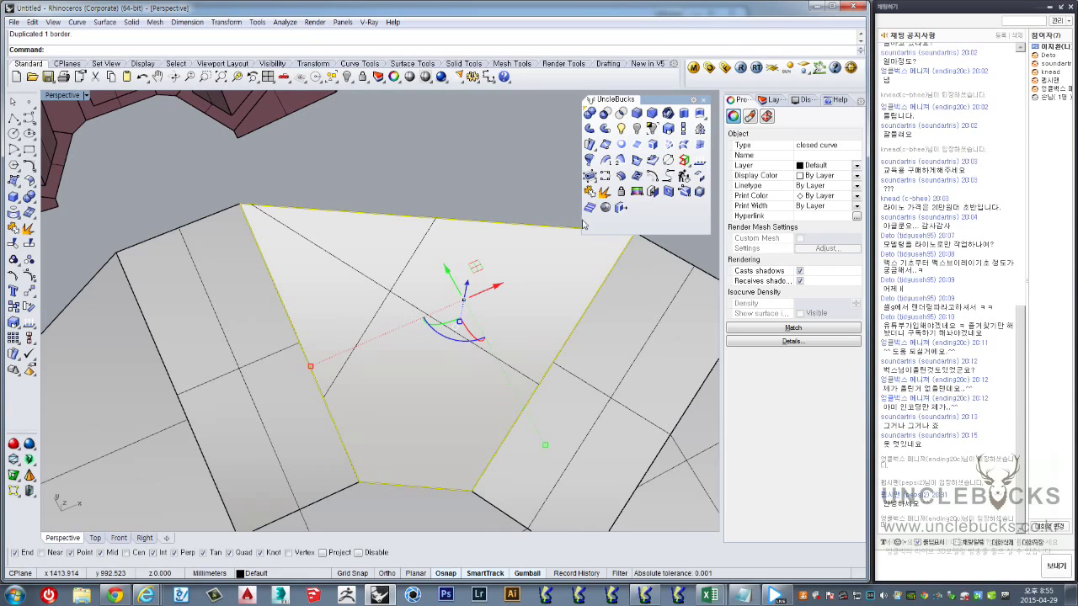
{"action": "left_click", "coordinate": [652, 162]}
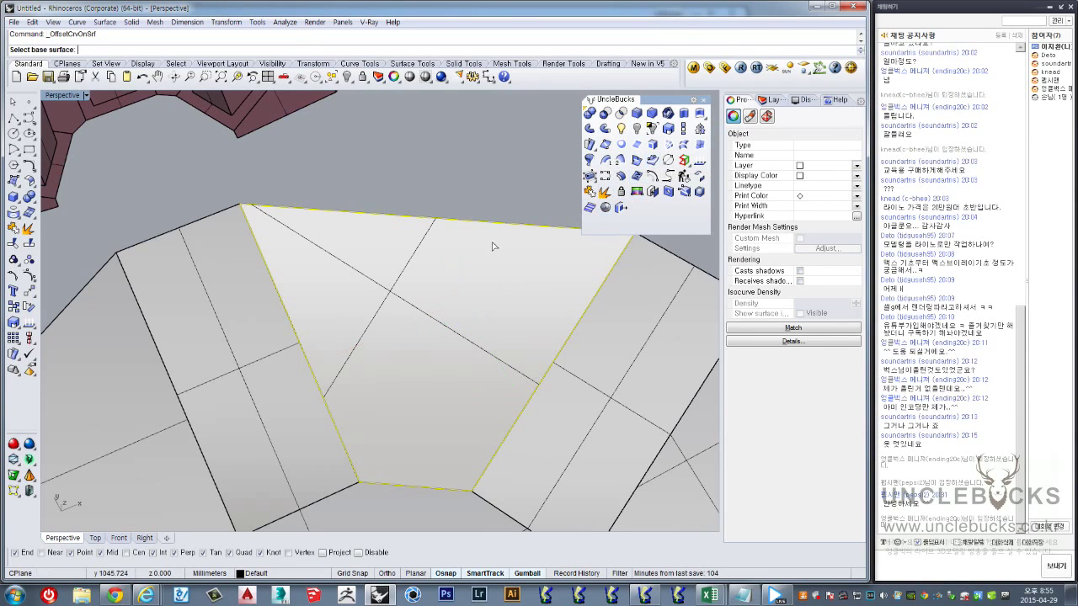
{"action": "left_click", "coordinate": [411, 288]}
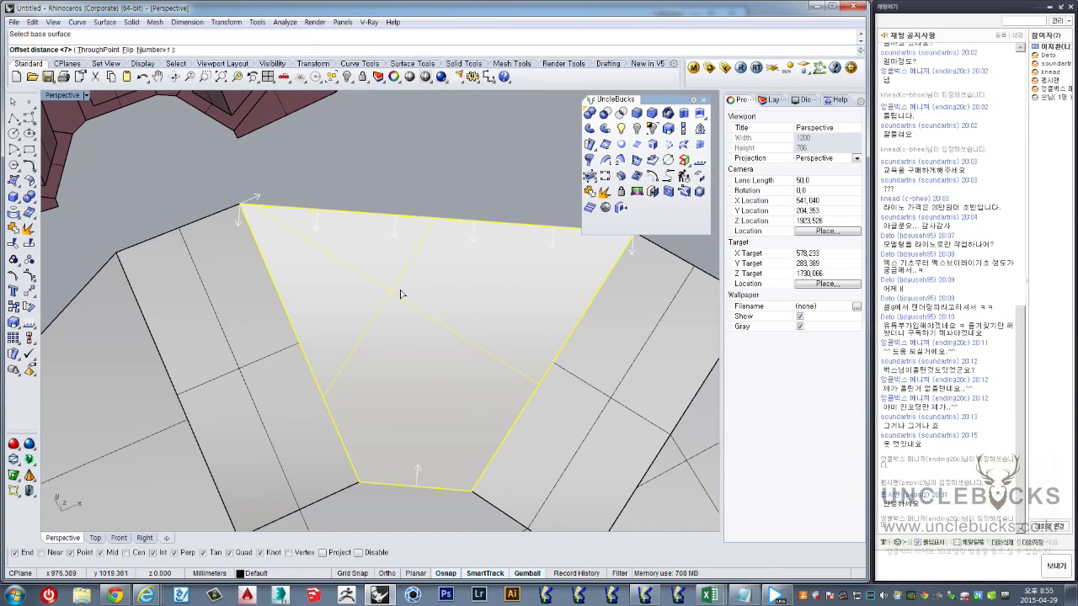
{"action": "key", "text": "Return"}
Extrude the offset curve on the top face into a solid beam
{"action": "left_click", "coordinate": [453, 261]}
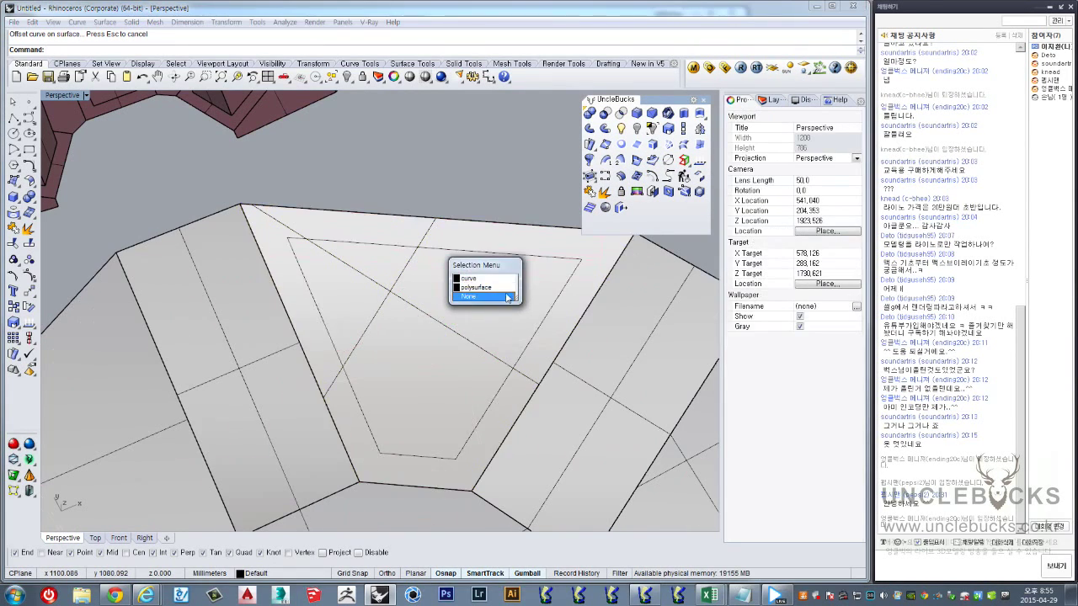
{"action": "right_click_drag", "start_coordinate": [506, 301], "coordinate": [432, 242]}
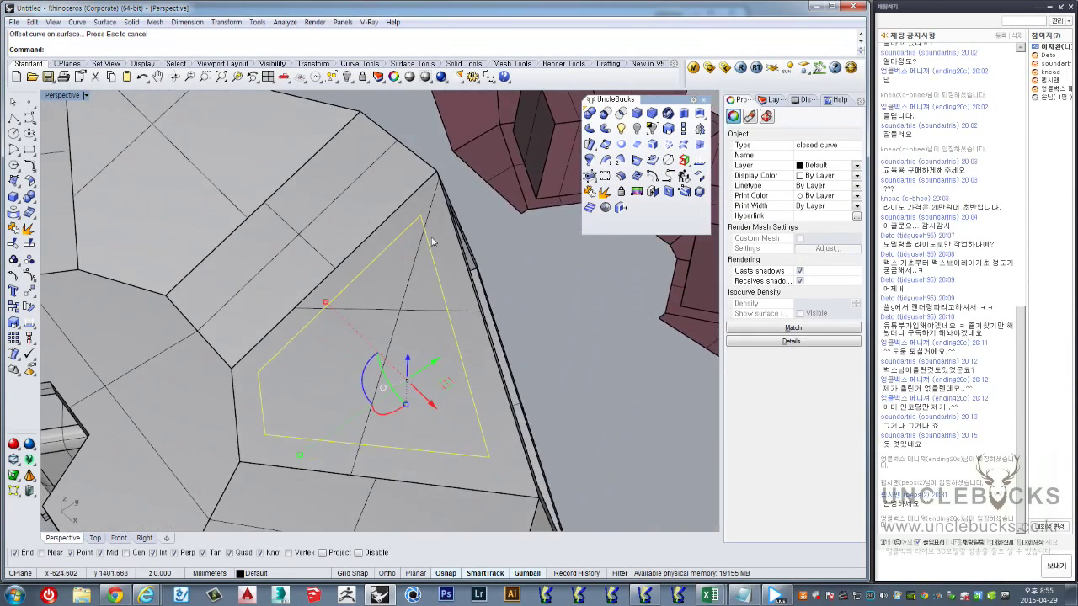
{"action": "left_click", "coordinate": [683, 114]}
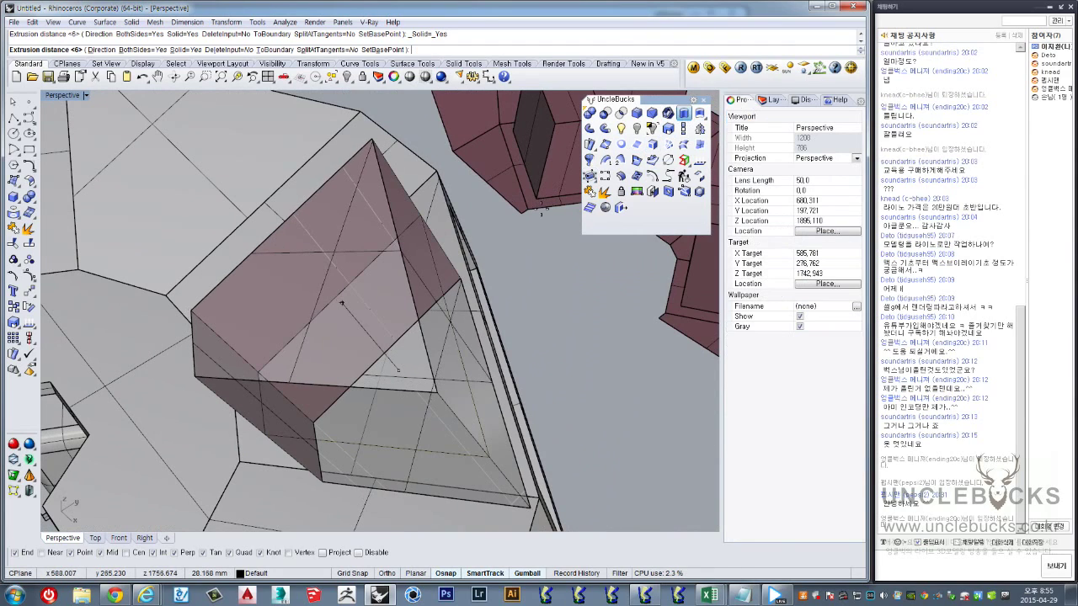
{"action": "key", "text": "Escape"}
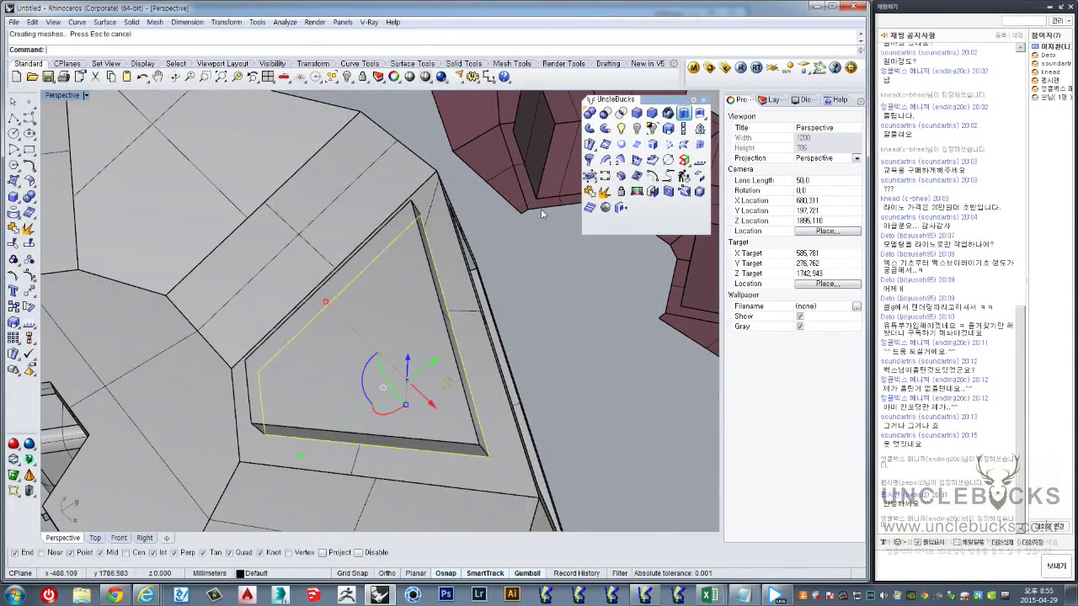
{"action": "right_click_drag", "start_coordinate": [525, 252], "coordinate": [417, 207]}
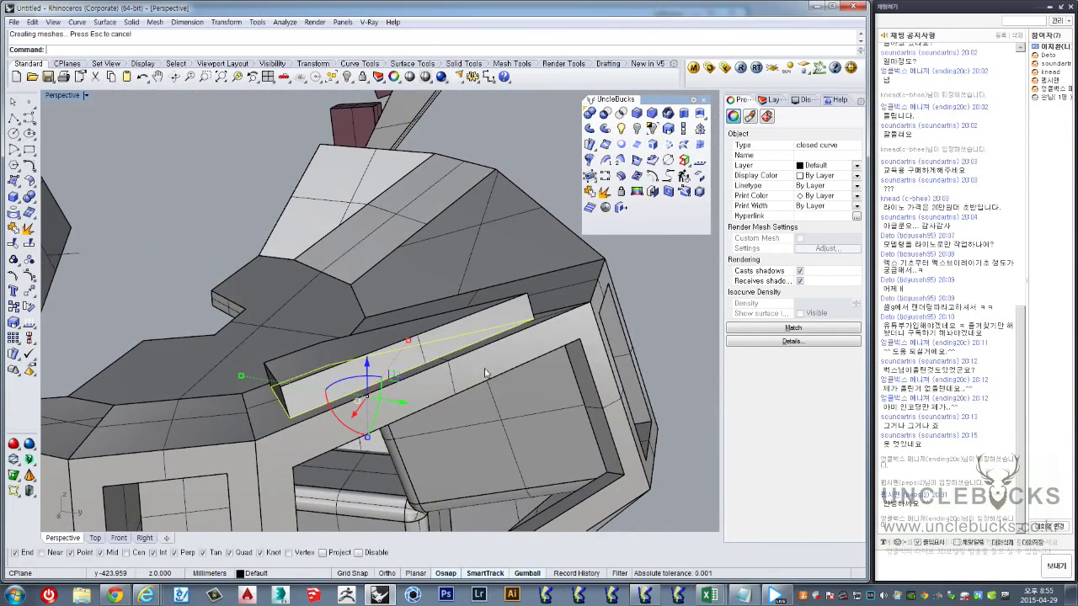
{"action": "mouse_move", "coordinate": [485, 373]}
{"action": "right_mouse_down"}
{"action": "mouse_move", "coordinate": [463, 293]}
{"action": "mouse_move", "coordinate": [517, 240]}
{"action": "mouse_move", "coordinate": [543, 410]}
{"action": "mouse_move", "coordinate": [453, 400]}
{"action": "mouse_move", "coordinate": [469, 324]}
{"action": "mouse_move", "coordinate": [331, 320]}
{"action": "right_mouse_up"}
{"action": "key", "text": "Escape"}
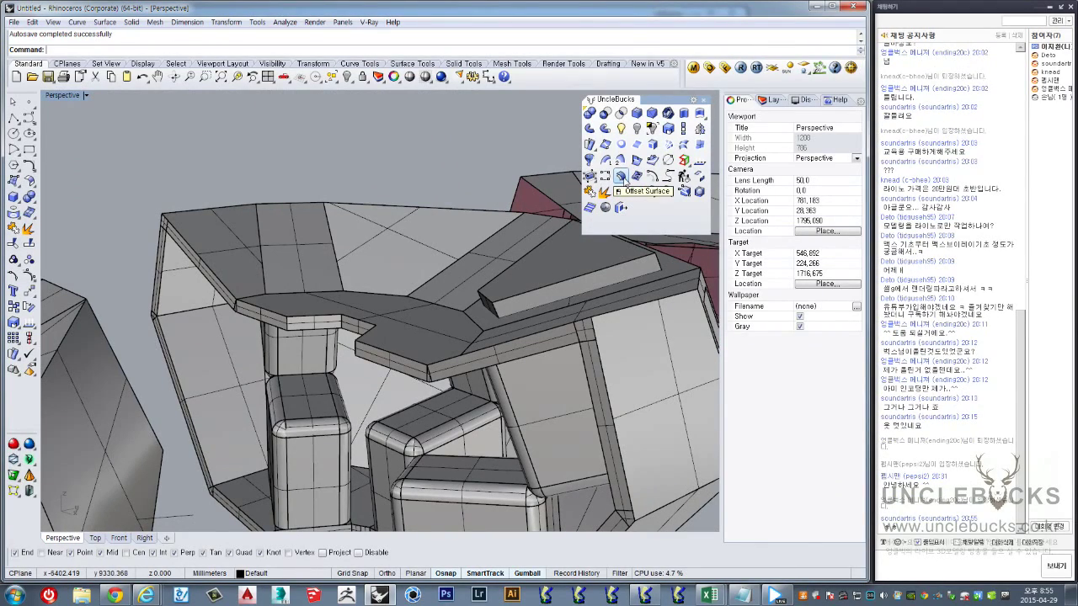
Boolean-subtract the beam from the ring segment to open the top face
{"action": "mouse_move", "coordinate": [457, 286]}
{"action": "right_mouse_down"}
{"action": "mouse_move", "coordinate": [431, 296]}
{"action": "mouse_move", "coordinate": [472, 304]}
{"action": "mouse_move", "coordinate": [443, 245]}
{"action": "mouse_move", "coordinate": [521, 392]}
{"action": "mouse_move", "coordinate": [541, 395]}
{"action": "mouse_move", "coordinate": [527, 407]}
{"action": "right_mouse_up"}
{"action": "left_click", "coordinate": [456, 324]}
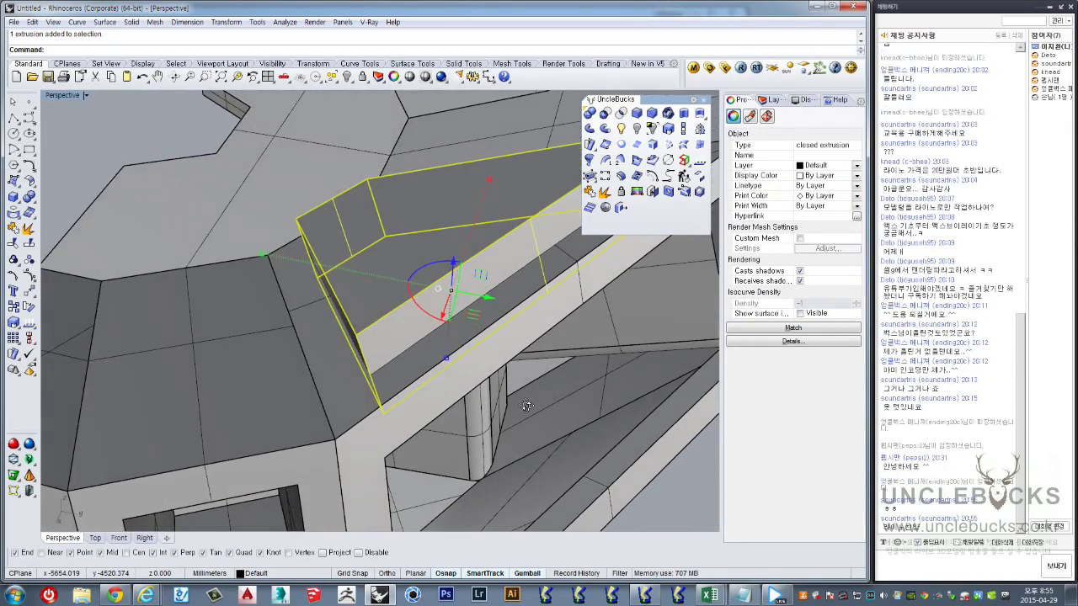
{"action": "left_click", "coordinate": [559, 264]}
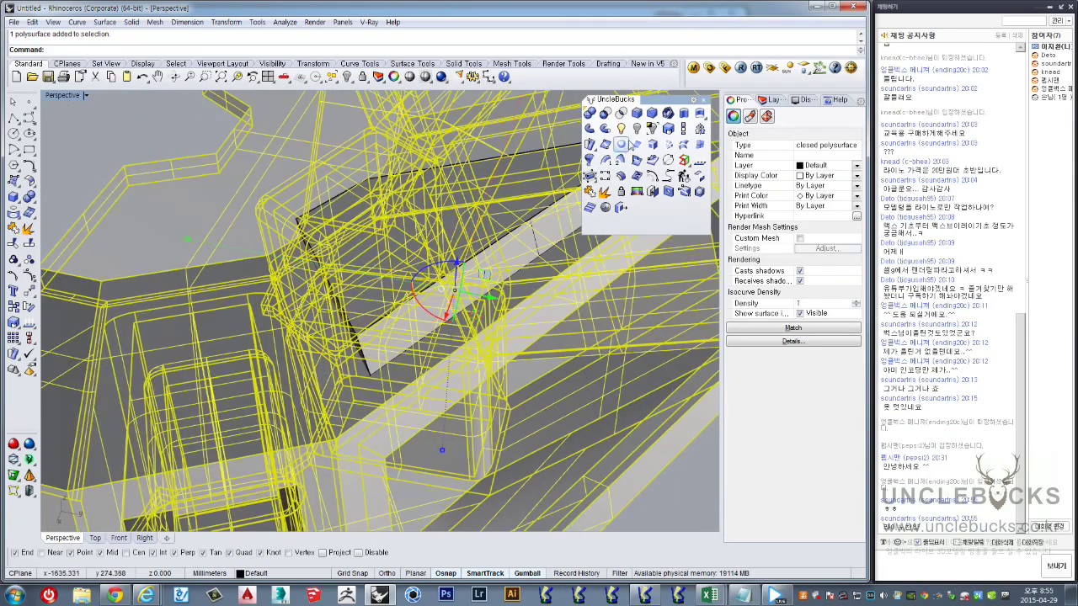
{"action": "mouse_move", "coordinate": [453, 365]}
{"action": "right_mouse_down"}
{"action": "mouse_move", "coordinate": [242, 273]}
{"action": "mouse_move", "coordinate": [409, 305]}
{"action": "mouse_move", "coordinate": [437, 375]}
{"action": "right_mouse_up"}
{"action": "left_click", "coordinate": [612, 115]}
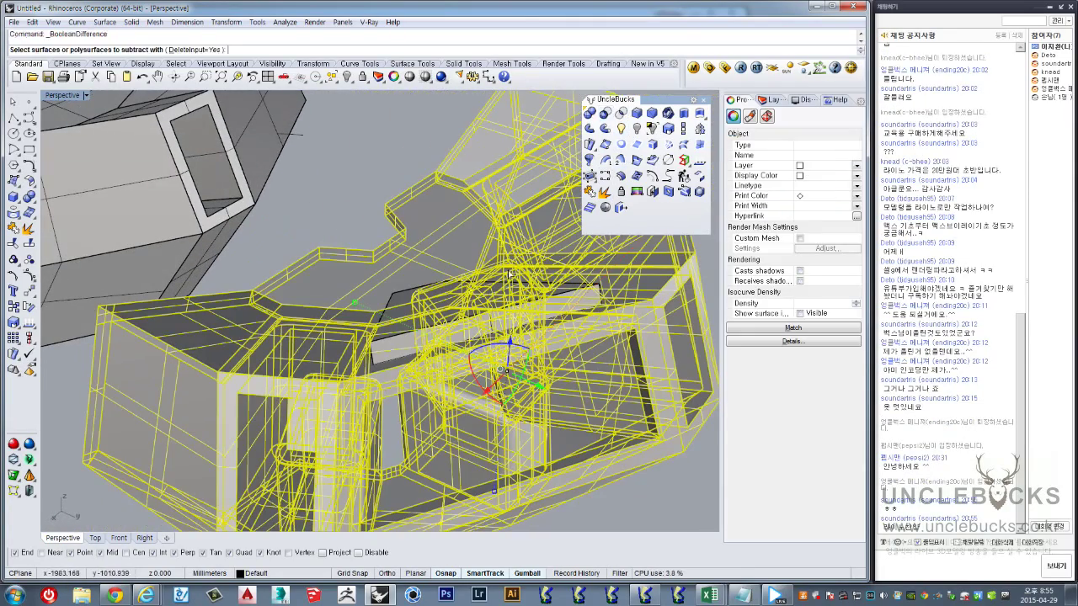
{"action": "left_click", "coordinate": [412, 312]}
{"action": "key", "text": "Return"}
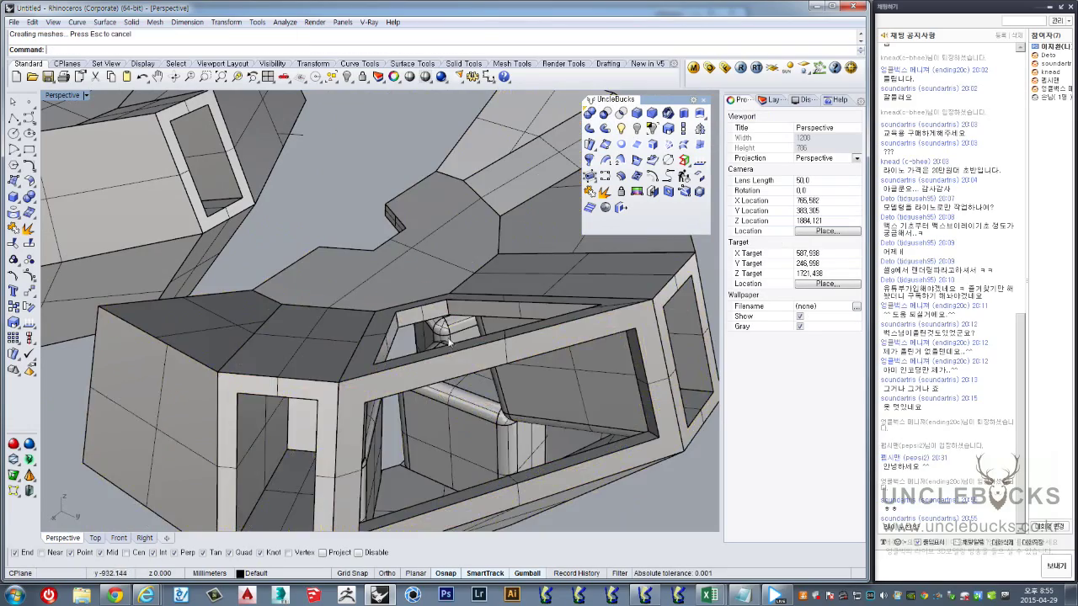
{"action": "mouse_move", "coordinate": [385, 358]}
{"action": "right_mouse_down"}
{"action": "mouse_move", "coordinate": [421, 397]}
{"action": "mouse_move", "coordinate": [440, 282]}
{"action": "mouse_move", "coordinate": [533, 256]}
{"action": "mouse_move", "coordinate": [342, 242]}
{"action": "mouse_move", "coordinate": [397, 415]}
{"action": "mouse_move", "coordinate": [433, 252]}
{"action": "mouse_move", "coordinate": [473, 266]}
{"action": "mouse_move", "coordinate": [428, 309]}
{"action": "mouse_move", "coordinate": [380, 234]}
{"action": "mouse_move", "coordinate": [373, 255]}
{"action": "mouse_move", "coordinate": [419, 318]}
{"action": "mouse_move", "coordinate": [433, 309]}
{"action": "mouse_move", "coordinate": [424, 356]}
{"action": "mouse_move", "coordinate": [414, 312]}
{"action": "mouse_move", "coordinate": [433, 308]}
{"action": "mouse_move", "coordinate": [399, 317]}
{"action": "mouse_move", "coordinate": [445, 221]}
{"action": "mouse_move", "coordinate": [325, 330]}
{"action": "mouse_move", "coordinate": [356, 334]}
{"action": "mouse_move", "coordinate": [409, 313]}
{"action": "mouse_move", "coordinate": [416, 294]}
{"action": "mouse_move", "coordinate": [409, 315]}
{"action": "mouse_move", "coordinate": [501, 221]}
{"action": "right_mouse_up"}
Duplicate the lower face's border and offset an inset outline inside that face
{"action": "scroll", "coordinate": [397, 414], "scroll_direction": "up", "scroll_amount": 3}
{"action": "scroll", "coordinate": [392, 381], "scroll_direction": "up", "scroll_amount": 3}
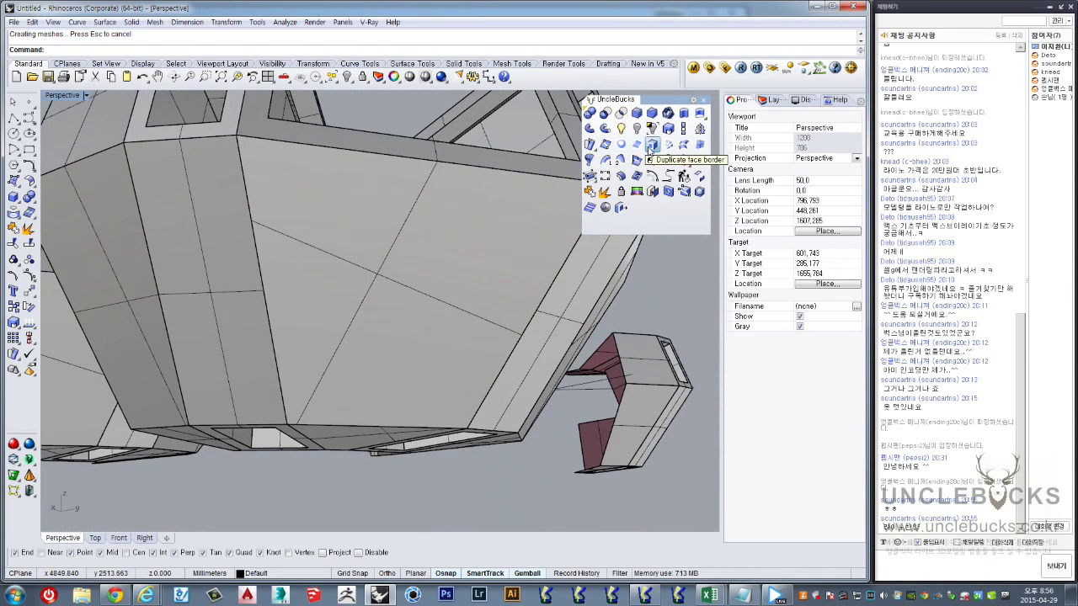
{"action": "left_click", "coordinate": [650, 148]}
{"action": "left_click", "coordinate": [410, 240]}
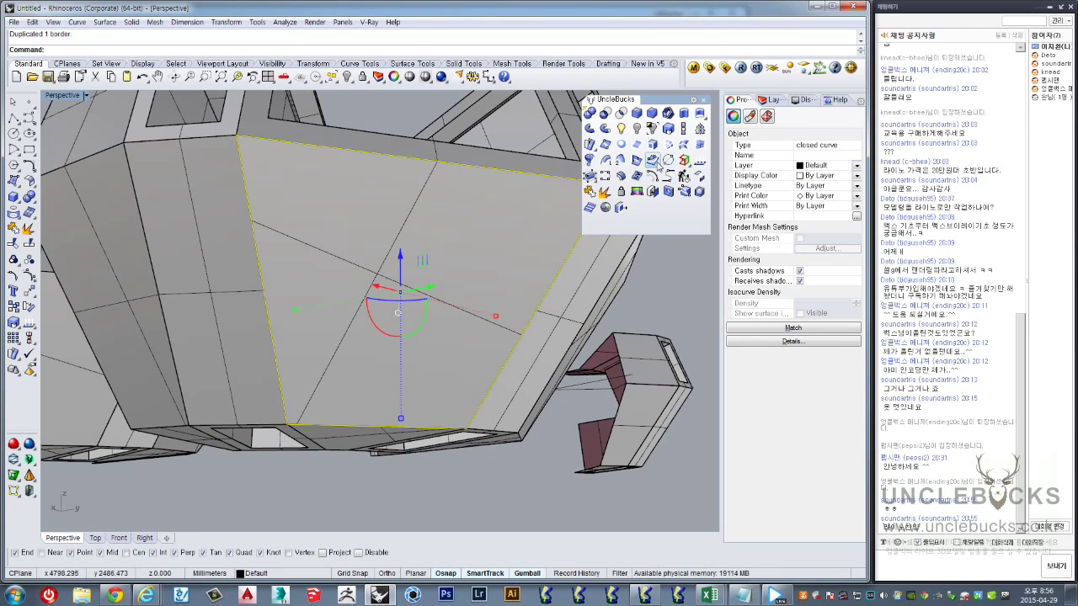
{"action": "left_click", "coordinate": [382, 220]}
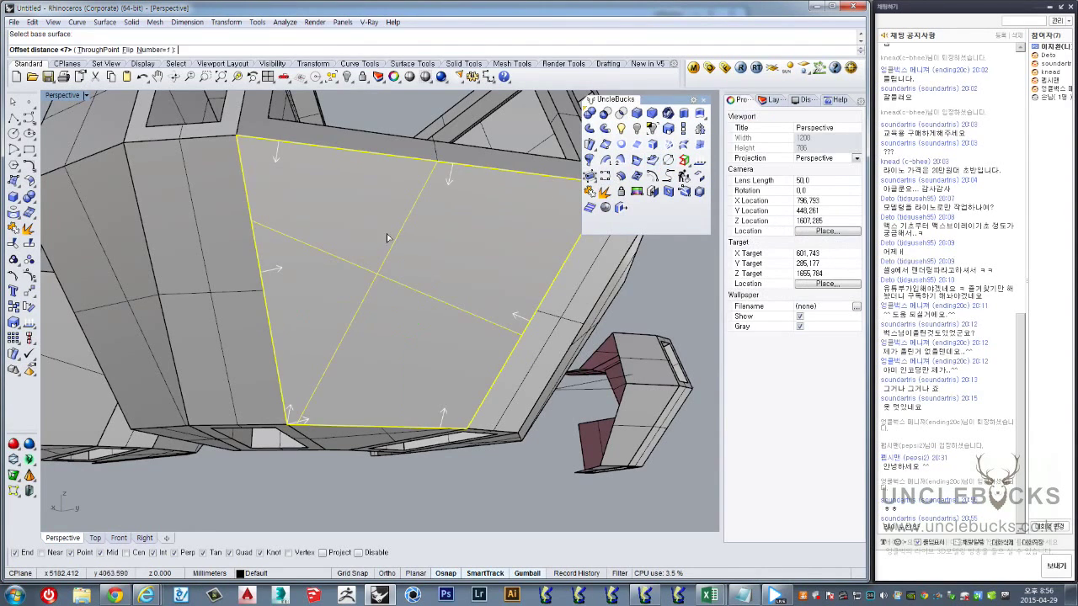
{"action": "left_click", "coordinate": [393, 254]}
Extrude the inset outline into a thin slab and subtract it from the ring
{"action": "right_click", "coordinate": [438, 196]}
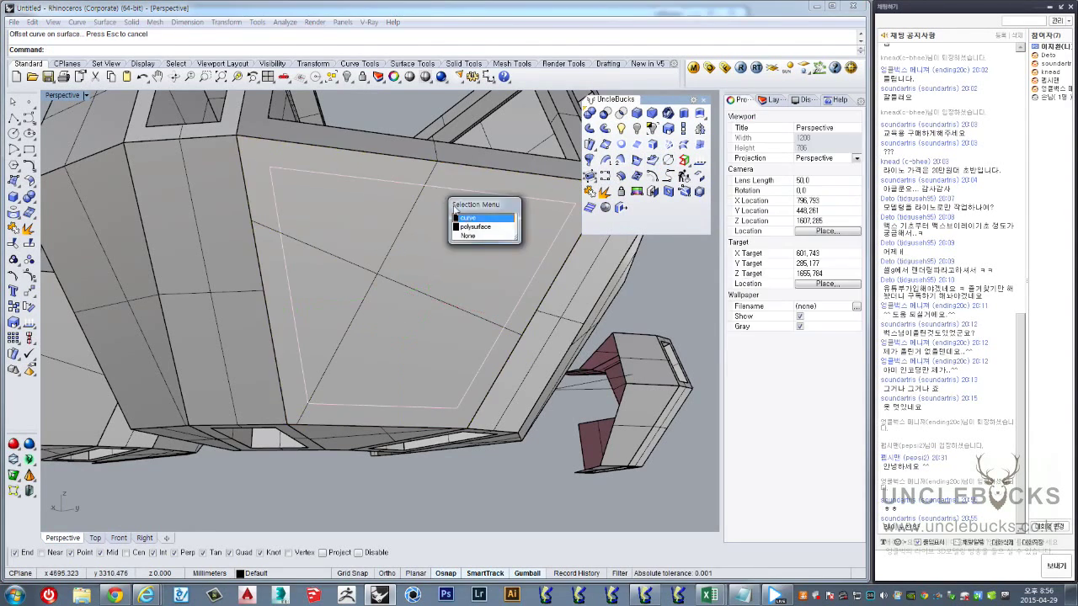
{"action": "mouse_move", "coordinate": [468, 214]}
{"action": "right_mouse_down"}
{"action": "mouse_move", "coordinate": [368, 363]}
{"action": "mouse_move", "coordinate": [416, 302]}
{"action": "right_mouse_up"}
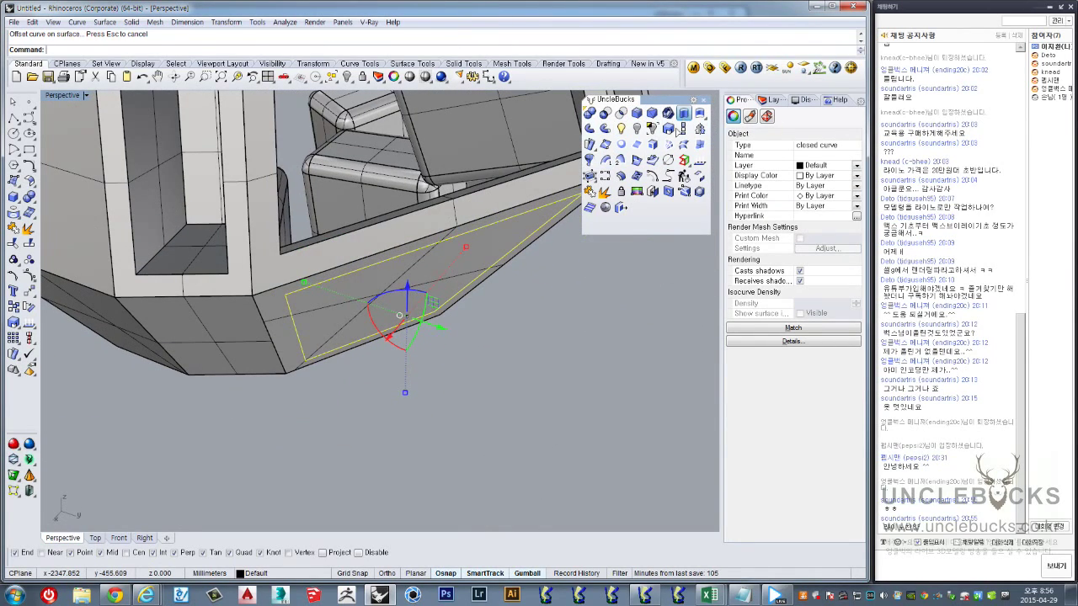
{"action": "left_click", "coordinate": [678, 110]}
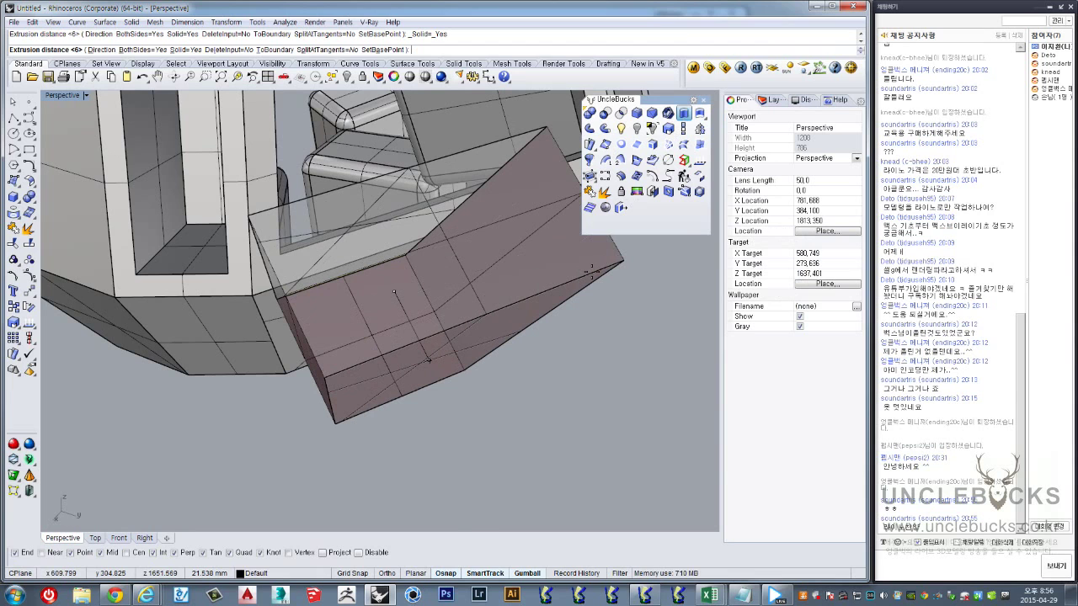
{"action": "key", "text": "Return"}
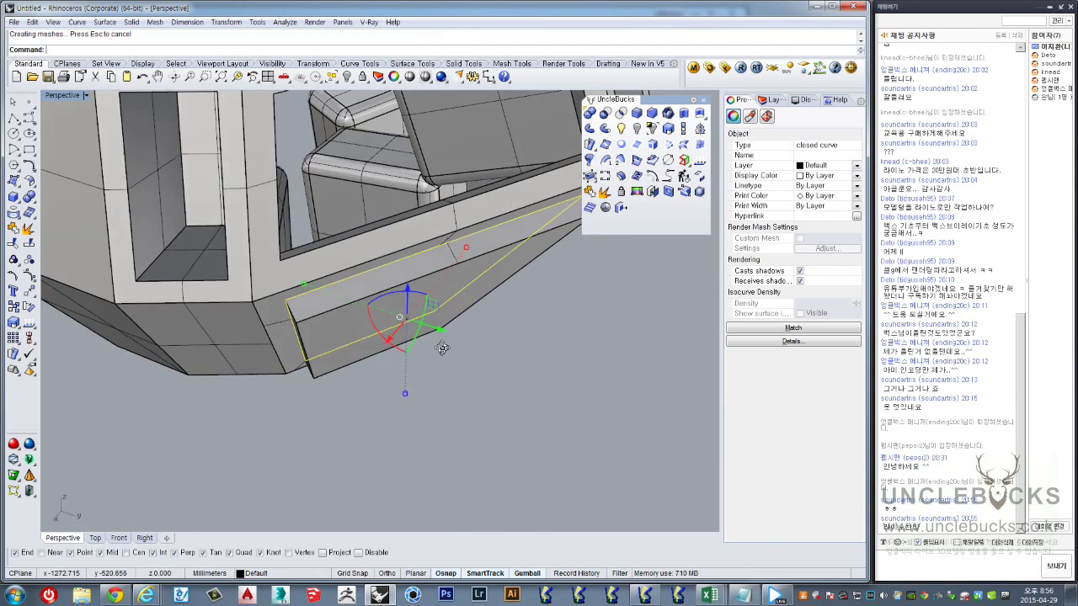
{"action": "mouse_move", "coordinate": [591, 271]}
{"action": "right_mouse_down"}
{"action": "mouse_move", "coordinate": [483, 417]}
{"action": "mouse_move", "coordinate": [474, 306]}
{"action": "right_mouse_up"}
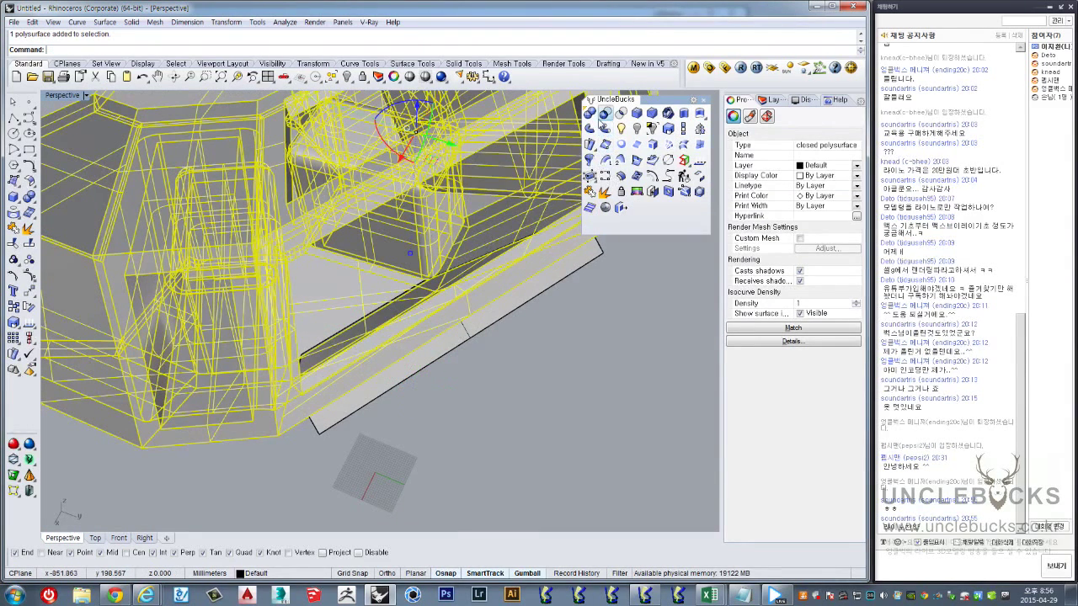
{"action": "key", "text": "Escape"}
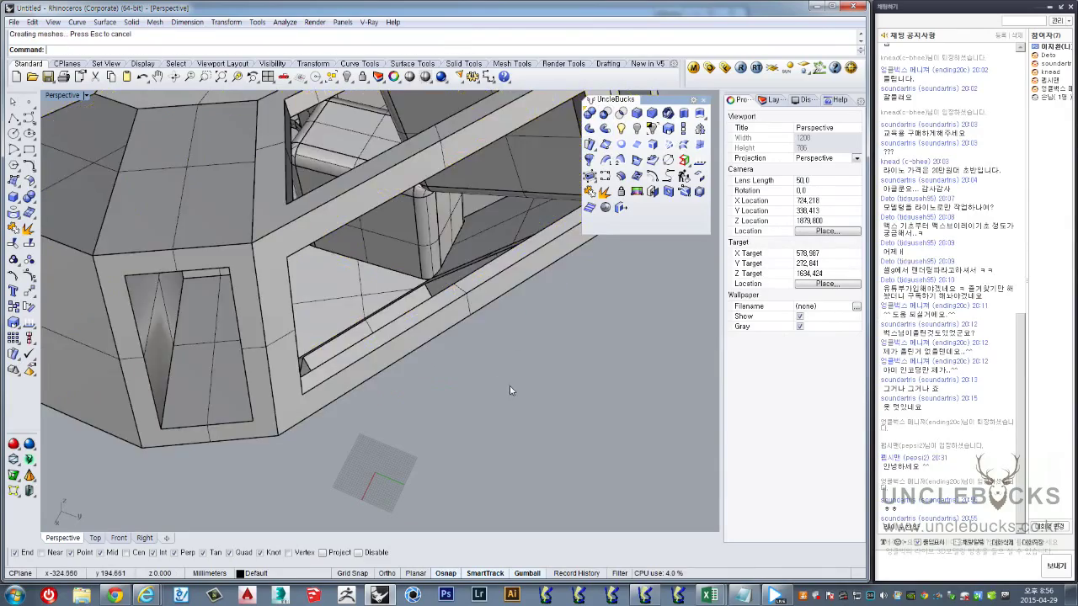
{"action": "mouse_move", "coordinate": [509, 386]}
{"action": "right_mouse_down"}
{"action": "mouse_move", "coordinate": [483, 334]}
{"action": "mouse_move", "coordinate": [296, 292]}
{"action": "mouse_move", "coordinate": [457, 337]}
{"action": "mouse_move", "coordinate": [457, 260]}
{"action": "mouse_move", "coordinate": [415, 213]}
{"action": "mouse_move", "coordinate": [336, 324]}
{"action": "mouse_move", "coordinate": [362, 333]}
{"action": "mouse_move", "coordinate": [365, 261]}
{"action": "mouse_move", "coordinate": [379, 291]}
{"action": "mouse_move", "coordinate": [408, 269]}
{"action": "right_mouse_up"}
{"action": "scroll", "coordinate": [384, 341], "scroll_direction": "up", "scroll_amount": 5}
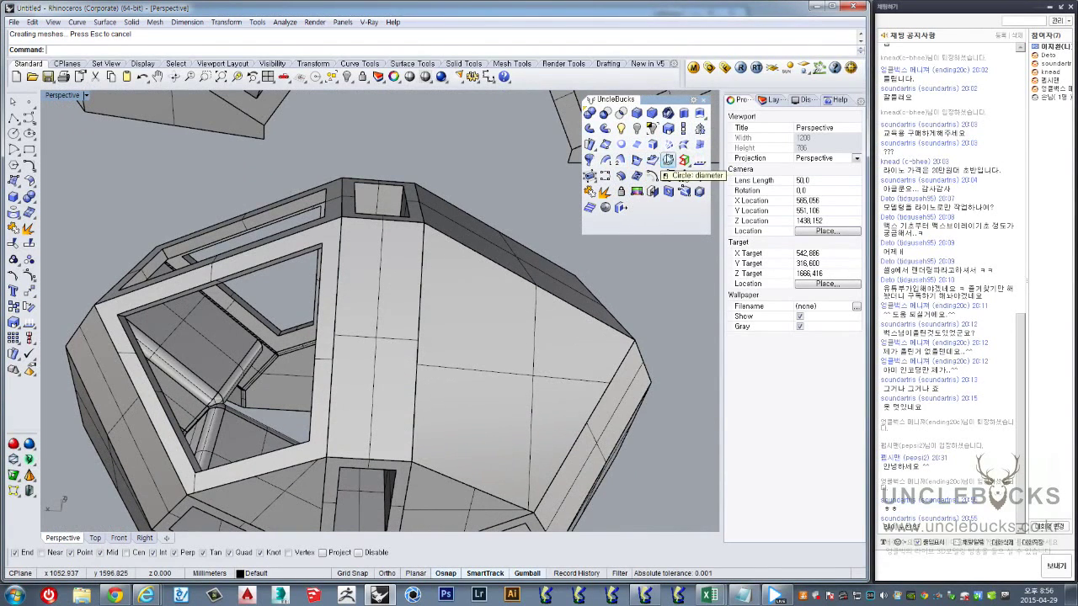
Copy the narrow face's border and offset it inward on the face as an inset outline
{"action": "left_click", "coordinate": [653, 144]}
{"action": "left_click", "coordinate": [379, 295]}
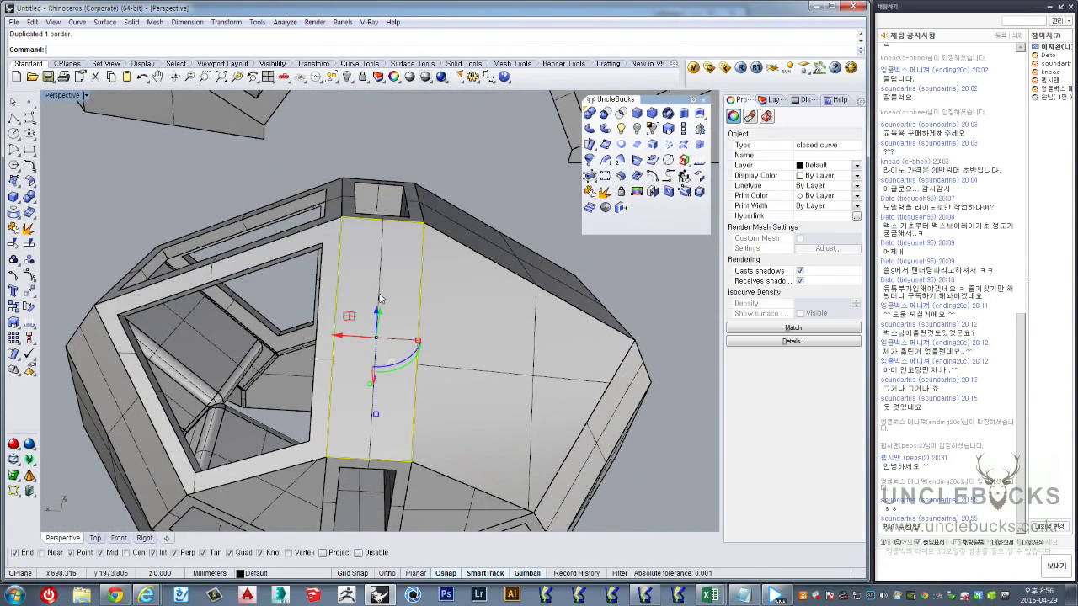
{"action": "left_click", "coordinate": [652, 161]}
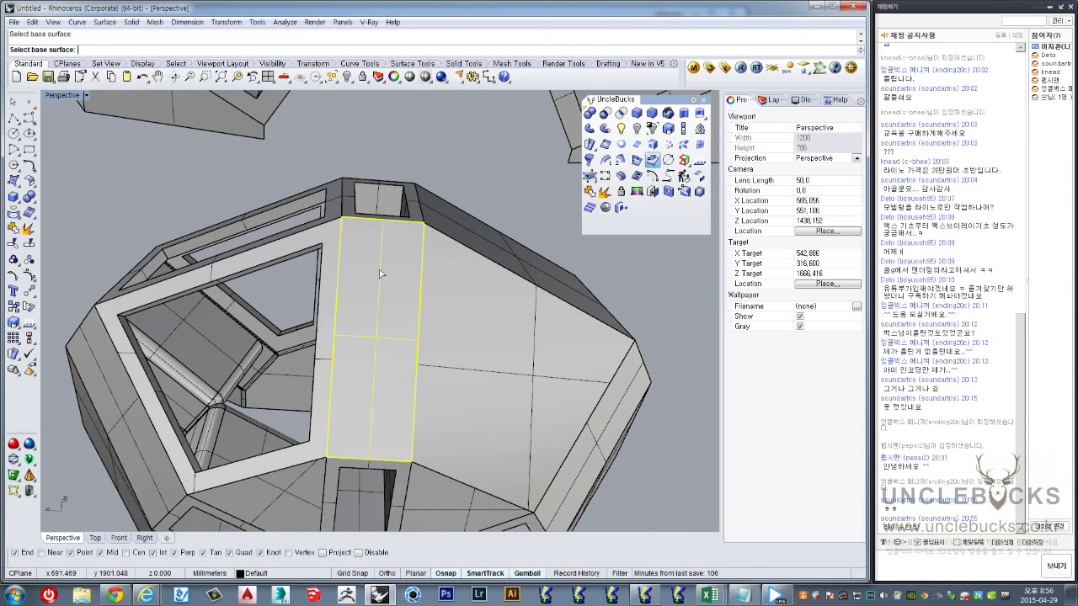
{"action": "key", "text": "Return"}
{"action": "left_click", "coordinate": [388, 256]}
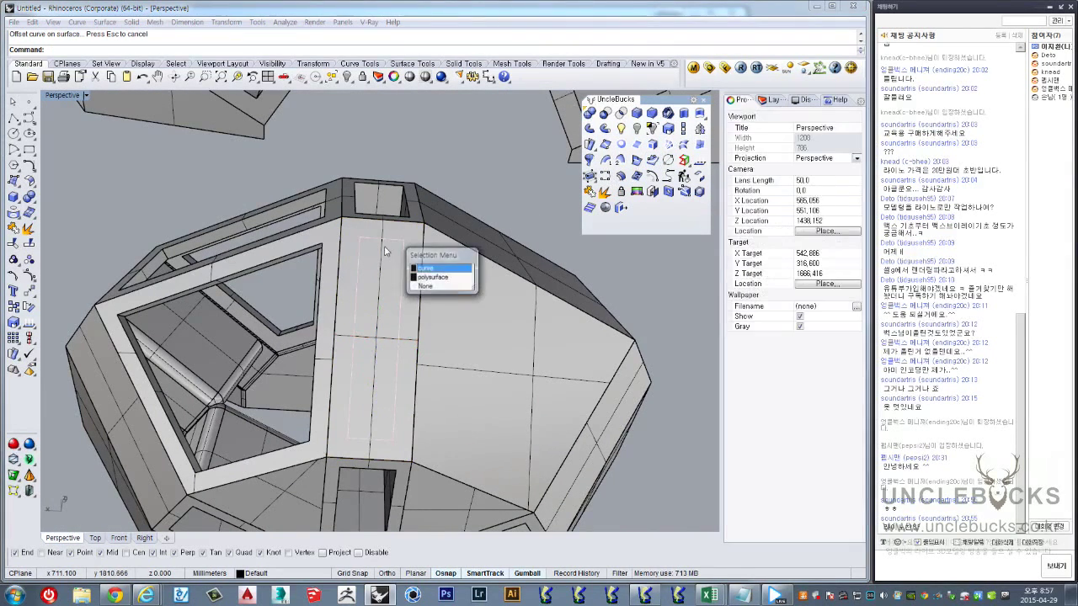
{"action": "left_click", "coordinate": [426, 269]}
{"action": "right_click_drag", "start_coordinate": [426, 270], "coordinate": [505, 278]}
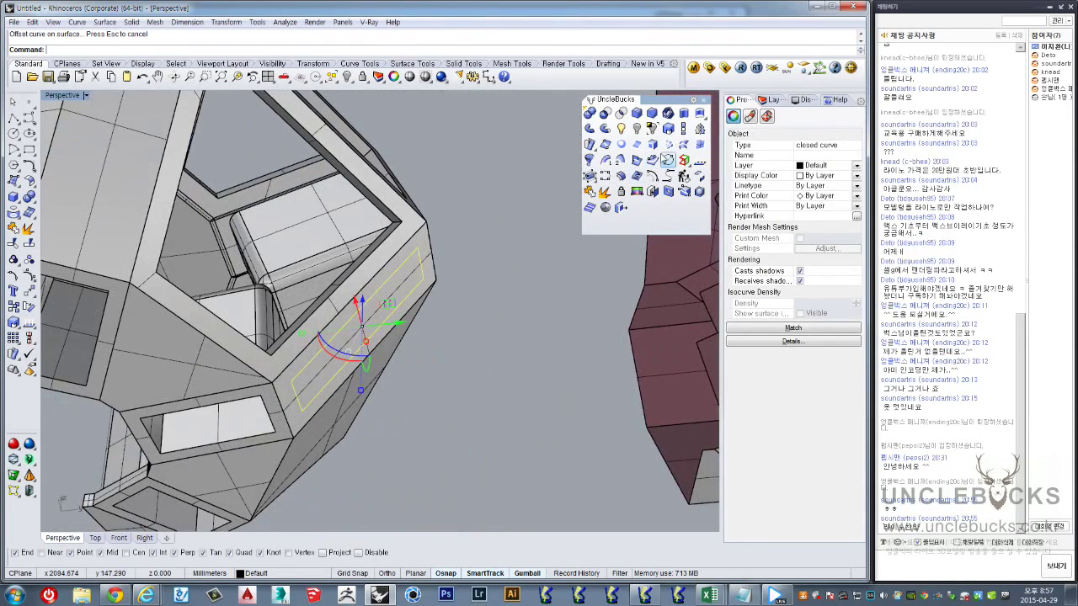
Extrude the inset outline into a thin slab and cut it out of the ring
{"action": "left_click", "coordinate": [683, 113]}
{"action": "left_click", "coordinate": [578, 246]}
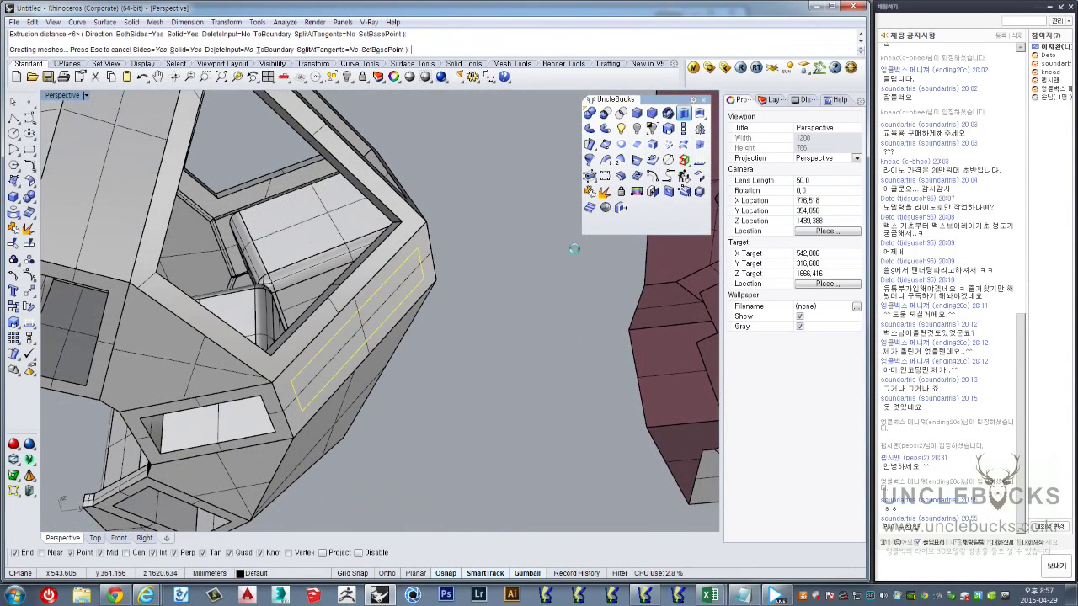
{"action": "left_click", "coordinate": [425, 246]}
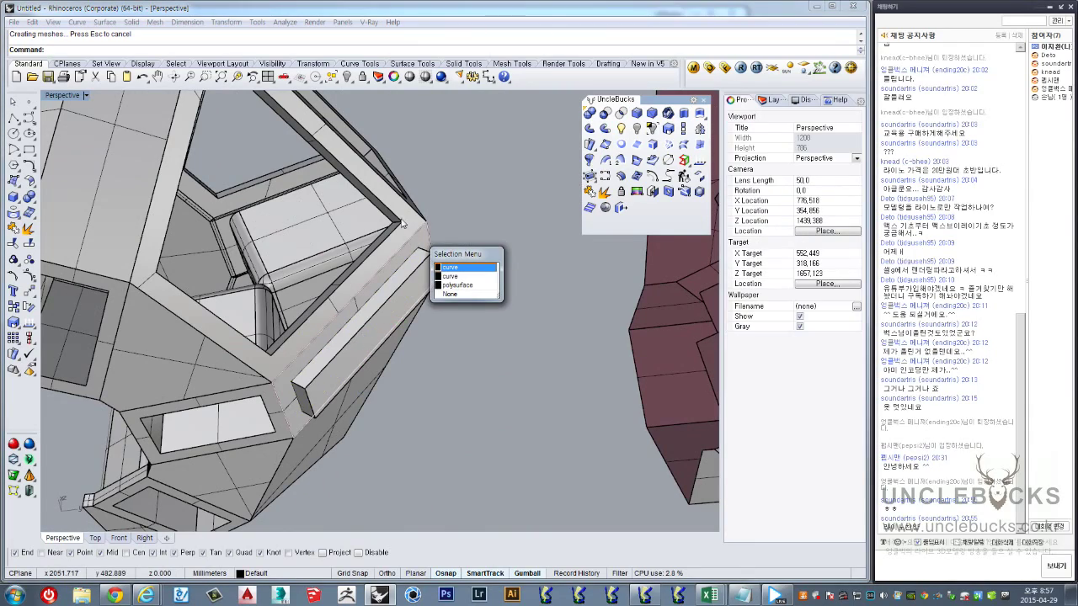
{"action": "left_click", "coordinate": [457, 284]}
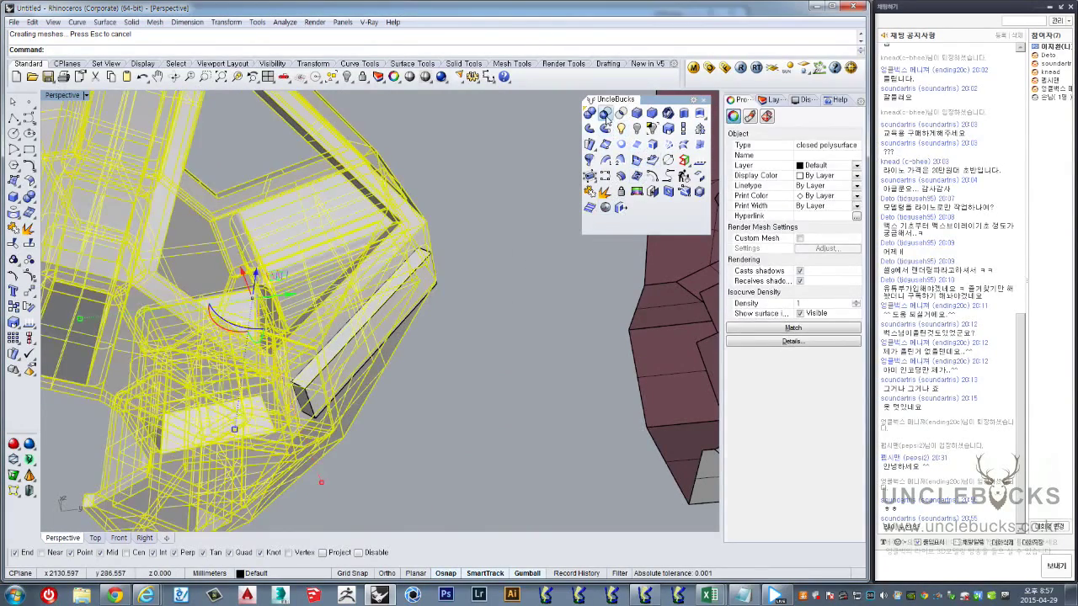
{"action": "mouse_move", "coordinate": [421, 278]}
{"action": "right_mouse_down"}
{"action": "mouse_move", "coordinate": [477, 284]}
{"action": "mouse_move", "coordinate": [368, 355]}
{"action": "mouse_move", "coordinate": [343, 312]}
{"action": "mouse_move", "coordinate": [355, 387]}
{"action": "right_mouse_up"}
{"action": "right_click_drag", "start_coordinate": [379, 302], "coordinate": [329, 303]}
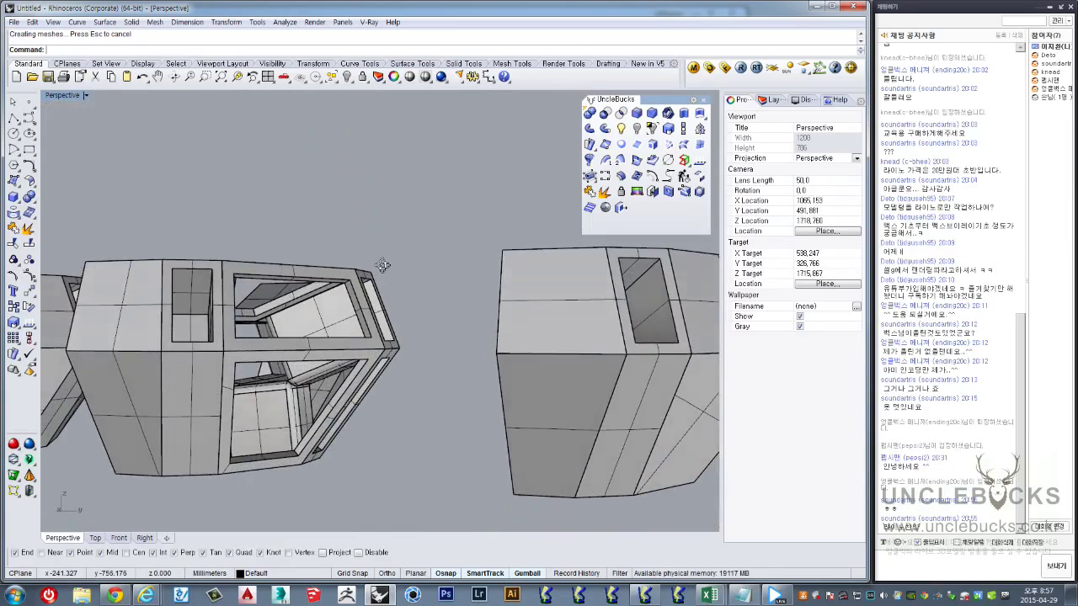
{"action": "left_click", "coordinate": [329, 302]}
{"action": "left_click", "coordinate": [369, 342]}
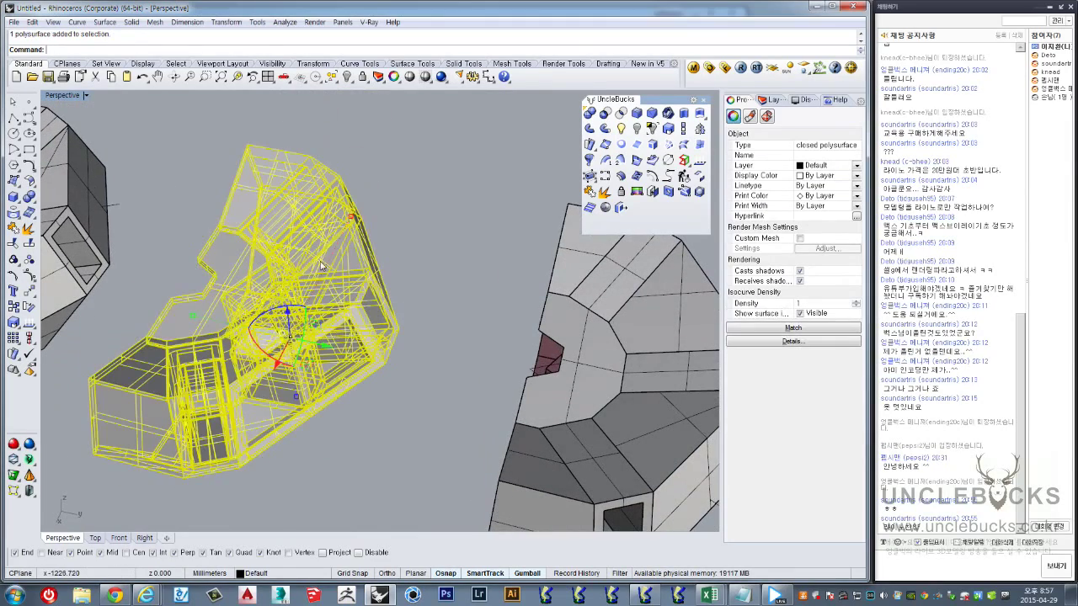
{"action": "key", "text": "ctrl+F1"}
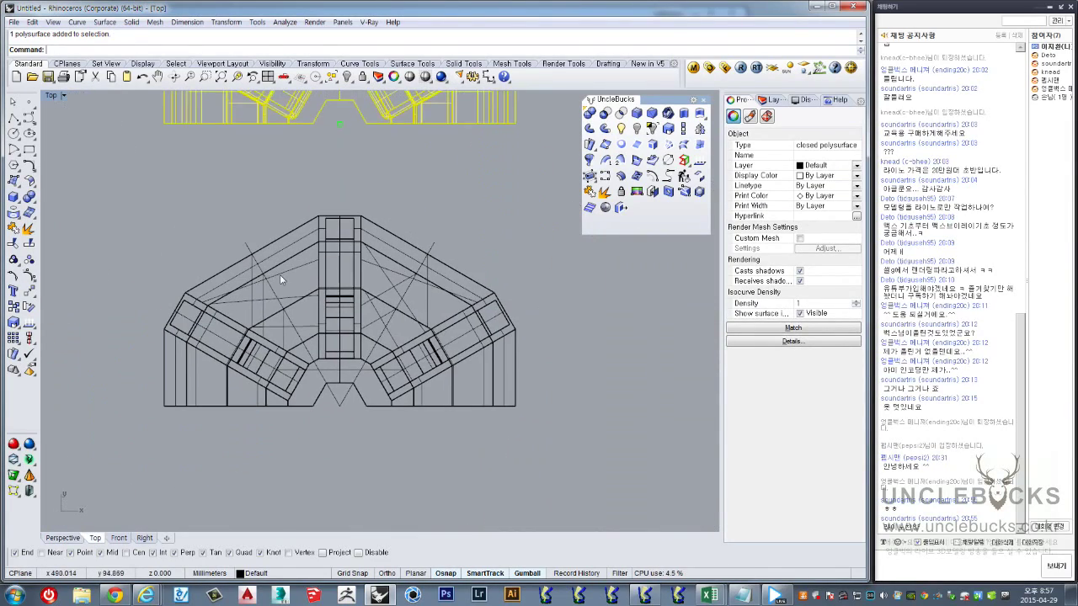
{"action": "right_click_drag", "start_coordinate": [431, 225], "coordinate": [344, 416]}
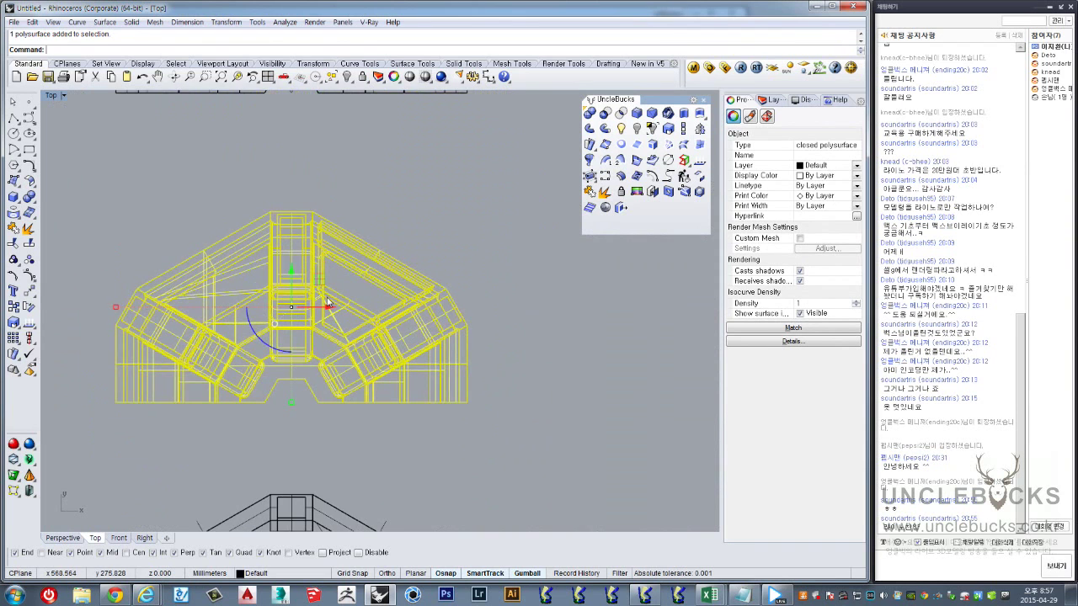
{"action": "scroll", "coordinate": [328, 304], "scroll_direction": "down", "scroll_amount": 5}
{"action": "left_click", "coordinate": [368, 370]}
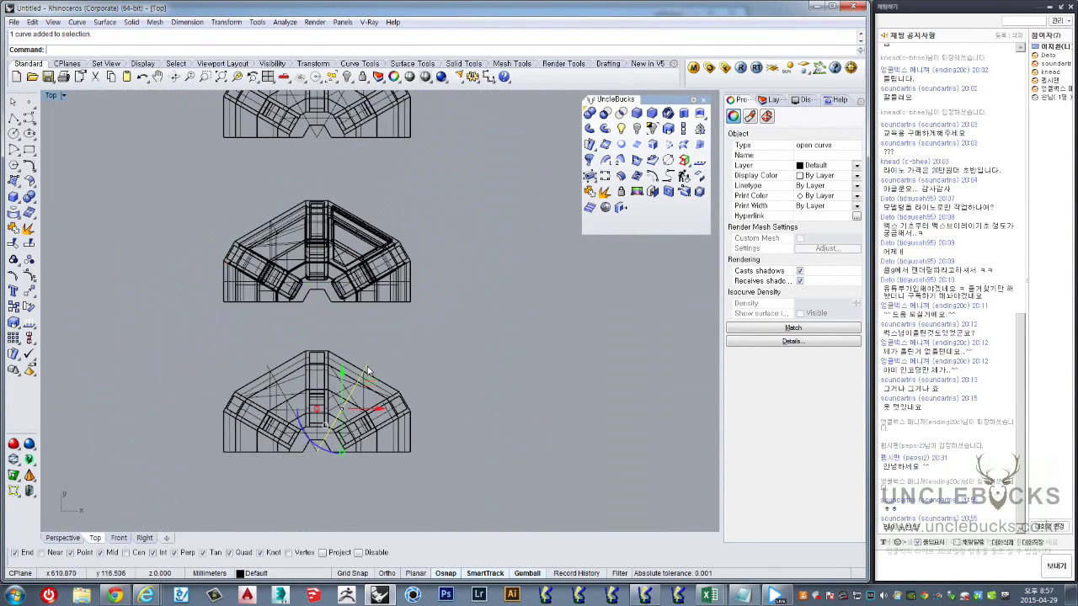
{"action": "left_click", "coordinate": [271, 368], "text": "shift"}
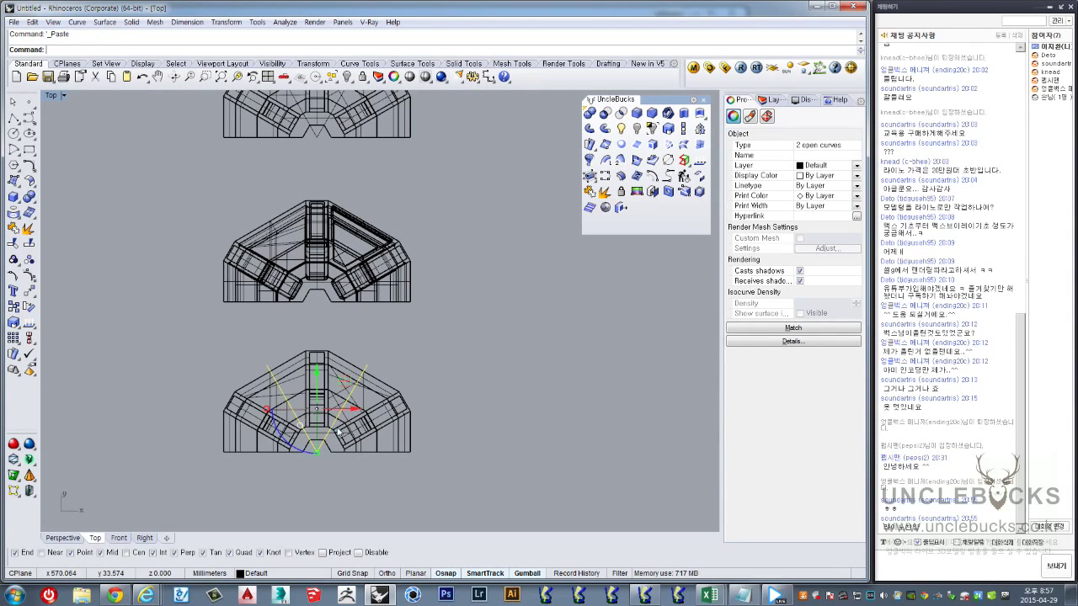
{"action": "scroll", "coordinate": [318, 388], "scroll_direction": "up", "scroll_amount": 2}
{"action": "type", "text": "m"}
{"action": "key", "text": "Return"}
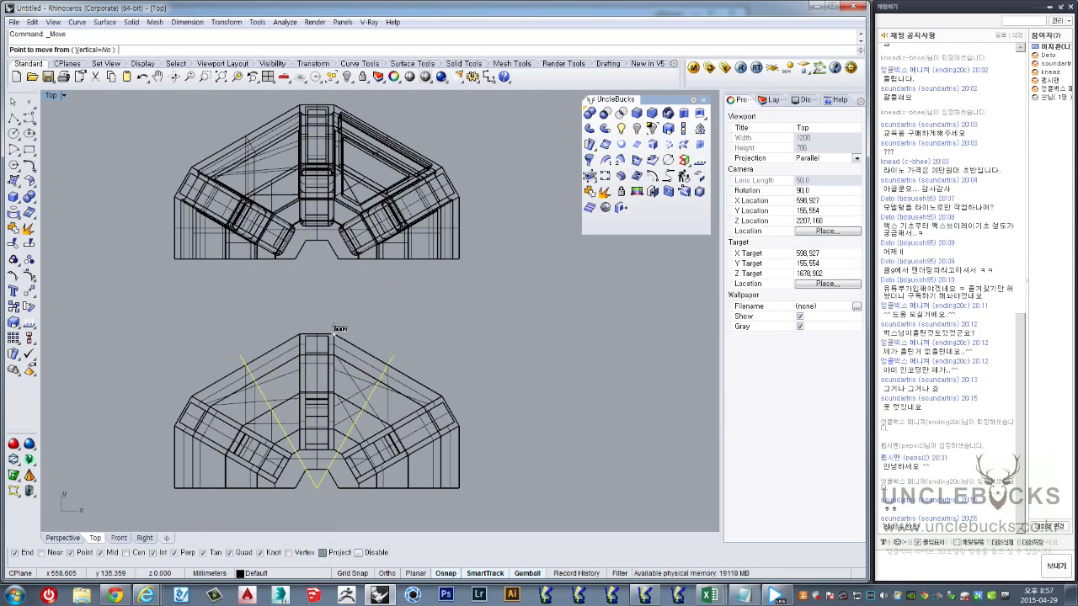
{"action": "key", "text": "Escape"}
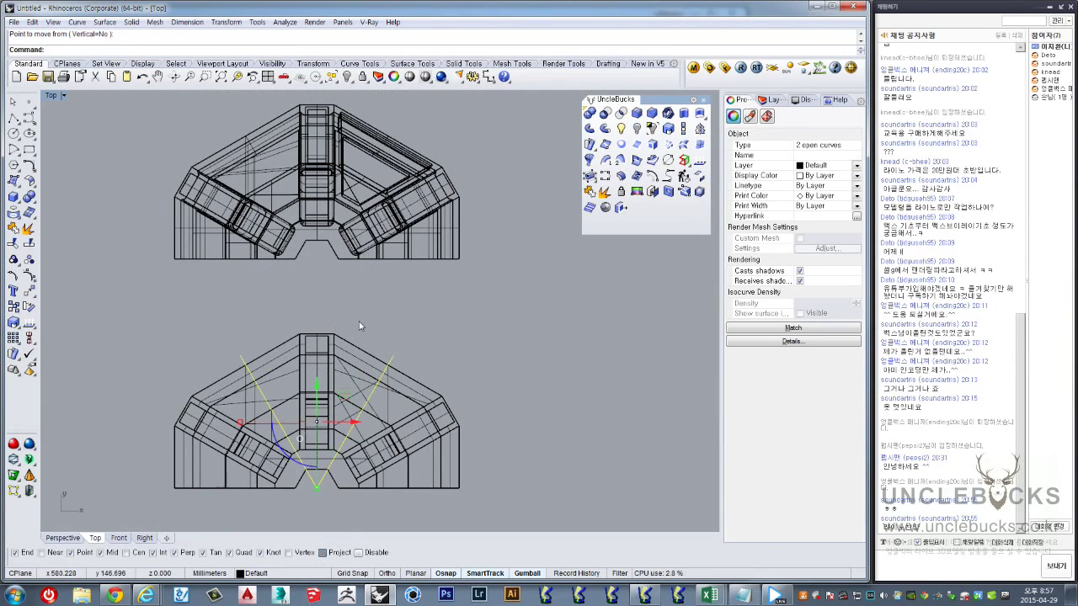
{"action": "key", "text": "Return"}
{"action": "left_click", "coordinate": [332, 335]}
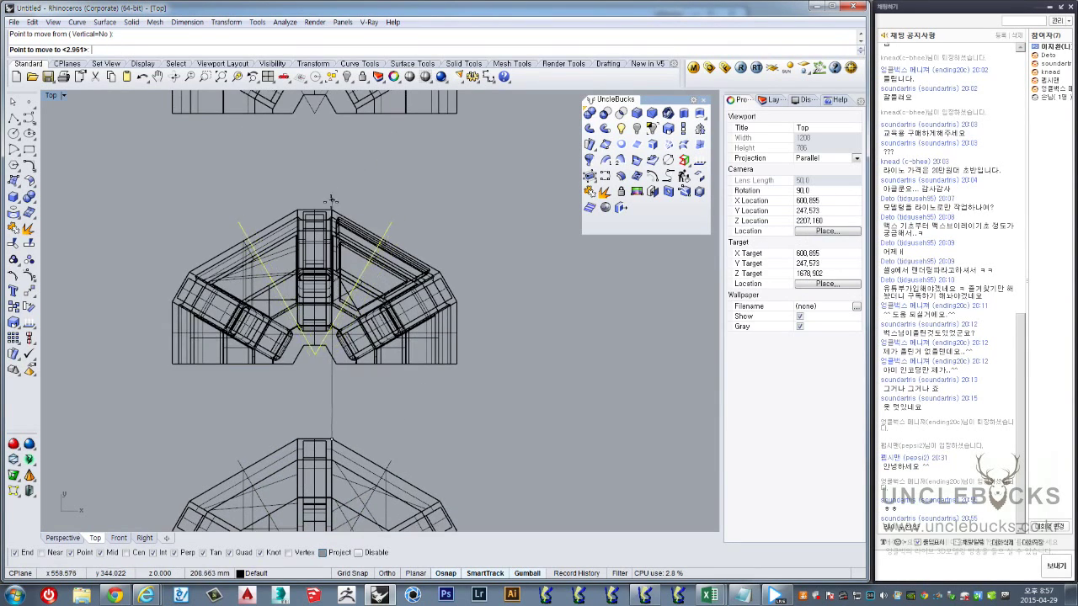
{"action": "key", "text": "Escape"}
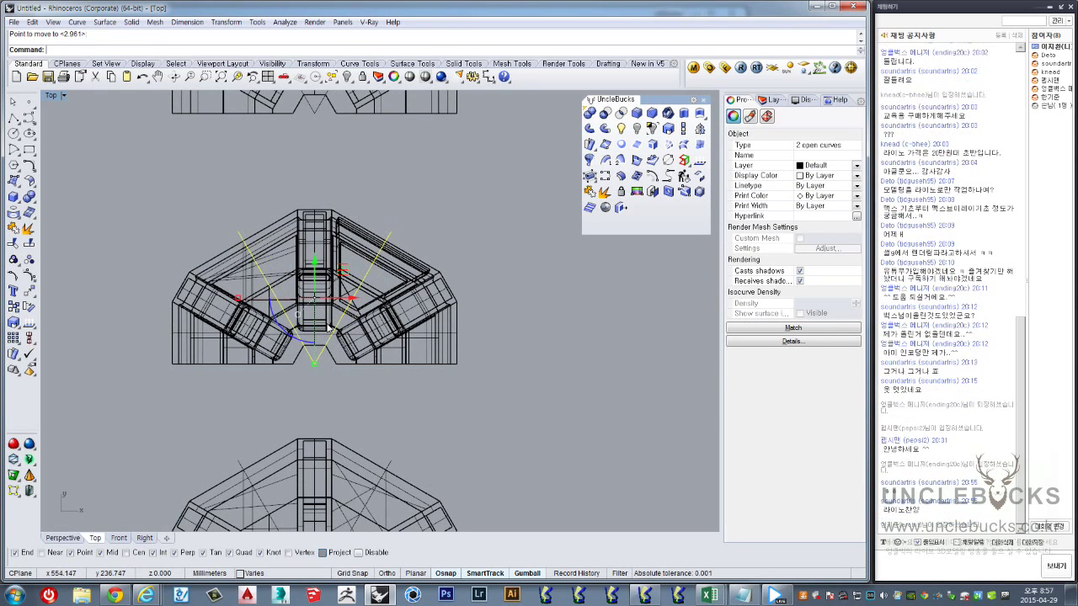
{"action": "key", "text": "Escape"}
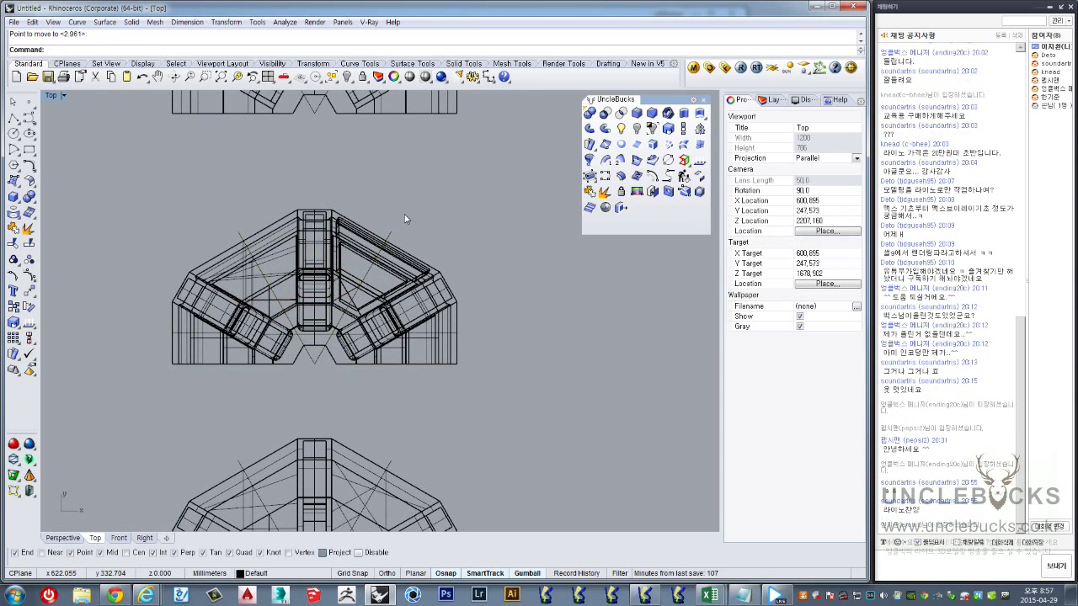
{"action": "scroll", "coordinate": [311, 330], "scroll_direction": "up", "scroll_amount": 5}
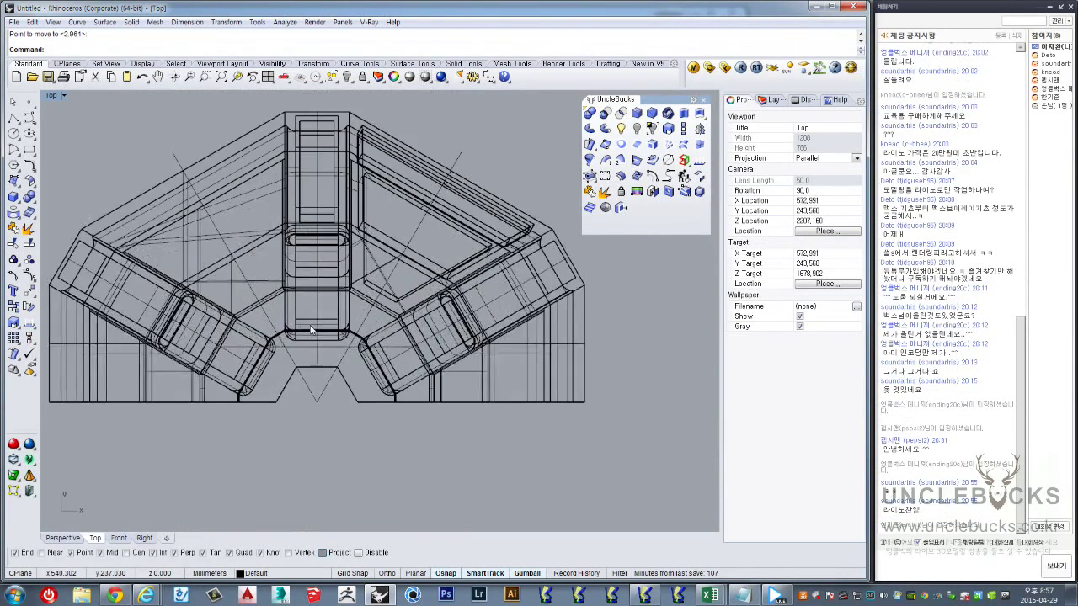
{"action": "scroll", "coordinate": [334, 346], "scroll_direction": "up", "scroll_amount": 2}
{"action": "scroll", "coordinate": [324, 370], "scroll_direction": "down", "scroll_amount": 2}
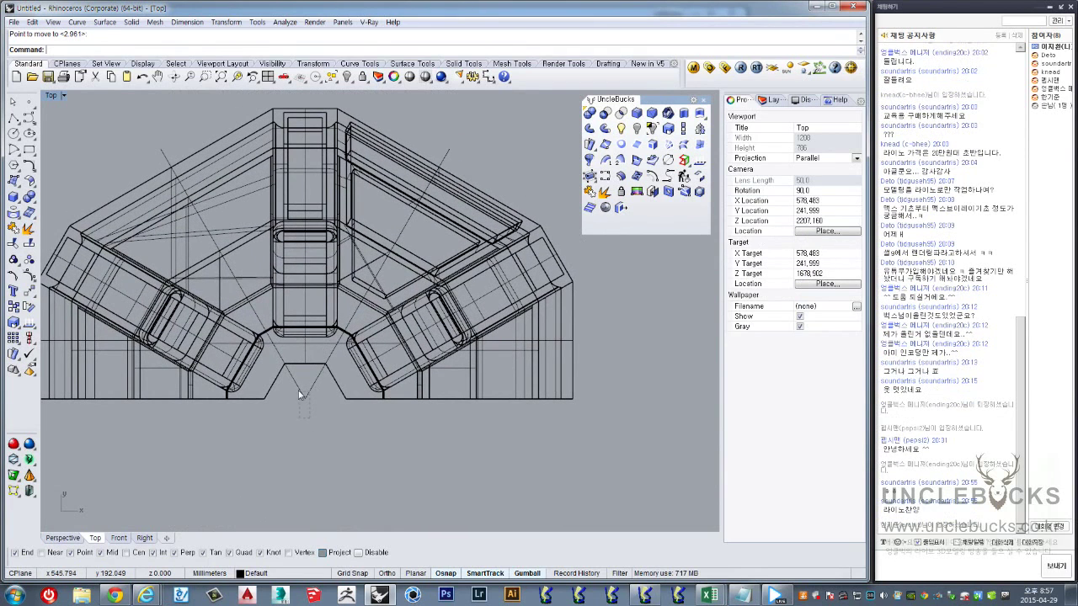
{"action": "left_click", "coordinate": [301, 394]}
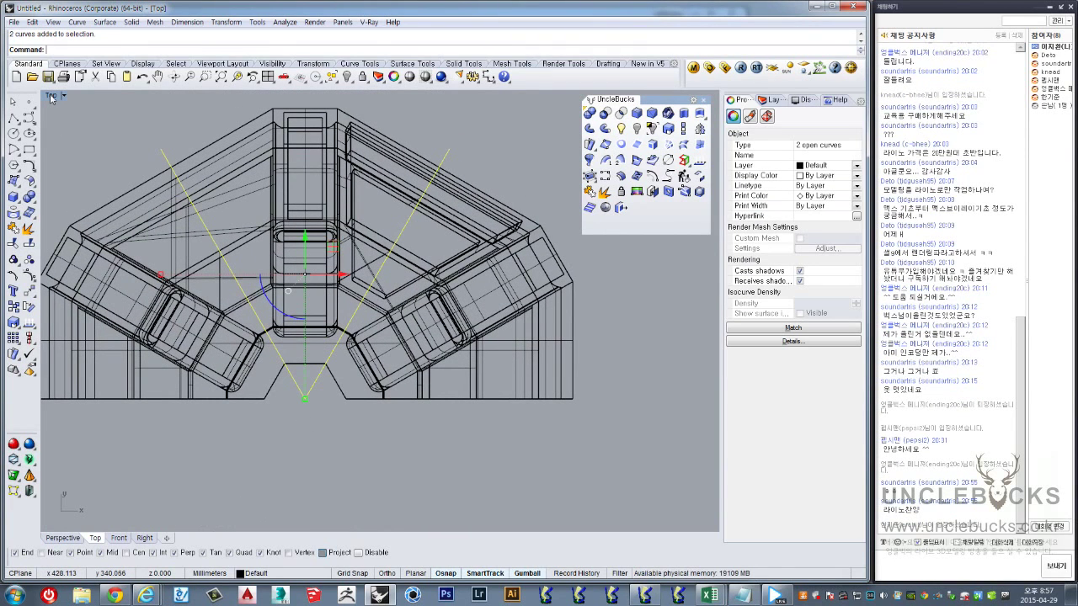
{"action": "right_click_drag", "start_coordinate": [121, 102], "coordinate": [146, 142]}
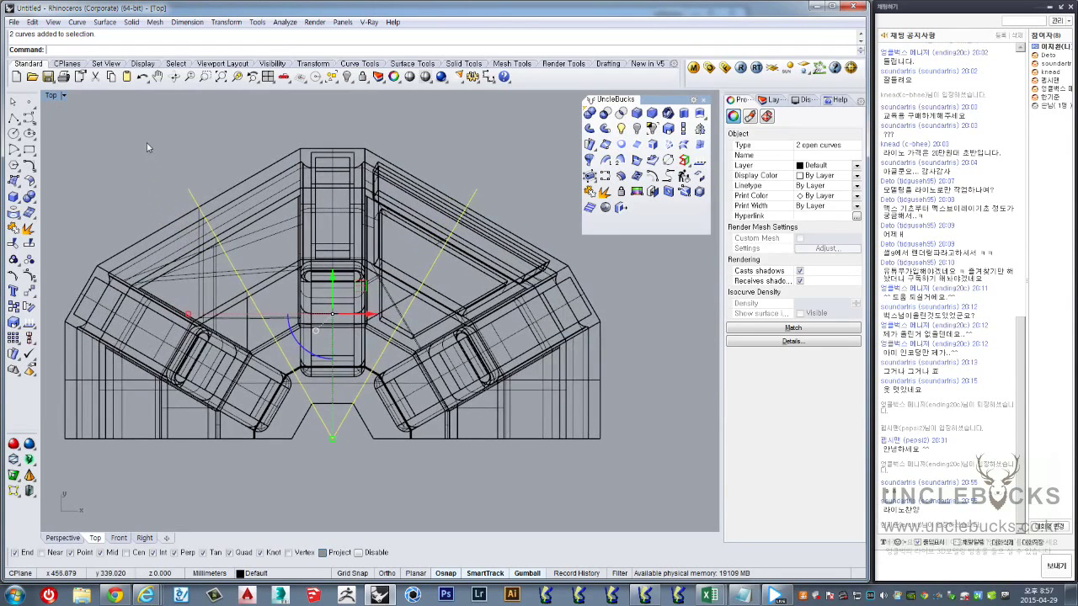
{"action": "left_click", "coordinate": [147, 142]}
{"action": "left_click", "coordinate": [188, 189]}
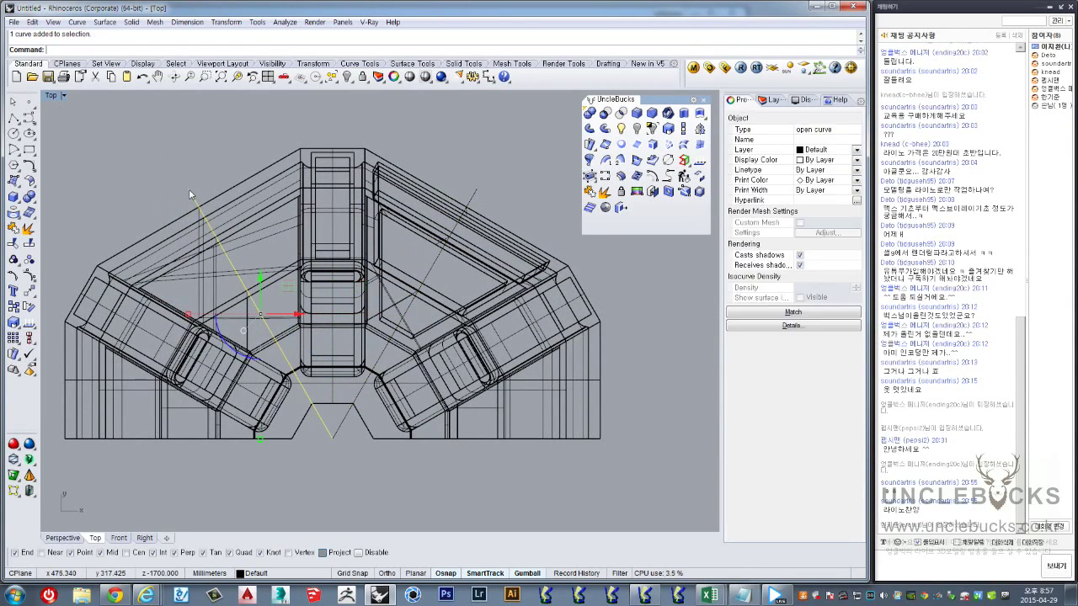
{"action": "left_click", "coordinate": [476, 195], "text": "shift"}
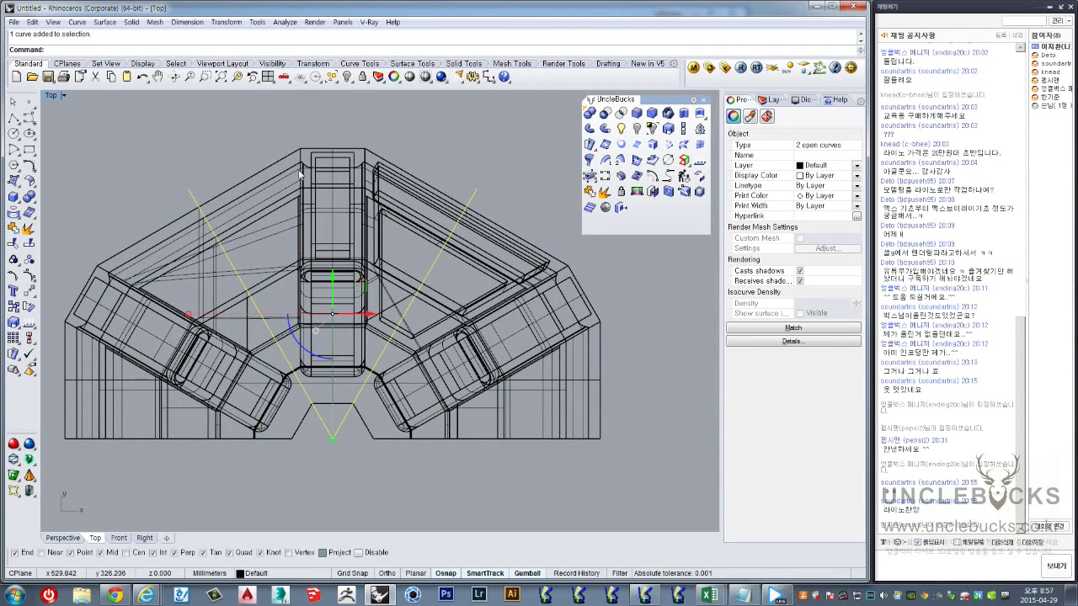
{"action": "left_click", "coordinate": [200, 156]}
Select both diagonal guide lines and maximize the Top view
{"action": "left_click", "coordinate": [193, 187]}
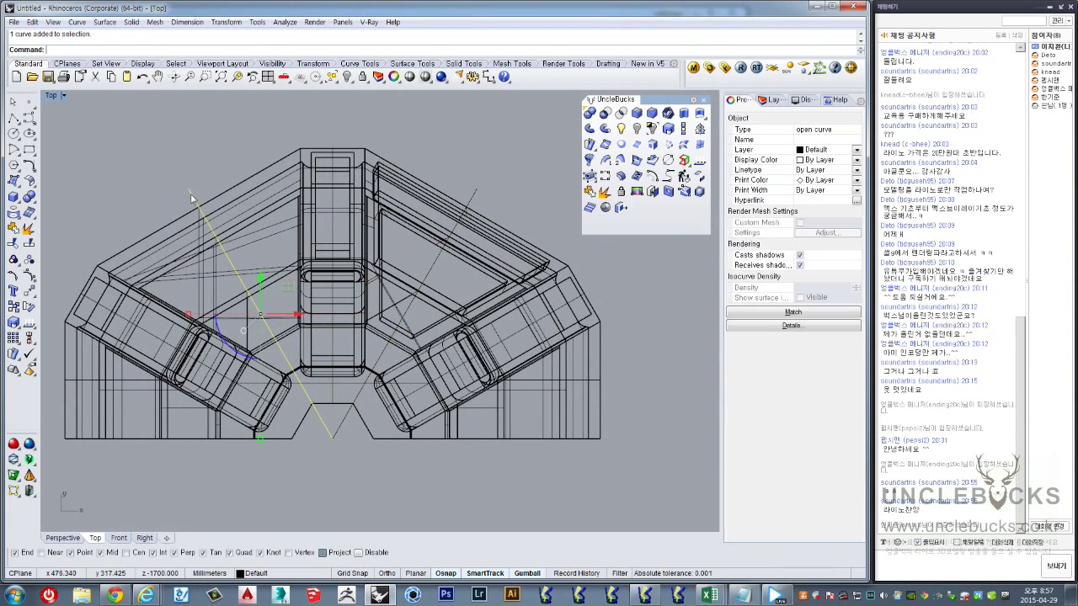
{"action": "left_click", "coordinate": [475, 194], "text": "shift"}
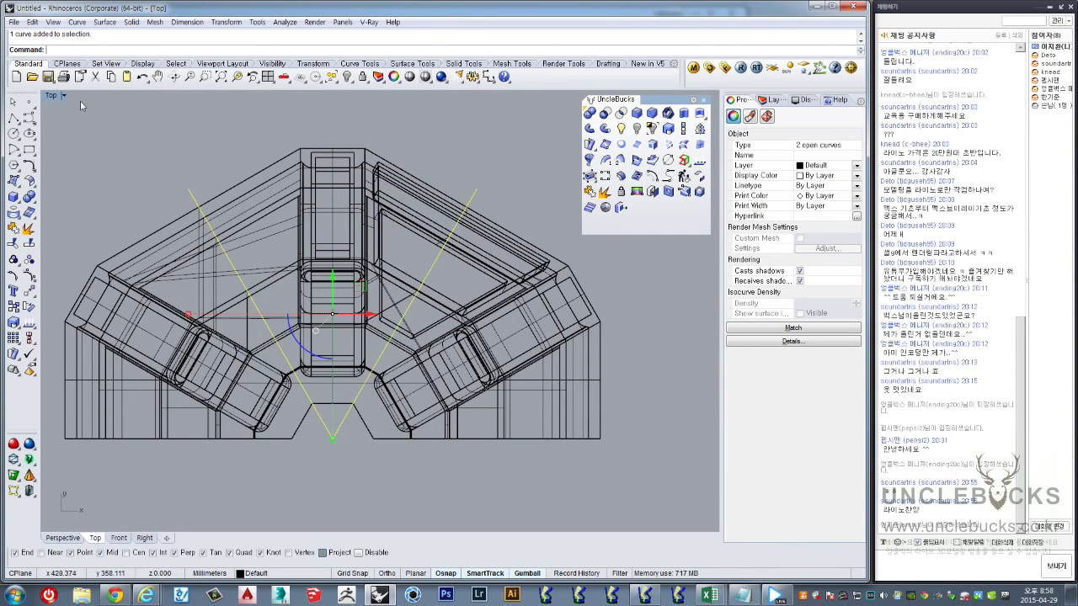
{"action": "double_click", "coordinate": [51, 98]}
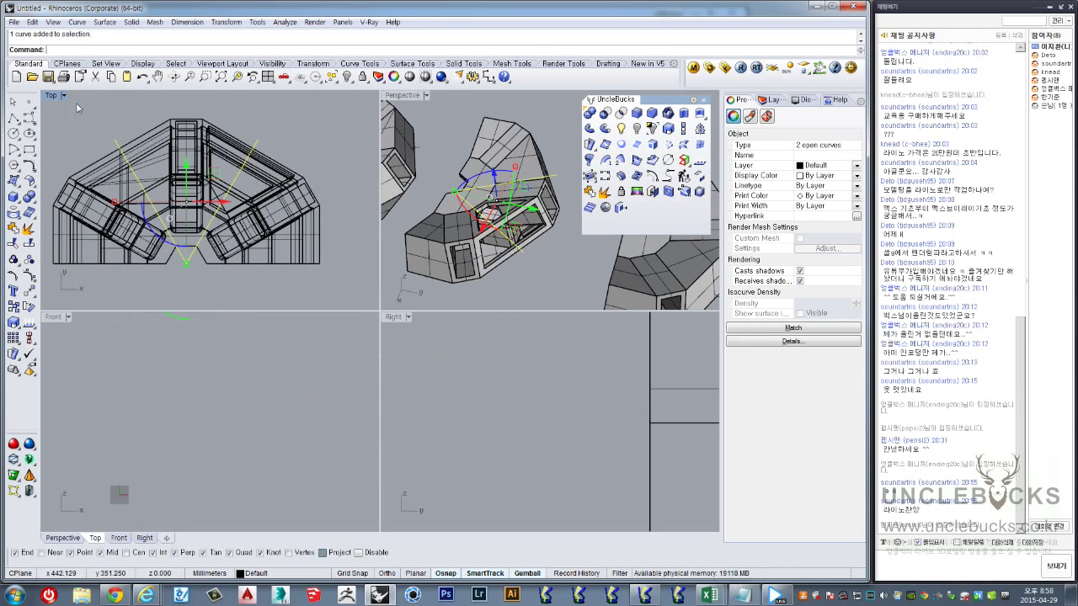
{"action": "double_click", "coordinate": [55, 96]}
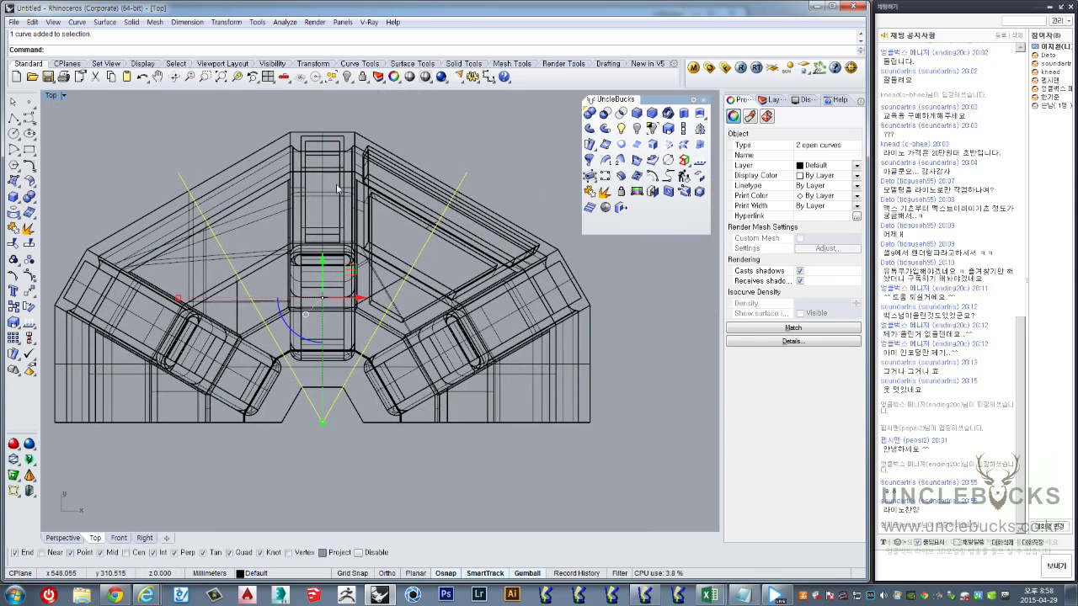
Draw a vertical polyline from the guide lines' apex straight up past the ring
{"action": "left_click", "coordinate": [16, 123]}
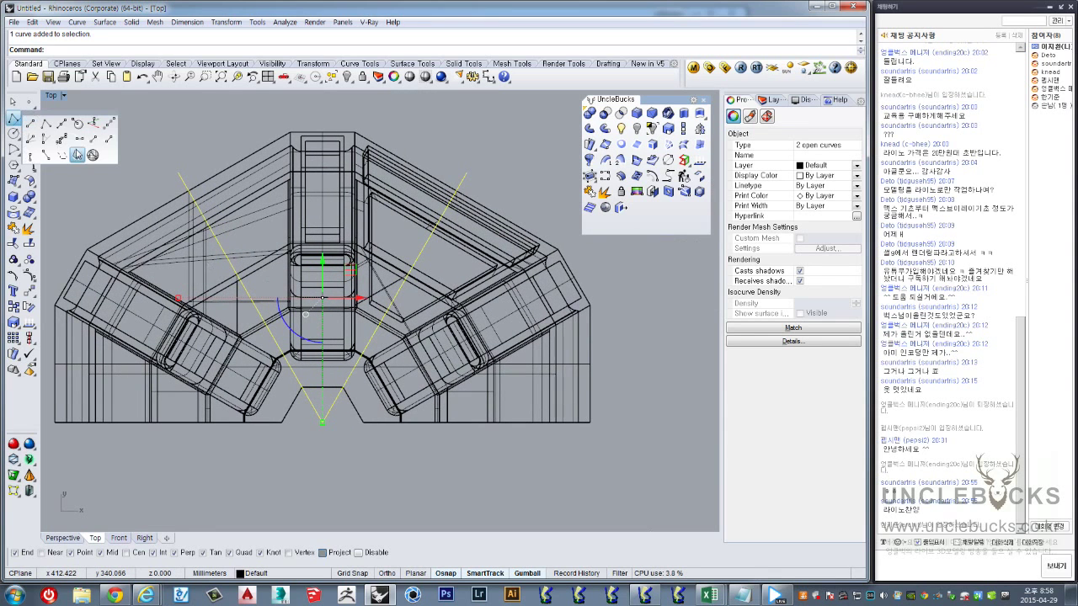
{"action": "left_click", "coordinate": [13, 121]}
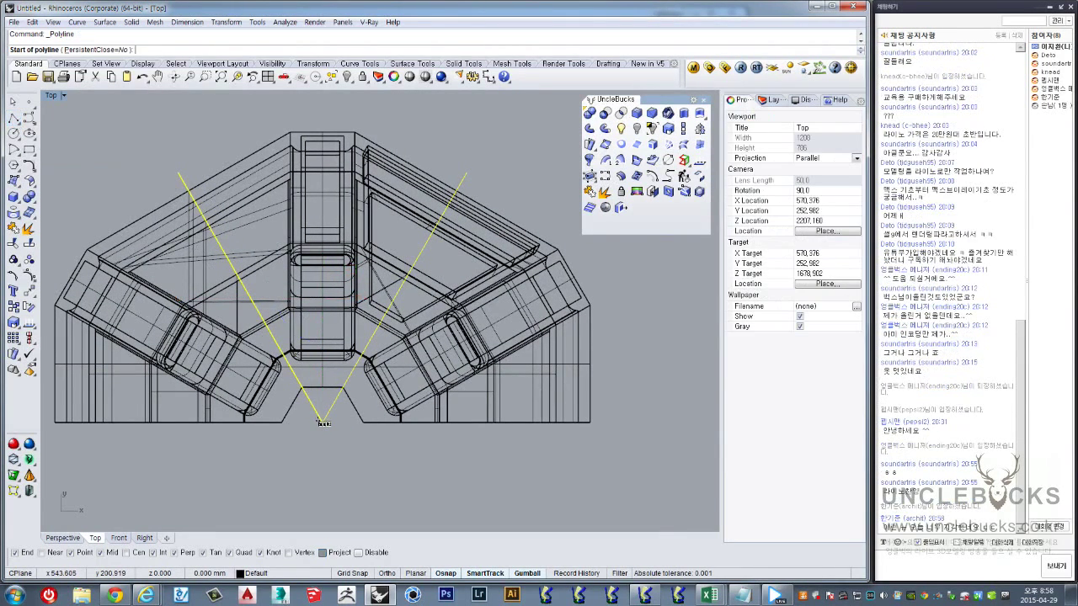
{"action": "left_click", "coordinate": [320, 421]}
{"action": "scroll", "coordinate": [322, 354], "scroll_direction": "down", "scroll_amount": 3}
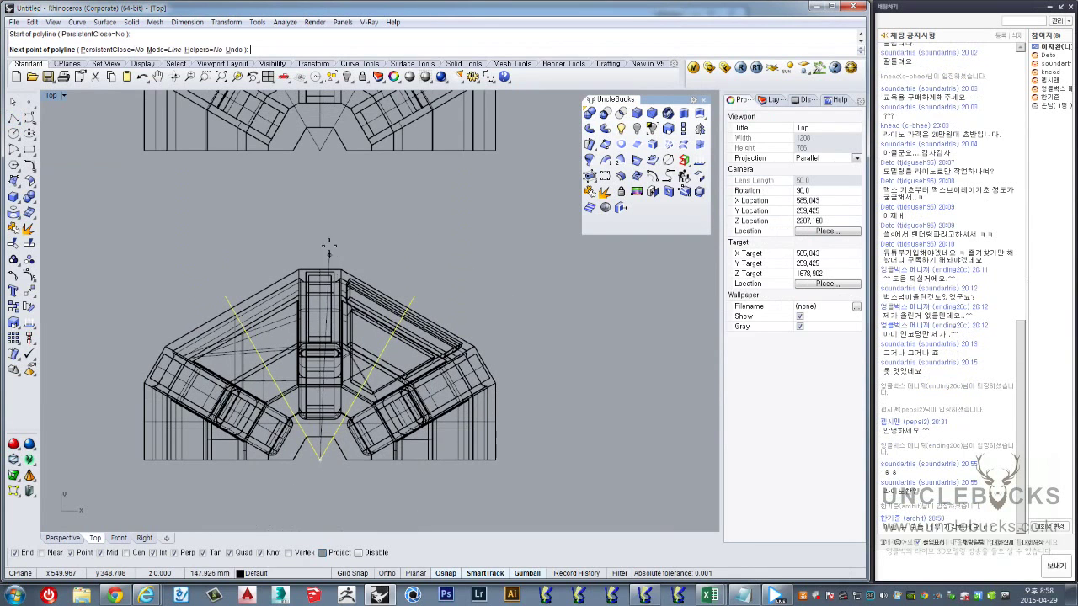
{"action": "left_click", "coordinate": [320, 204]}
{"action": "key", "text": "Return"}
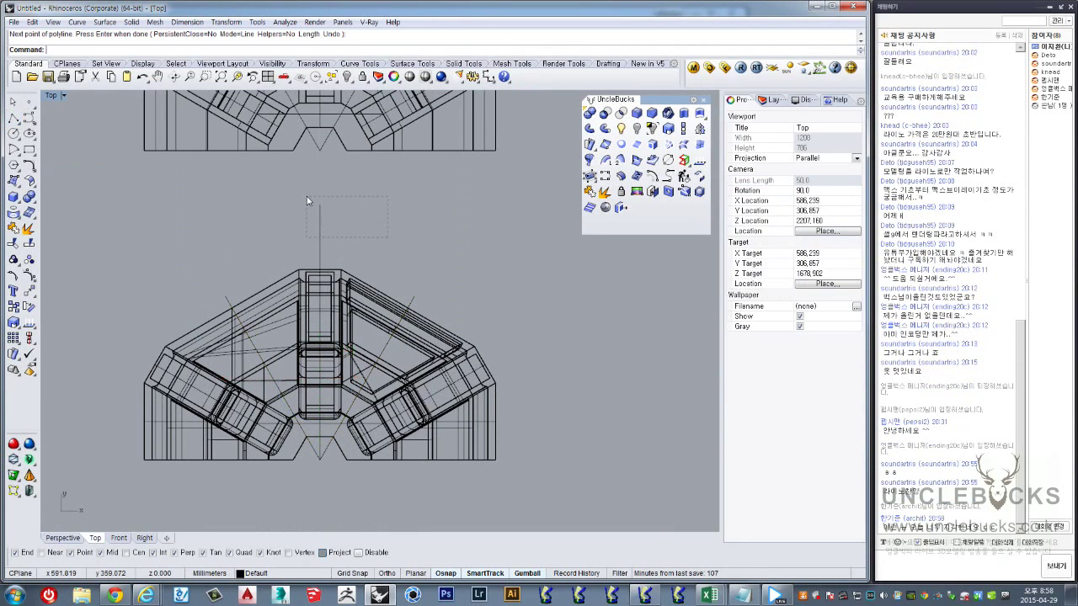
{"action": "left_click", "coordinate": [307, 197]}
{"action": "double_click", "coordinate": [52, 98]}
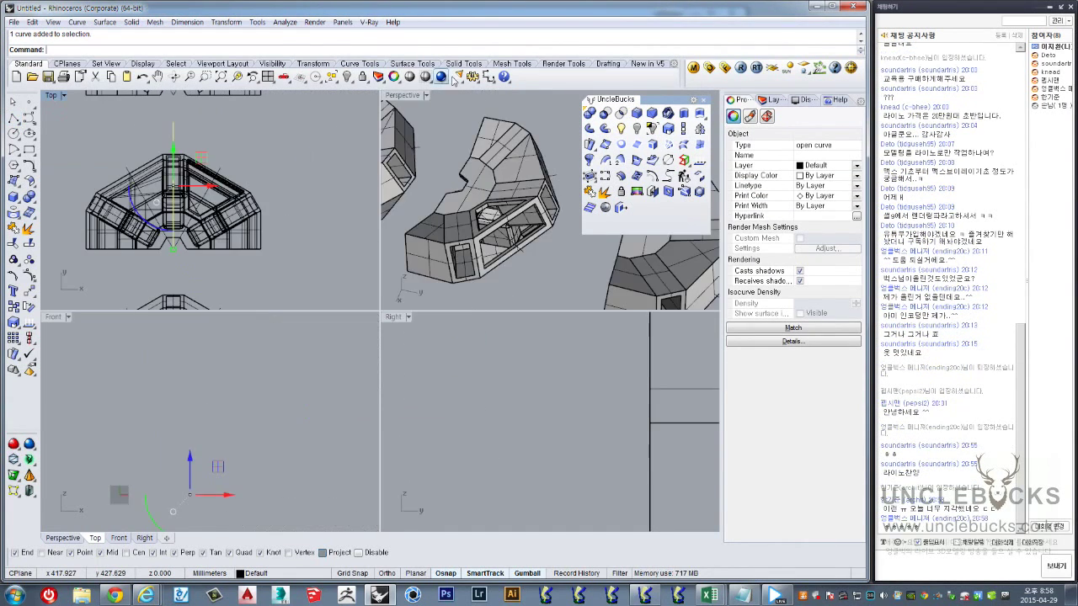
{"action": "key", "text": "Escape"}
{"action": "double_click", "coordinate": [51, 96]}
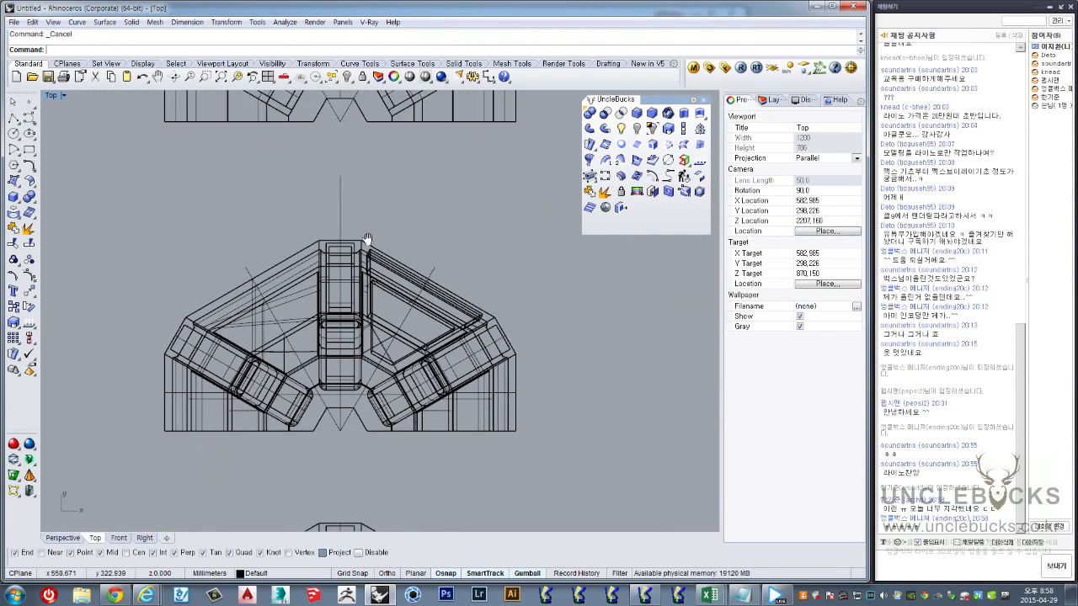
Trim away the frame outside the vertical and right diagonal cutting lines
{"action": "left_click", "coordinate": [344, 182]}
{"action": "left_click", "coordinate": [12, 244]}
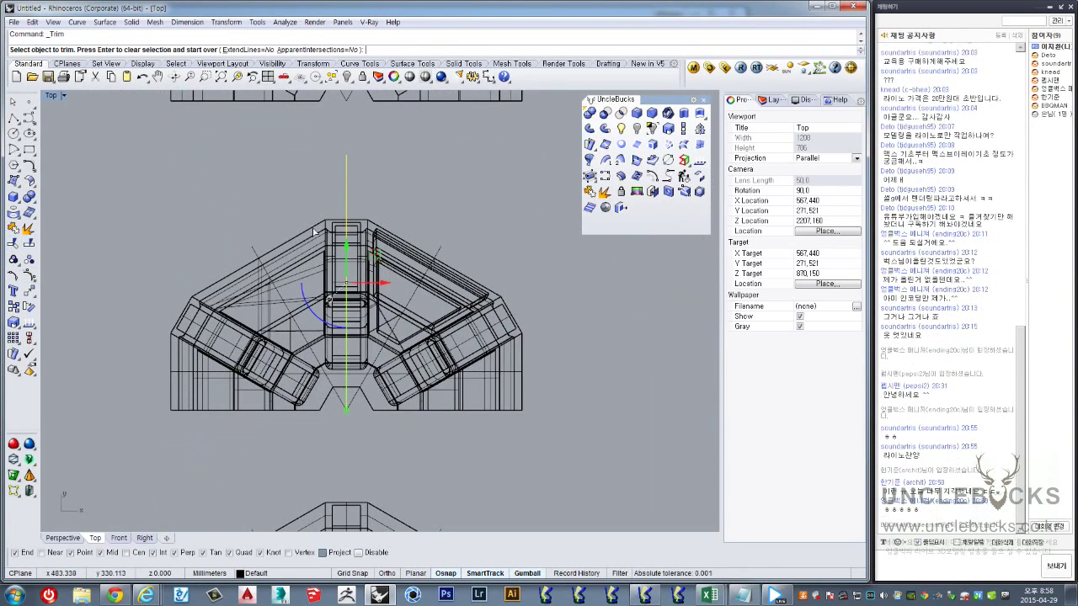
{"action": "key", "text": "Escape"}
{"action": "left_click", "coordinate": [438, 247]}
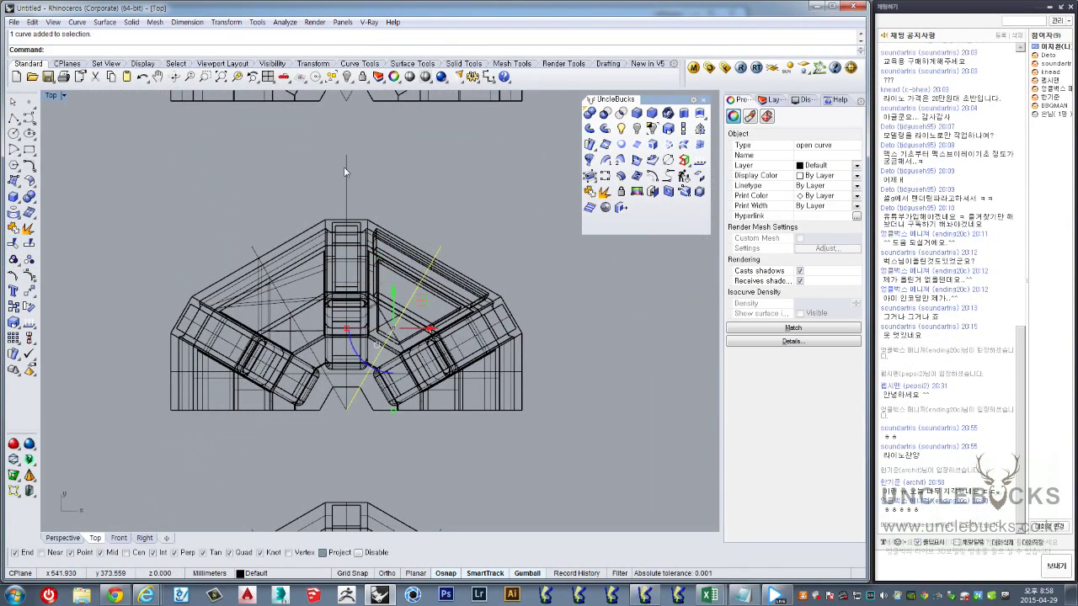
{"action": "left_click", "coordinate": [347, 173], "text": "shift"}
{"action": "left_click", "coordinate": [14, 244]}
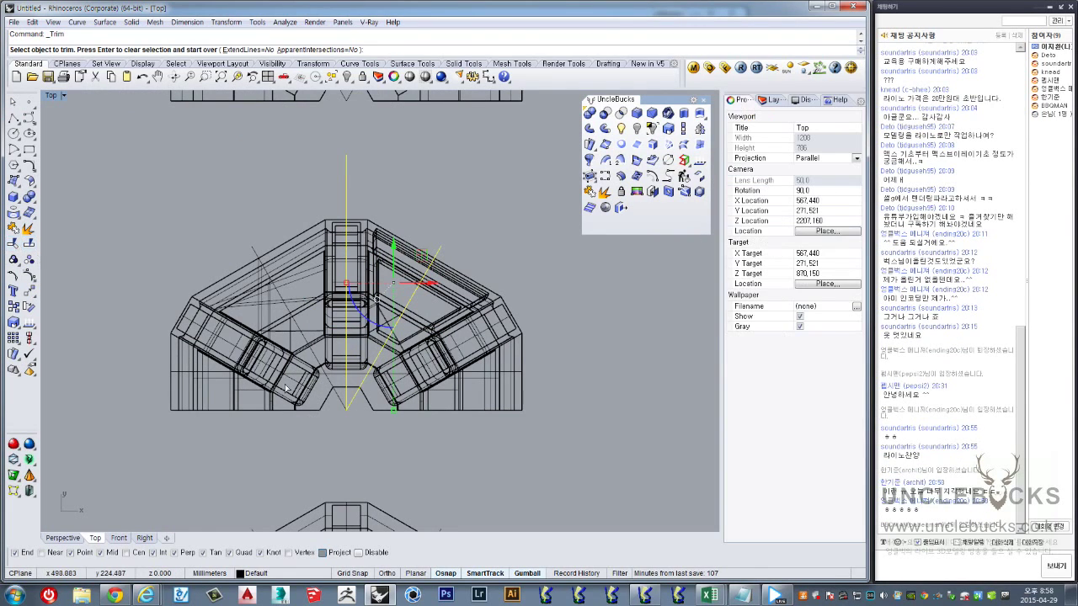
{"action": "left_click", "coordinate": [333, 355]}
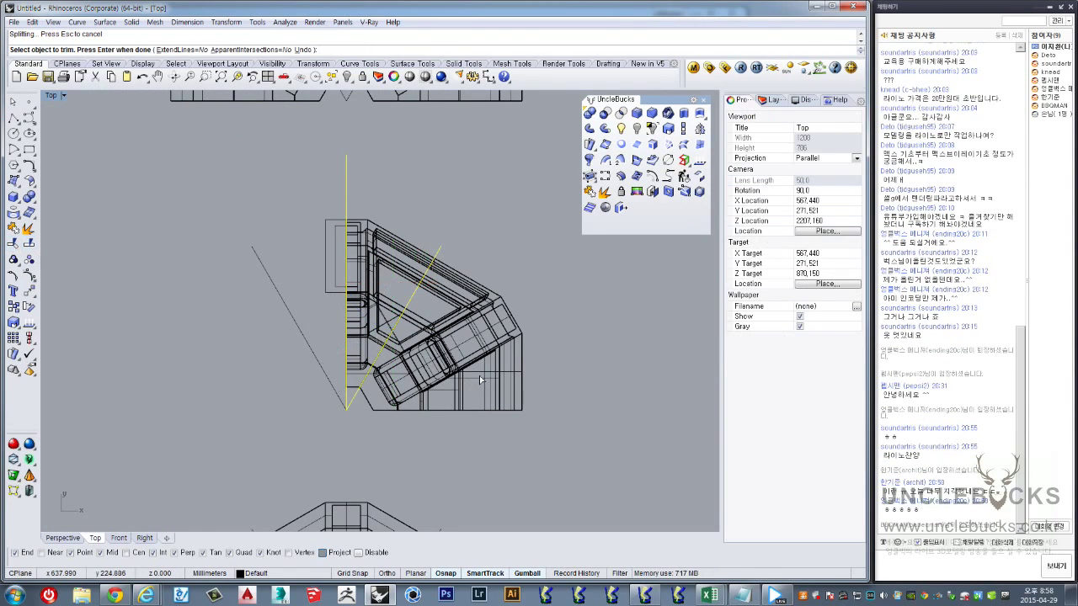
{"action": "left_click", "coordinate": [486, 351]}
{"action": "right_click_drag", "start_coordinate": [455, 325], "coordinate": [438, 345]}
{"action": "key", "text": "Return"}
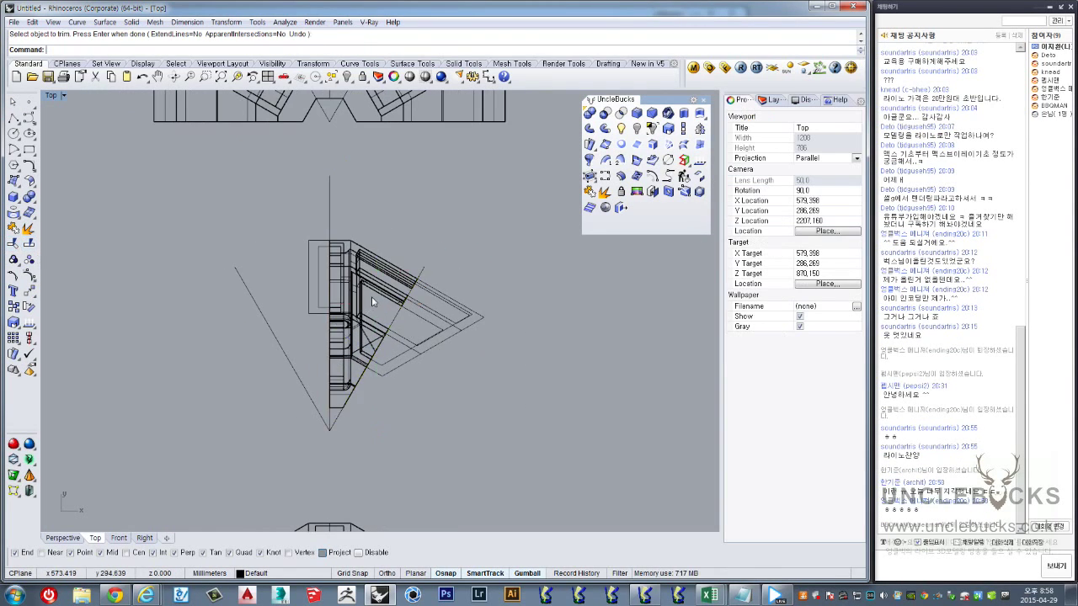
Inspect the trimmed wedge section in the shaded Perspective view, then return to the Top view
{"action": "left_click", "coordinate": [372, 296]}
{"action": "scroll", "coordinate": [267, 157], "scroll_direction": "down", "scroll_amount": 3}
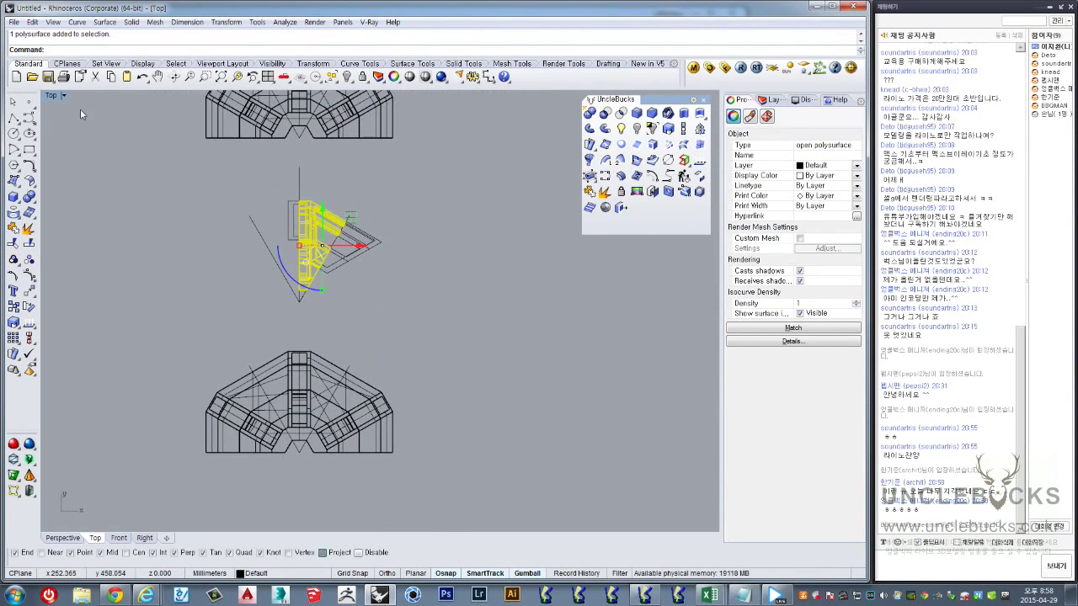
{"action": "double_click", "coordinate": [51, 96]}
{"action": "double_click", "coordinate": [396, 96]}
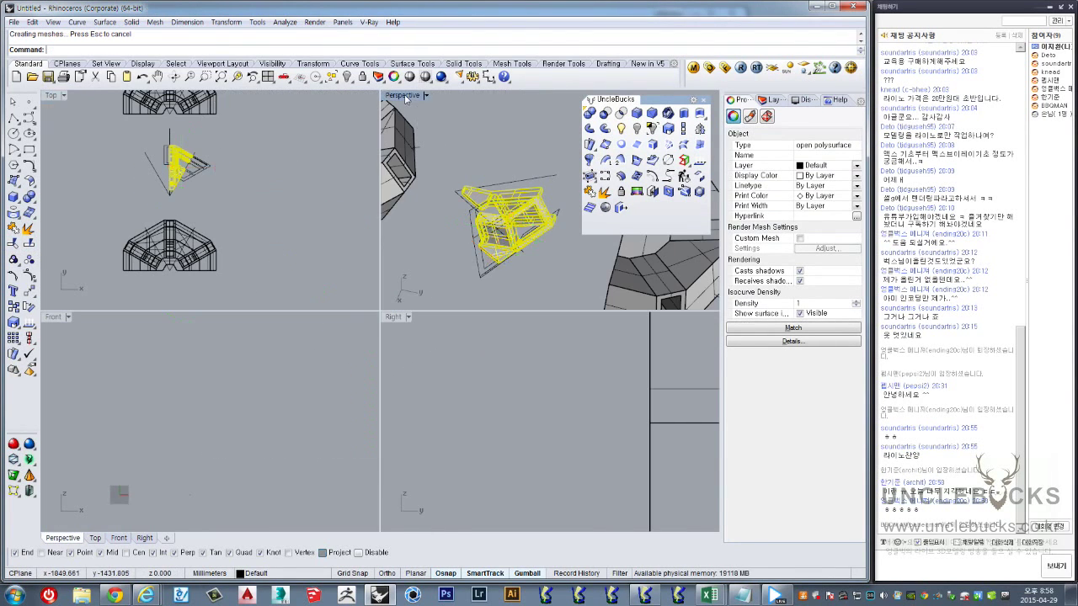
{"action": "scroll", "coordinate": [329, 326], "scroll_direction": "down", "scroll_amount": 3}
{"action": "scroll", "coordinate": [480, 331], "scroll_direction": "down", "scroll_amount": 3}
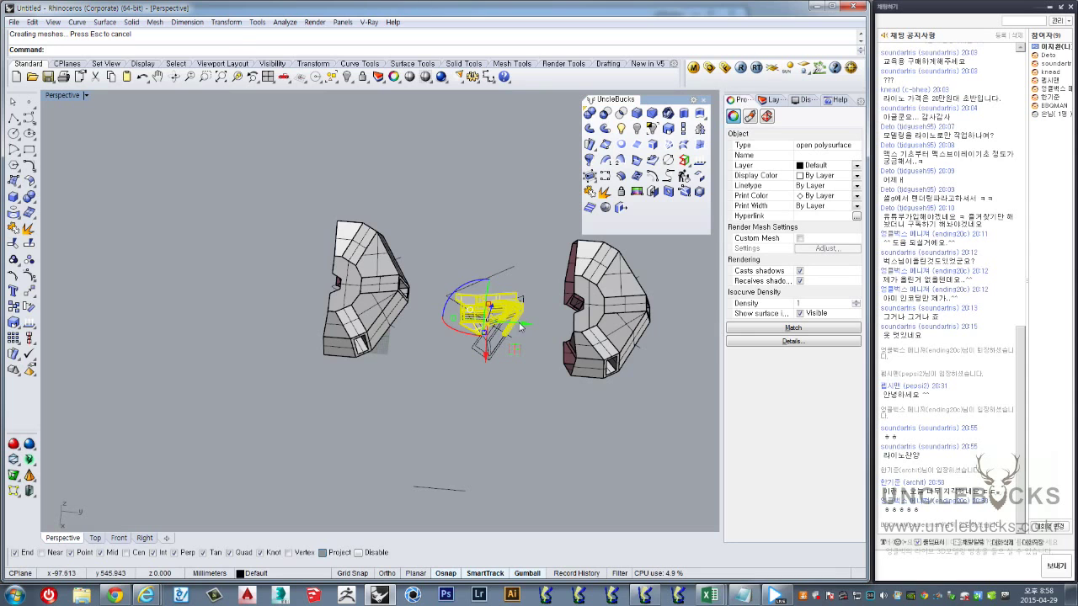
{"action": "mouse_move", "coordinate": [519, 326]}
{"action": "right_mouse_down"}
{"action": "mouse_move", "coordinate": [504, 280]}
{"action": "mouse_move", "coordinate": [498, 349]}
{"action": "right_mouse_up"}
{"action": "left_click", "coordinate": [364, 263]}
{"action": "scroll", "coordinate": [459, 239], "scroll_direction": "up", "scroll_amount": 2}
{"action": "scroll", "coordinate": [459, 238], "scroll_direction": "up", "scroll_amount": 2}
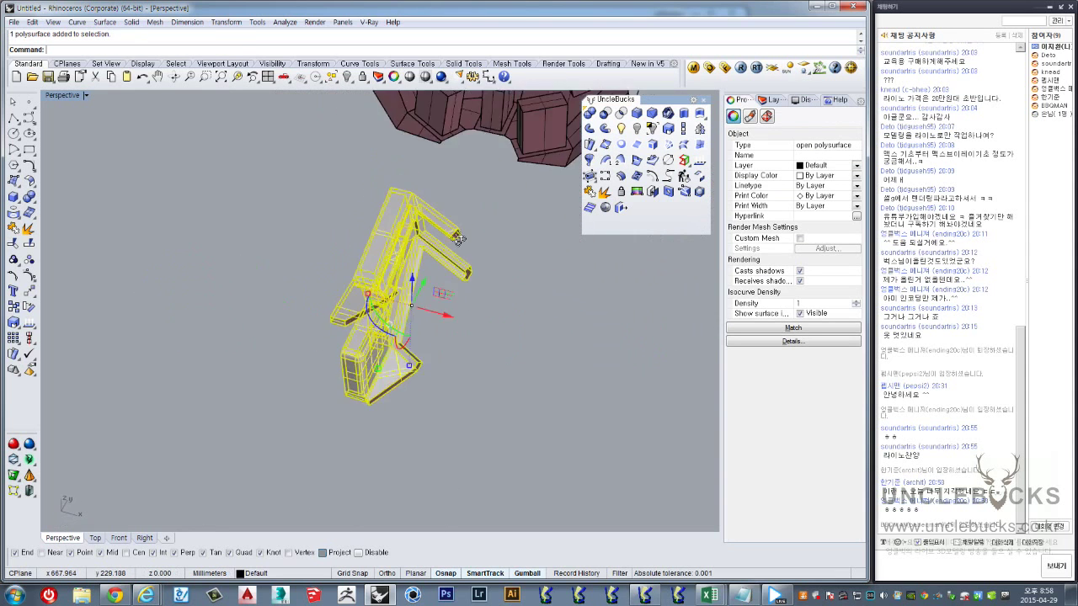
{"action": "mouse_move", "coordinate": [459, 238]}
{"action": "right_mouse_down"}
{"action": "mouse_move", "coordinate": [292, 178]}
{"action": "mouse_move", "coordinate": [253, 152]}
{"action": "mouse_move", "coordinate": [246, 207]}
{"action": "mouse_move", "coordinate": [300, 270]}
{"action": "mouse_move", "coordinate": [460, 291]}
{"action": "mouse_move", "coordinate": [447, 312]}
{"action": "mouse_move", "coordinate": [476, 295]}
{"action": "mouse_move", "coordinate": [558, 284]}
{"action": "mouse_move", "coordinate": [379, 281]}
{"action": "mouse_move", "coordinate": [361, 210]}
{"action": "mouse_move", "coordinate": [377, 288]}
{"action": "right_mouse_up"}
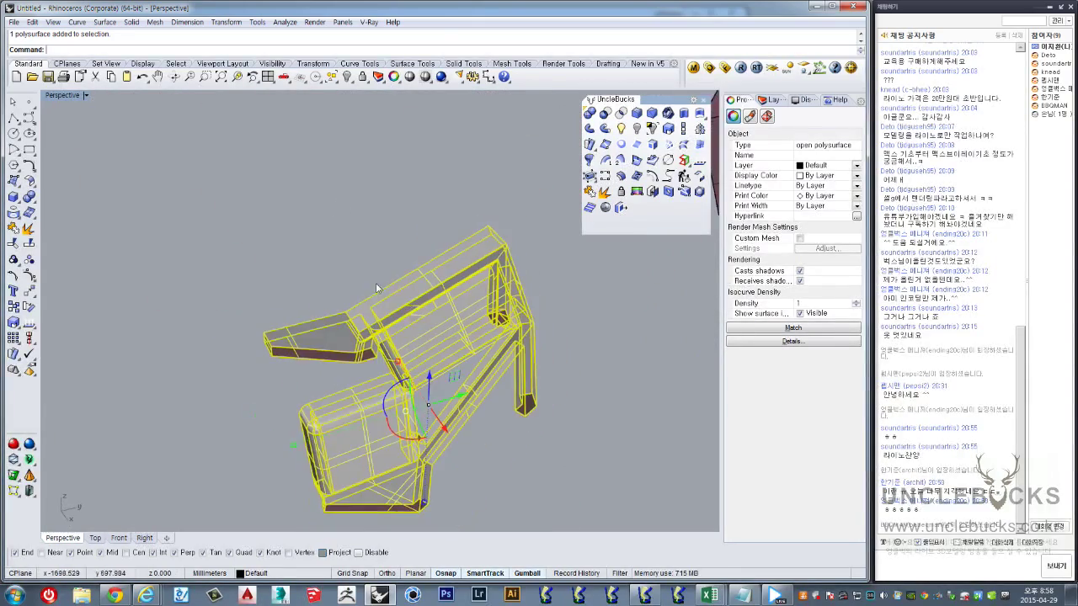
{"action": "double_click", "coordinate": [50, 95]}
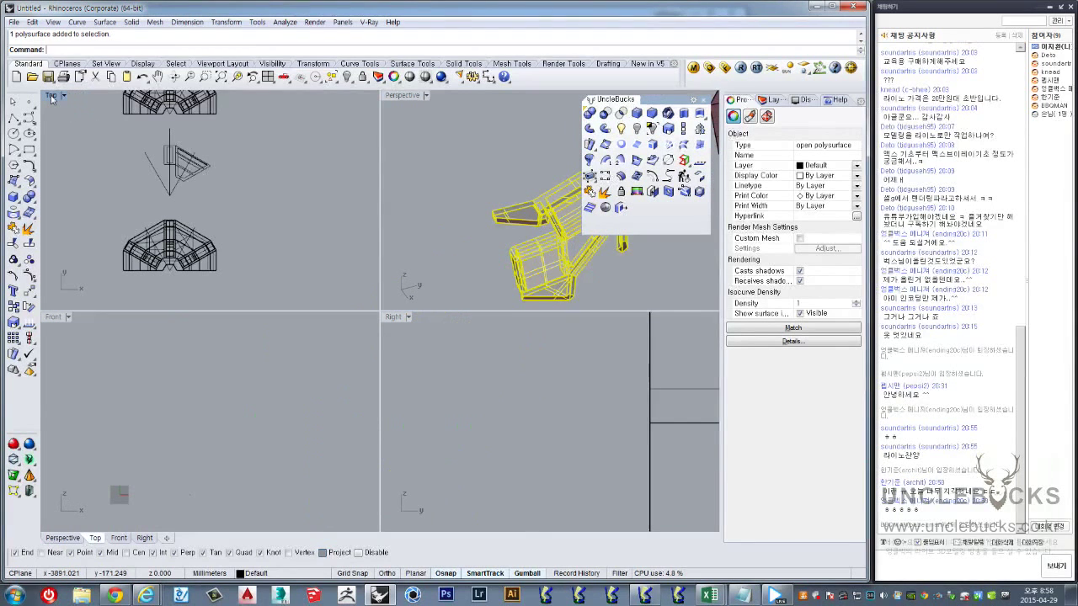
{"action": "double_click", "coordinate": [51, 97]}
{"action": "scroll", "coordinate": [254, 243], "scroll_direction": "down", "scroll_amount": 5}
{"action": "scroll", "coordinate": [317, 262], "scroll_direction": "up", "scroll_amount": 8}
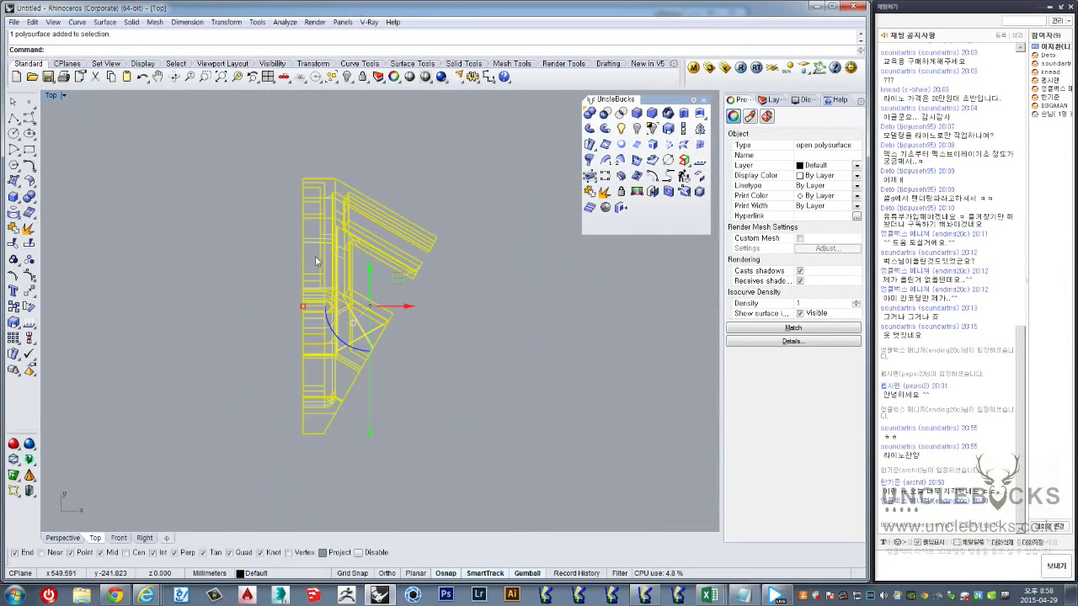
Mirror the trimmed half-piece across a vertical line, using Ortho to keep it exact
{"action": "left_click", "coordinate": [699, 129]}
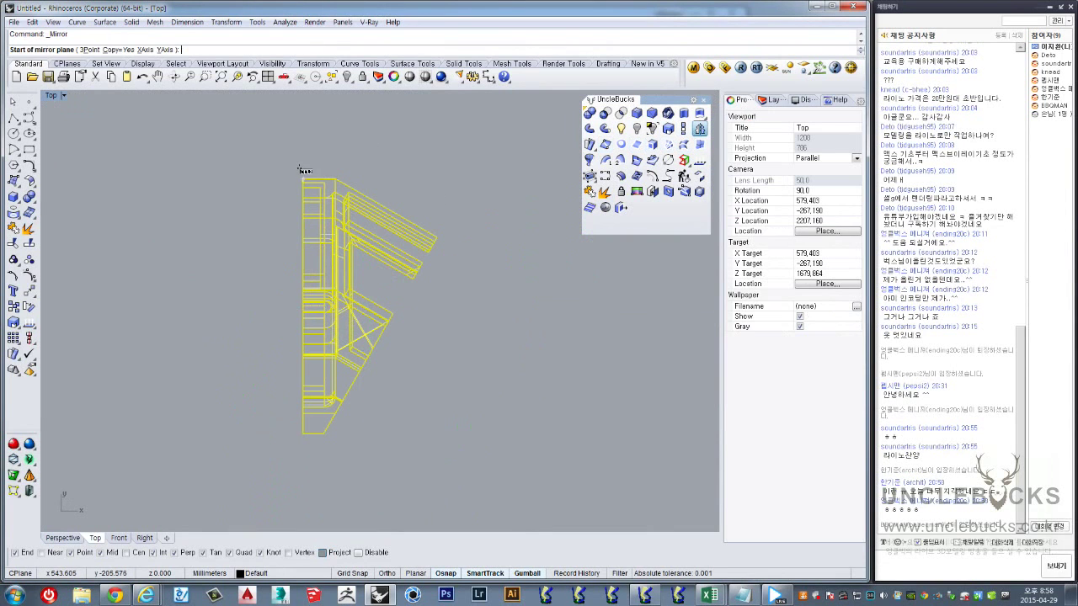
{"action": "left_click", "coordinate": [303, 179]}
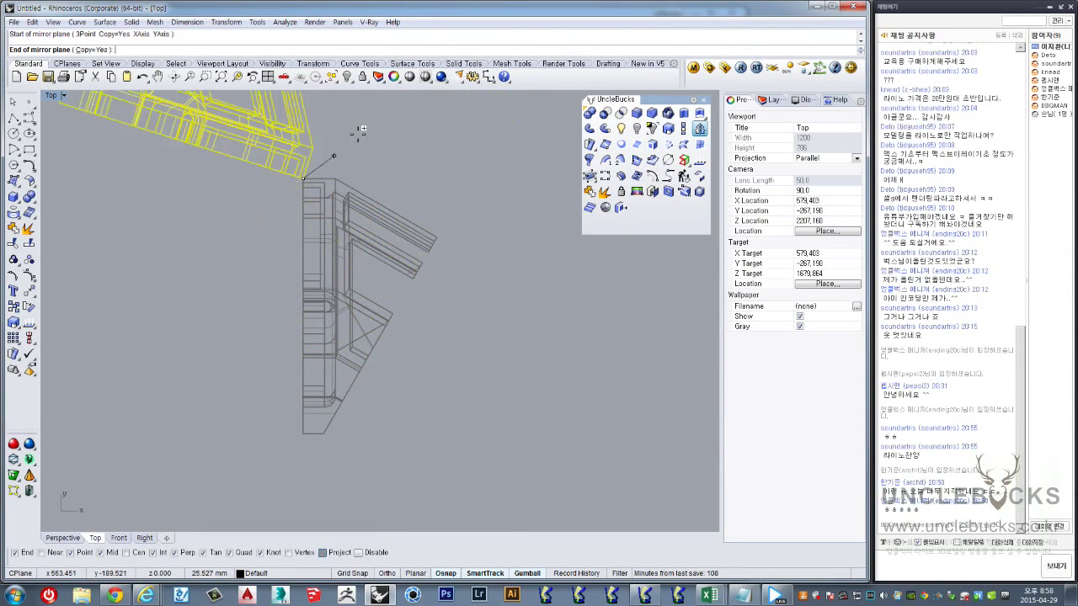
{"action": "key", "text": "F8"}
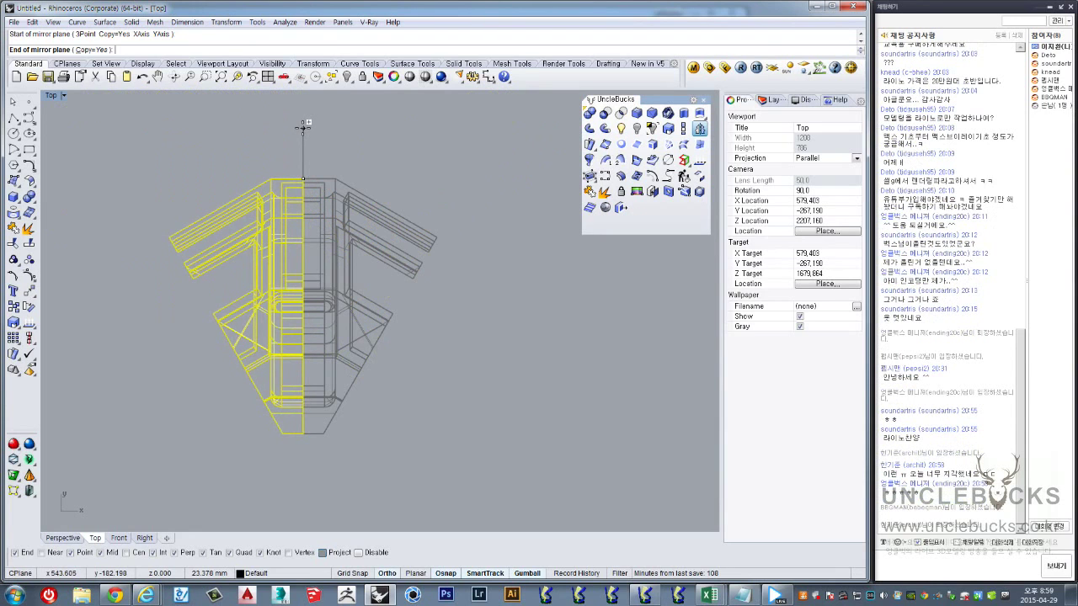
{"action": "left_click", "coordinate": [303, 126]}
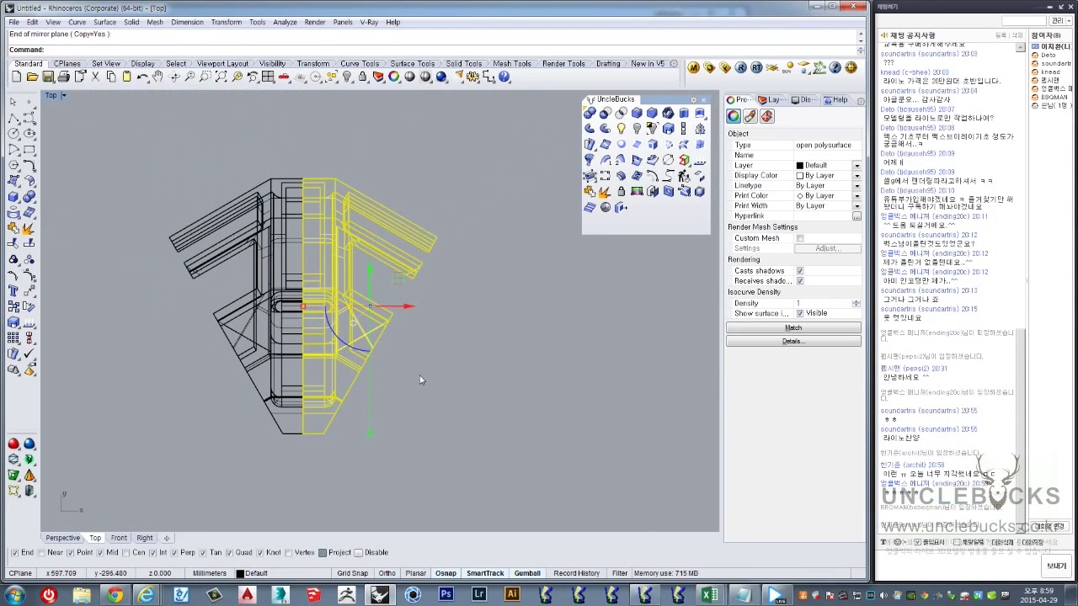
Select both halves in the Perspective view and join them into one open polysurface
{"action": "key", "text": "Escape"}
{"action": "key", "text": "ctrl+a"}
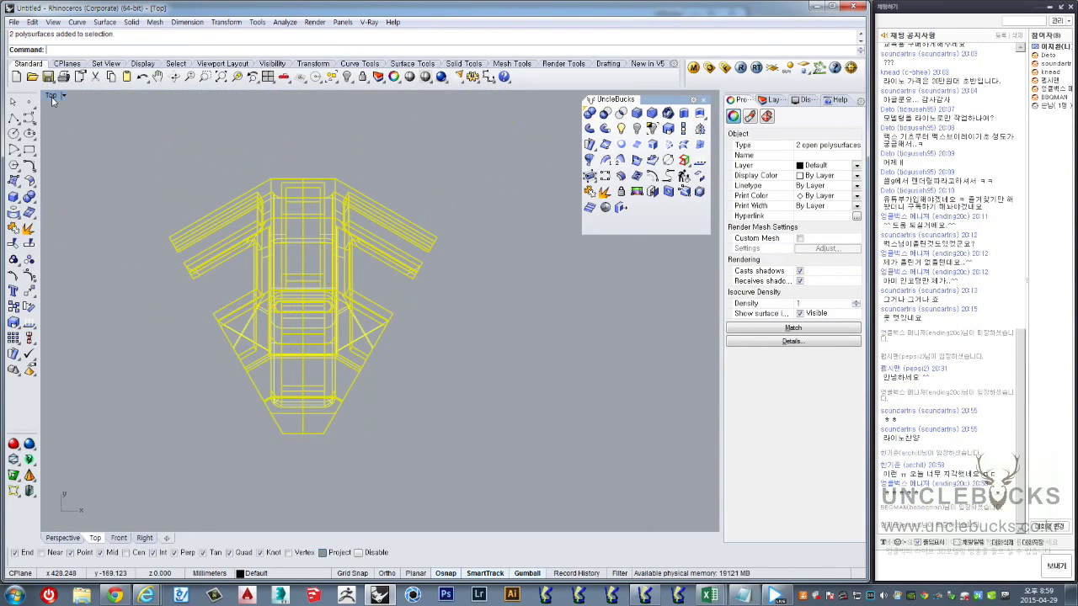
{"action": "double_click", "coordinate": [51, 96]}
{"action": "double_click", "coordinate": [392, 98]}
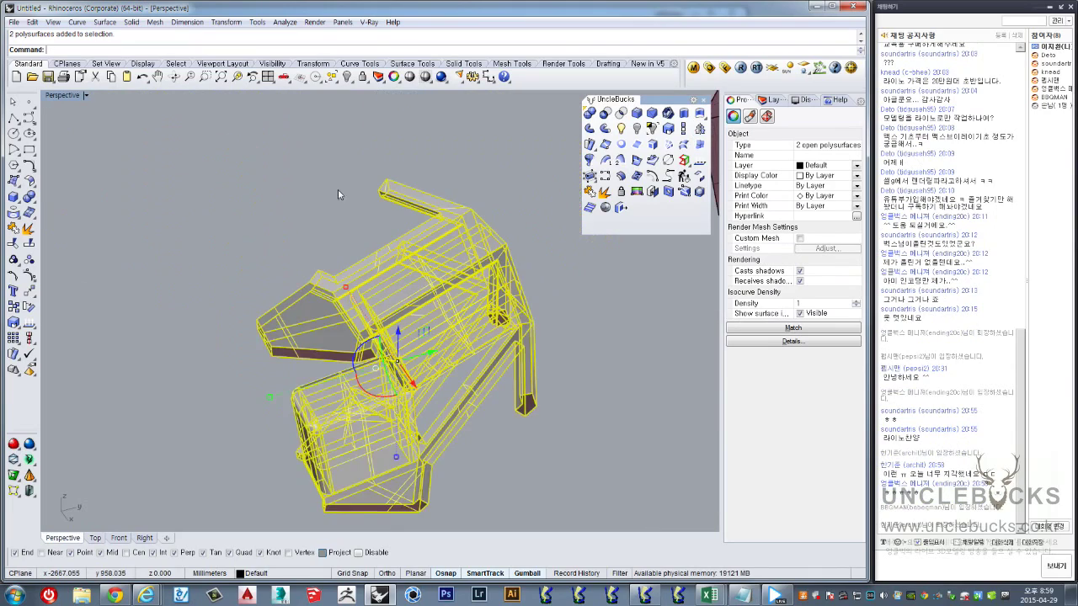
{"action": "mouse_move", "coordinate": [338, 190]}
{"action": "right_mouse_down"}
{"action": "mouse_move", "coordinate": [437, 334]}
{"action": "mouse_move", "coordinate": [551, 346]}
{"action": "mouse_move", "coordinate": [421, 303]}
{"action": "mouse_move", "coordinate": [446, 272]}
{"action": "mouse_move", "coordinate": [461, 290]}
{"action": "right_mouse_up"}
{"action": "key", "text": "Escape"}
{"action": "left_click", "coordinate": [421, 303]}
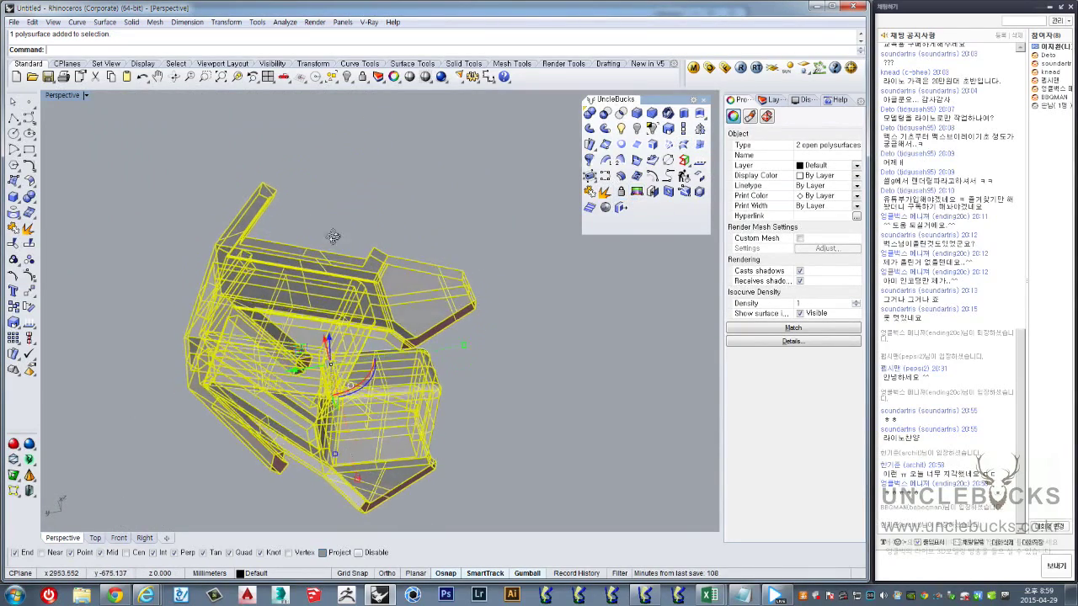
{"action": "right_click_drag", "start_coordinate": [335, 233], "coordinate": [277, 295]}
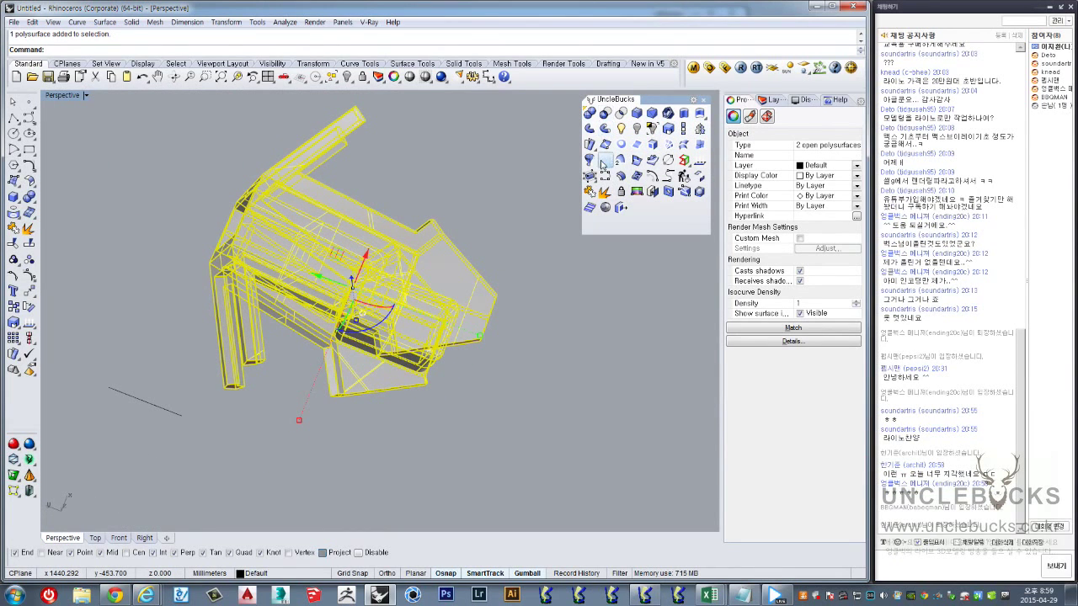
{"action": "left_click", "coordinate": [590, 192]}
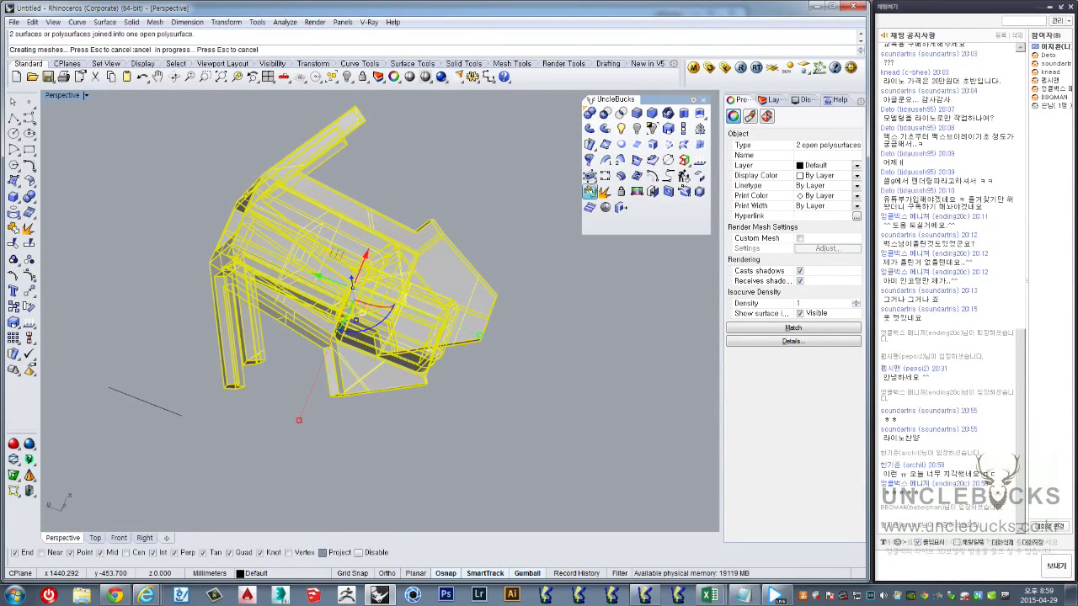
{"action": "left_click", "coordinate": [418, 336]}
{"action": "mouse_move", "coordinate": [417, 336]}
{"action": "right_mouse_down"}
{"action": "mouse_move", "coordinate": [522, 241]}
{"action": "mouse_move", "coordinate": [595, 279]}
{"action": "mouse_move", "coordinate": [90, 174]}
{"action": "mouse_move", "coordinate": [61, 102]}
{"action": "right_mouse_up"}
{"action": "double_click", "coordinate": [61, 99]}
{"action": "double_click", "coordinate": [59, 100]}
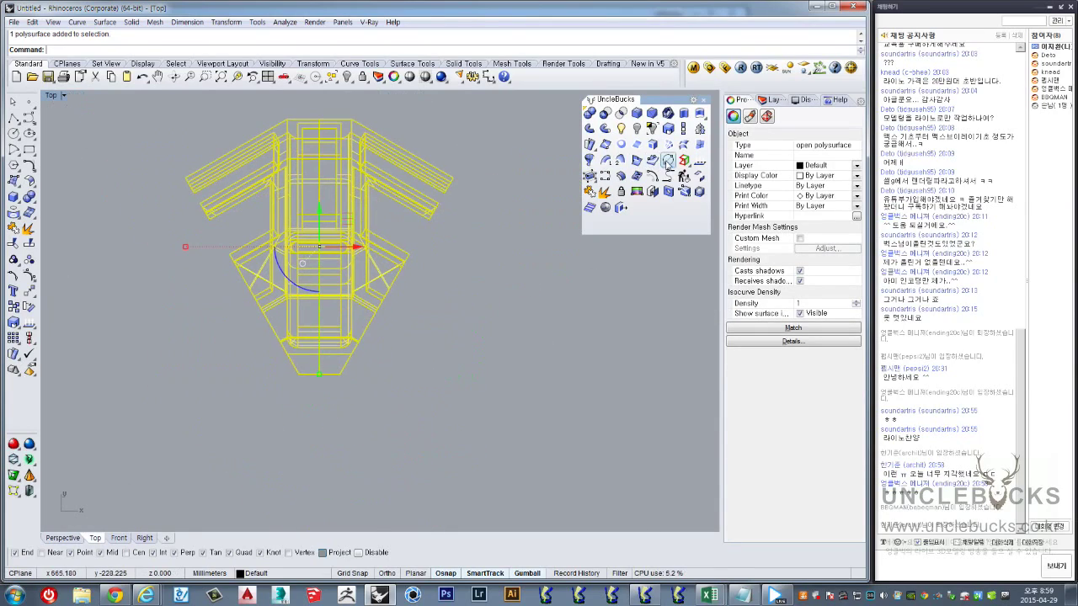
Cancel a stray polyline and select the joined piece in the Top view
{"action": "scroll", "coordinate": [371, 329], "scroll_direction": "down", "scroll_amount": 3}
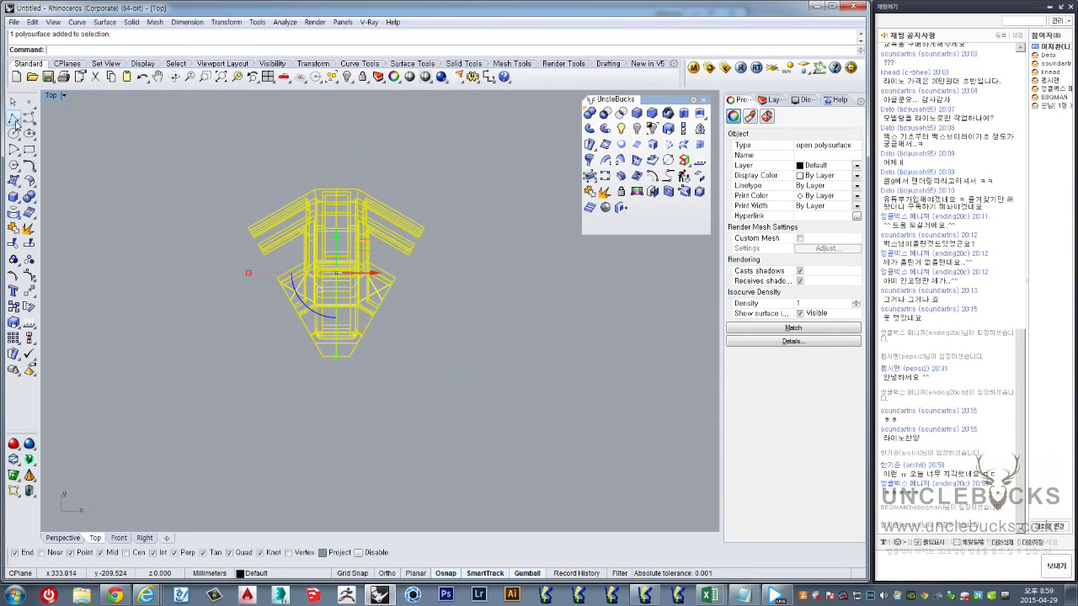
{"action": "left_click", "coordinate": [15, 122]}
{"action": "scroll", "coordinate": [289, 228], "scroll_direction": "down", "scroll_amount": 2}
{"action": "scroll", "coordinate": [306, 365], "scroll_direction": "up", "scroll_amount": 3}
{"action": "scroll", "coordinate": [327, 337], "scroll_direction": "up", "scroll_amount": 3}
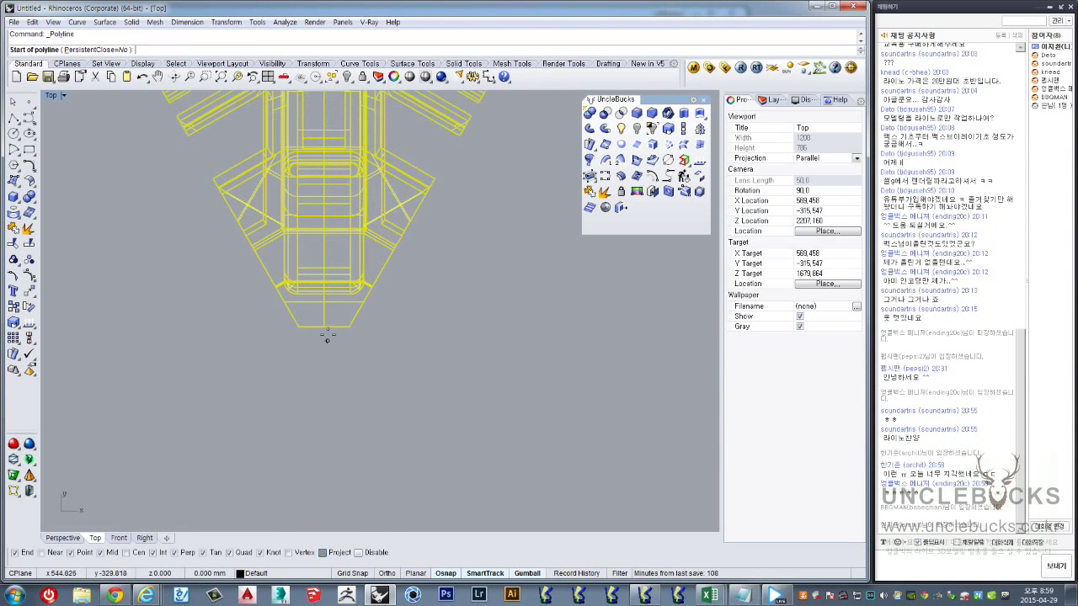
{"action": "key", "text": "Escape"}
{"action": "left_click", "coordinate": [327, 327]}
{"action": "scroll", "coordinate": [327, 326], "scroll_direction": "down", "scroll_amount": 3}
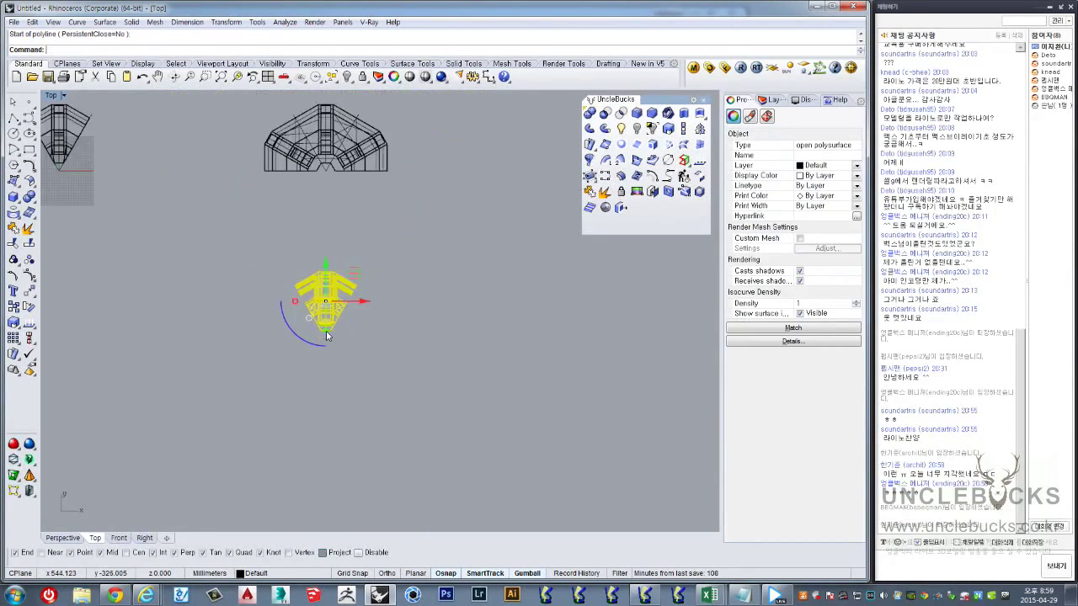
{"action": "scroll", "coordinate": [320, 320], "scroll_direction": "down", "scroll_amount": 2}
{"action": "scroll", "coordinate": [313, 312], "scroll_direction": "up", "scroll_amount": 2}
{"action": "scroll", "coordinate": [341, 379], "scroll_direction": "up", "scroll_amount": 2}
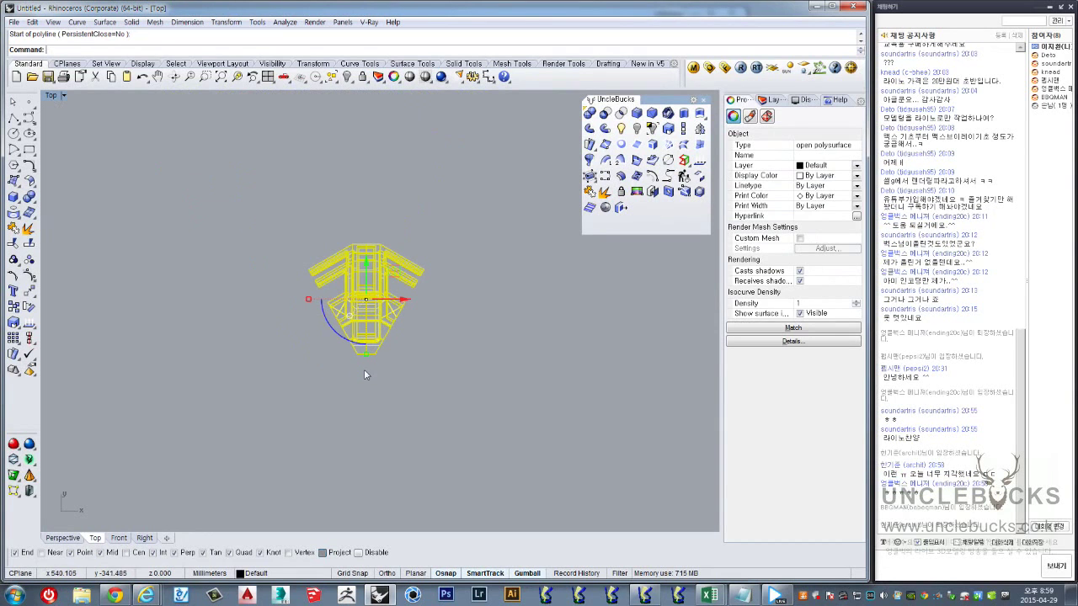
Move the piece with M from its bottom tip to the origin
{"action": "type", "text": "m"}
{"action": "key", "text": "Return"}
{"action": "left_click", "coordinate": [369, 352]}
{"action": "scroll", "coordinate": [262, 240], "scroll_direction": "down", "scroll_amount": 2}
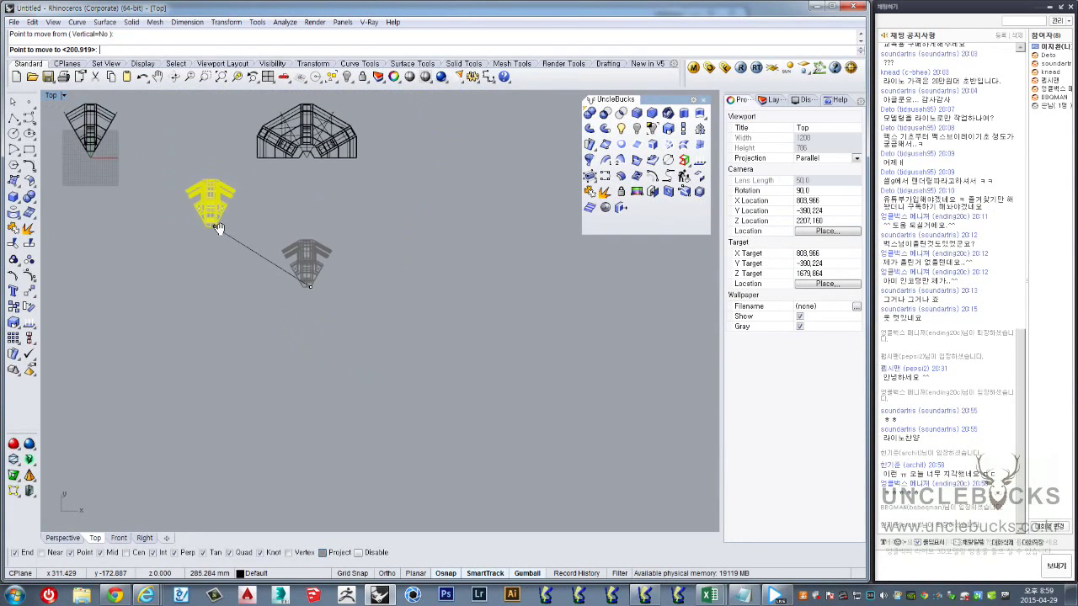
{"action": "scroll", "coordinate": [295, 302], "scroll_direction": "up", "scroll_amount": 5}
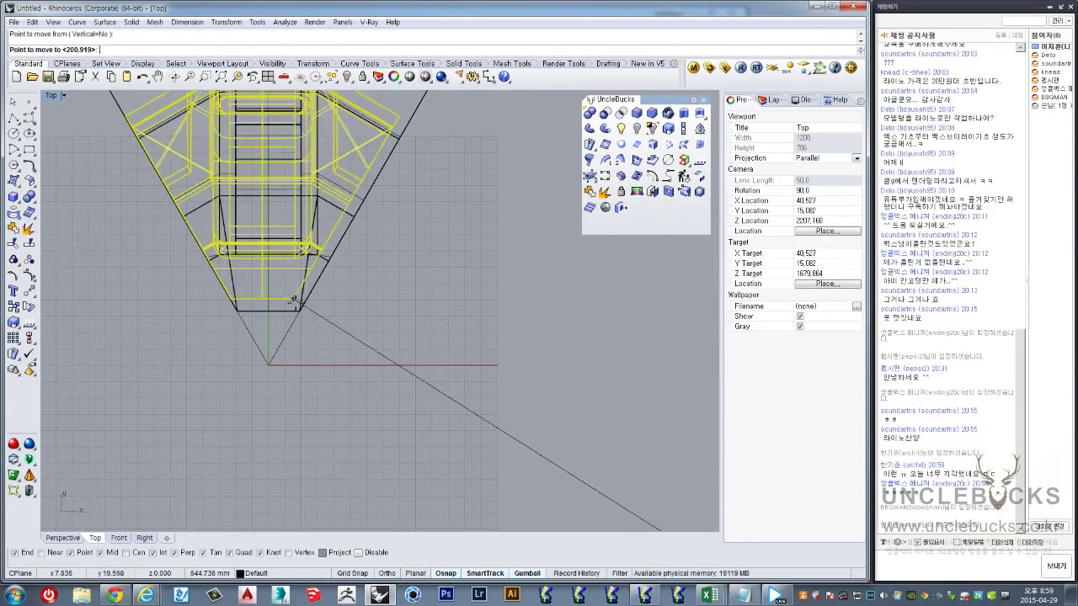
{"action": "left_click", "coordinate": [295, 304]}
{"action": "scroll", "coordinate": [296, 307], "scroll_direction": "down", "scroll_amount": 5}
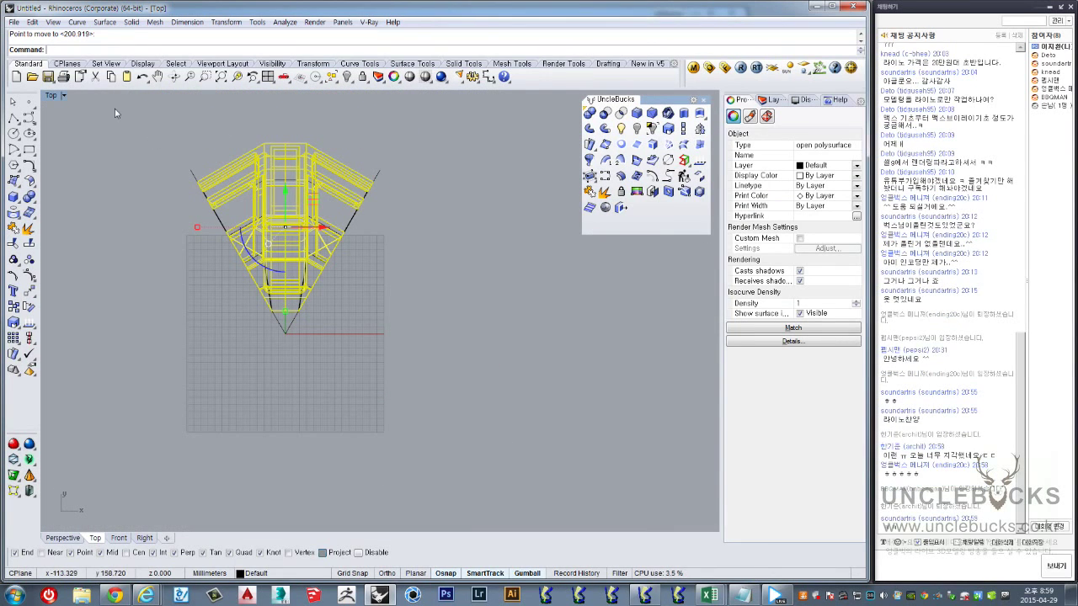
{"action": "double_click", "coordinate": [51, 96]}
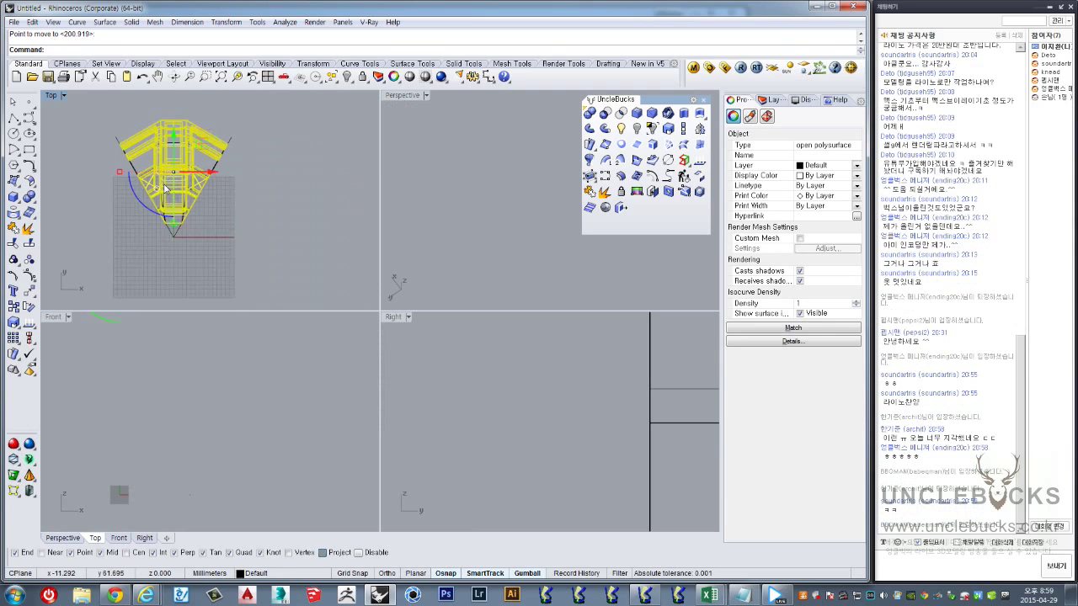
Polar-array the piece into 6 copies over 360° around the origin, then view the ring in Perspective
{"action": "scroll", "coordinate": [188, 236], "scroll_direction": "up", "scroll_amount": 5}
{"action": "scroll", "coordinate": [188, 238], "scroll_direction": "up", "scroll_amount": 2}
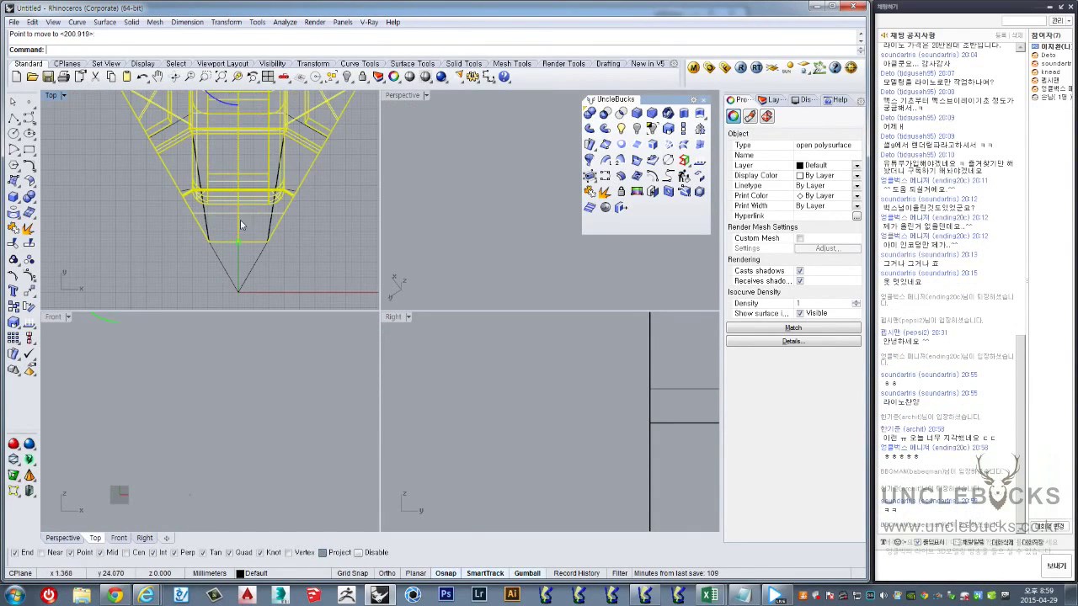
{"action": "right_click_drag", "start_coordinate": [240, 224], "coordinate": [225, 178]}
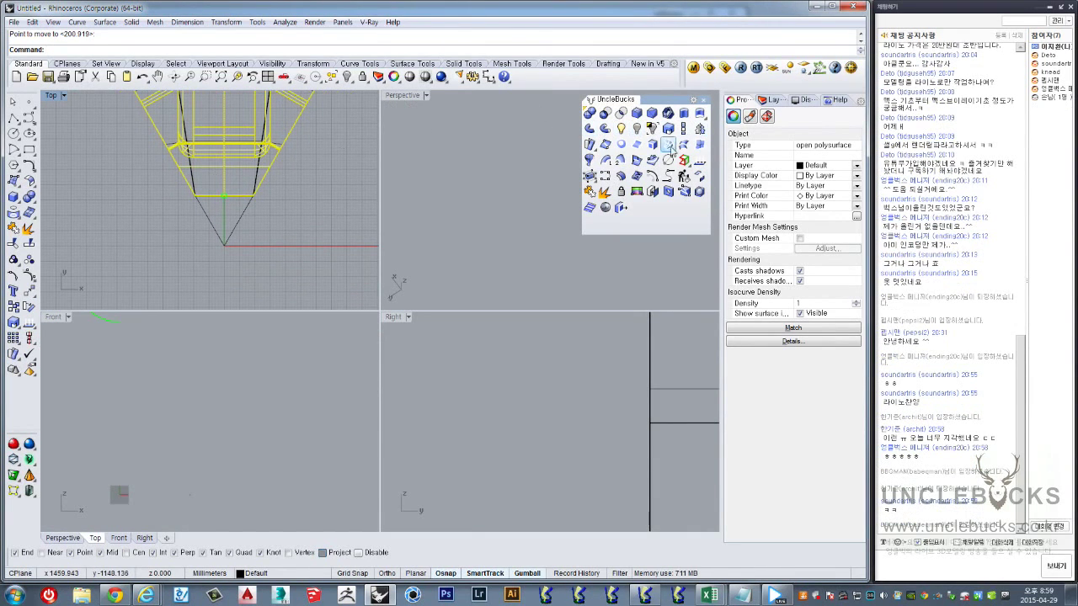
{"action": "left_click", "coordinate": [19, 338]}
{"action": "left_click", "coordinate": [46, 343]}
{"action": "left_click", "coordinate": [224, 245]}
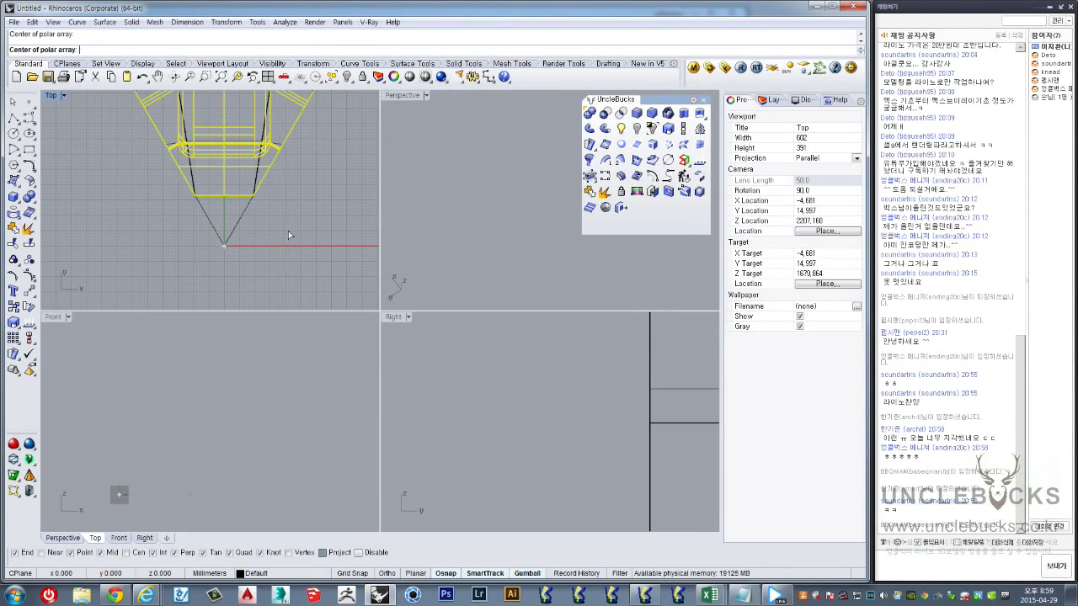
{"action": "key", "text": "Return"}
{"action": "key", "text": "Return"}
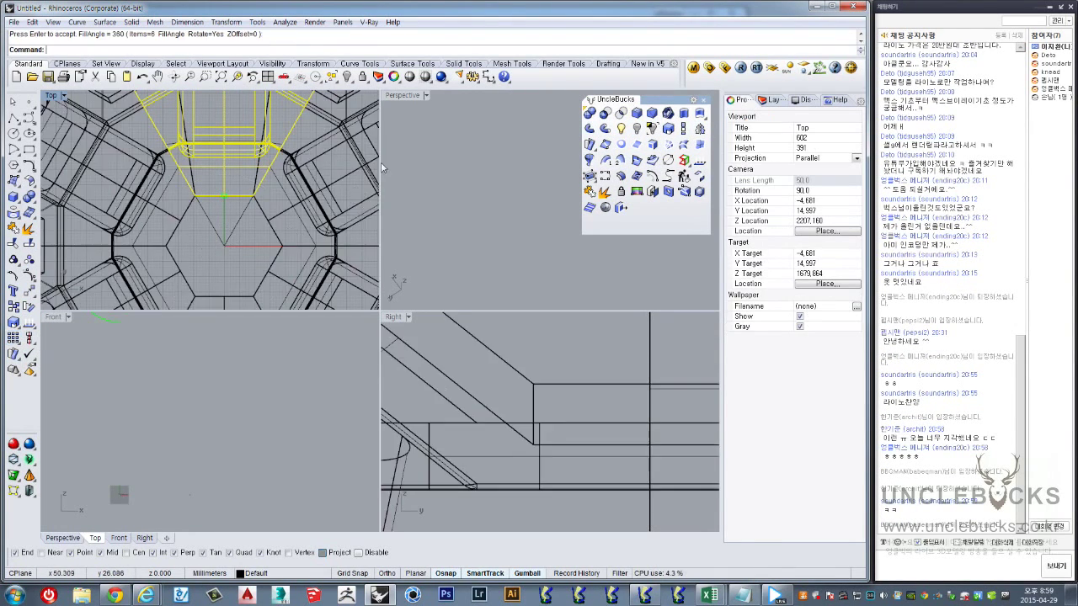
{"action": "double_click", "coordinate": [403, 95]}
{"action": "scroll", "coordinate": [341, 164], "scroll_direction": "down", "scroll_amount": 5}
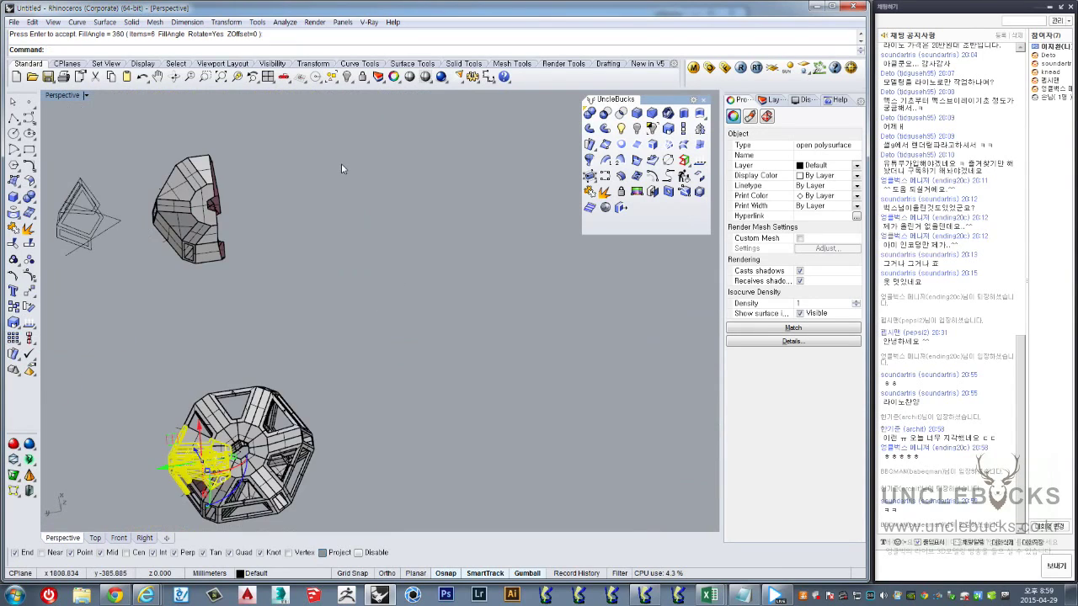
{"action": "right_click_drag", "start_coordinate": [341, 164], "coordinate": [485, 339]}
Select the ring pieces one by one in the Perspective view
{"action": "left_click", "coordinate": [485, 339]}
{"action": "scroll", "coordinate": [484, 339], "scroll_direction": "up", "scroll_amount": 3}
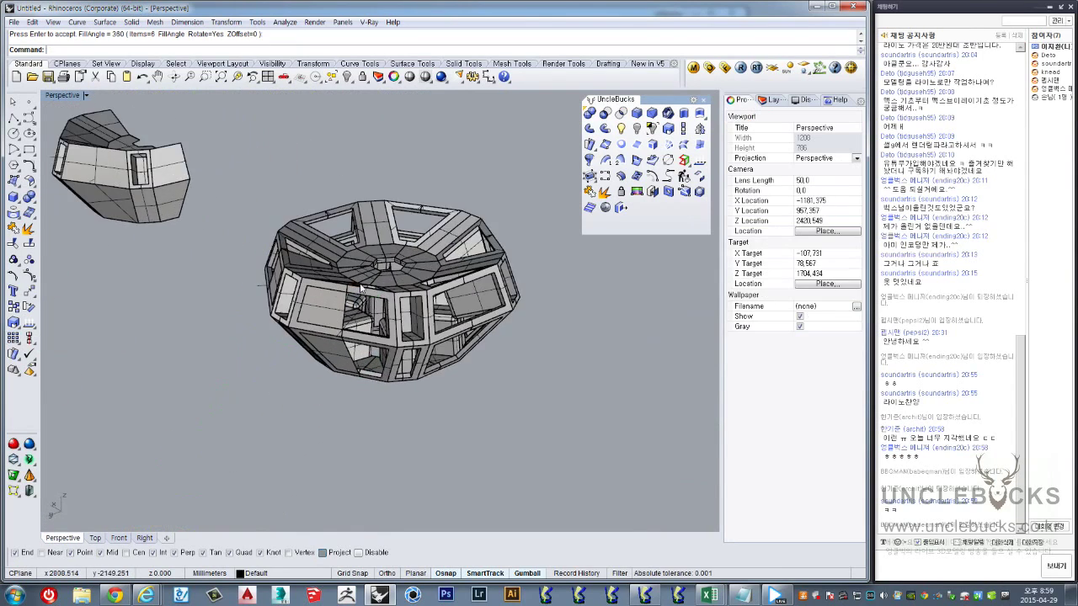
{"action": "scroll", "coordinate": [485, 340], "scroll_direction": "up", "scroll_amount": 3}
{"action": "right_click_drag", "start_coordinate": [484, 339], "coordinate": [313, 336]}
{"action": "left_click", "coordinate": [314, 337]}
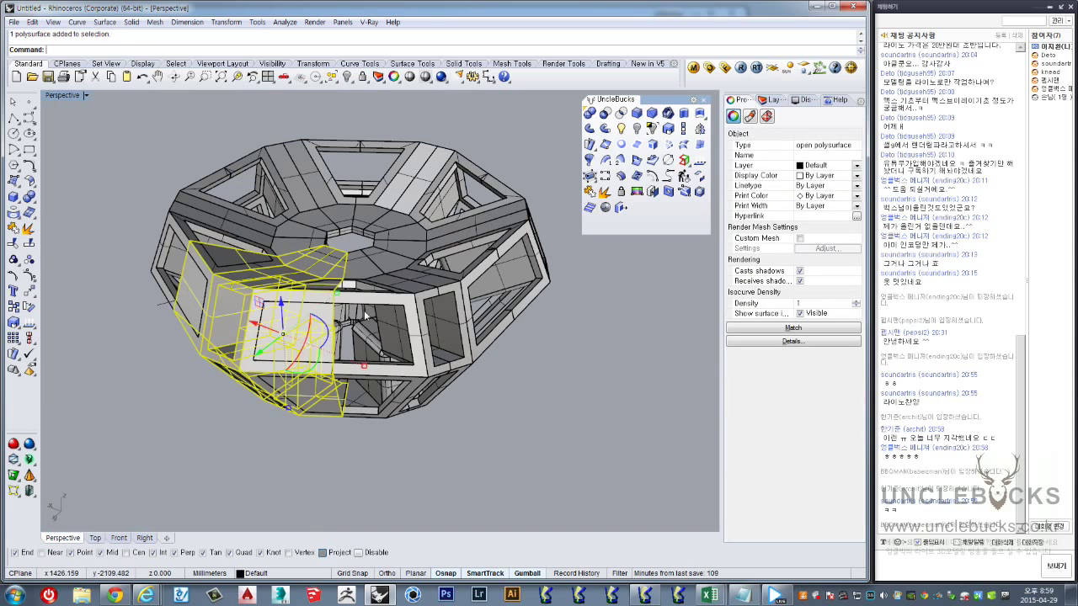
{"action": "left_click", "coordinate": [380, 299]}
{"action": "right_click_drag", "start_coordinate": [413, 247], "coordinate": [511, 213]}
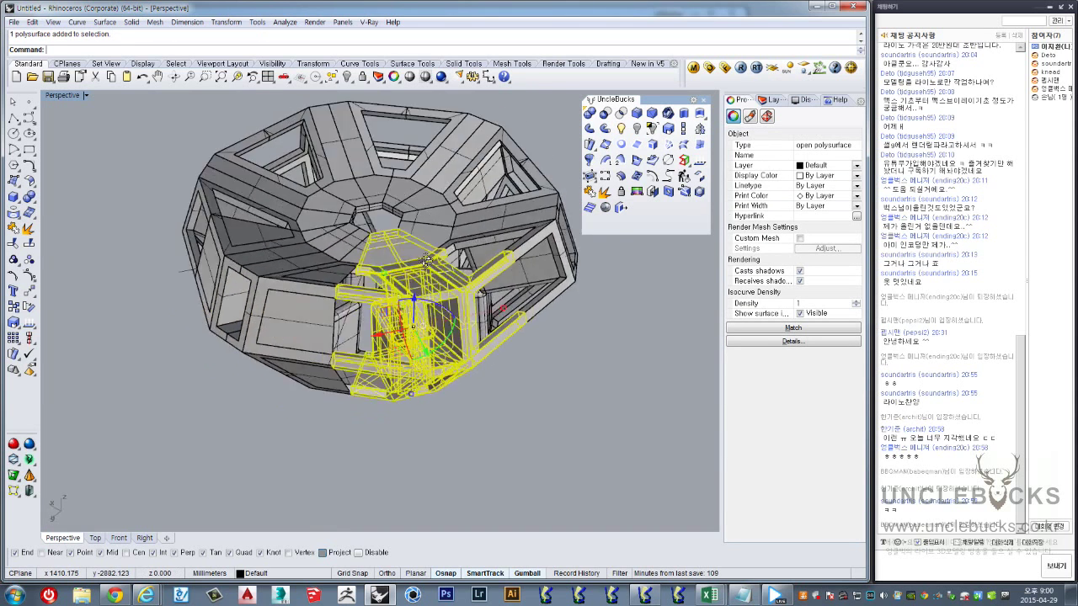
{"action": "left_click", "coordinate": [511, 213], "text": "shift"}
{"action": "left_click", "coordinate": [518, 174], "text": "shift"}
{"action": "left_click", "coordinate": [438, 141], "text": "shift"}
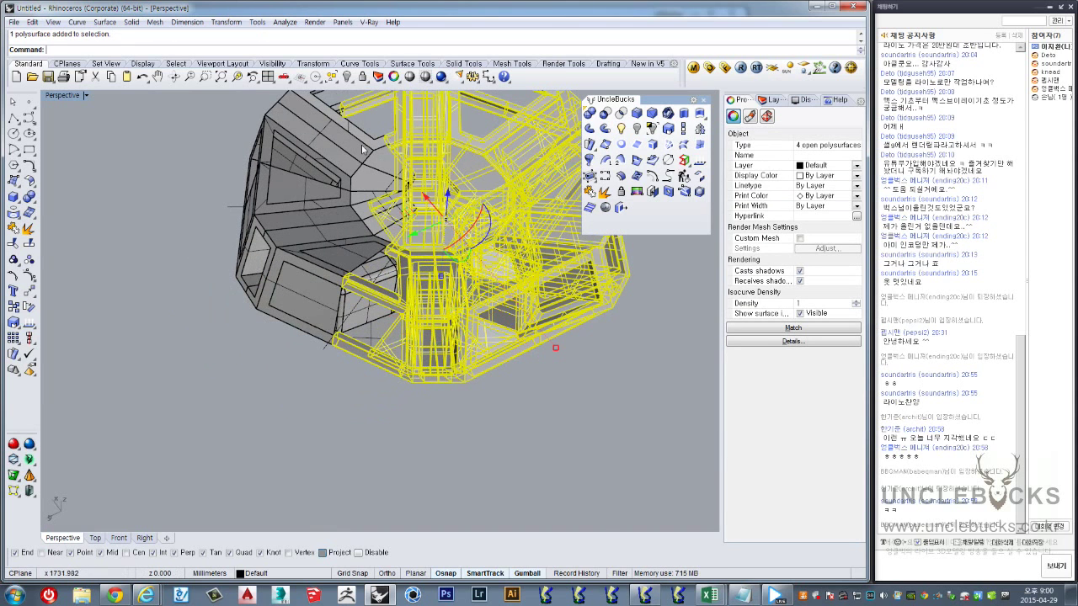
{"action": "left_click", "coordinate": [318, 161], "text": "shift"}
{"action": "left_click", "coordinate": [274, 242], "text": "shift"}
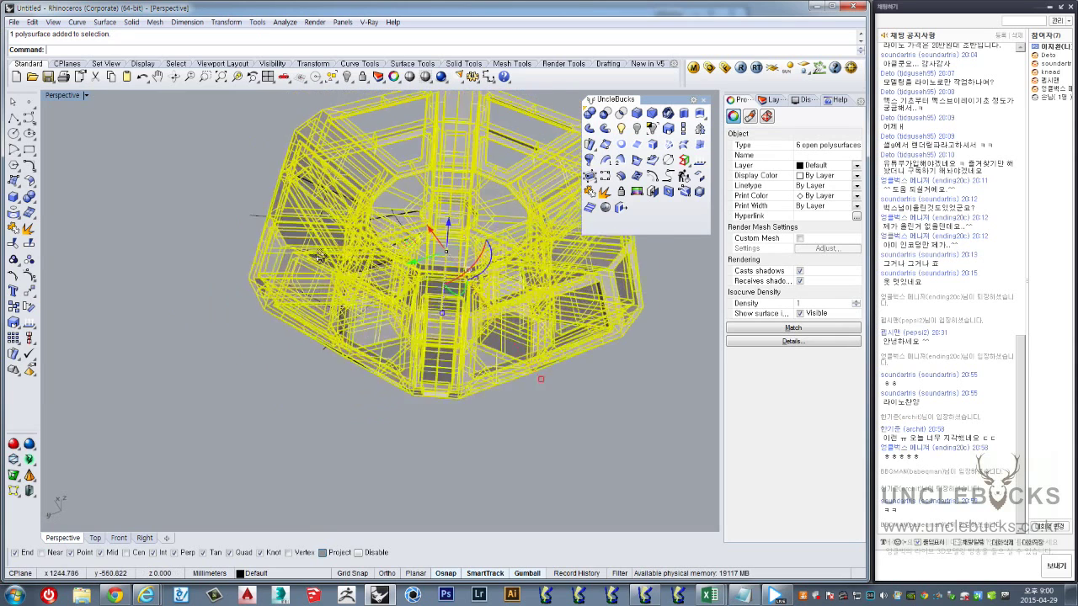
Drag the loose piece into place, select all six pieces, and switch to Shaded display
{"action": "scroll", "coordinate": [333, 266], "scroll_direction": "down", "scroll_amount": 5}
{"action": "scroll", "coordinate": [333, 265], "scroll_direction": "down", "scroll_amount": 3}
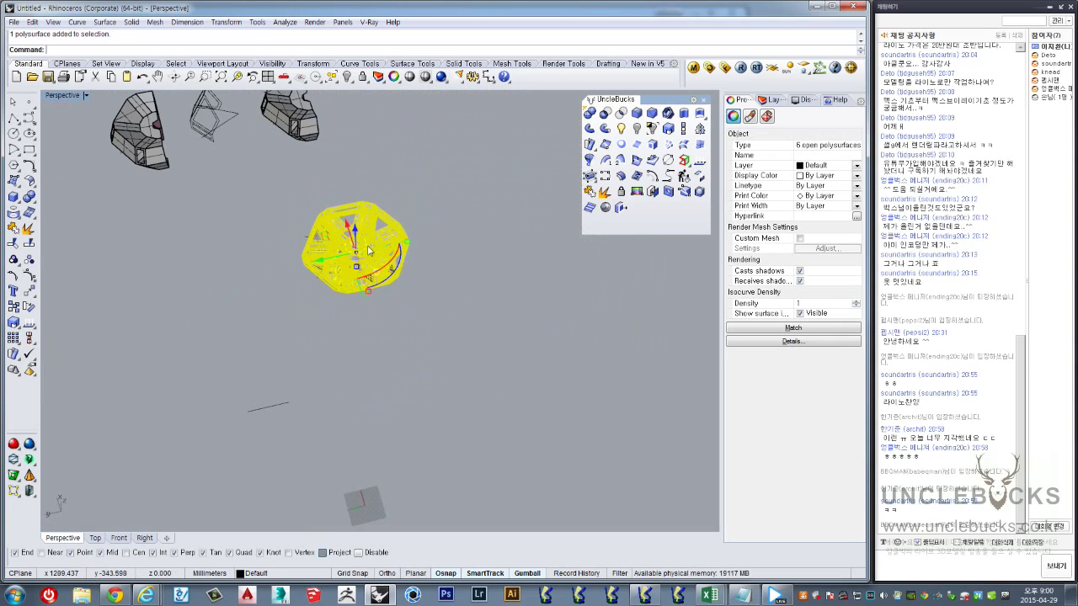
{"action": "right_click_drag", "start_coordinate": [344, 244], "coordinate": [263, 291]}
{"action": "left_click_drag", "start_coordinate": [284, 283], "coordinate": [522, 346]}
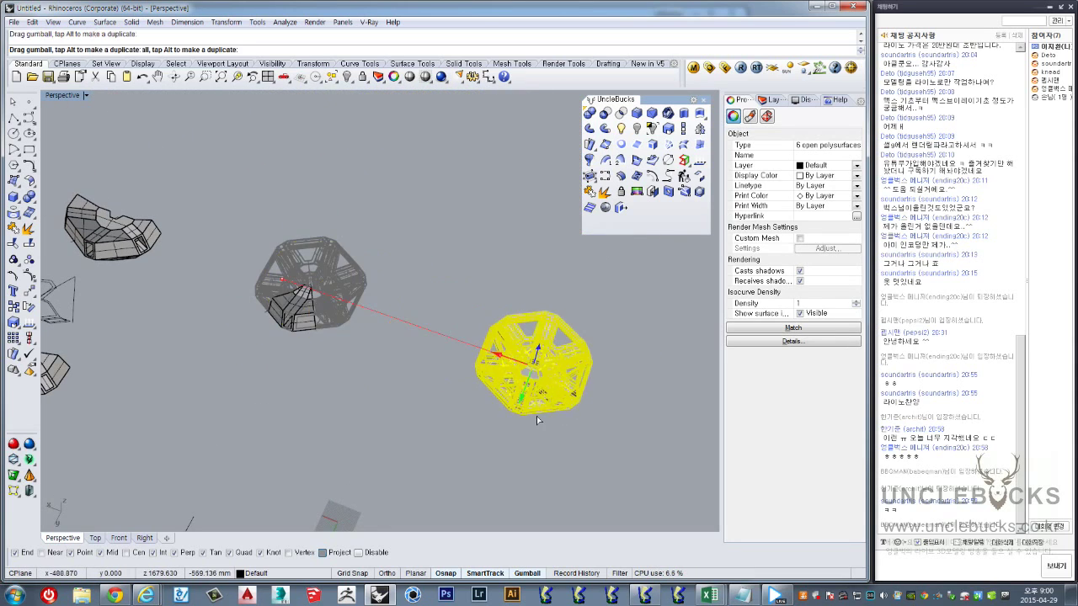
{"action": "left_click", "coordinate": [570, 428]}
{"action": "mouse_move", "coordinate": [571, 428]}
{"action": "right_mouse_down"}
{"action": "mouse_move", "coordinate": [425, 313]}
{"action": "mouse_move", "coordinate": [405, 429]}
{"action": "mouse_move", "coordinate": [193, 168]}
{"action": "right_mouse_up"}
{"action": "scroll", "coordinate": [426, 313], "scroll_direction": "up", "scroll_amount": 5}
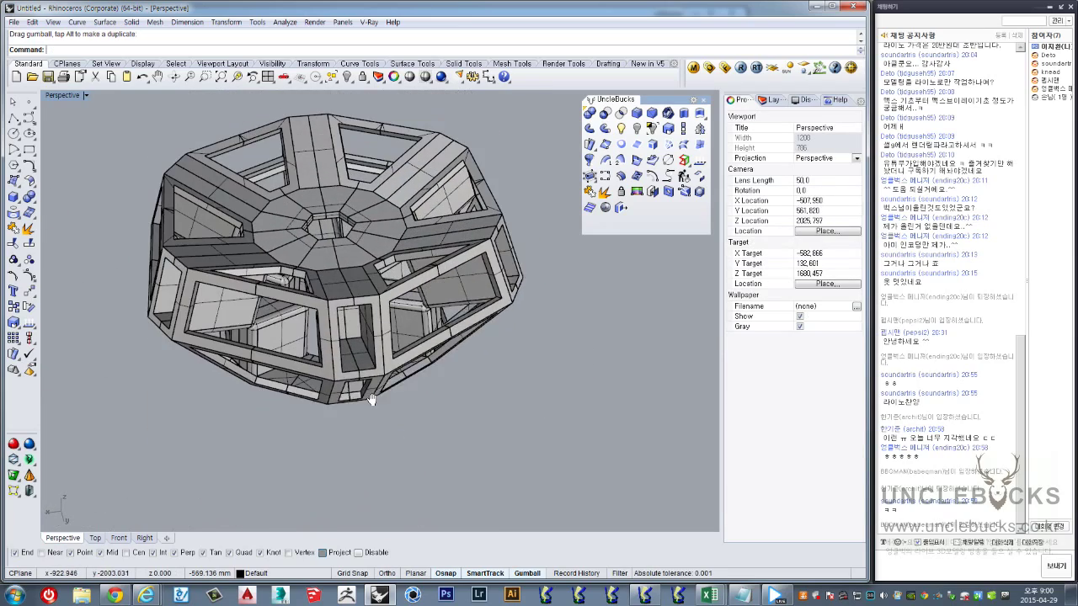
{"action": "left_click_drag", "start_coordinate": [174, 153], "coordinate": [175, 153]}
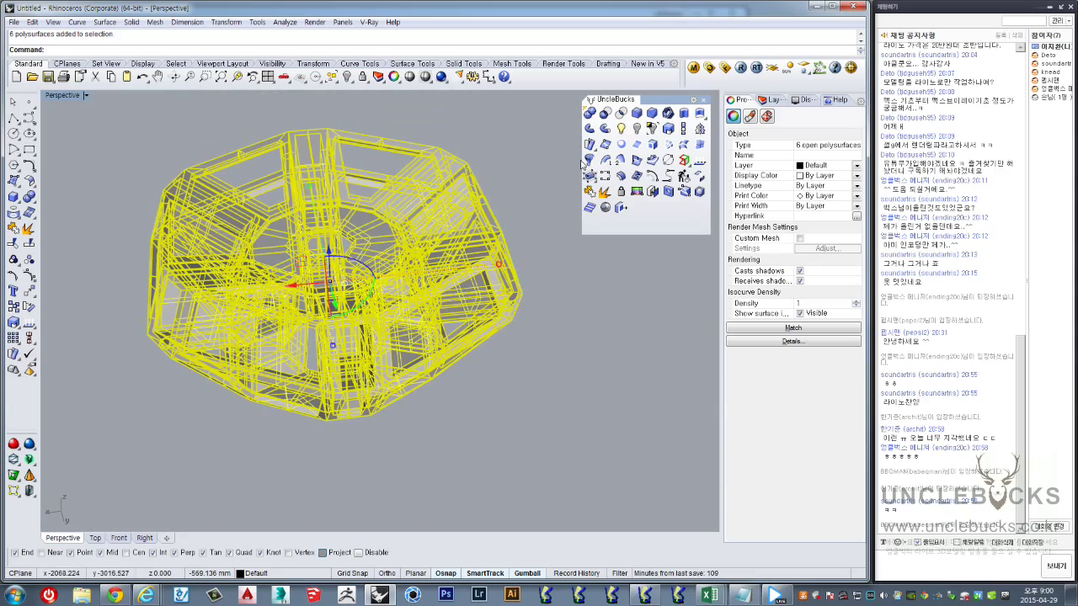
{"action": "left_click", "coordinate": [592, 192]}
{"action": "key", "text": "Escape"}
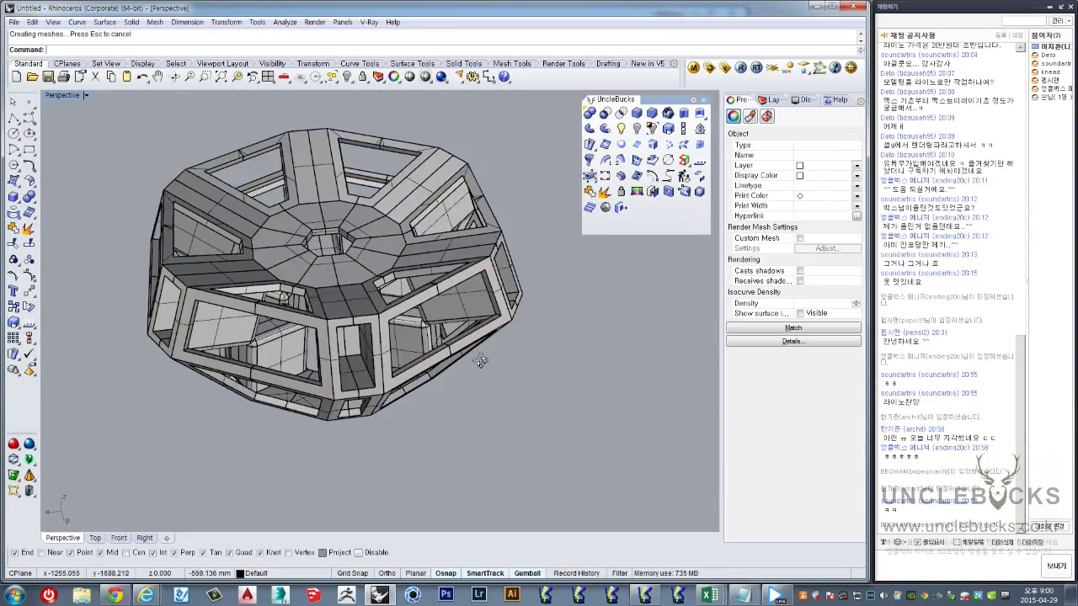
{"action": "mouse_move", "coordinate": [455, 185]}
{"action": "right_mouse_down"}
{"action": "mouse_move", "coordinate": [457, 366]}
{"action": "mouse_move", "coordinate": [455, 253]}
{"action": "mouse_move", "coordinate": [546, 225]}
{"action": "mouse_move", "coordinate": [520, 281]}
{"action": "mouse_move", "coordinate": [616, 309]}
{"action": "mouse_move", "coordinate": [578, 281]}
{"action": "mouse_move", "coordinate": [588, 295]}
{"action": "mouse_move", "coordinate": [530, 379]}
{"action": "mouse_move", "coordinate": [486, 373]}
{"action": "mouse_move", "coordinate": [448, 301]}
{"action": "mouse_move", "coordinate": [488, 400]}
{"action": "right_mouse_up"}
{"action": "scroll", "coordinate": [456, 366], "scroll_direction": "up", "scroll_amount": 3}
{"action": "scroll", "coordinate": [486, 373], "scroll_direction": "down", "scroll_amount": 3}
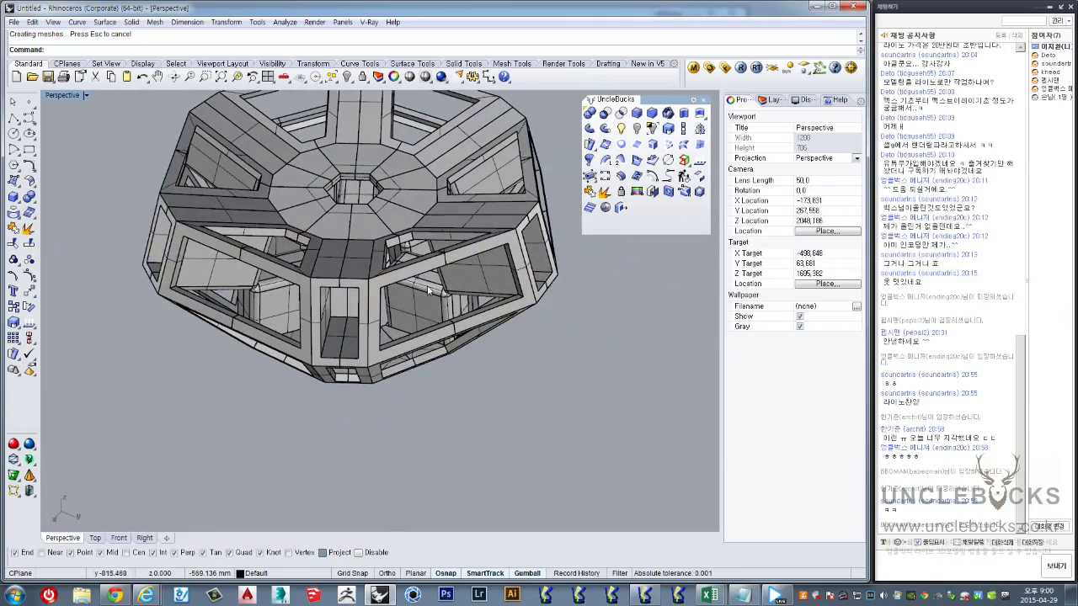
{"action": "left_click", "coordinate": [429, 248]}
{"action": "key", "text": "Escape"}
{"action": "mouse_move", "coordinate": [404, 398]}
{"action": "right_mouse_down"}
{"action": "mouse_move", "coordinate": [398, 341]}
{"action": "mouse_move", "coordinate": [474, 260]}
{"action": "mouse_move", "coordinate": [486, 378]}
{"action": "mouse_move", "coordinate": [376, 354]}
{"action": "mouse_move", "coordinate": [425, 233]}
{"action": "mouse_move", "coordinate": [410, 359]}
{"action": "right_mouse_up"}
{"action": "scroll", "coordinate": [423, 245], "scroll_direction": "up", "scroll_amount": 3}
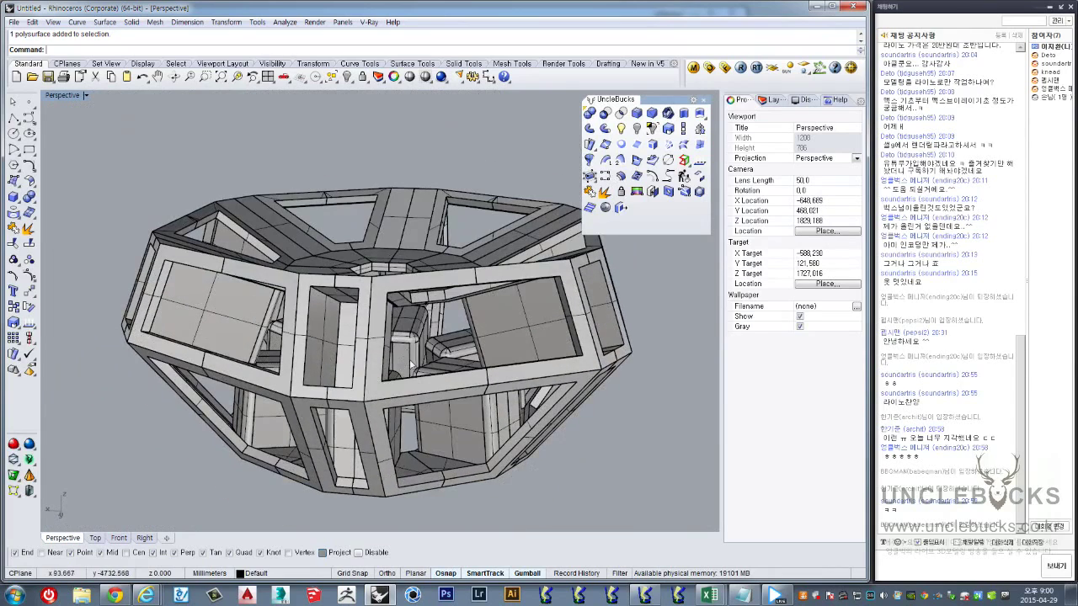
{"action": "left_click", "coordinate": [116, 595]}
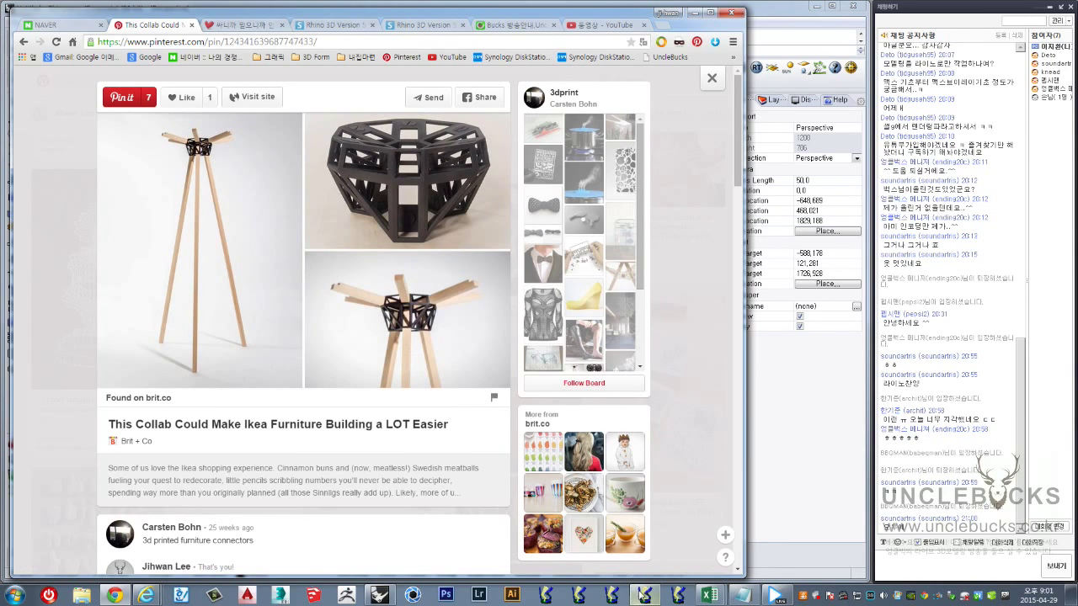
{"action": "left_click", "coordinate": [380, 595]}
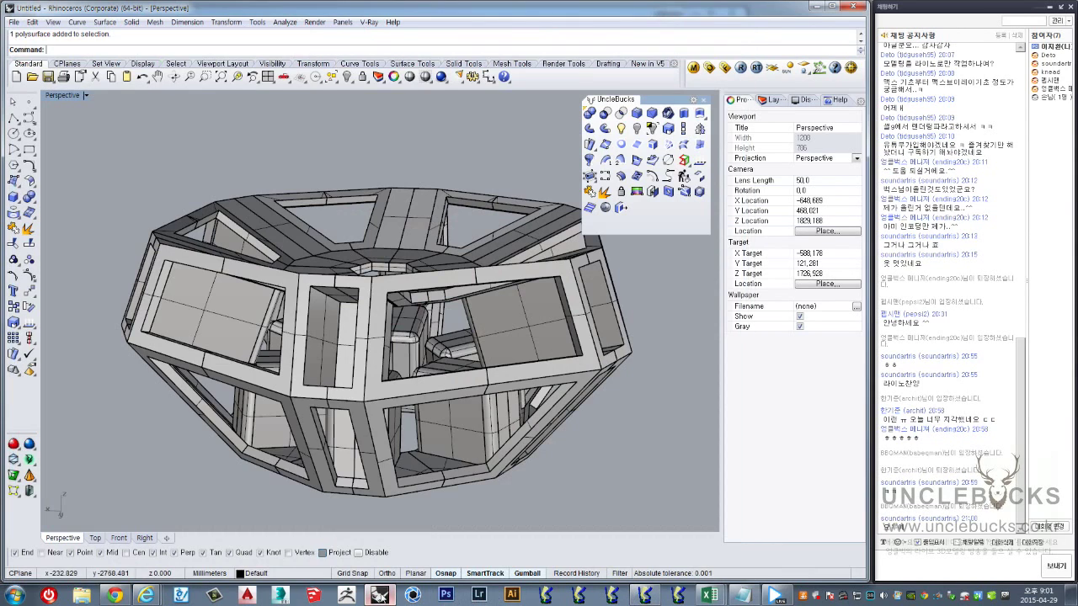
{"action": "mouse_move", "coordinate": [527, 315]}
{"action": "right_mouse_down"}
{"action": "mouse_move", "coordinate": [504, 379]}
{"action": "mouse_move", "coordinate": [354, 217]}
{"action": "mouse_move", "coordinate": [473, 334]}
{"action": "right_mouse_up"}
{"action": "scroll", "coordinate": [504, 379], "scroll_direction": "down", "scroll_amount": 5}
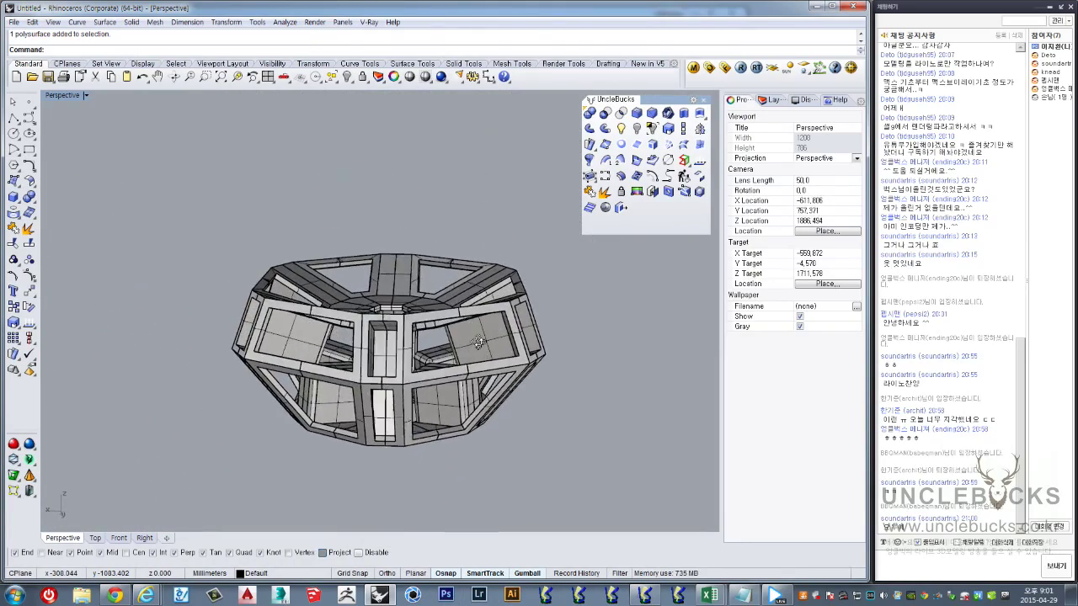
{"action": "scroll", "coordinate": [363, 356], "scroll_direction": "up", "scroll_amount": 3}
{"action": "scroll", "coordinate": [364, 355], "scroll_direction": "up", "scroll_amount": 2}
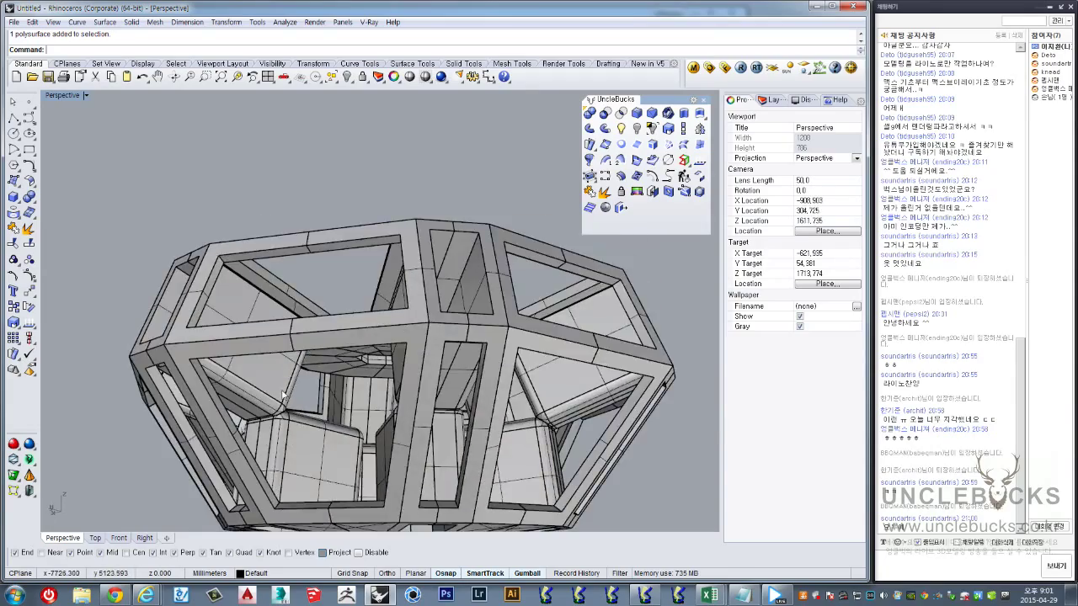
{"action": "scroll", "coordinate": [336, 364], "scroll_direction": "up", "scroll_amount": 4}
{"action": "scroll", "coordinate": [295, 379], "scroll_direction": "up", "scroll_amount": 2}
{"action": "mouse_move", "coordinate": [281, 382]}
{"action": "right_mouse_down"}
{"action": "mouse_move", "coordinate": [393, 362]}
{"action": "mouse_move", "coordinate": [423, 314]}
{"action": "right_mouse_up"}
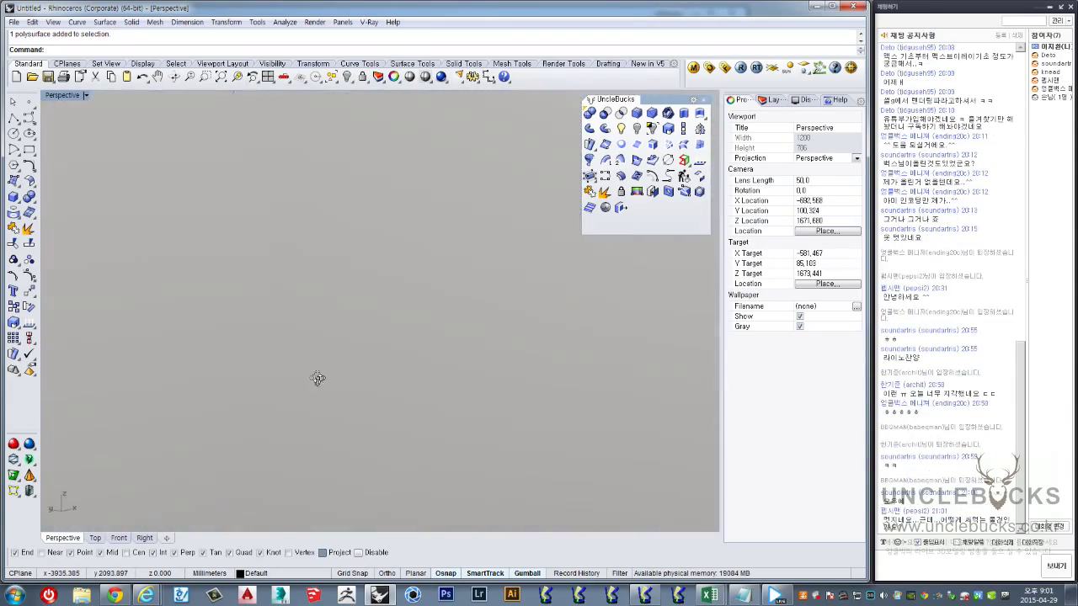
{"action": "scroll", "coordinate": [425, 314], "scroll_direction": "down", "scroll_amount": 3}
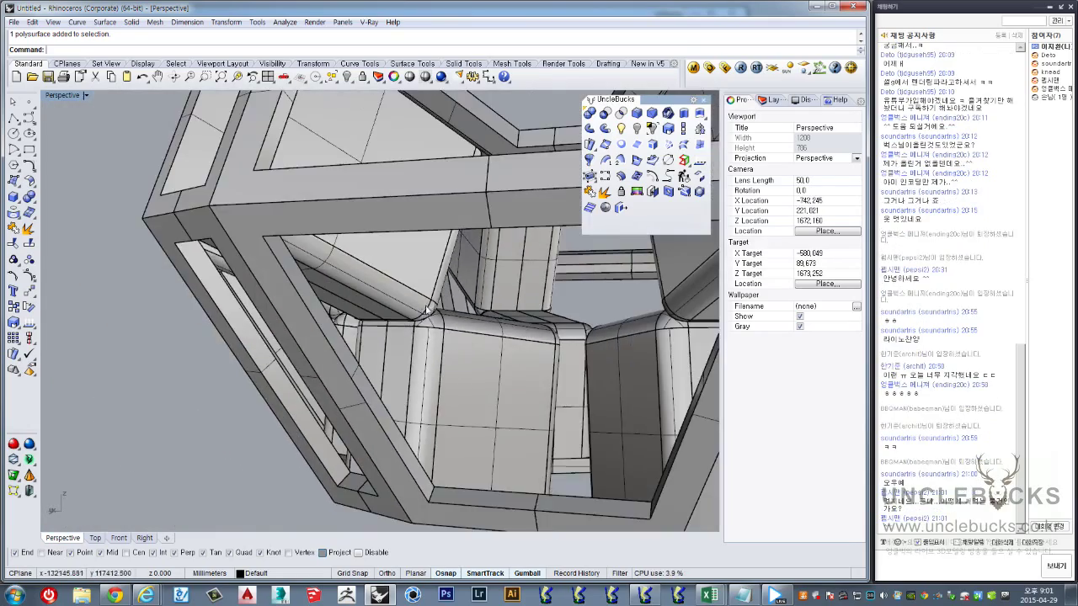
{"action": "scroll", "coordinate": [434, 313], "scroll_direction": "down", "scroll_amount": 3}
{"action": "scroll", "coordinate": [442, 314], "scroll_direction": "down", "scroll_amount": 3}
{"action": "scroll", "coordinate": [449, 312], "scroll_direction": "down", "scroll_amount": 1}
{"action": "mouse_move", "coordinate": [448, 312]}
{"action": "right_mouse_down"}
{"action": "mouse_move", "coordinate": [432, 316]}
{"action": "mouse_move", "coordinate": [465, 228]}
{"action": "mouse_move", "coordinate": [524, 270]}
{"action": "mouse_move", "coordinate": [449, 275]}
{"action": "mouse_move", "coordinate": [506, 286]}
{"action": "right_mouse_up"}
{"action": "scroll", "coordinate": [433, 314], "scroll_direction": "up", "scroll_amount": 3}
{"action": "scroll", "coordinate": [442, 308], "scroll_direction": "up", "scroll_amount": 3}
{"action": "scroll", "coordinate": [451, 301], "scroll_direction": "down", "scroll_amount": 2}
{"action": "scroll", "coordinate": [455, 296], "scroll_direction": "up", "scroll_amount": 1}
{"action": "scroll", "coordinate": [497, 252], "scroll_direction": "down", "scroll_amount": 4}
{"action": "left_click", "coordinate": [508, 289]}
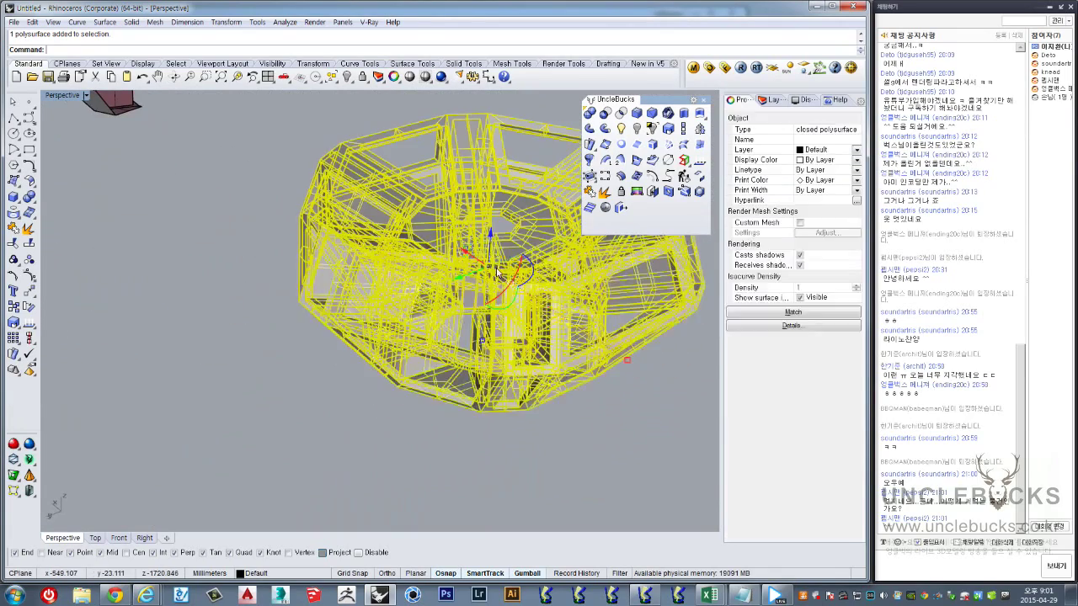
{"action": "left_click", "coordinate": [610, 449]}
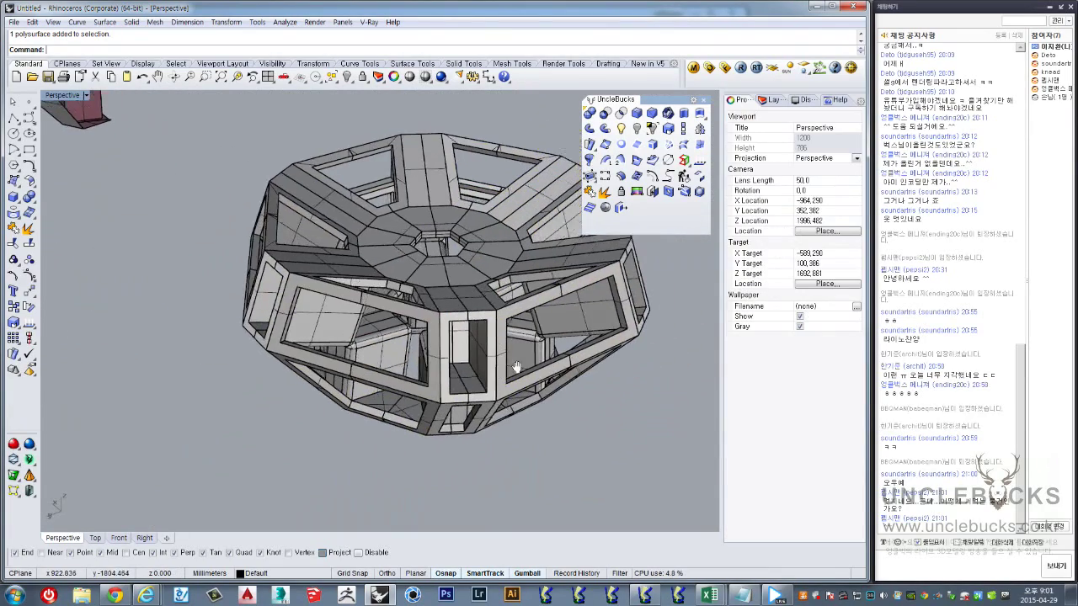
{"action": "left_click", "coordinate": [114, 596]}
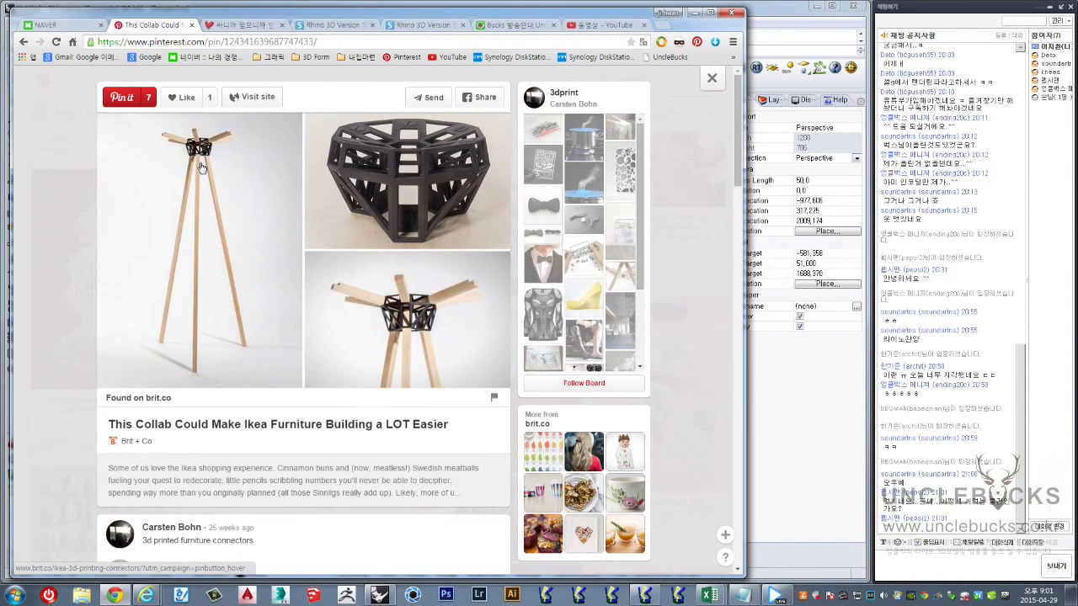
Close the current pin, open the 3D-Printed Furniture Joinery pin, then the printed-joint table pin
{"action": "left_click", "coordinate": [74, 265]}
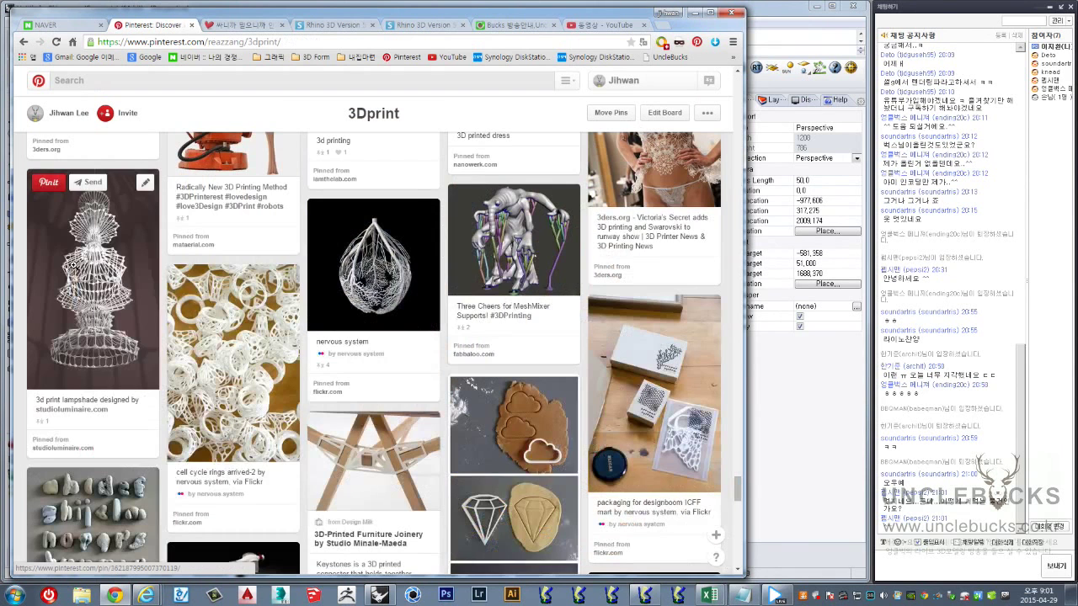
{"action": "left_click", "coordinate": [370, 455]}
{"action": "mouse_move", "coordinate": [444, 299]}
{"action": "scroll", "coordinate": [441, 399], "scroll_direction": "down", "scroll_amount": 2}
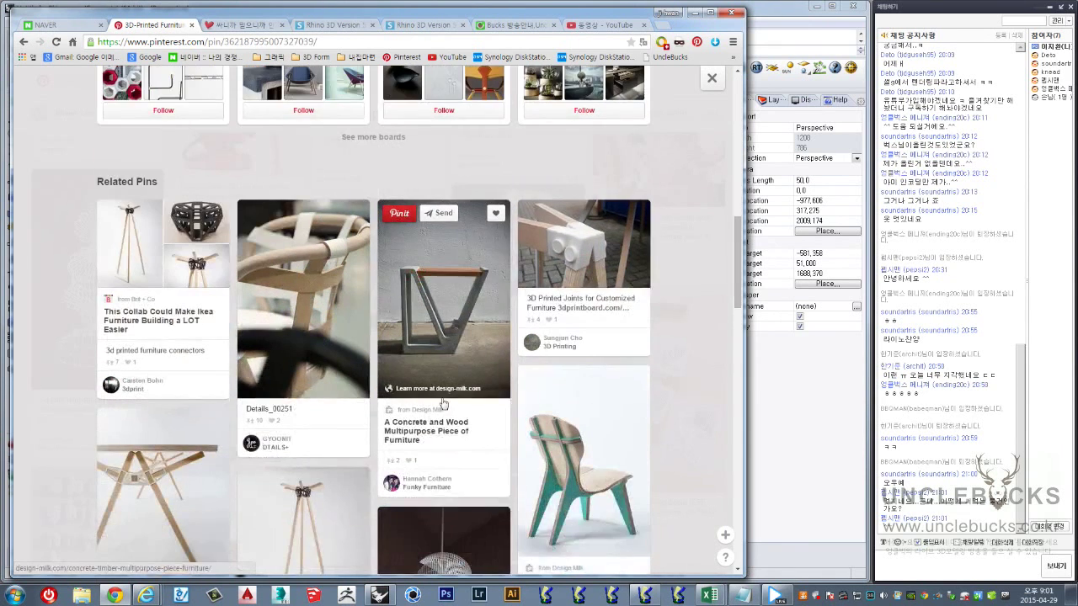
{"action": "scroll", "coordinate": [183, 366], "scroll_direction": "down", "scroll_amount": 2}
{"action": "left_click", "coordinate": [176, 348]}
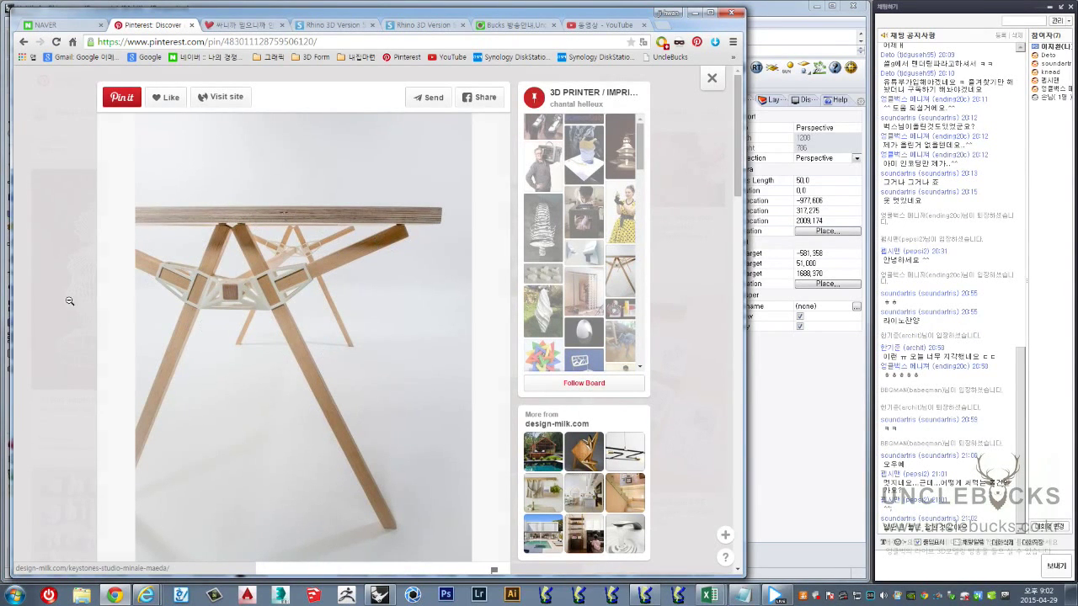
Back in Rhino, orbit and zoom the ring in Perspective, then maximize the Top view
{"action": "left_click", "coordinate": [390, 590]}
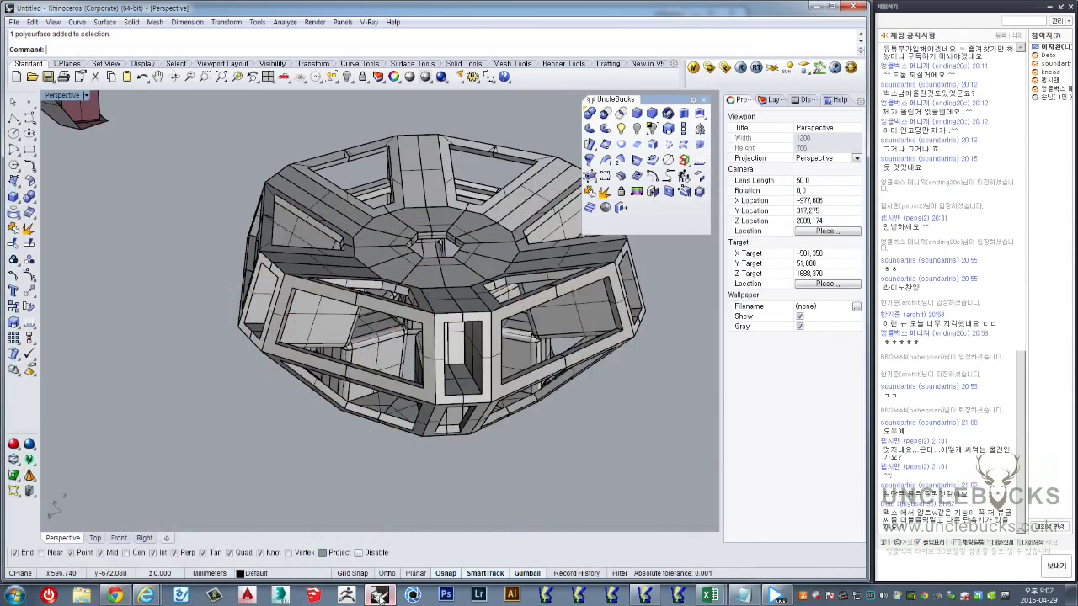
{"action": "right_click_drag", "start_coordinate": [384, 350], "coordinate": [412, 361]}
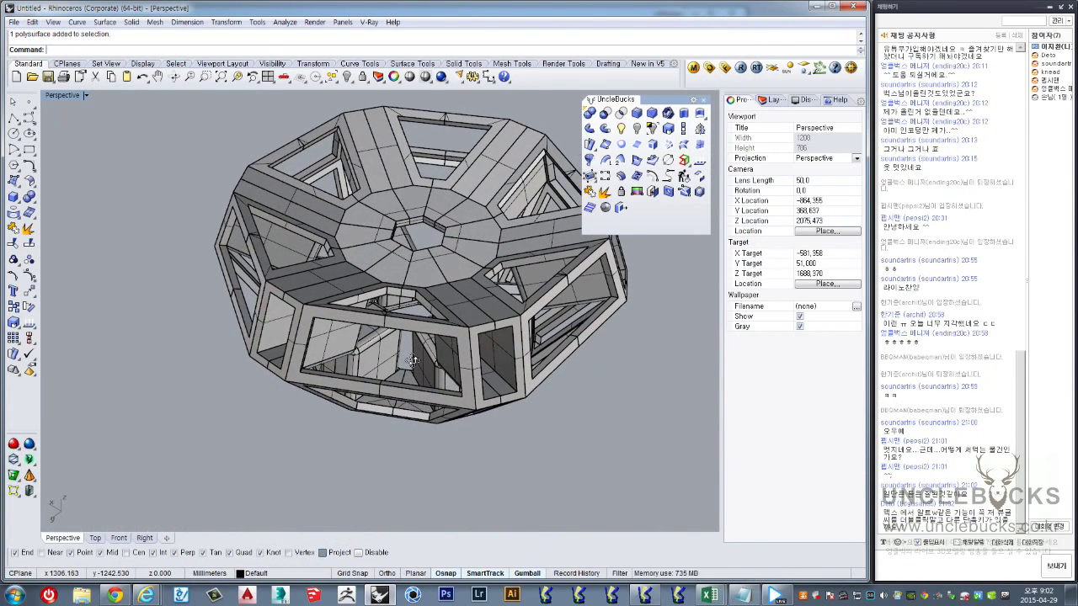
{"action": "right_click_drag", "start_coordinate": [414, 360], "coordinate": [385, 313]}
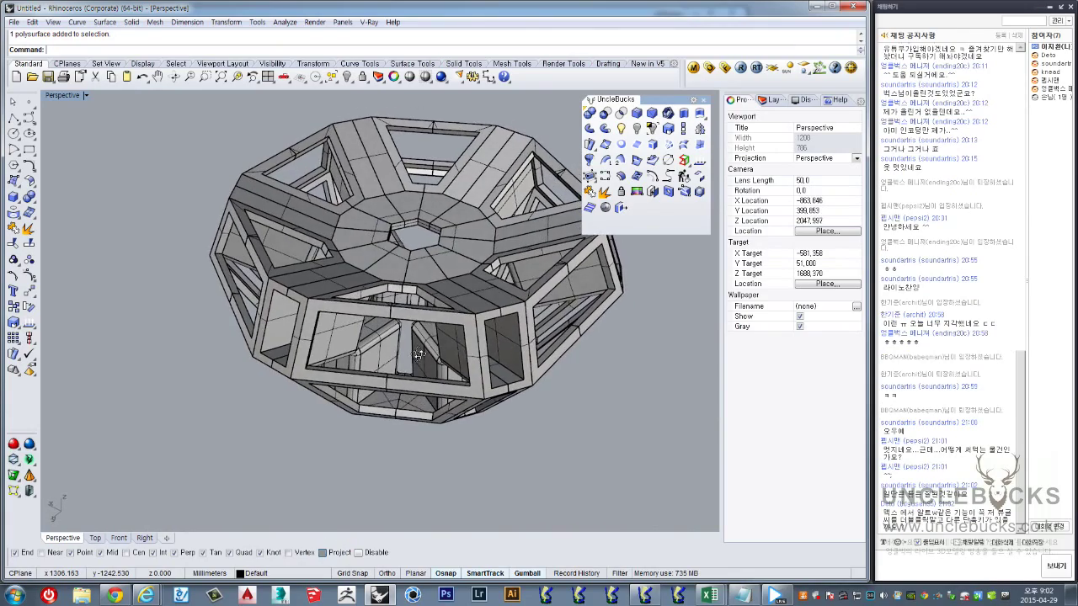
{"action": "scroll", "coordinate": [385, 313], "scroll_direction": "up", "scroll_amount": 3}
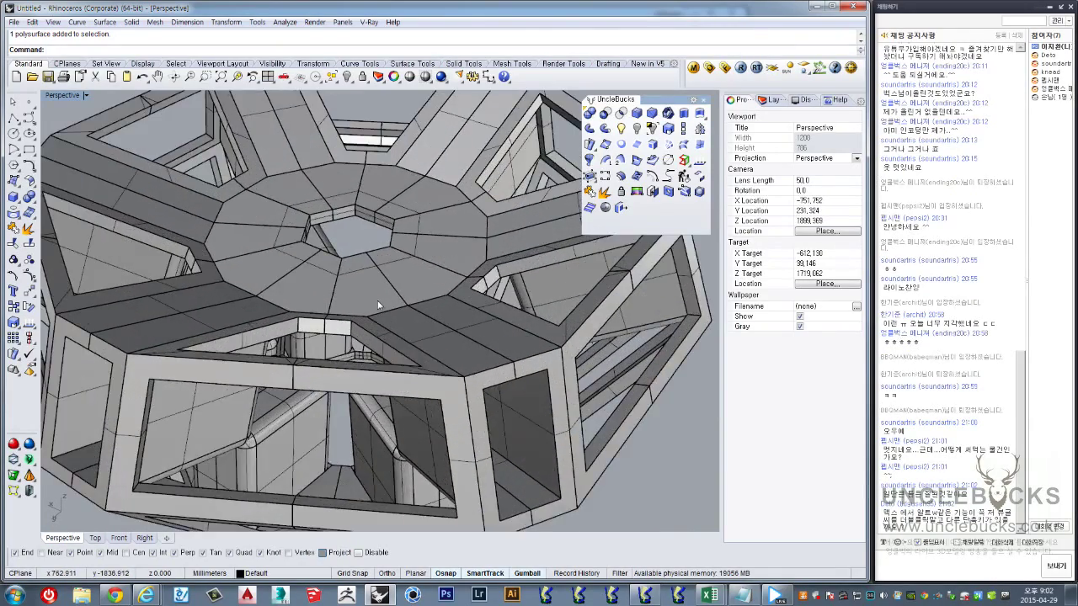
{"action": "scroll", "coordinate": [362, 291], "scroll_direction": "up", "scroll_amount": 2}
{"action": "scroll", "coordinate": [348, 273], "scroll_direction": "down", "scroll_amount": 1}
{"action": "right_click_drag", "start_coordinate": [348, 273], "coordinate": [348, 308]}
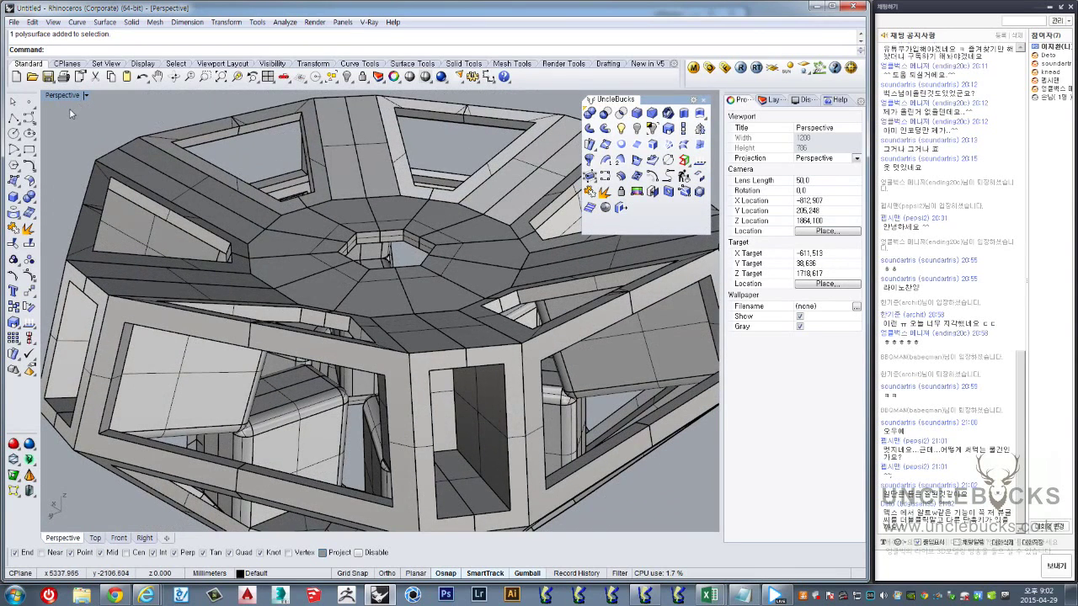
{"action": "double_click", "coordinate": [63, 96]}
{"action": "double_click", "coordinate": [54, 98]}
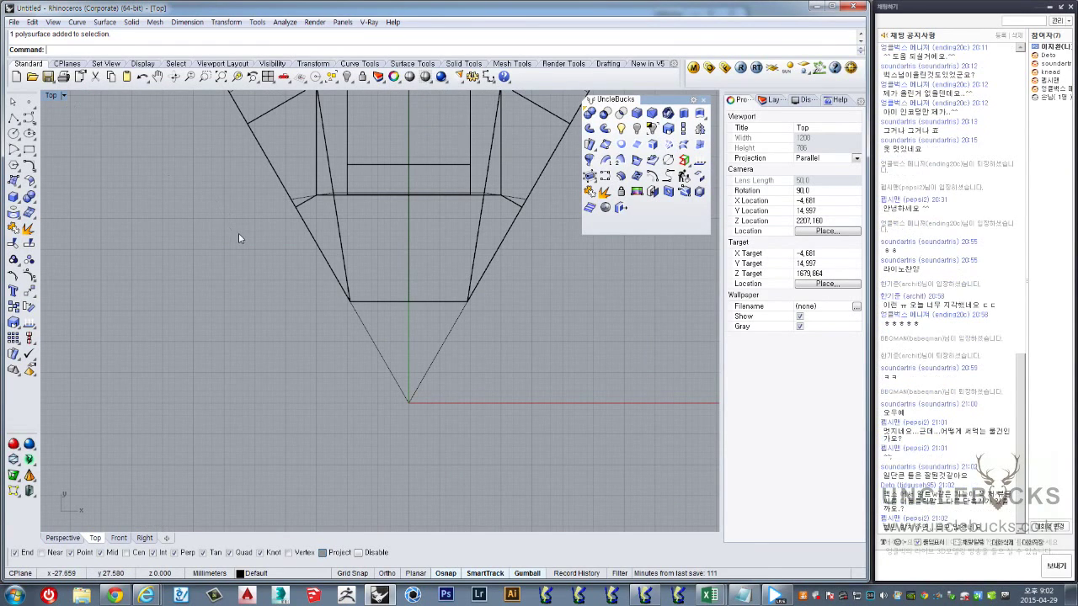
Focus the chat box, then switch between Rhino and the browser's table photo, ending in Rhino
{"action": "left_click", "coordinate": [974, 556]}
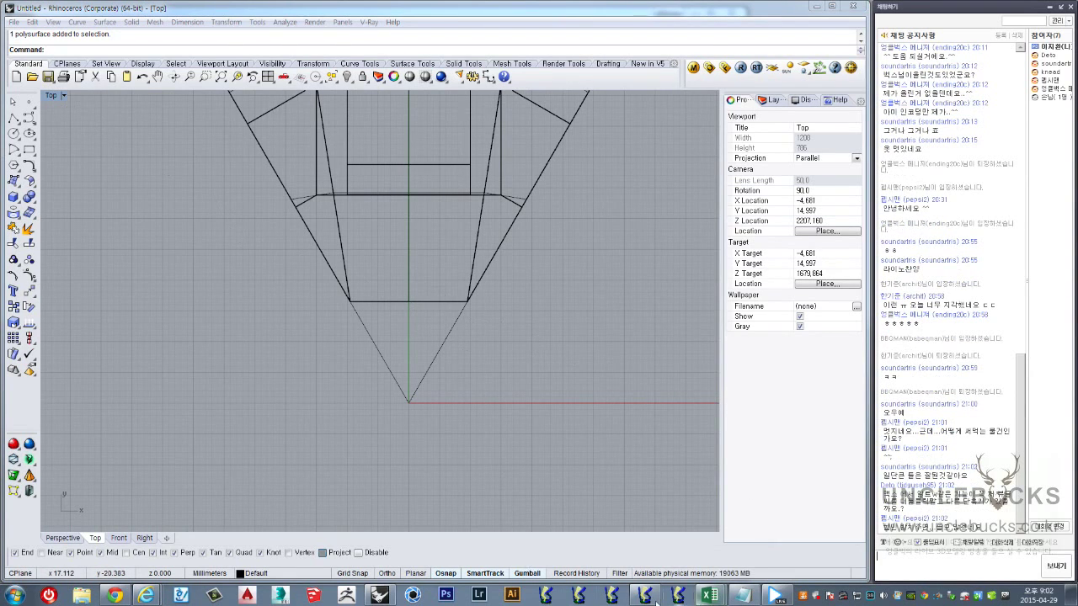
{"action": "left_click", "coordinate": [380, 594]}
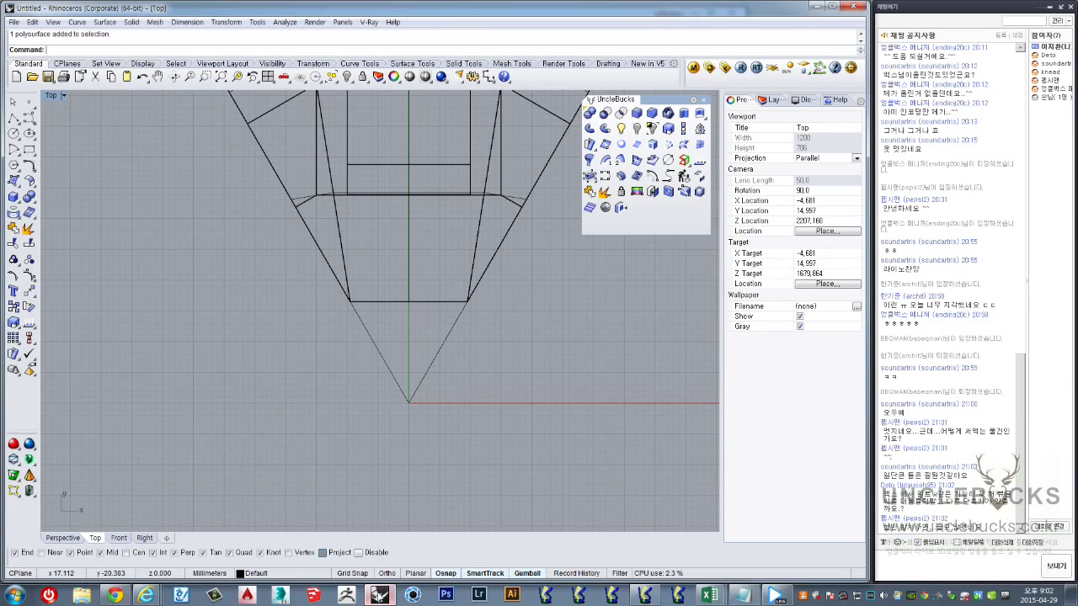
{"action": "left_click", "coordinate": [115, 594]}
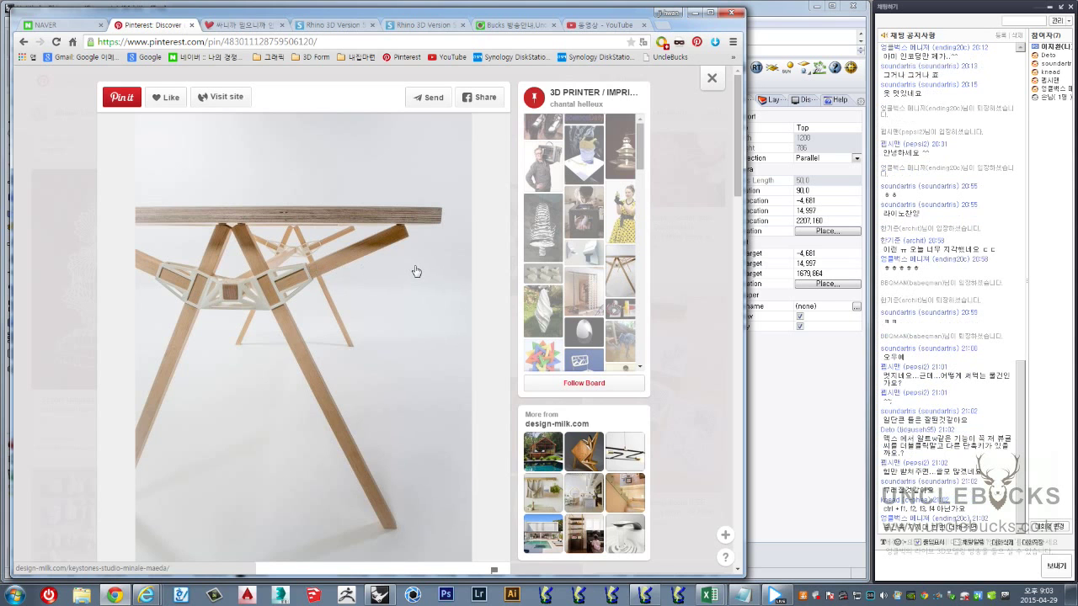
{"action": "key", "text": "alt+Tab"}
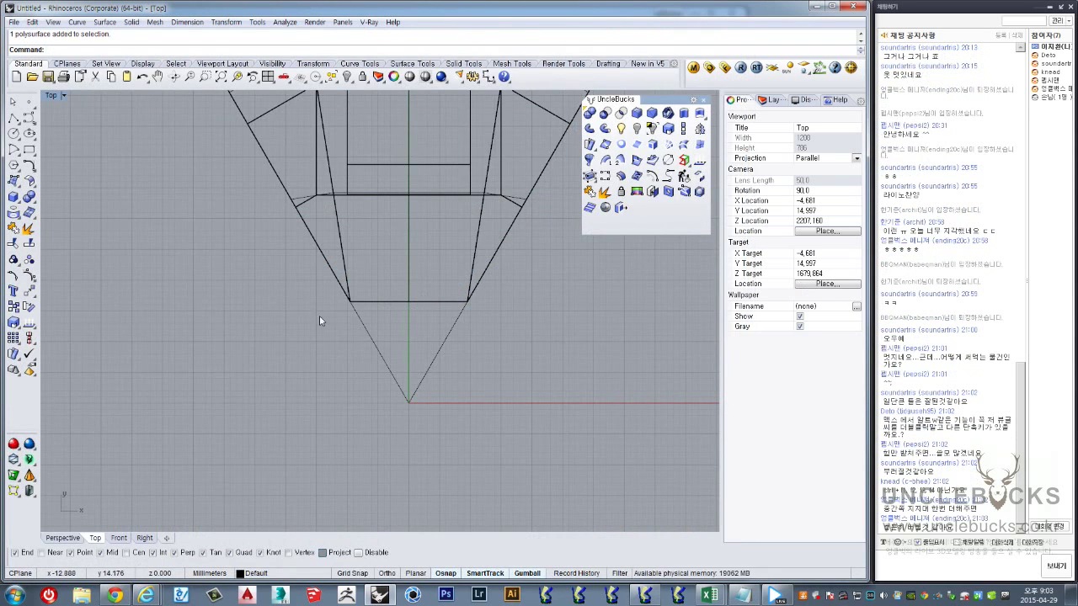
Cycle the maximized viewport through Top, Front, Right and Perspective with Ctrl+F1–F4
{"action": "key", "text": "ctrl+m"}
{"action": "key", "text": "ctrl+F2"}
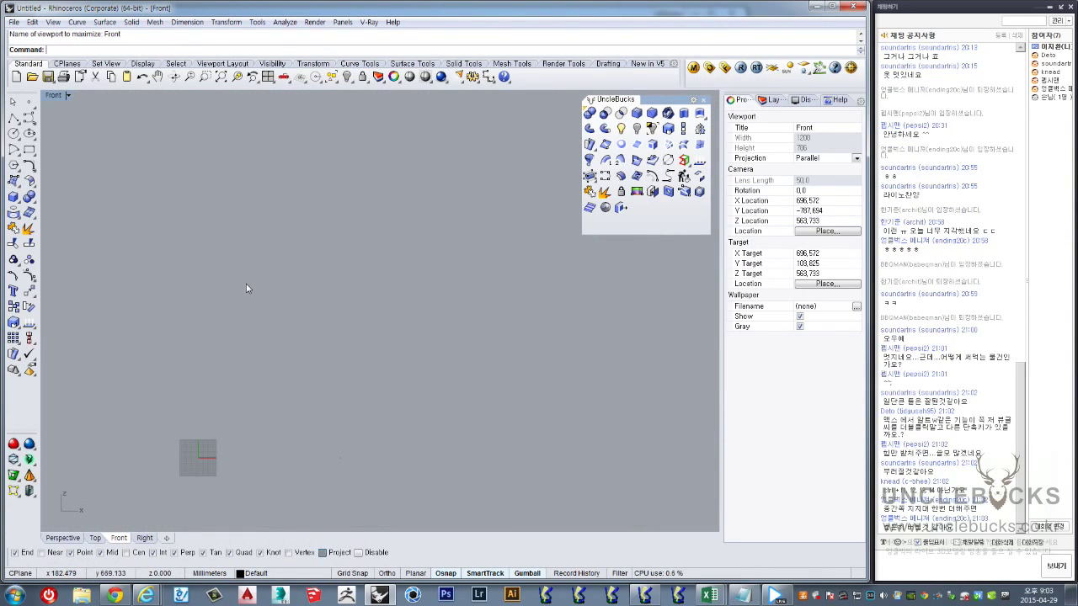
{"action": "key", "text": "ctrl+F1"}
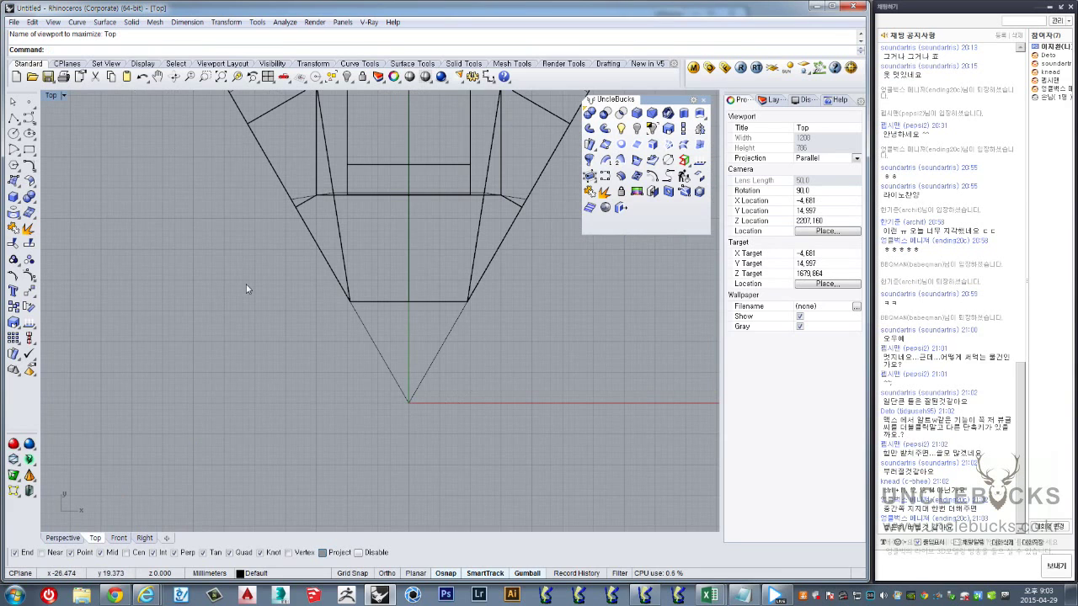
{"action": "key", "text": "ctrl+F4"}
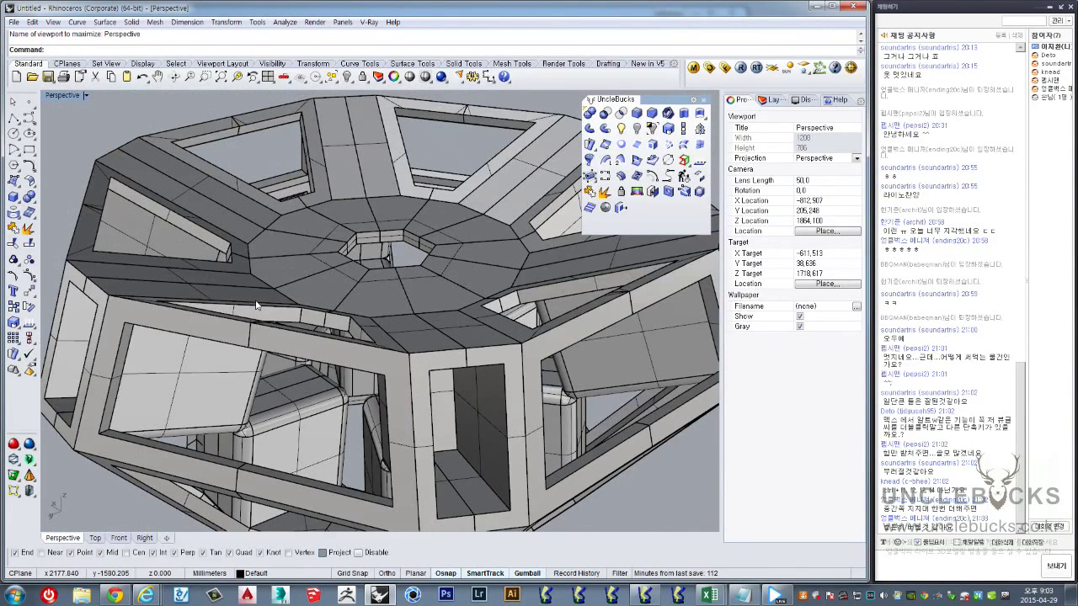
{"action": "key", "text": "ctrl+F3"}
{"action": "key", "text": "ctrl+F2"}
{"action": "key", "text": "ctrl+F1"}
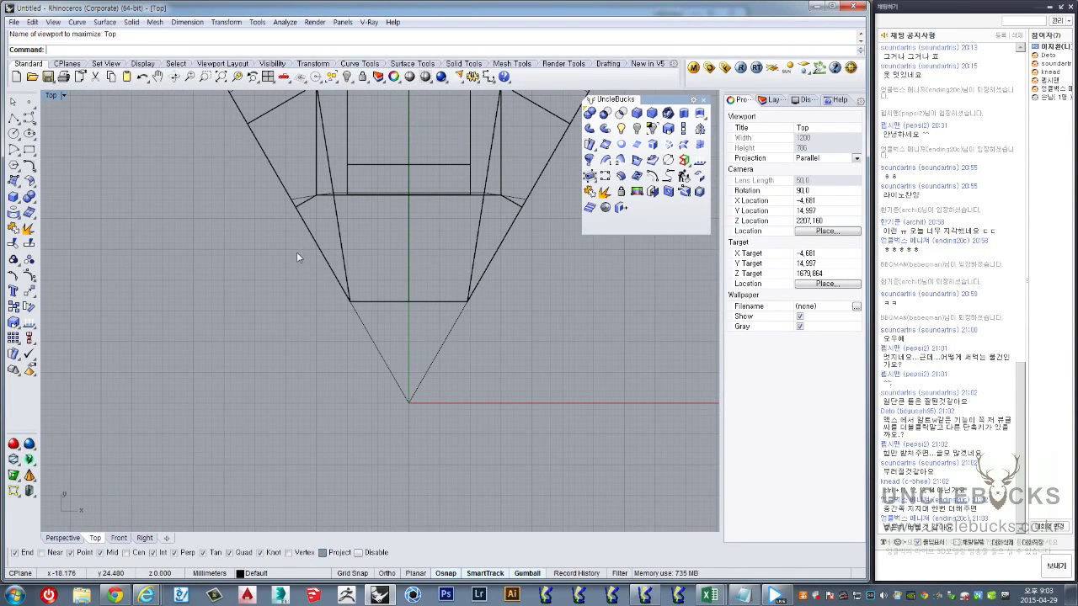
{"action": "key", "text": "ctrl+F4"}
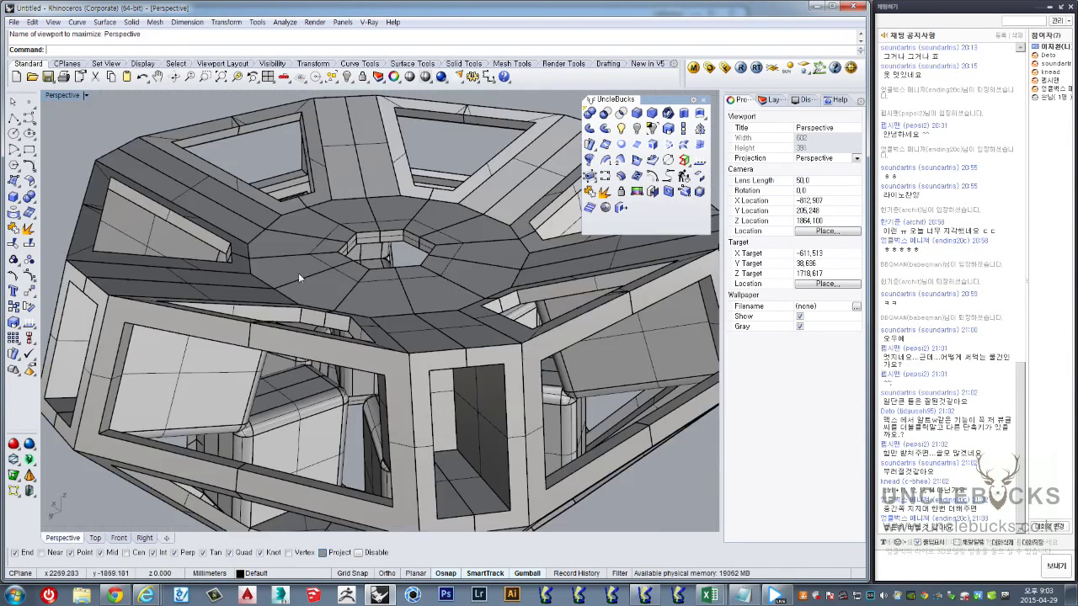
{"action": "key", "text": "ctrl+F3"}
{"action": "key", "text": "ctrl+F2"}
{"action": "key", "text": "ctrl+F1"}
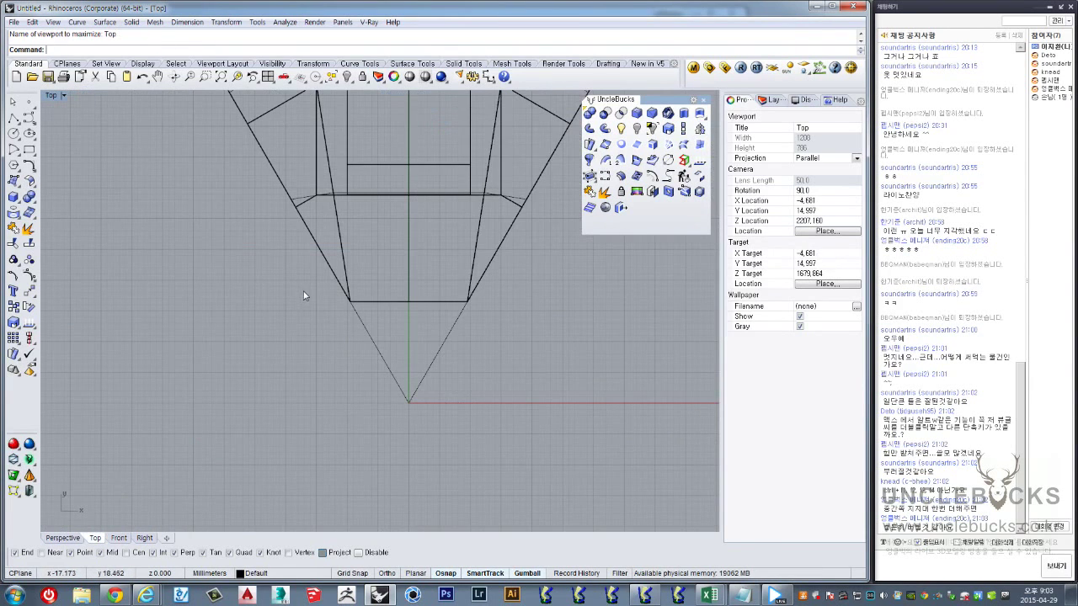
Switch between the four-view layout and a maximized Perspective, orbiting slightly around the ring
{"action": "double_click", "coordinate": [53, 96]}
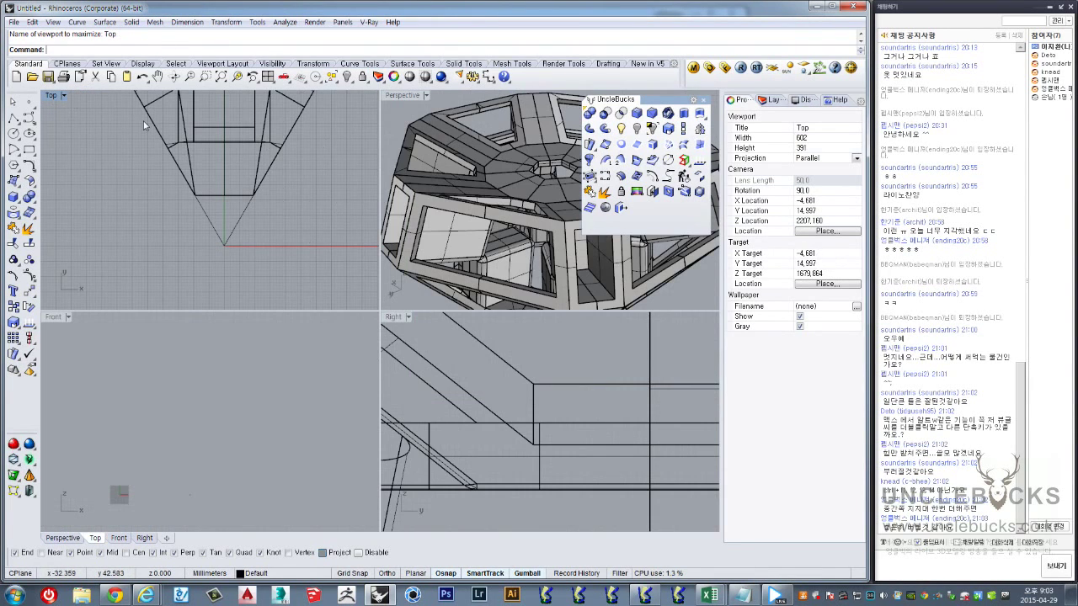
{"action": "double_click", "coordinate": [389, 95]}
{"action": "key", "text": "ctrl+F1"}
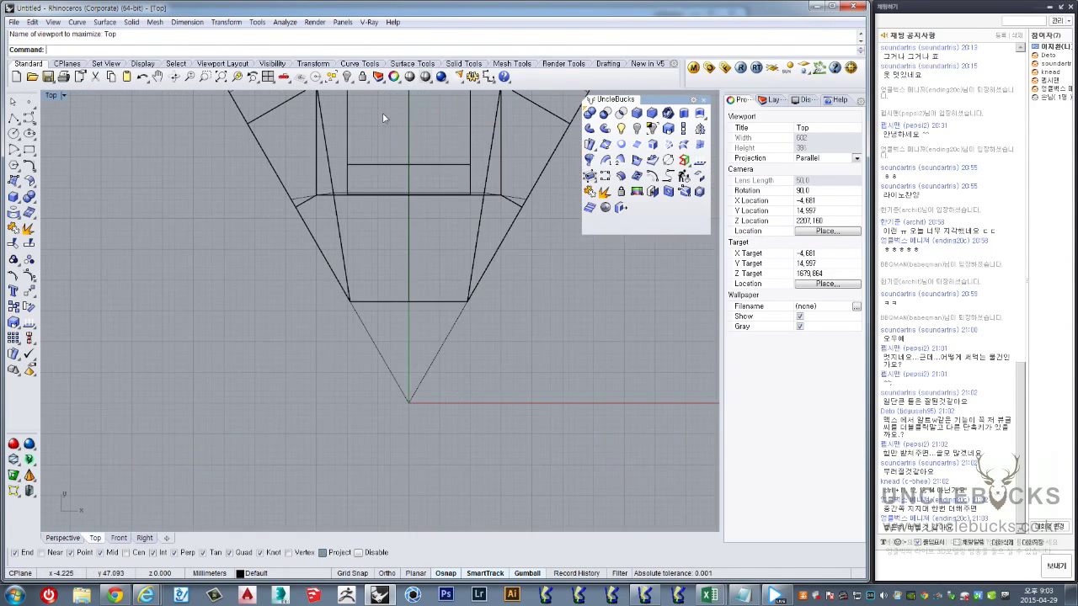
{"action": "key", "text": "ctrl+F4"}
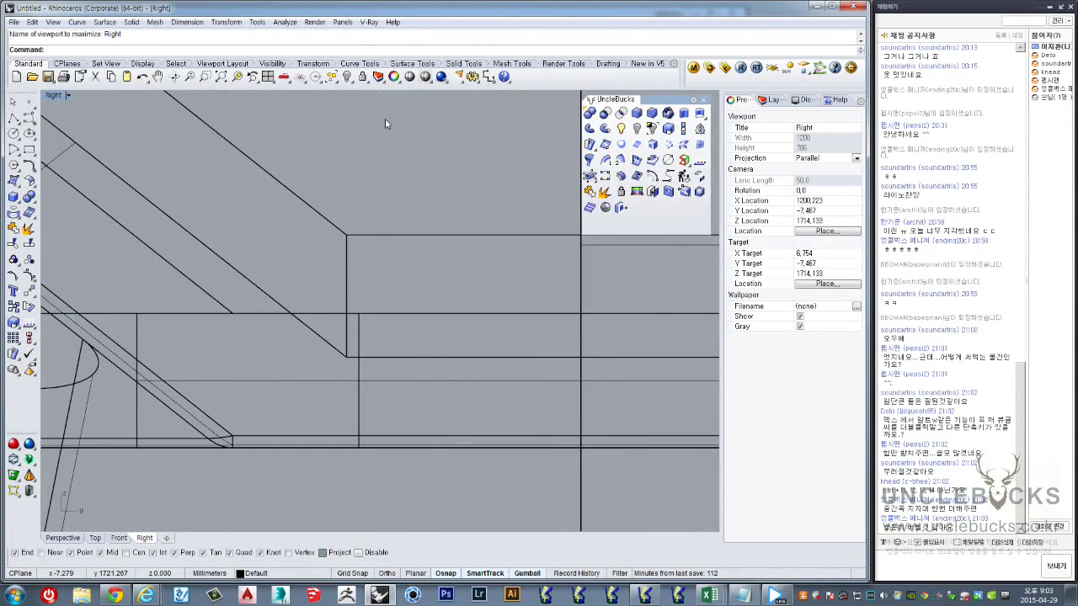
{"action": "key", "text": "ctrl+F4"}
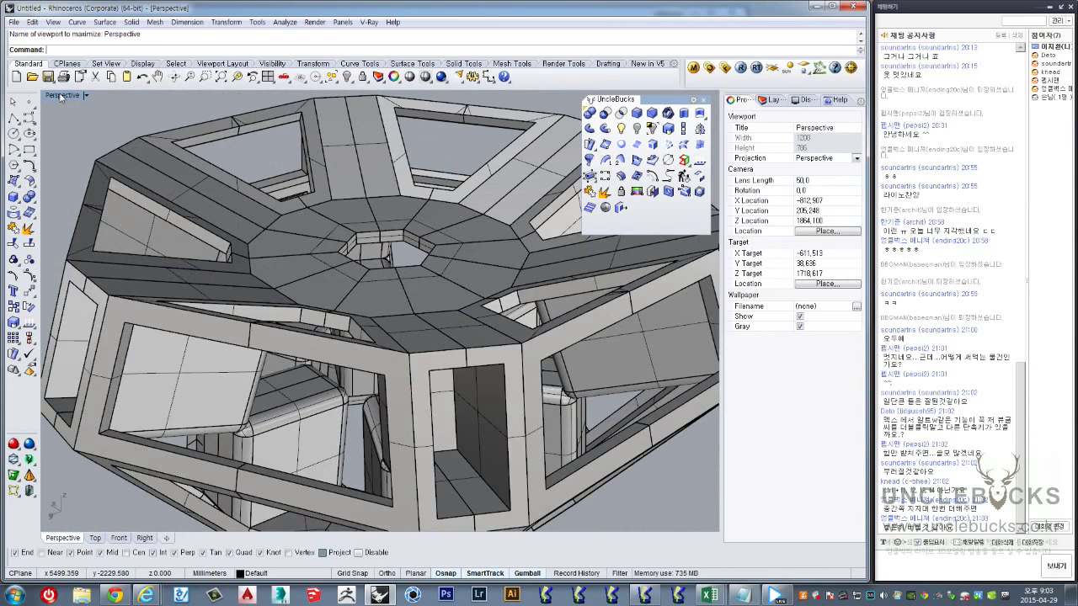
{"action": "double_click", "coordinate": [60, 95]}
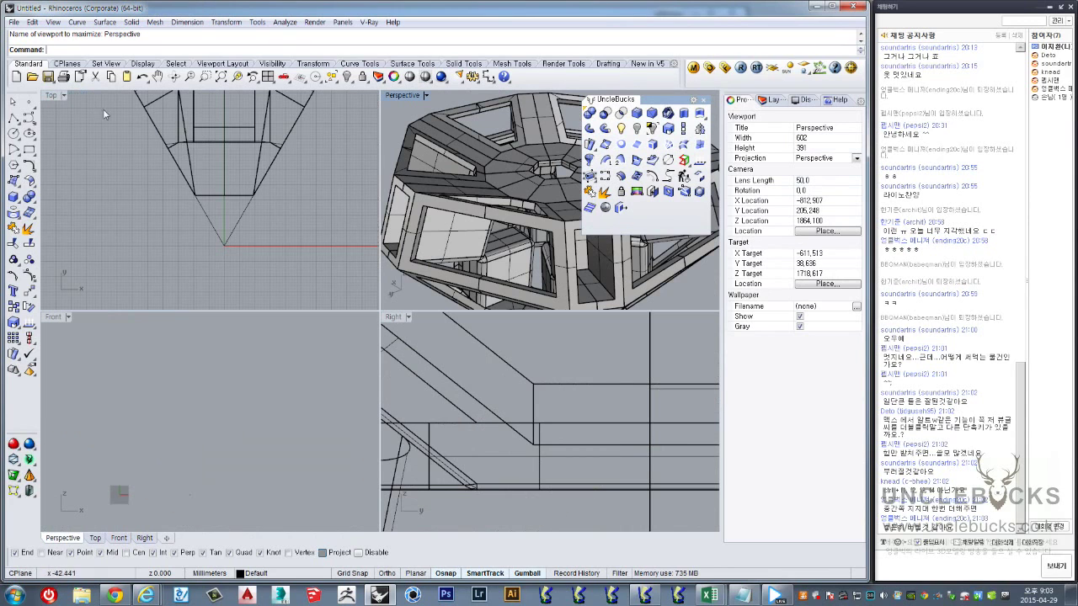
{"action": "double_click", "coordinate": [394, 95]}
{"action": "scroll", "coordinate": [307, 171], "scroll_direction": "down", "scroll_amount": 3}
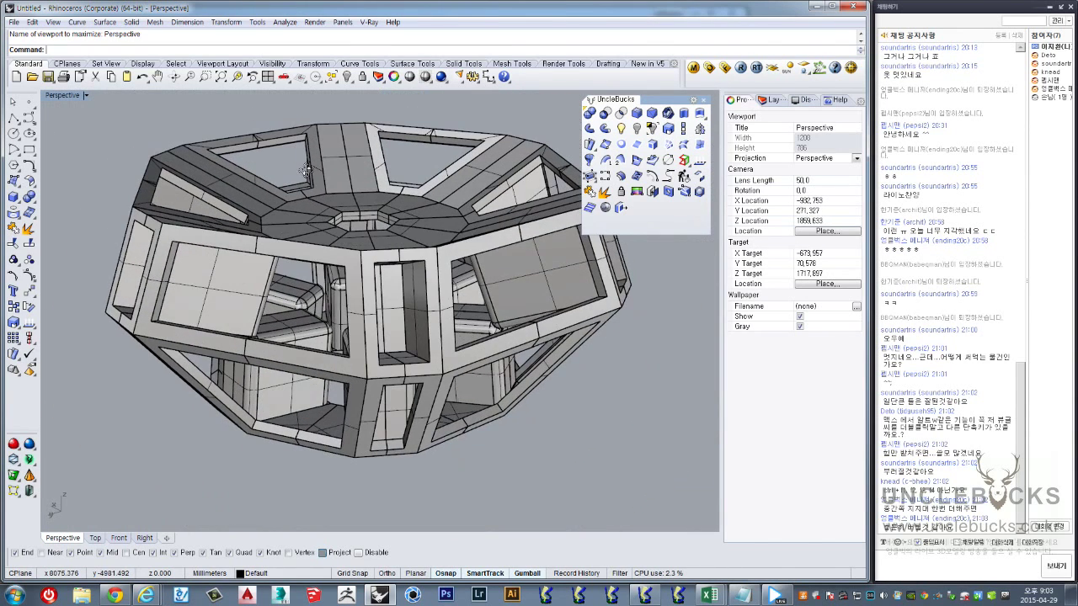
{"action": "right_click_drag", "start_coordinate": [305, 171], "coordinate": [287, 167]}
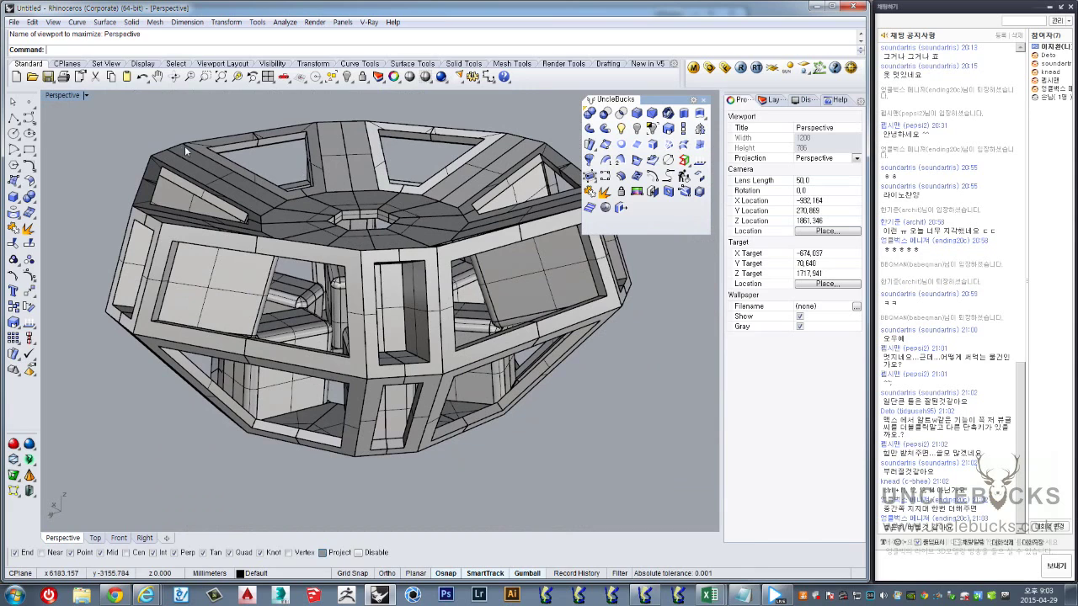
Maximize Top briefly, then maximize Perspective and orbit to see the ring from above
{"action": "double_click", "coordinate": [64, 99]}
{"action": "double_click", "coordinate": [57, 96]}
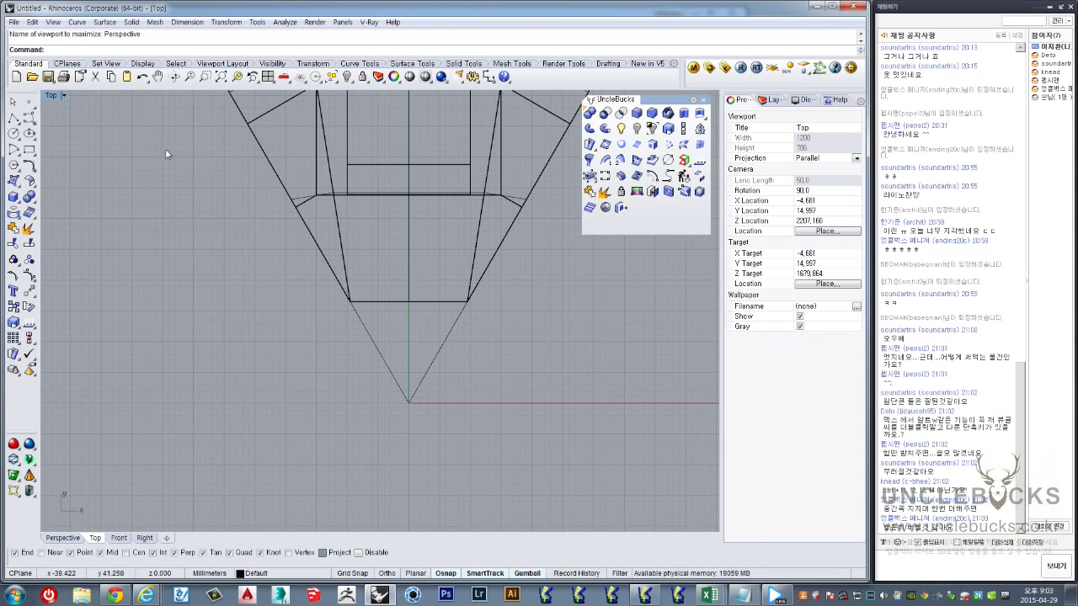
{"action": "double_click", "coordinate": [53, 99]}
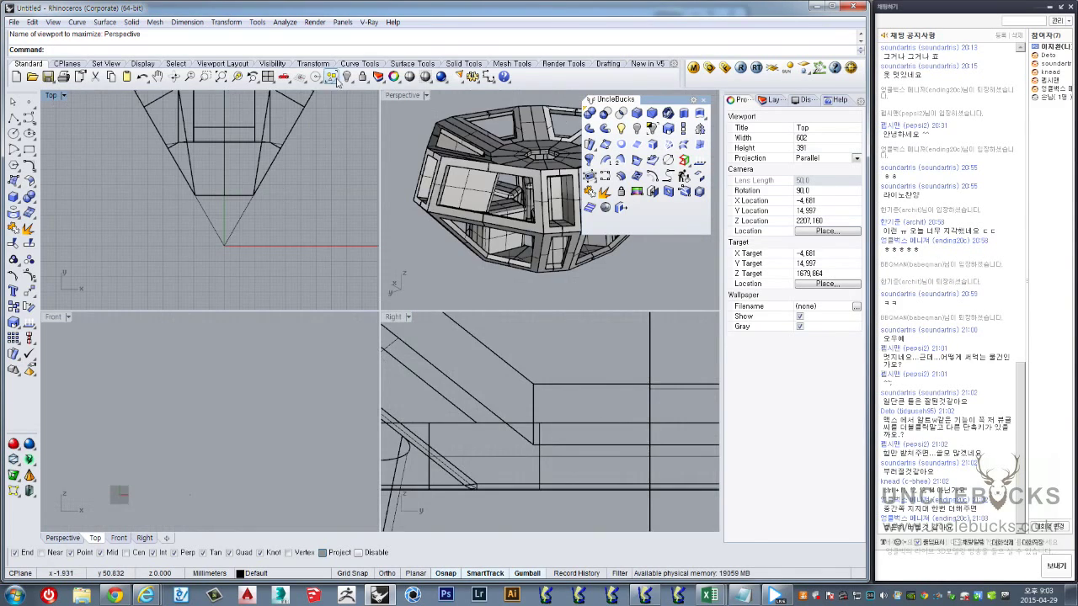
{"action": "double_click", "coordinate": [409, 99]}
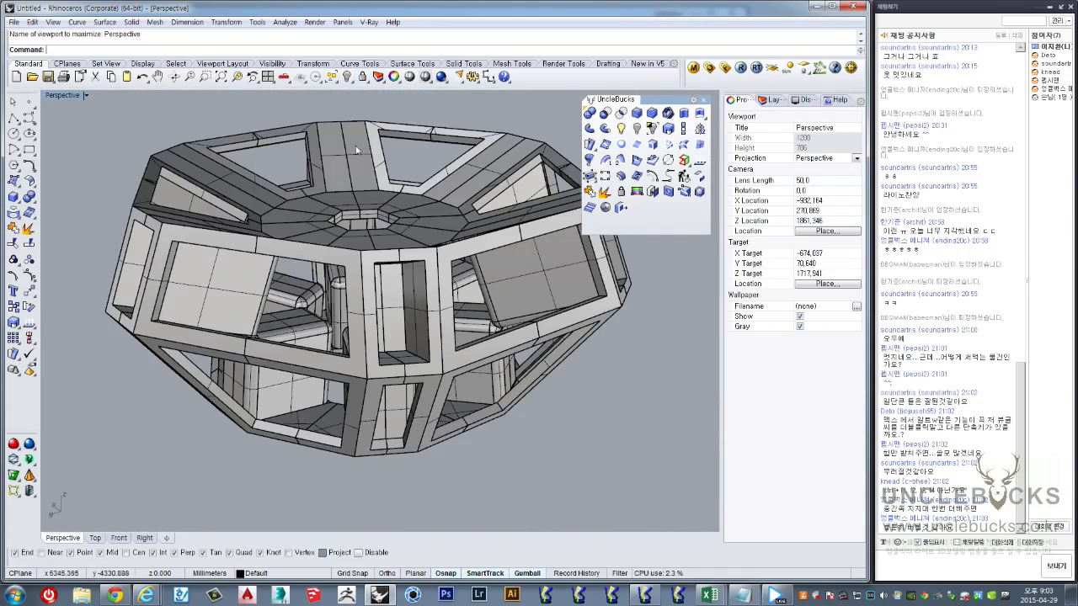
{"action": "scroll", "coordinate": [371, 214], "scroll_direction": "up", "scroll_amount": 4}
{"action": "scroll", "coordinate": [371, 215], "scroll_direction": "down", "scroll_amount": 4}
{"action": "right_click_drag", "start_coordinate": [382, 218], "coordinate": [425, 319]}
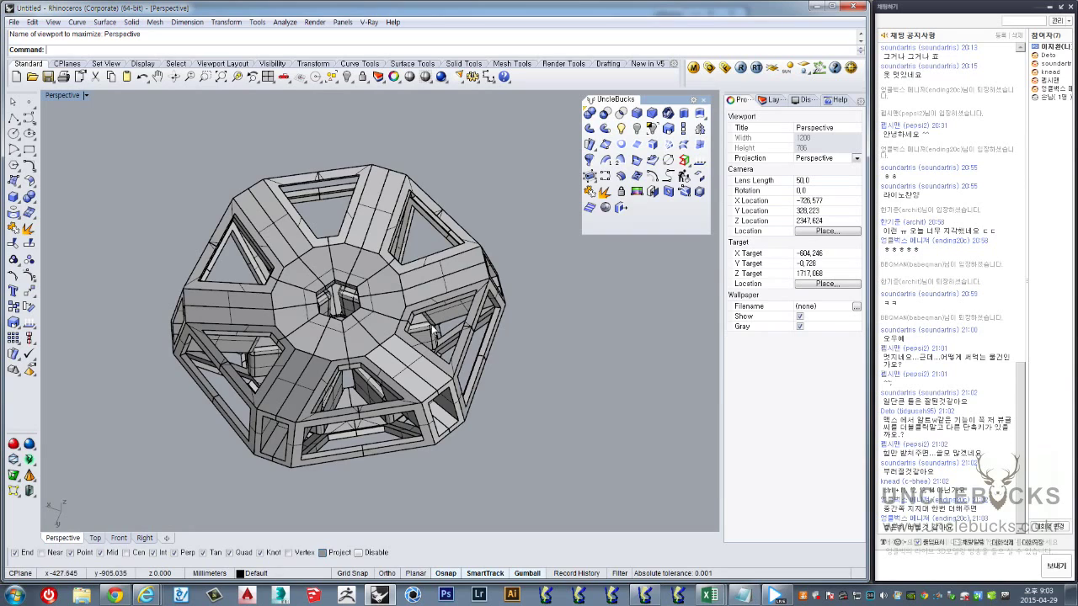
{"action": "key", "text": "ctrl+Tab"}
{"action": "key", "text": "ctrl+Tab"}
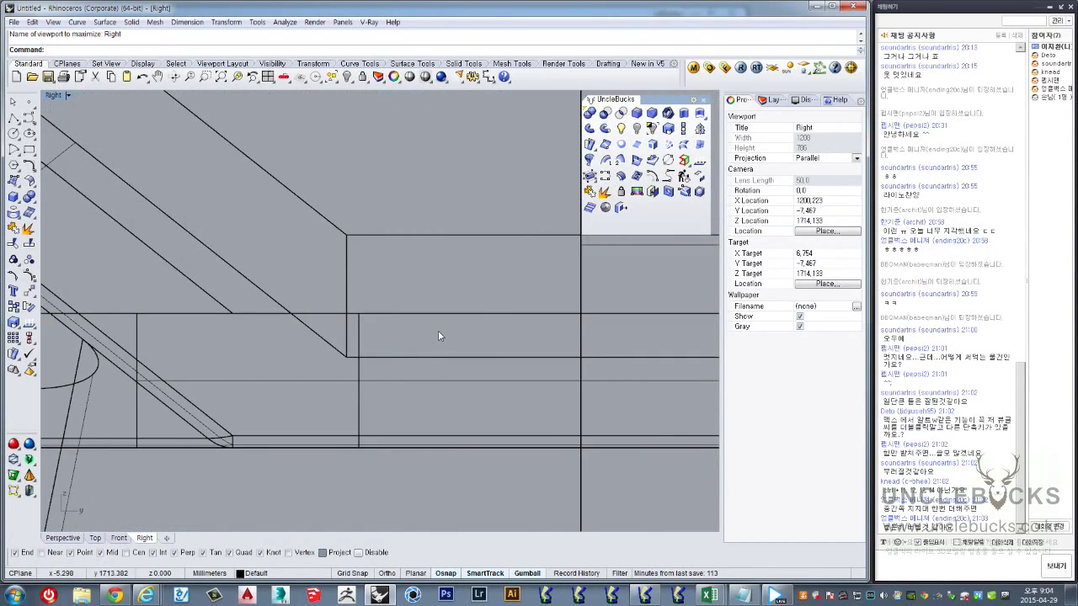
{"action": "key", "text": "ctrl+Tab"}
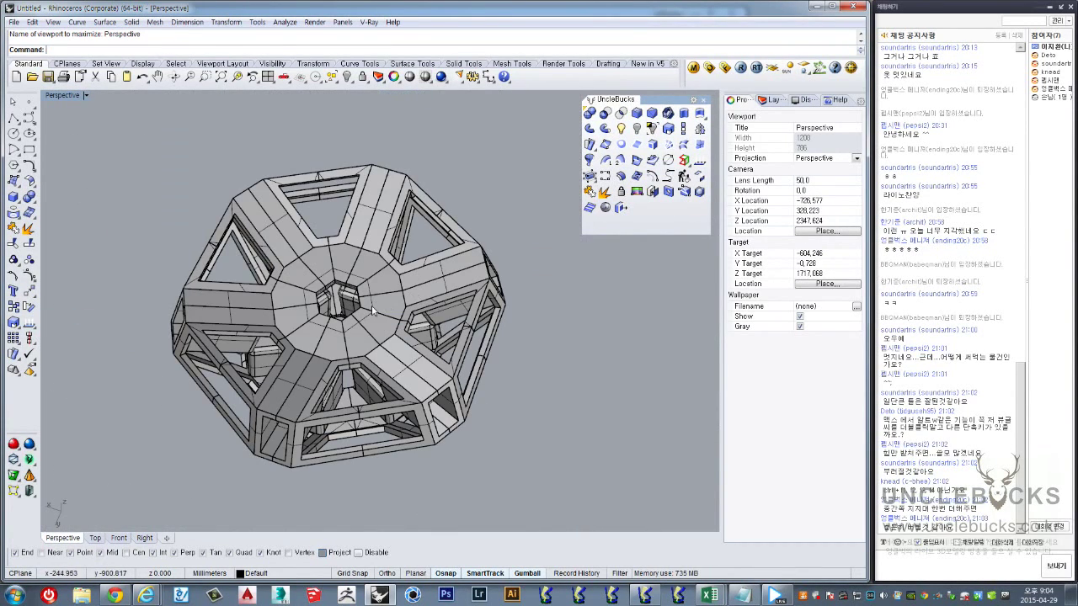
{"action": "mouse_move", "coordinate": [372, 312]}
{"action": "right_mouse_down"}
{"action": "mouse_move", "coordinate": [362, 293]}
{"action": "mouse_move", "coordinate": [446, 255]}
{"action": "mouse_move", "coordinate": [409, 291]}
{"action": "mouse_move", "coordinate": [251, 187]}
{"action": "mouse_move", "coordinate": [169, 241]}
{"action": "mouse_move", "coordinate": [368, 268]}
{"action": "mouse_move", "coordinate": [350, 292]}
{"action": "mouse_move", "coordinate": [458, 365]}
{"action": "mouse_move", "coordinate": [396, 399]}
{"action": "mouse_move", "coordinate": [492, 345]}
{"action": "mouse_move", "coordinate": [486, 378]}
{"action": "right_mouse_up"}
{"action": "scroll", "coordinate": [362, 294], "scroll_direction": "up", "scroll_amount": 3}
{"action": "scroll", "coordinate": [359, 259], "scroll_direction": "up", "scroll_amount": 3}
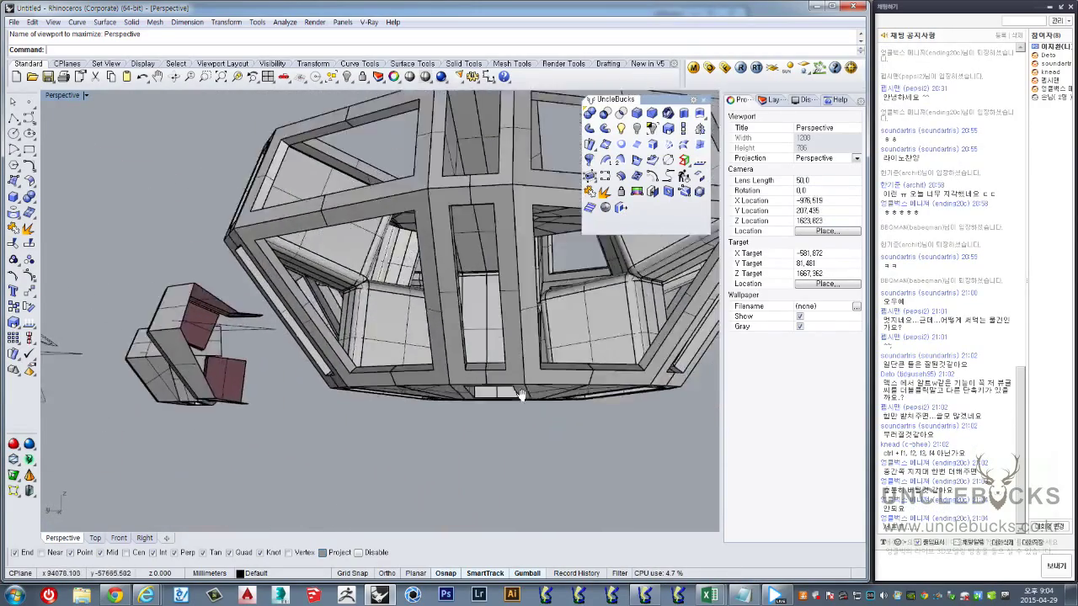
{"action": "mouse_move", "coordinate": [398, 375]}
{"action": "right_mouse_down"}
{"action": "mouse_move", "coordinate": [401, 383]}
{"action": "mouse_move", "coordinate": [319, 208]}
{"action": "right_mouse_up"}
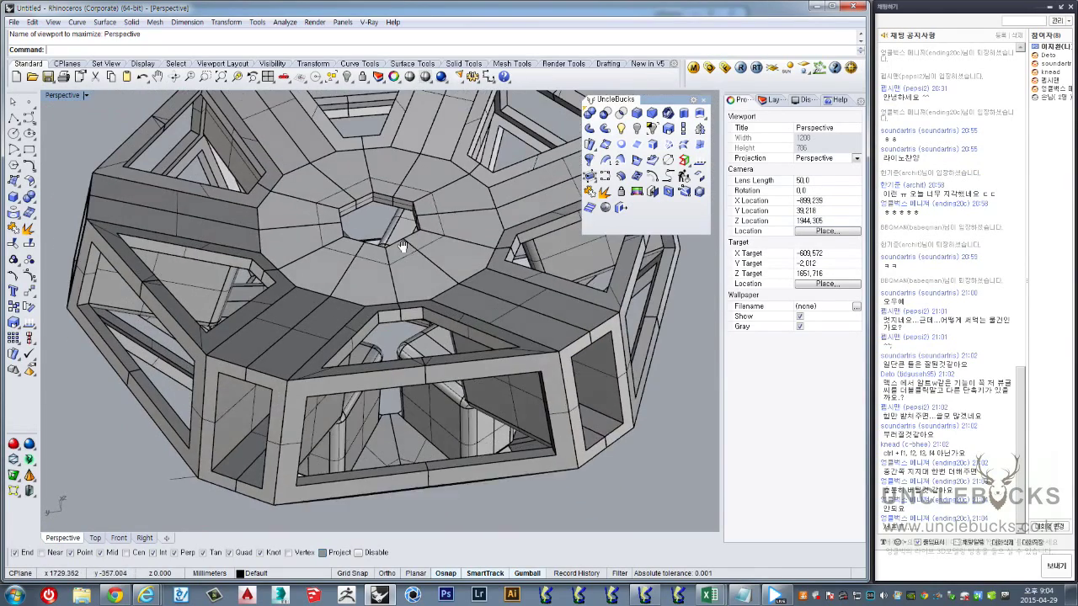
{"action": "right_click_drag", "start_coordinate": [448, 229], "coordinate": [489, 283]}
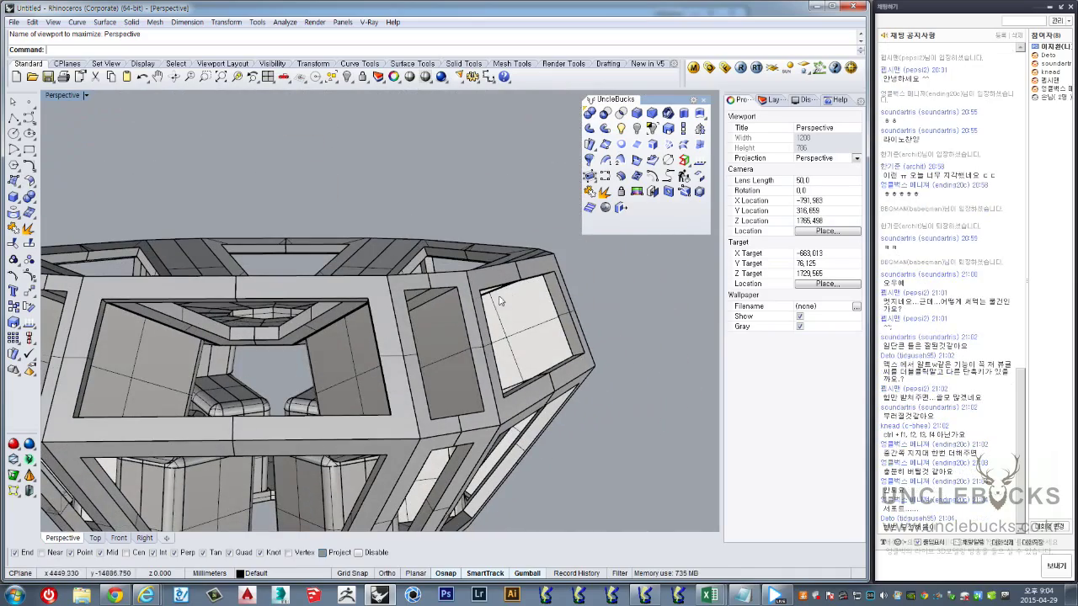
{"action": "mouse_move", "coordinate": [509, 377]}
{"action": "right_mouse_down"}
{"action": "mouse_move", "coordinate": [400, 454]}
{"action": "mouse_move", "coordinate": [493, 384]}
{"action": "mouse_move", "coordinate": [478, 301]}
{"action": "mouse_move", "coordinate": [521, 284]}
{"action": "mouse_move", "coordinate": [502, 266]}
{"action": "mouse_move", "coordinate": [448, 279]}
{"action": "right_mouse_up"}
{"action": "mouse_move", "coordinate": [408, 310]}
{"action": "right_mouse_down"}
{"action": "mouse_move", "coordinate": [235, 310]}
{"action": "mouse_move", "coordinate": [334, 279]}
{"action": "mouse_move", "coordinate": [354, 317]}
{"action": "right_mouse_up"}
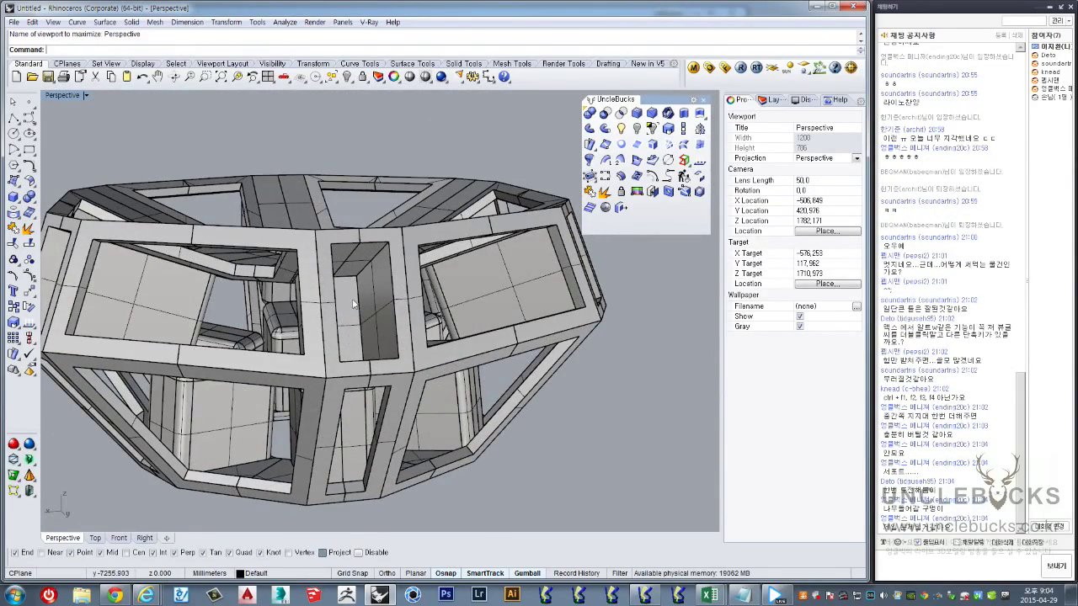
{"action": "right_click_drag", "start_coordinate": [354, 305], "coordinate": [355, 367]}
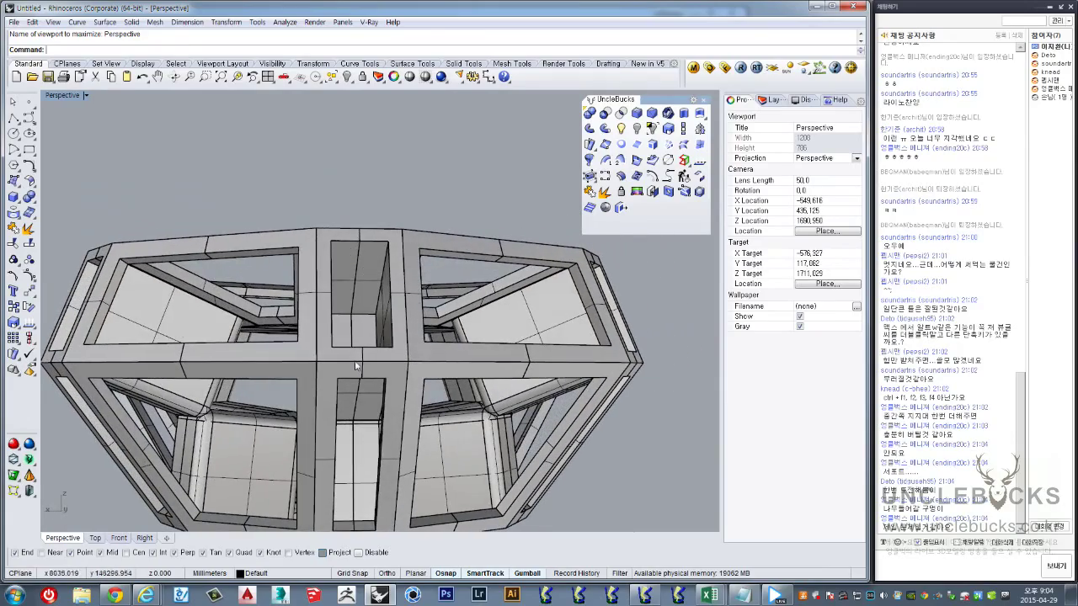
{"action": "mouse_move", "coordinate": [348, 241]}
{"action": "right_mouse_down"}
{"action": "mouse_move", "coordinate": [182, 263]}
{"action": "mouse_move", "coordinate": [362, 305]}
{"action": "right_mouse_up"}
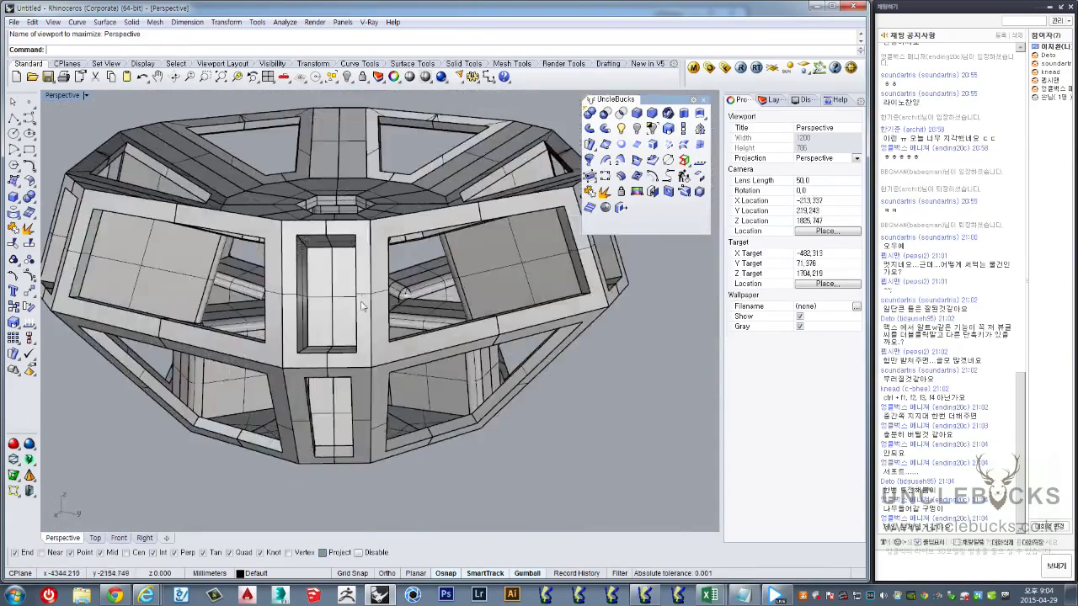
{"action": "mouse_move", "coordinate": [362, 306]}
{"action": "right_mouse_down"}
{"action": "mouse_move", "coordinate": [215, 276]}
{"action": "mouse_move", "coordinate": [397, 252]}
{"action": "mouse_move", "coordinate": [357, 171]}
{"action": "mouse_move", "coordinate": [377, 291]}
{"action": "mouse_move", "coordinate": [521, 231]}
{"action": "mouse_move", "coordinate": [590, 367]}
{"action": "mouse_move", "coordinate": [426, 306]}
{"action": "mouse_move", "coordinate": [329, 188]}
{"action": "mouse_move", "coordinate": [243, 230]}
{"action": "mouse_move", "coordinate": [253, 242]}
{"action": "mouse_move", "coordinate": [557, 236]}
{"action": "mouse_move", "coordinate": [539, 234]}
{"action": "right_mouse_up"}
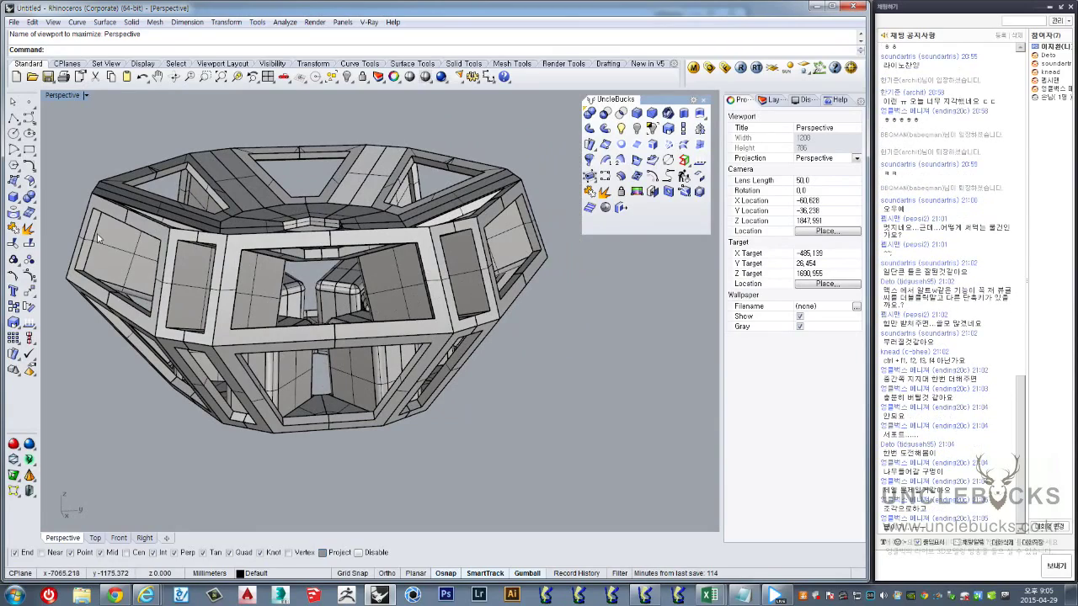
{"action": "mouse_move", "coordinate": [98, 239]}
{"action": "right_mouse_down"}
{"action": "mouse_move", "coordinate": [234, 186]}
{"action": "mouse_move", "coordinate": [334, 241]}
{"action": "mouse_move", "coordinate": [378, 197]}
{"action": "mouse_move", "coordinate": [355, 155]}
{"action": "mouse_move", "coordinate": [367, 222]}
{"action": "right_mouse_up"}
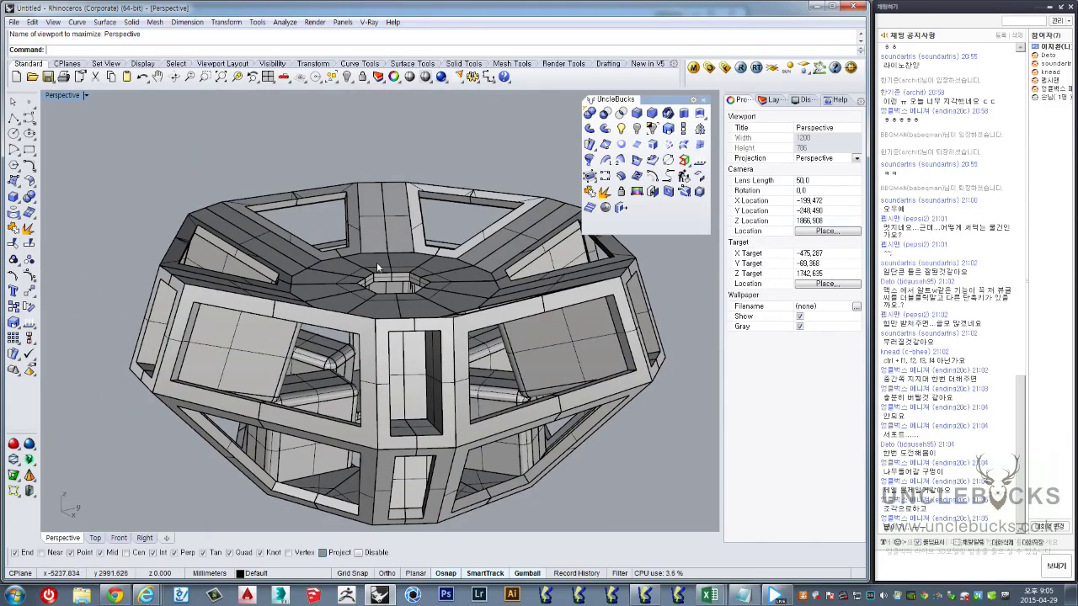
{"action": "mouse_move", "coordinate": [367, 222]}
{"action": "right_mouse_down"}
{"action": "mouse_move", "coordinate": [374, 324]}
{"action": "mouse_move", "coordinate": [445, 325]}
{"action": "right_mouse_up"}
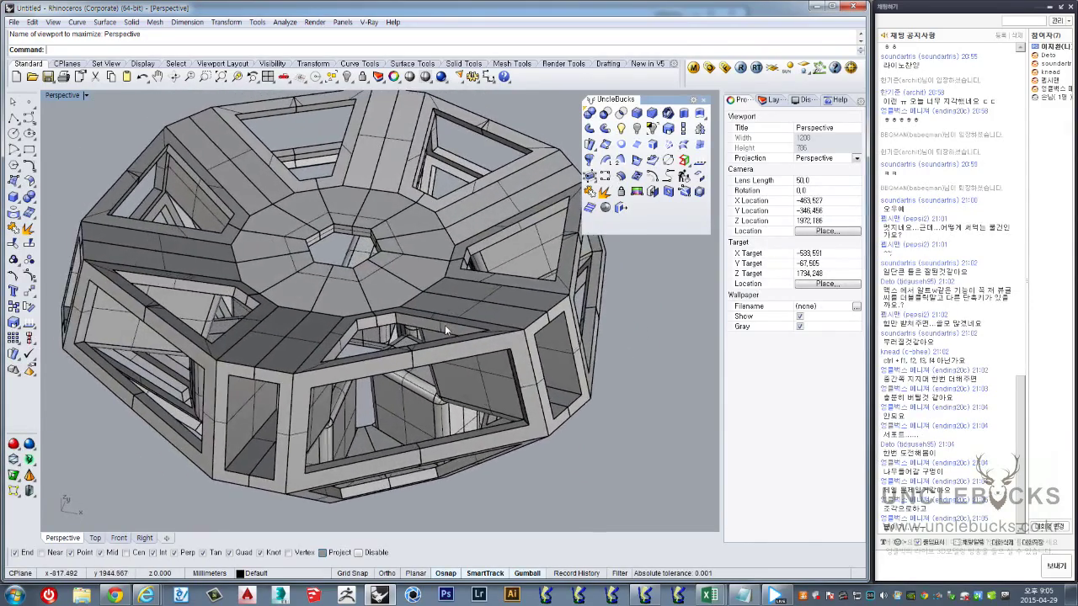
{"action": "scroll", "coordinate": [445, 325], "scroll_direction": "down", "scroll_amount": 1}
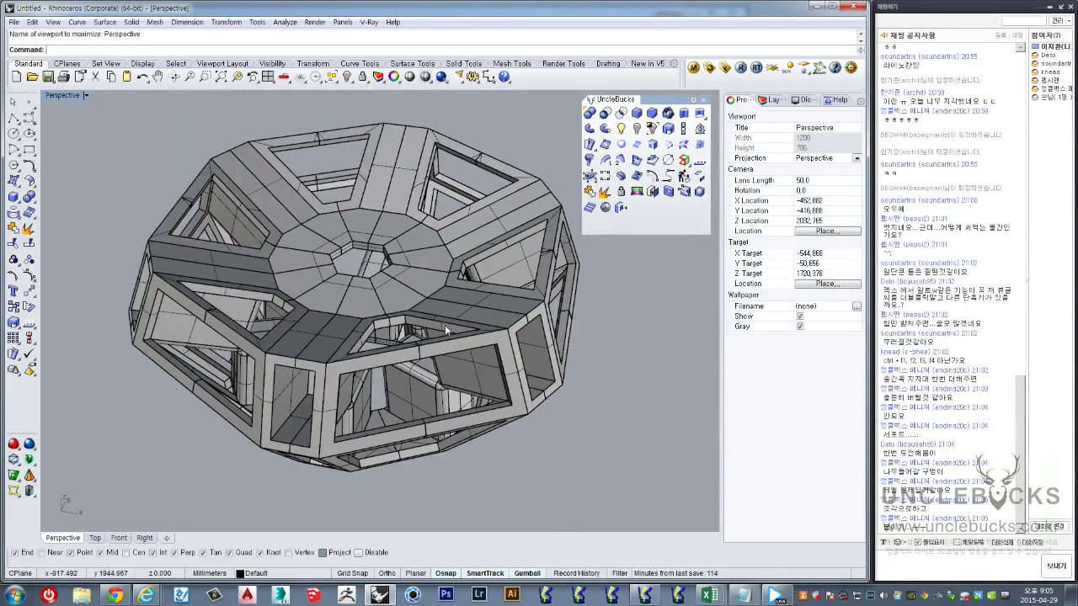
{"action": "mouse_move", "coordinate": [453, 320]}
{"action": "right_mouse_down"}
{"action": "mouse_move", "coordinate": [424, 327]}
{"action": "mouse_move", "coordinate": [407, 313]}
{"action": "mouse_move", "coordinate": [413, 323]}
{"action": "right_mouse_up"}
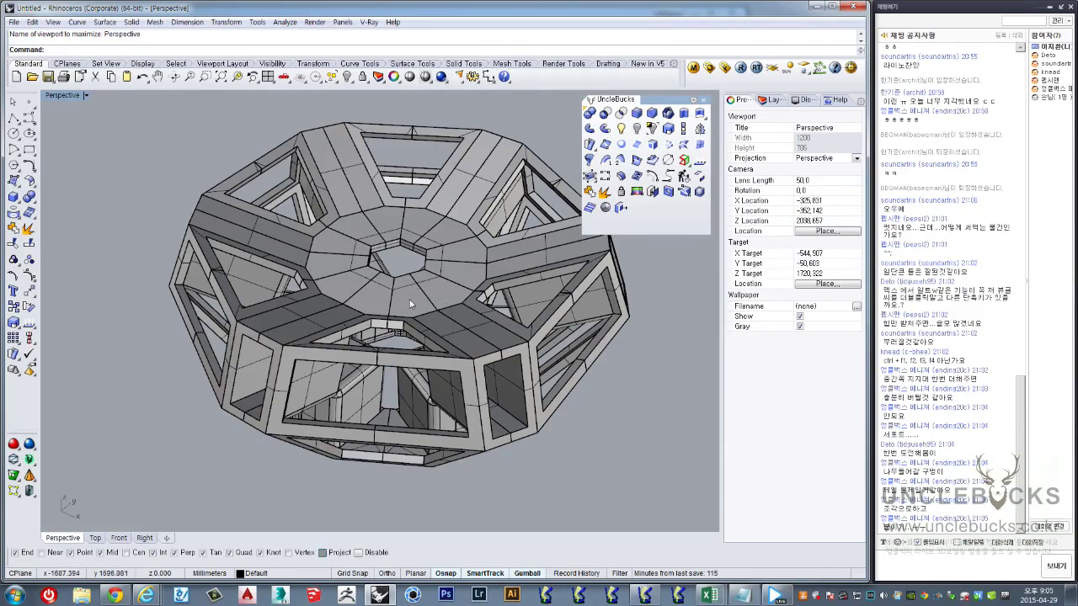
{"action": "mouse_move", "coordinate": [421, 283]}
{"action": "right_mouse_down"}
{"action": "mouse_move", "coordinate": [433, 307]}
{"action": "mouse_move", "coordinate": [452, 301]}
{"action": "mouse_move", "coordinate": [461, 284]}
{"action": "mouse_move", "coordinate": [456, 237]}
{"action": "mouse_move", "coordinate": [412, 320]}
{"action": "mouse_move", "coordinate": [449, 289]}
{"action": "mouse_move", "coordinate": [461, 297]}
{"action": "right_mouse_up"}
{"action": "scroll", "coordinate": [408, 304], "scroll_direction": "up", "scroll_amount": 3}
{"action": "scroll", "coordinate": [413, 320], "scroll_direction": "down", "scroll_amount": 5}
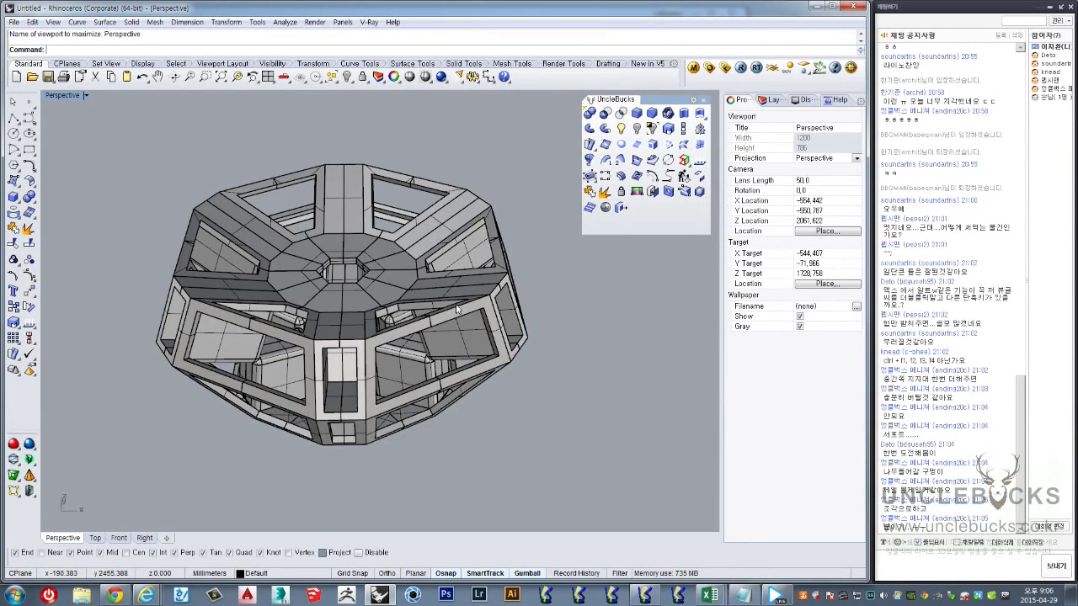
In Chrome's UncleBucks cafe tab, go to the Bucks Daily board
{"action": "left_click", "coordinate": [117, 595]}
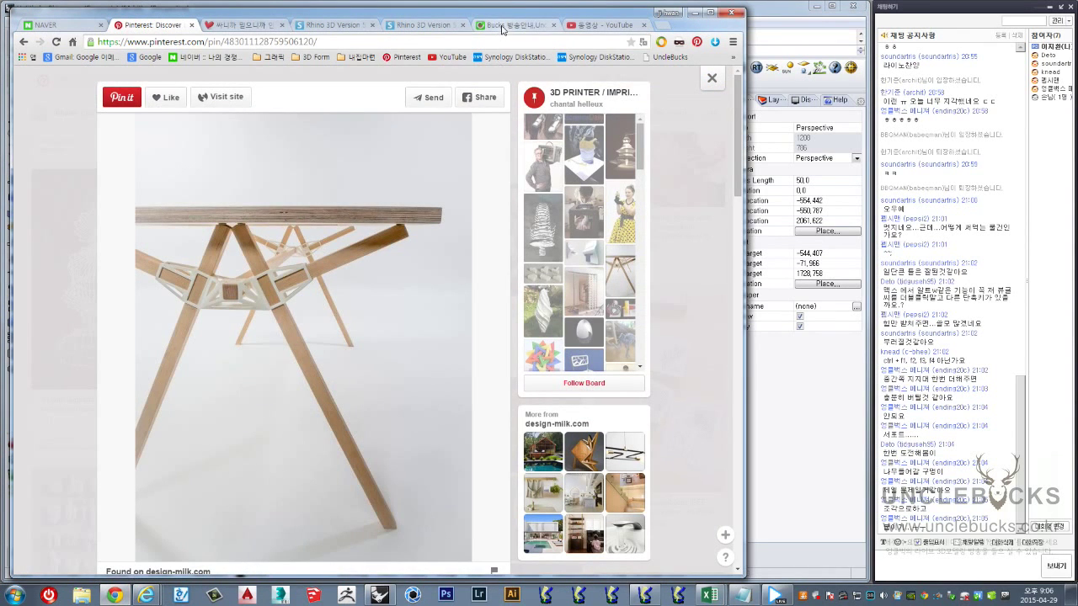
{"action": "left_click", "coordinate": [504, 27]}
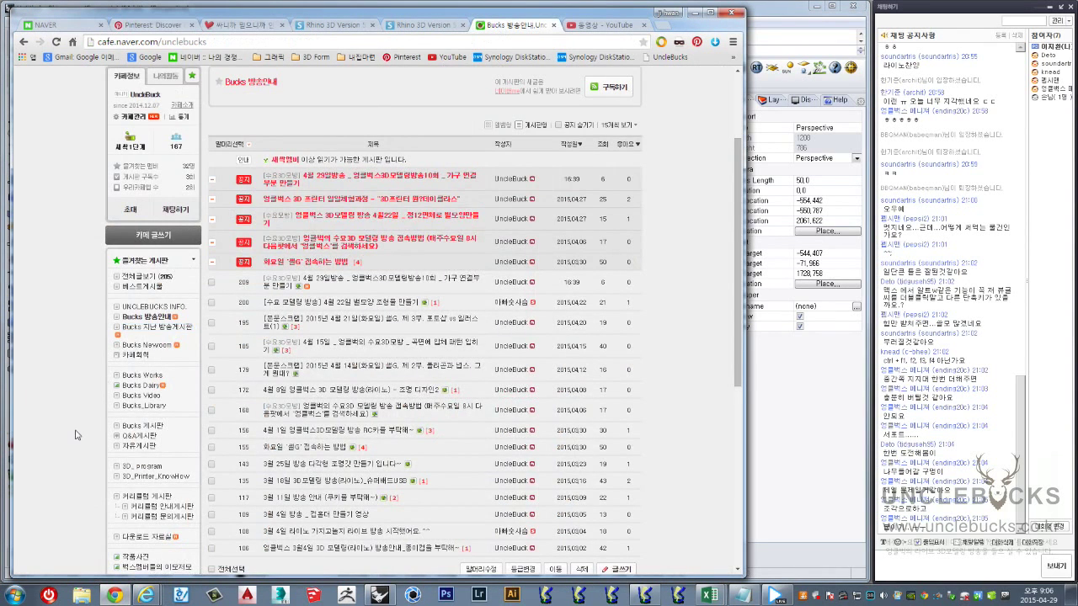
{"action": "scroll", "coordinate": [77, 435], "scroll_direction": "up", "scroll_amount": 3}
{"action": "scroll", "coordinate": [99, 411], "scroll_direction": "up", "scroll_amount": 1}
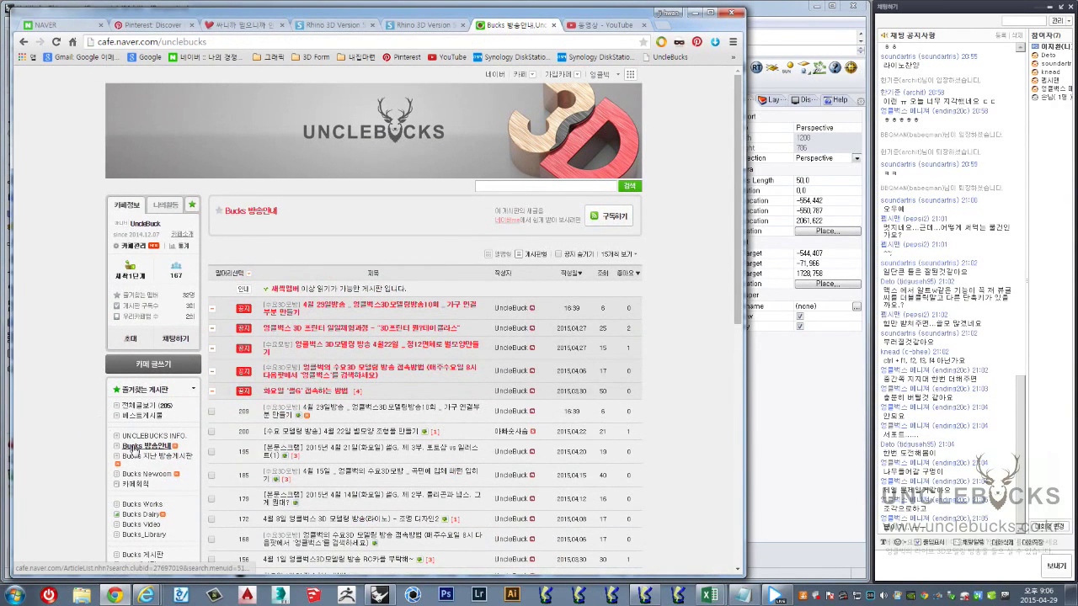
{"action": "left_click", "coordinate": [149, 514]}
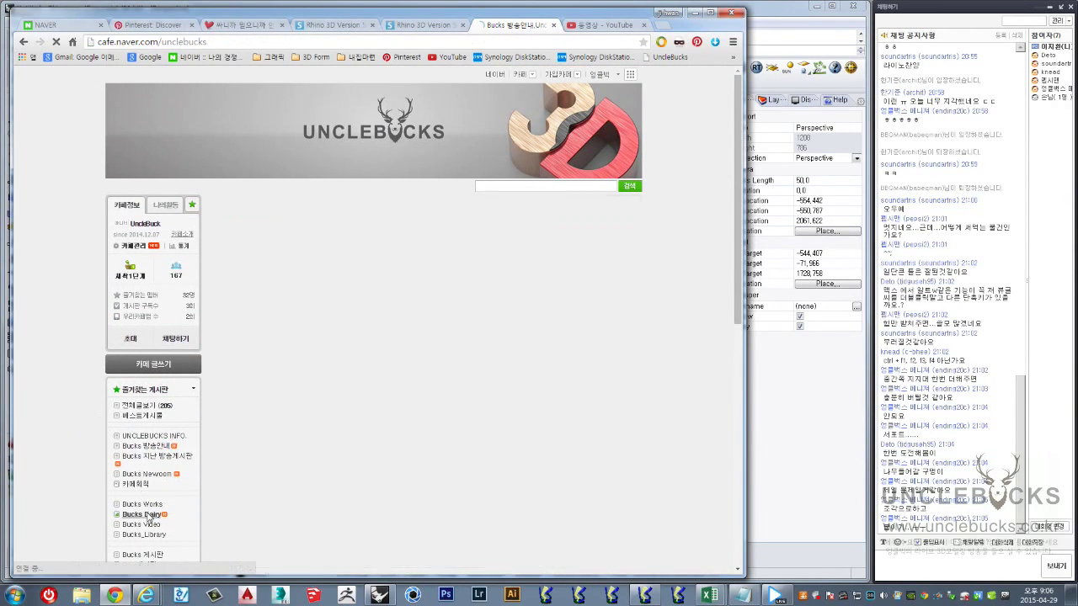
Open the 3D-printed butterfly post and scroll through its wall-mounted butterfly photos
{"action": "left_click", "coordinate": [258, 314]}
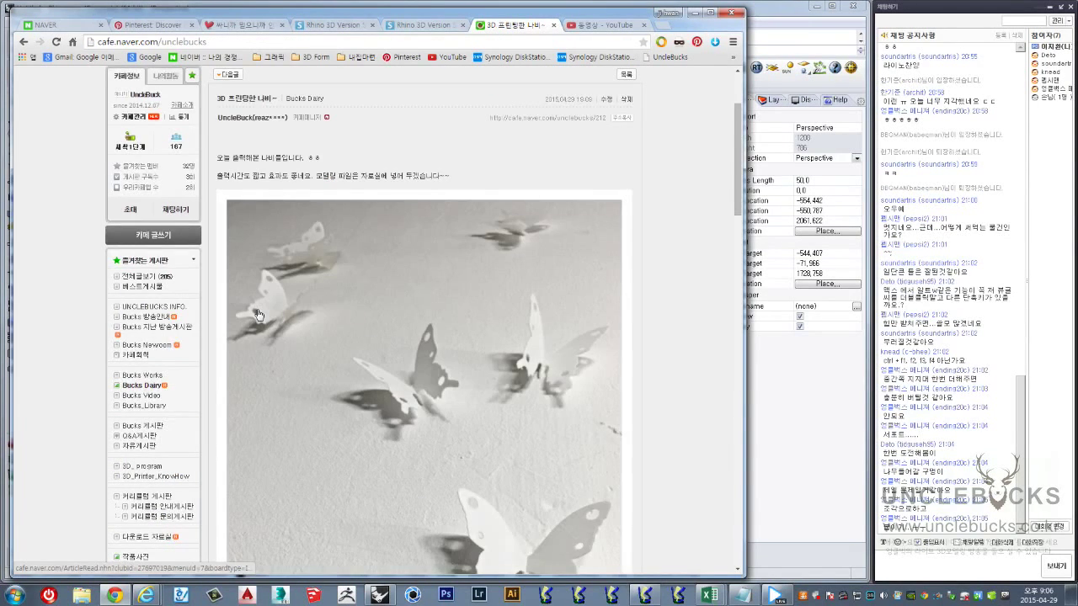
{"action": "scroll", "coordinate": [485, 402], "scroll_direction": "down", "scroll_amount": 1}
{"action": "scroll", "coordinate": [485, 403], "scroll_direction": "down", "scroll_amount": 1}
{"action": "scroll", "coordinate": [422, 393], "scroll_direction": "down", "scroll_amount": 2}
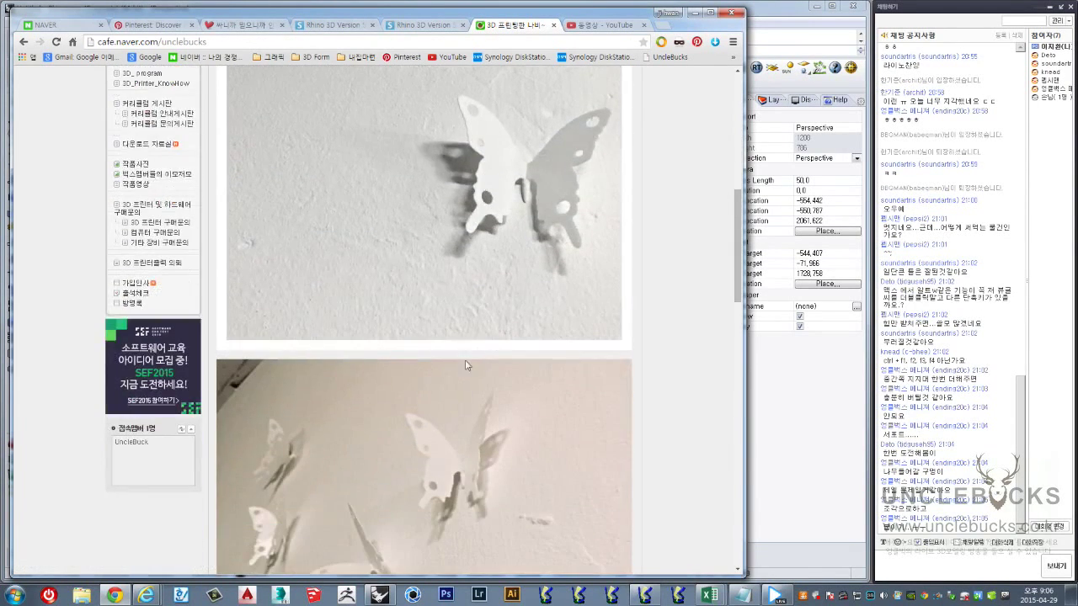
{"action": "scroll", "coordinate": [465, 371], "scroll_direction": "down", "scroll_amount": 2}
{"action": "scroll", "coordinate": [400, 495], "scroll_direction": "down", "scroll_amount": 2}
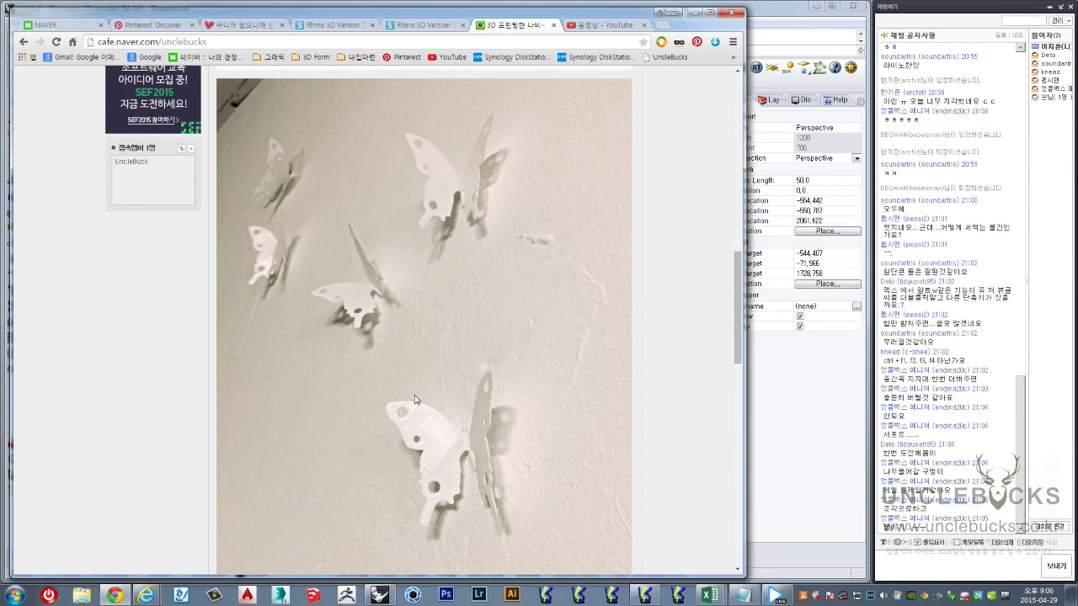
{"action": "scroll", "coordinate": [436, 447], "scroll_direction": "down", "scroll_amount": 1}
{"action": "scroll", "coordinate": [412, 365], "scroll_direction": "down", "scroll_amount": 1}
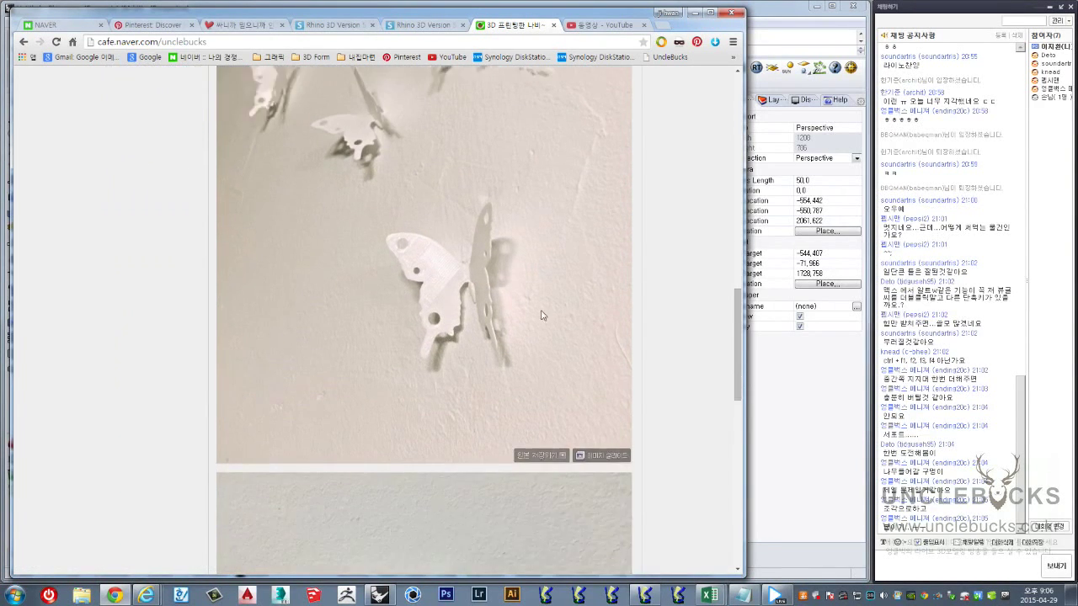
{"action": "scroll", "coordinate": [500, 368], "scroll_direction": "down", "scroll_amount": 2}
{"action": "scroll", "coordinate": [389, 352], "scroll_direction": "down", "scroll_amount": 1}
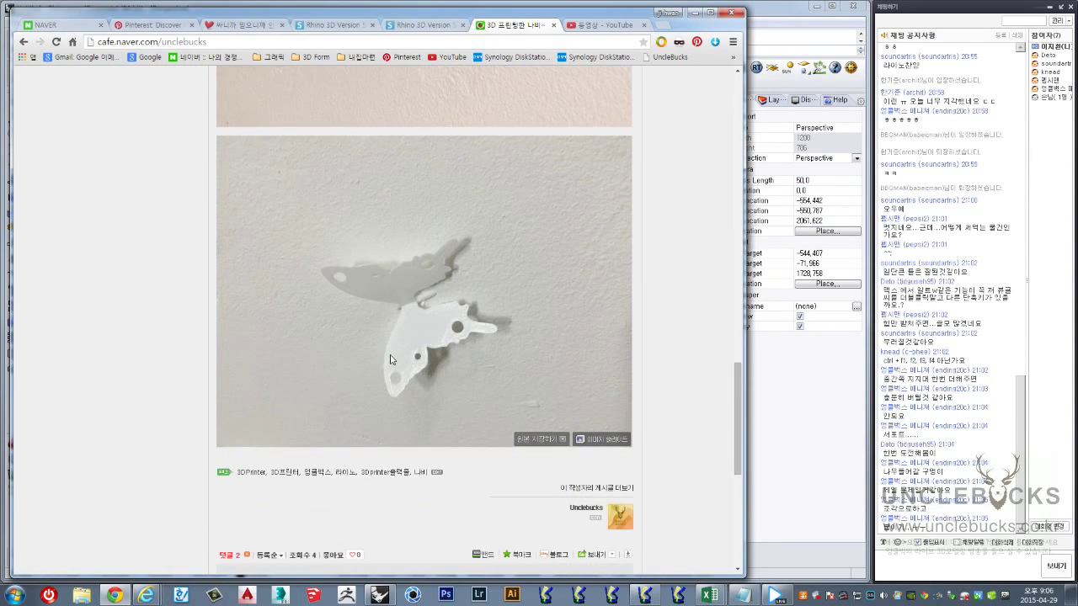
{"action": "scroll", "coordinate": [400, 324], "scroll_direction": "up", "scroll_amount": 1}
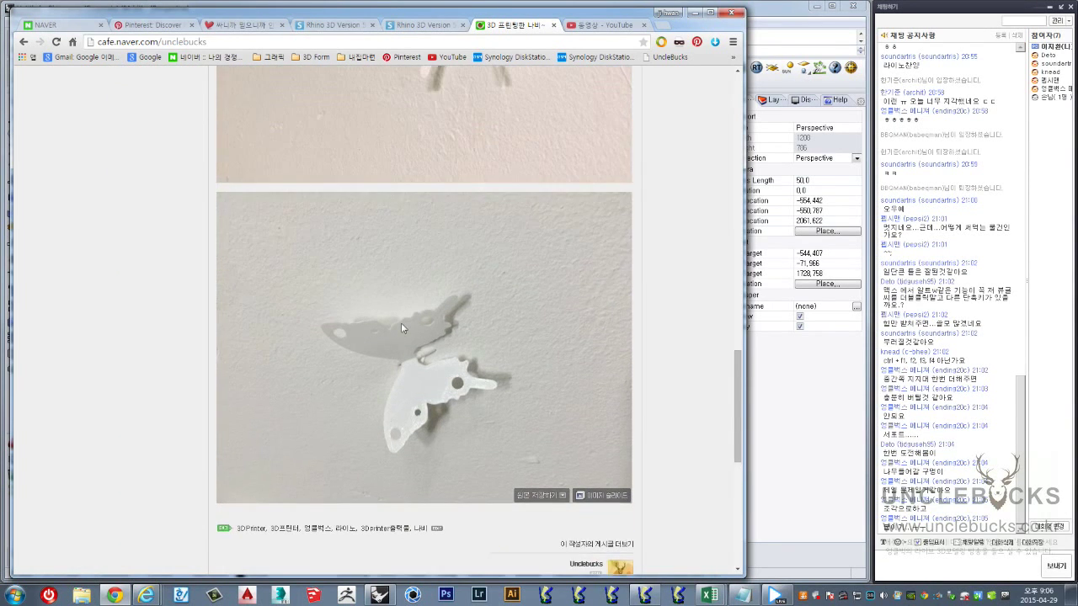
{"action": "scroll", "coordinate": [401, 327], "scroll_direction": "up", "scroll_amount": 2}
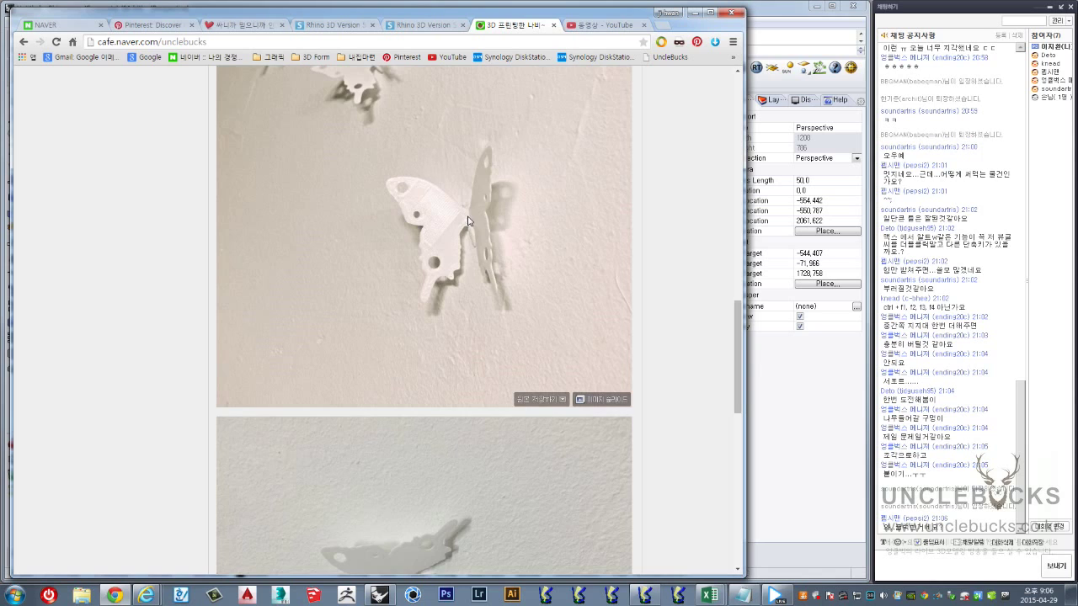
{"action": "scroll", "coordinate": [440, 263], "scroll_direction": "up", "scroll_amount": 2}
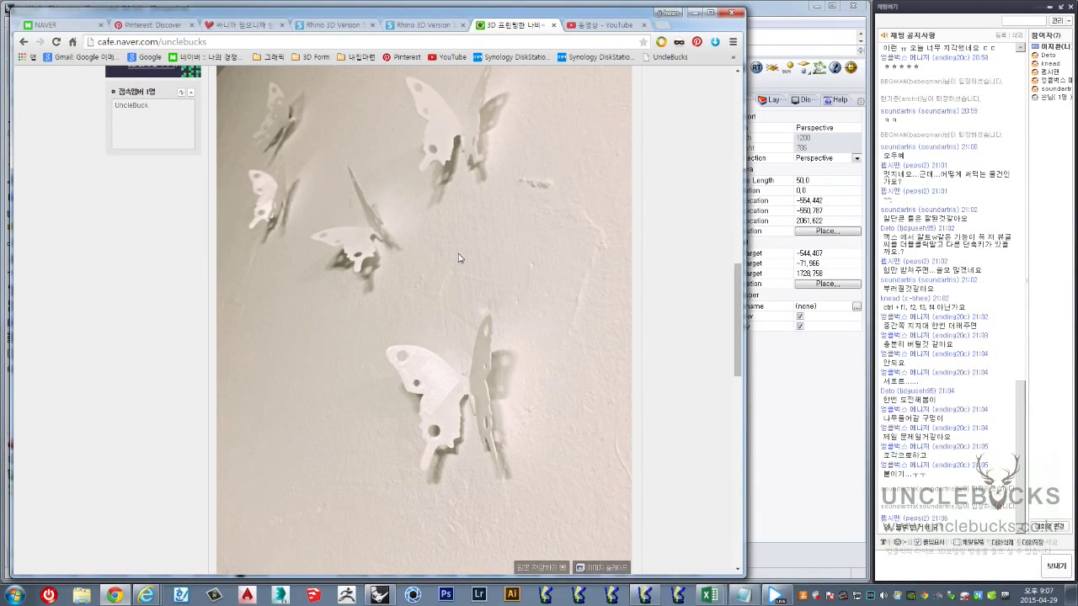
{"action": "scroll", "coordinate": [458, 258], "scroll_direction": "up", "scroll_amount": 2}
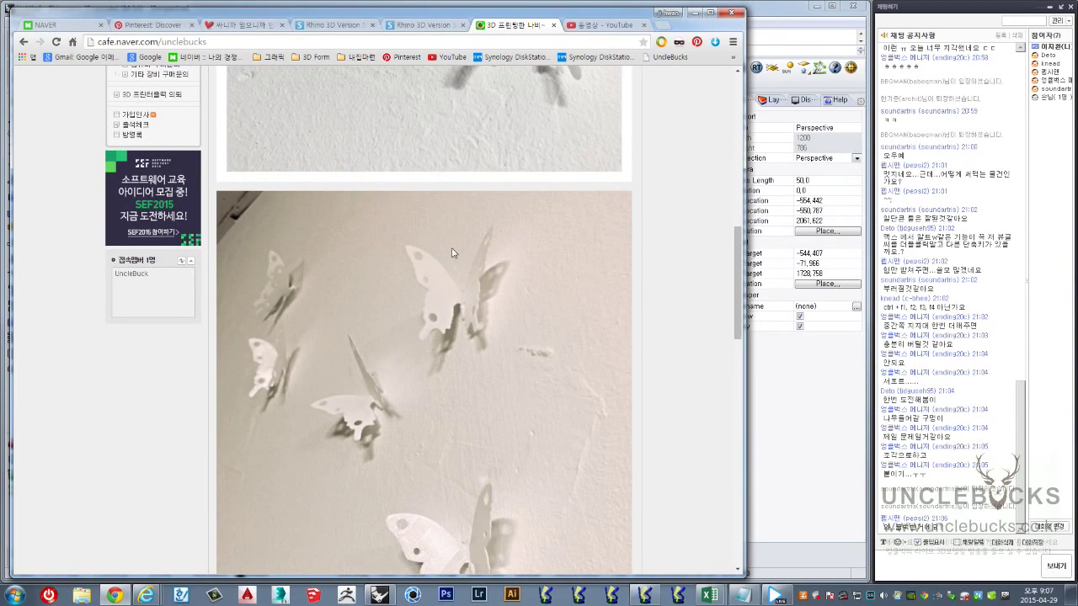
{"action": "scroll", "coordinate": [452, 253], "scroll_direction": "up", "scroll_amount": 2}
{"action": "scroll", "coordinate": [452, 252], "scroll_direction": "up", "scroll_amount": 2}
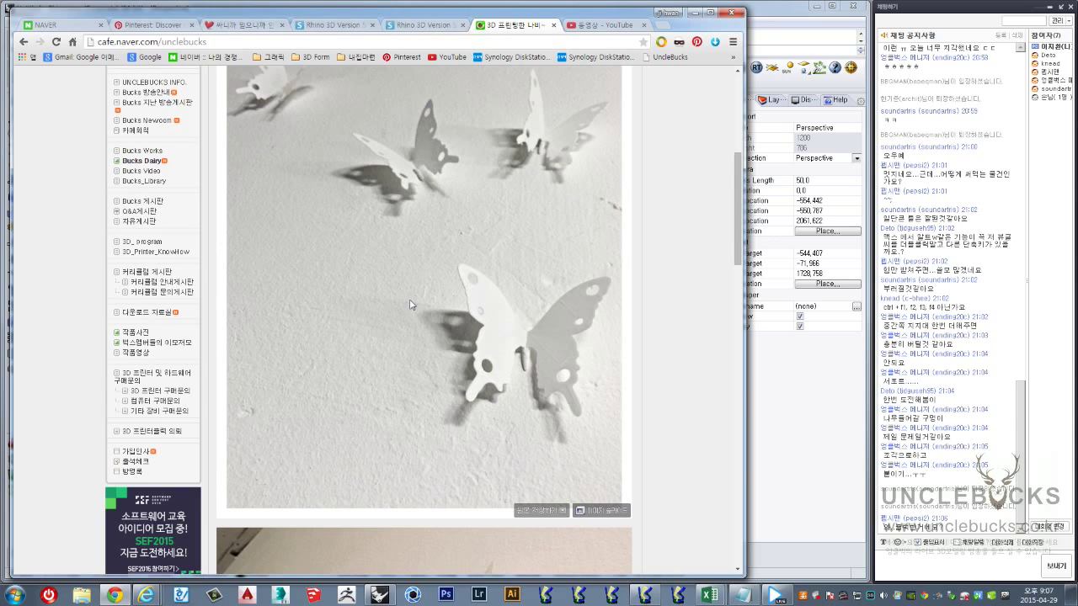
{"action": "scroll", "coordinate": [410, 305], "scroll_direction": "up", "scroll_amount": 2}
{"action": "scroll", "coordinate": [408, 312], "scroll_direction": "up", "scroll_amount": 1}
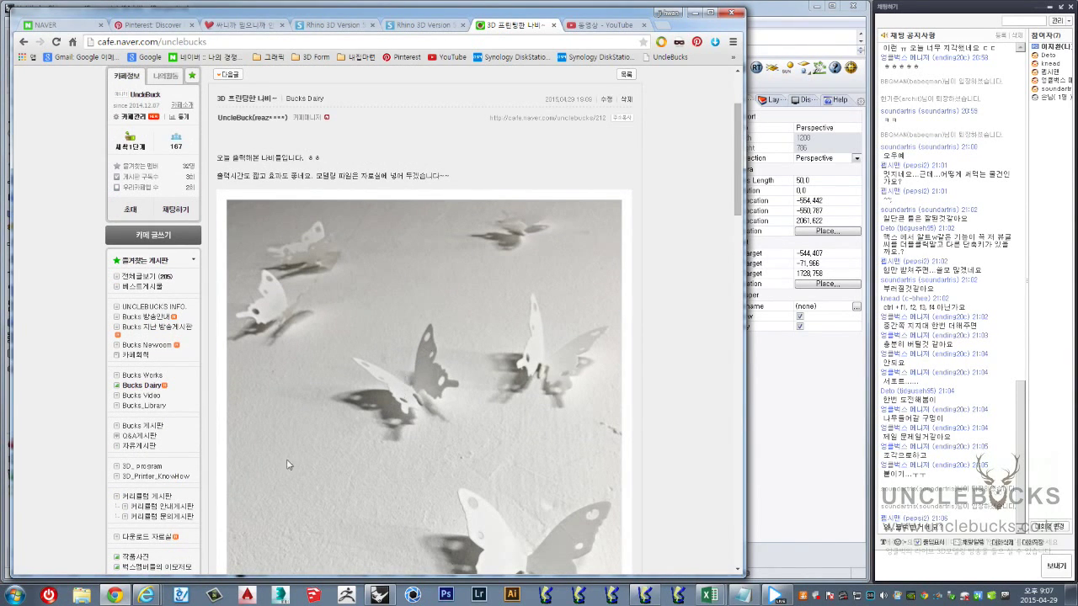
{"action": "scroll", "coordinate": [291, 466], "scroll_direction": "down", "scroll_amount": 2}
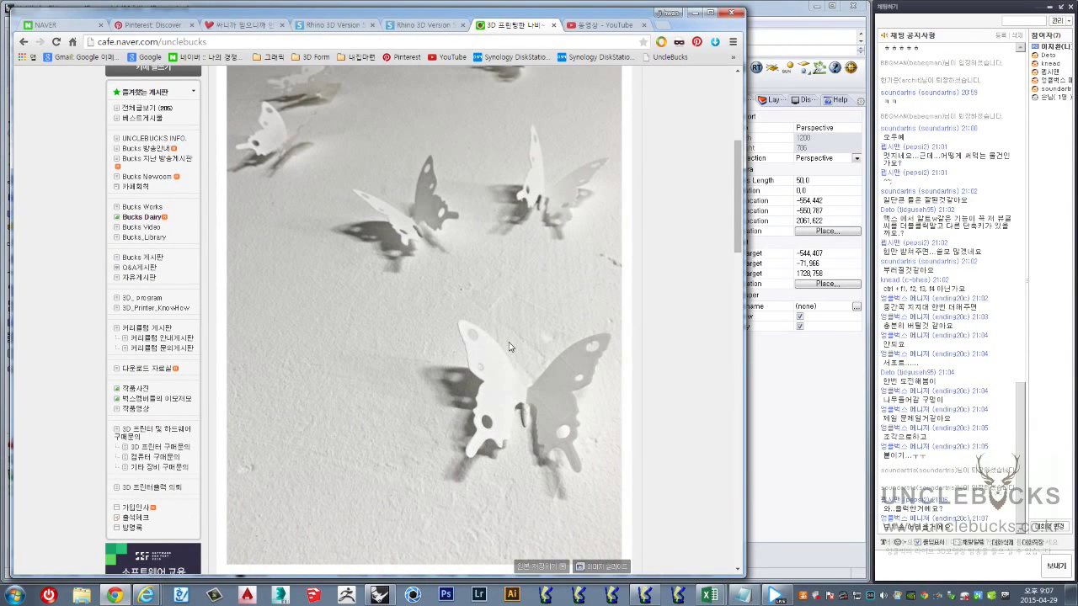
{"action": "scroll", "coordinate": [509, 346], "scroll_direction": "down", "scroll_amount": 1}
{"action": "scroll", "coordinate": [509, 346], "scroll_direction": "down", "scroll_amount": 1}
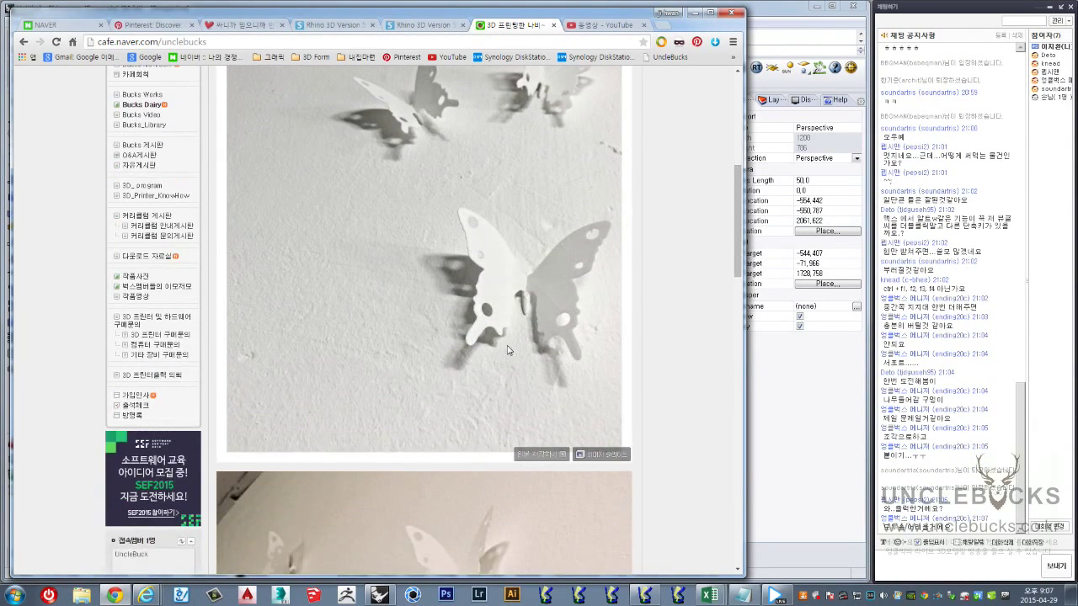
{"action": "scroll", "coordinate": [508, 346], "scroll_direction": "down", "scroll_amount": 1}
{"action": "scroll", "coordinate": [508, 346], "scroll_direction": "down", "scroll_amount": 1}
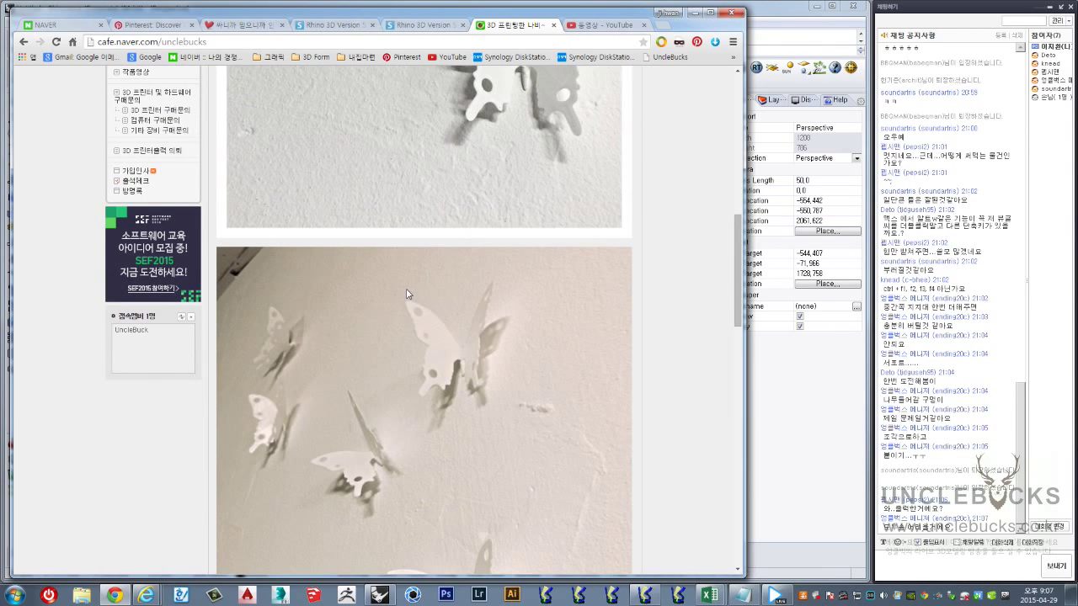
{"action": "scroll", "coordinate": [406, 293], "scroll_direction": "down", "scroll_amount": 1}
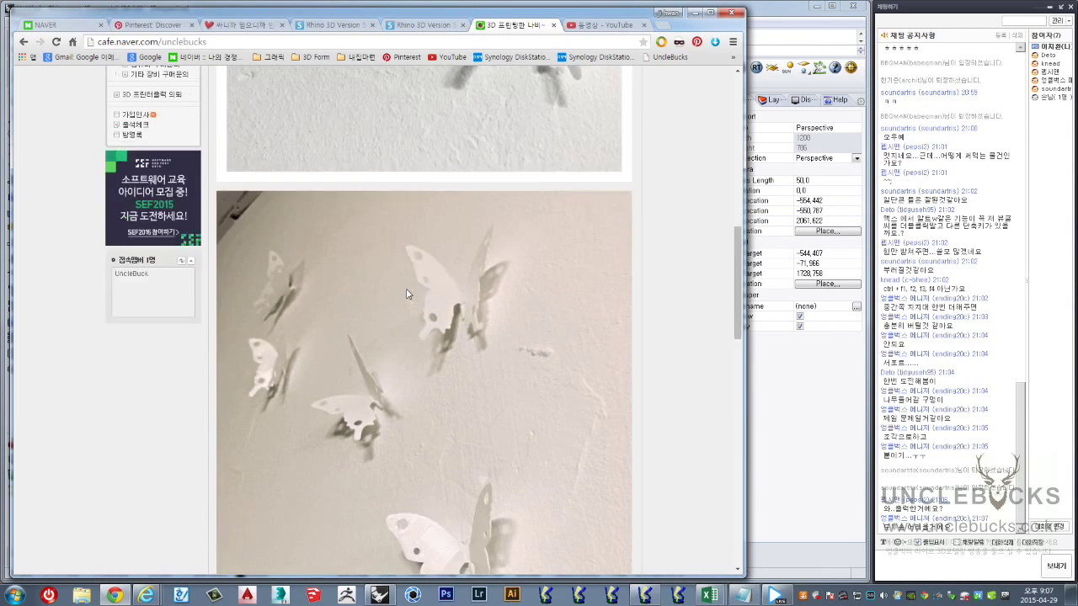
{"action": "scroll", "coordinate": [406, 293], "scroll_direction": "down", "scroll_amount": 2}
{"action": "scroll", "coordinate": [406, 294], "scroll_direction": "down", "scroll_amount": 2}
{"action": "scroll", "coordinate": [406, 293], "scroll_direction": "down", "scroll_amount": 1}
{"action": "scroll", "coordinate": [406, 293], "scroll_direction": "down", "scroll_amount": 2}
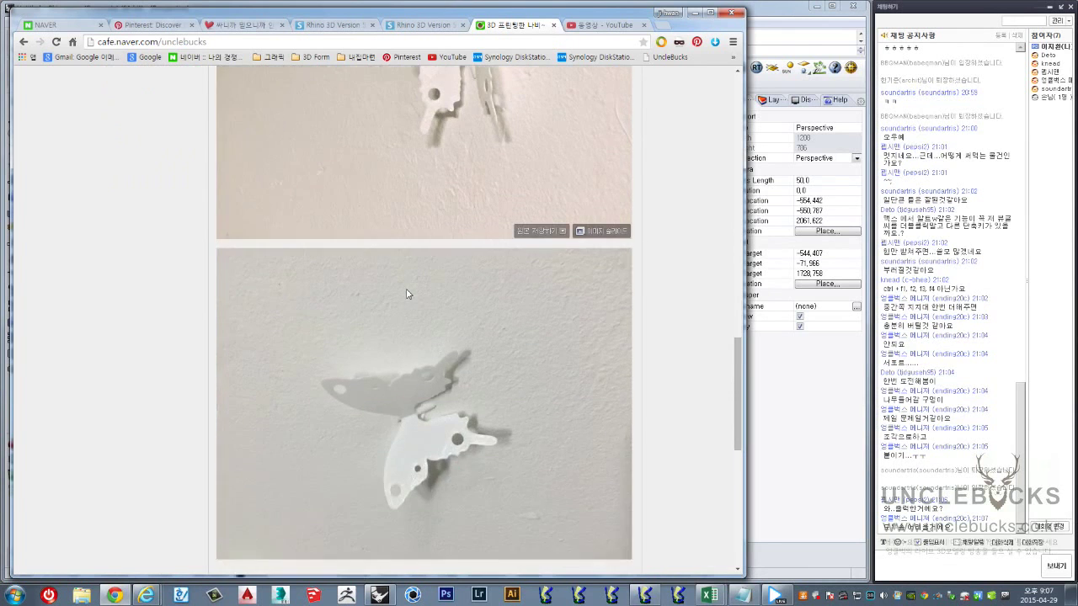
{"action": "scroll", "coordinate": [406, 294], "scroll_direction": "down", "scroll_amount": 3}
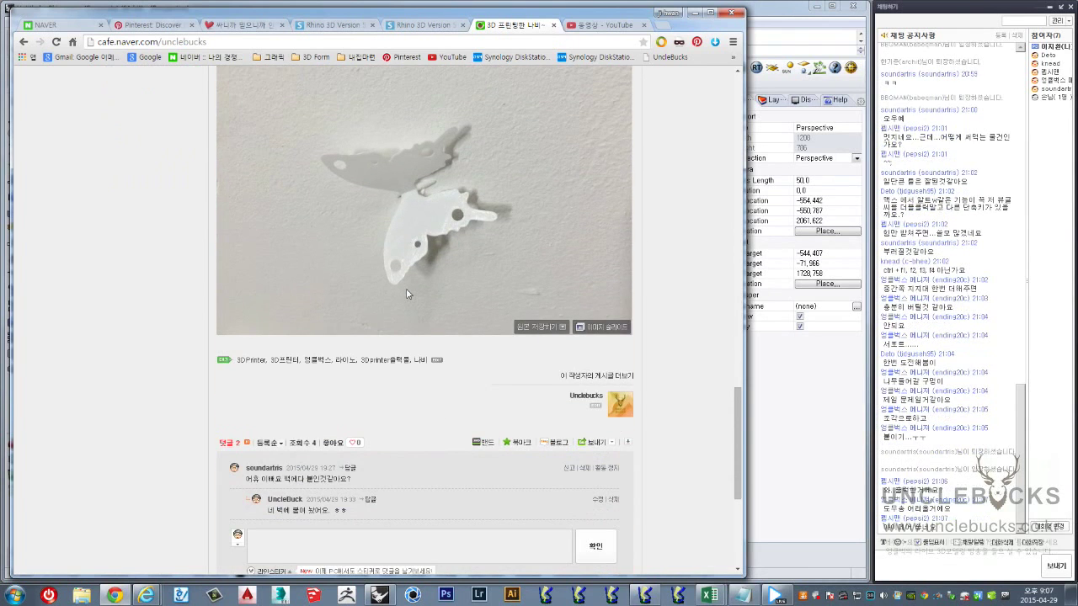
{"action": "scroll", "coordinate": [406, 293], "scroll_direction": "up", "scroll_amount": 1}
{"action": "scroll", "coordinate": [406, 293], "scroll_direction": "up", "scroll_amount": 1}
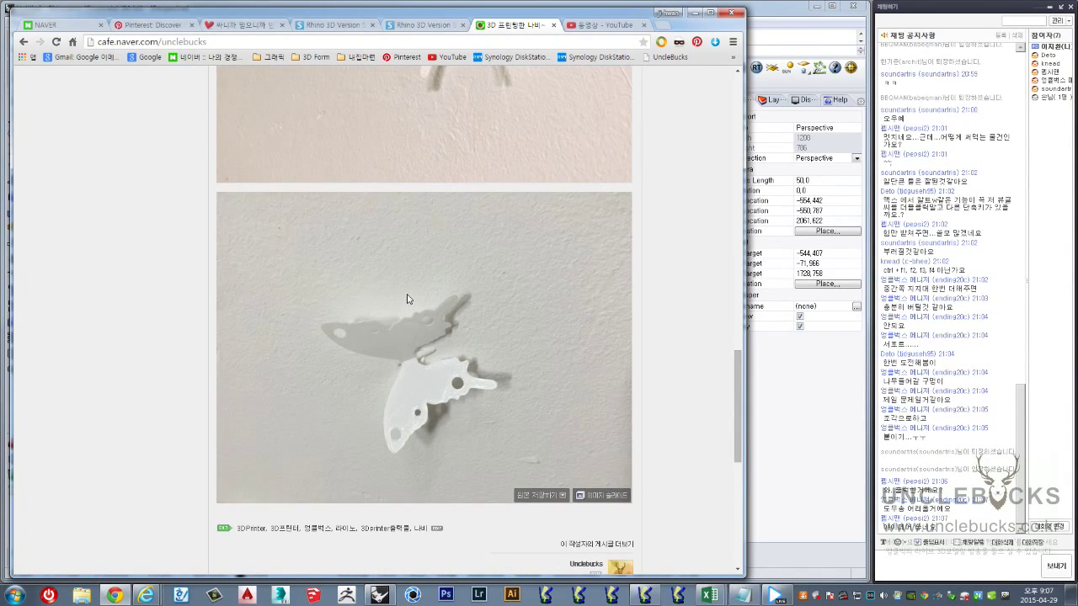
{"action": "scroll", "coordinate": [407, 299], "scroll_direction": "up", "scroll_amount": 2}
{"action": "scroll", "coordinate": [407, 299], "scroll_direction": "up", "scroll_amount": 2}
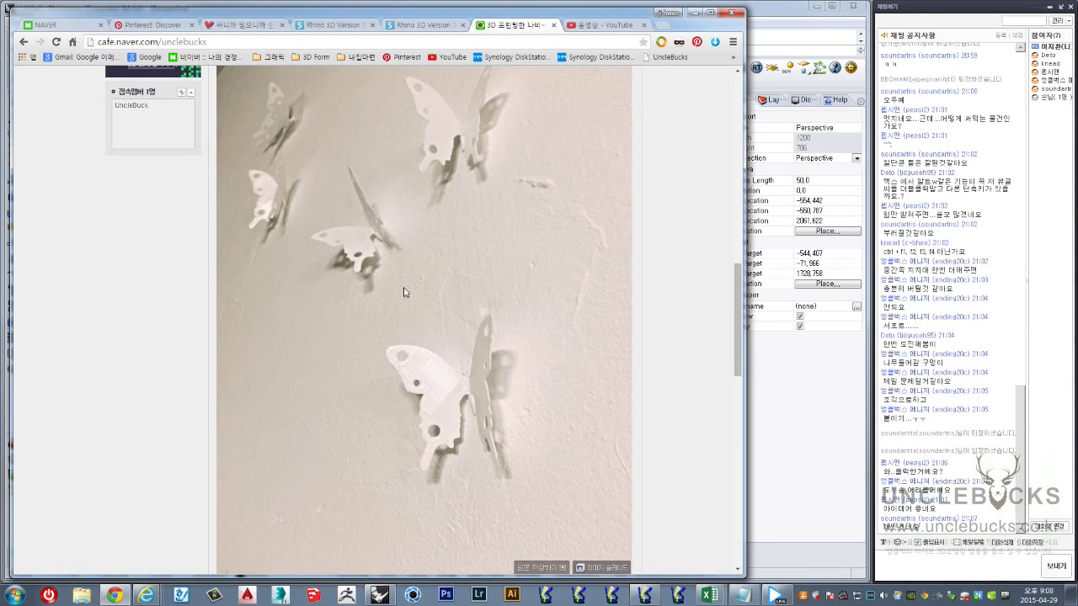
{"action": "scroll", "coordinate": [398, 320], "scroll_direction": "up", "scroll_amount": 2}
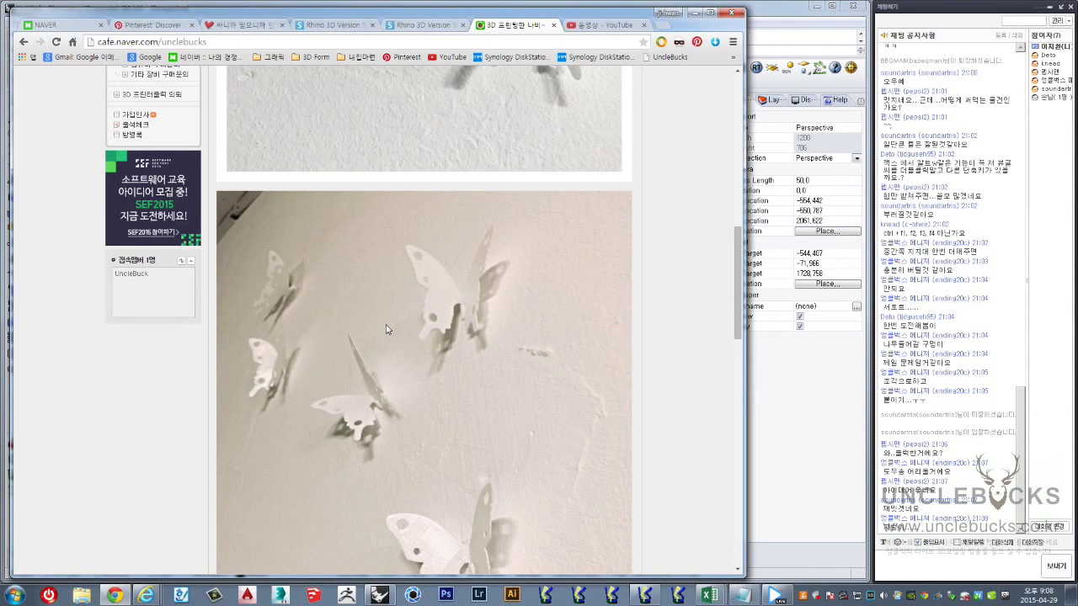
{"action": "scroll", "coordinate": [345, 400], "scroll_direction": "up", "scroll_amount": 1}
{"action": "scroll", "coordinate": [342, 411], "scroll_direction": "up", "scroll_amount": 1}
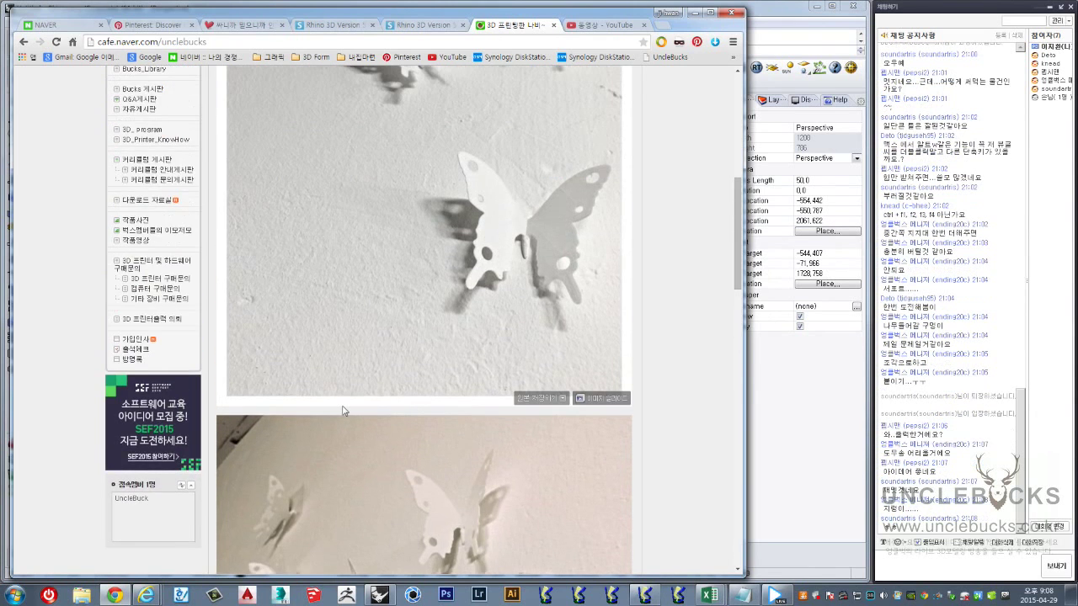
{"action": "scroll", "coordinate": [342, 411], "scroll_direction": "up", "scroll_amount": 2}
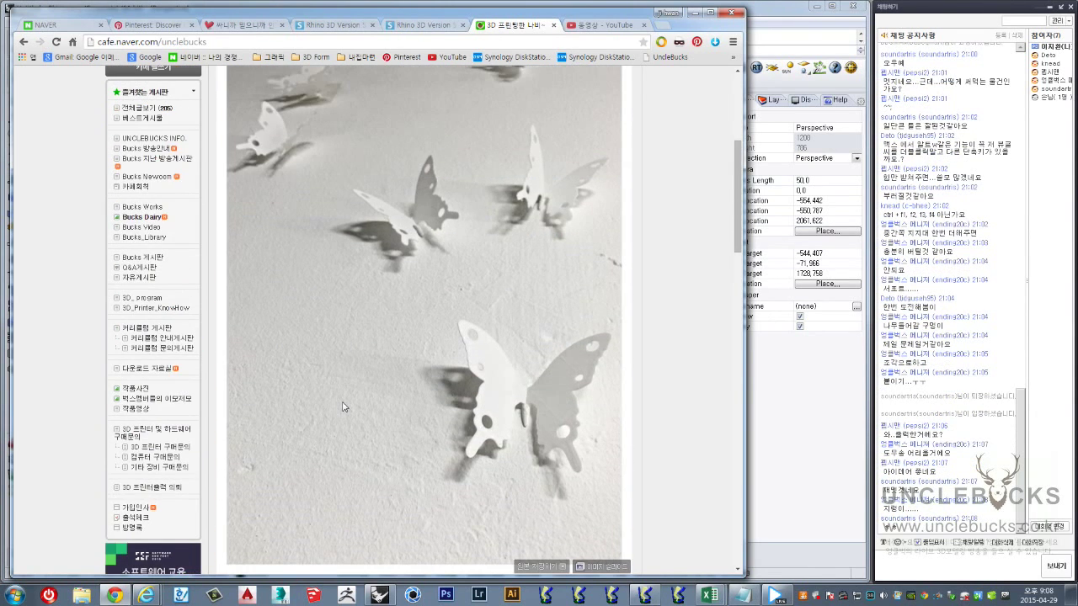
{"action": "scroll", "coordinate": [342, 406], "scroll_direction": "up", "scroll_amount": 2}
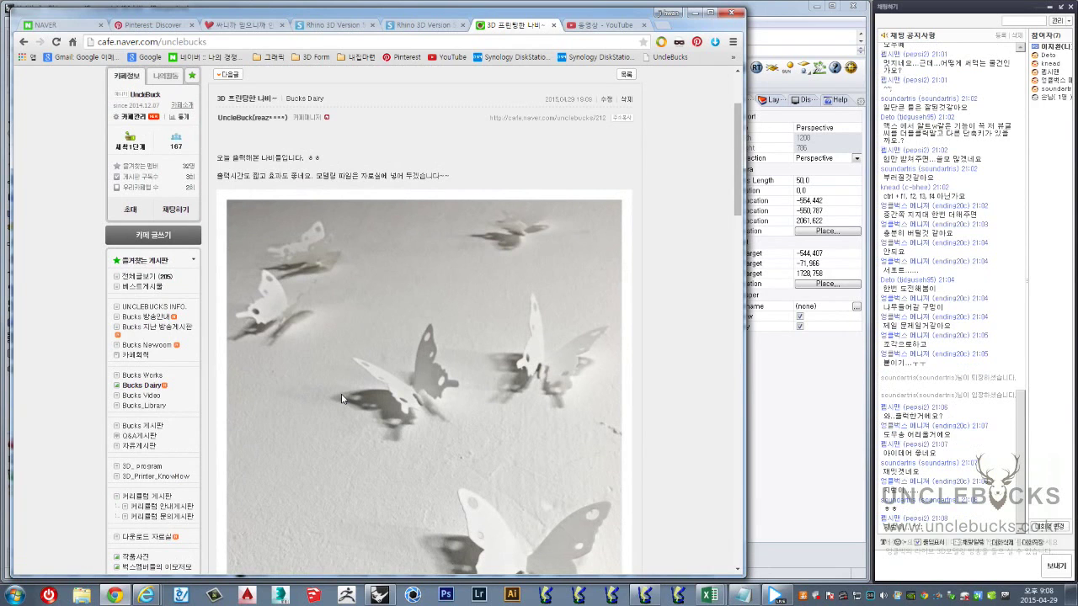
{"action": "scroll", "coordinate": [342, 396], "scroll_direction": "up", "scroll_amount": 2}
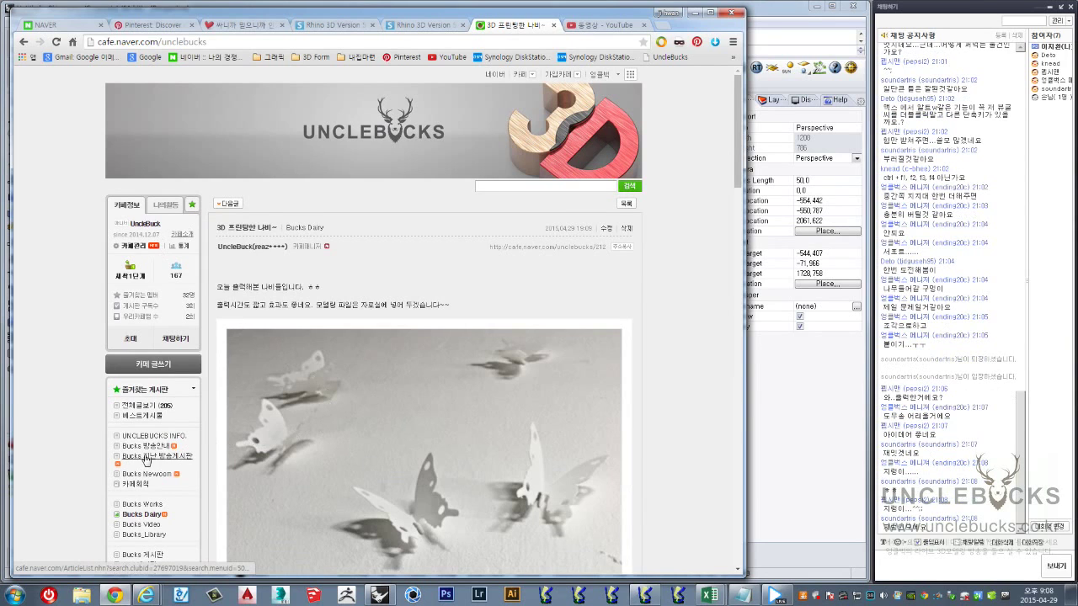
{"action": "scroll", "coordinate": [253, 341], "scroll_direction": "down", "scroll_amount": 1}
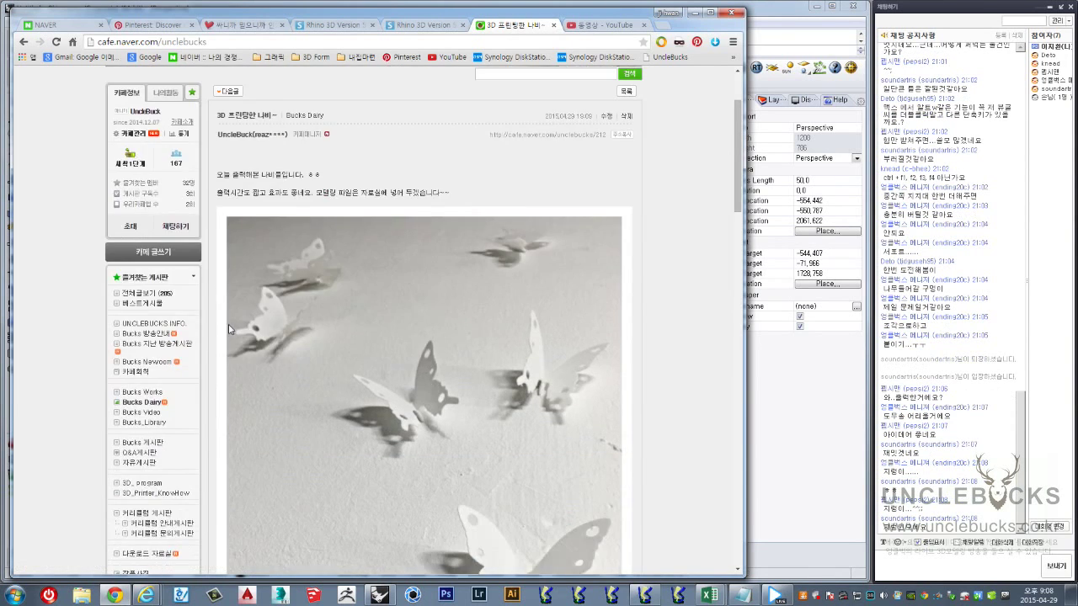
{"action": "scroll", "coordinate": [208, 341], "scroll_direction": "down", "scroll_amount": 1}
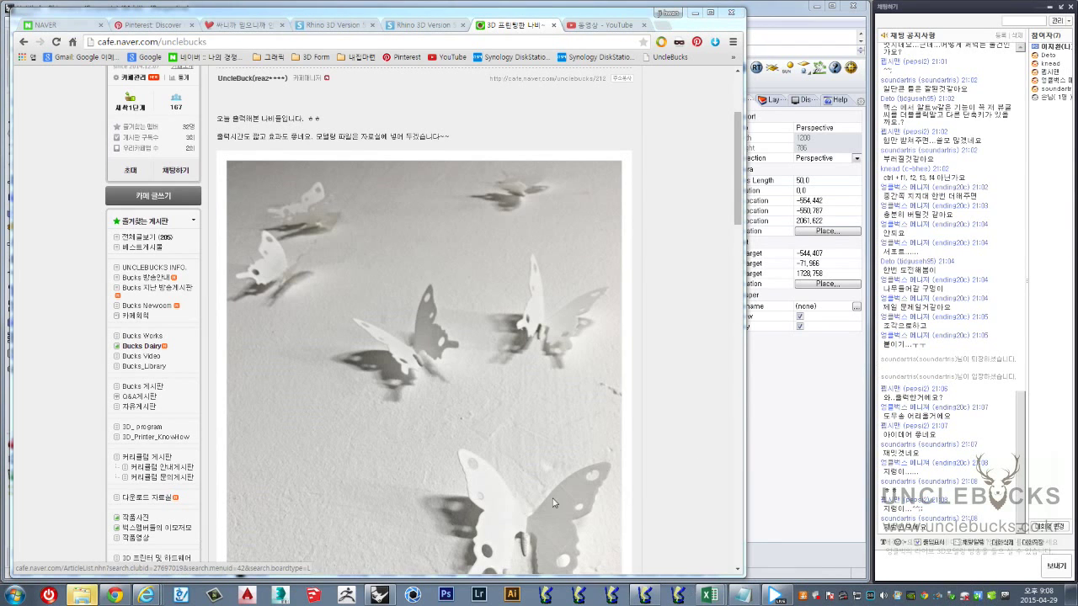
Open the red-and-white birdhouse JPG from the N drive's uploaded-photos folder in Photo Viewer
{"action": "left_click", "coordinate": [83, 595]}
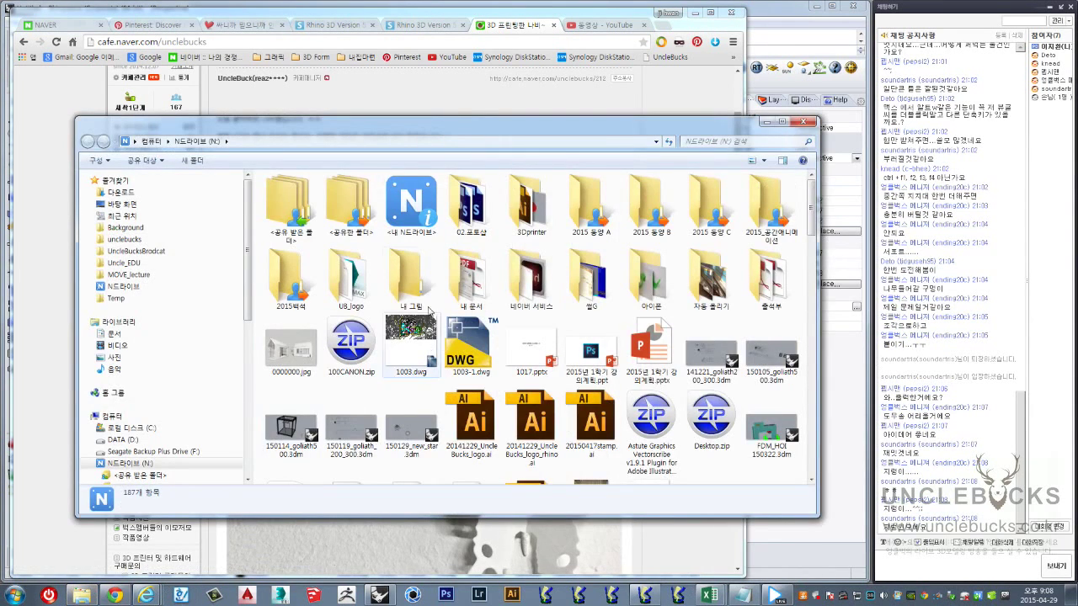
{"action": "double_click", "coordinate": [710, 283]}
{"action": "scroll", "coordinate": [710, 283], "scroll_direction": "down", "scroll_amount": 3}
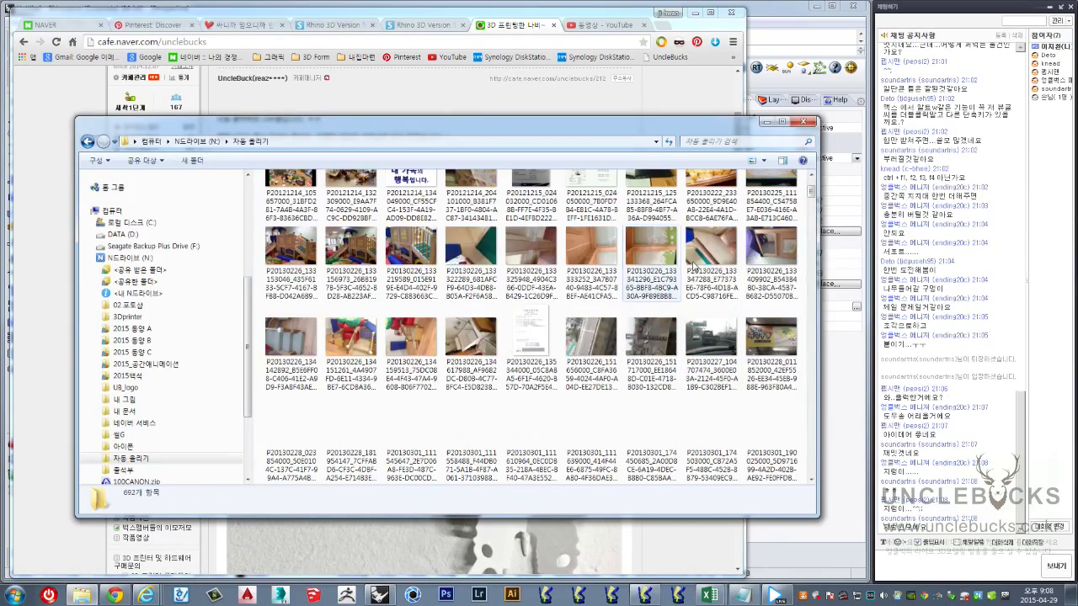
{"action": "scroll", "coordinate": [807, 182], "scroll_direction": "down", "scroll_amount": 5}
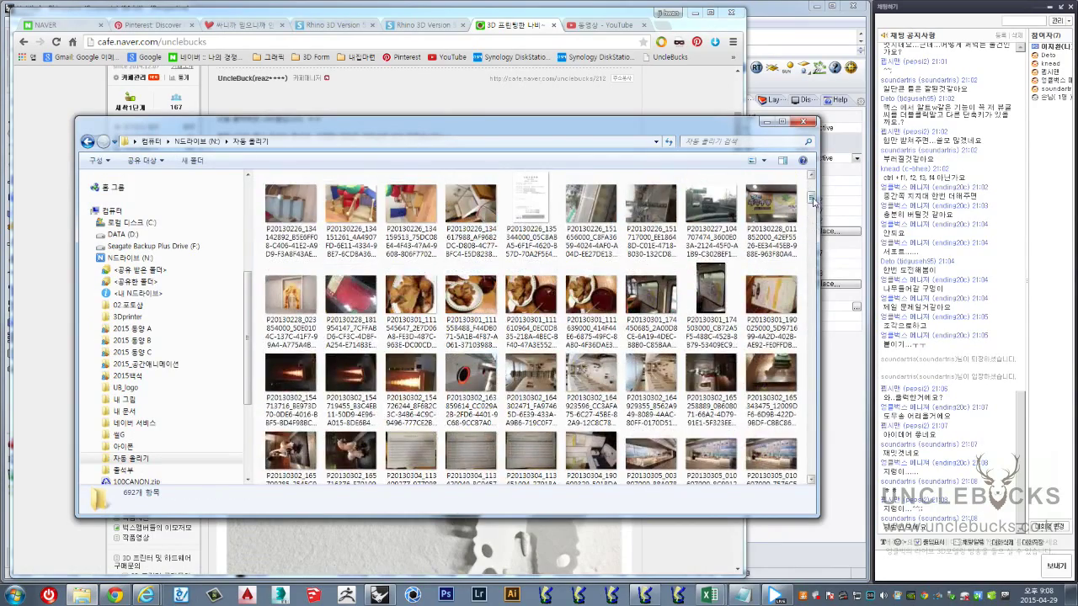
{"action": "left_click_drag", "start_coordinate": [810, 199], "coordinate": [806, 493]}
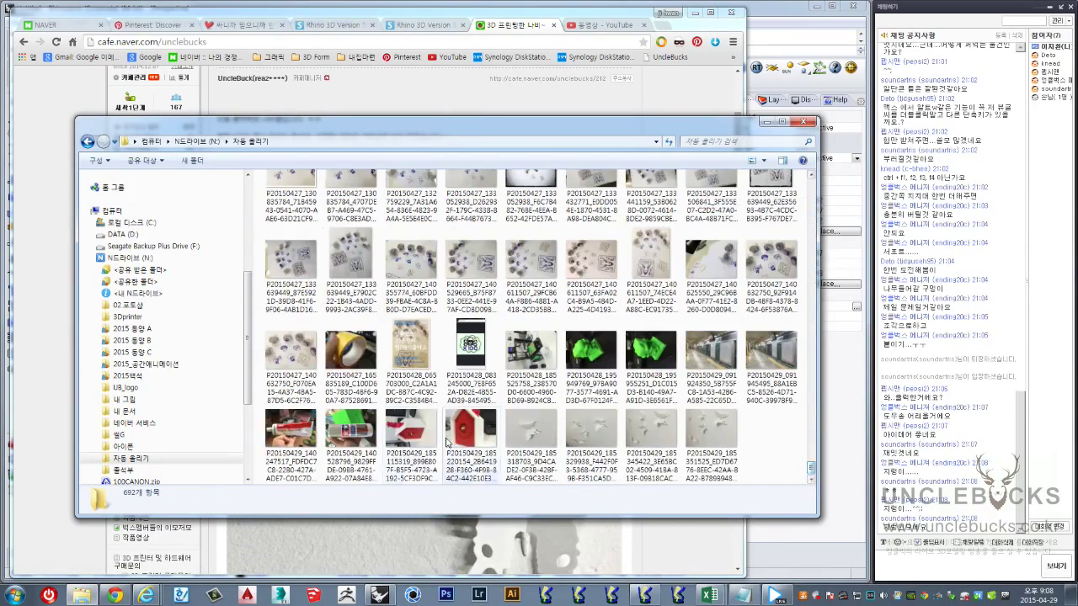
{"action": "double_click", "coordinate": [406, 431]}
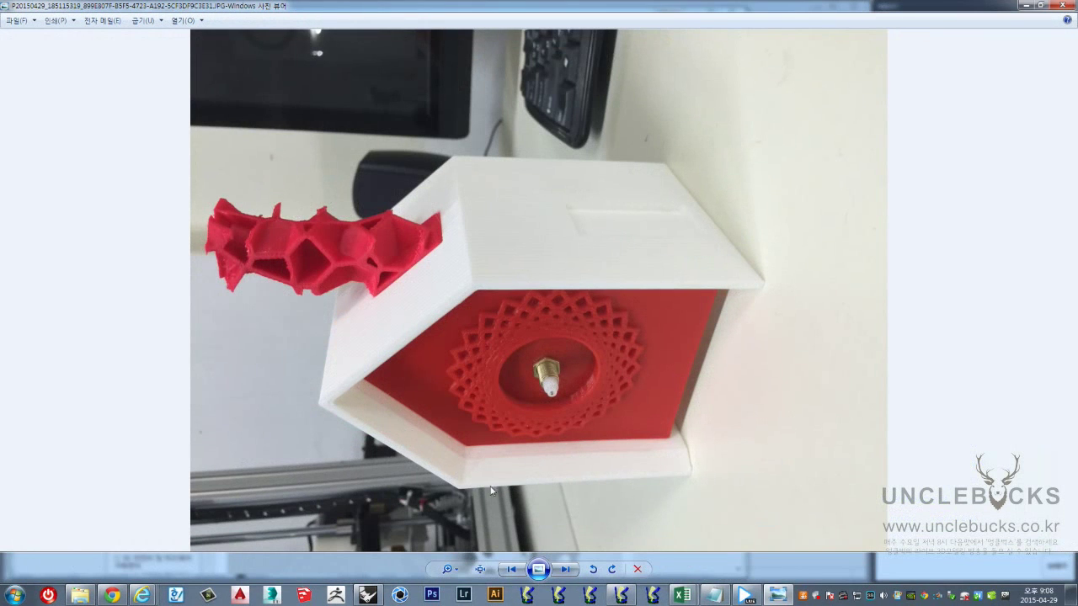
Rotate the birdhouse photo upright, restore the viewer from full screen and move it left
{"action": "left_click", "coordinate": [594, 569]}
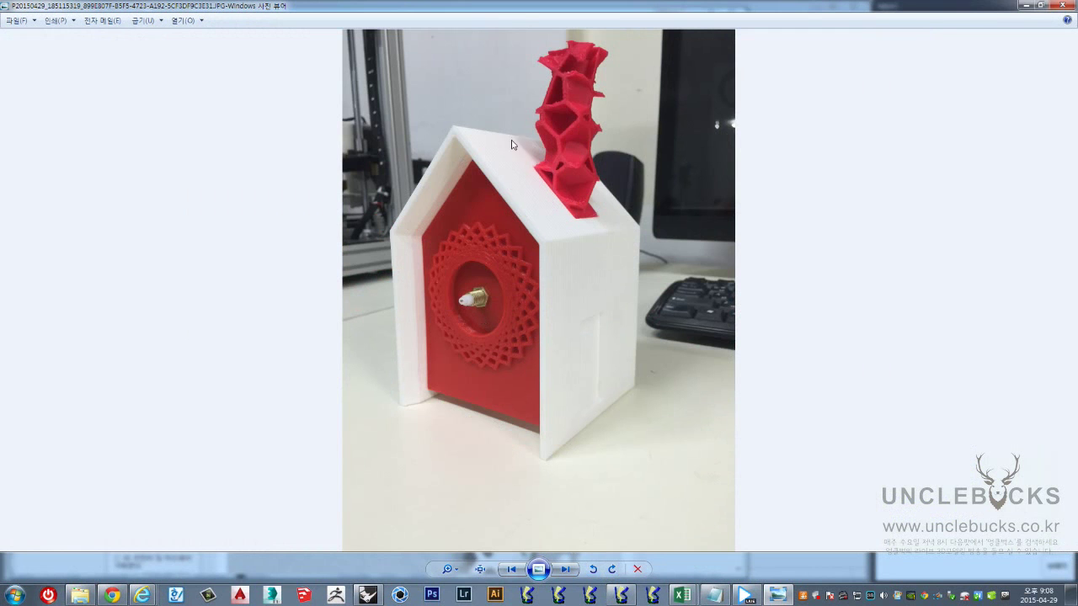
{"action": "left_click", "coordinate": [1041, 6]}
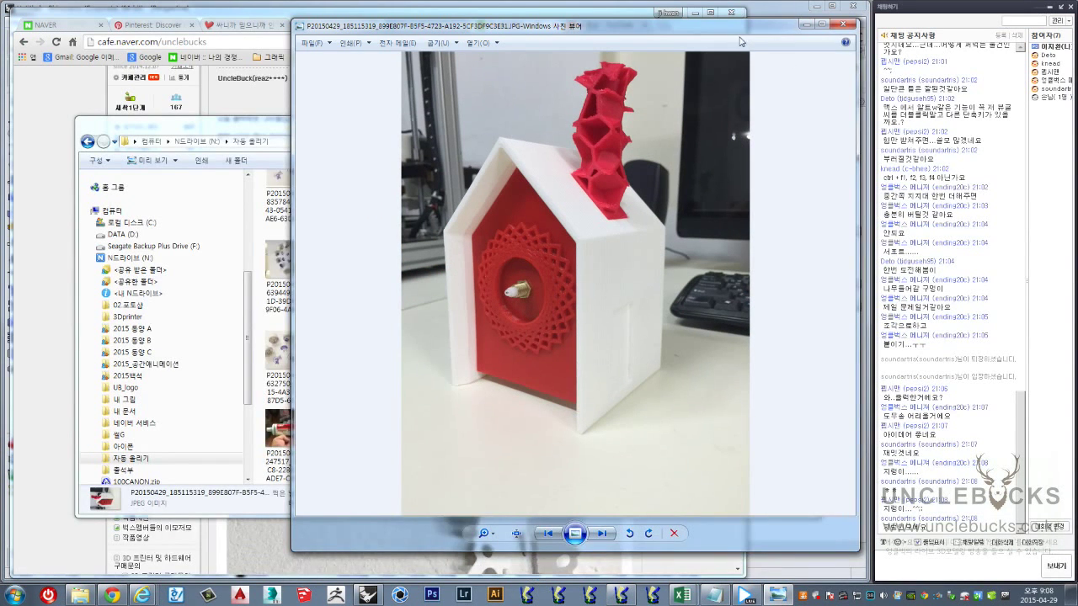
{"action": "left_click_drag", "start_coordinate": [681, 30], "coordinate": [539, 34]}
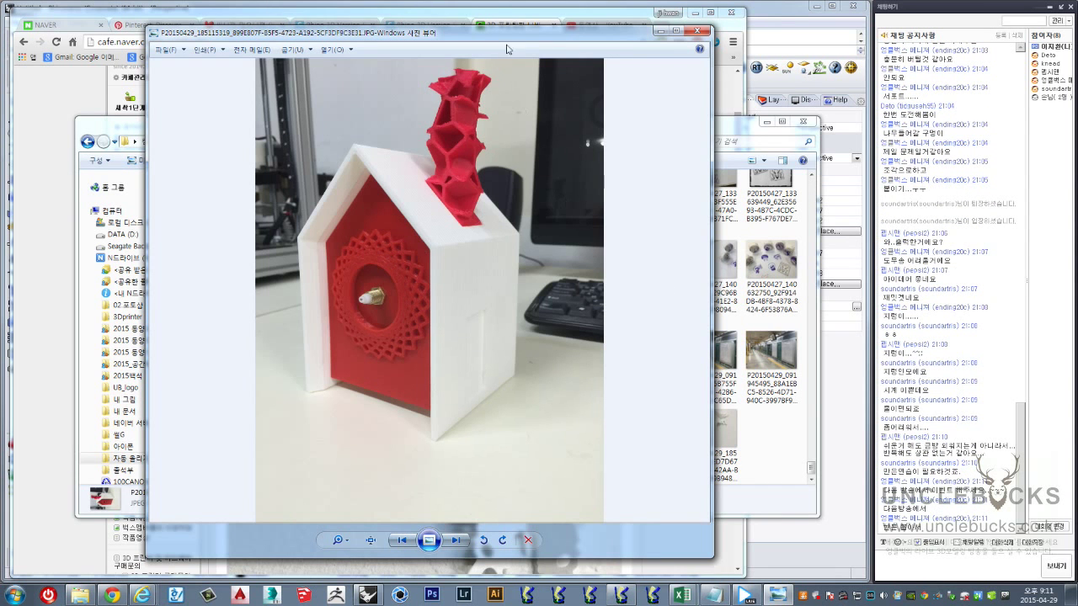
{"action": "mouse_move", "coordinate": [516, 40]}
{"action": "left_mouse_down"}
{"action": "mouse_move", "coordinate": [451, 48]}
{"action": "mouse_move", "coordinate": [490, 47]}
{"action": "mouse_move", "coordinate": [481, 45]}
{"action": "left_mouse_up"}
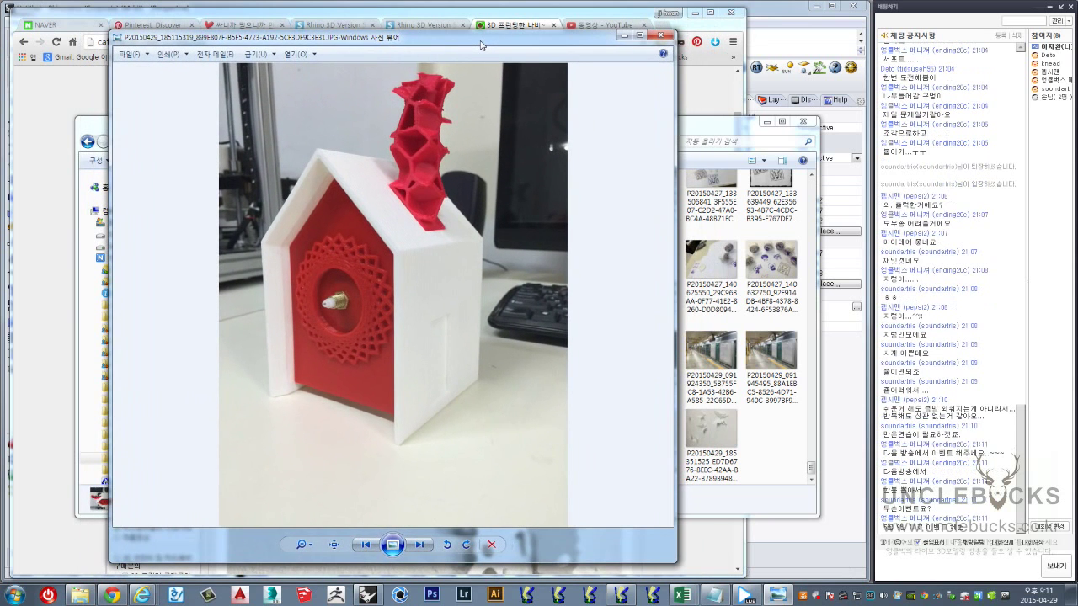
{"action": "mouse_move", "coordinate": [481, 44]}
{"action": "left_mouse_down"}
{"action": "mouse_move", "coordinate": [533, 51]}
{"action": "mouse_move", "coordinate": [482, 53]}
{"action": "left_mouse_up"}
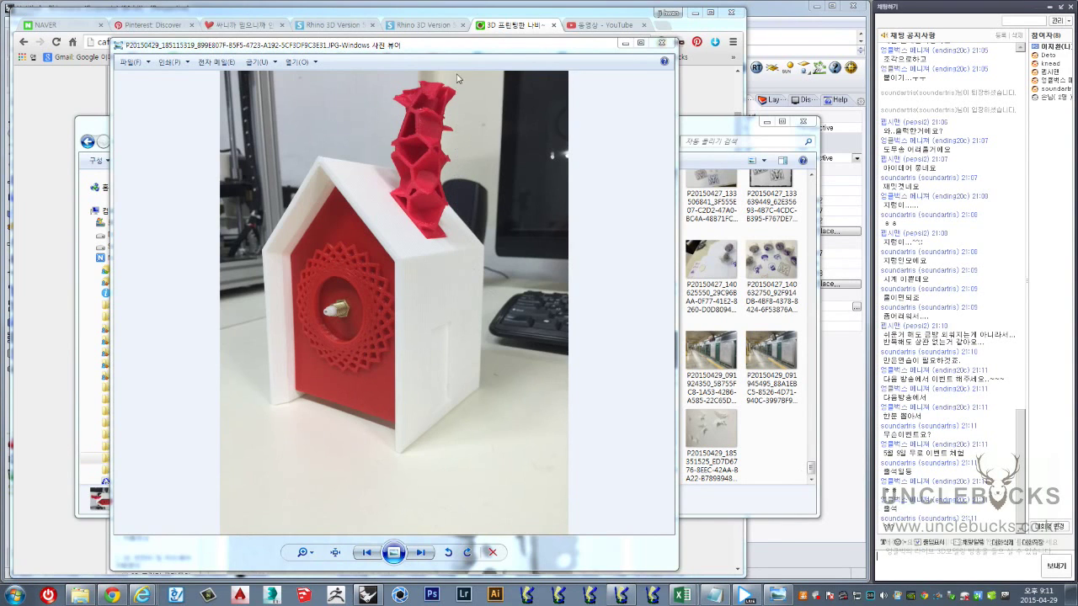
{"action": "left_click_drag", "start_coordinate": [484, 49], "coordinate": [498, 34]}
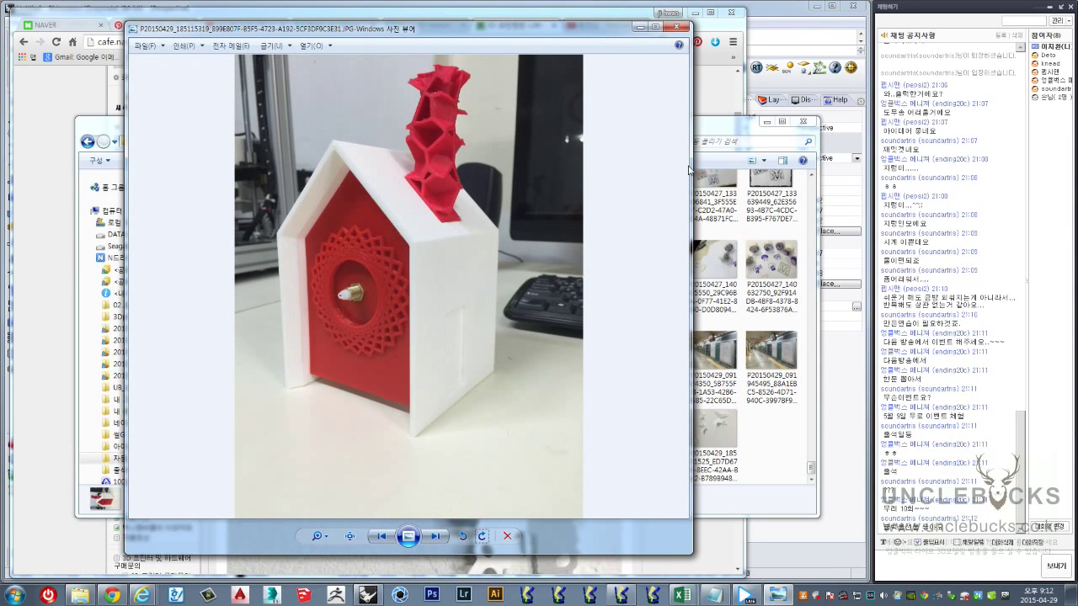
Make the birdhouse photo viewer window narrower
{"action": "left_click_drag", "start_coordinate": [691, 164], "coordinate": [482, 169]}
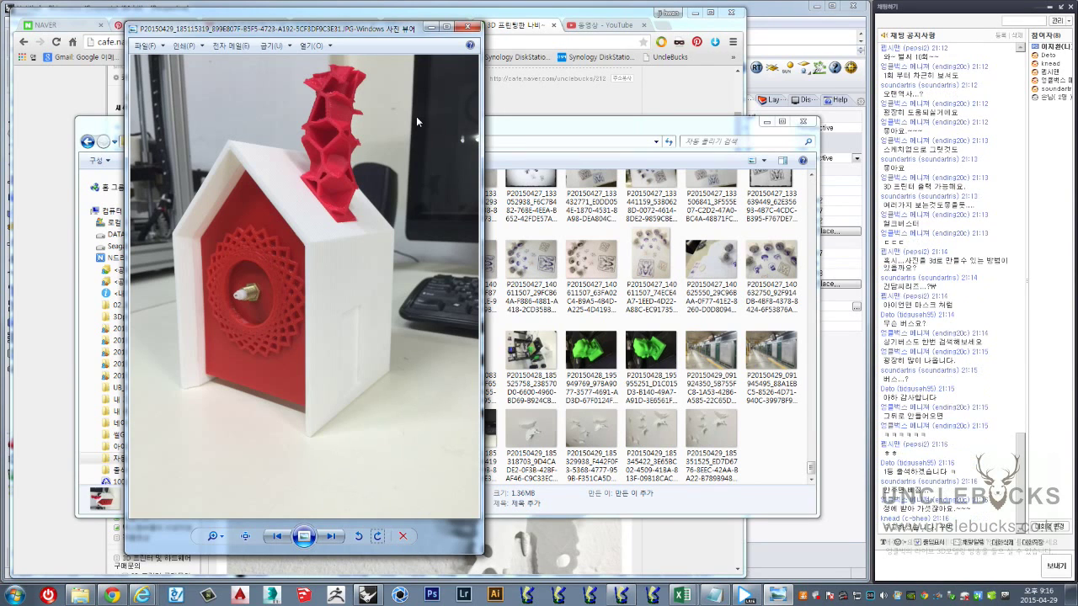
Send the thank-you message '감사합니다' in the Naver Cafe chat
{"action": "left_click", "coordinate": [894, 553]}
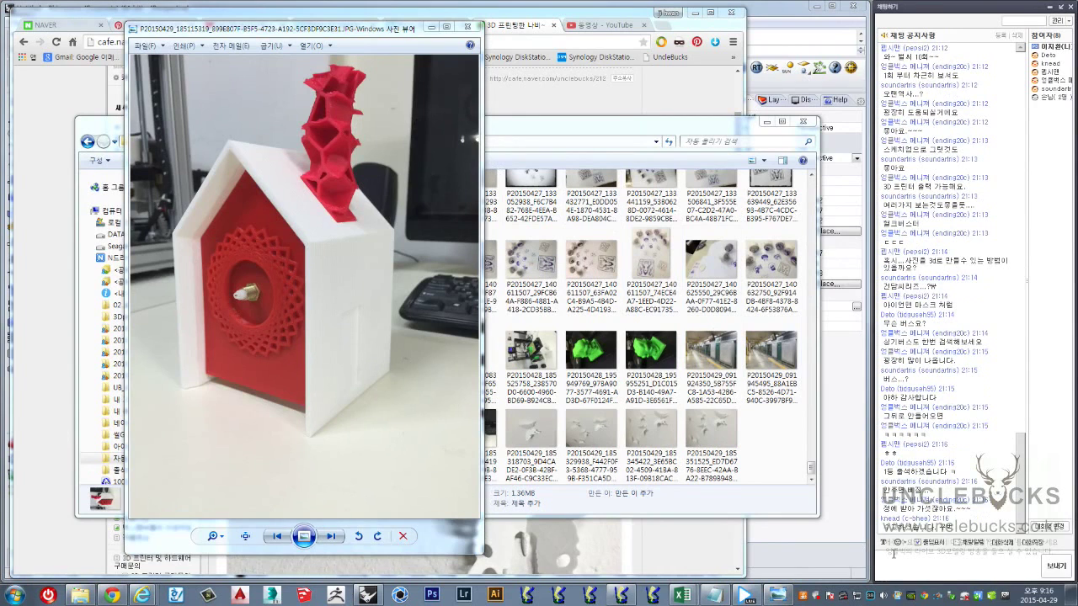
{"action": "type", "text": "감사합니다 ㅎ"}
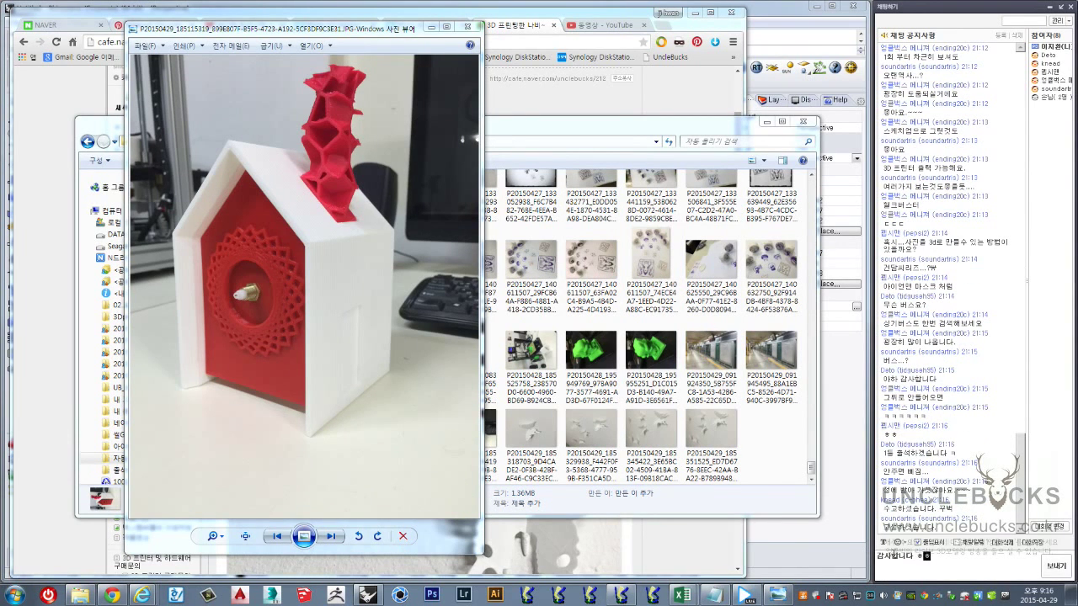
{"action": "key", "text": "Return"}
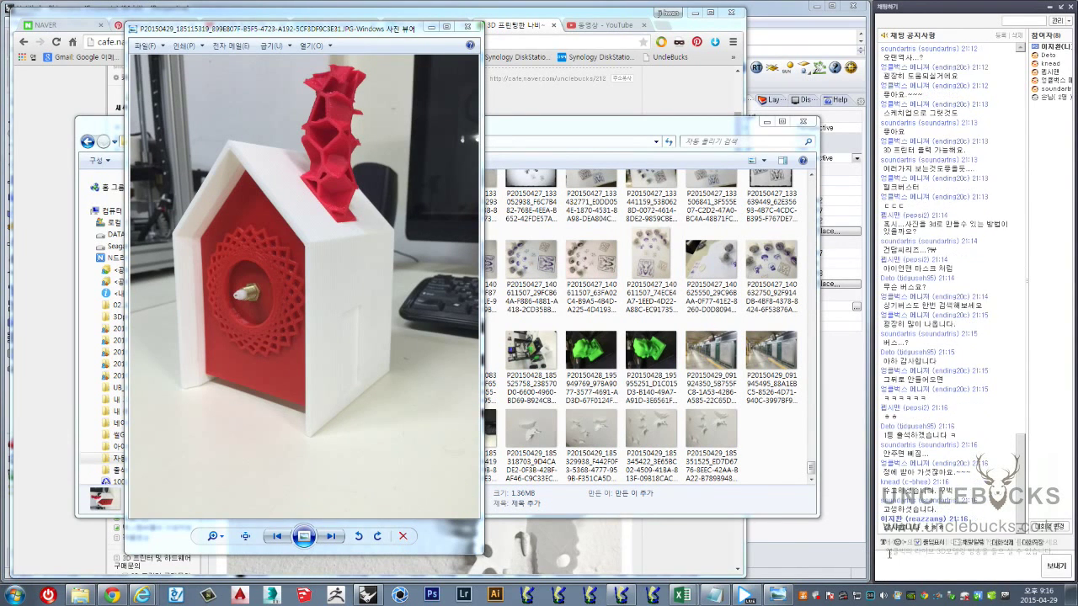